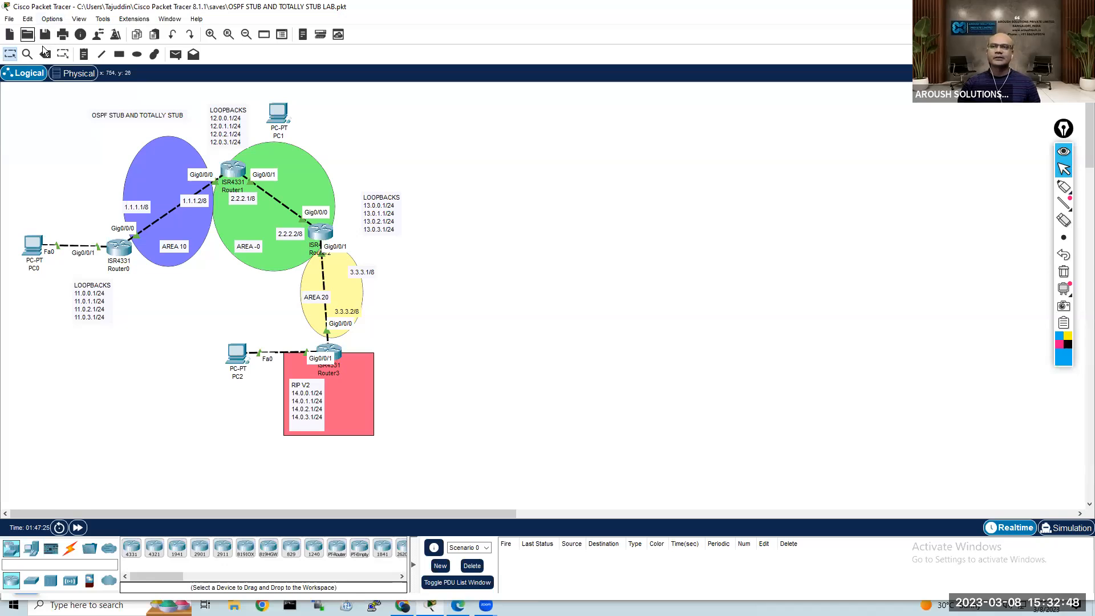
# Step: Start a new empty network and widen the device list to show more models
pyautogui.click(9, 34)
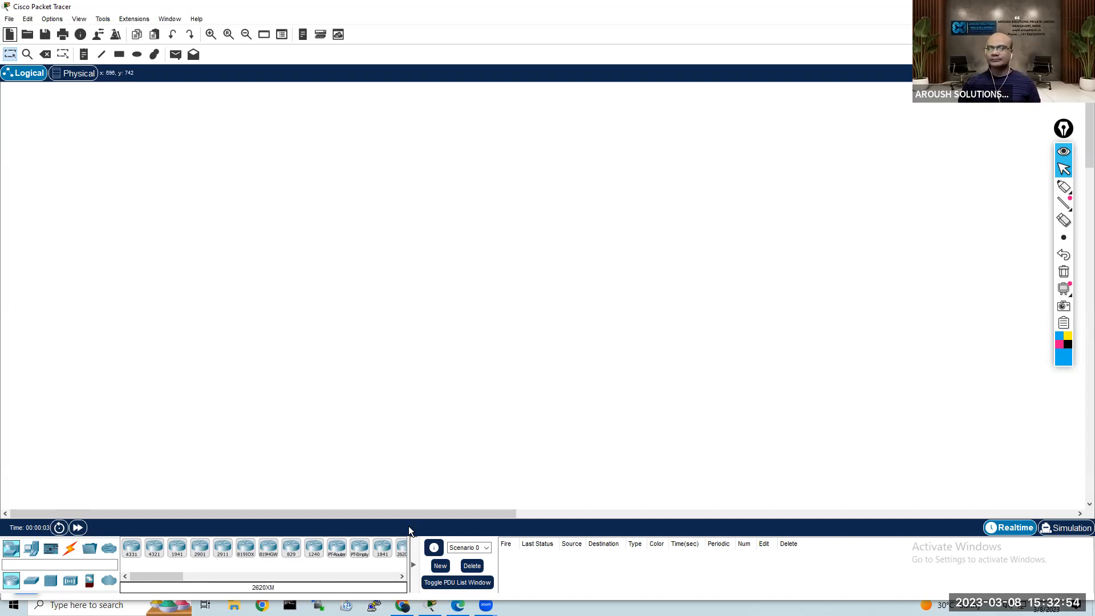
pyautogui.moveTo(408, 523); pyautogui.dragTo(489, 526)
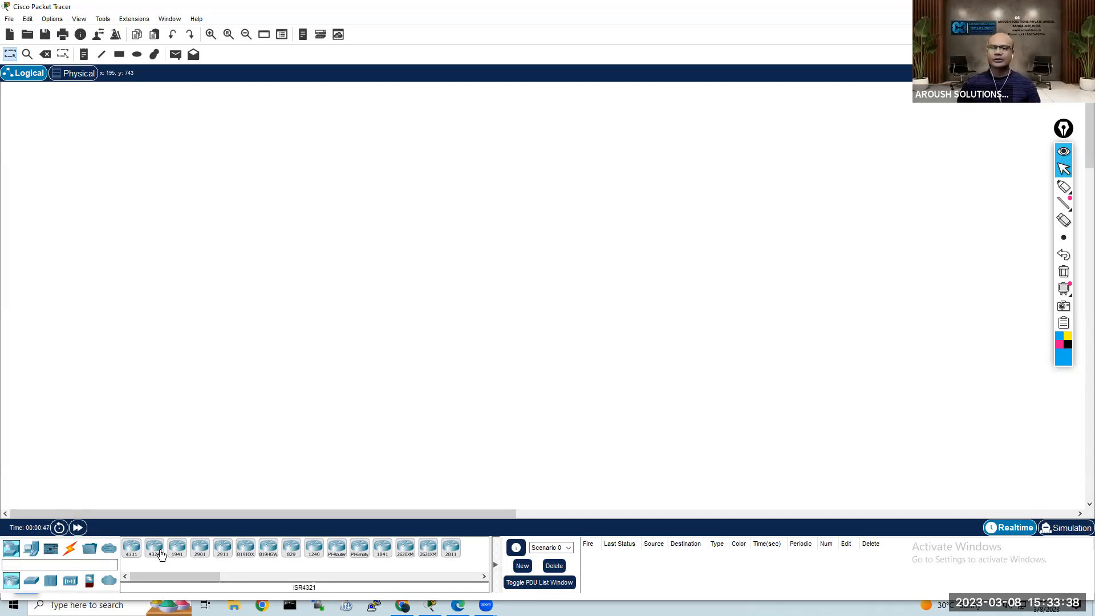
pyautogui.click(32, 582)
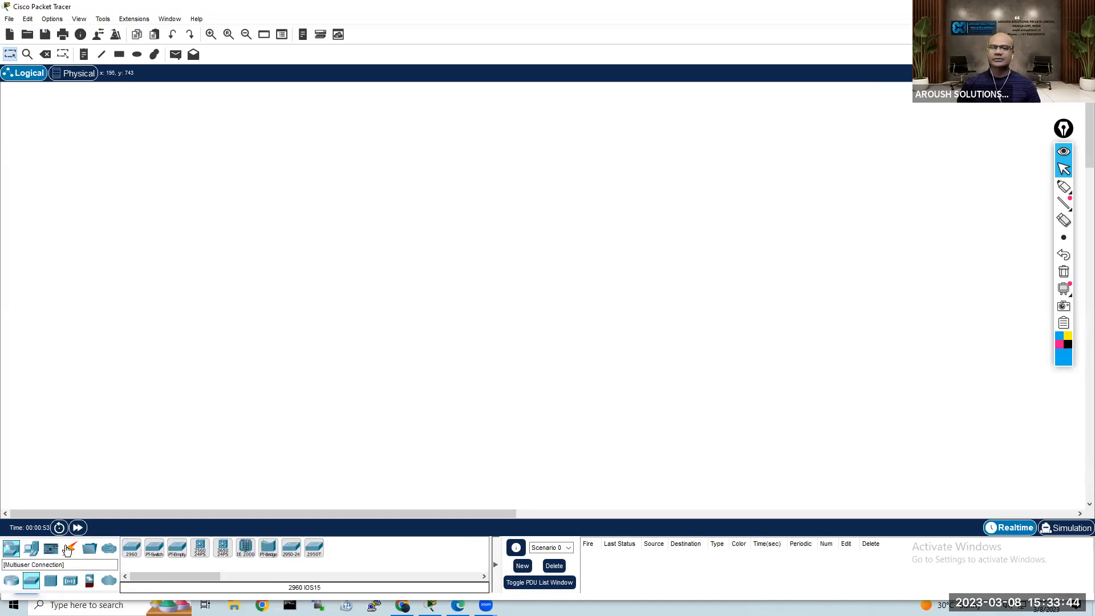
pyautogui.click(32, 550)
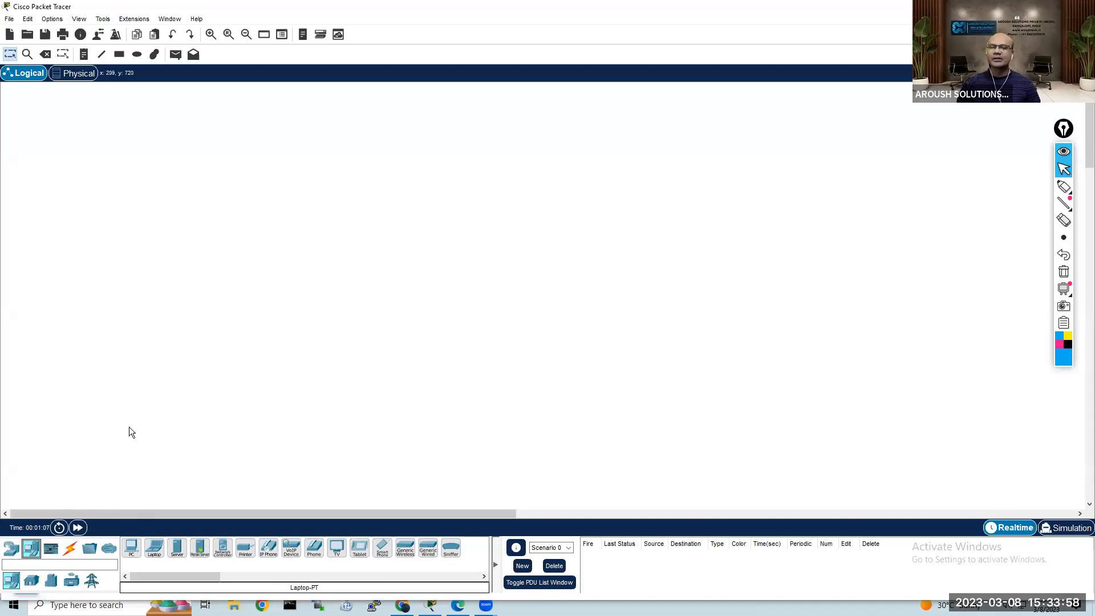
# Step: Place an ISR4331 router in the empty workspace and a 2960 switch directly below it
pyautogui.click(12, 550)
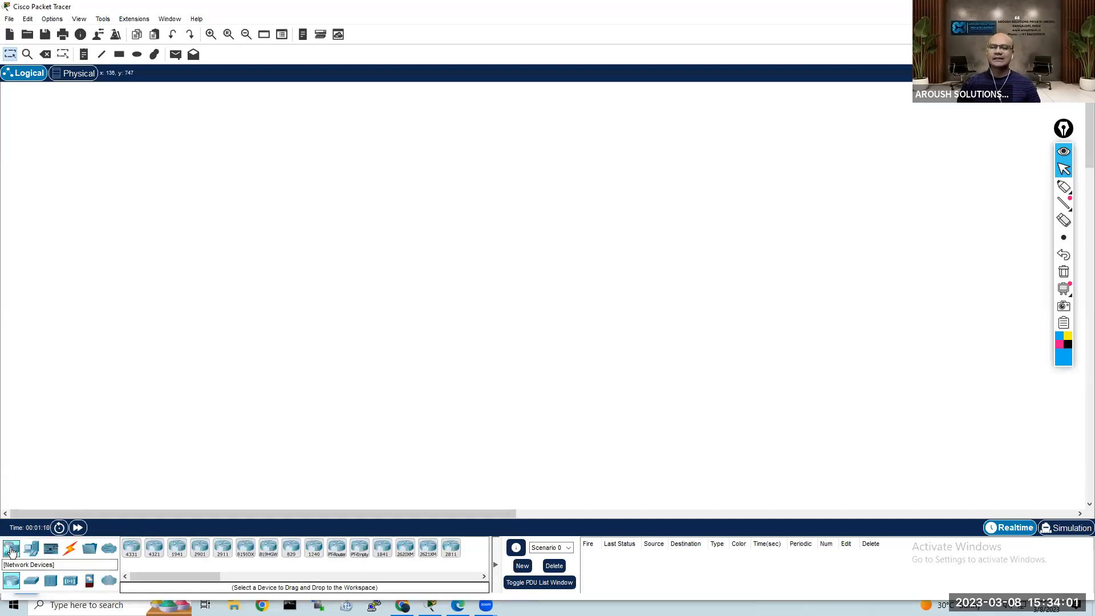
pyautogui.click(131, 549)
pyautogui.click(194, 180)
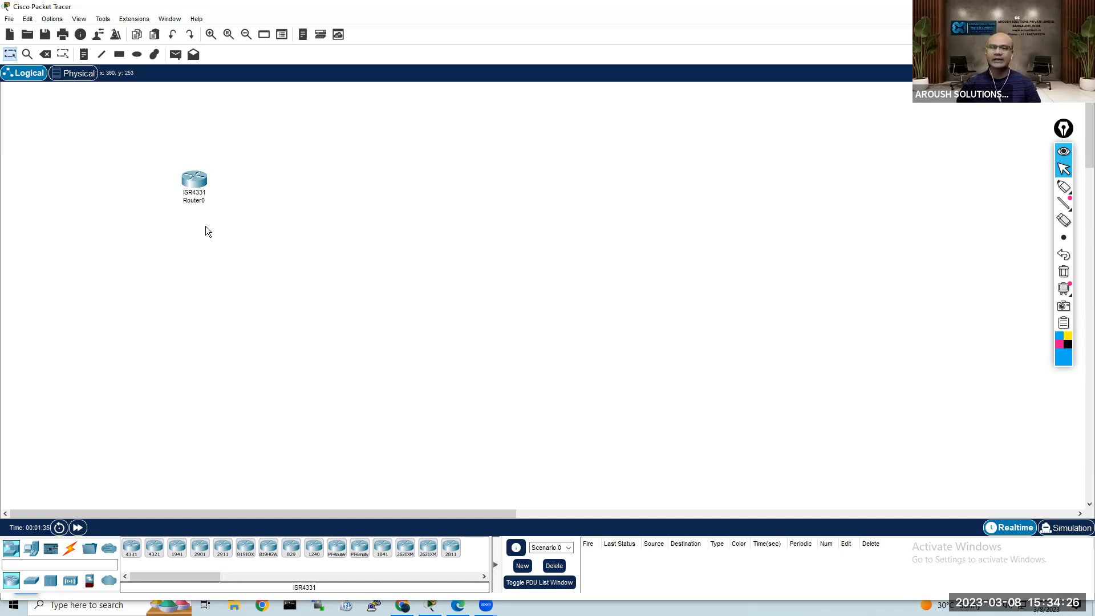
pyautogui.click(31, 581)
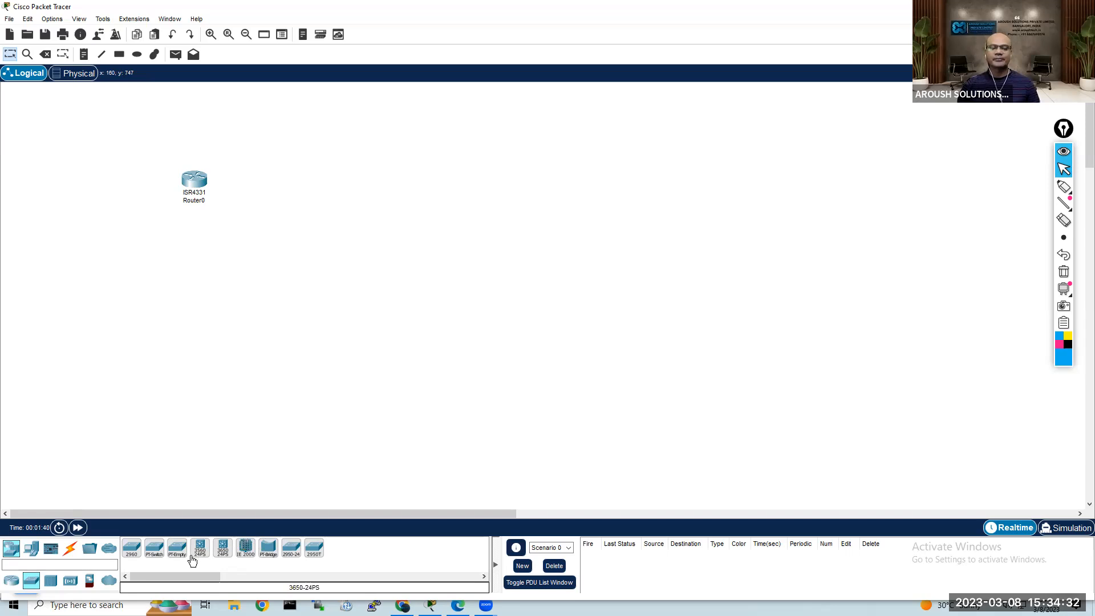
pyautogui.click(131, 549)
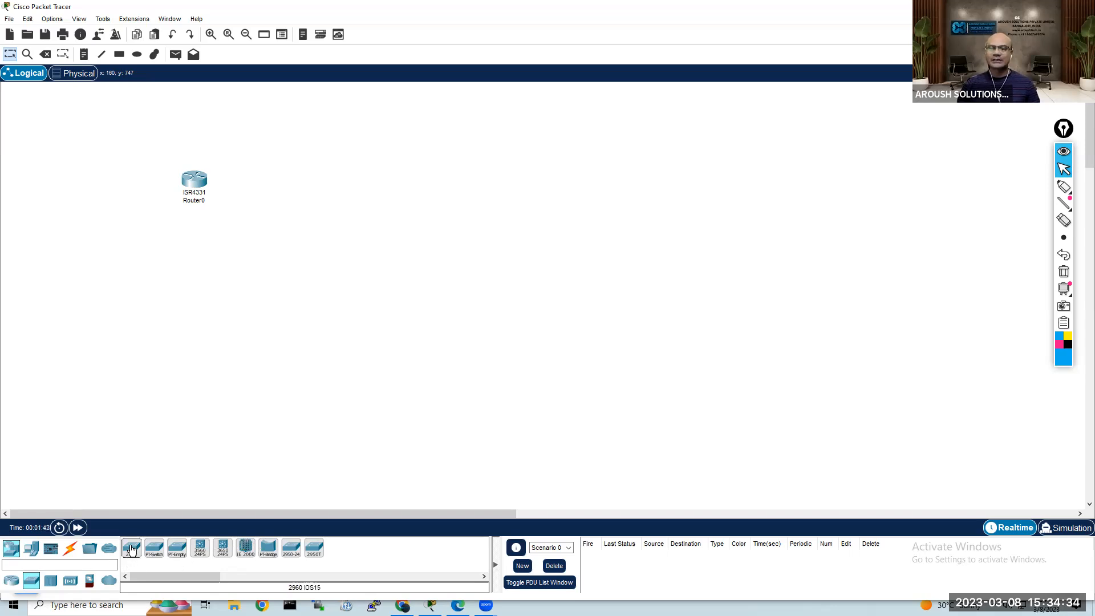
pyautogui.click(192, 288)
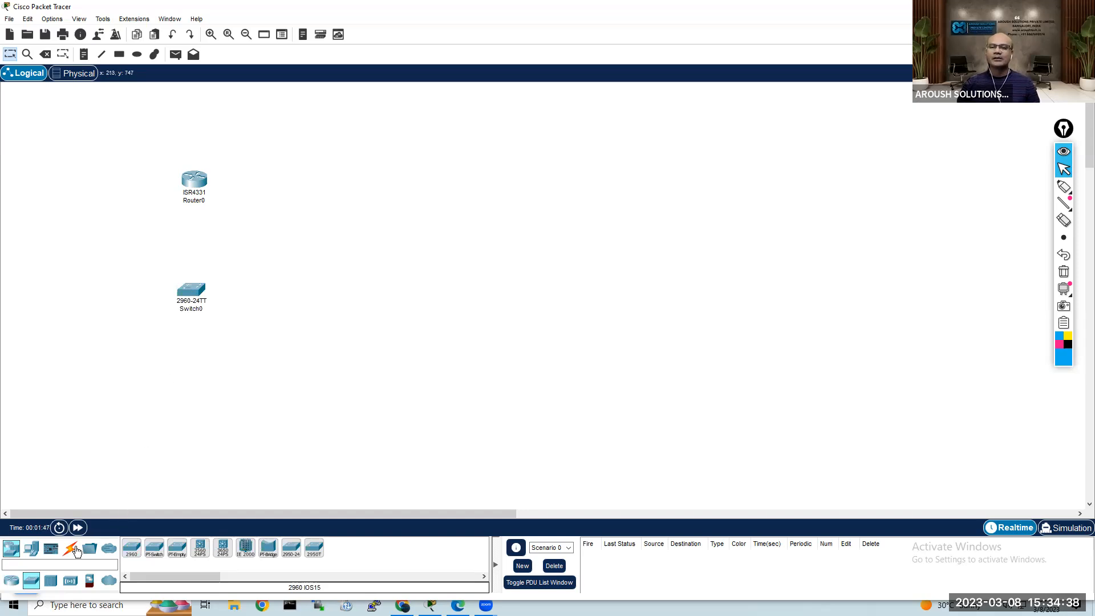
# Step: Place three PCs in an arc below and to the left of the switch
pyautogui.click(32, 549)
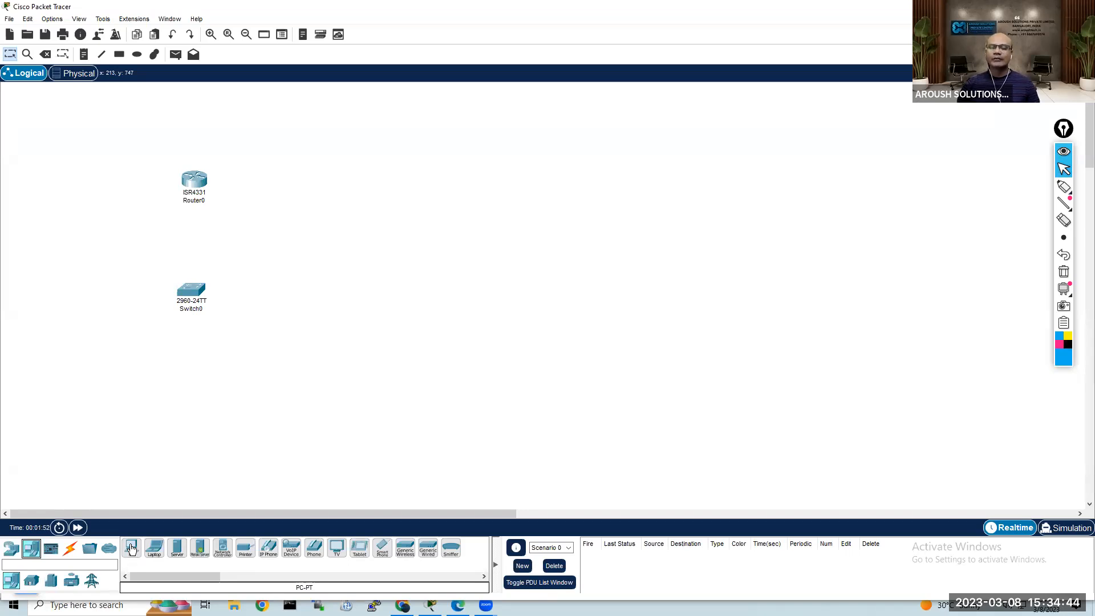
pyautogui.click(131, 549)
pyautogui.click(83, 333)
pyautogui.click(107, 377)
pyautogui.click(154, 391)
# Step: Place two laptops in a row beside PC2 and a server to the right of the switch
pyautogui.click(154, 548)
pyautogui.click(215, 396)
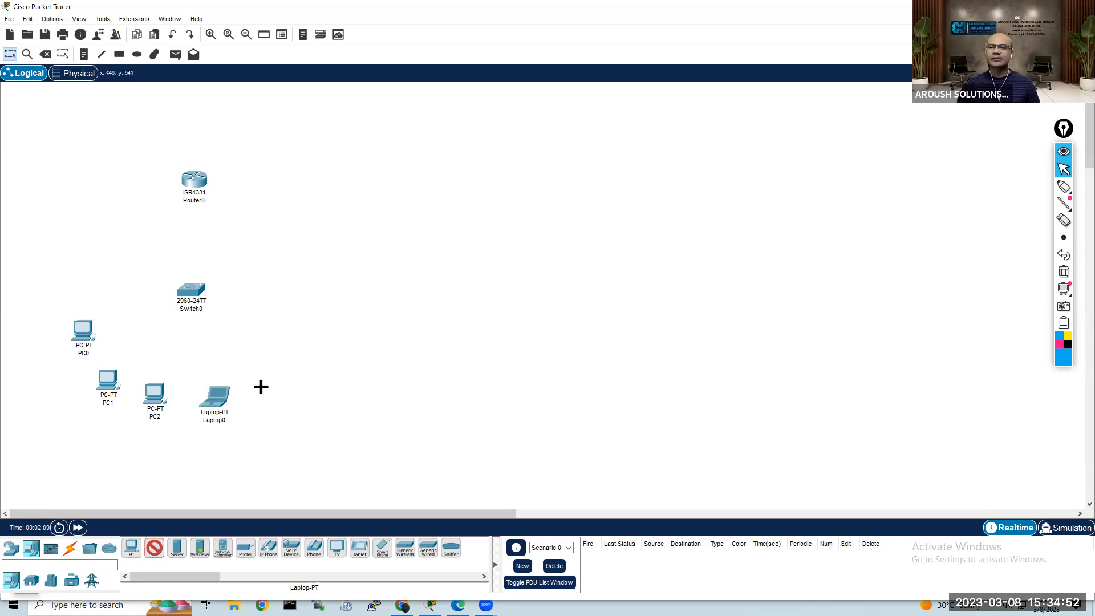
pyautogui.click(280, 388)
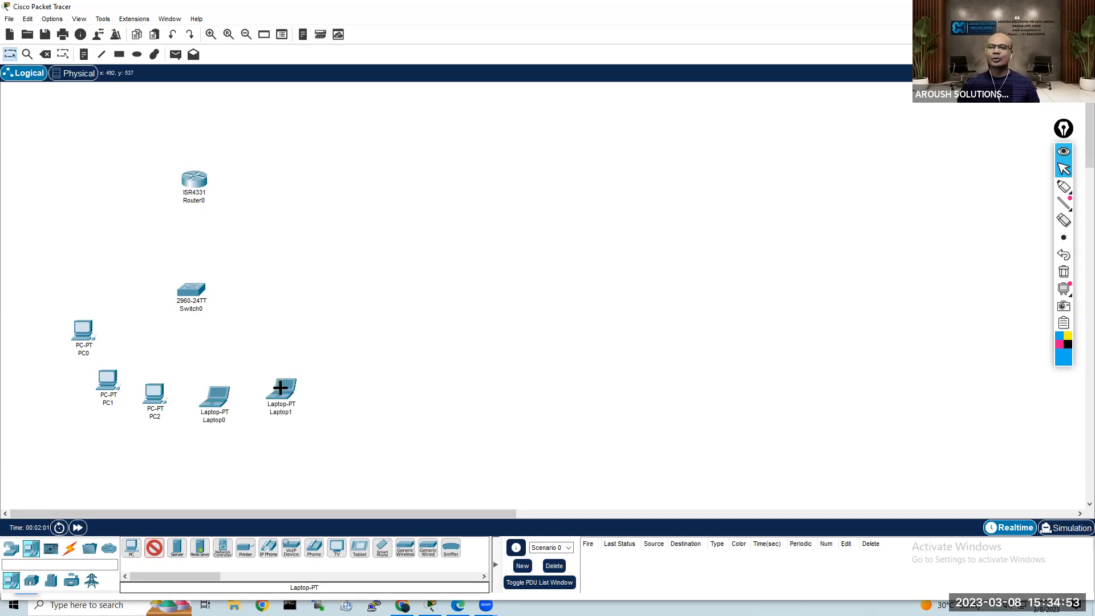
pyautogui.click(177, 549)
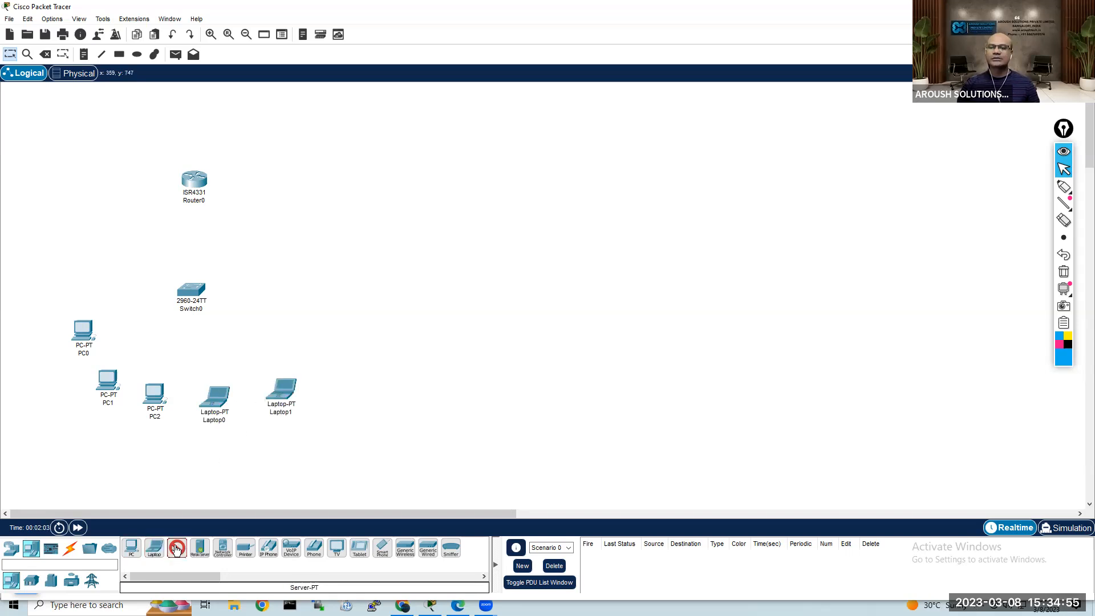
pyautogui.click(290, 301)
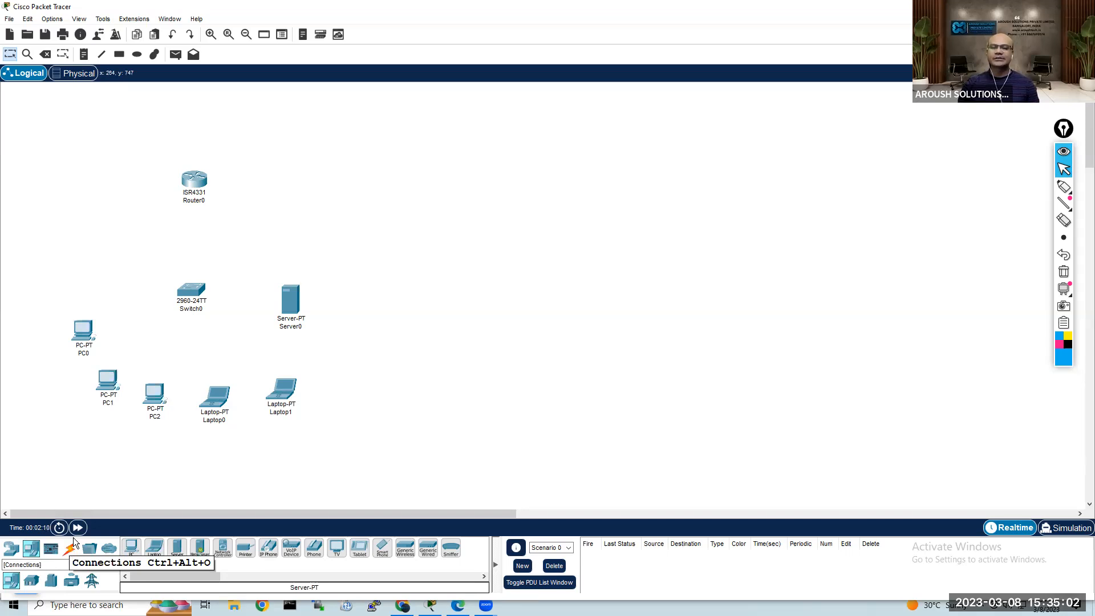
# Step: Connect Router0 to Switch0 using the automatically chosen connection type
pyautogui.click(72, 552)
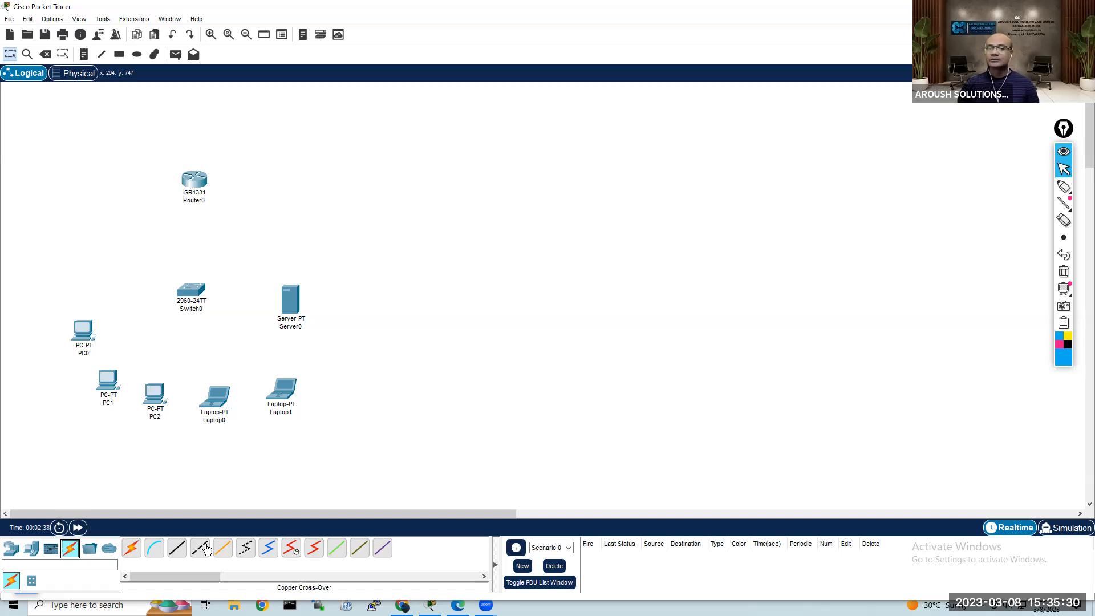
pyautogui.click(132, 549)
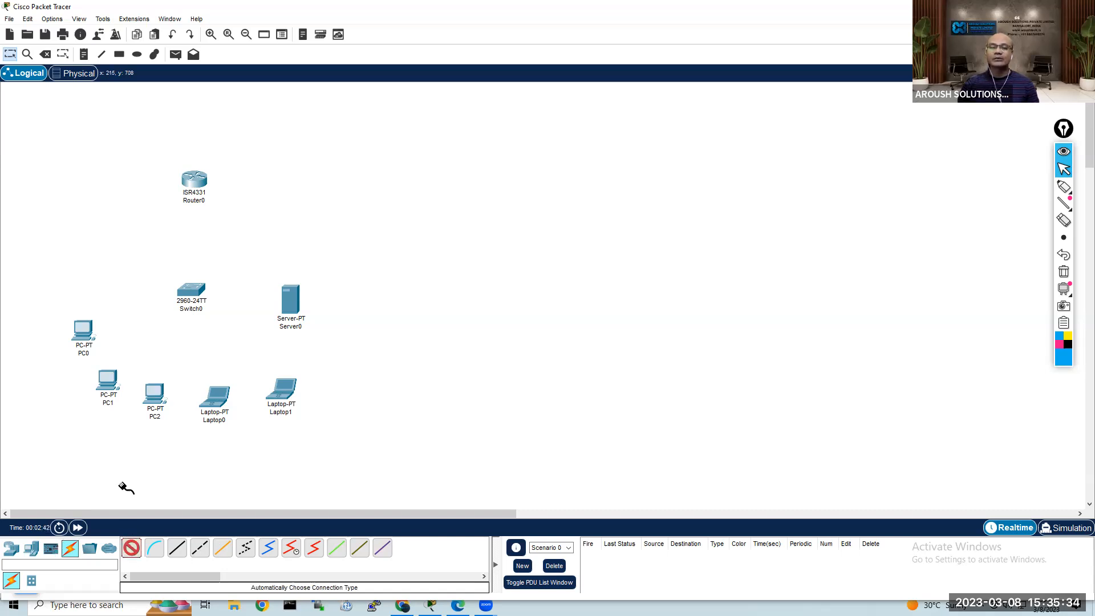
pyautogui.click(194, 181)
pyautogui.click(192, 293)
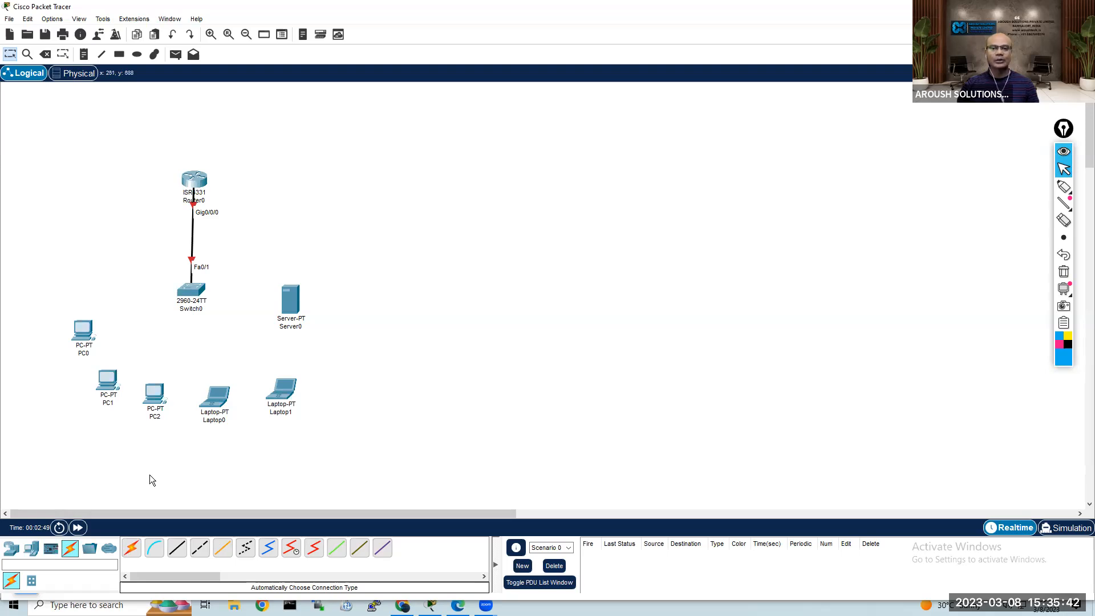
# Step: Connect PC0, PC1 and PC2 to Switch0 with automatically chosen cables
pyautogui.click(131, 548)
pyautogui.click(192, 293)
pyautogui.click(108, 381)
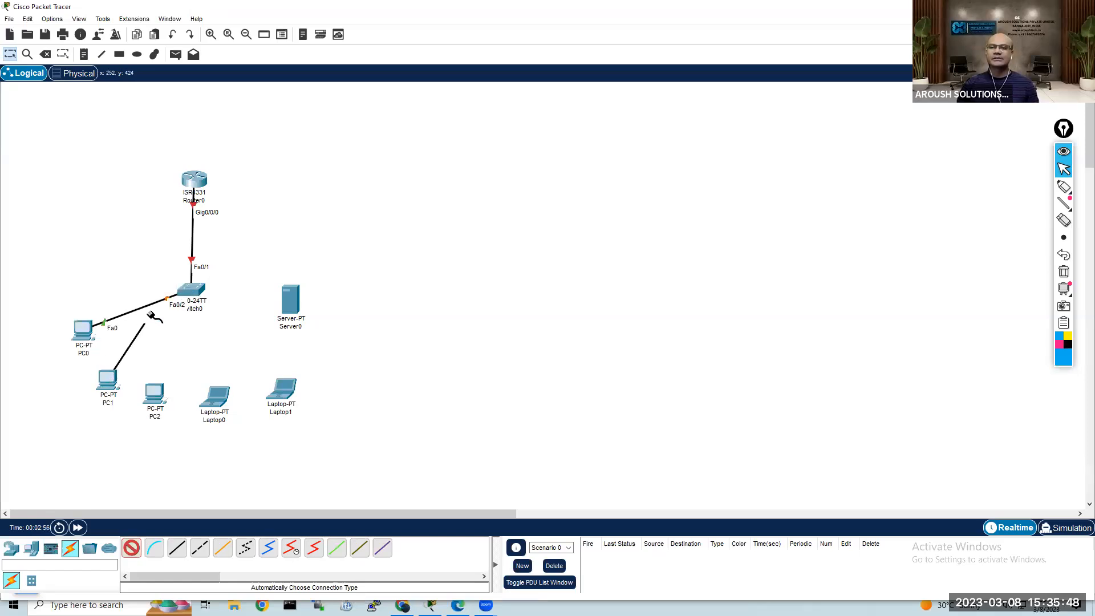
pyautogui.click(190, 290)
pyautogui.click(191, 290)
pyautogui.click(162, 395)
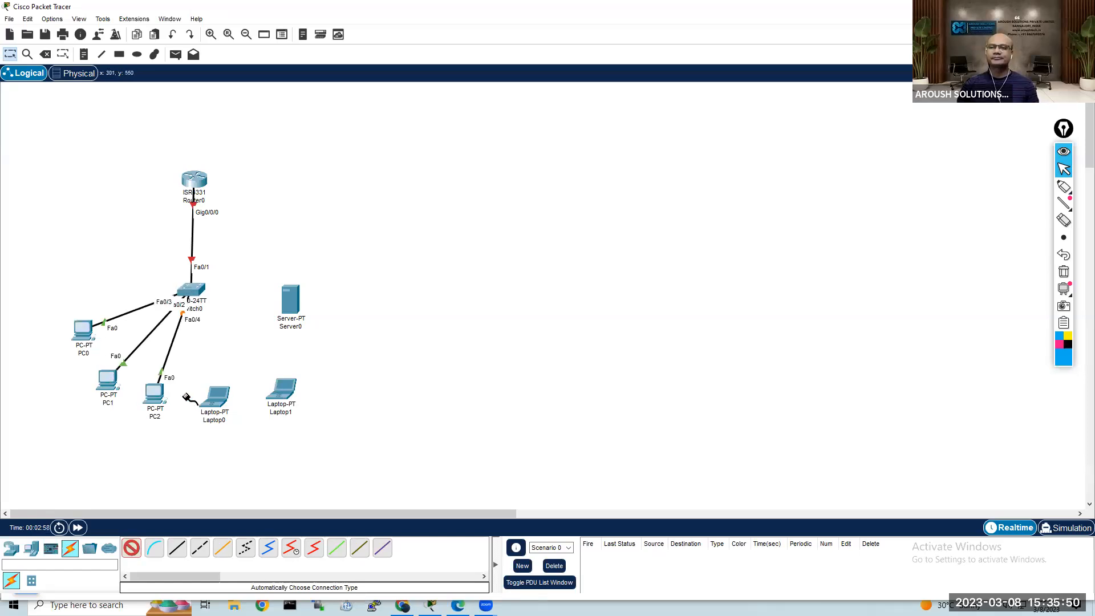
# Step: Connect Laptop0, Laptop1 and Server0 to Switch0 with automatically chosen cables
pyautogui.click(215, 398)
pyautogui.click(203, 295)
pyautogui.click(202, 296)
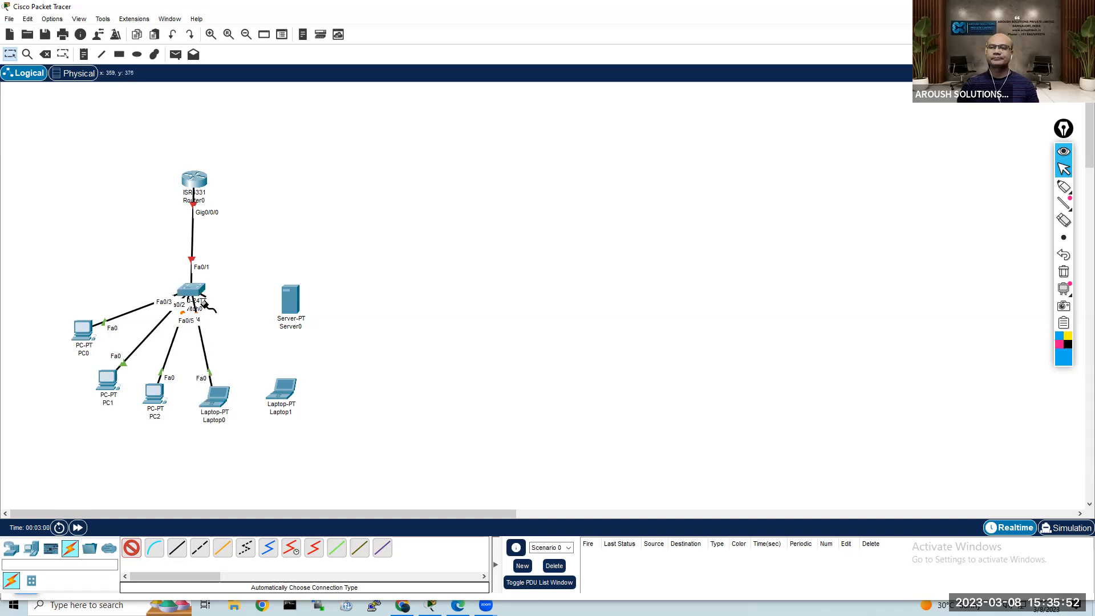
pyautogui.click(281, 390)
pyautogui.click(288, 305)
pyautogui.click(193, 293)
pyautogui.click(193, 294)
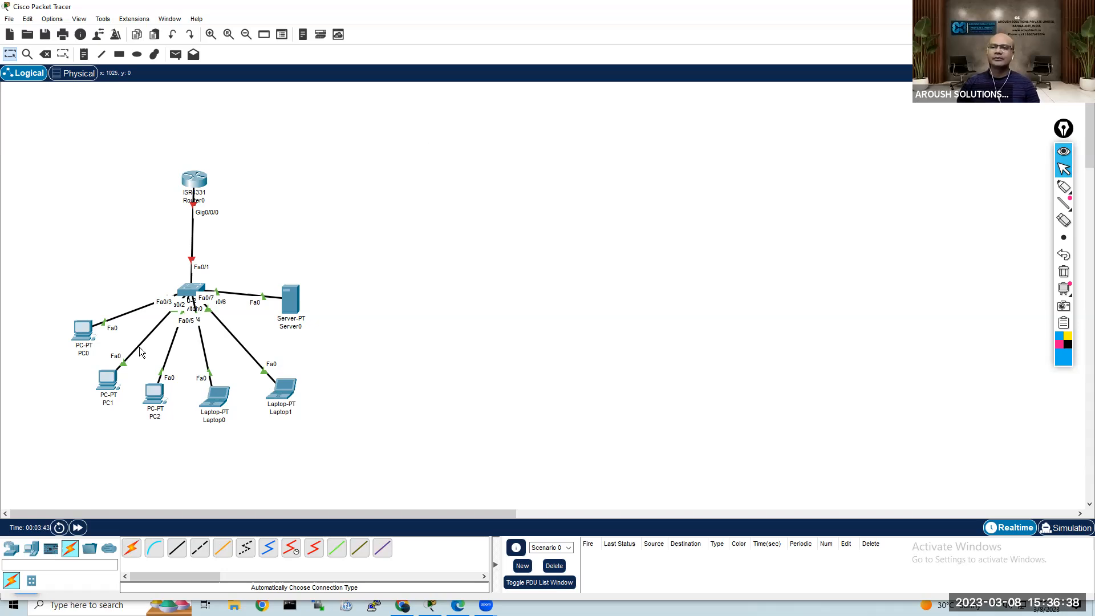
# Step: Space out the end devices by raising PC0 level with the switch and shifting PC1 and Laptop0 slightly
pyautogui.moveTo(83, 330); pyautogui.dragTo(76, 287)
pyautogui.moveTo(106, 384); pyautogui.dragTo(95, 378)
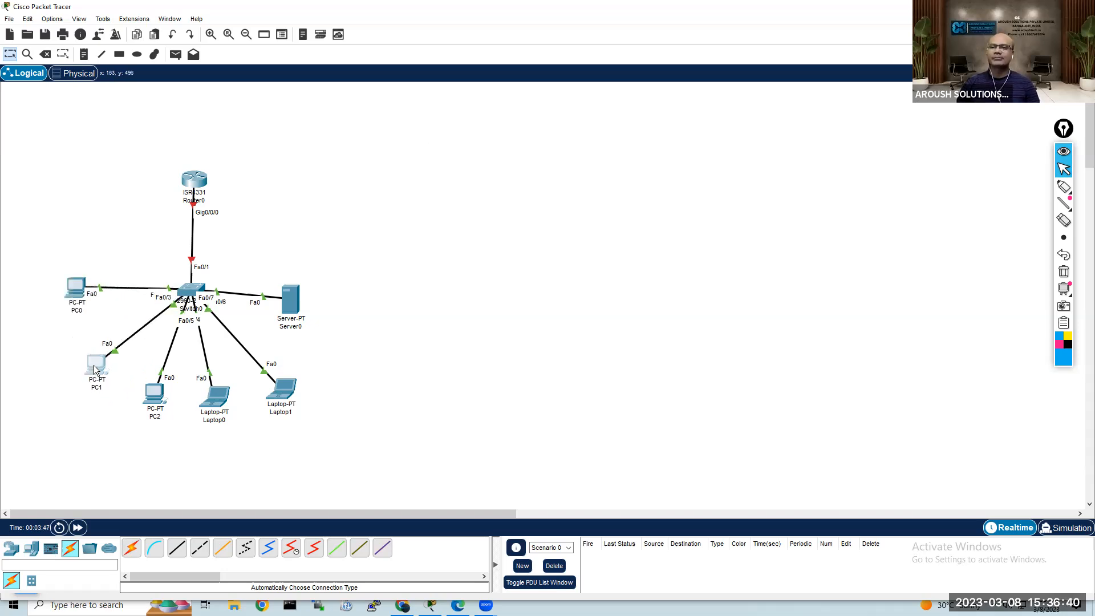
pyautogui.moveTo(213, 407); pyautogui.dragTo(222, 399)
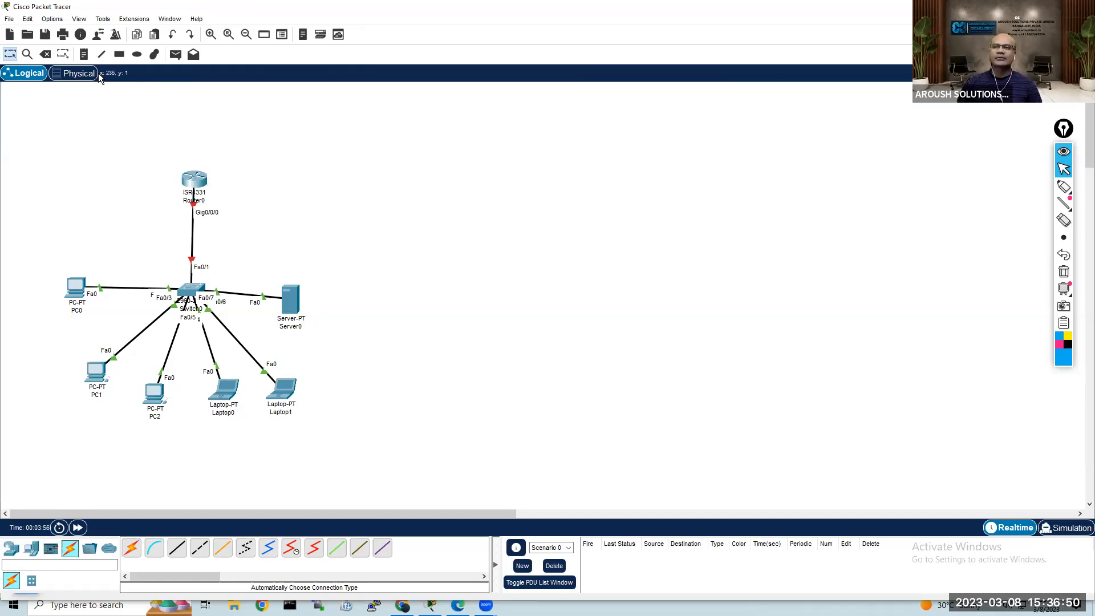
# Step: Add the title note "NETWORK BASIC CONFIGURATION LAB" above the router
pyautogui.click(84, 57)
pyautogui.click(84, 131)
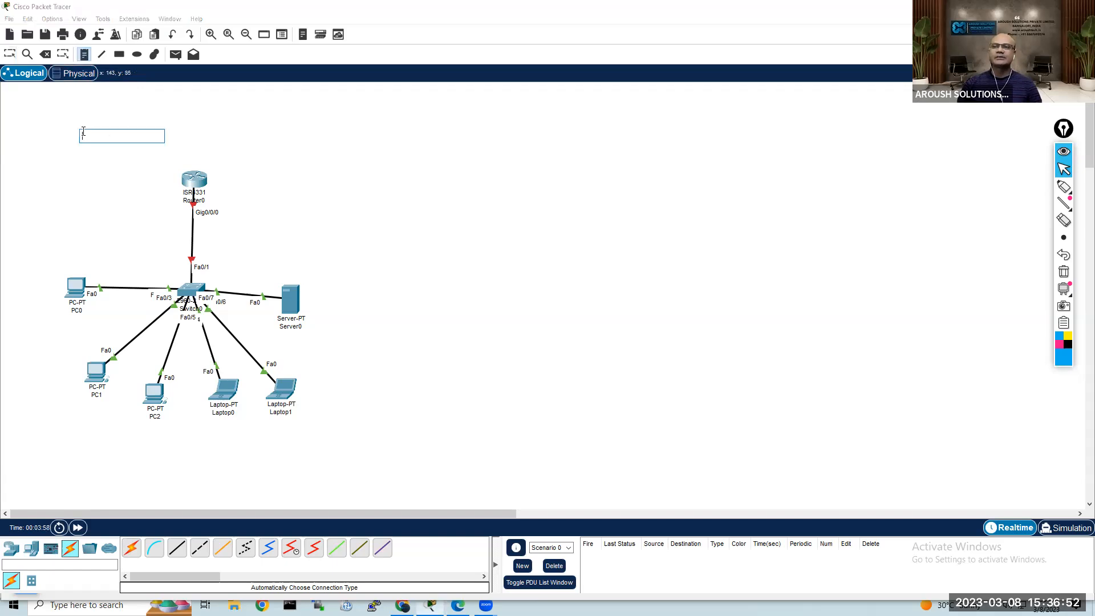
pyautogui.write('NE')
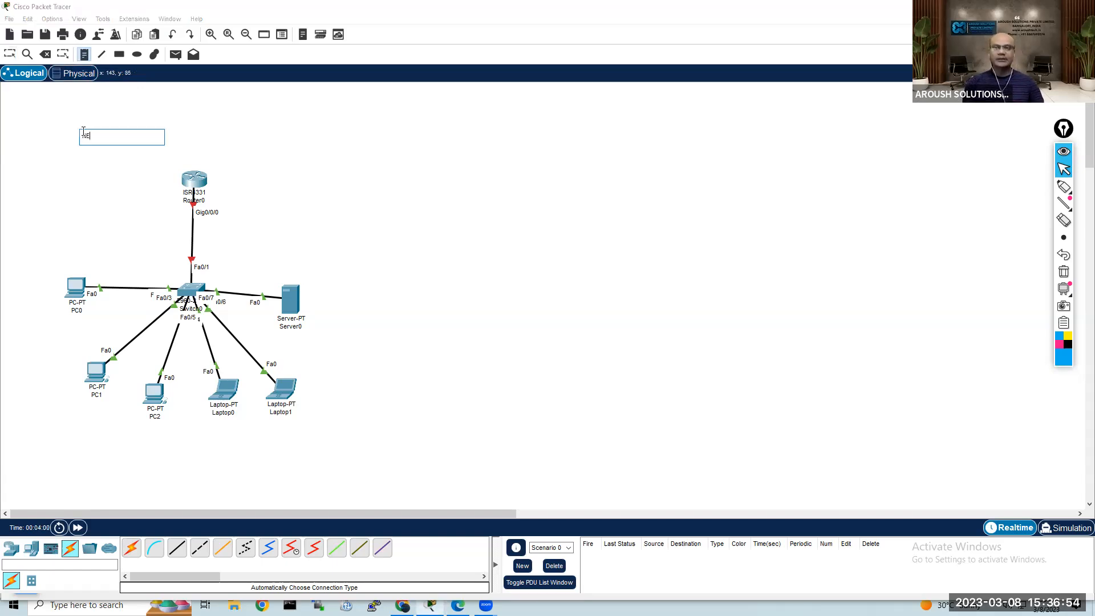
pyautogui.write('TWORK BASIC')
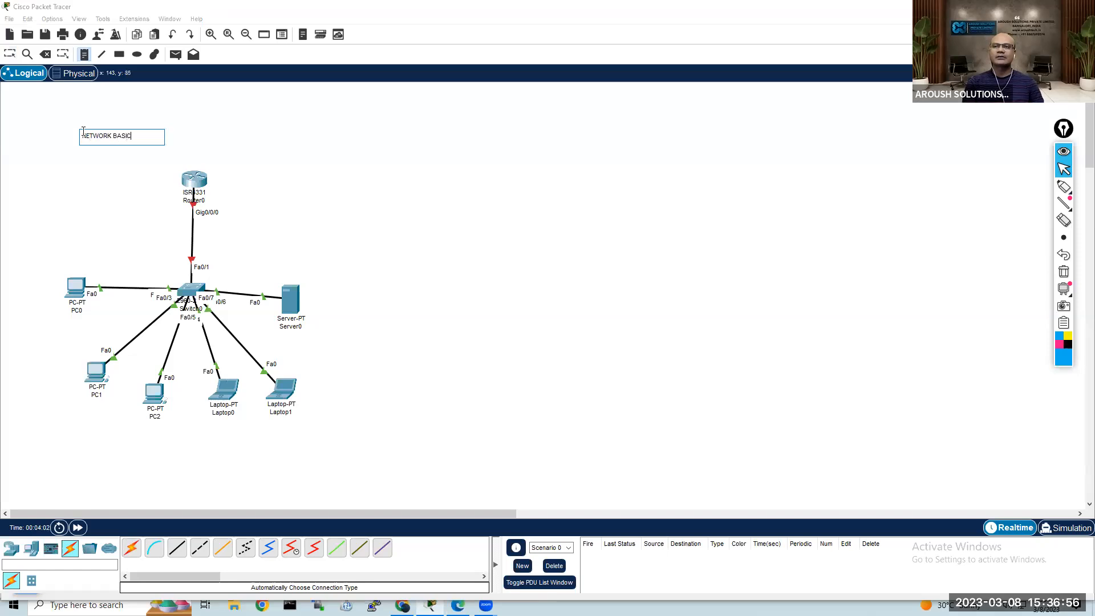
pyautogui.write(' CONFIGURATION')
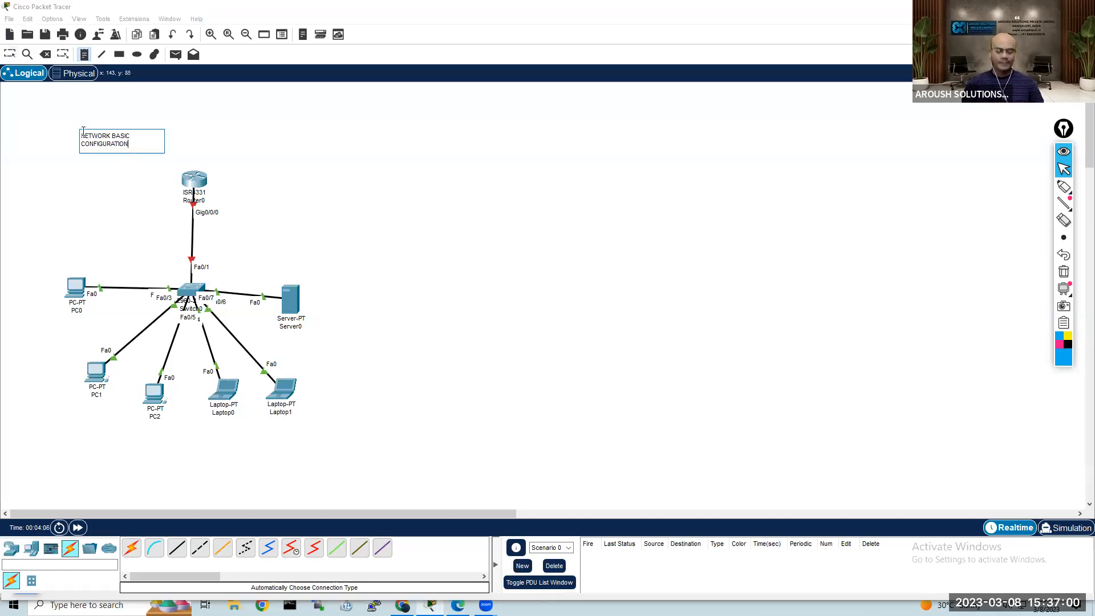
pyautogui.write(' LAB')
pyautogui.press('Return')
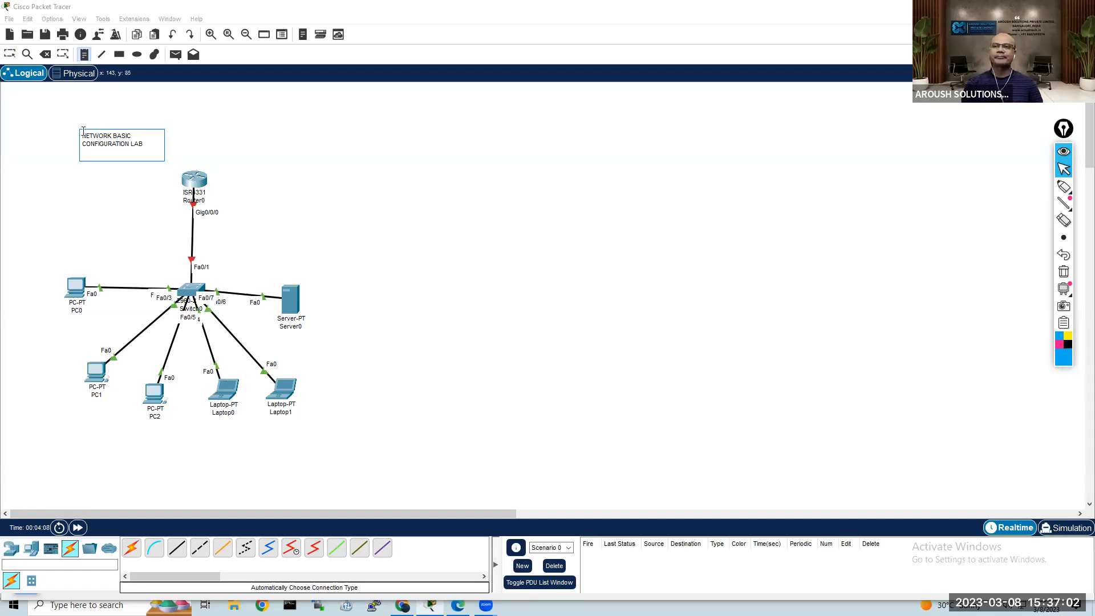
pyautogui.press('Escape')
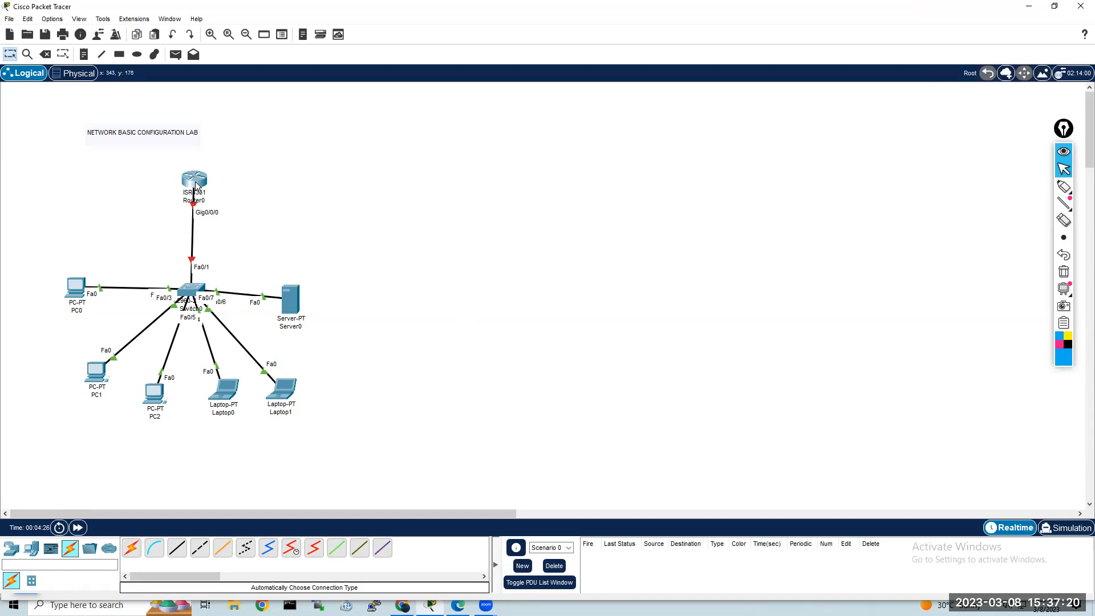
# Step: Add a note reading 192.168.1.1/24 beside the router's Gig0/0/0 link and select its text
pyautogui.click(84, 55)
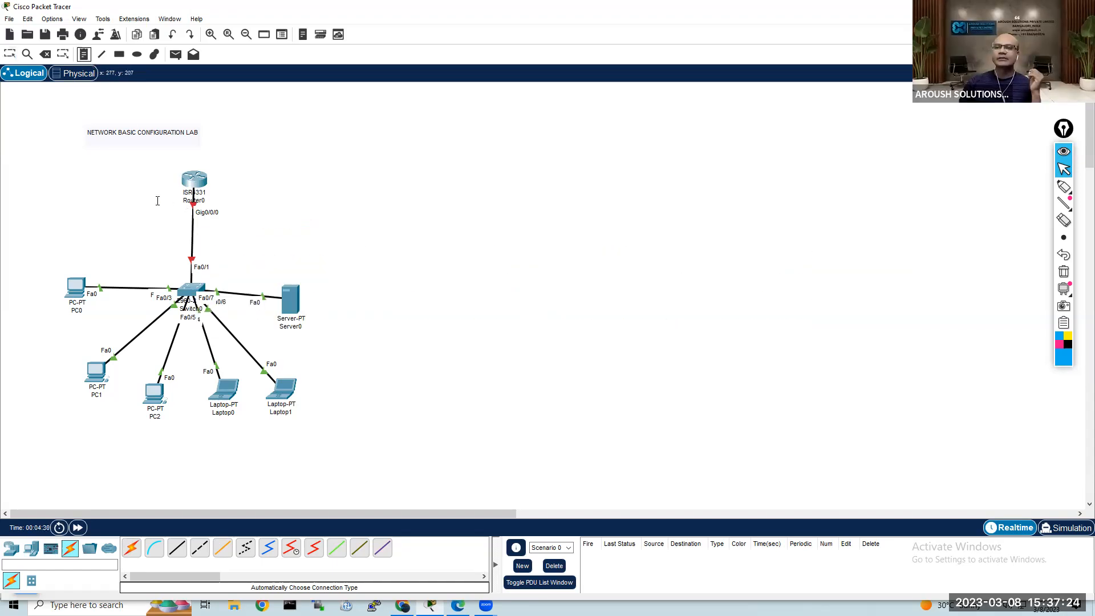
pyautogui.click(133, 202)
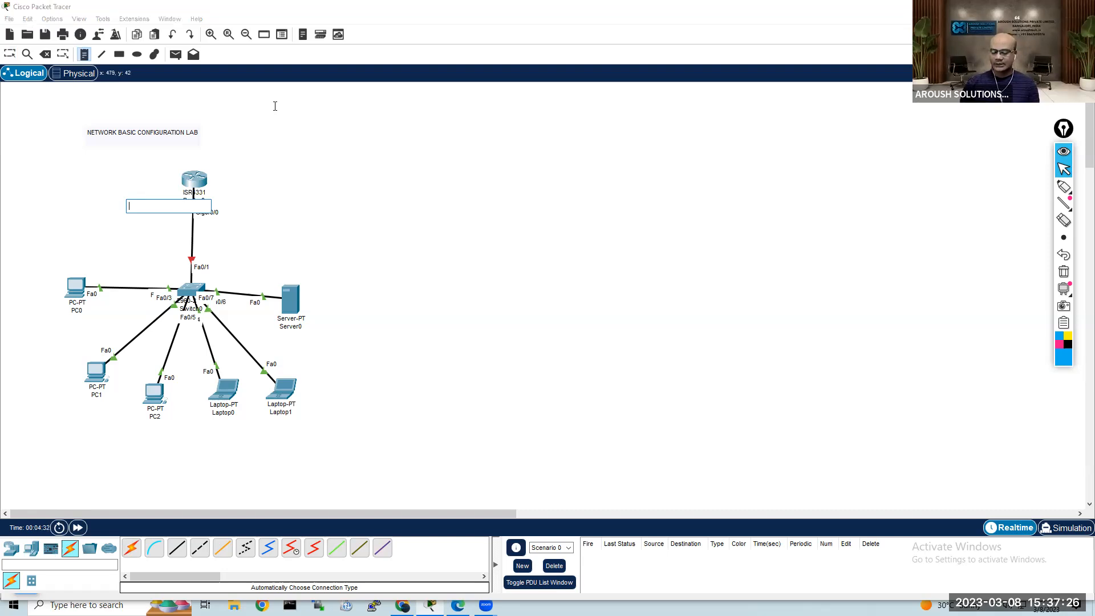
pyautogui.write('192.16')
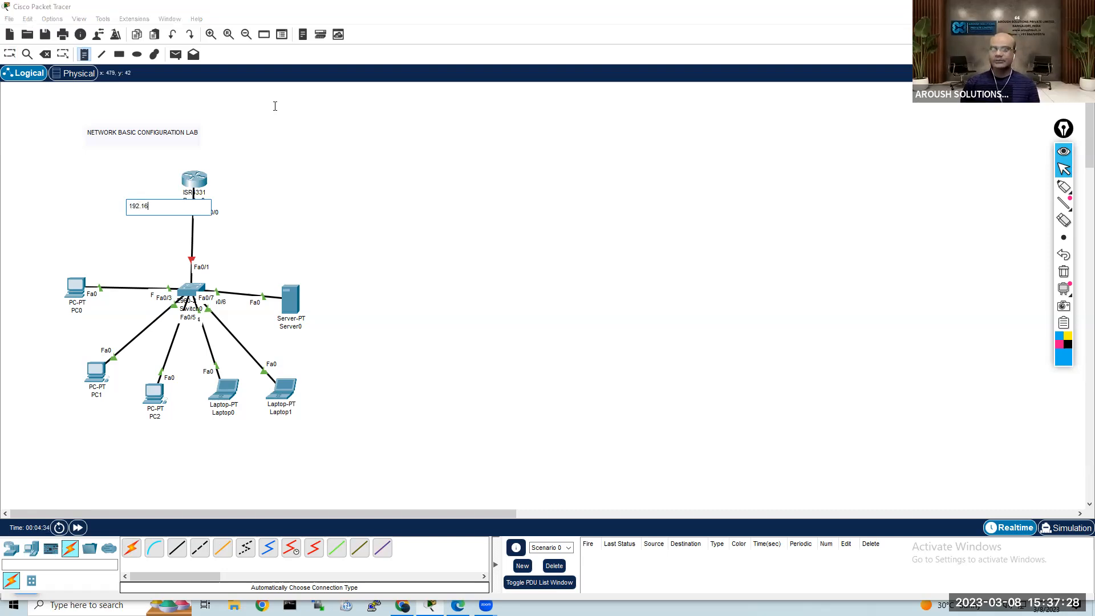
pyautogui.write('8.1.1/24')
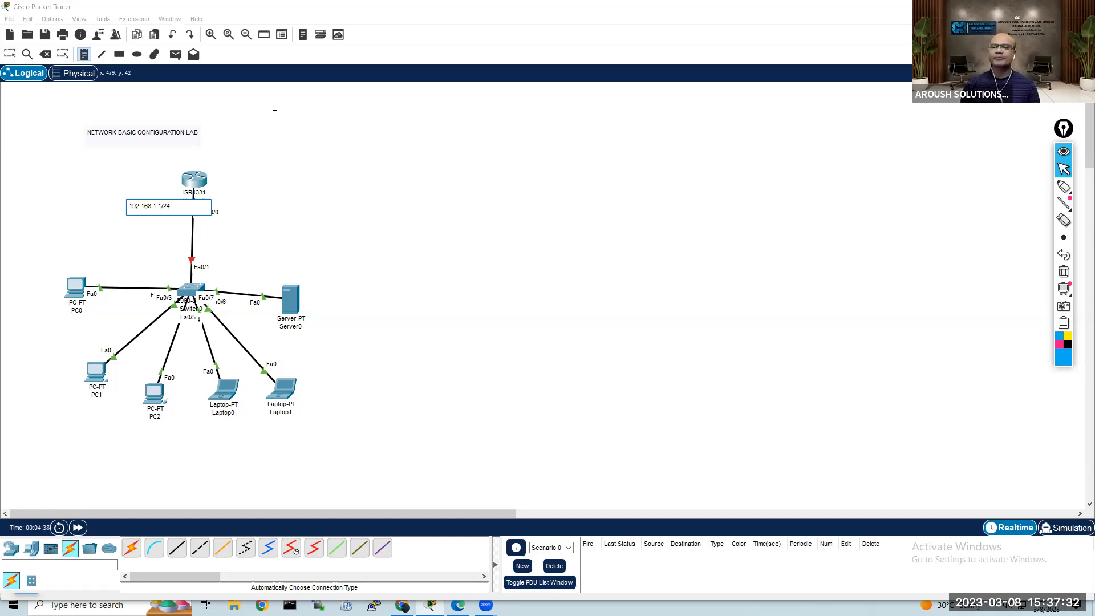
pyautogui.hotkey('ctrl', 'a')
pyautogui.hotkey('ctrl', 'c')
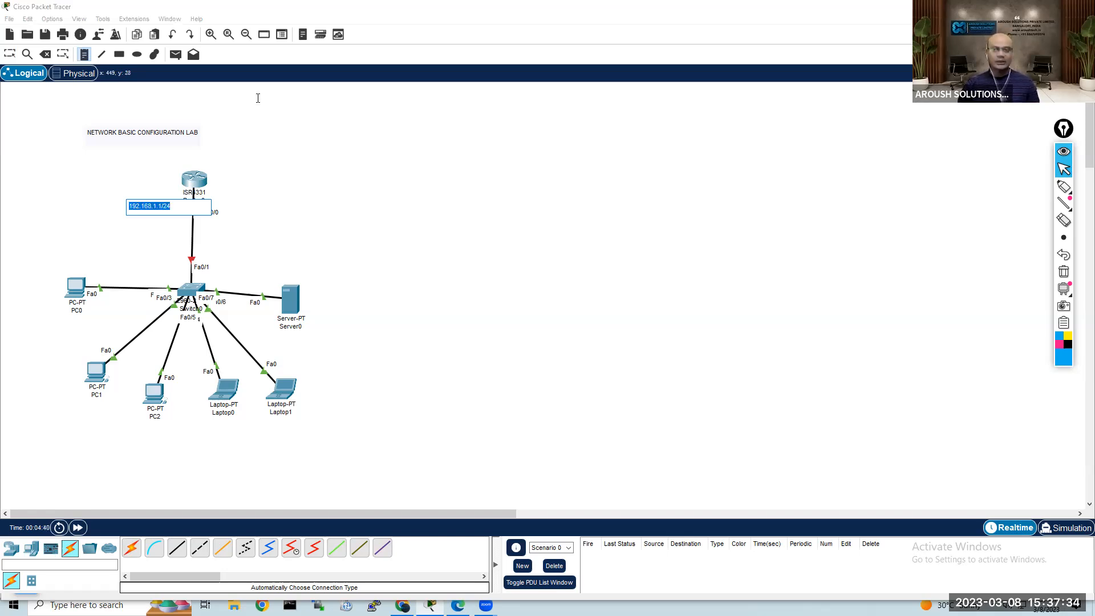
# Step: Add a note reading 192.168.1.2/24 below PC0, reusing the copied address text
pyautogui.click(38, 306)
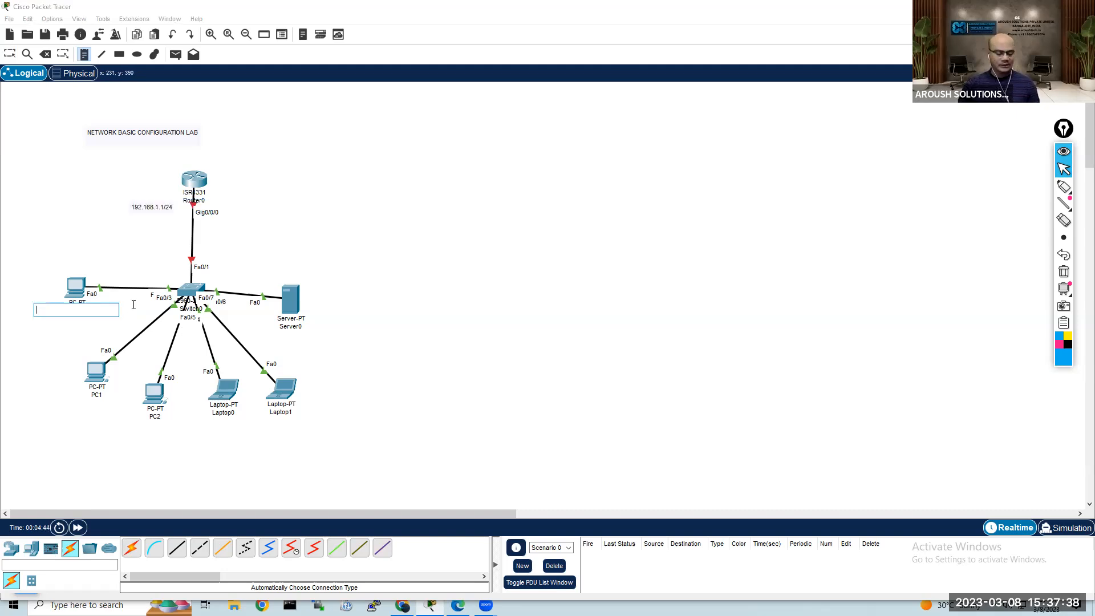
pyautogui.hotkey('ctrl', 'v')
pyautogui.press('Left')
pyautogui.press('Left')
pyautogui.press('Left')
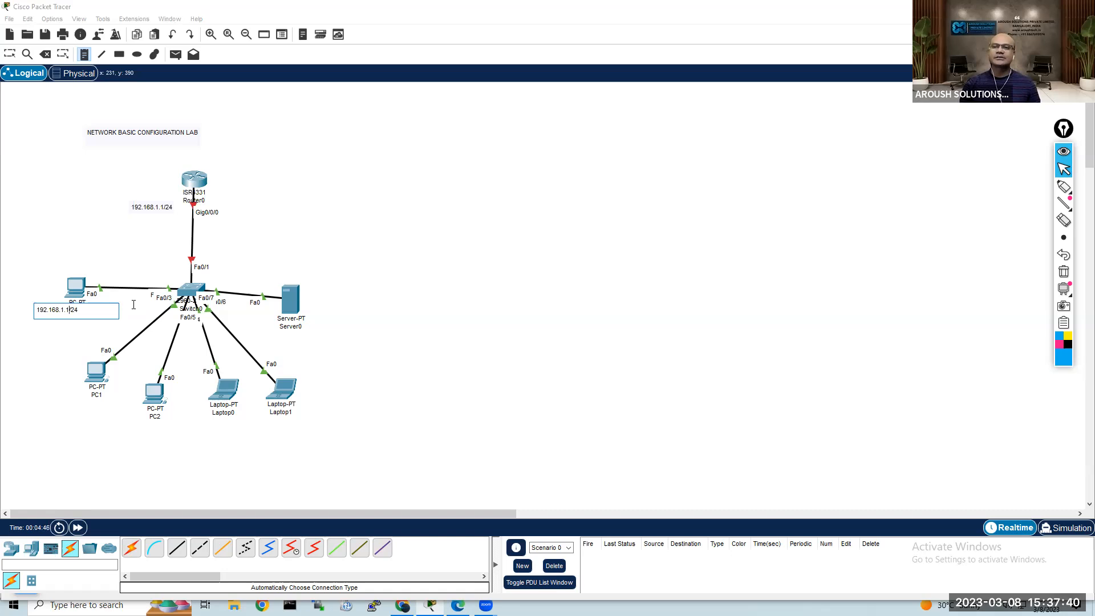
pyautogui.press('BackSpace')
pyautogui.write('2')
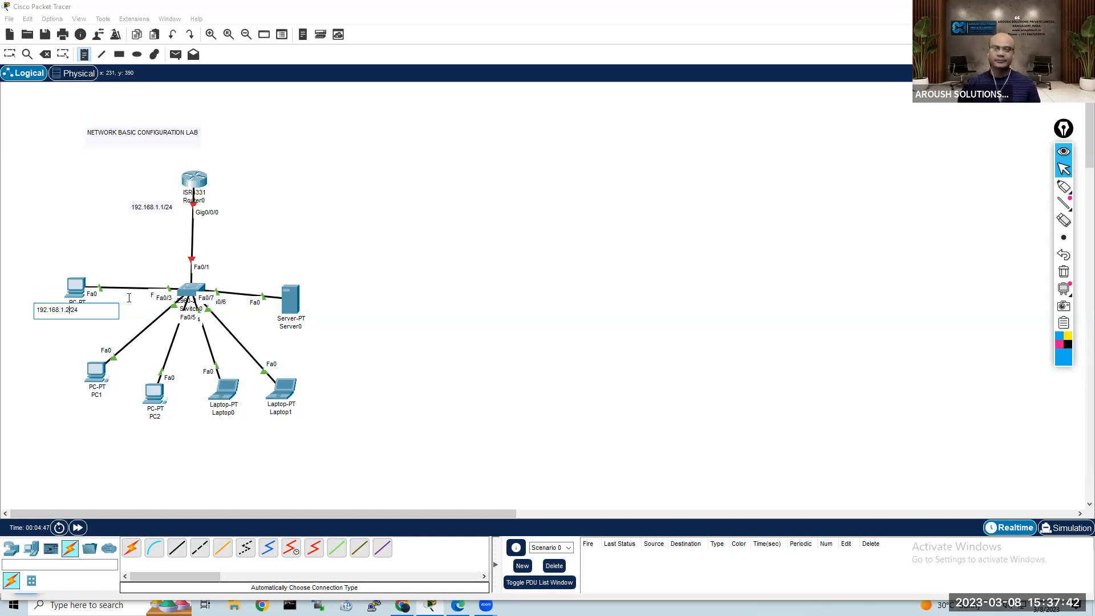
# Step: Add address notes 192.168.1.3/24 below PC1 and 192.168.1.4/24 below PC2
pyautogui.click(61, 398)
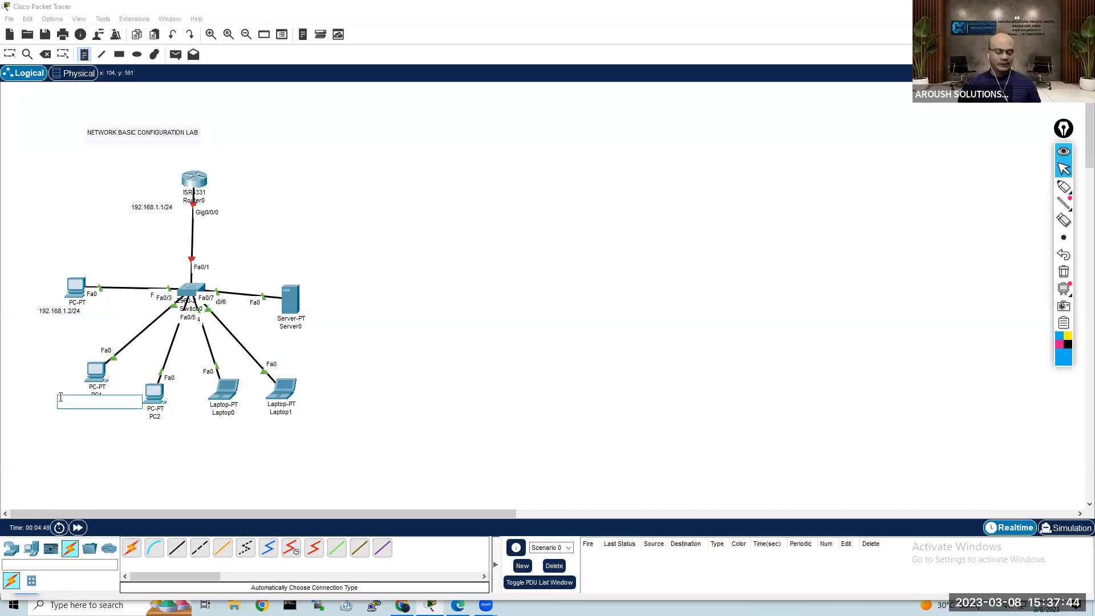
pyautogui.hotkey('ctrl', 'v')
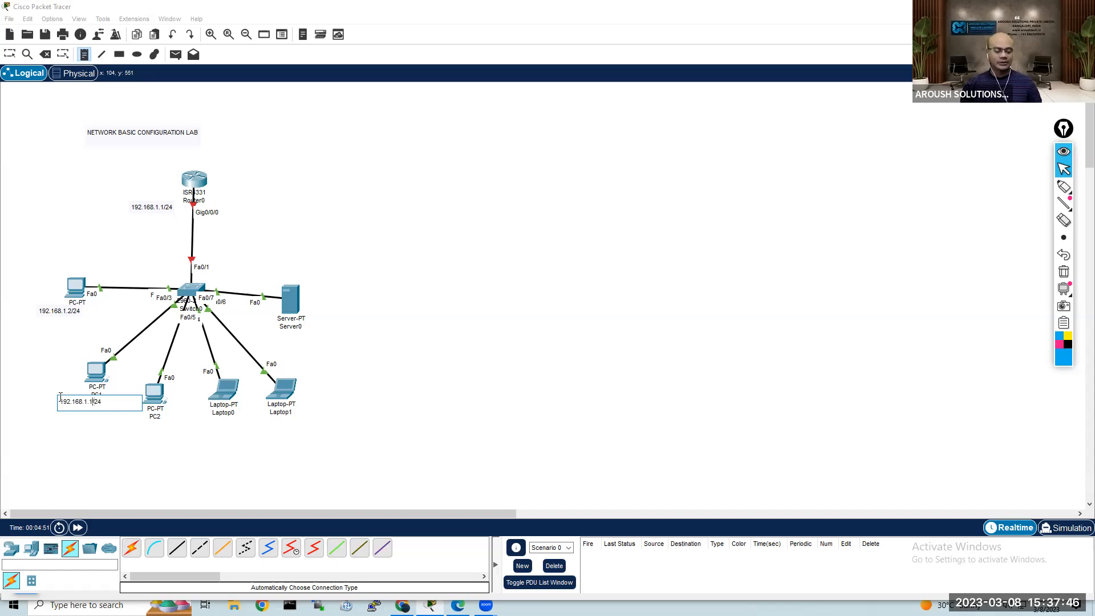
pyautogui.click(135, 423)
pyautogui.hotkey('ctrl', 'v')
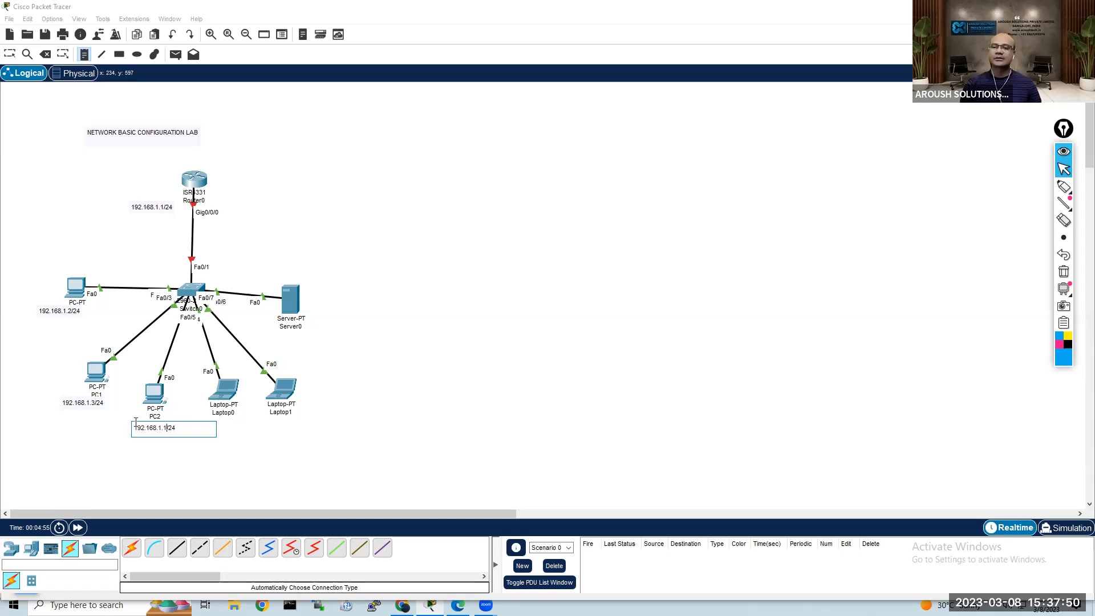
pyautogui.press('Left')
pyautogui.press('BackSpace')
pyautogui.write('4')
# Step: Add a note reading 192.168.1.5/24 below Laptop0
pyautogui.click(210, 421)
pyautogui.hotkey('ctrl', 'v')
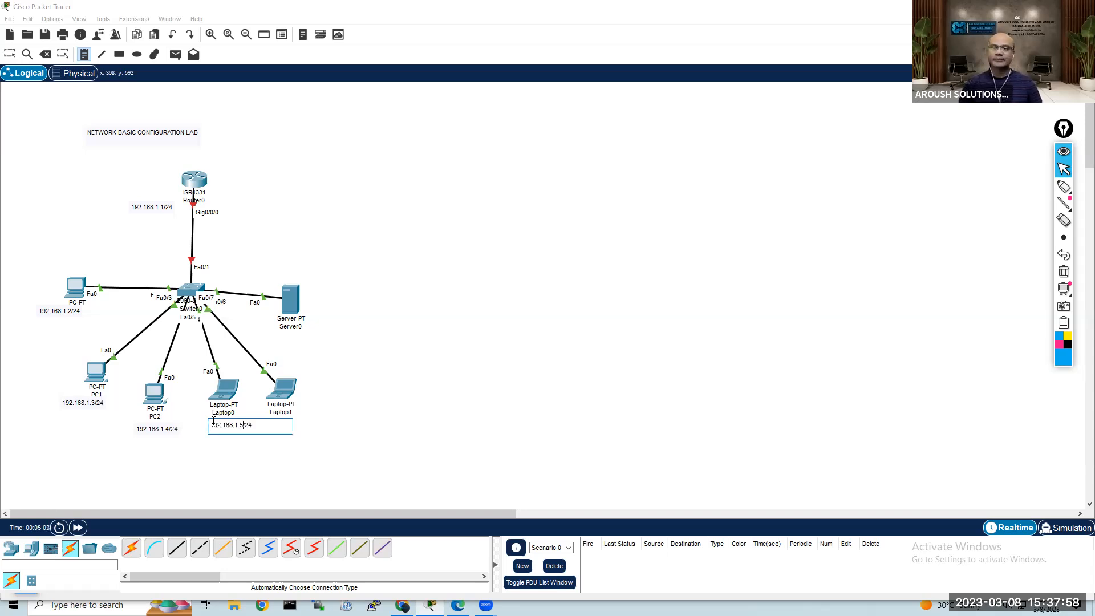
pyautogui.press('Left')
pyautogui.press('Left')
pyautogui.press('Left')
pyautogui.press('BackSpace')
pyautogui.write('5')
# Step: Add a note reading 192.168.1.6/24 beside Laptop1
pyautogui.click(305, 389)
pyautogui.hotkey('ctrl', 'v')
pyautogui.press('Left')
pyautogui.press('Left')
pyautogui.press('Left')
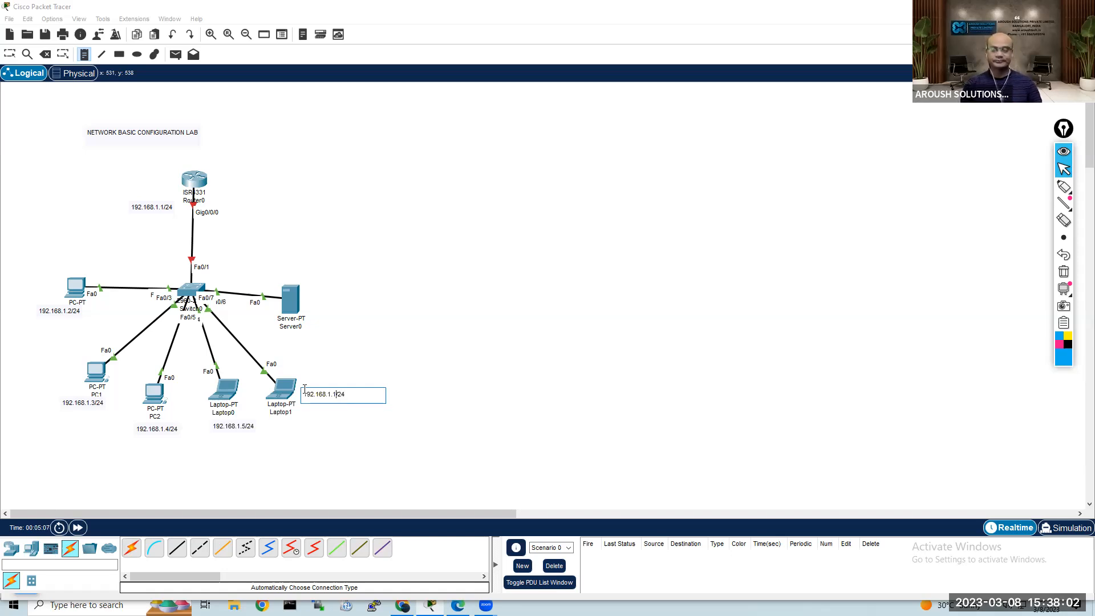
pyautogui.write('6')
# Step: Add a note reading 192.168.1.100/24 beside Server0 and finish placing notes
pyautogui.click(326, 306)
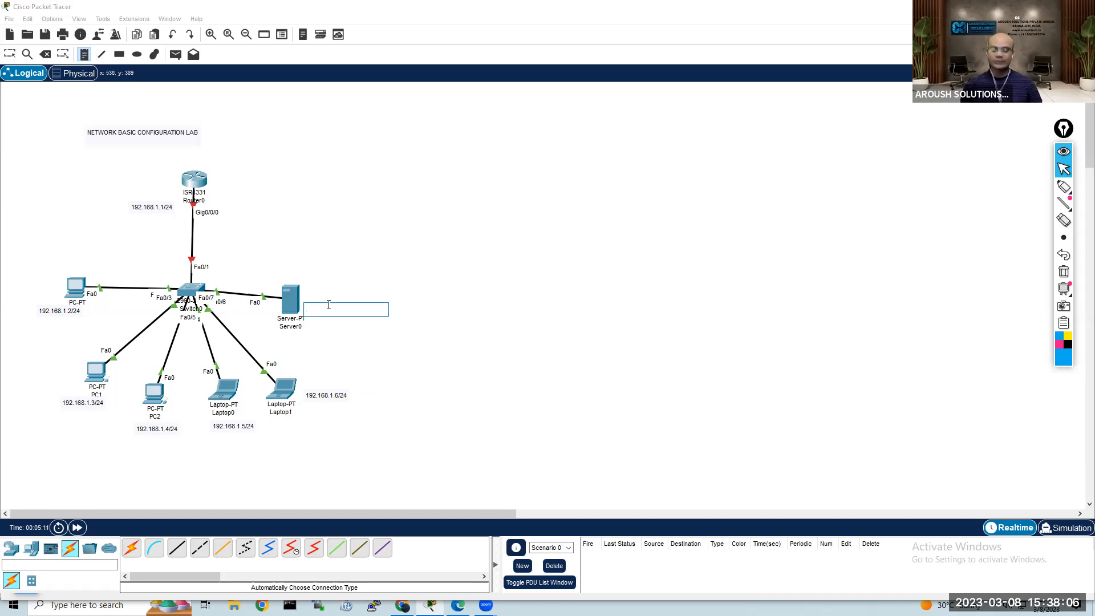
pyautogui.hotkey('ctrl', 'v')
pyautogui.press('Left')
pyautogui.press('Left')
pyautogui.press('Left')
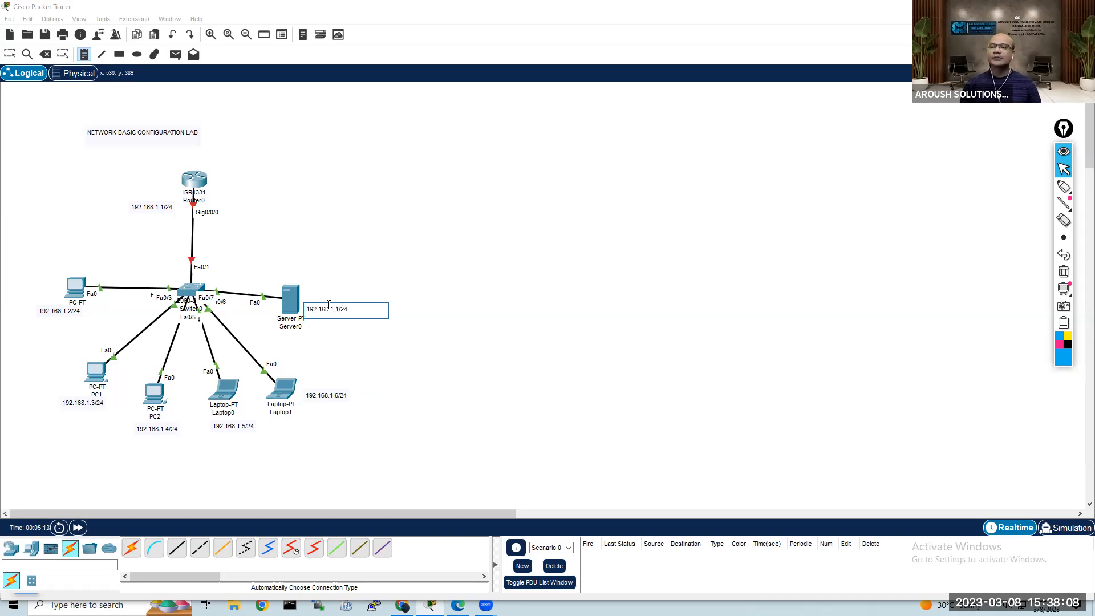
pyautogui.write('00')
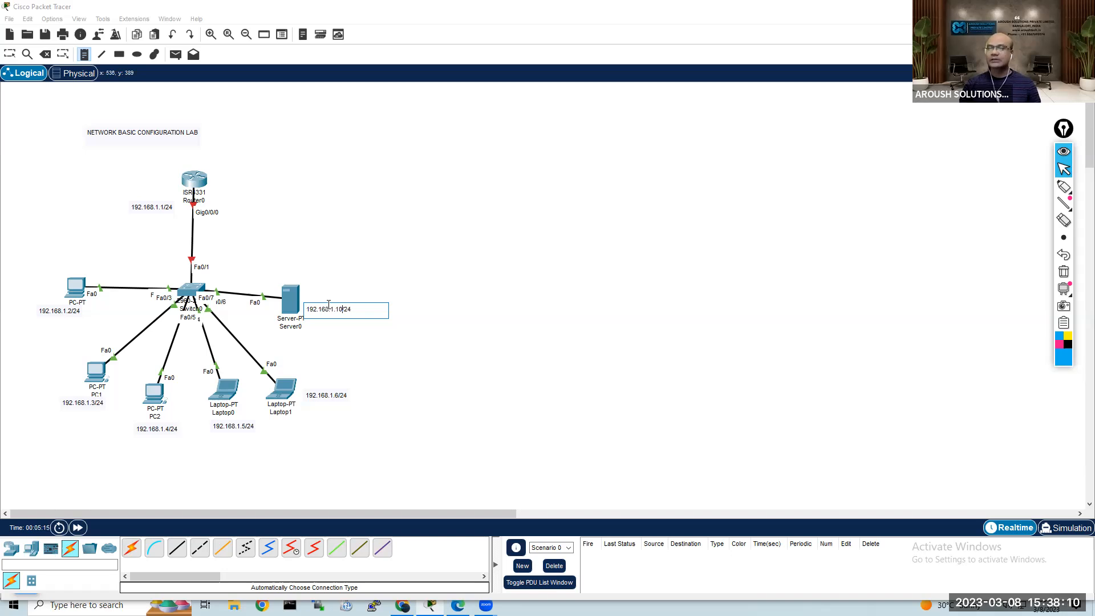
pyautogui.click(340, 355)
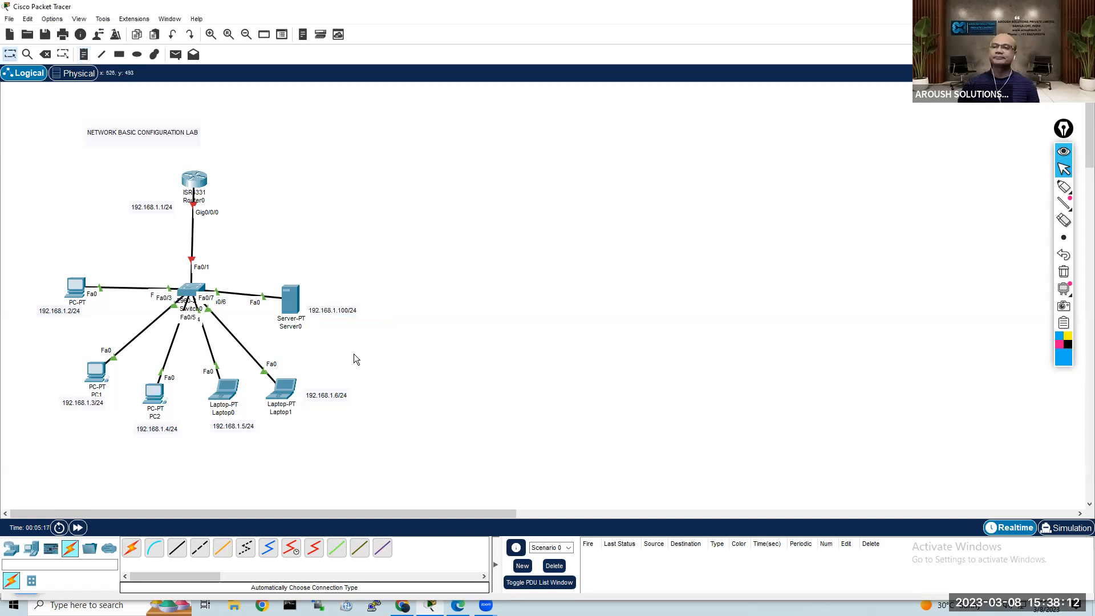
# Step: Nudge the address notes of Server0, PC0, PC1 and Laptop0 so they line up neatly with their devices
pyautogui.moveTo(344, 309); pyautogui.dragTo(348, 307)
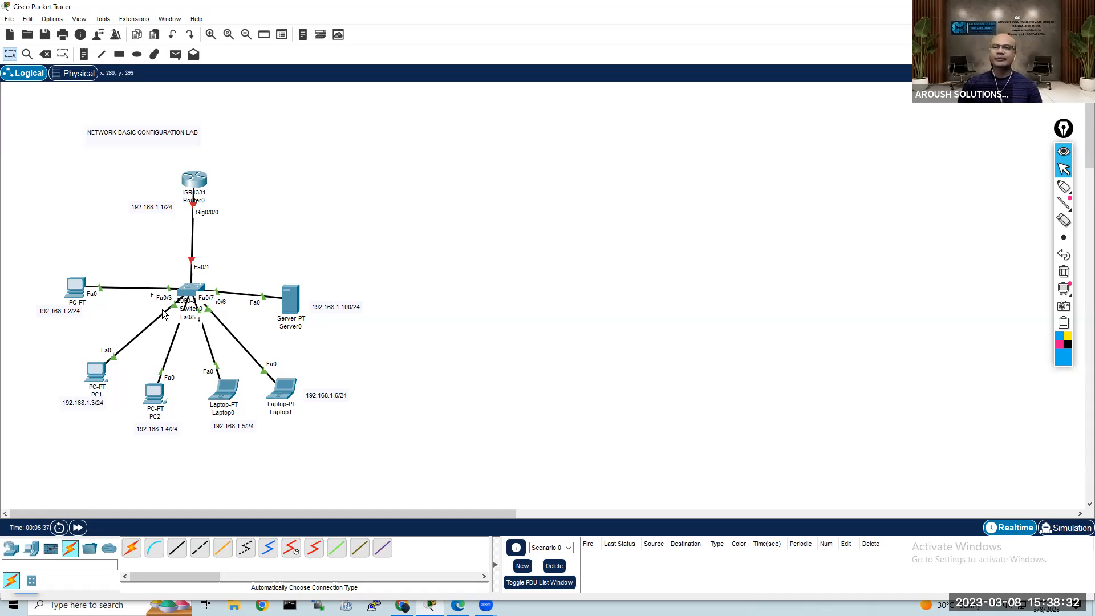
pyautogui.moveTo(77, 315); pyautogui.dragTo(82, 315)
pyautogui.moveTo(82, 403); pyautogui.dragTo(100, 402)
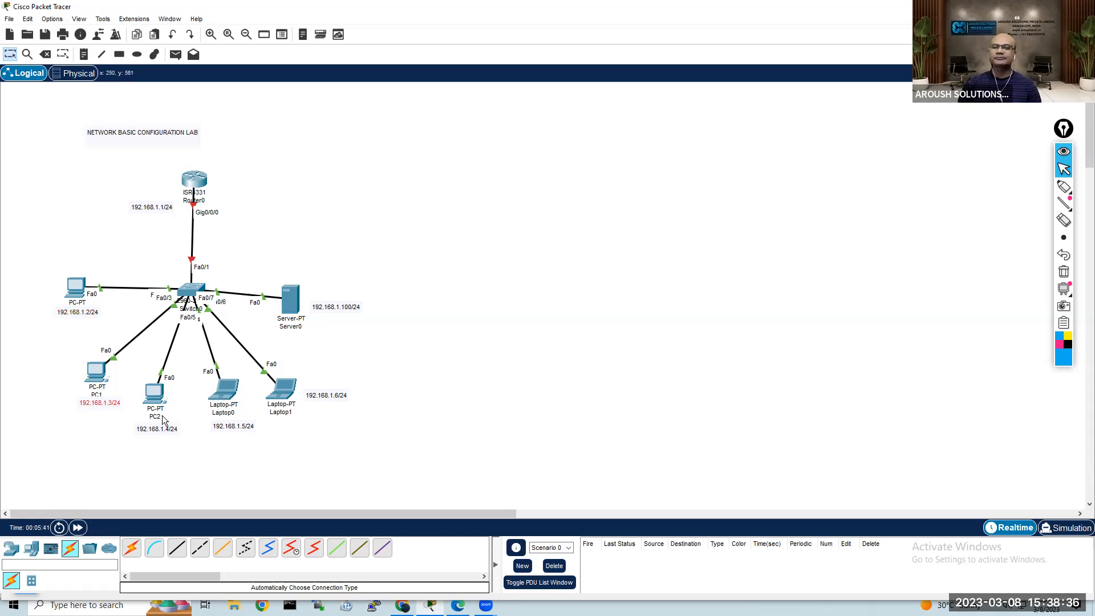
pyautogui.moveTo(233, 429); pyautogui.dragTo(227, 429)
pyautogui.click(314, 353)
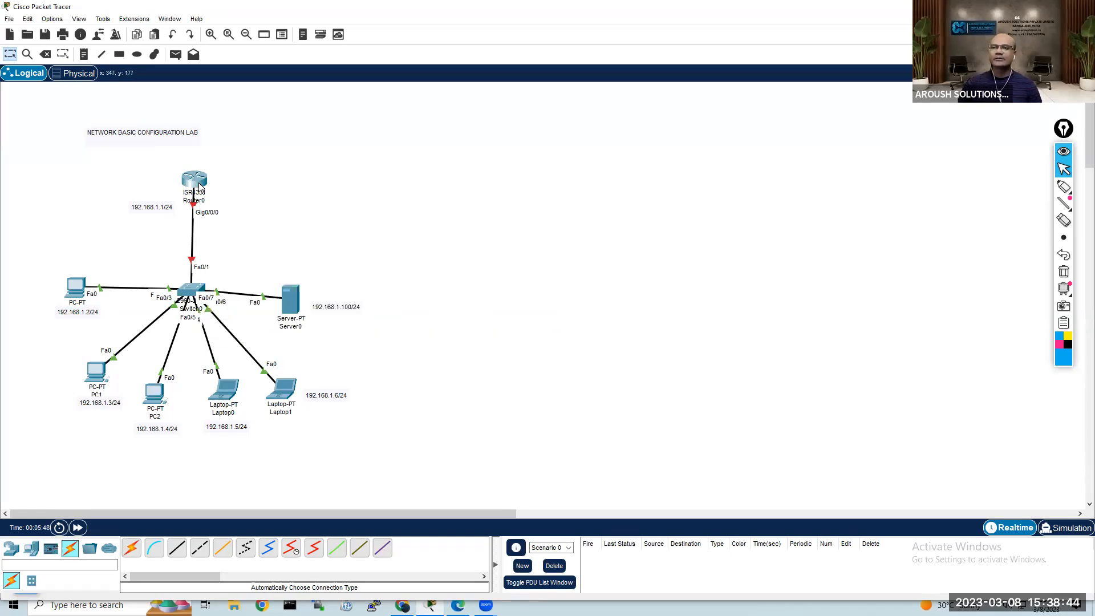
# Step: Open Router0's physical device view, enlarge its window and zoom in on the chassis
pyautogui.moveTo(200, 186)
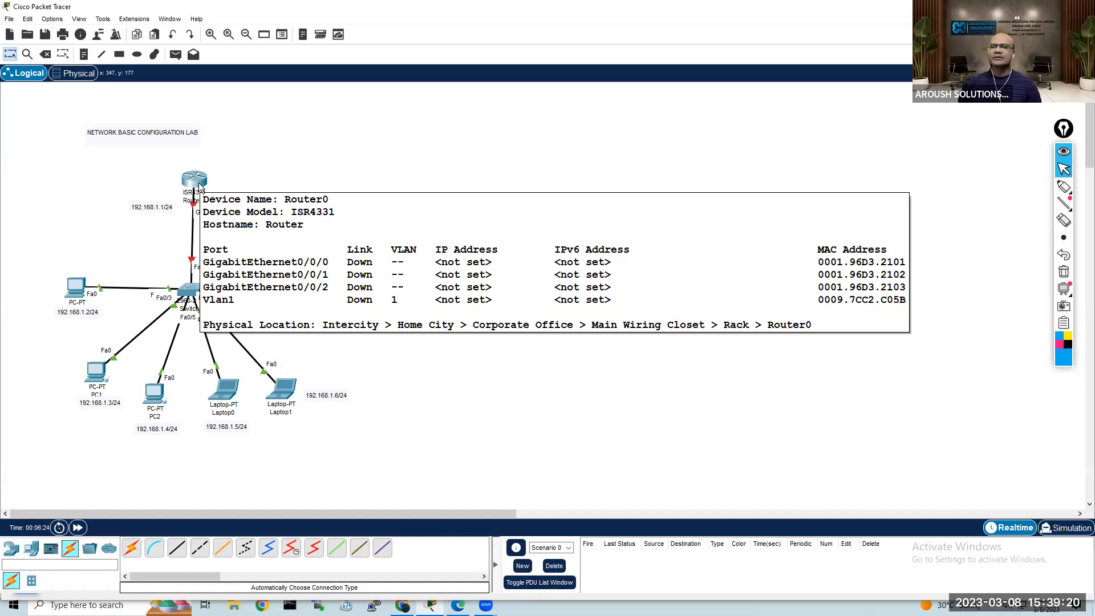
pyautogui.click(195, 182)
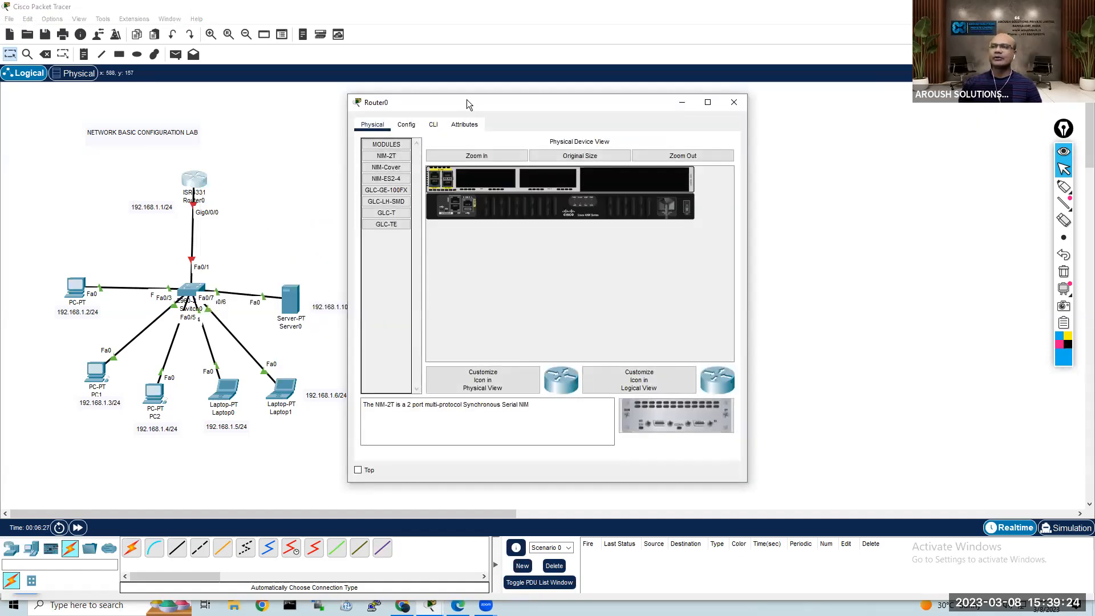
pyautogui.moveTo(467, 99); pyautogui.dragTo(468, 33)
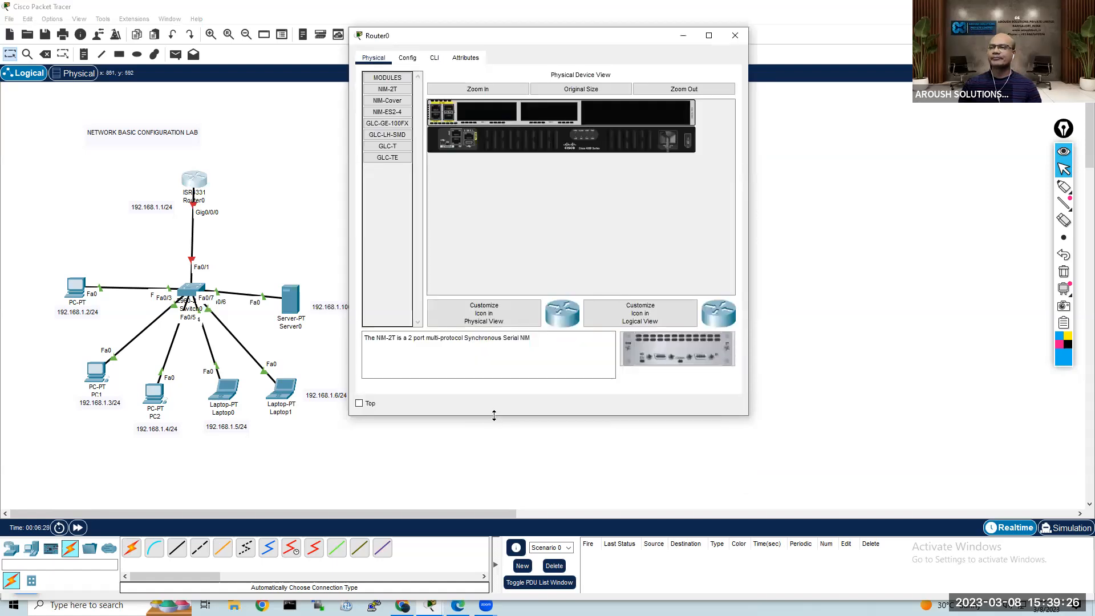
pyautogui.moveTo(494, 416); pyautogui.dragTo(494, 521)
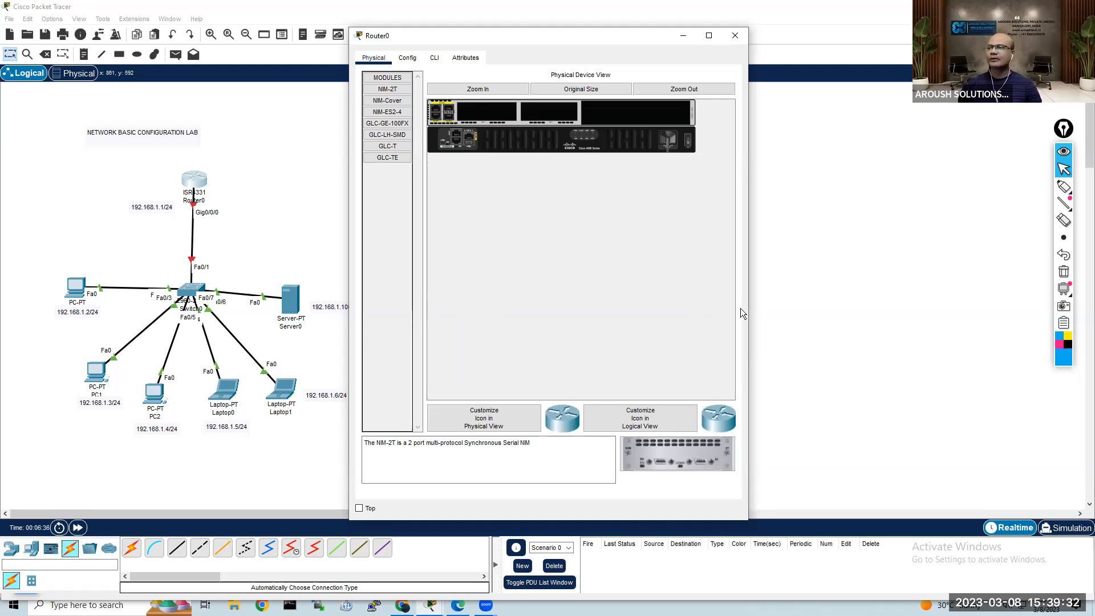
pyautogui.moveTo(749, 312); pyautogui.dragTo(841, 306)
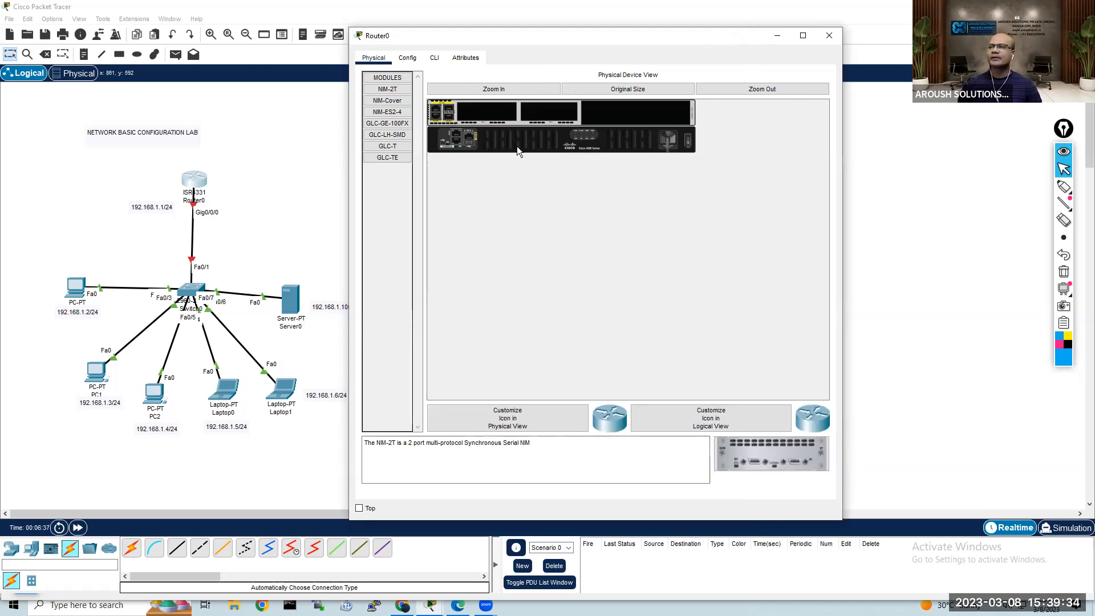
pyautogui.click(538, 90)
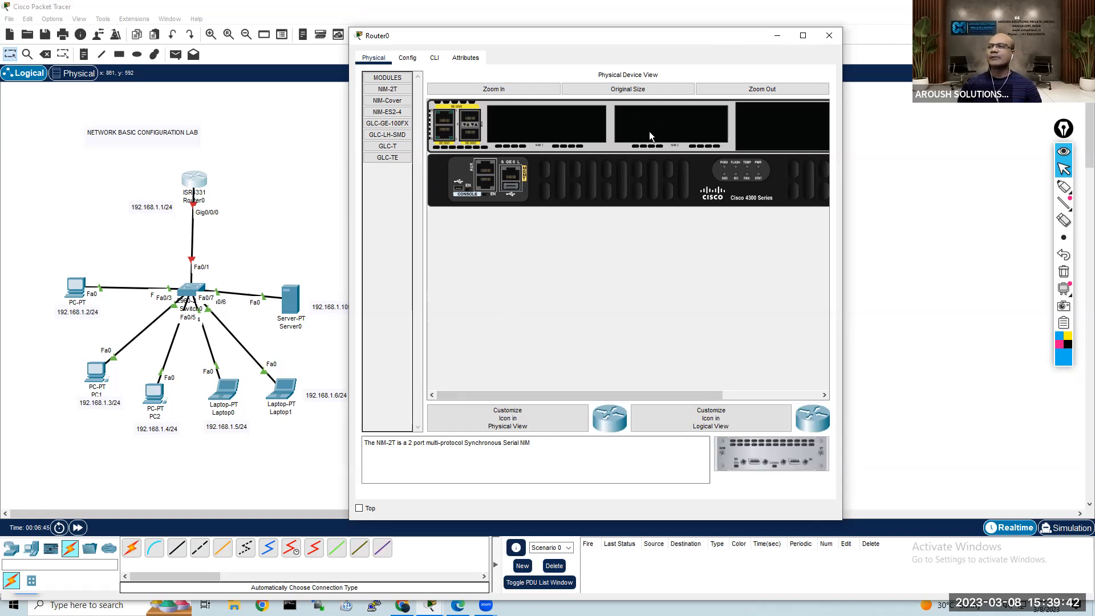
# Step: Try to install the NIM-2T module in Router0's first empty NIM slot with the power on
pyautogui.moveTo(766, 458); pyautogui.dragTo(546, 122)
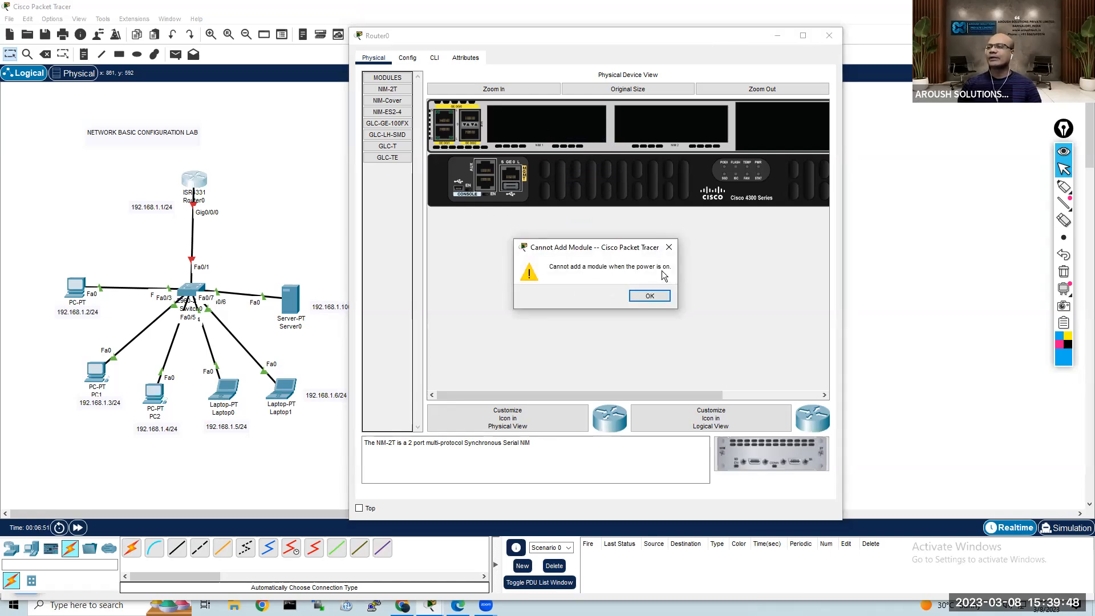
pyautogui.click(651, 298)
# Step: Power Router0 off to install the NIM-2T module in its first empty NIM slot, and switch it back on
pyautogui.moveTo(606, 392); pyautogui.dragTo(692, 388)
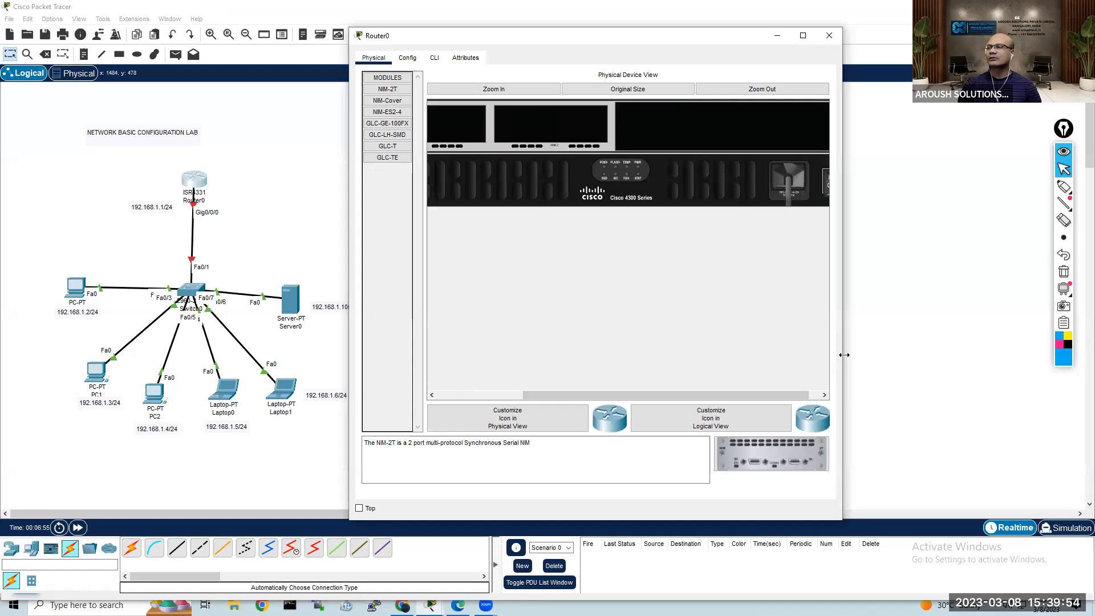
pyautogui.moveTo(844, 355); pyautogui.dragTo(918, 353)
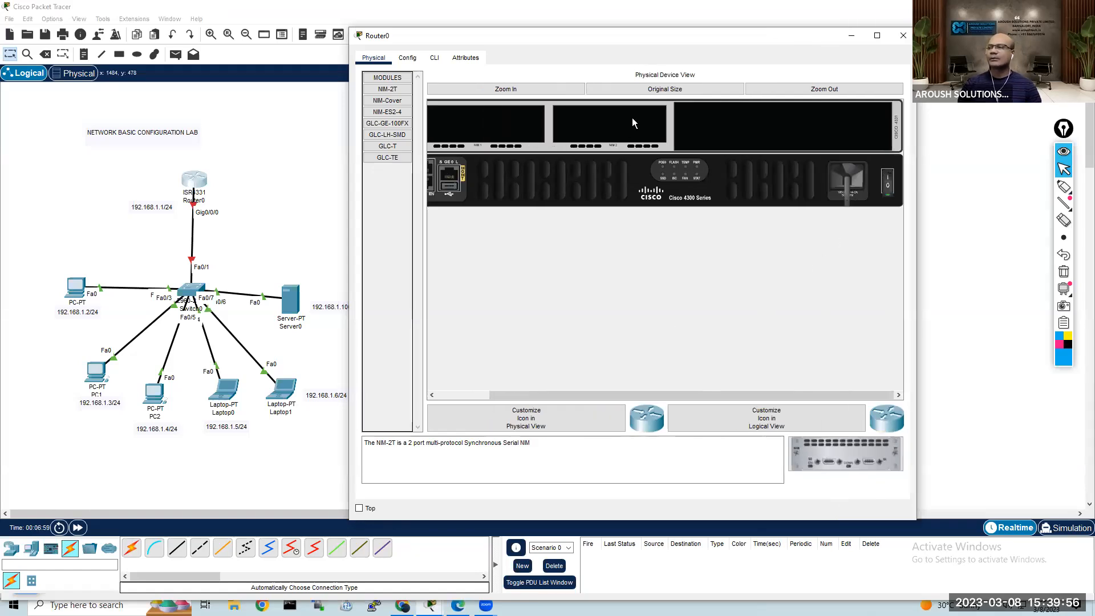
pyautogui.click(888, 178)
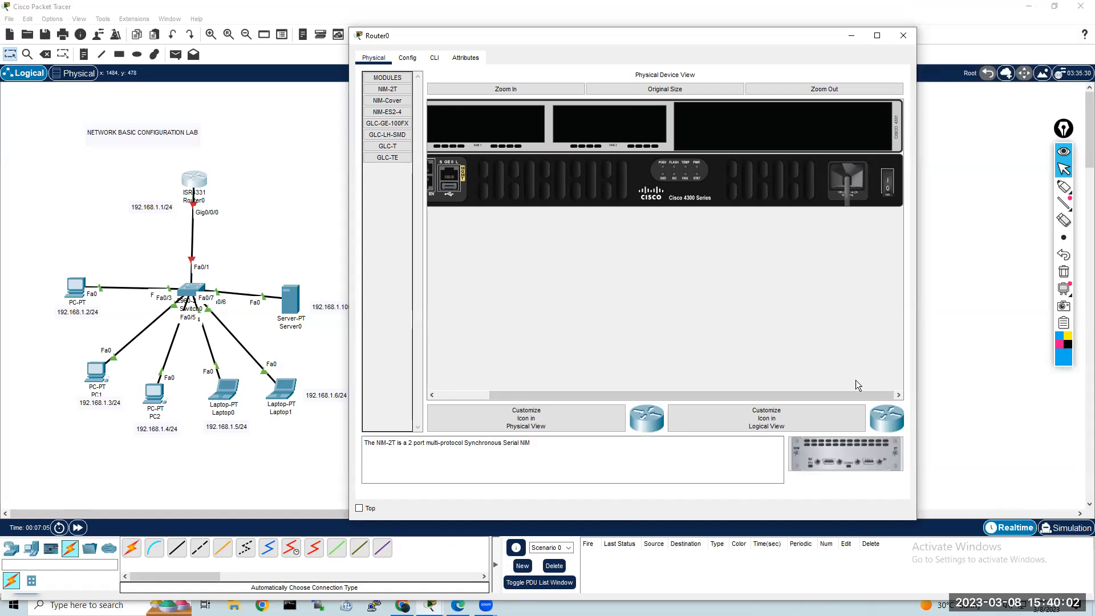
pyautogui.moveTo(842, 455); pyautogui.dragTo(490, 121)
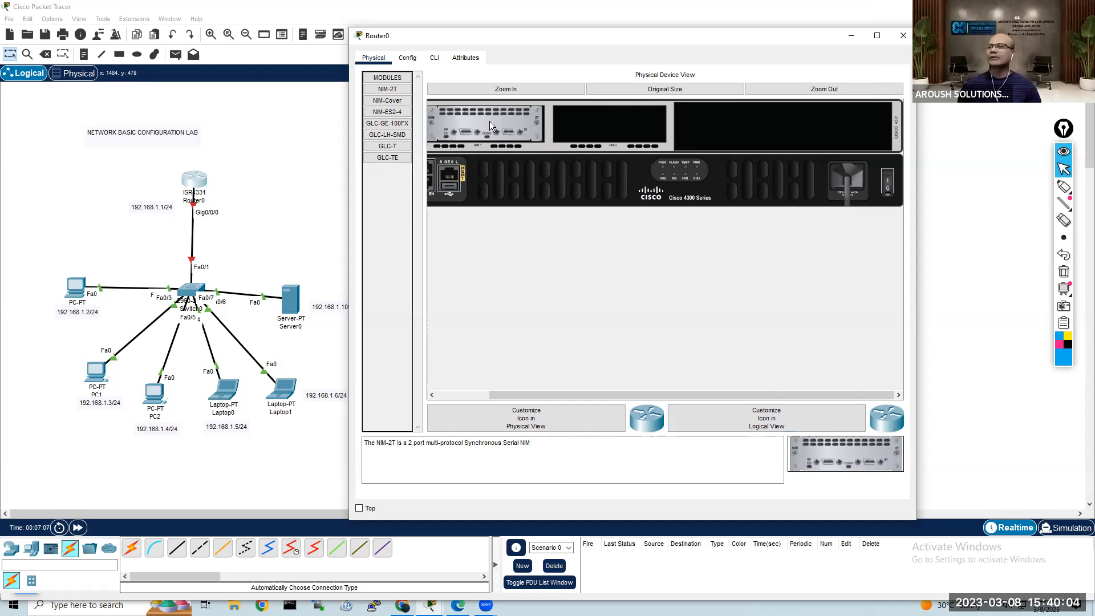
pyautogui.click(888, 181)
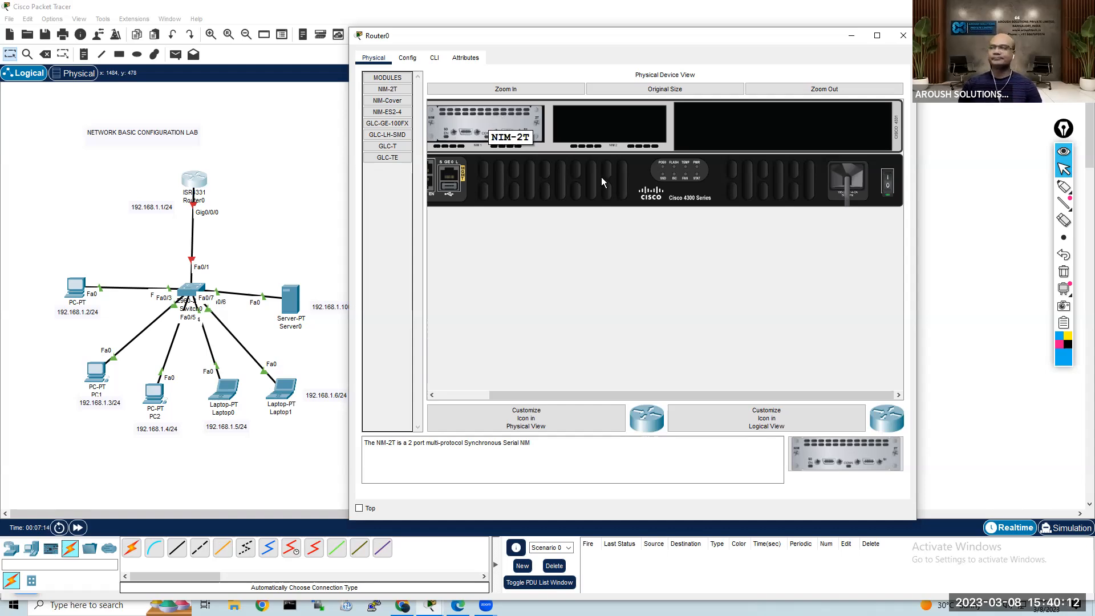
# Step: Open Router0's command line and answer NO to the initial configuration dialog to reach the Router> prompt
pyautogui.click(435, 59)
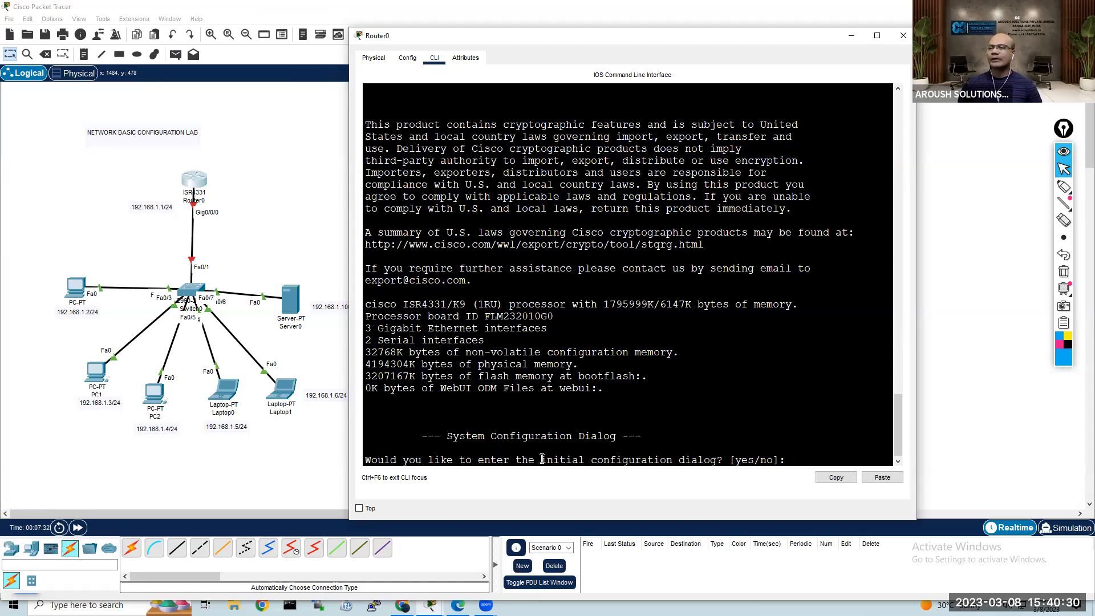
pyautogui.tripleClick(586, 457)
pyautogui.moveTo(586, 457); pyautogui.dragTo(366, 460)
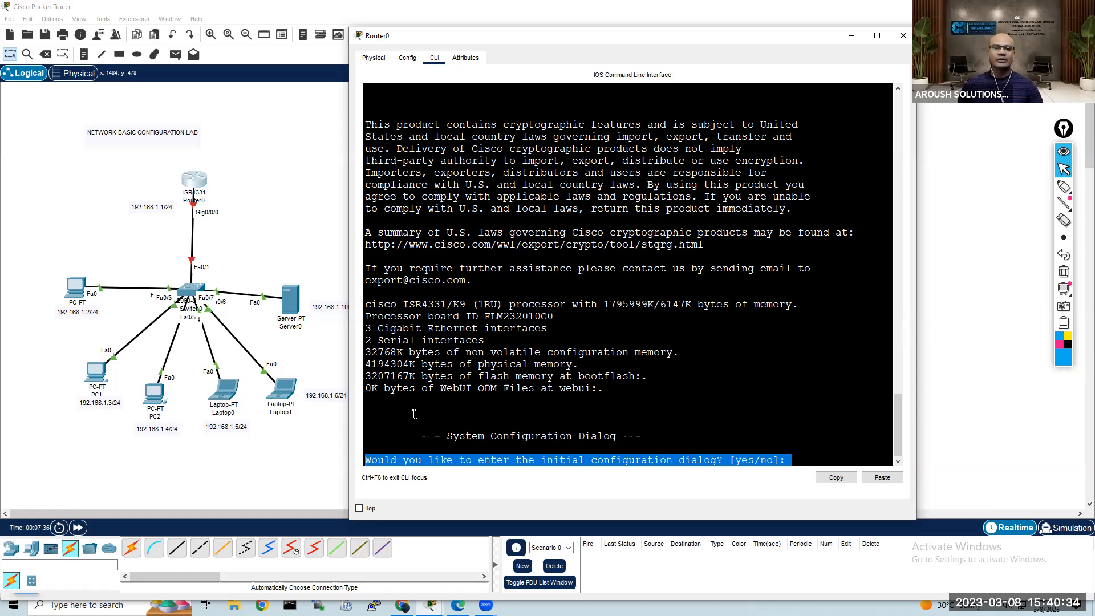
pyautogui.click(806, 455)
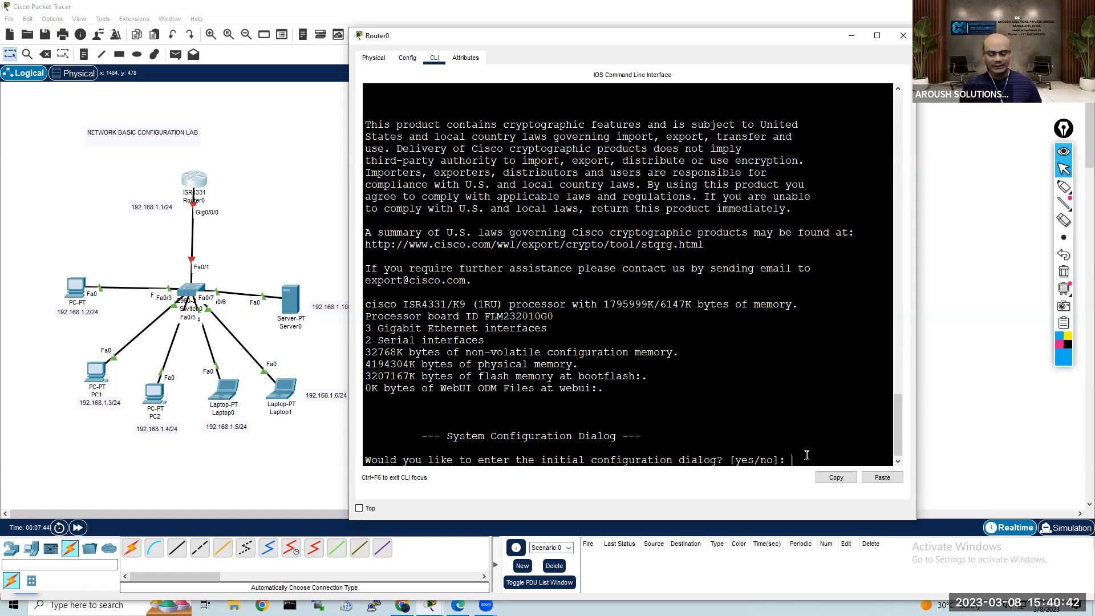
pyautogui.write('NO')
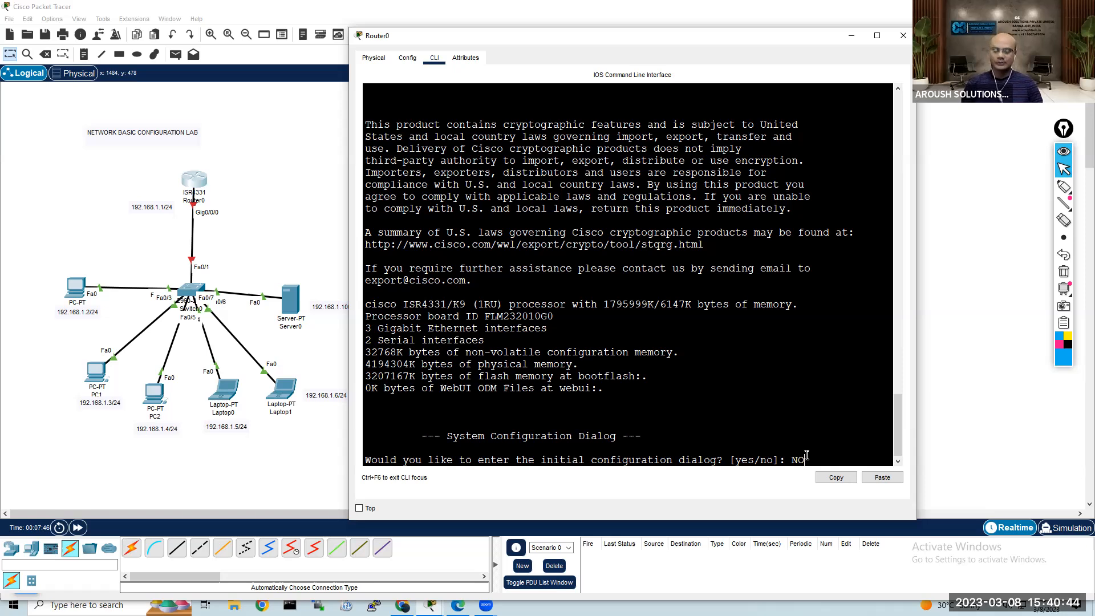
pyautogui.press('Return')
pyautogui.press('Return')
pyautogui.press('Return')
pyautogui.press('Return')
pyautogui.press('Return')
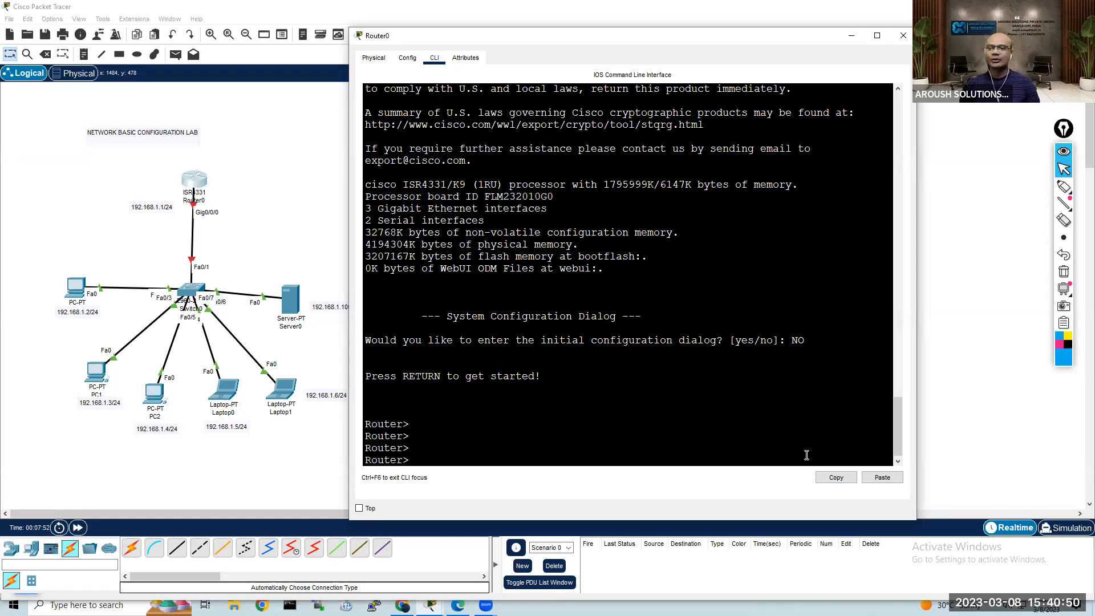
# Step: Enter privileged EXEC mode on Router0 with the enable command
pyautogui.write('en')
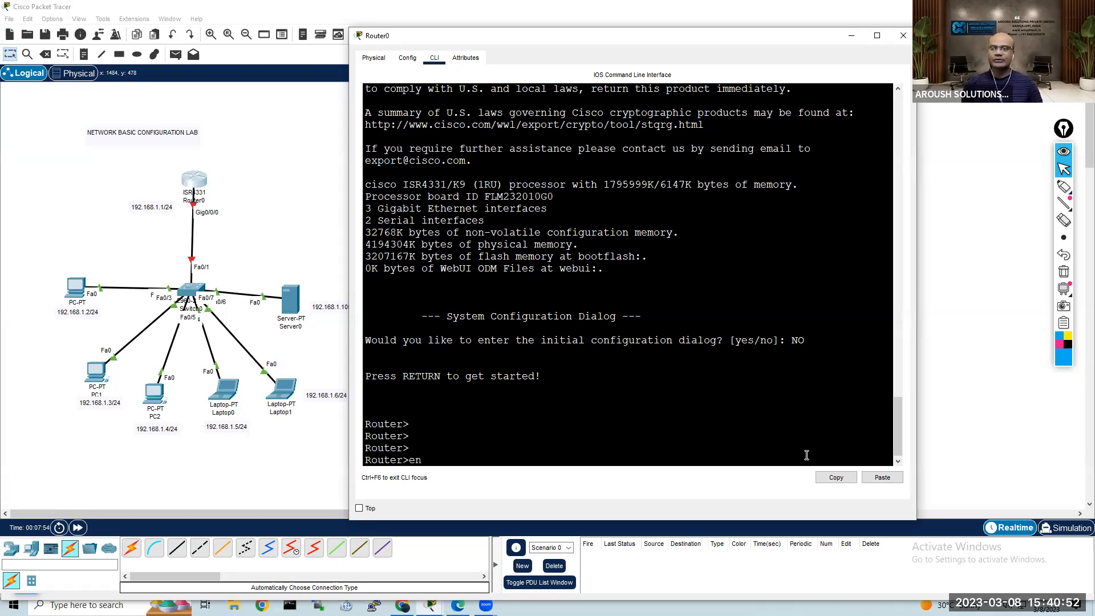
pyautogui.press('Tab')
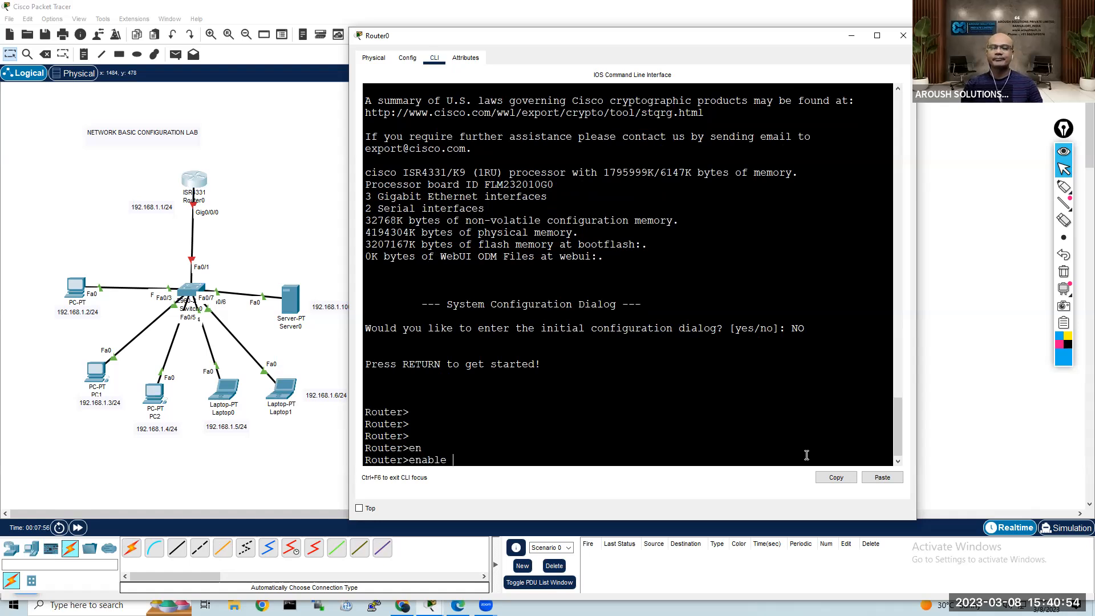
pyautogui.press('Return')
pyautogui.press('Return')
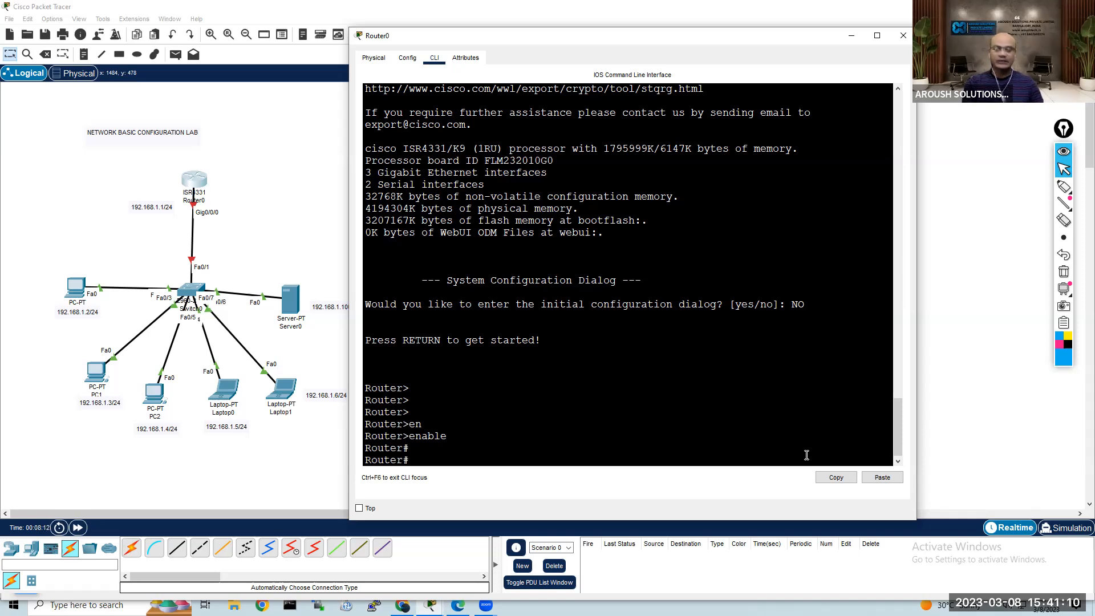
# Step: List Router0's interfaces with show ip interface brief and examine the GigabitEthernet0/0/0 row
pyautogui.write('show ')
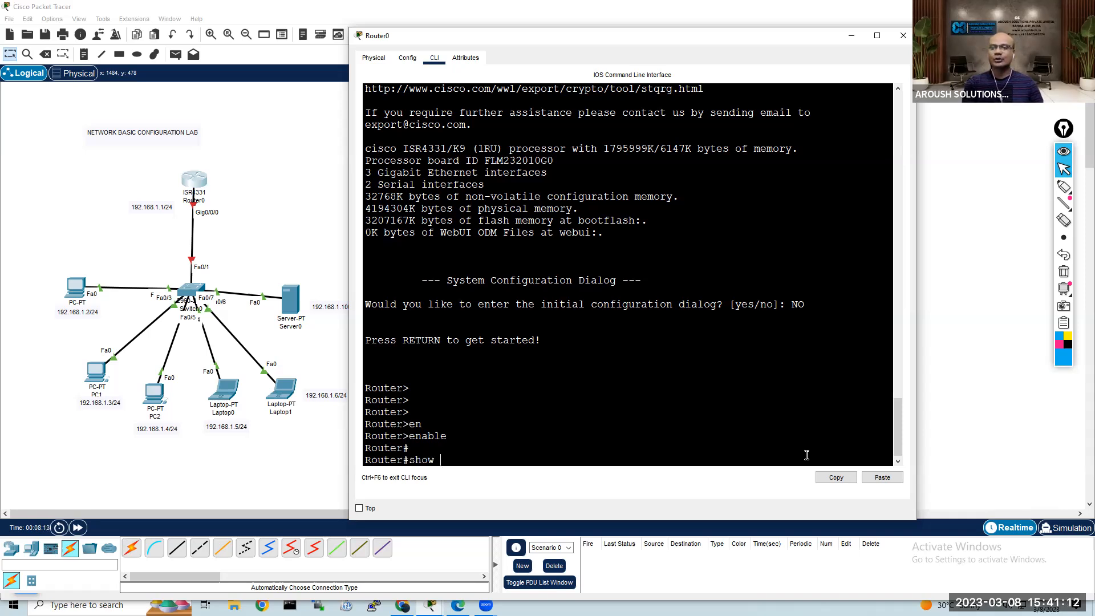
pyautogui.write('ip inter')
pyautogui.press('Tab')
pyautogui.write('bri')
pyautogui.press('Tab')
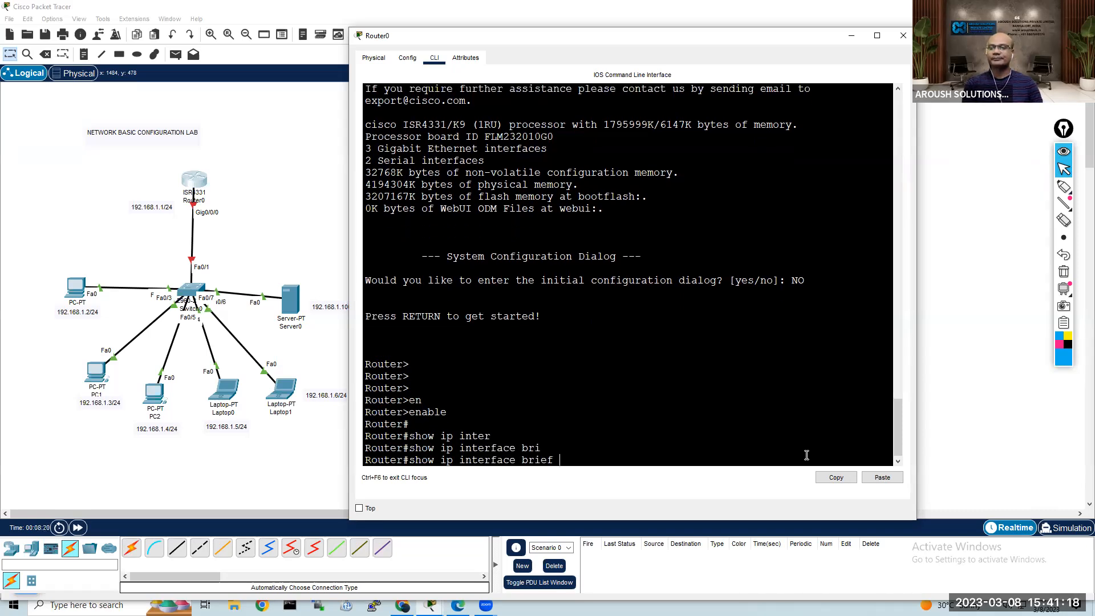
pyautogui.press('Return')
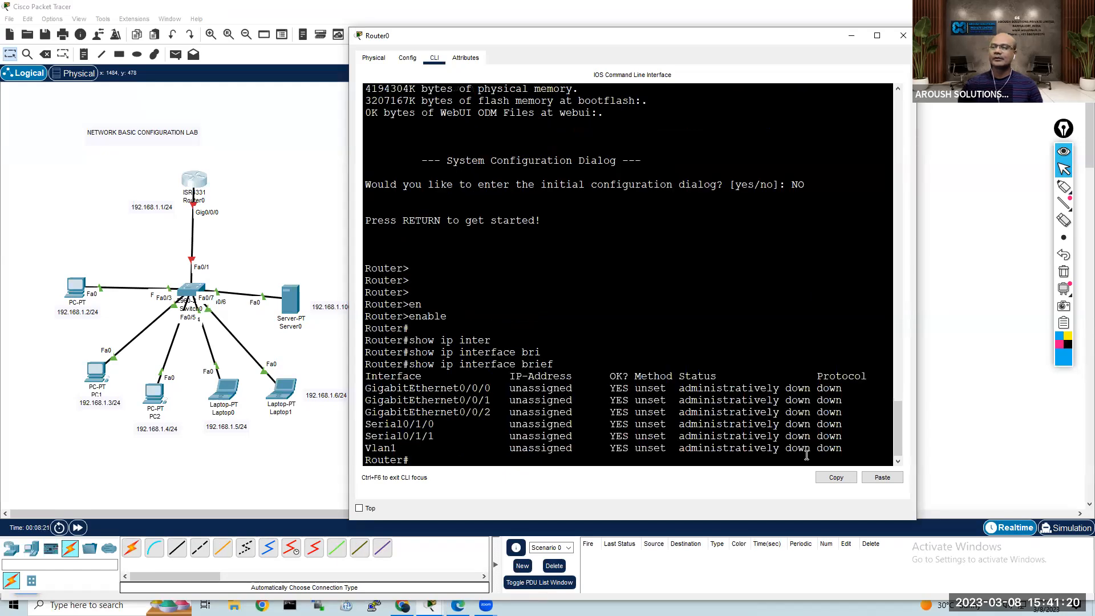
pyautogui.moveTo(845, 449); pyautogui.dragTo(356, 388)
pyautogui.click(361, 389)
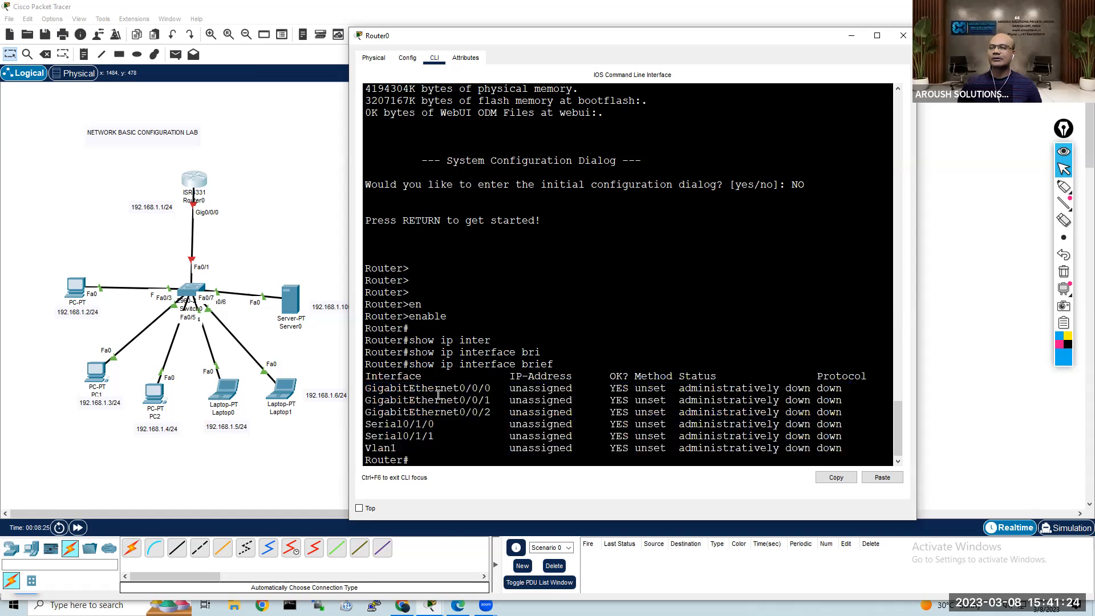
pyautogui.moveTo(361, 389); pyautogui.dragTo(856, 388)
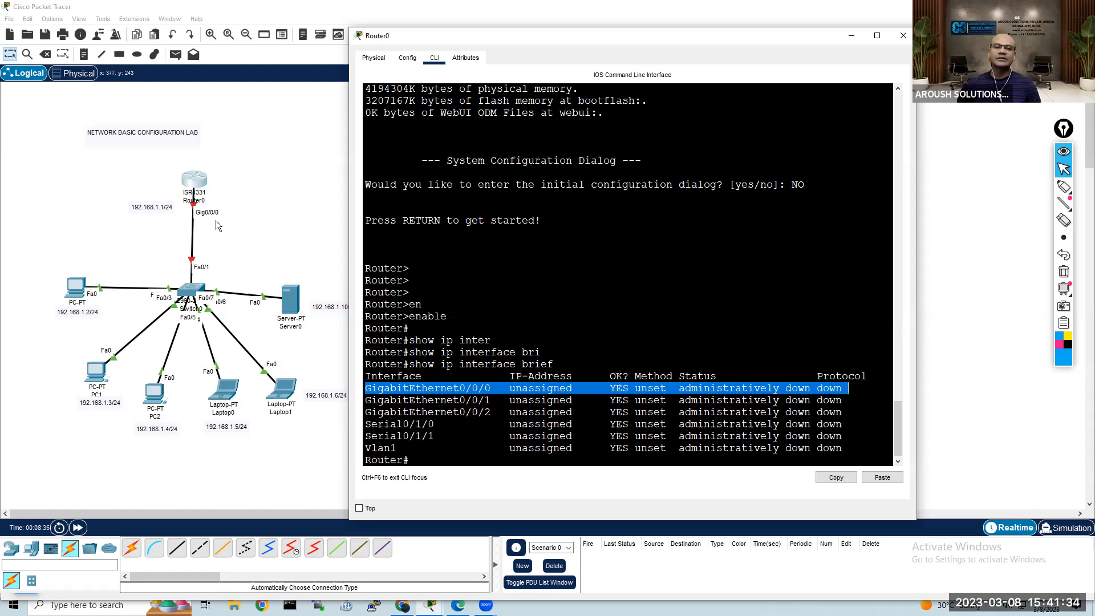
pyautogui.click(562, 341)
pyautogui.click(519, 459)
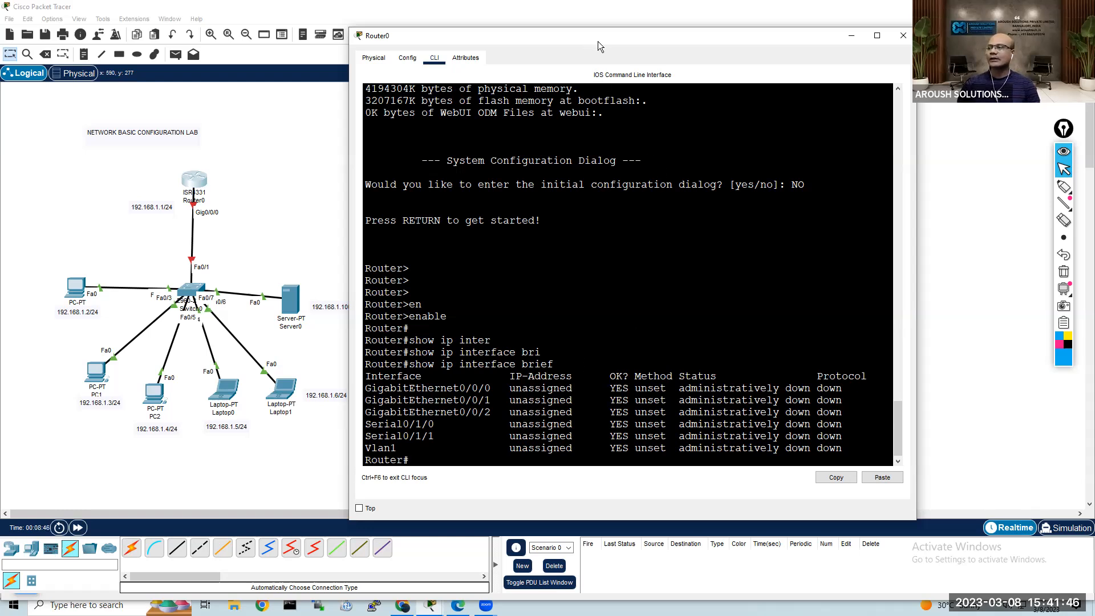
# Step: Move the Router0 window slightly higher and enter global configuration mode with the configure terminal command
pyautogui.moveTo(606, 34); pyautogui.dragTo(618, 17)
pyautogui.press('Return')
pyautogui.press('Return')
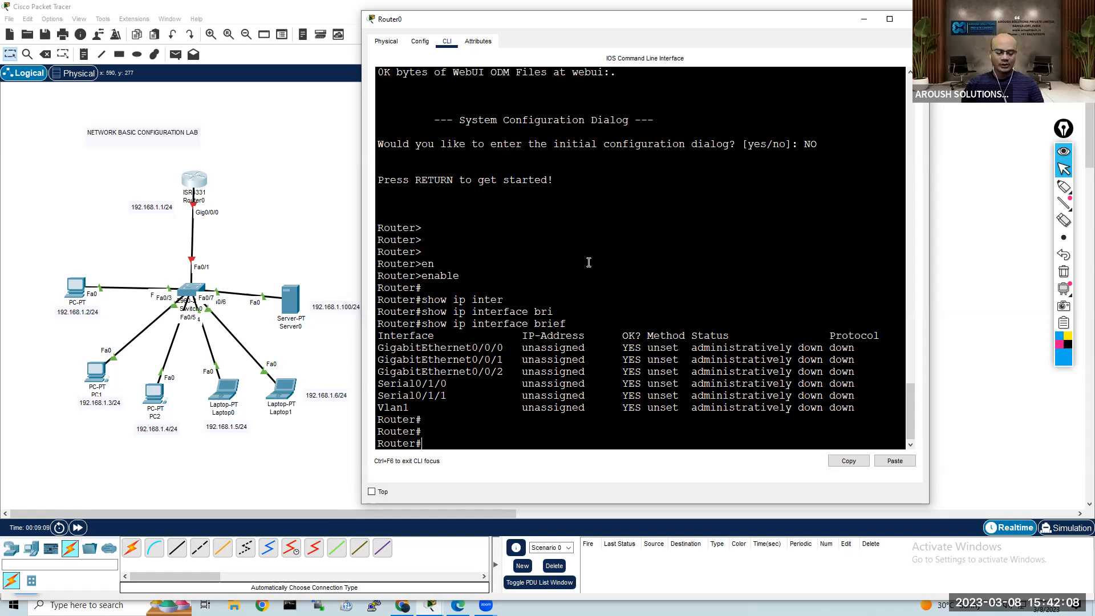
pyautogui.write('conf')
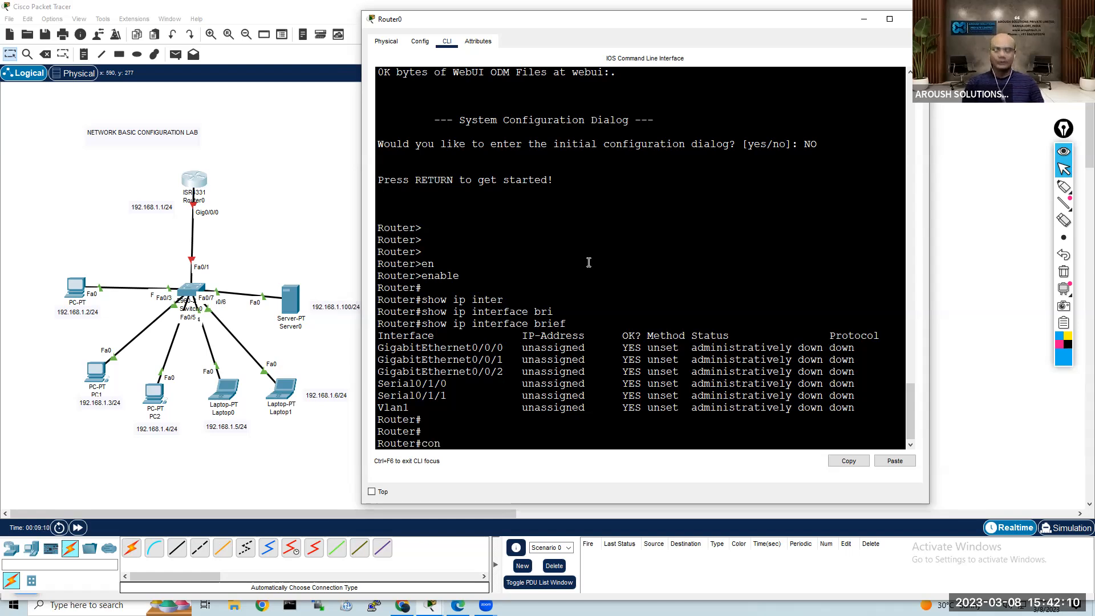
pyautogui.press('Tab')
pyautogui.write('ter')
pyautogui.press('Tab')
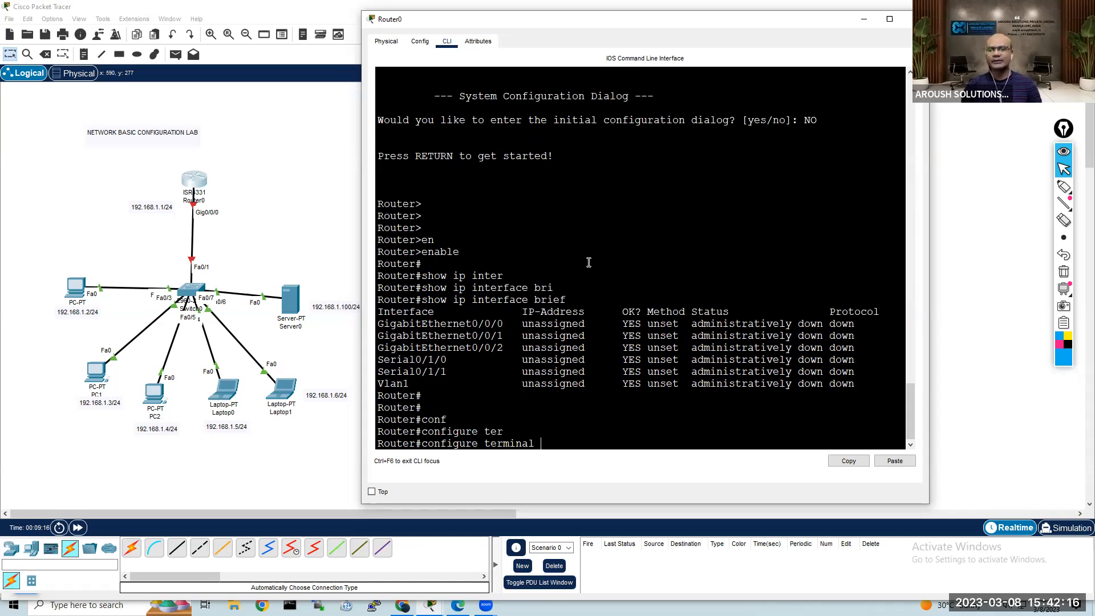
pyautogui.press('Return')
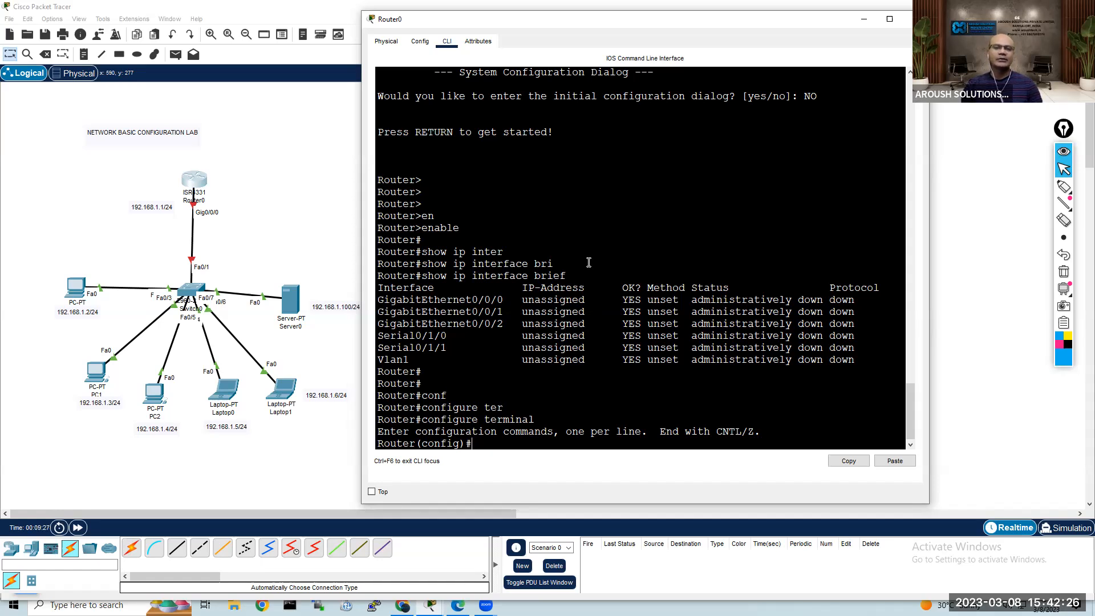
# Step: Enter interface configuration mode for gigabitEthernet 0/0/0 on Router0
pyautogui.write('nt')
pyautogui.press('Tab')
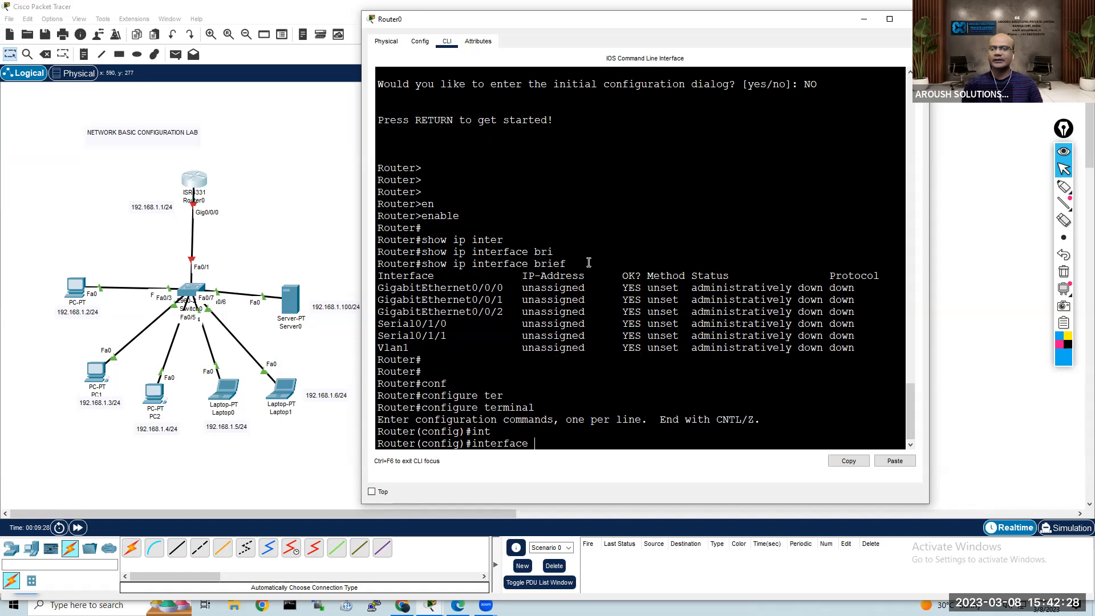
pyautogui.write('gi')
pyautogui.press('Tab')
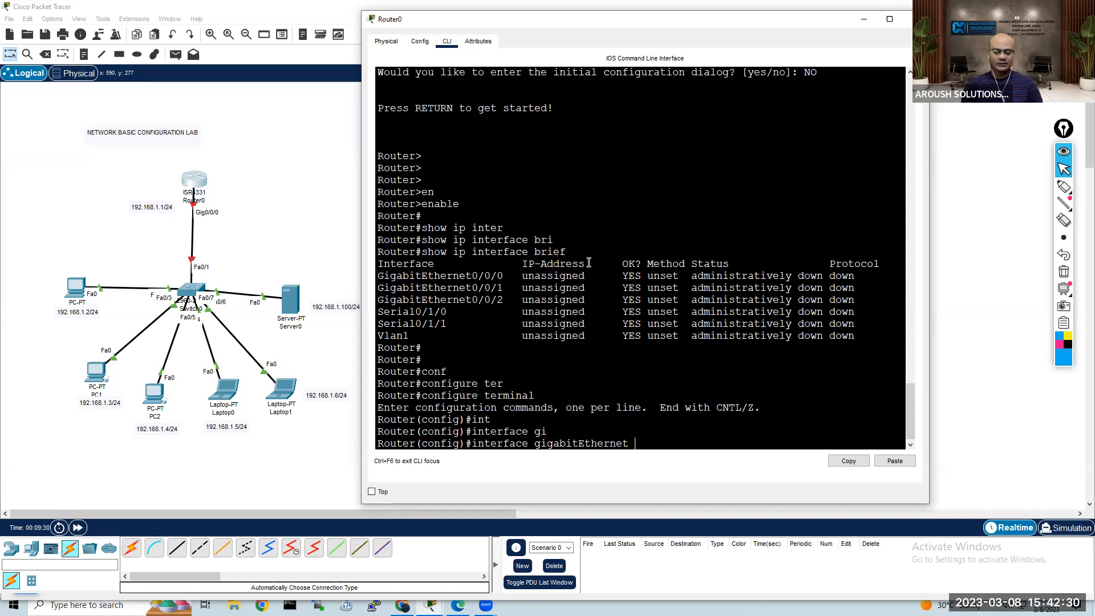
pyautogui.write('0/0/0')
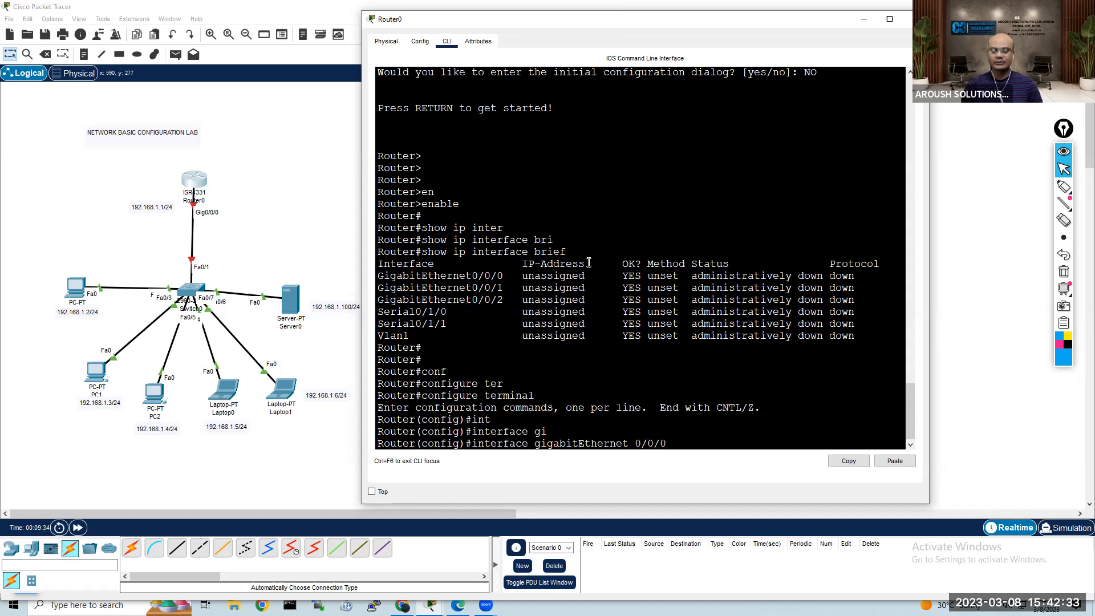
pyautogui.press('Return')
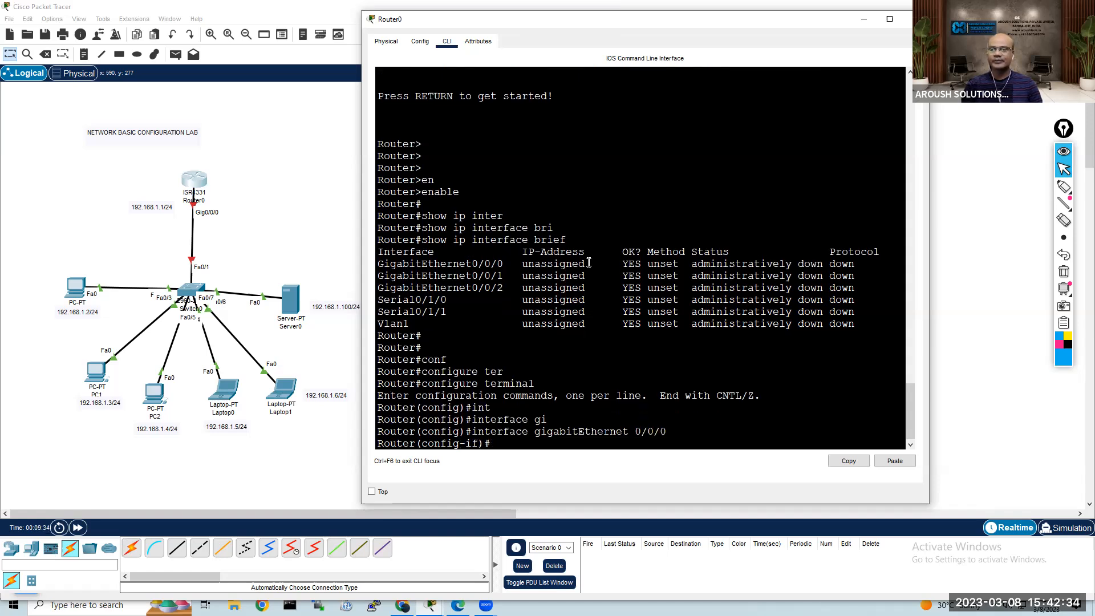
# Step: Start the ip address command for gigabitEthernet 0/0/0 and check the router's address note in the topology
pyautogui.write('ip add')
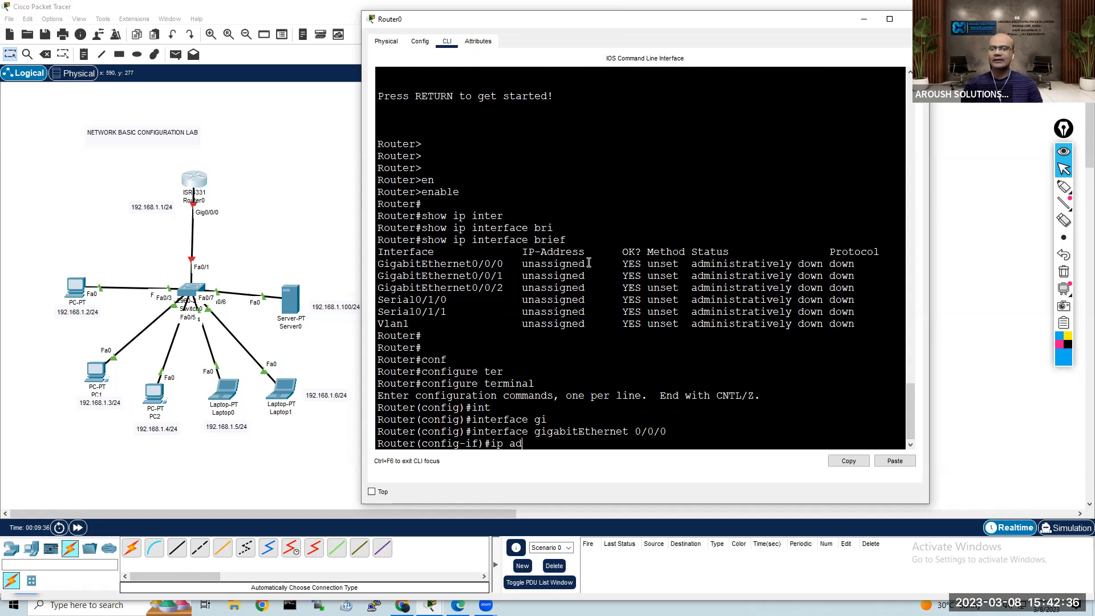
pyautogui.press('Tab')
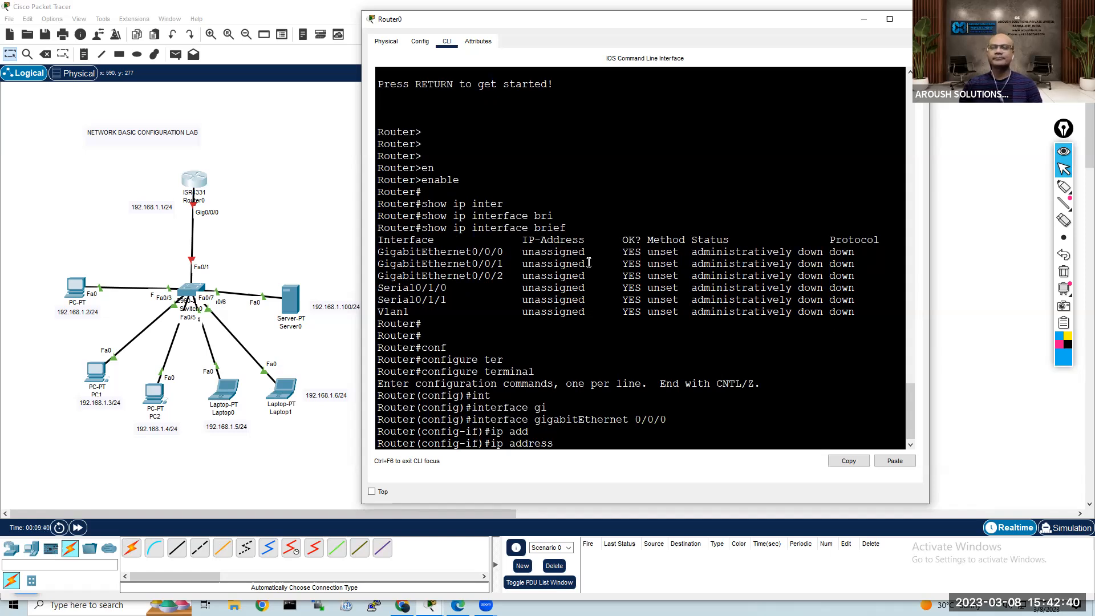
pyautogui.click(297, 235)
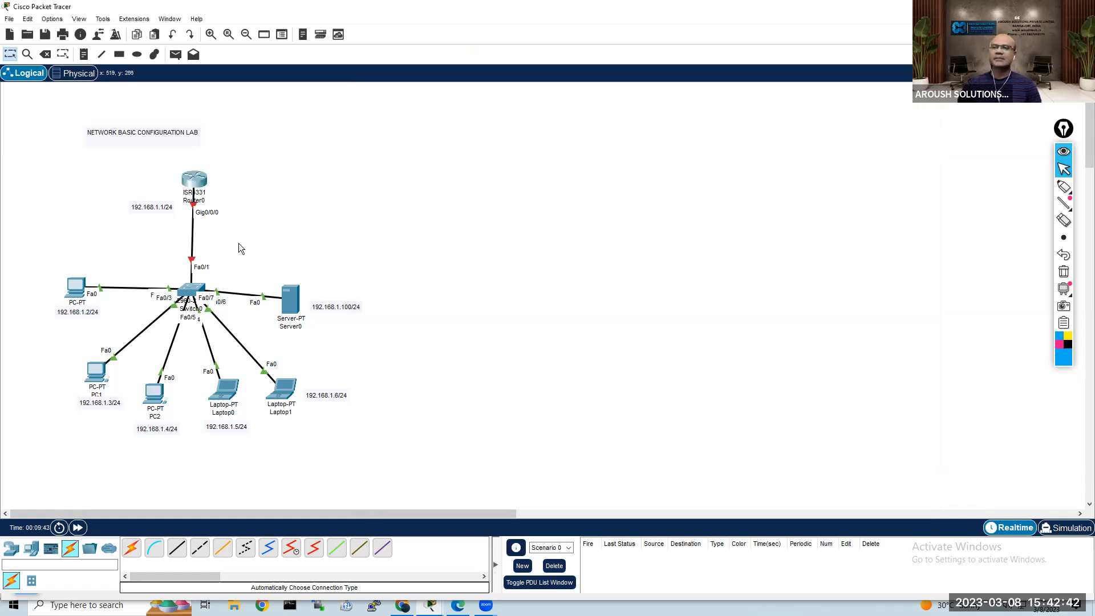
pyautogui.click(158, 209)
pyautogui.click(292, 183)
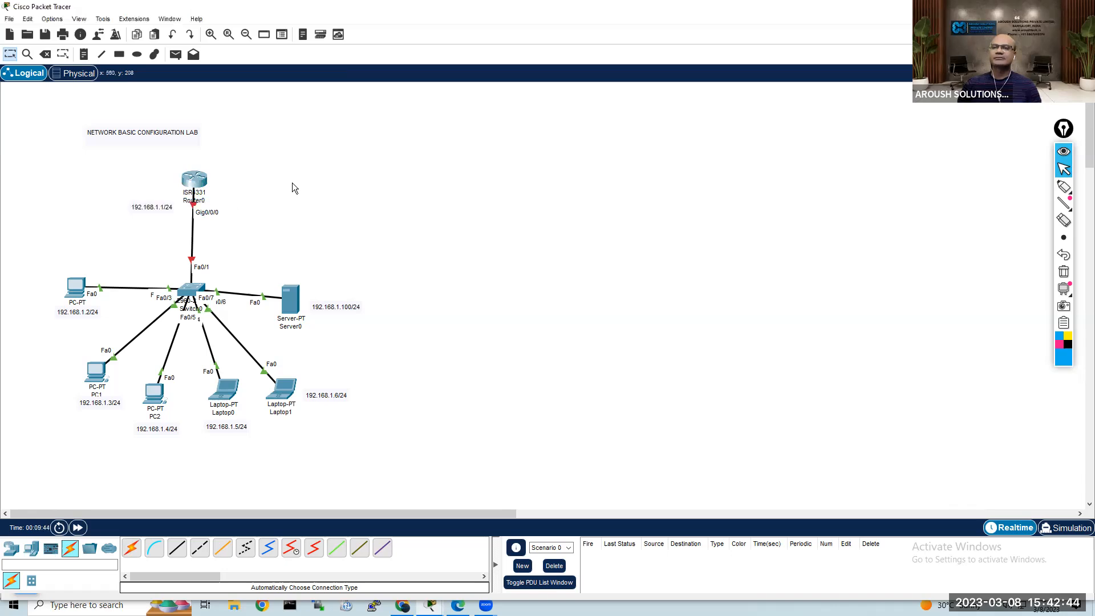
# Step: Draw a rectangle filled with #6a71ff behind the network devices and address notes, and shift it slightly down
pyautogui.click(119, 55)
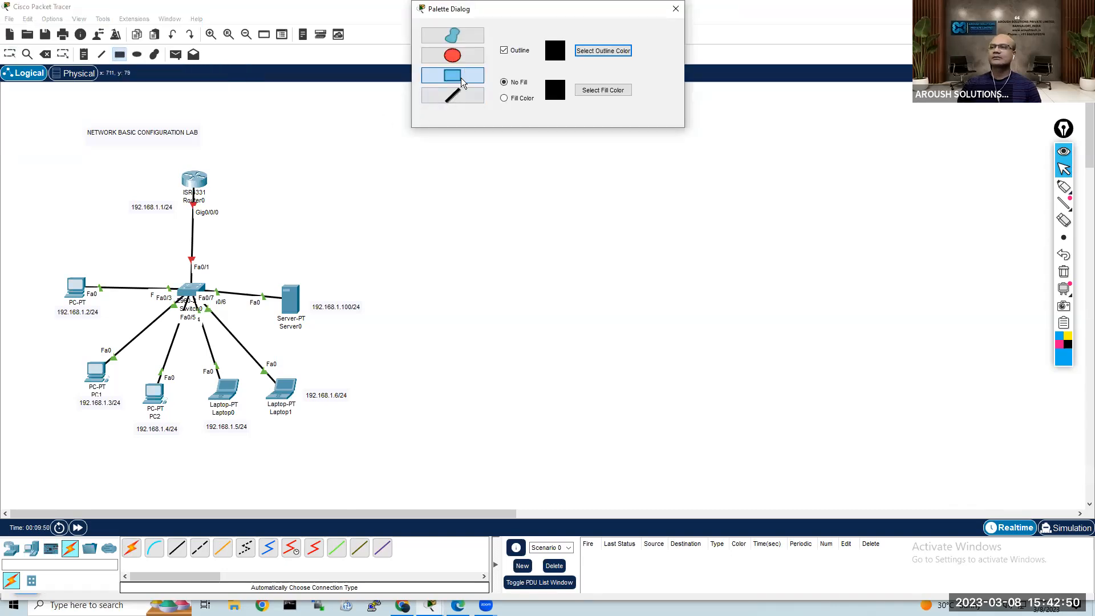
pyautogui.click(504, 98)
pyautogui.click(595, 91)
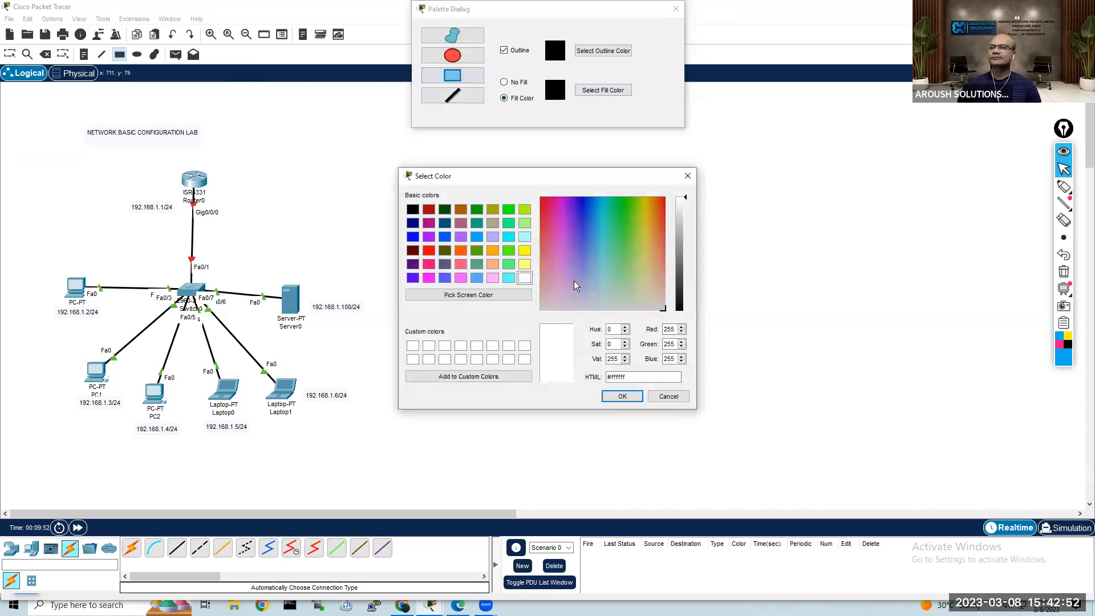
pyautogui.click(583, 244)
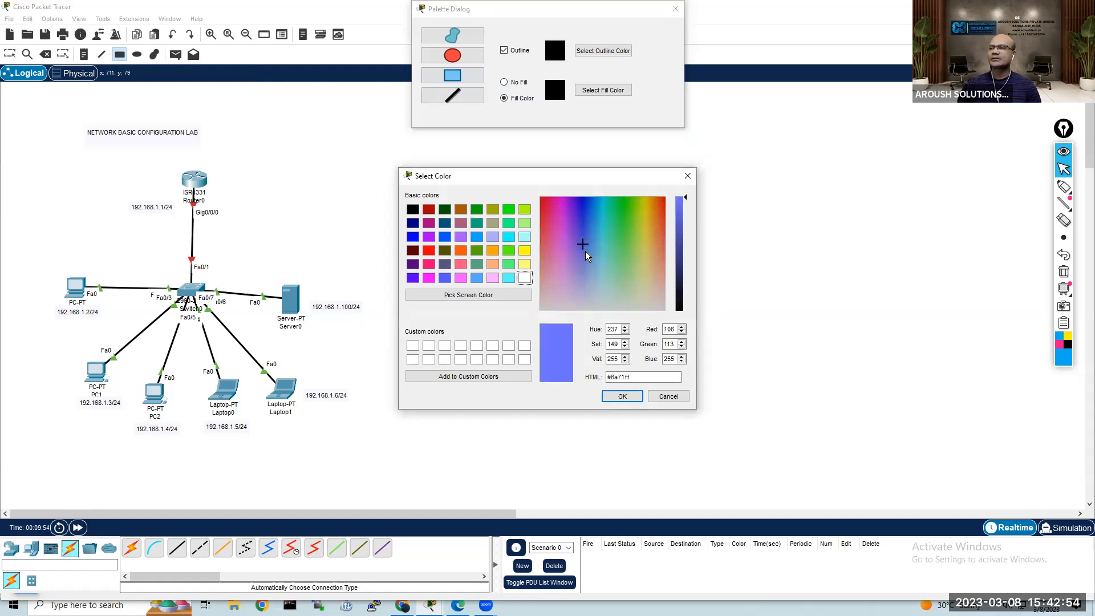
pyautogui.press('Return')
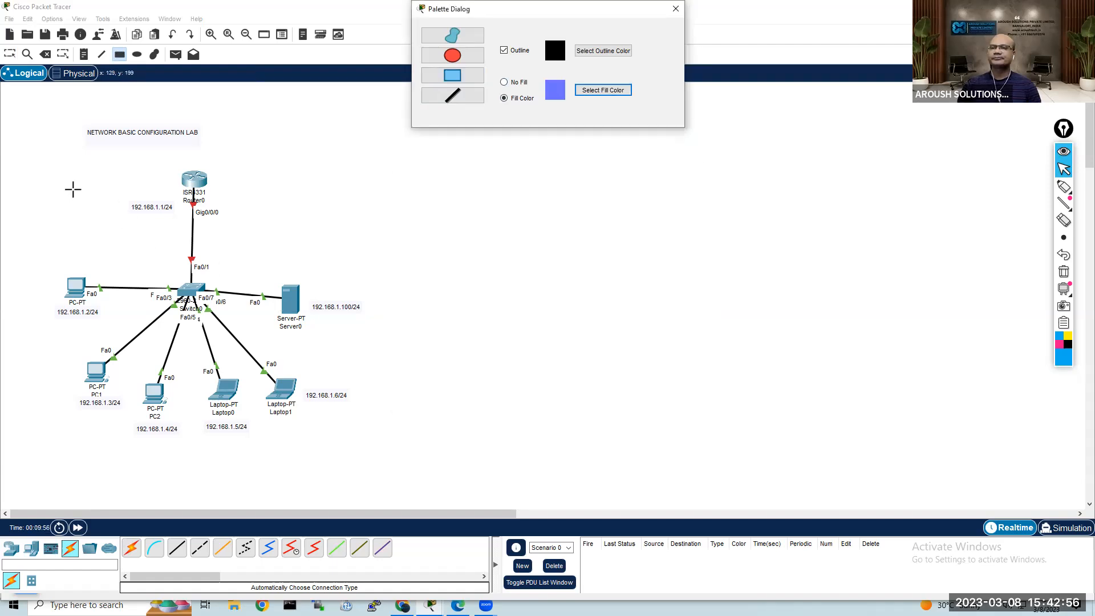
pyautogui.moveTo(51, 179)
pyautogui.mouseDown()
pyautogui.moveTo(318, 418)
pyautogui.moveTo(369, 453)
pyautogui.moveTo(375, 425)
pyautogui.mouseUp()
pyautogui.press('Escape')
pyautogui.click(676, 8)
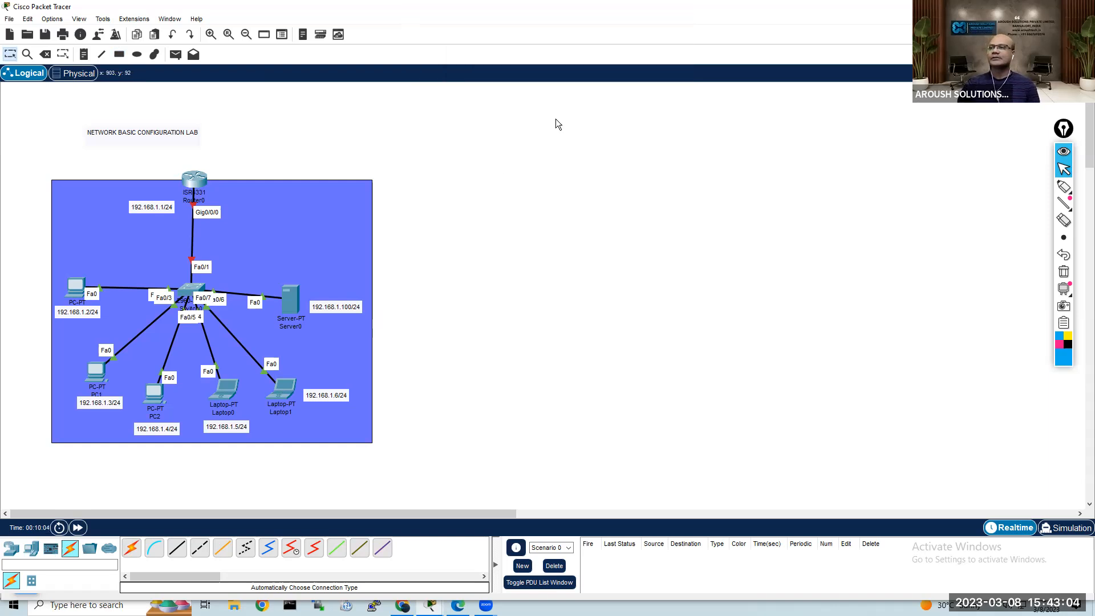
pyautogui.moveTo(327, 219); pyautogui.dragTo(328, 231)
# Step: Return to Router0's command line and complete the ip address command with 192.168.1.1 and mask 255.255.255.0
pyautogui.click(194, 180)
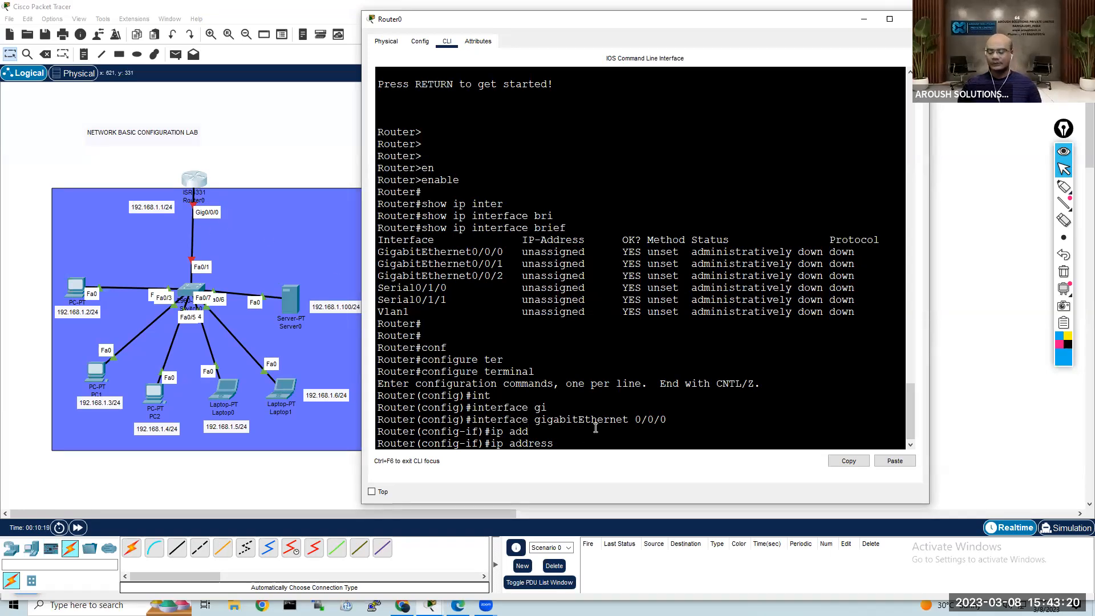
pyautogui.write('92.168.1.')
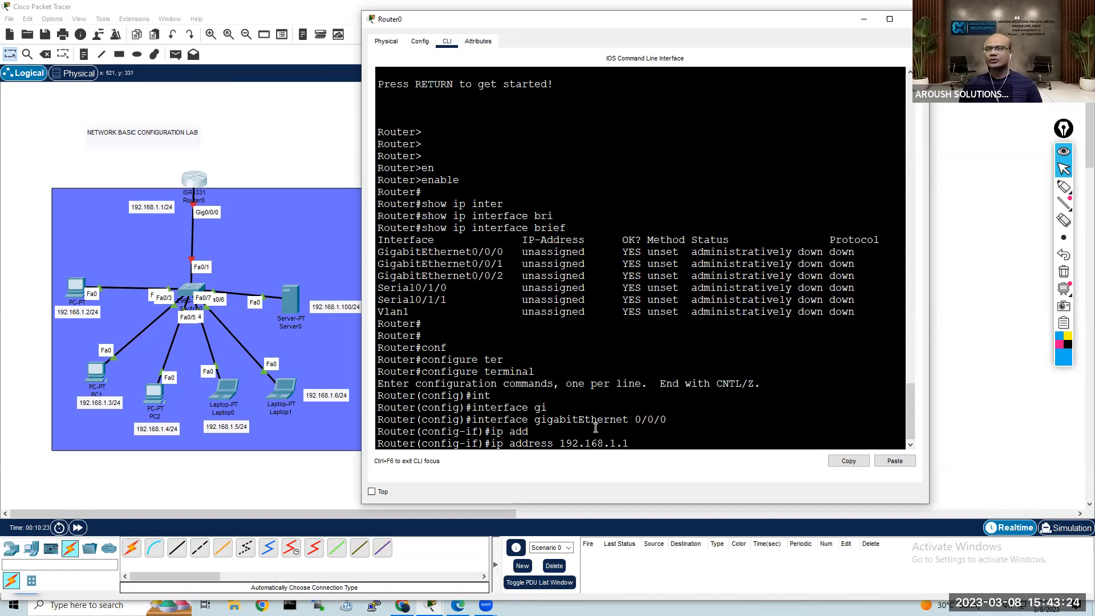
pyautogui.write('1 ')
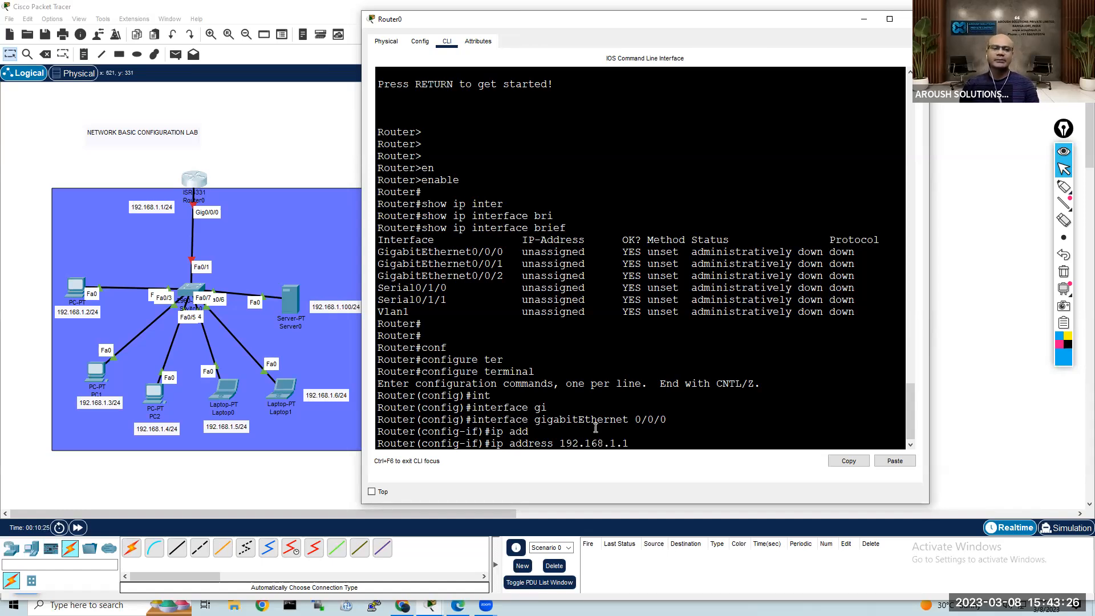
pyautogui.write('255.255.255.0')
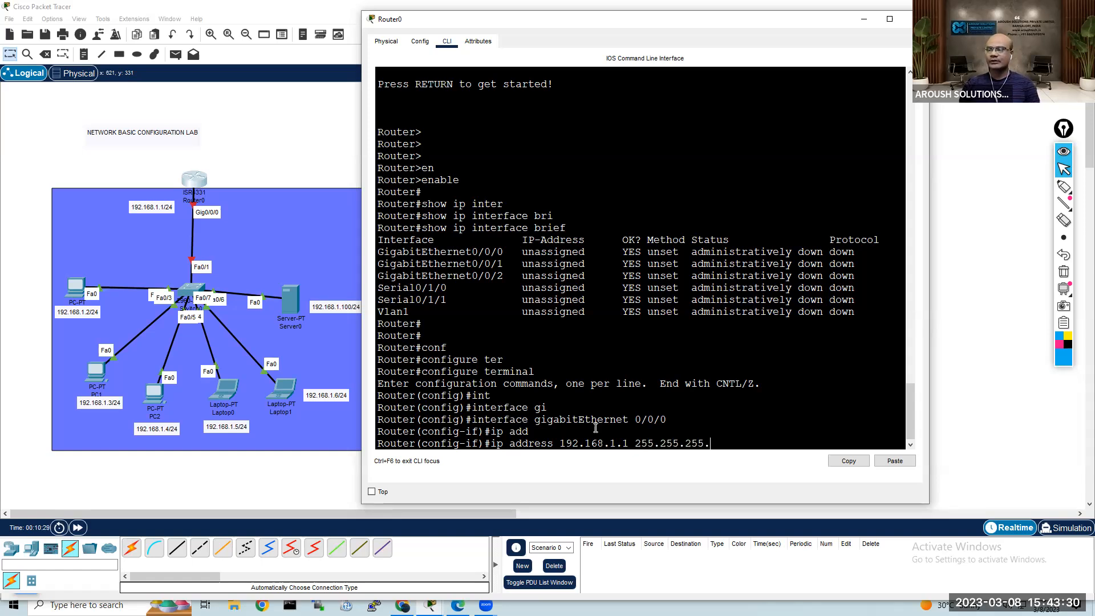
pyautogui.press('Return')
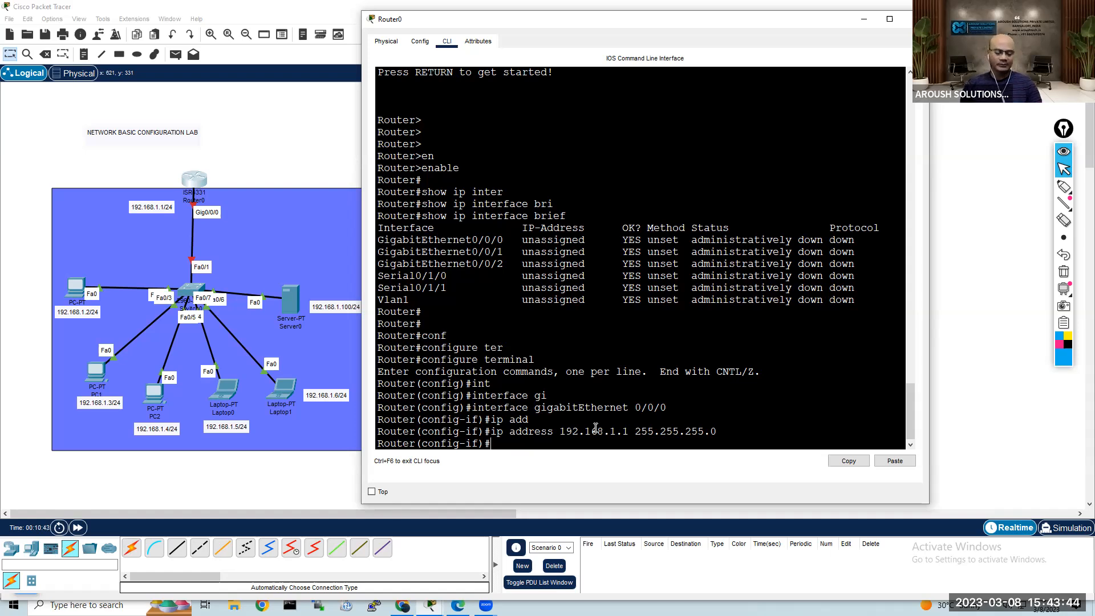
# Step: Enable the gigabitEthernet 0/0/0 interface with the no shutdown command
pyautogui.write('no shq')
pyautogui.press('Tab')
pyautogui.press('BackSpace')
pyautogui.press('Tab')
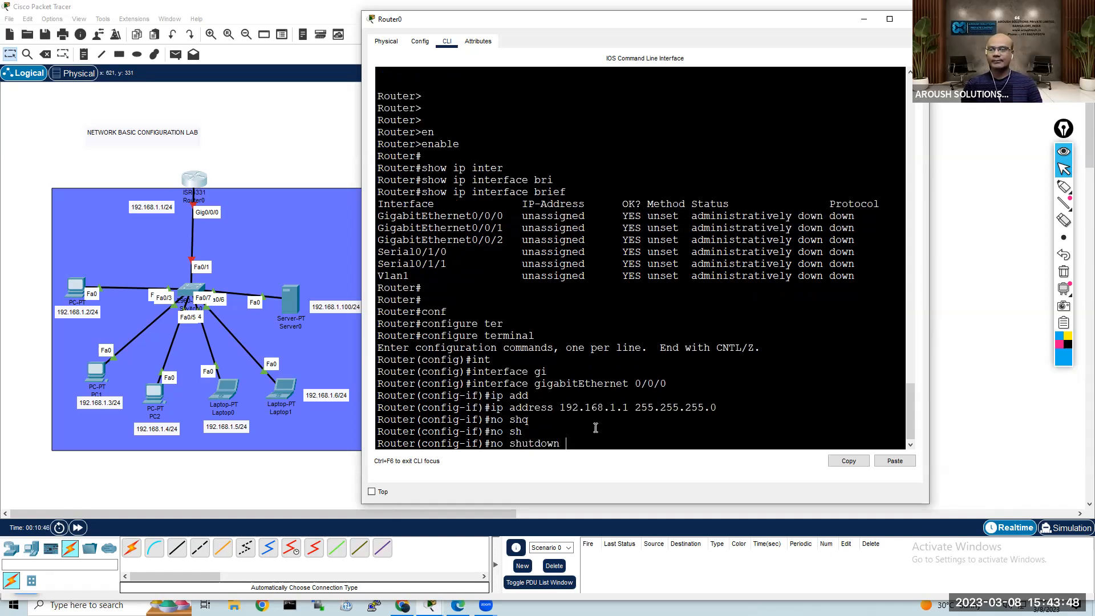
pyautogui.press('Return')
pyautogui.press('Return')
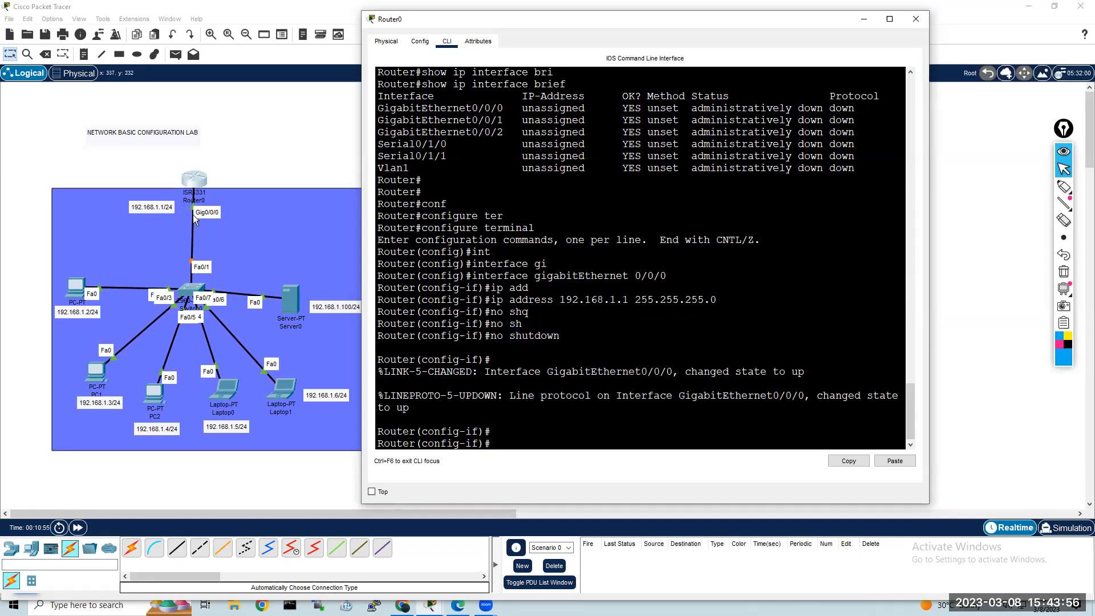
pyautogui.press('Return')
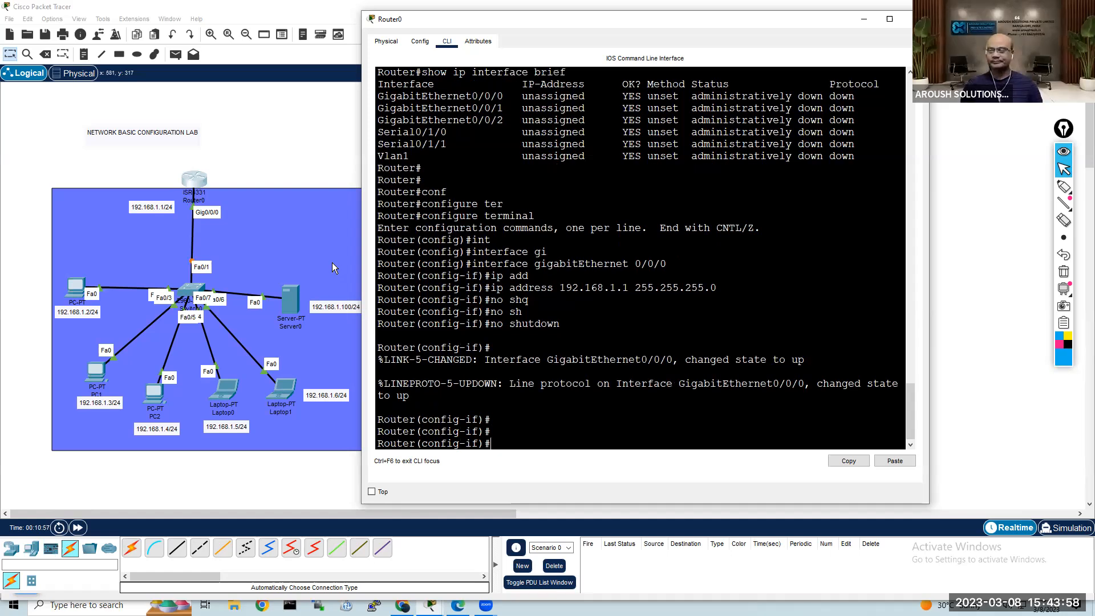
pyautogui.press('Return')
pyautogui.press('Return')
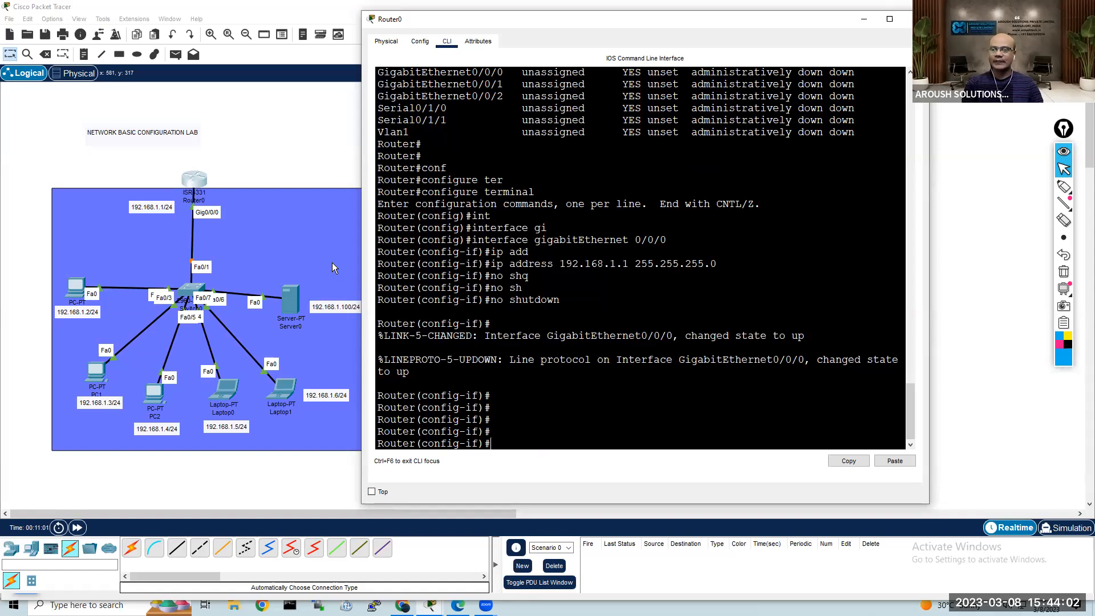
# Step: Check Router0's interface summary with do sh ip int bri and highlight the GigabitEthernet0/0/0 line
pyautogui.press('BackSpace')
pyautogui.press('BackSpace')
pyautogui.press('BackSpace')
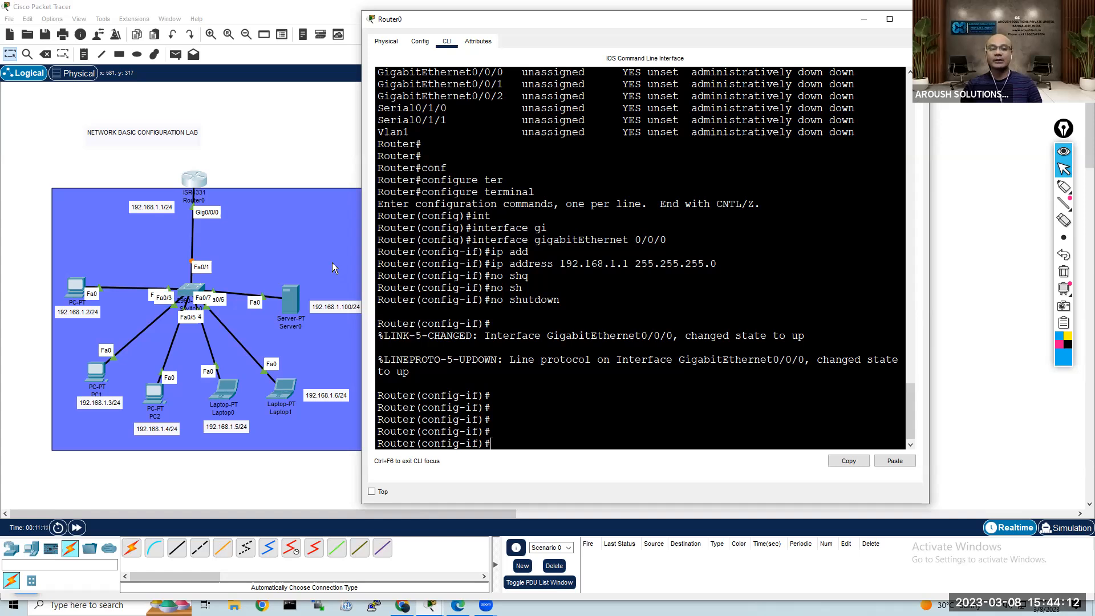
pyautogui.write('do sh')
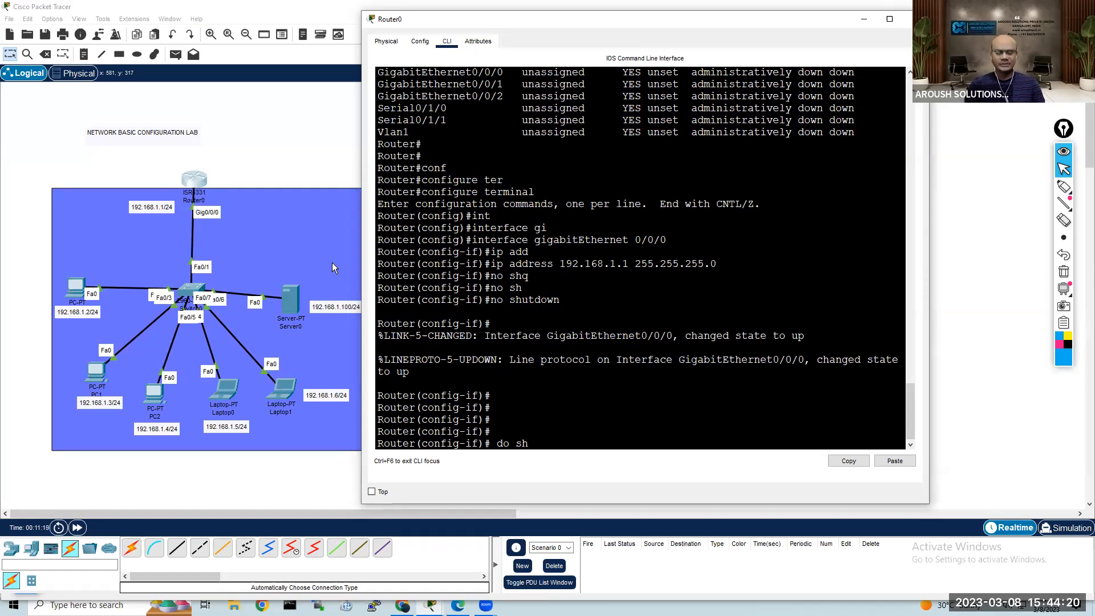
pyautogui.write('ip')
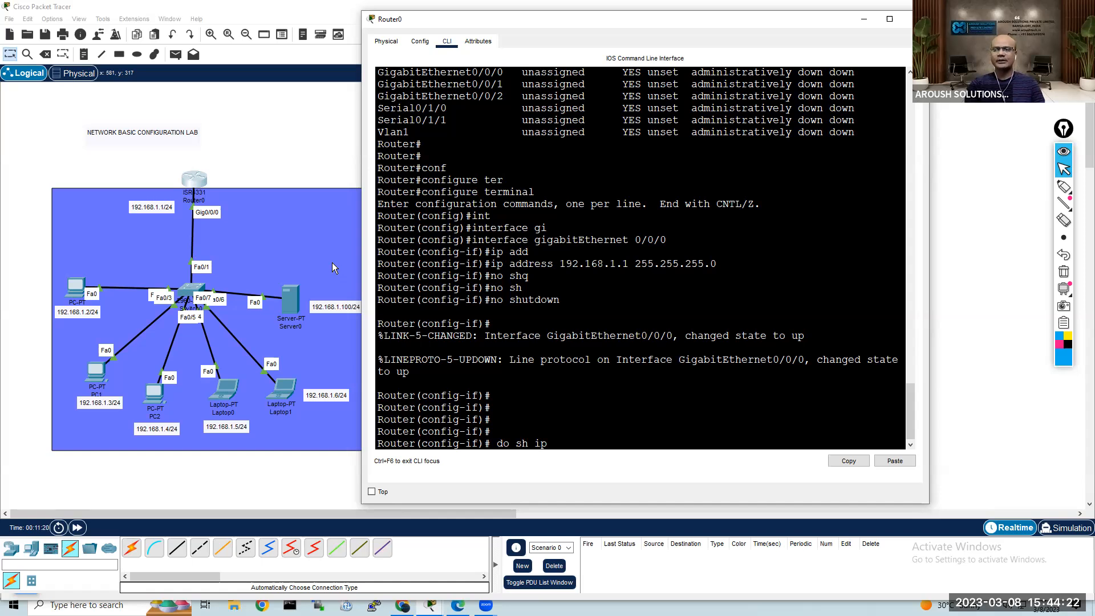
pyautogui.write(' int bri')
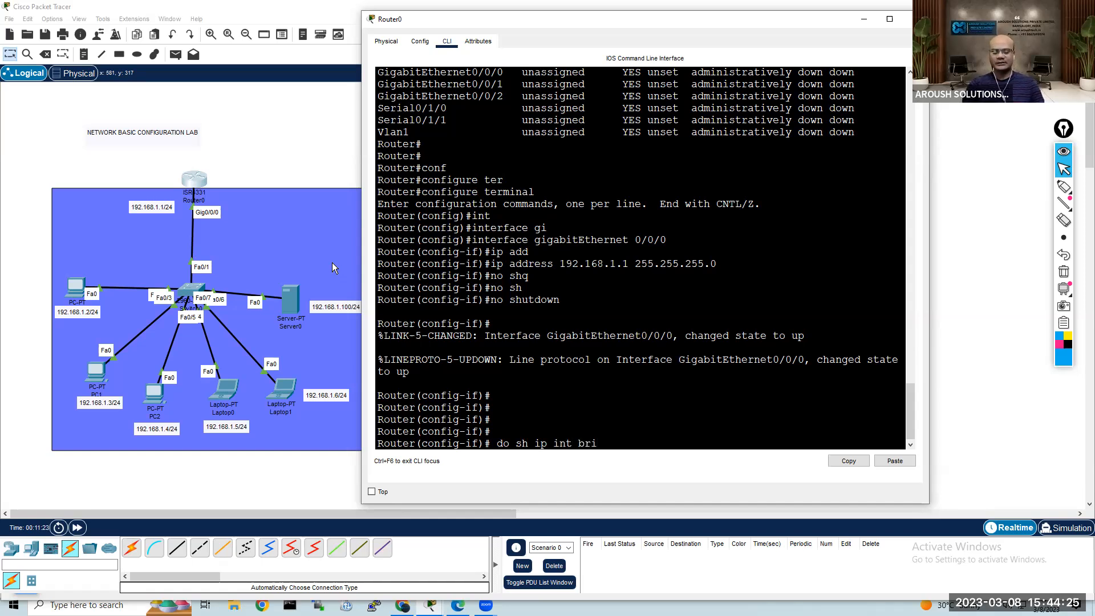
pyautogui.press('Return')
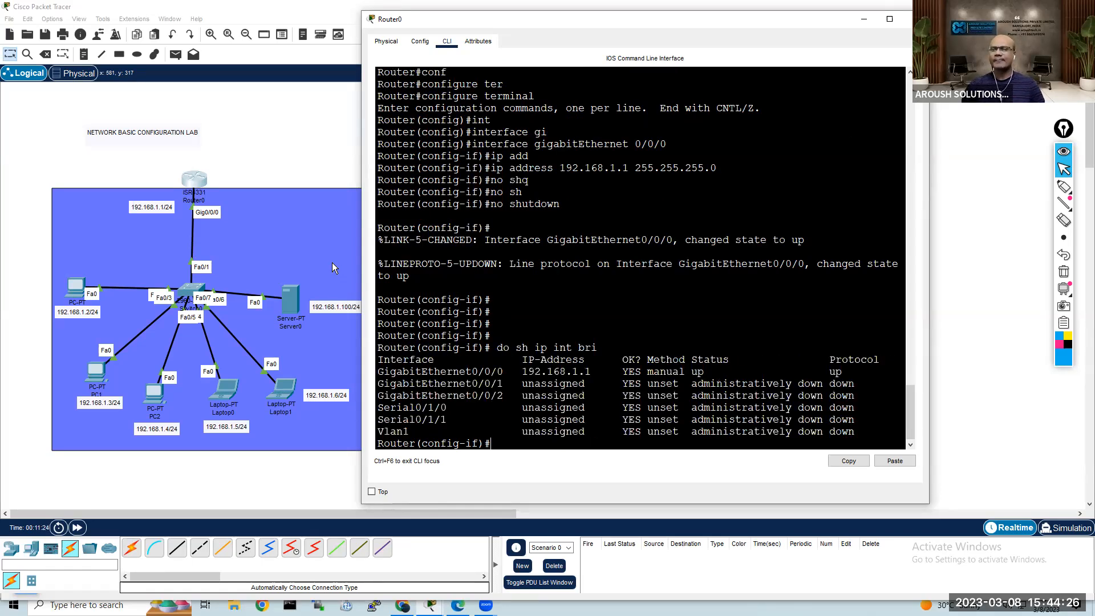
pyautogui.moveTo(852, 372); pyautogui.dragTo(376, 373)
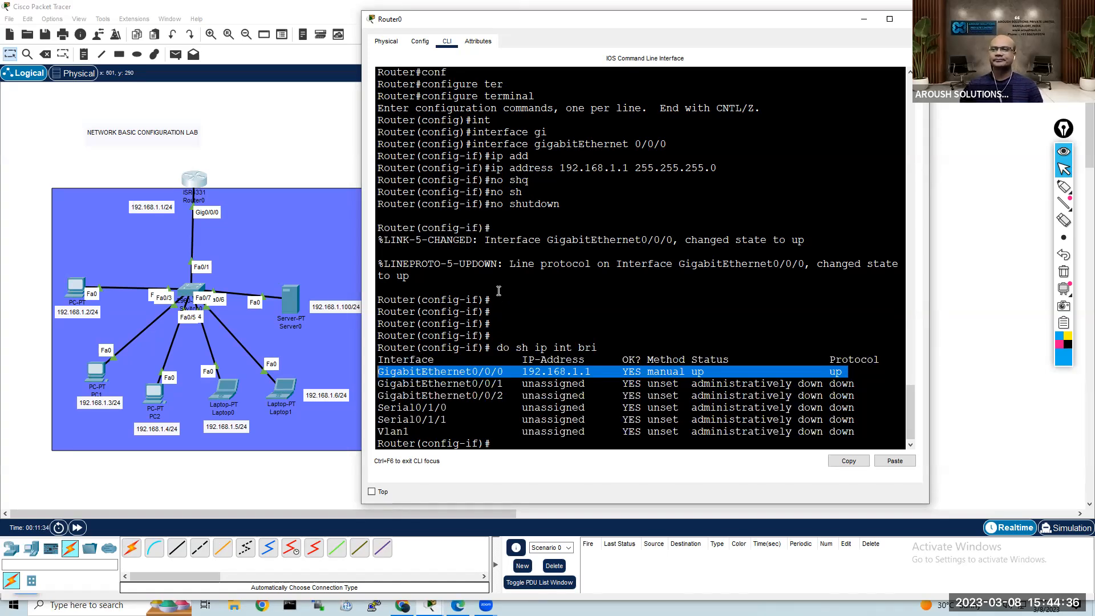
pyautogui.click(318, 159)
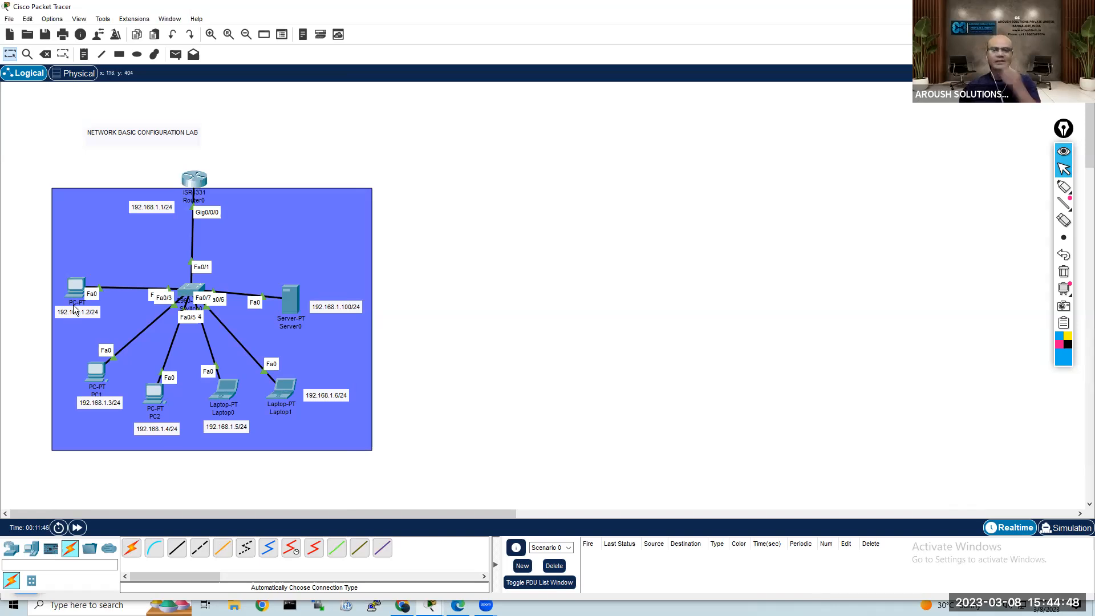
# Step: Give PC0 the static IPv4 address 192.168.1.2 with subnet mask 255.255.255.0 in its IP configuration
pyautogui.click(75, 290)
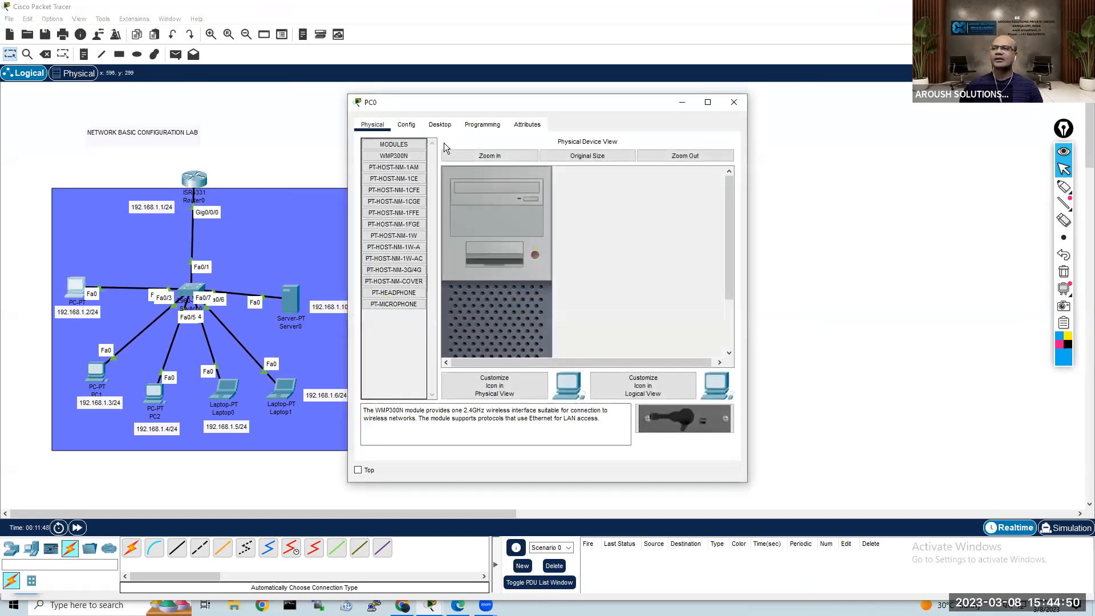
pyautogui.click(445, 128)
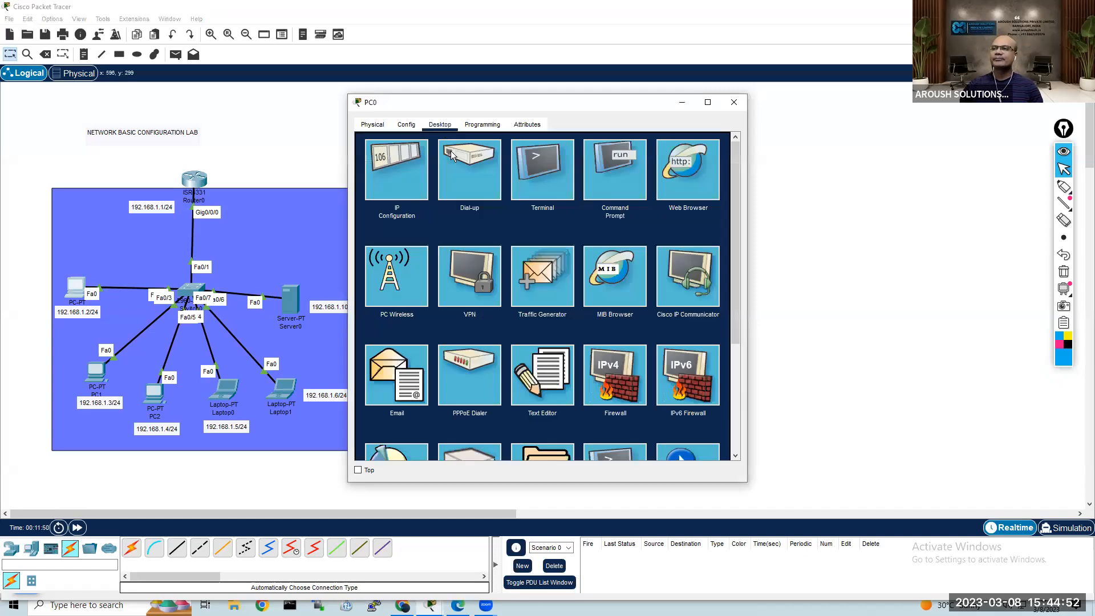
pyautogui.click(399, 172)
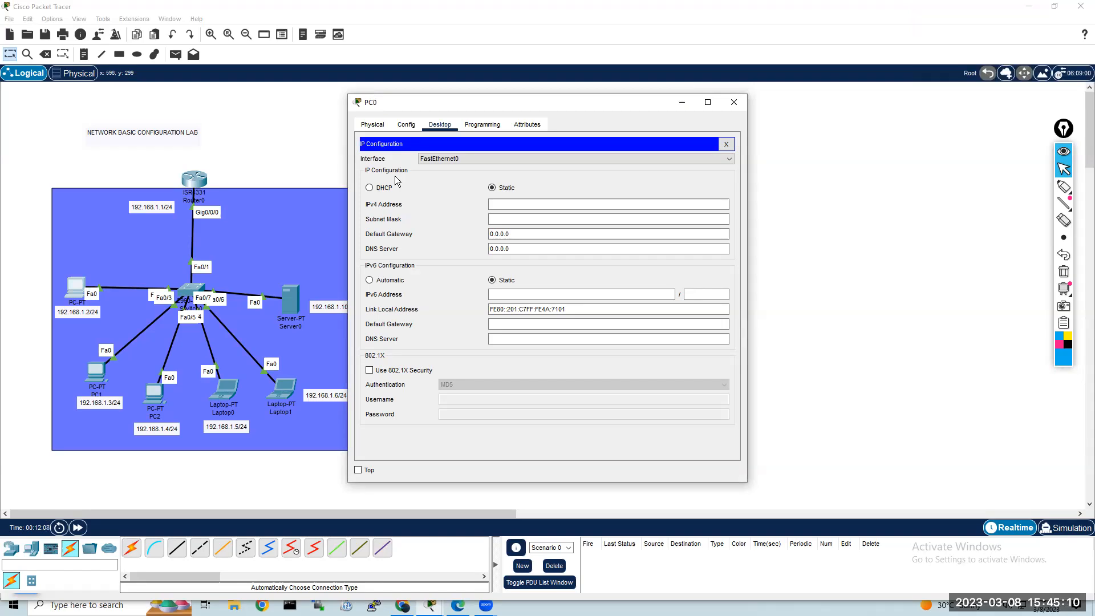
pyautogui.click(518, 205)
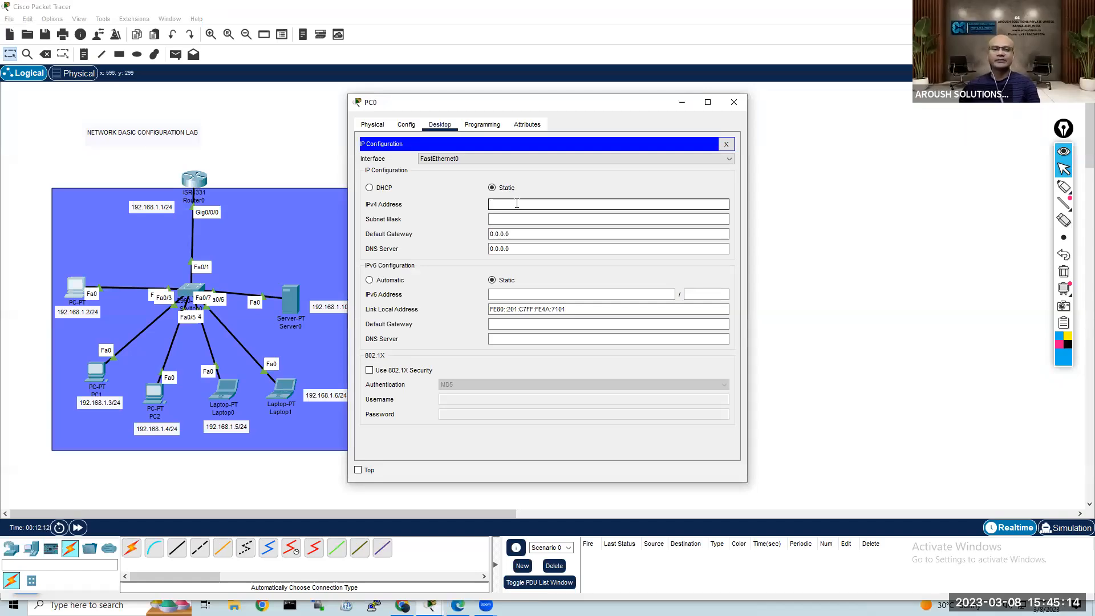
pyautogui.write('192.168.1.2')
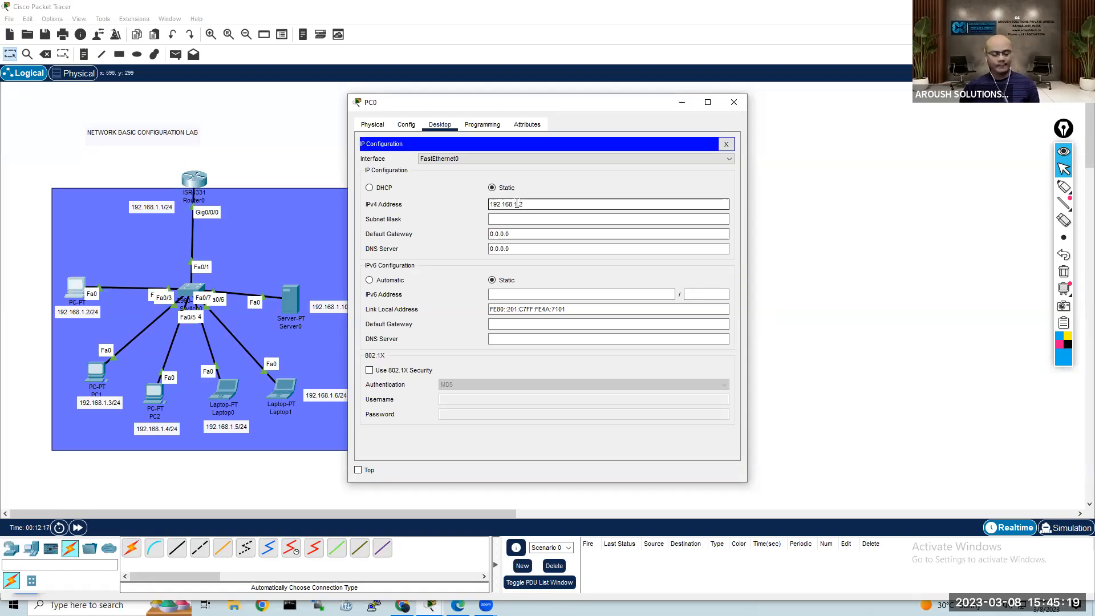
pyautogui.hotkey('ctrl', 'a')
pyautogui.hotkey('ctrl', 'c')
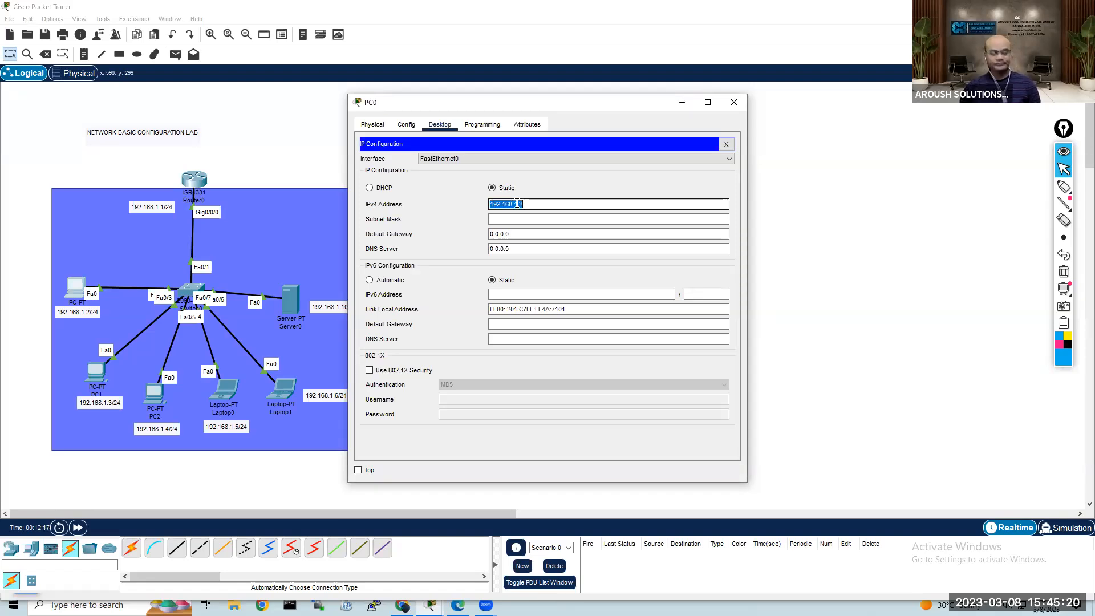
pyautogui.click(518, 220)
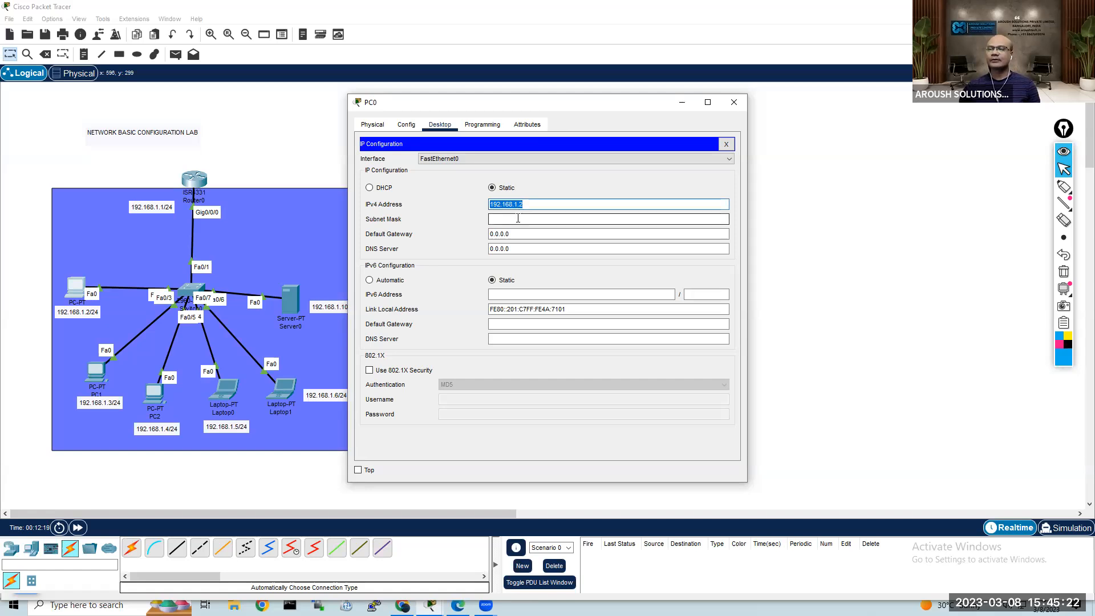
pyautogui.press('Tab')
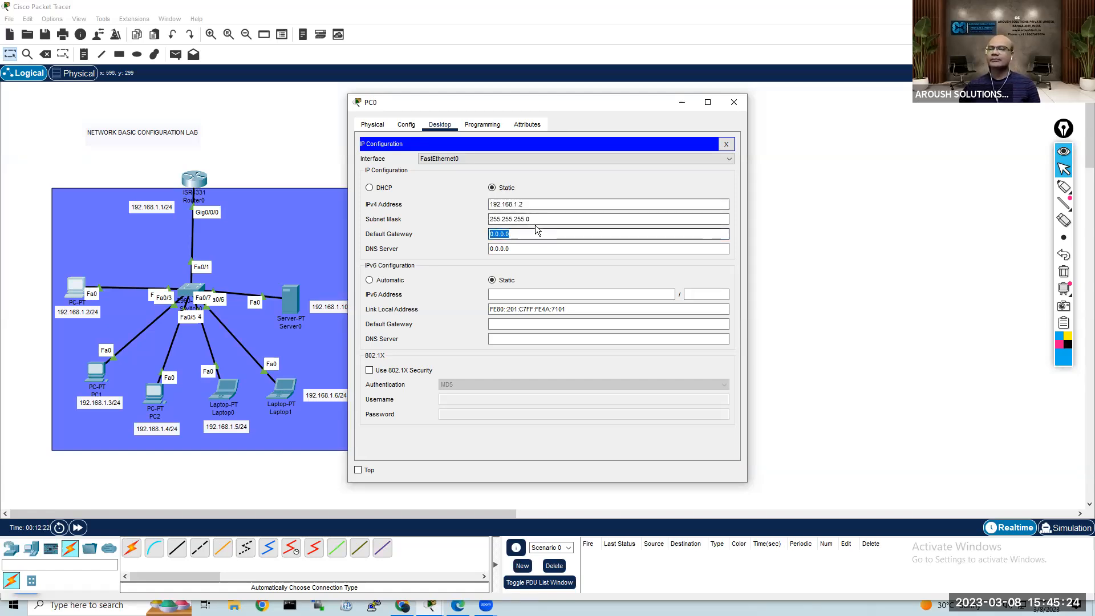
# Step: Set PC0's default gateway to 192.168.1.1 and return to the topology
pyautogui.moveTo(530, 219); pyautogui.dragTo(494, 229)
pyautogui.click(541, 206)
pyautogui.hotkey('ctrl', 'v')
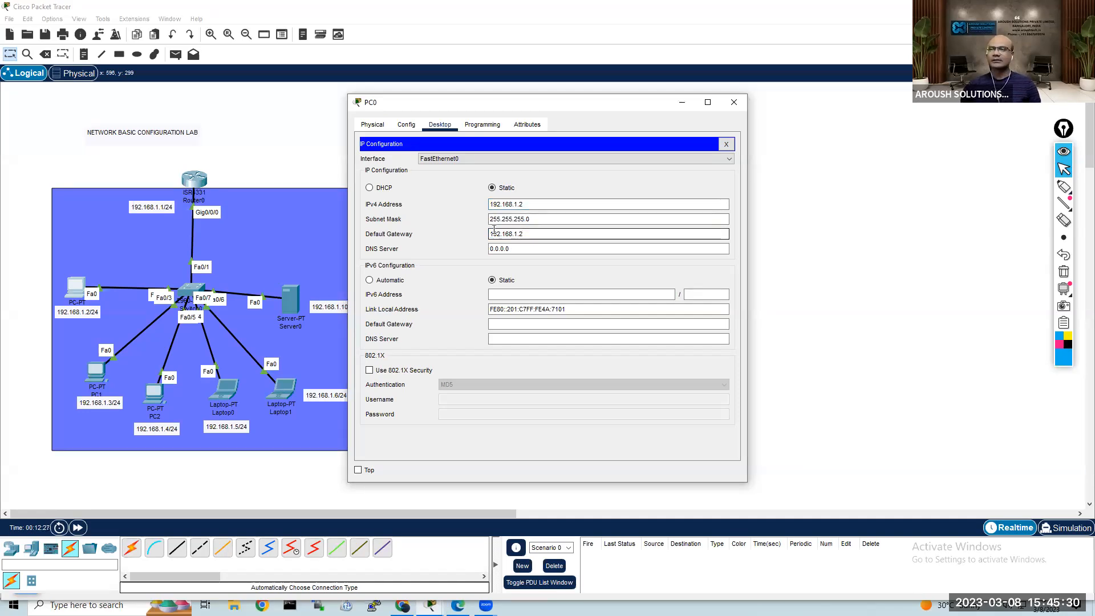
pyautogui.press('BackSpace')
pyautogui.write('1')
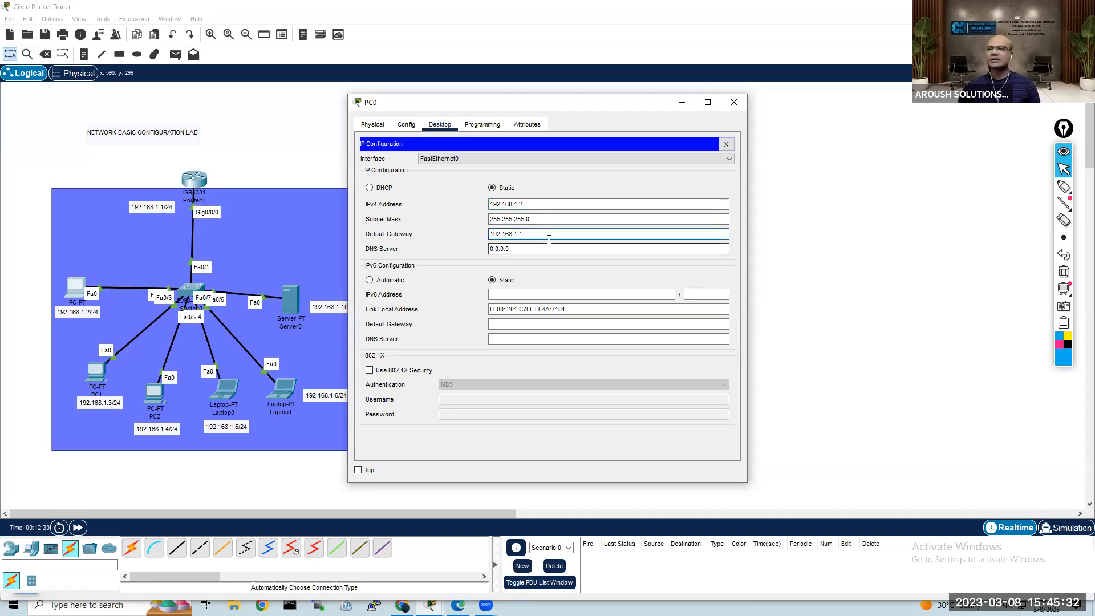
pyautogui.doubleClick(500, 233)
pyautogui.hotkey('ctrl', 'c')
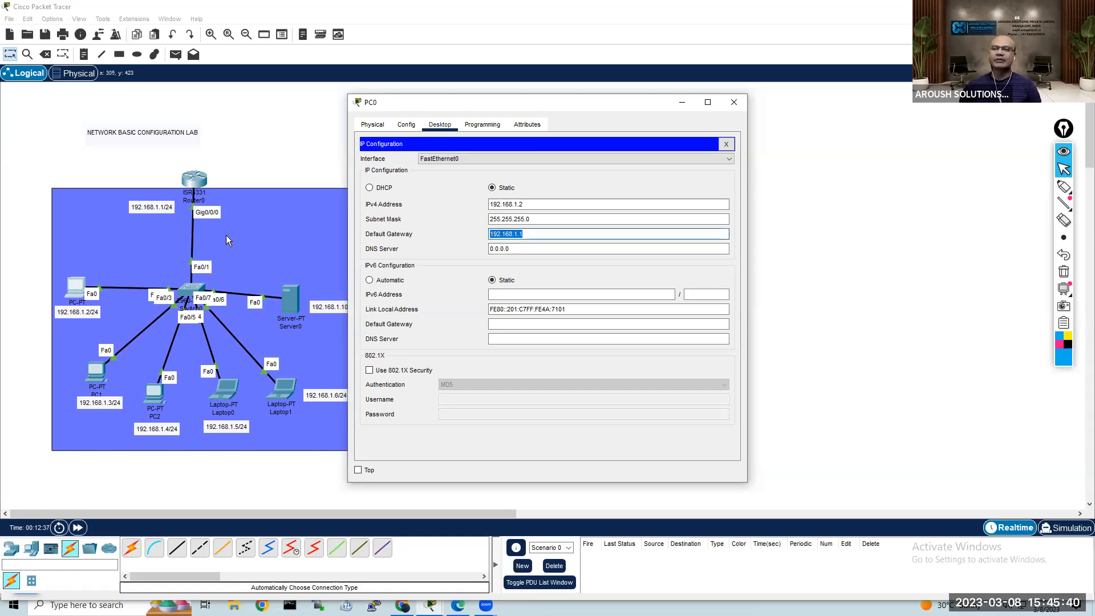
pyautogui.click(244, 180)
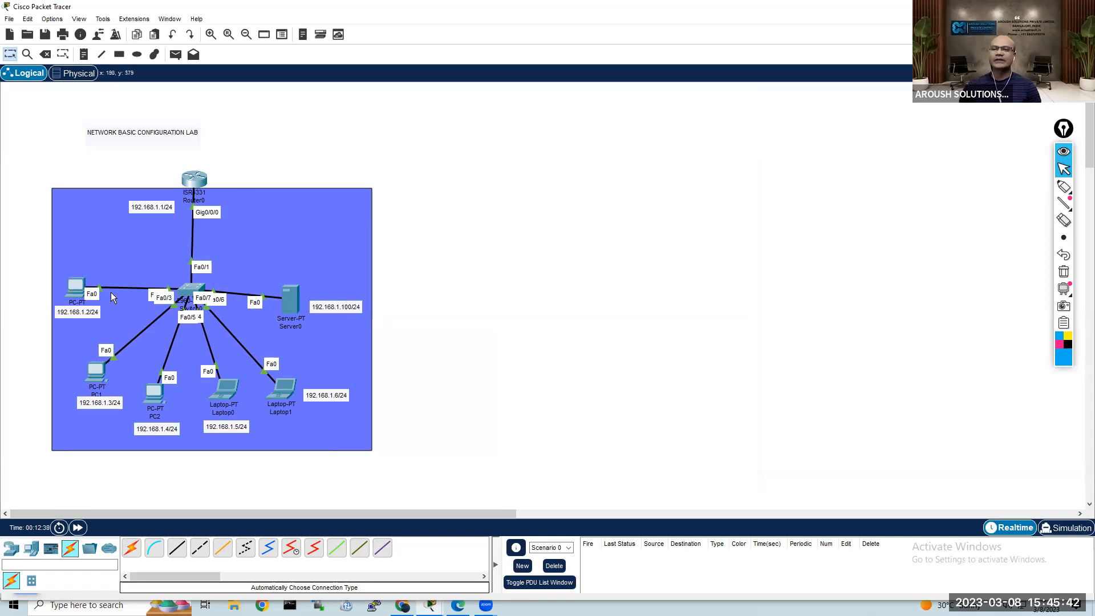
# Step: Configure PC1 with static IPv4 address 192.168.1.3, subnet mask 255.255.255.0 and default gateway 192.168.1.1, and close its window
pyautogui.click(96, 374)
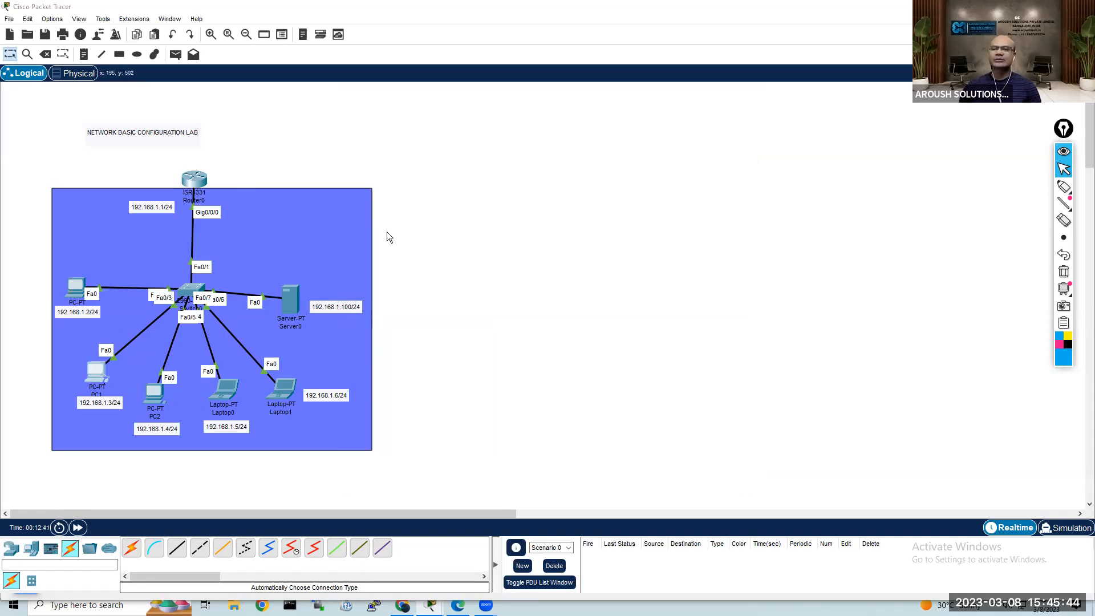
pyautogui.click(442, 124)
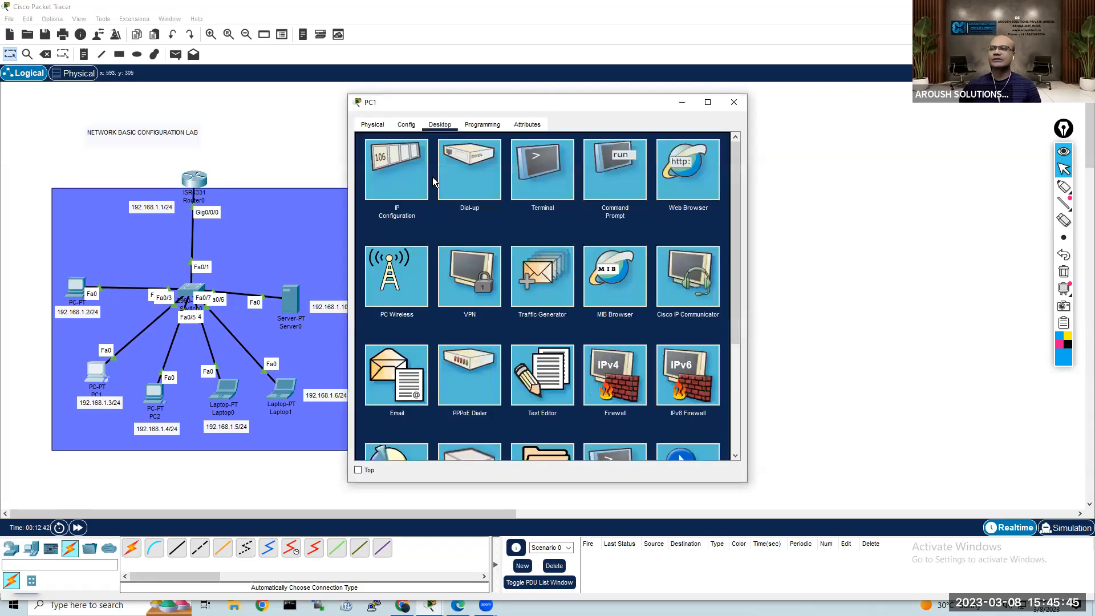
pyautogui.click(395, 186)
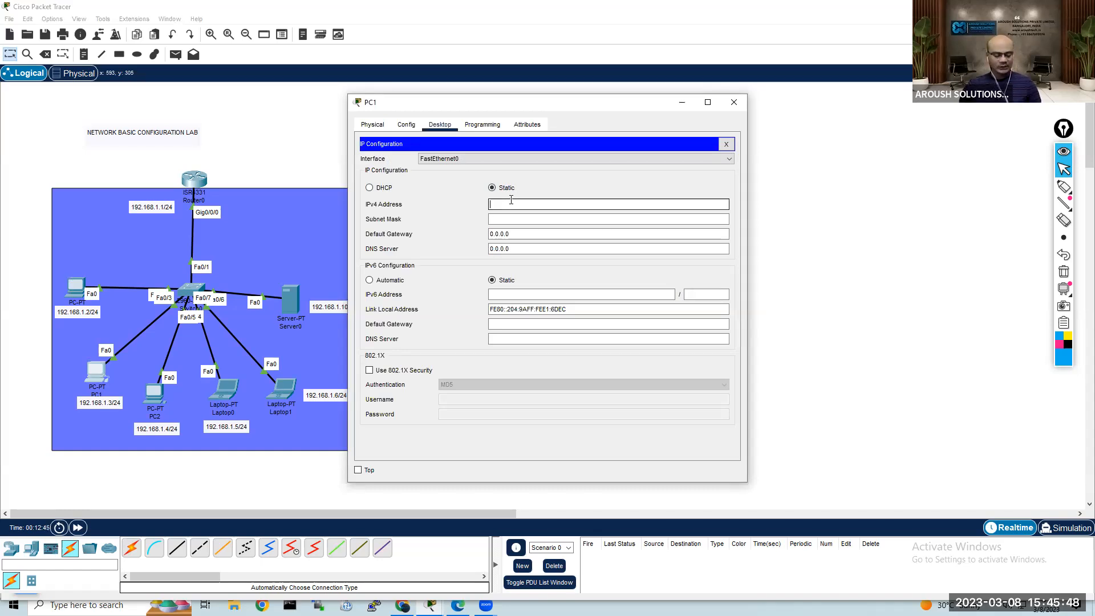
pyautogui.hotkey('ctrl', 'v')
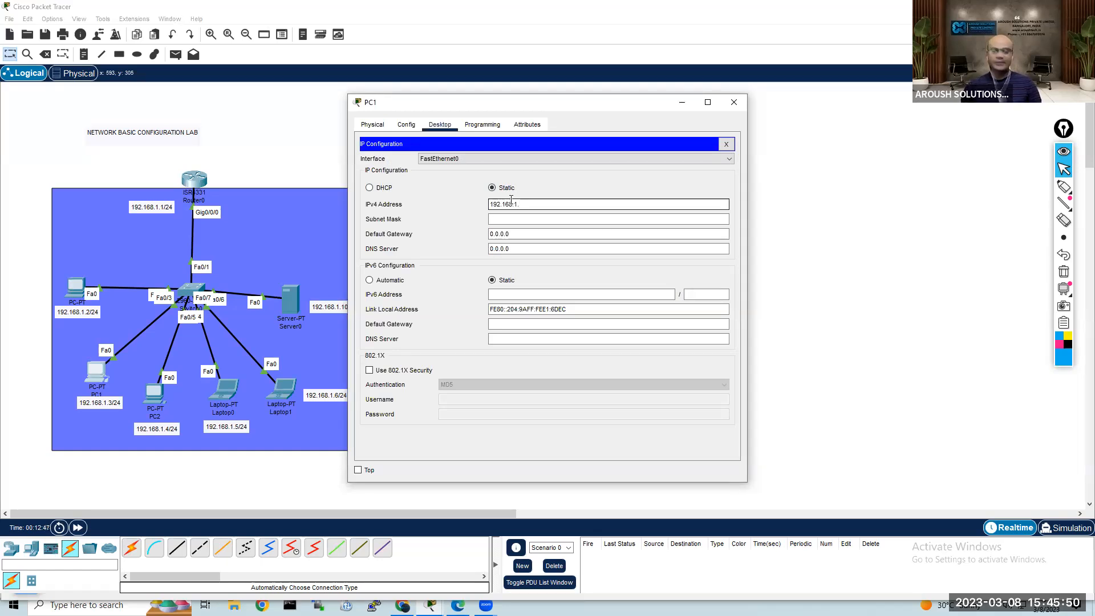
pyautogui.press('Tab')
pyautogui.press('Tab')
pyautogui.hotkey('ctrl', 'v')
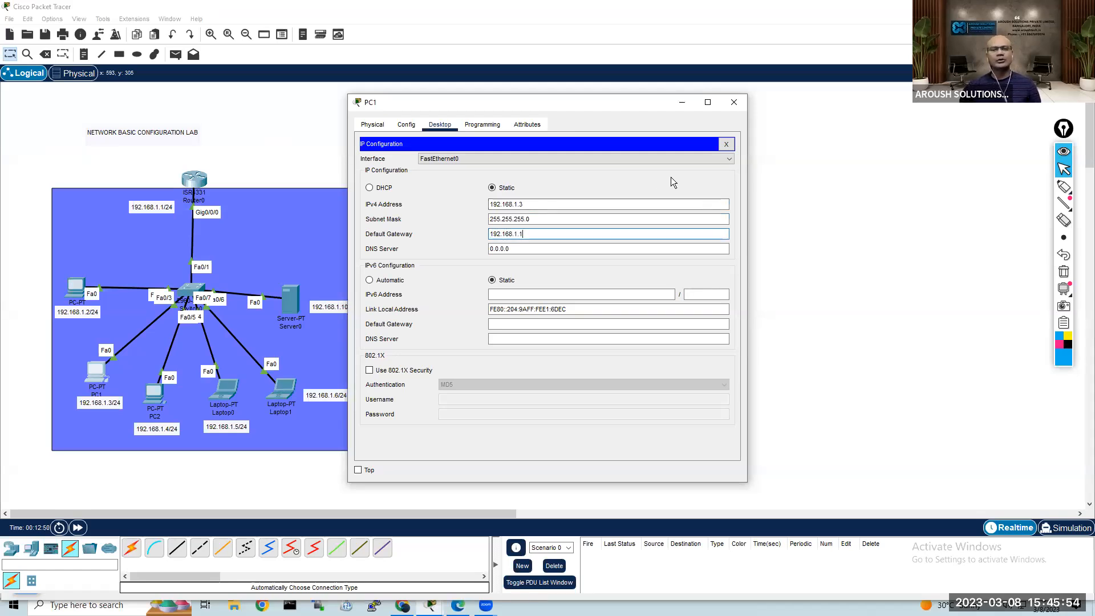
pyautogui.click(726, 145)
pyautogui.click(735, 103)
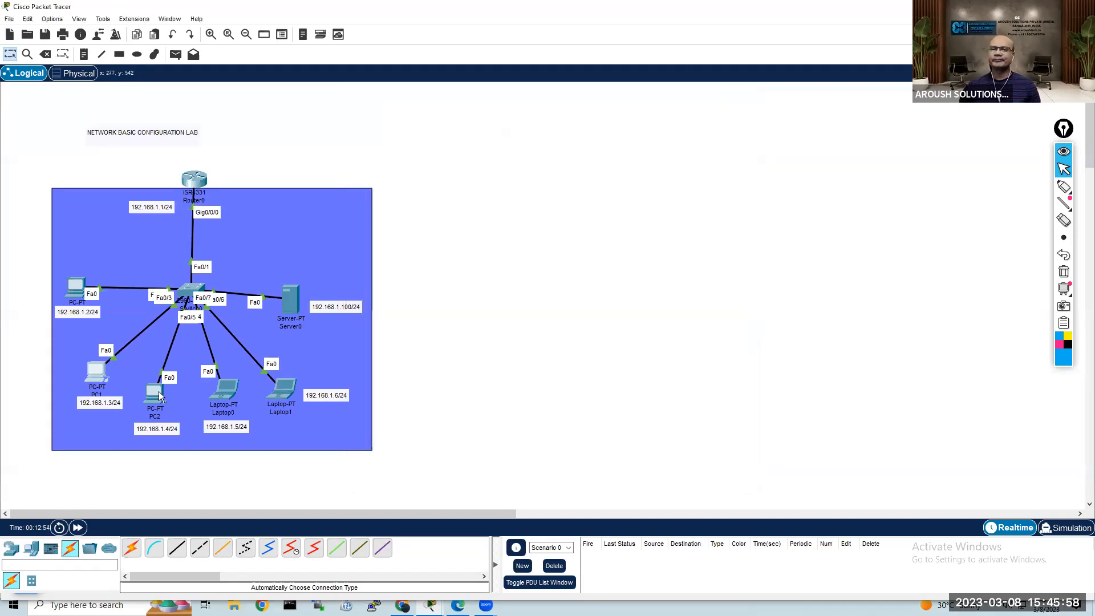
# Step: Configure PC2 with static IPv4 address 192.168.1.4, subnet mask 255.255.255.0 and default gateway 192.168.1.1, and close its window
pyautogui.click(154, 393)
pyautogui.click(440, 125)
pyautogui.click(409, 190)
pyautogui.click(507, 206)
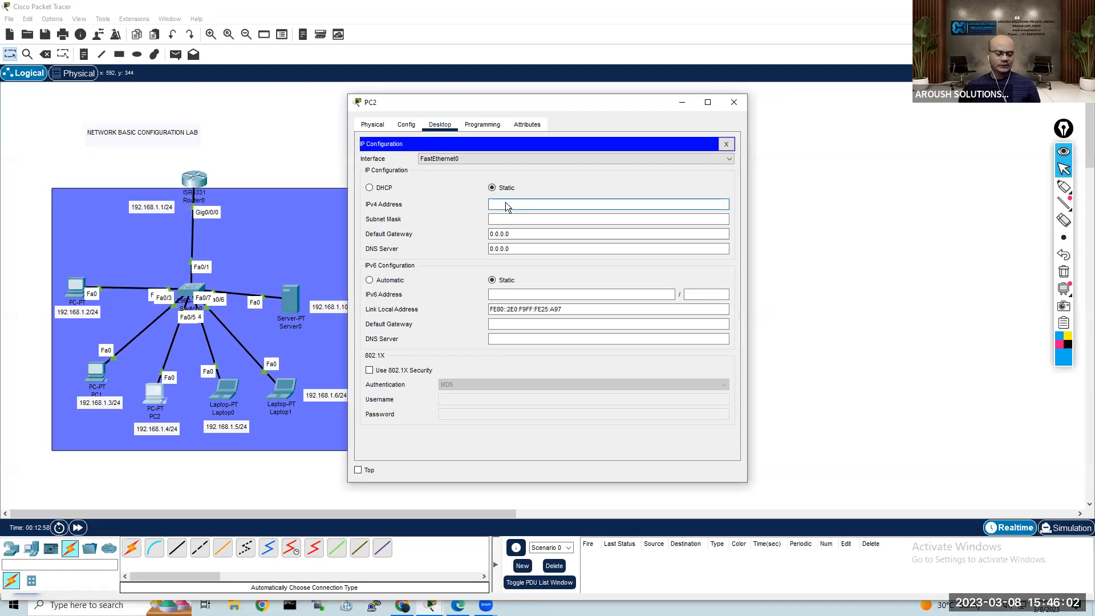
pyautogui.write('192.168.1.1')
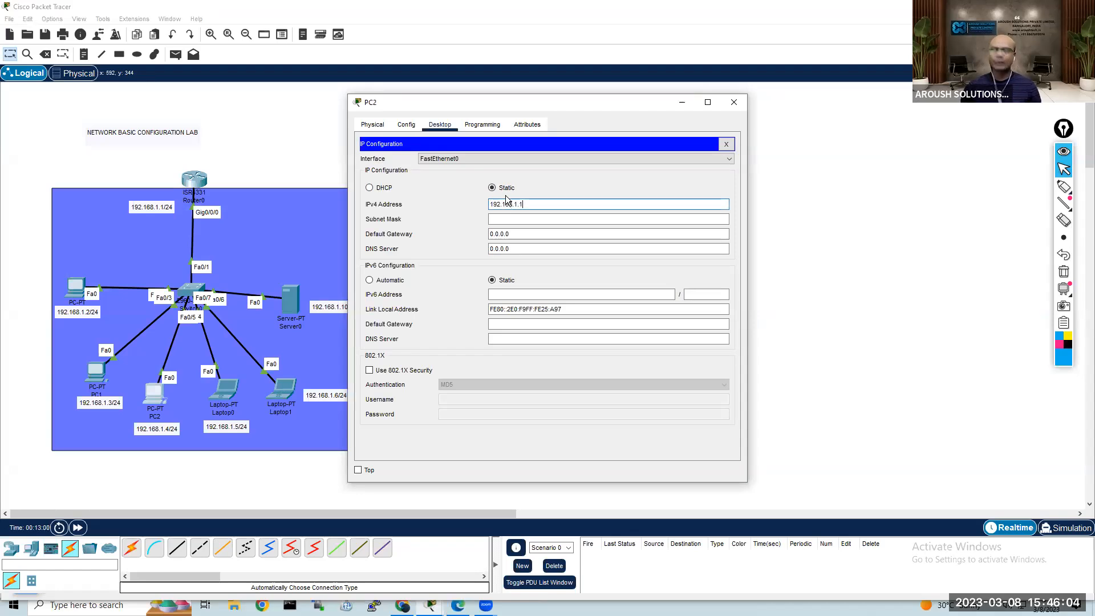
pyautogui.press('BackSpace')
pyautogui.write('4')
pyautogui.press('Tab')
pyautogui.press('Tab')
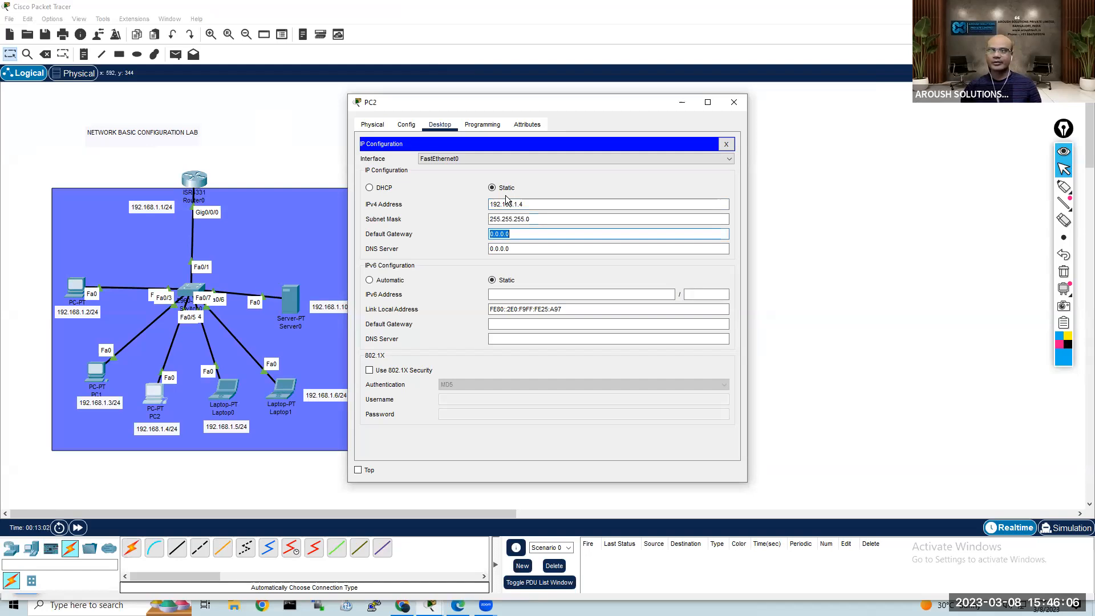
pyautogui.write('192.168.1.1')
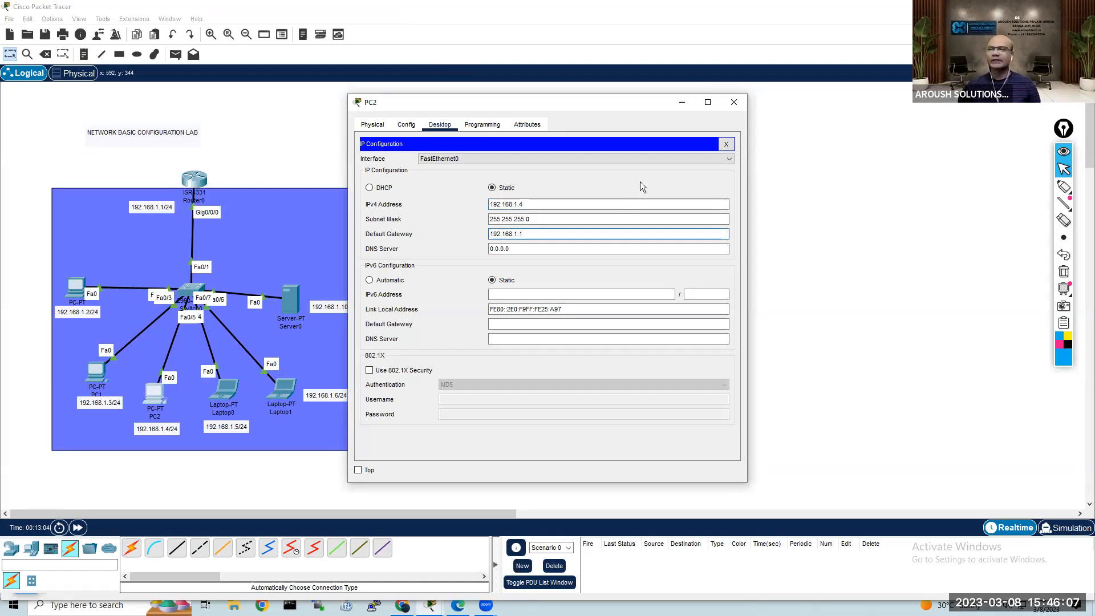
pyautogui.click(726, 144)
pyautogui.click(735, 102)
# Step: Configure Laptop0 with static IPv4 address 192.168.1.5, subnet mask 255.255.255.0 and default gateway 192.168.1.1, and close its window
pyautogui.click(228, 392)
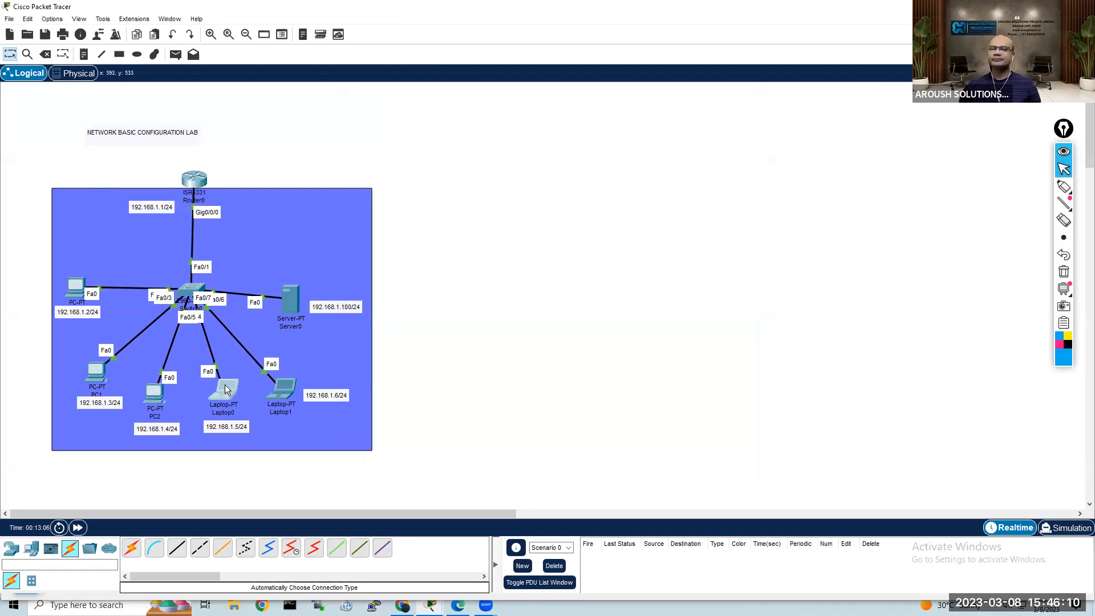
pyautogui.click(440, 125)
pyautogui.click(415, 170)
pyautogui.click(512, 204)
pyautogui.write('192.168.1.')
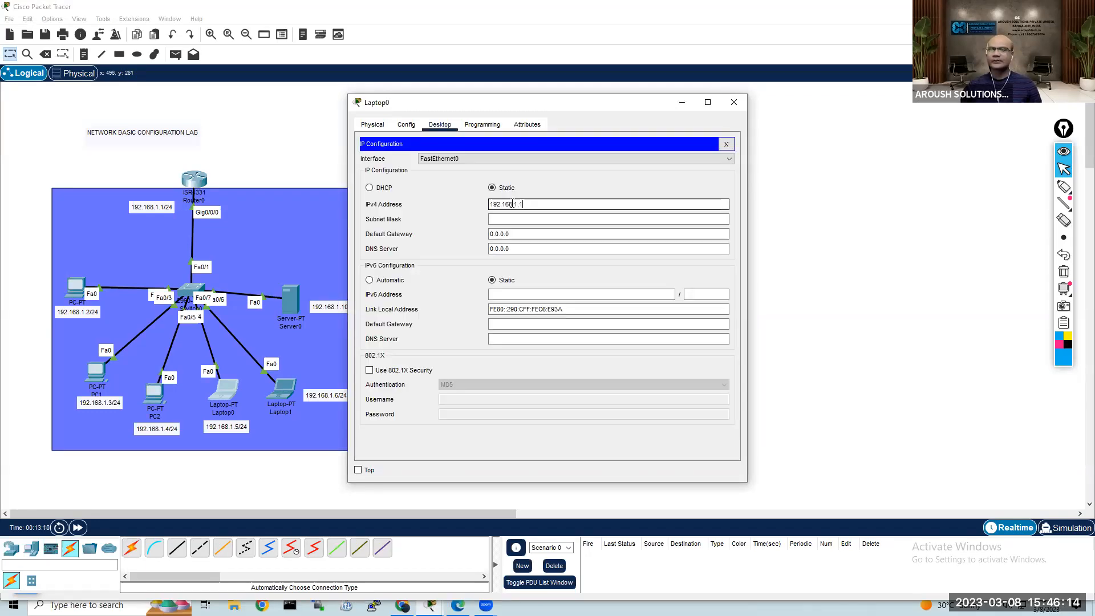
pyautogui.write('5')
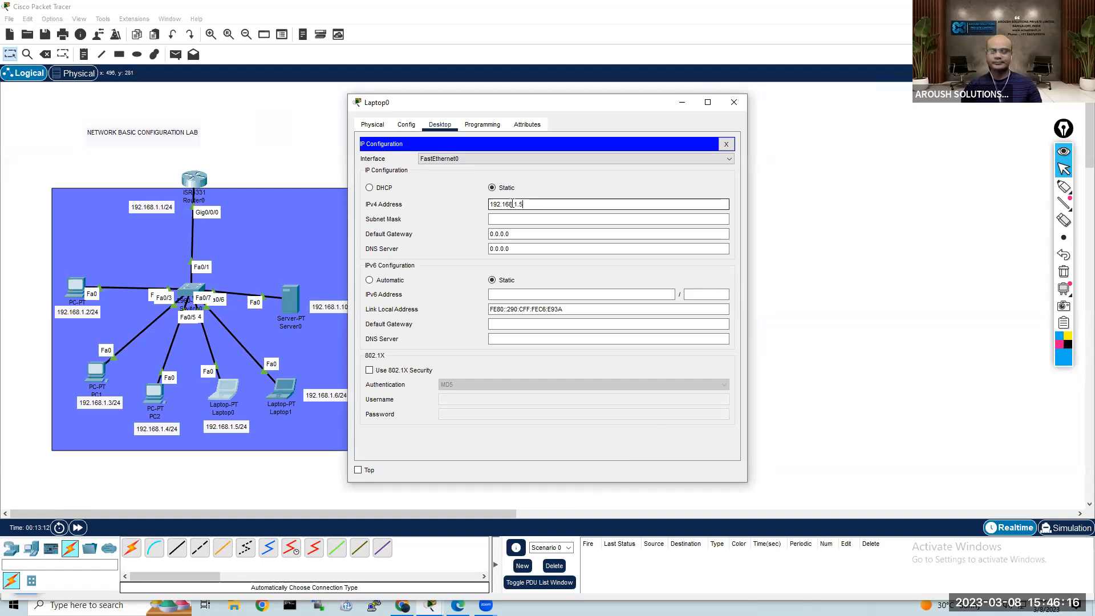
pyautogui.press('Tab')
pyautogui.press('Tab')
pyautogui.write('192.168.1.1')
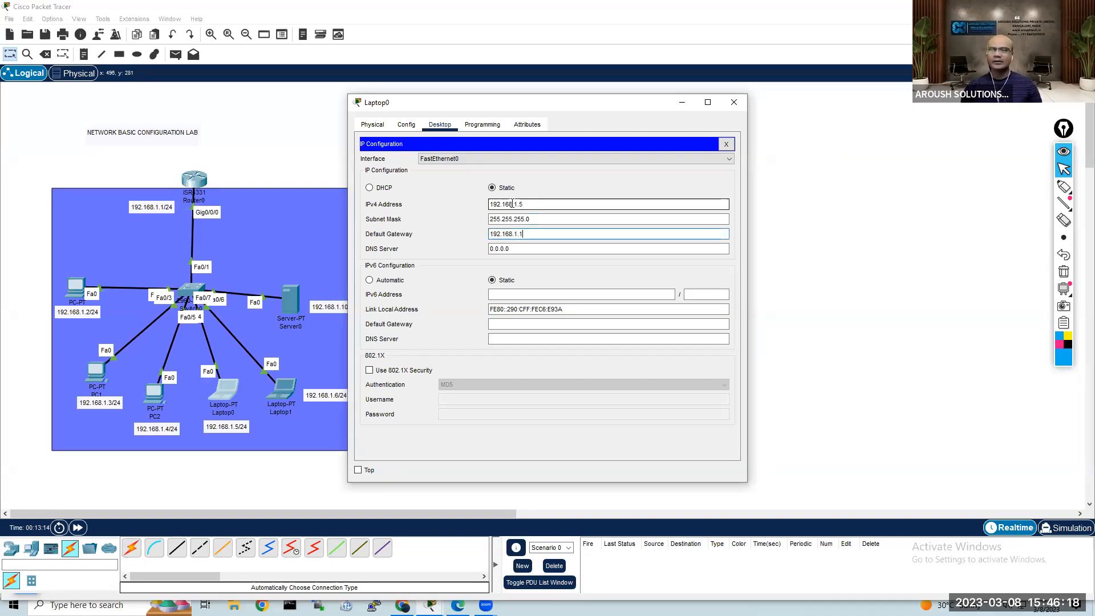
pyautogui.click(726, 144)
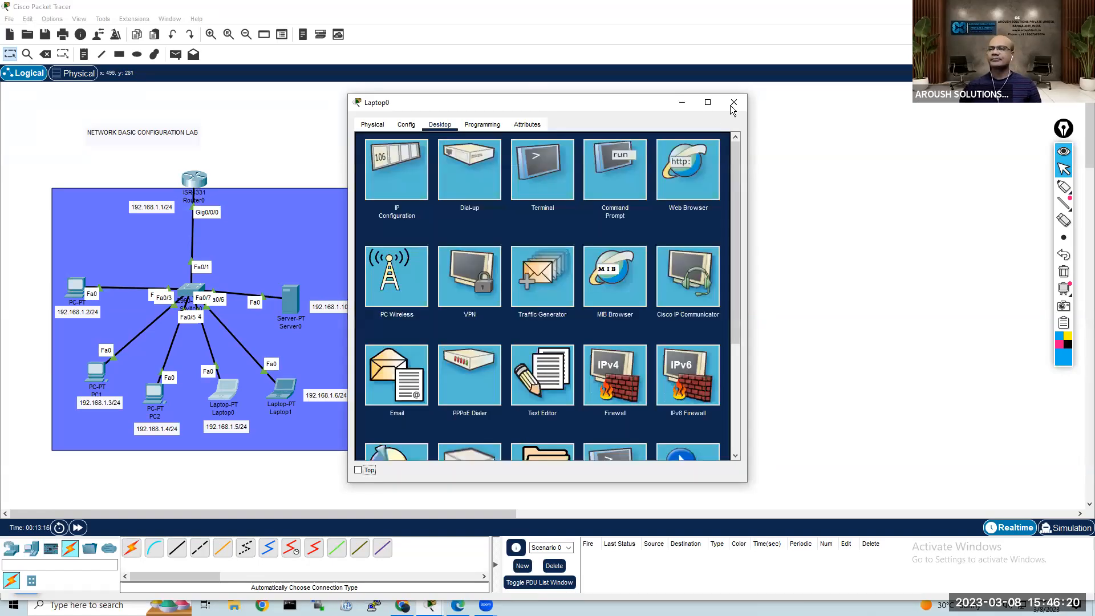
pyautogui.click(734, 102)
# Step: Configure Laptop1 with static IPv4 address 192.168.1.6, subnet mask 255.255.255.0 and default gateway 192.168.1.1, and close its window
pyautogui.click(283, 390)
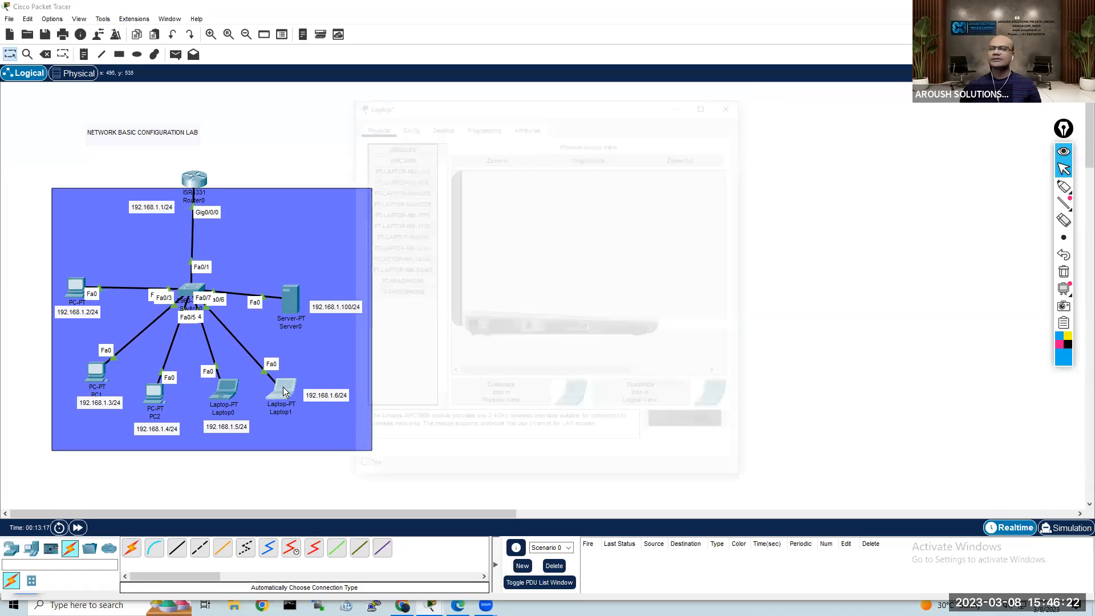
pyautogui.click(440, 129)
pyautogui.click(394, 168)
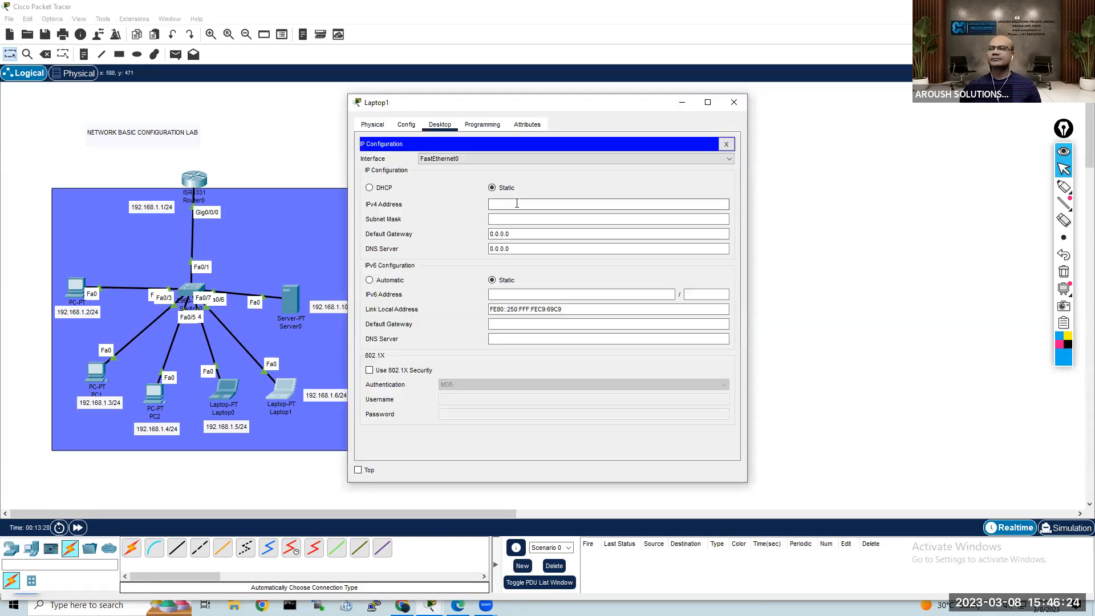
pyautogui.write('192.168.1.')
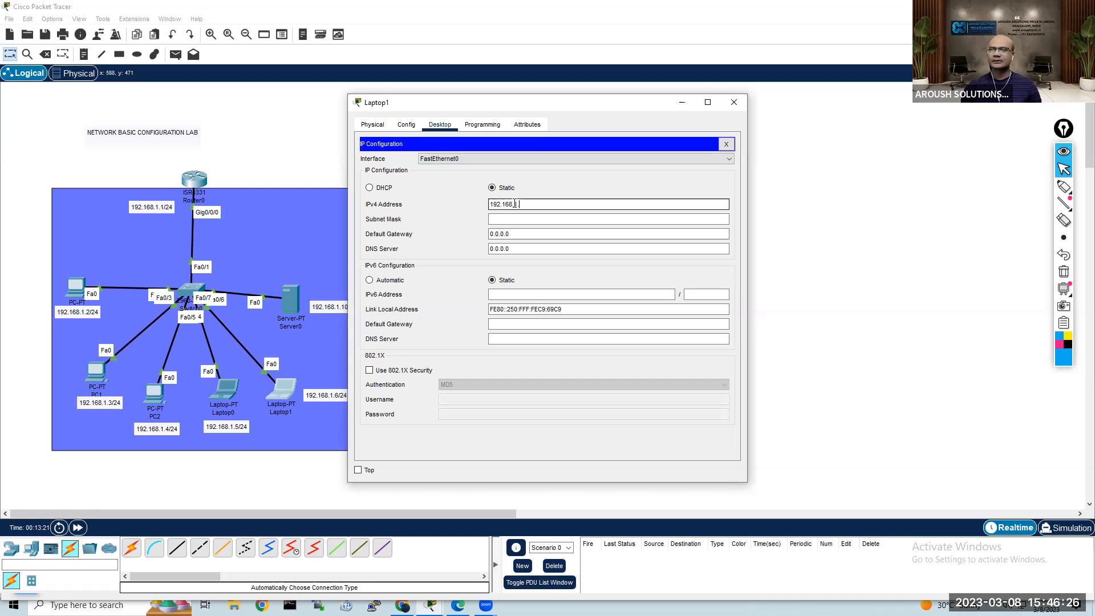
pyautogui.write('16')
pyautogui.press('Tab')
pyautogui.press('Tab')
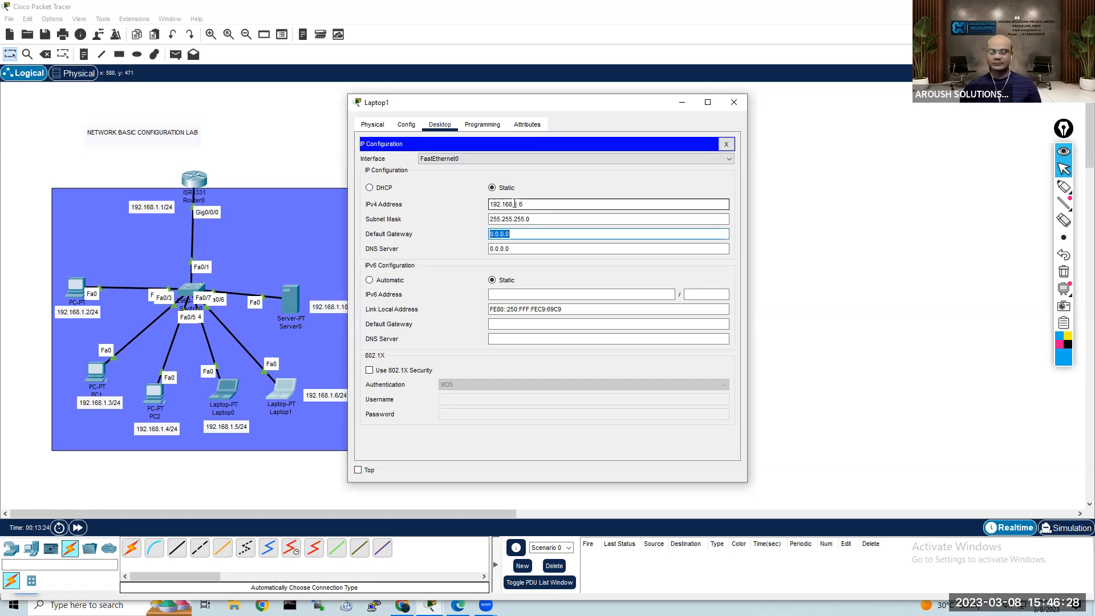
pyautogui.click(727, 144)
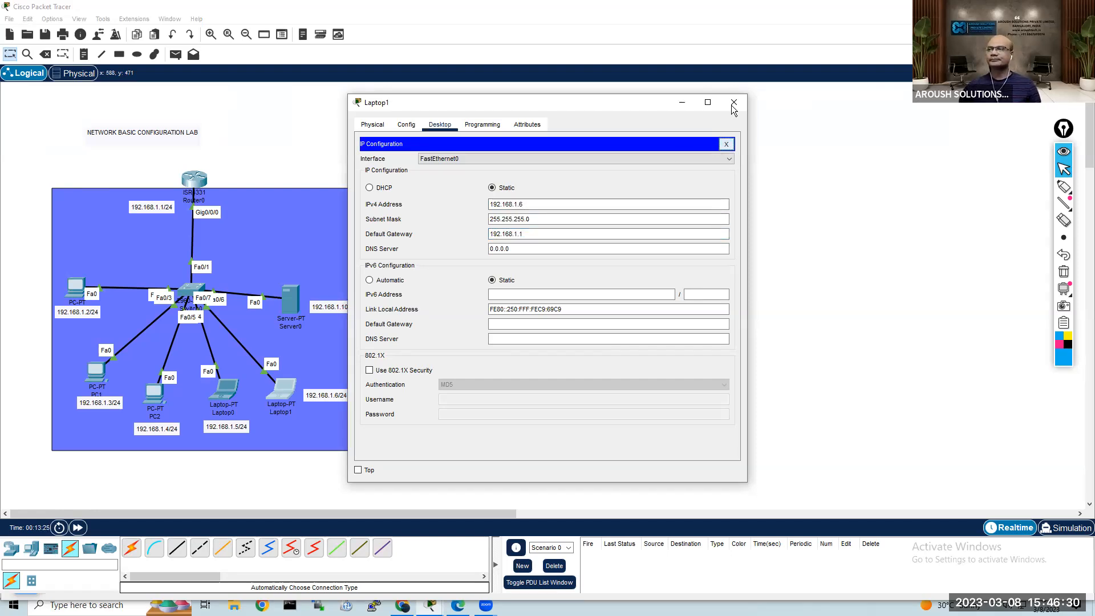
# Step: Configure Server0 with static IPv4 address 192.168.1.100, subnet mask 255.255.255.0 and default gateway 192.168.1.1, and close its window
pyautogui.click(294, 299)
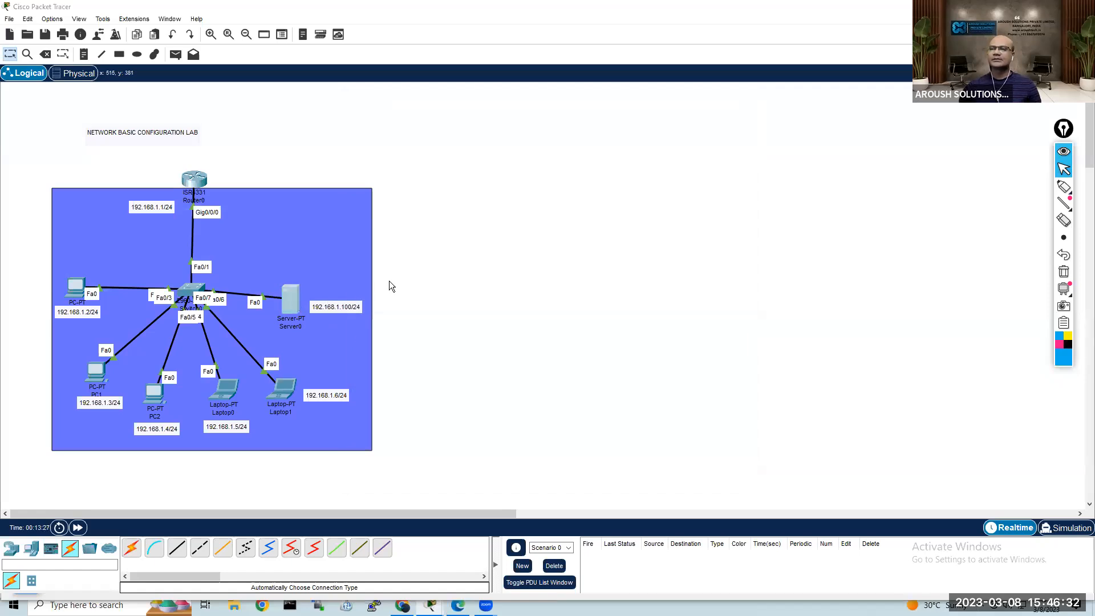
pyautogui.click(478, 124)
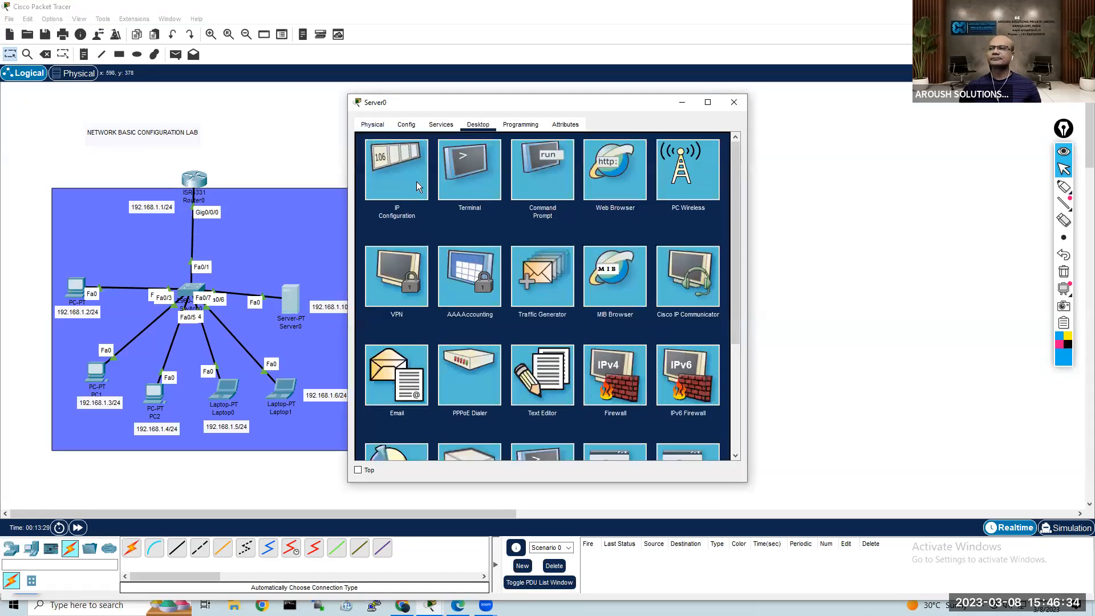
pyautogui.click(417, 181)
pyautogui.click(505, 190)
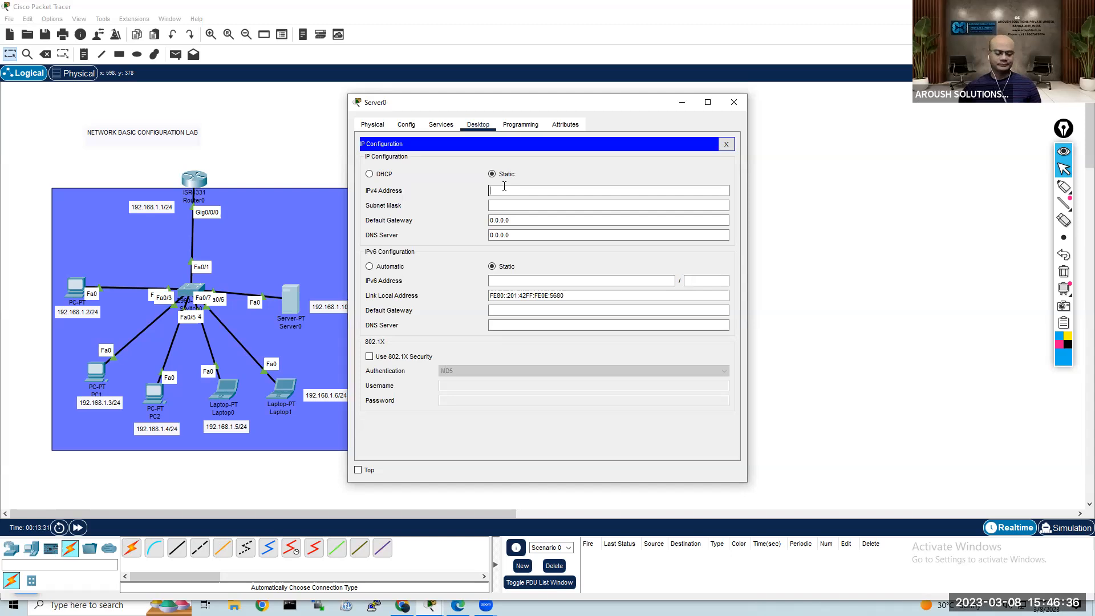
pyautogui.write('192.168.1.10')
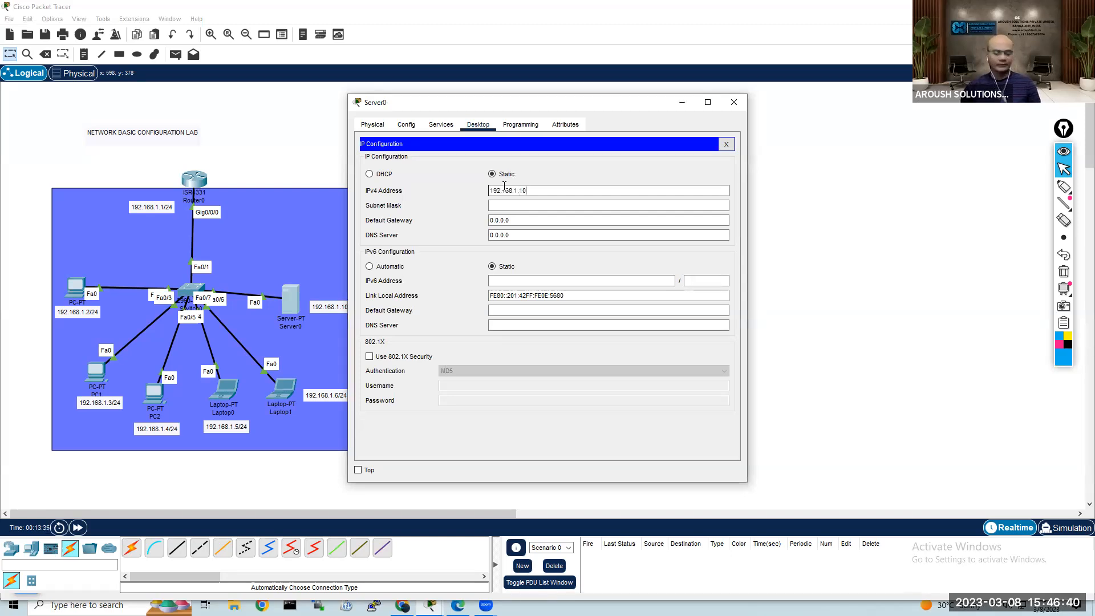
pyautogui.press('Tab')
pyautogui.press('Tab')
pyautogui.write('192.168.1.1')
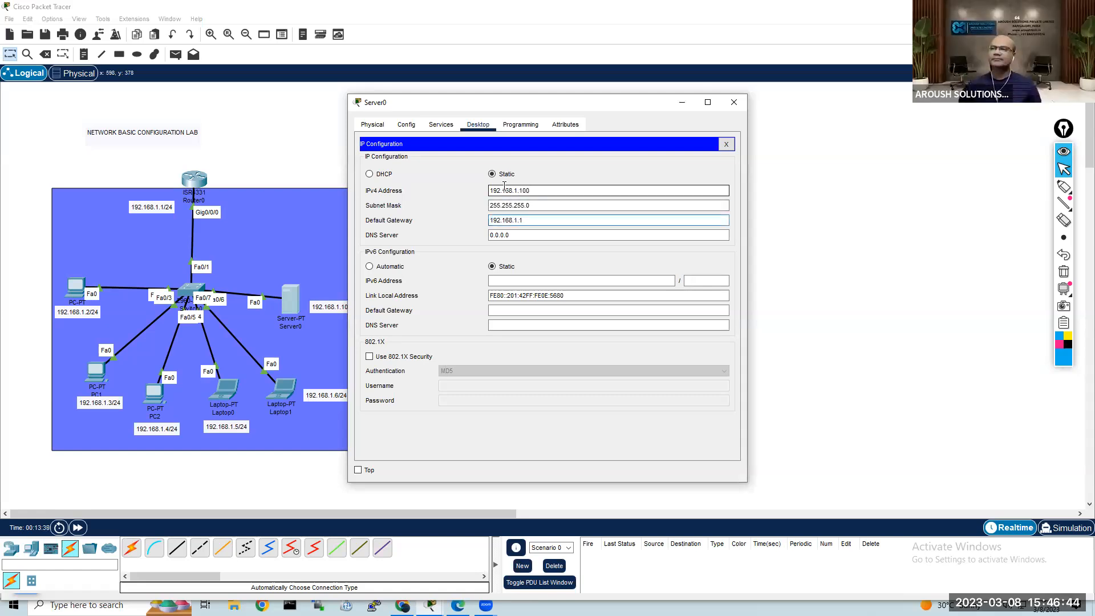
pyautogui.click(727, 144)
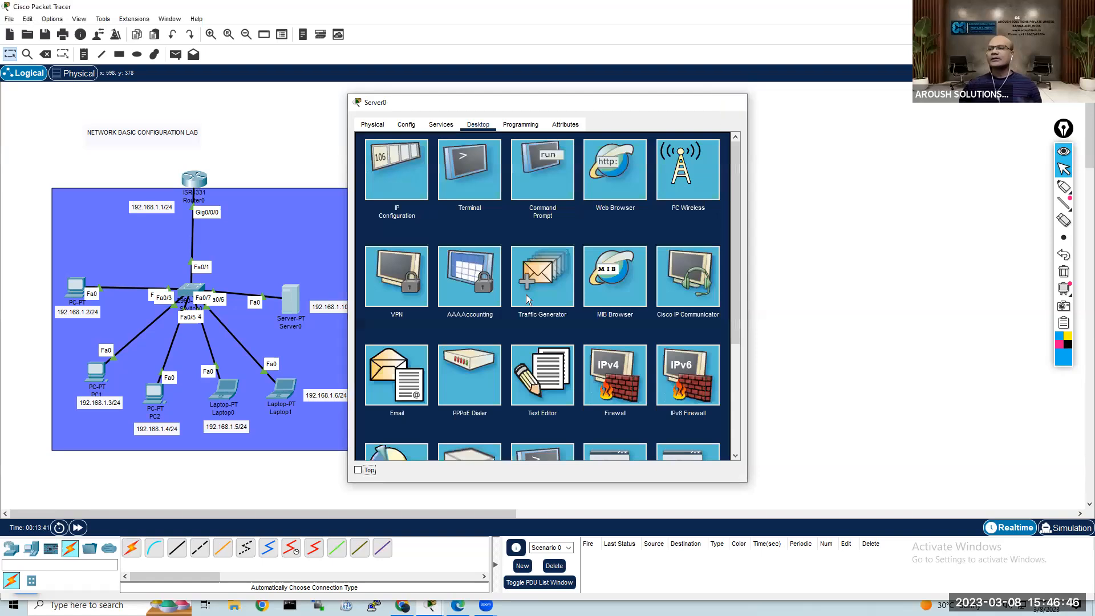
pyautogui.click(734, 102)
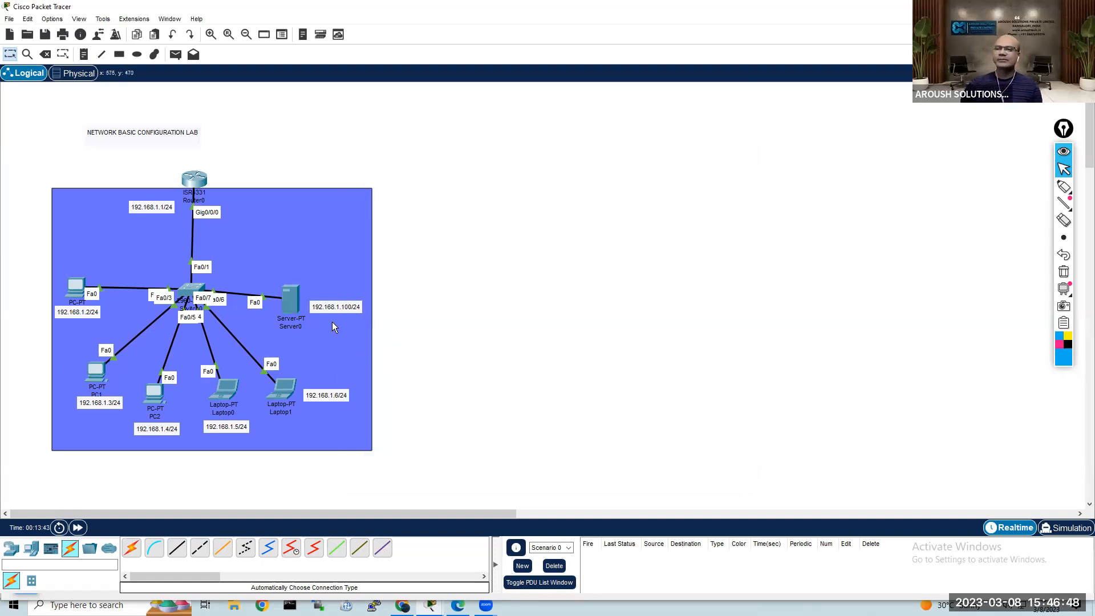
# Step: Spread out Server0, Laptop1 and Laptop0 with their IP address labels inside the blue rectangle, keeping each label beneath its device
pyautogui.moveTo(335, 308); pyautogui.dragTo(329, 336)
pyautogui.moveTo(296, 393); pyautogui.dragTo(320, 410)
pyautogui.click(340, 397)
pyautogui.moveTo(227, 395); pyautogui.dragTo(252, 389)
pyautogui.moveTo(237, 427); pyautogui.dragTo(257, 420)
pyautogui.click(461, 336)
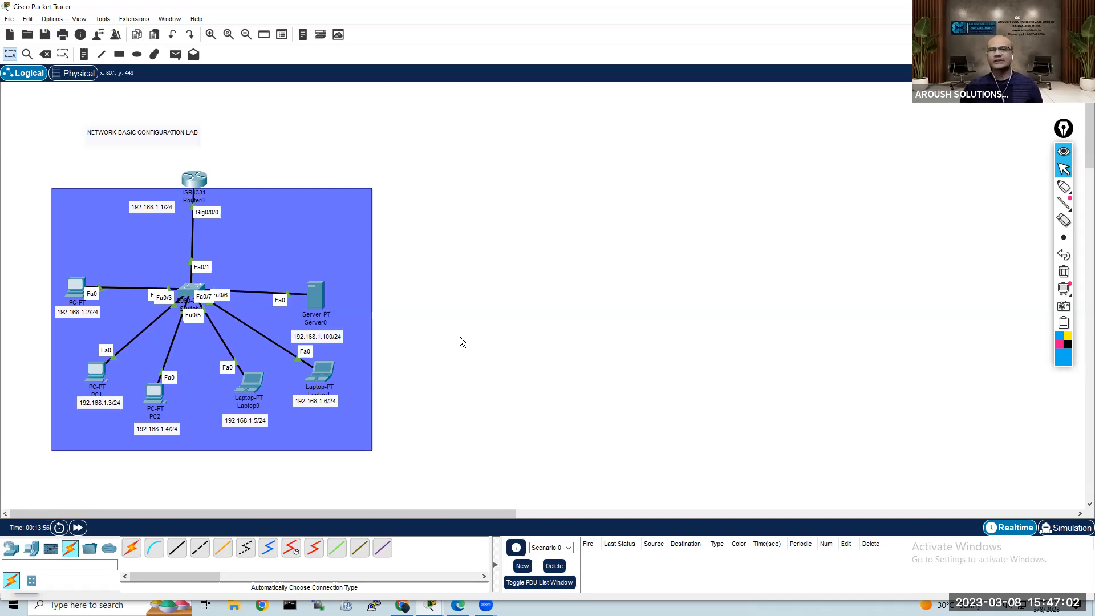
# Step: Open PC0's Command Prompt in place of its IP configuration and run ipconfig
pyautogui.doubleClick(75, 287)
pyautogui.click(726, 144)
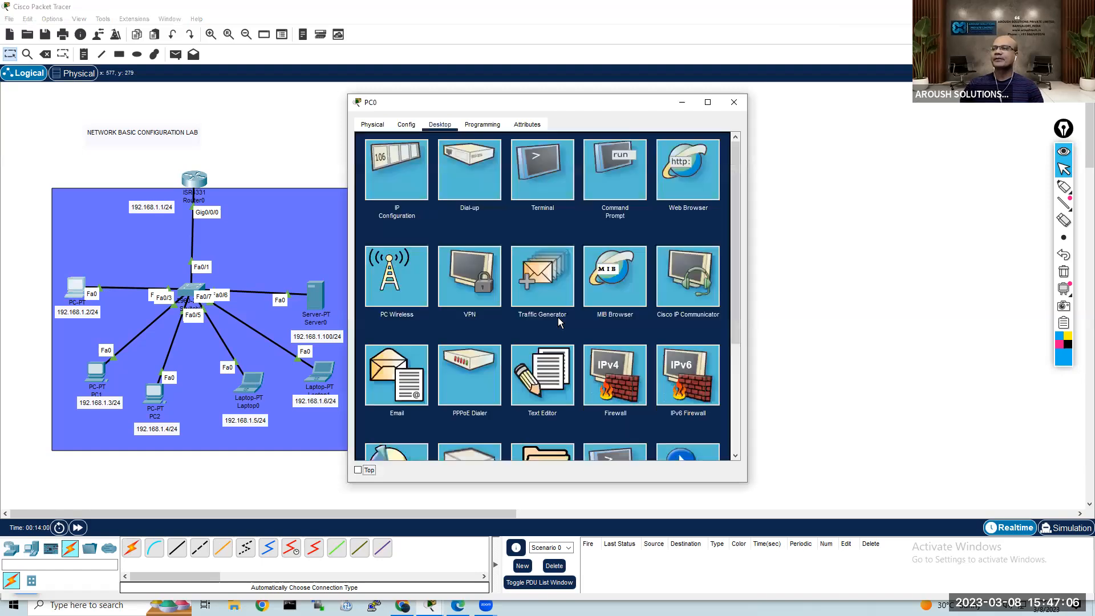
pyautogui.click(617, 180)
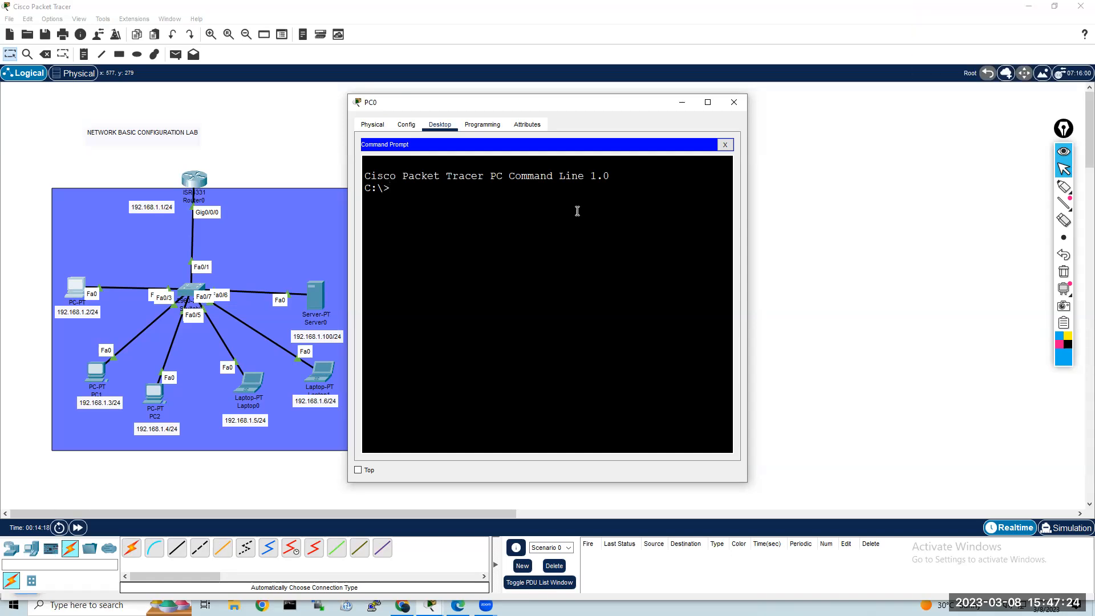
pyautogui.write('ipco')
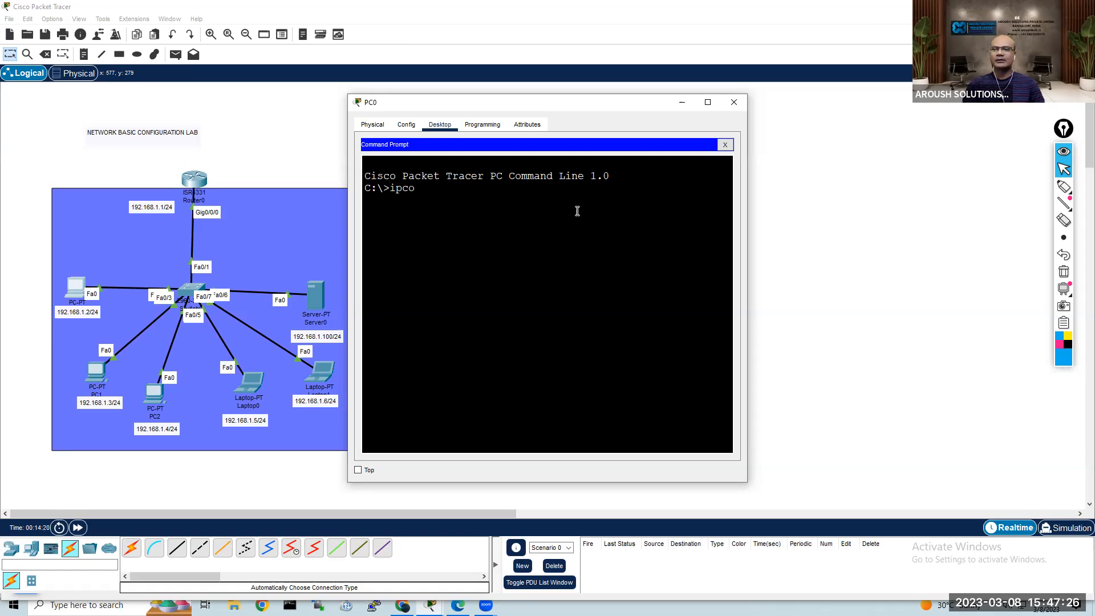
pyautogui.write('f')
pyautogui.press('BackSpace')
pyautogui.write('nfig')
pyautogui.press('Return')
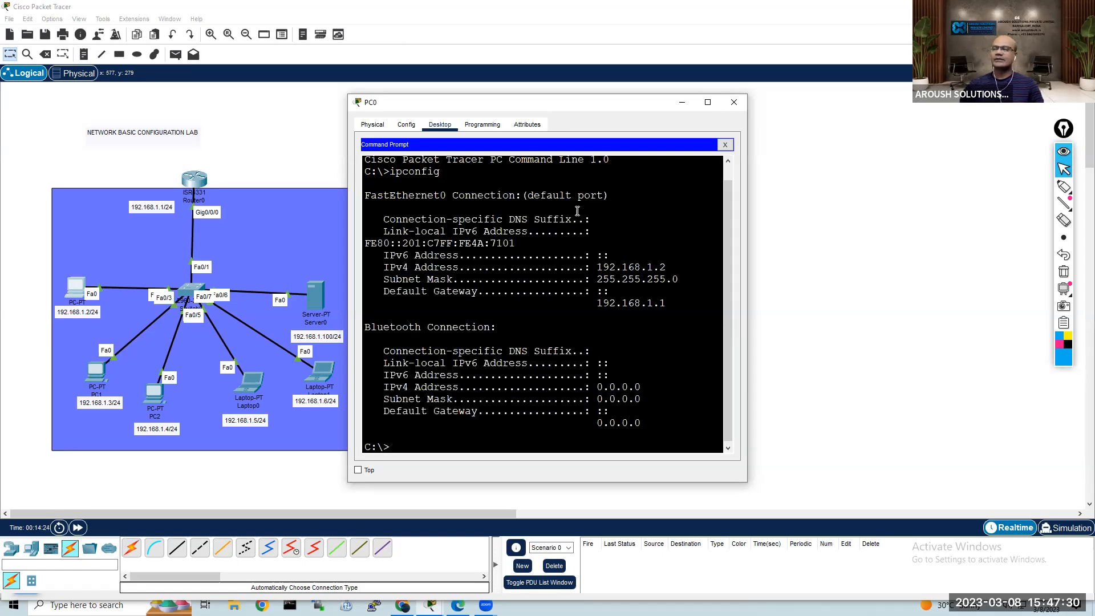
# Step: Check the IPv4 address and default gateway in PC0's ipconfig output, and begin a ping command at the prompt
pyautogui.moveTo(677, 262); pyautogui.dragTo(597, 267)
pyautogui.click(641, 337)
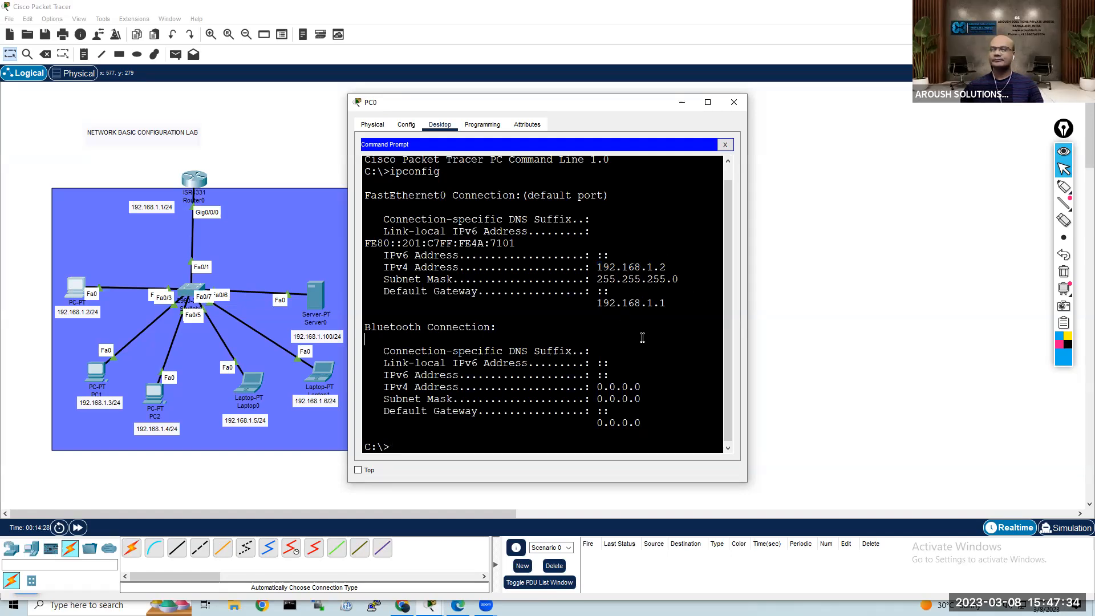
pyautogui.press('Return')
pyautogui.press('Return')
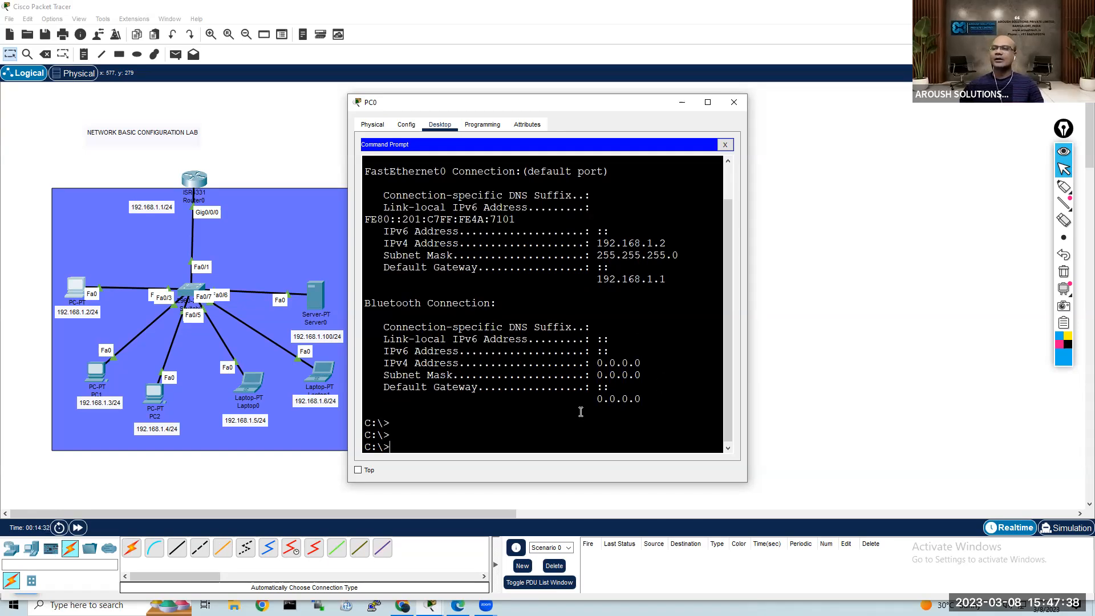
pyautogui.moveTo(667, 279); pyautogui.dragTo(600, 282)
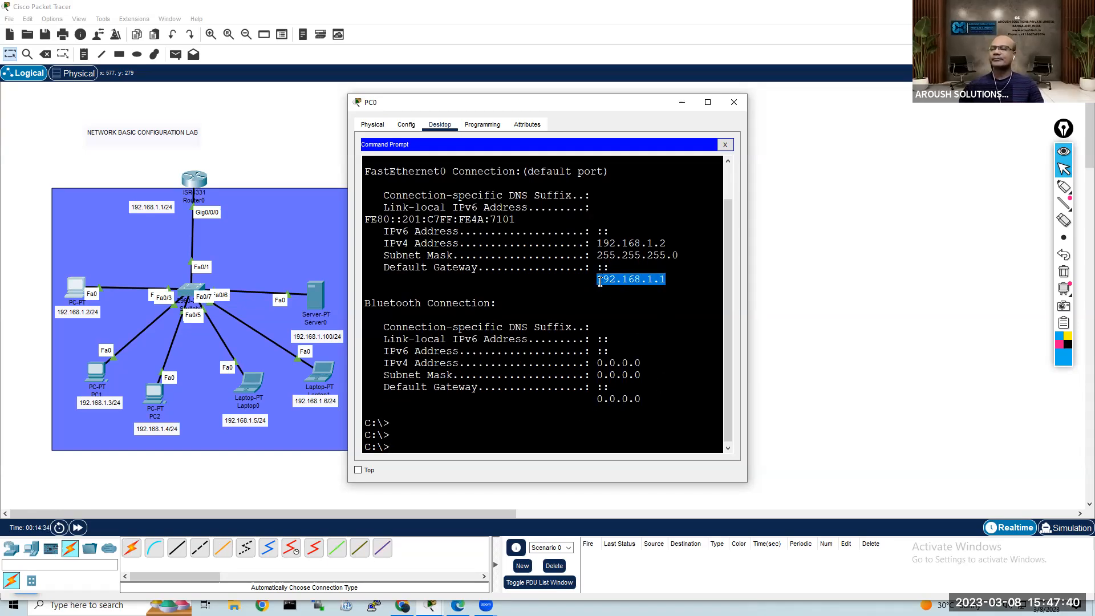
pyautogui.click(644, 304)
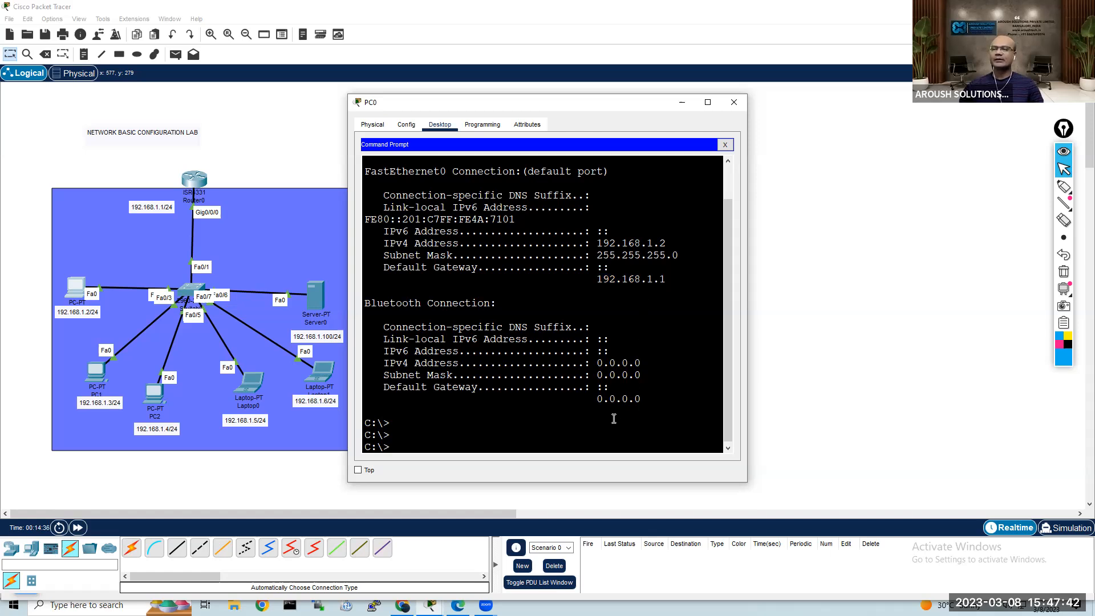
pyautogui.write('ping')
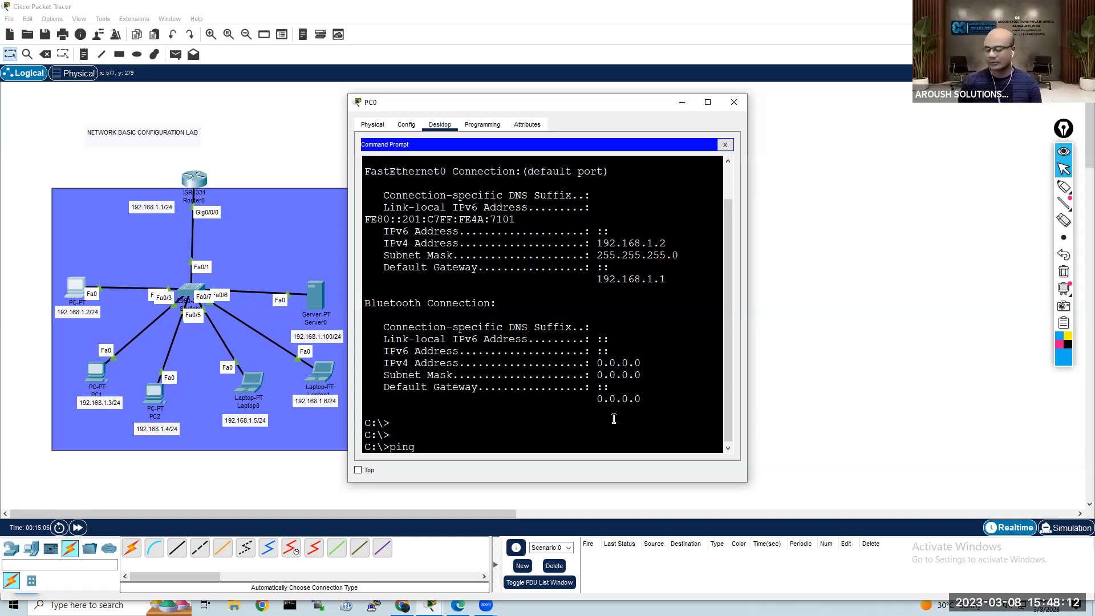
# Step: Return to the topology and move the NETWORK BASIC CONFIGURATION LAB title down beside Router0, just above the blue rectangle
pyautogui.click(303, 146)
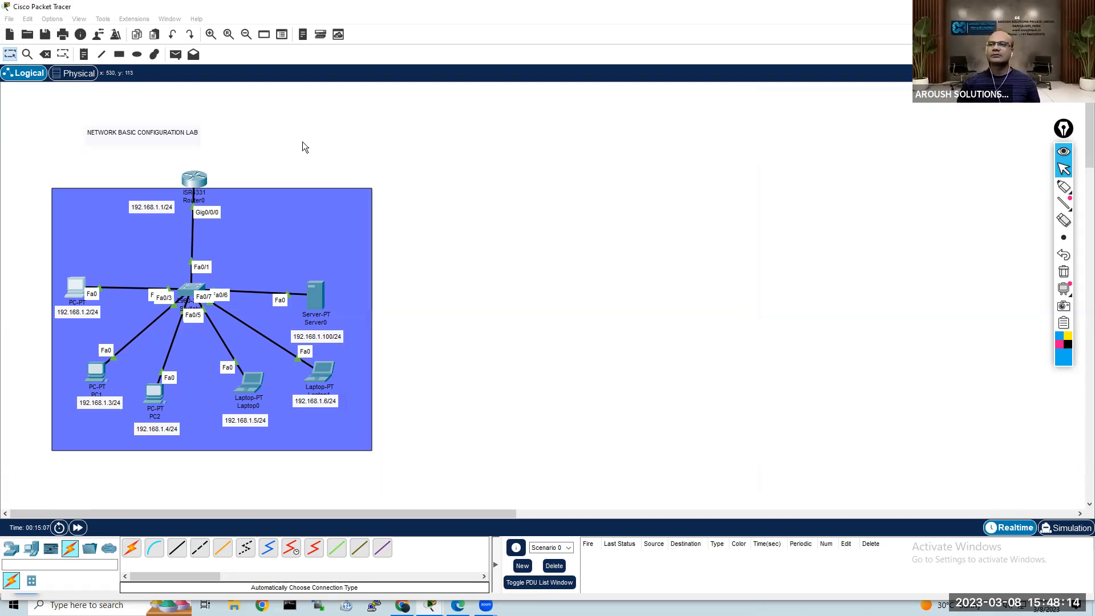
pyautogui.click(210, 35)
pyautogui.scroll(-4, 390, 272)
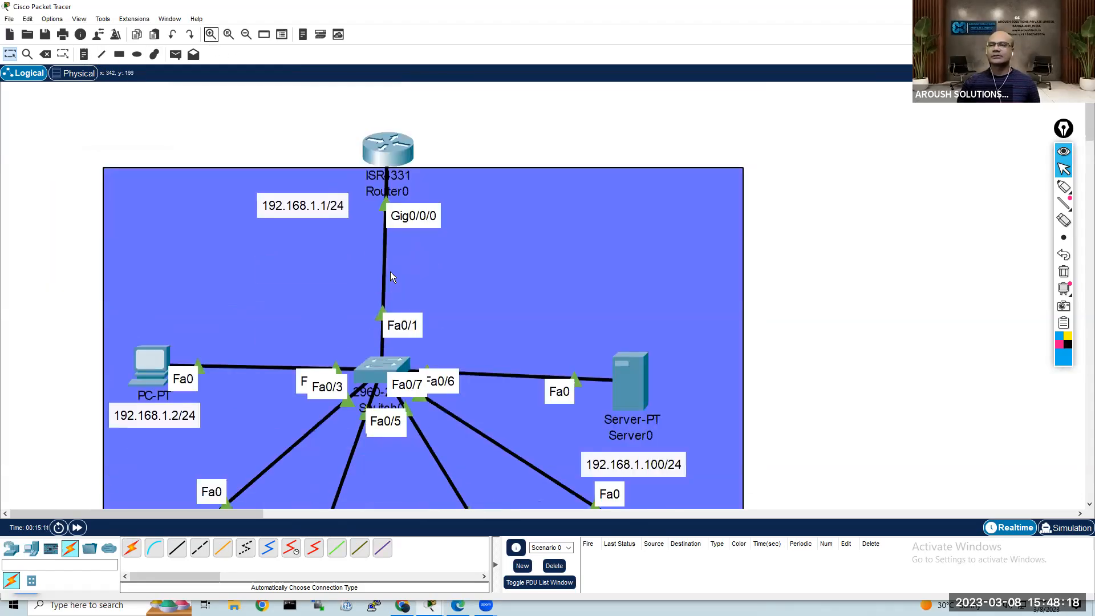
pyautogui.scroll(-1, 390, 271)
pyautogui.scroll(4, 390, 270)
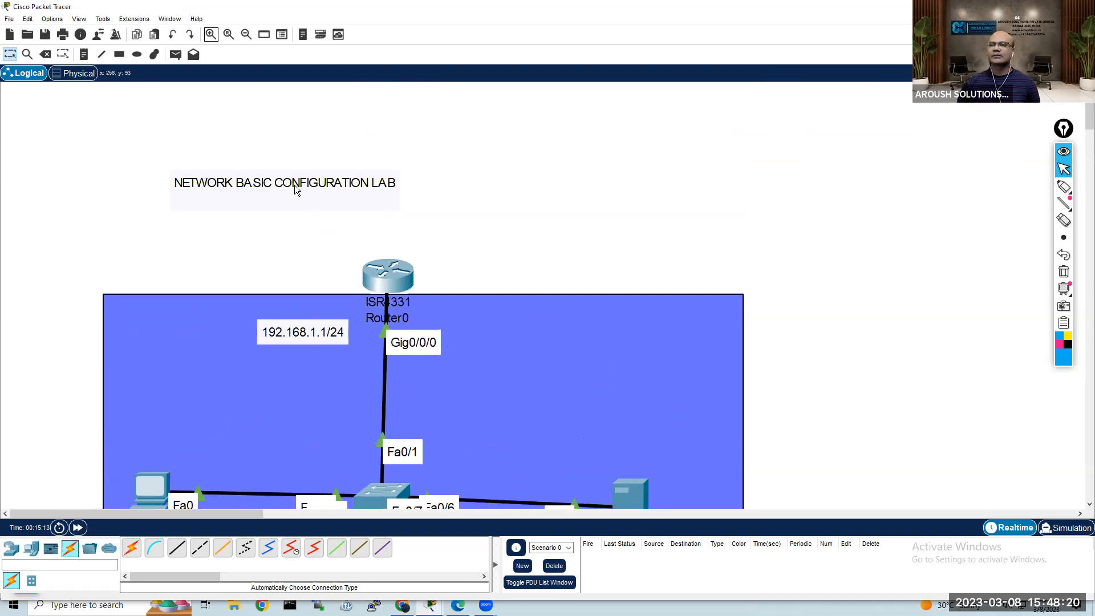
pyautogui.scroll(-3, 334, 242)
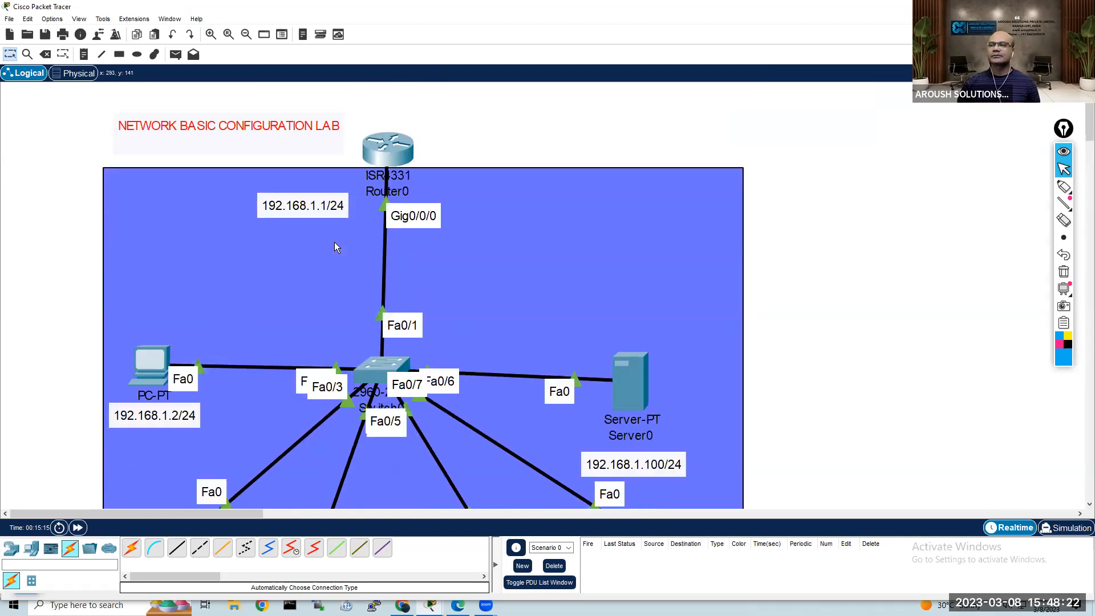
pyautogui.moveTo(227, 511); pyautogui.dragTo(246, 509)
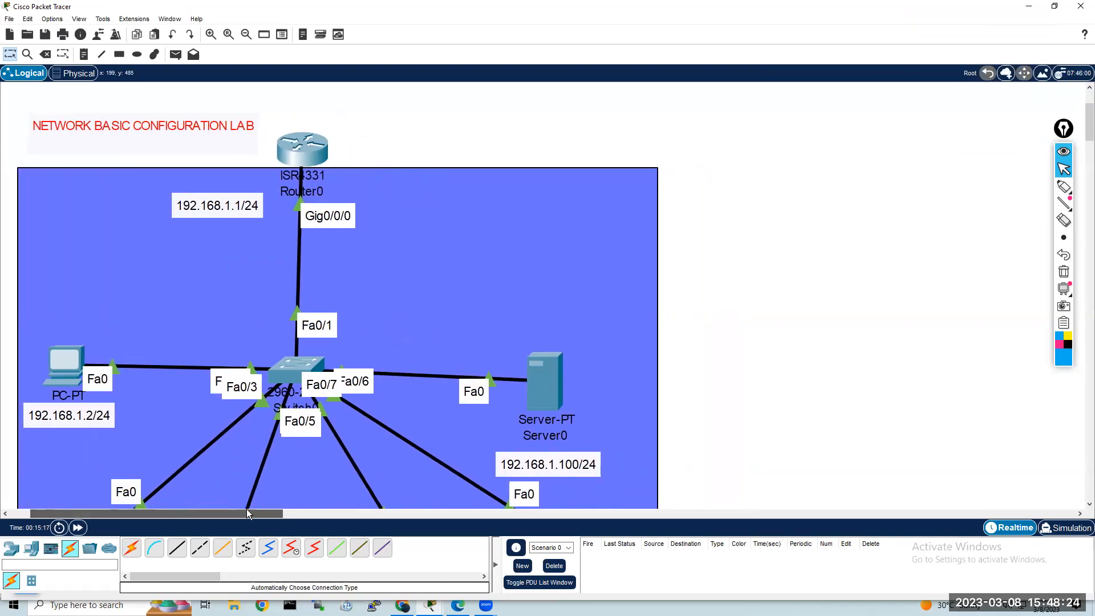
# Step: Move the 192.168.1.1/24 label, Router0 and the lab title down so that all three sit inside the blue rectangle
pyautogui.moveTo(234, 210); pyautogui.dragTo(226, 266)
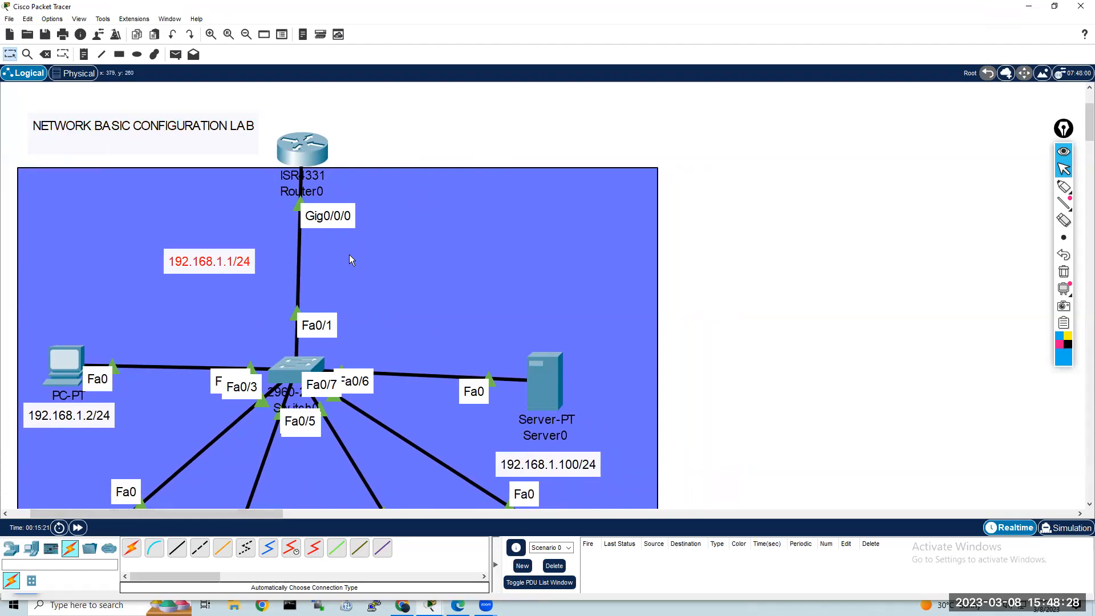
pyautogui.moveTo(304, 172); pyautogui.dragTo(298, 214)
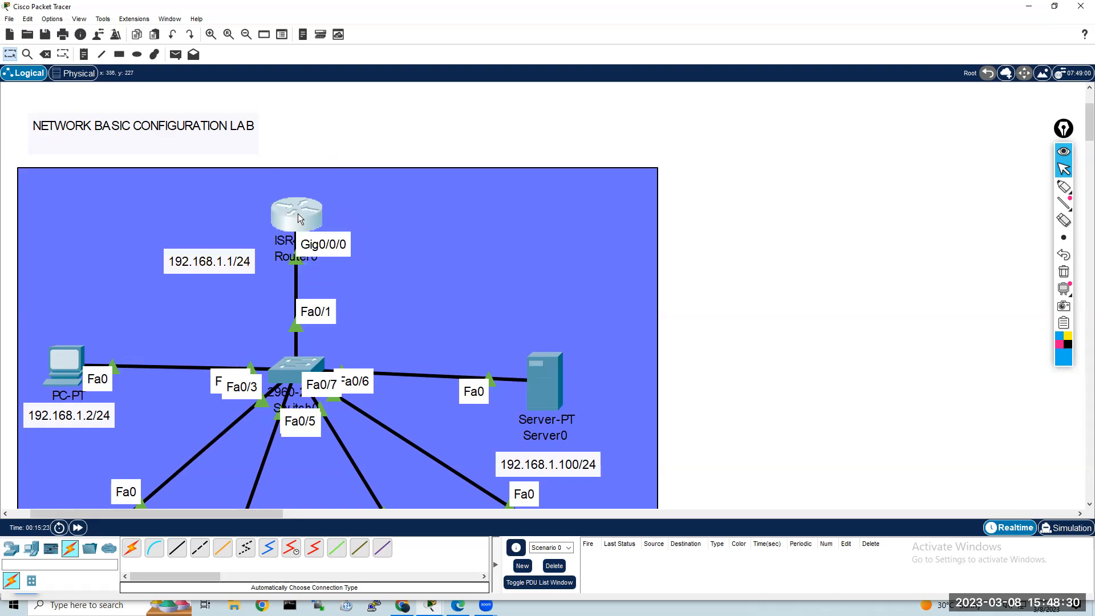
pyautogui.click(419, 235)
pyautogui.click(767, 254)
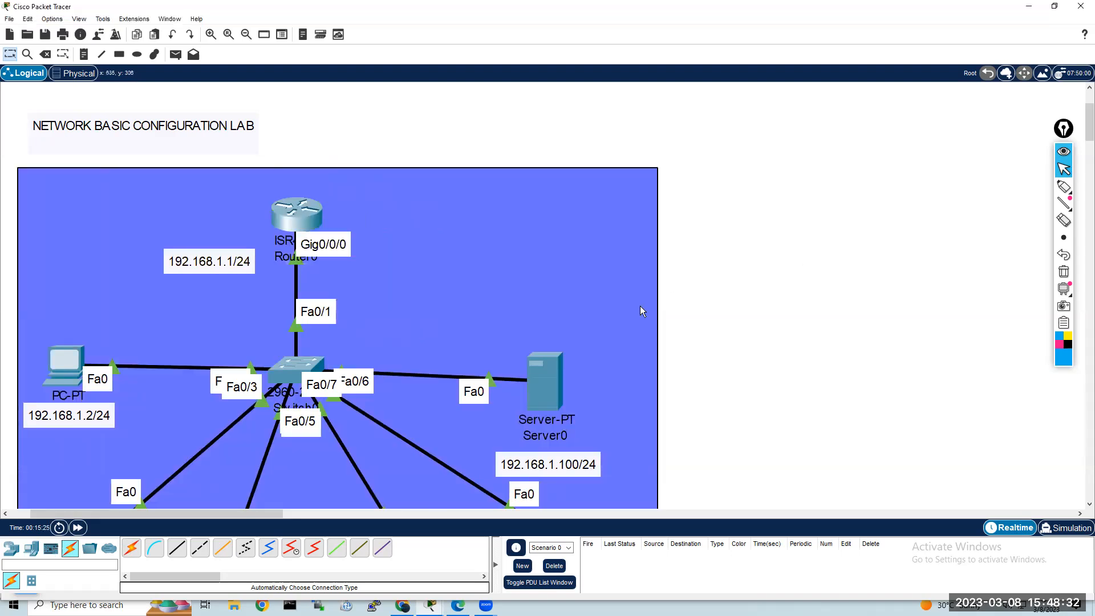
pyautogui.moveTo(191, 144); pyautogui.dragTo(183, 215)
pyautogui.click(759, 255)
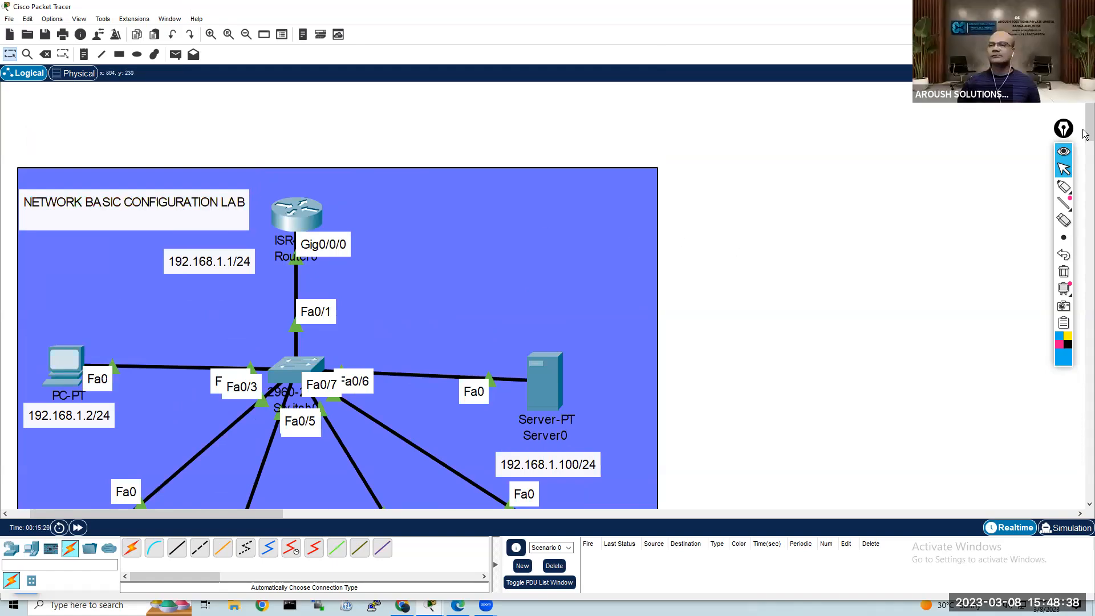
# Step: Open Router0's command line, examine the GigabitEthernet 0/0/0 configuration and interface status list, and return to the topology
pyautogui.scroll(-3, 1084, 128)
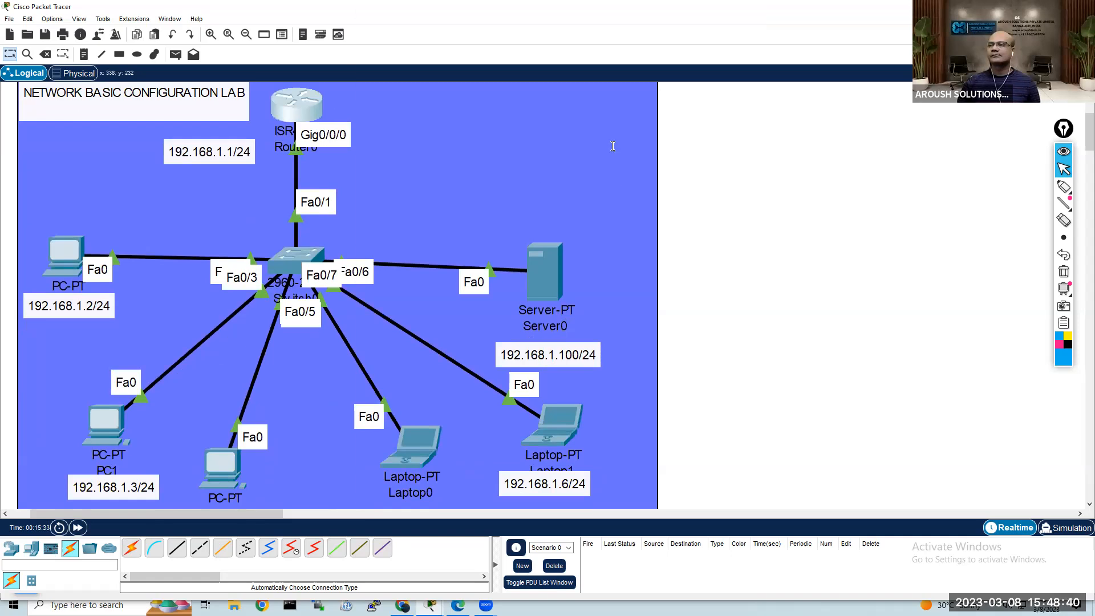
pyautogui.click(300, 109)
pyautogui.moveTo(569, 27); pyautogui.dragTo(582, 29)
pyautogui.click(634, 311)
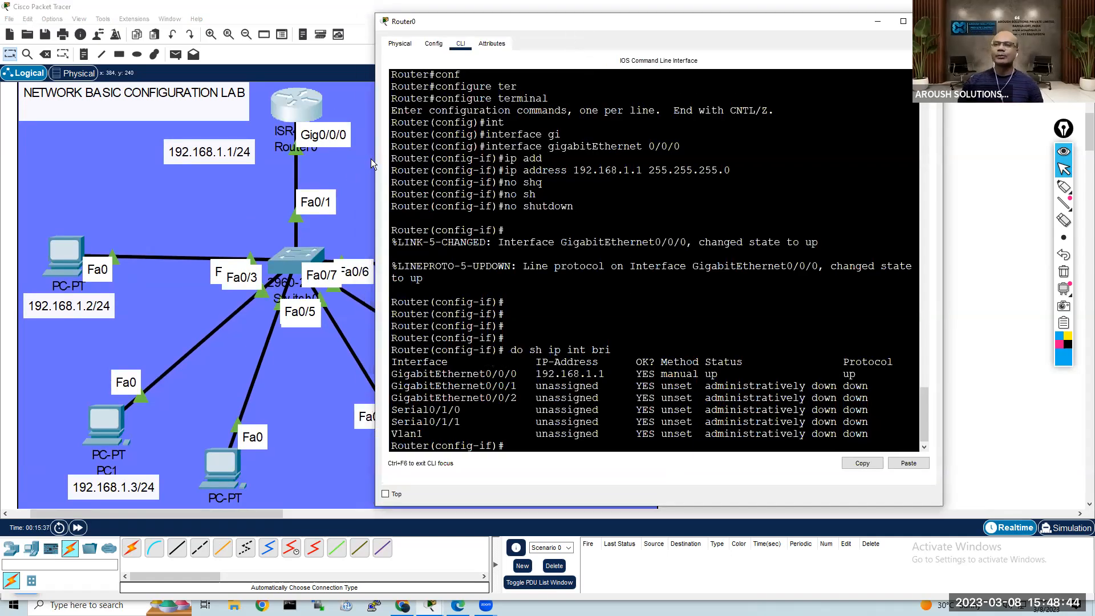
pyautogui.click(345, 219)
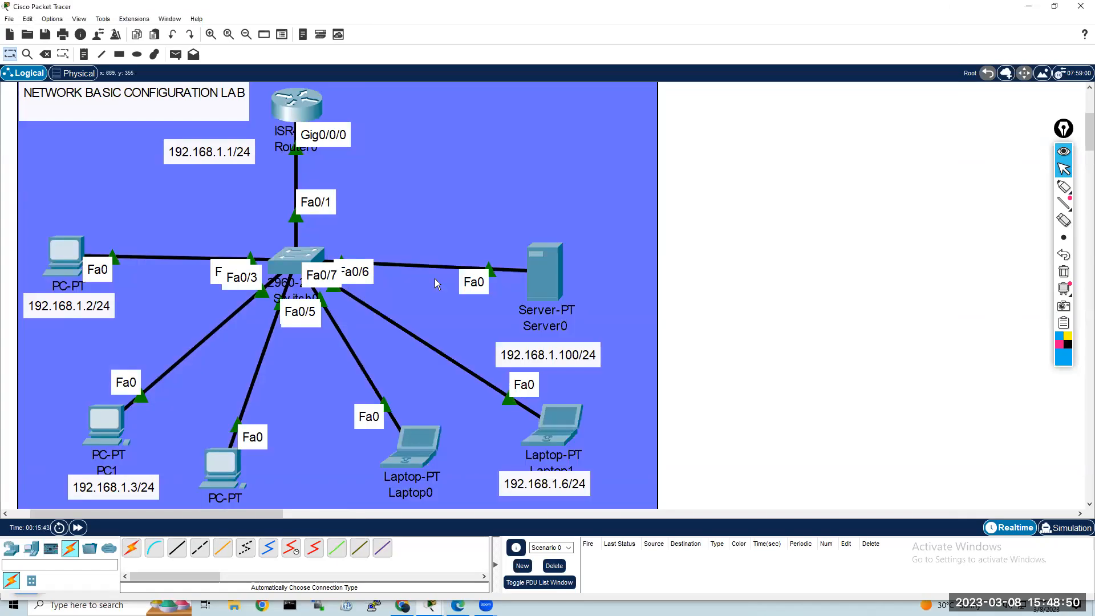
# Step: Reopen PC0's command prompt, ping the router at 192.168.1.1, and check the sent, received and lost packet statistics
pyautogui.click(63, 254)
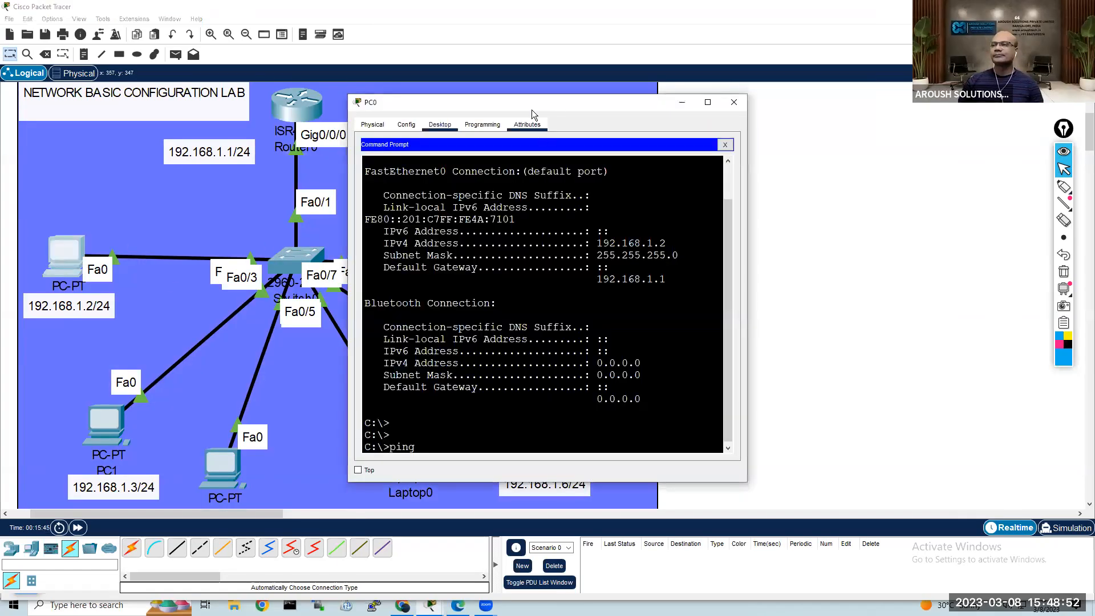
pyautogui.moveTo(546, 109); pyautogui.dragTo(693, 47)
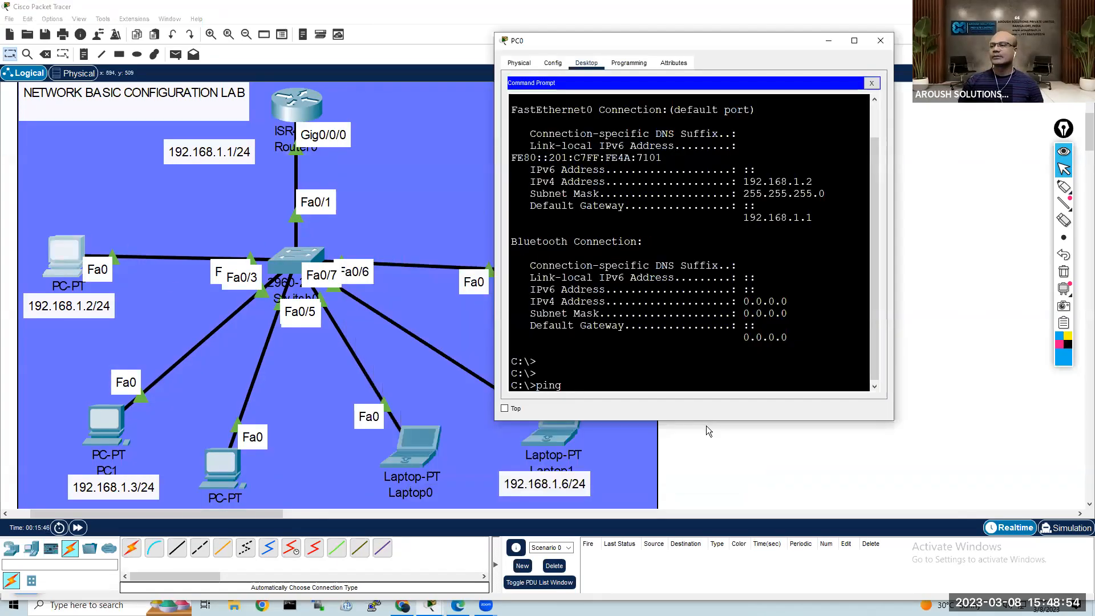
pyautogui.moveTo(706, 423); pyautogui.dragTo(707, 529)
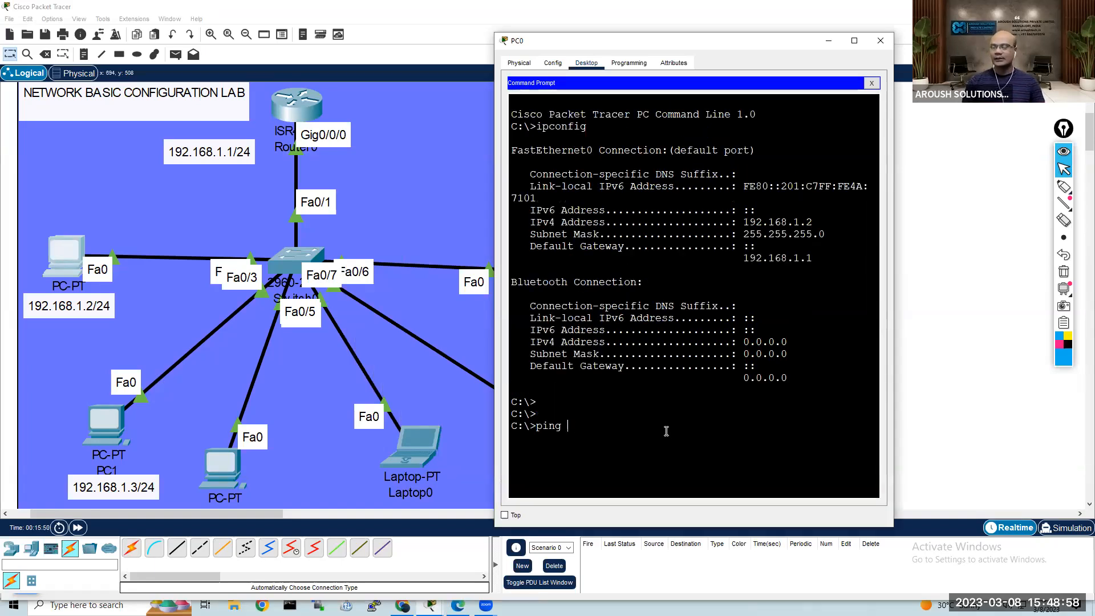
pyautogui.write('192.168.1.1')
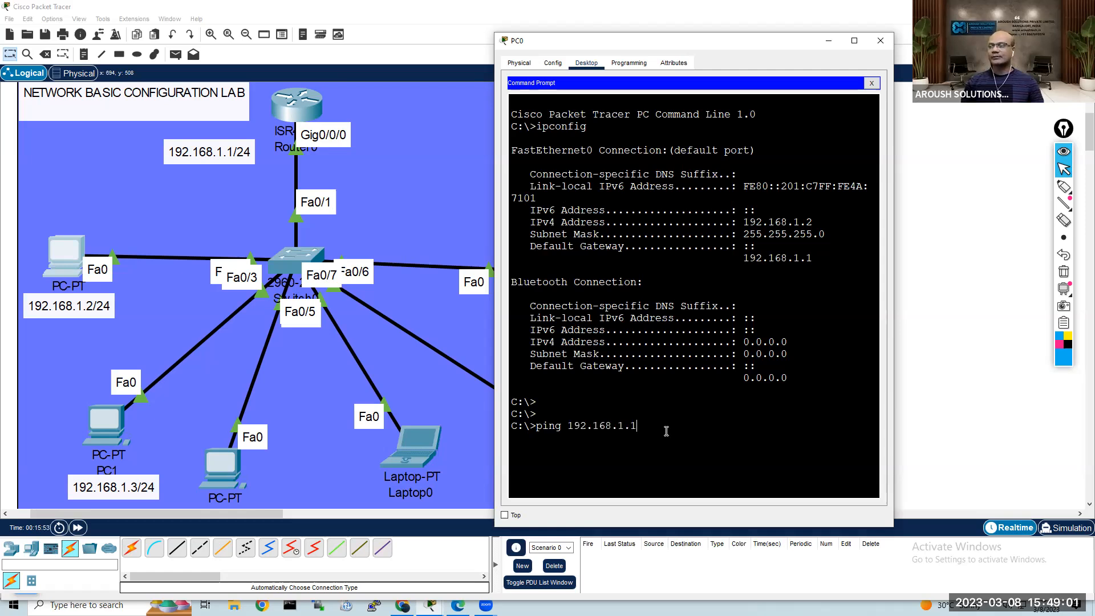
pyautogui.press('Return')
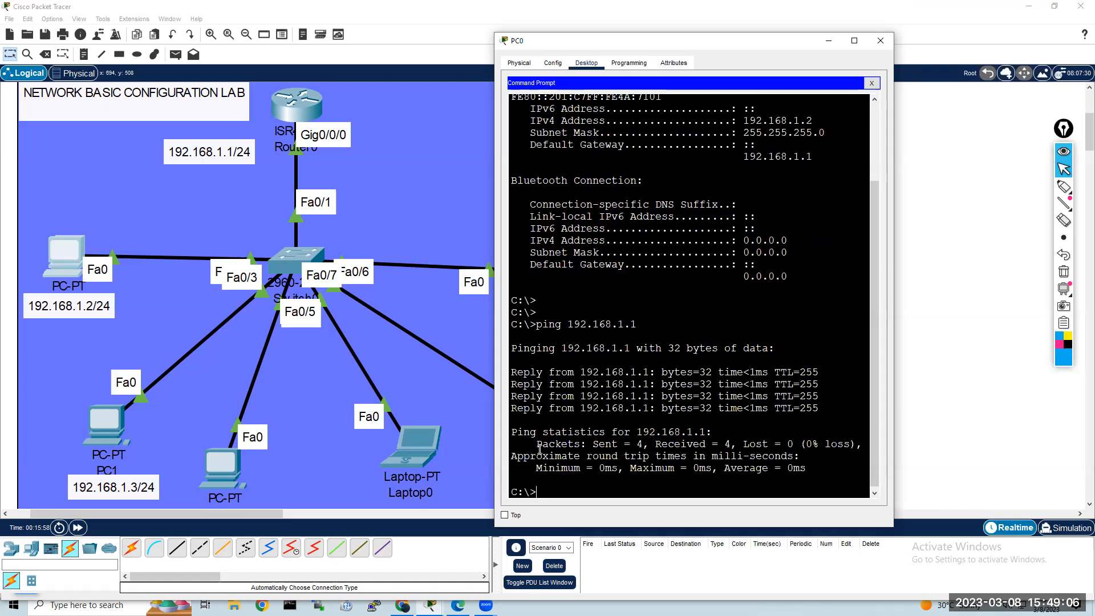
pyautogui.moveTo(537, 445); pyautogui.dragTo(582, 446)
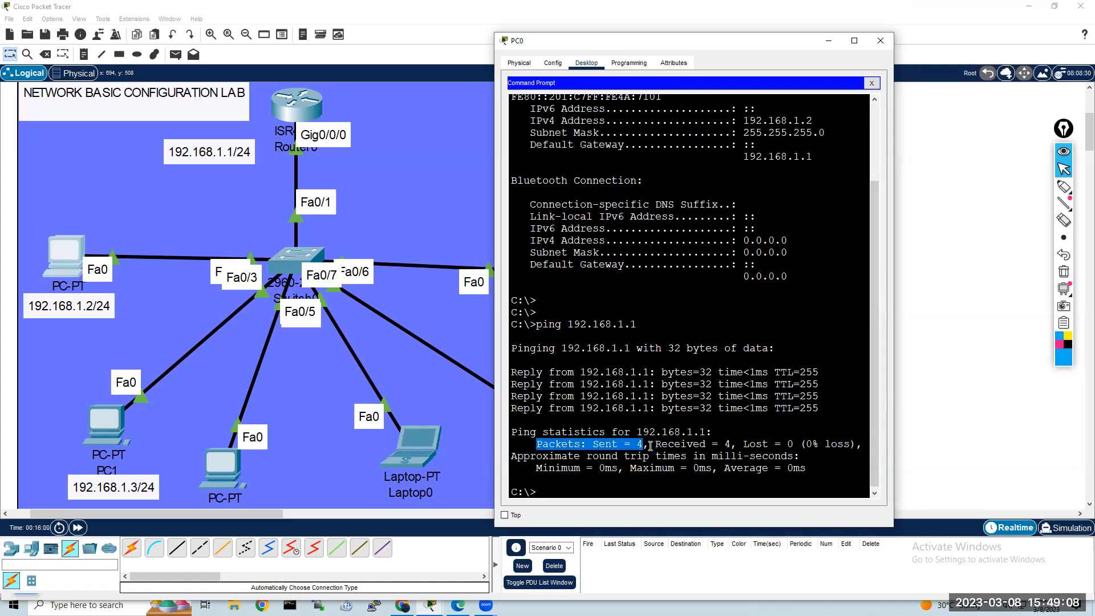
pyautogui.moveTo(656, 445); pyautogui.dragTo(793, 444)
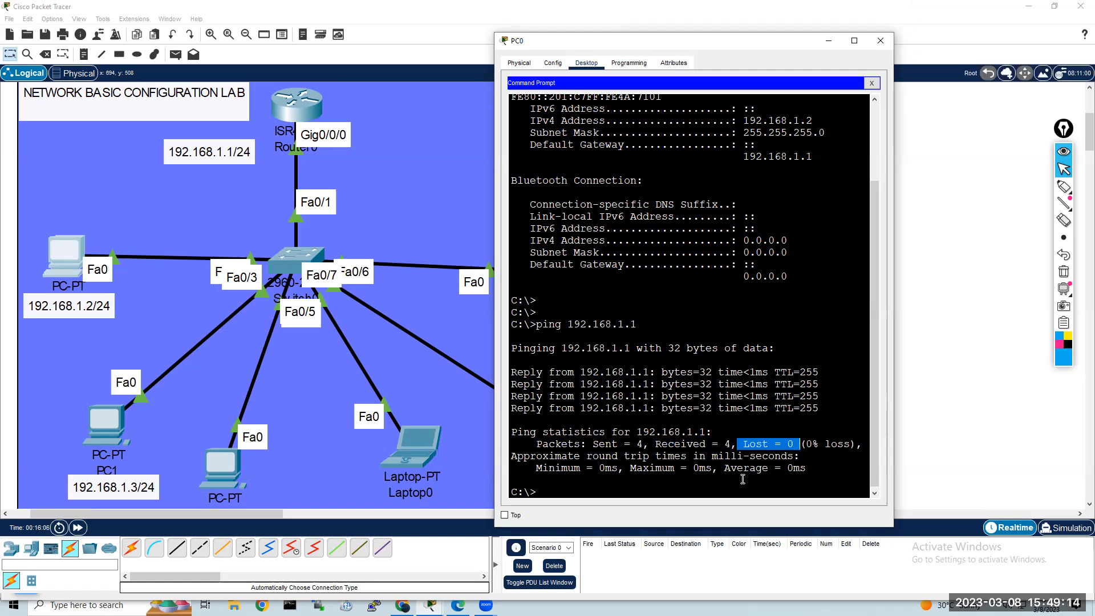
pyautogui.click(670, 446)
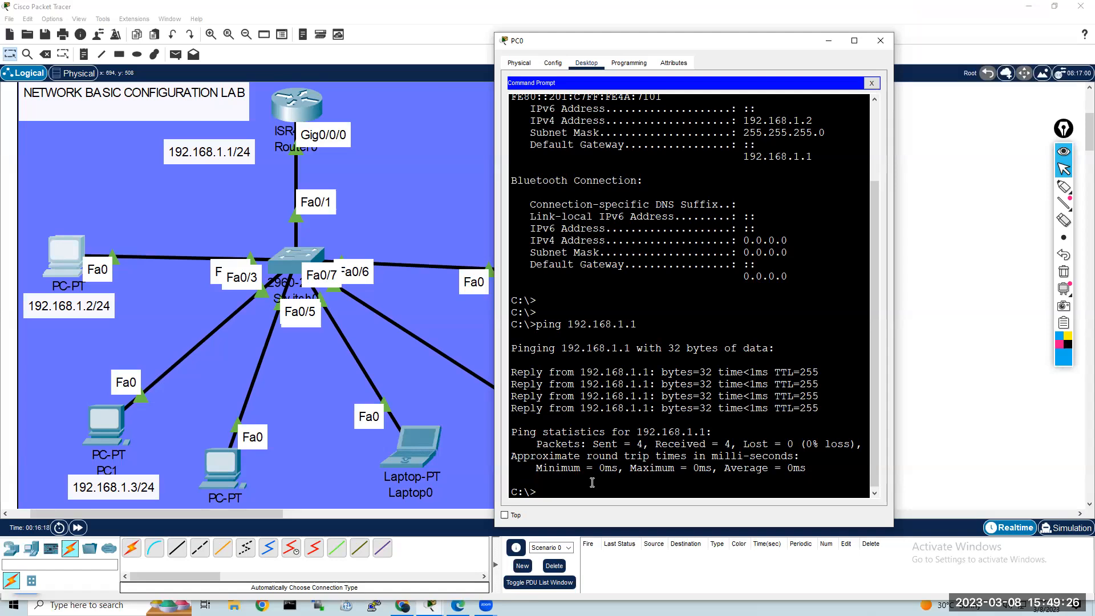
# Step: Ping Server0 at 192.168.1.100 from PC0's command prompt and close the PC0 window
pyautogui.press('Up')
pyautogui.write('0')
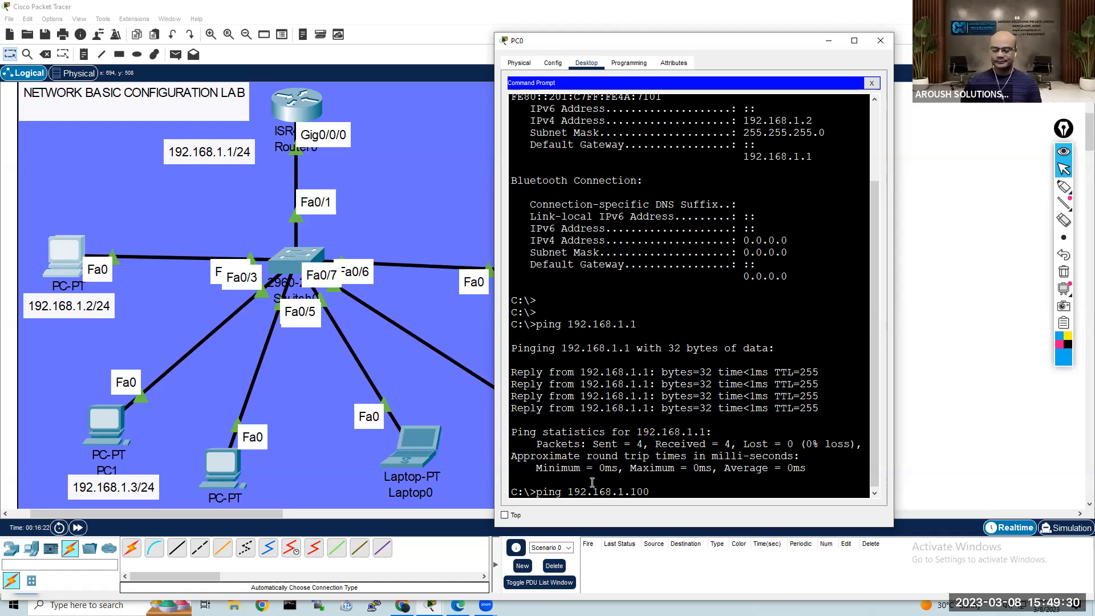
pyautogui.press('Return')
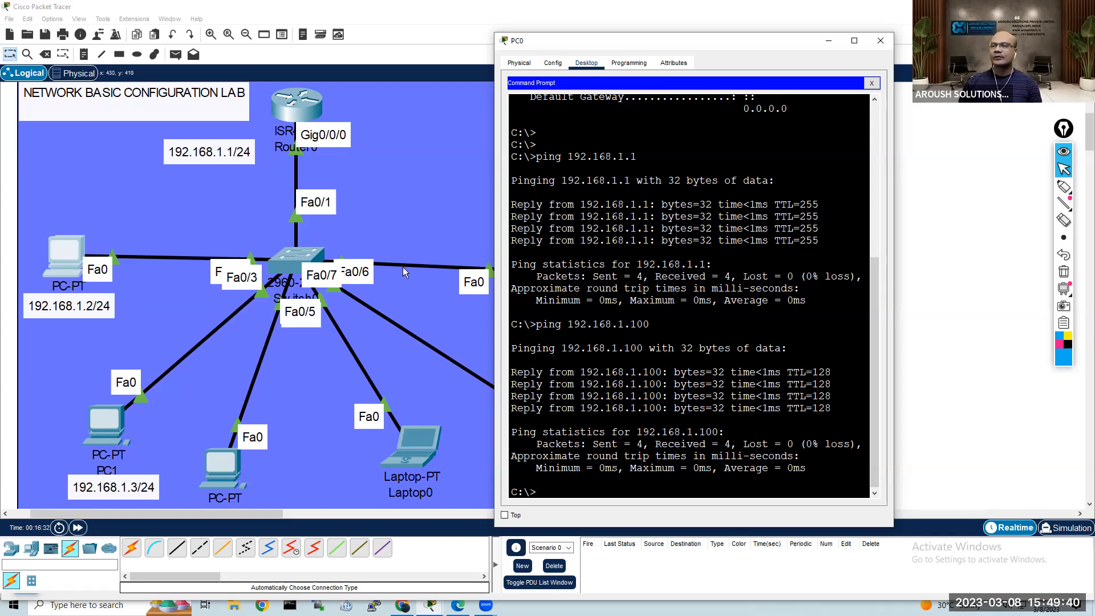
pyautogui.click(880, 41)
# Step: Open Server0's command prompt and ping PC0 at 192.168.1.2
pyautogui.click(548, 281)
pyautogui.click(544, 182)
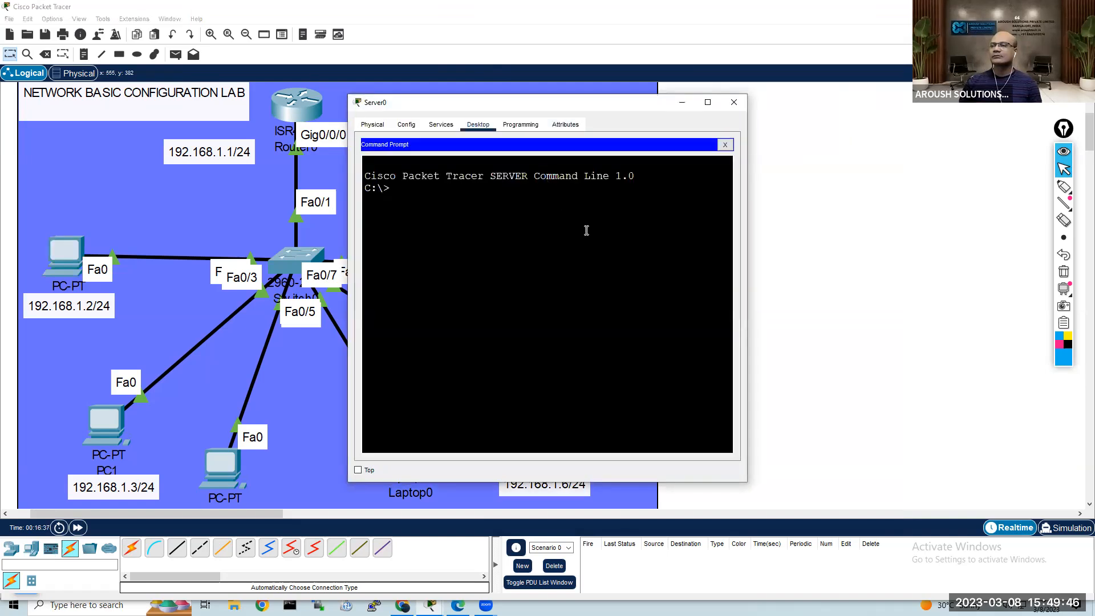
pyautogui.write('p')
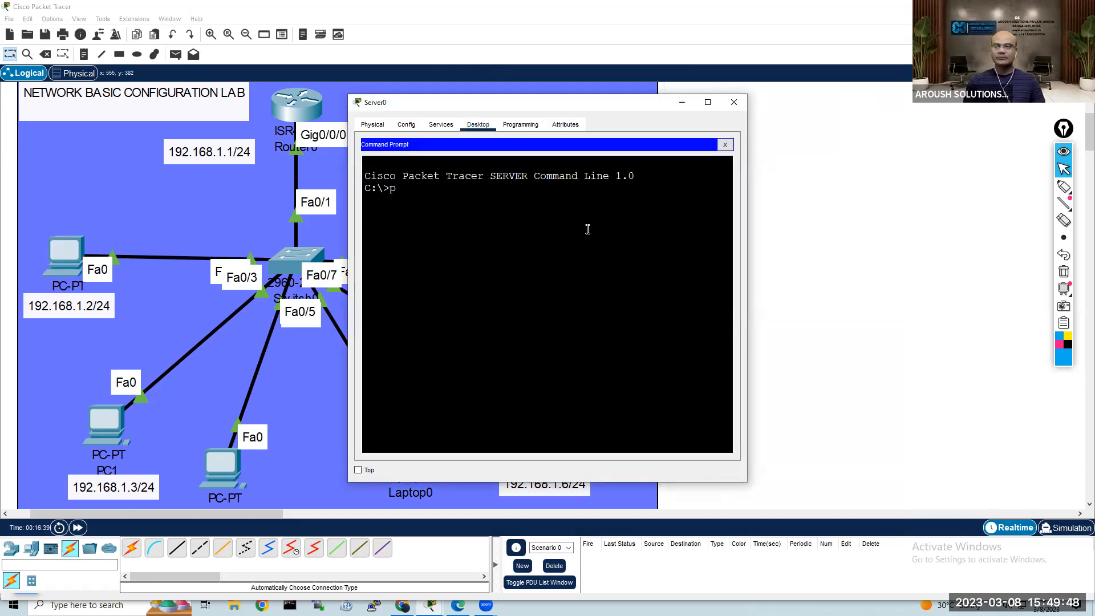
pyautogui.write('ing 192.')
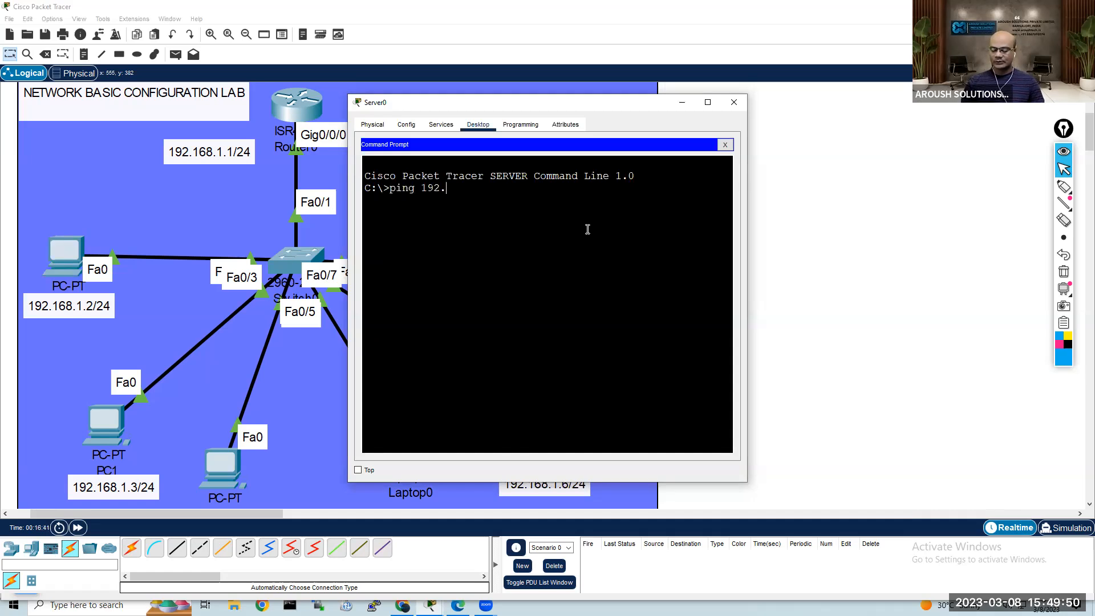
pyautogui.write('168.1.2')
pyautogui.press('Return')
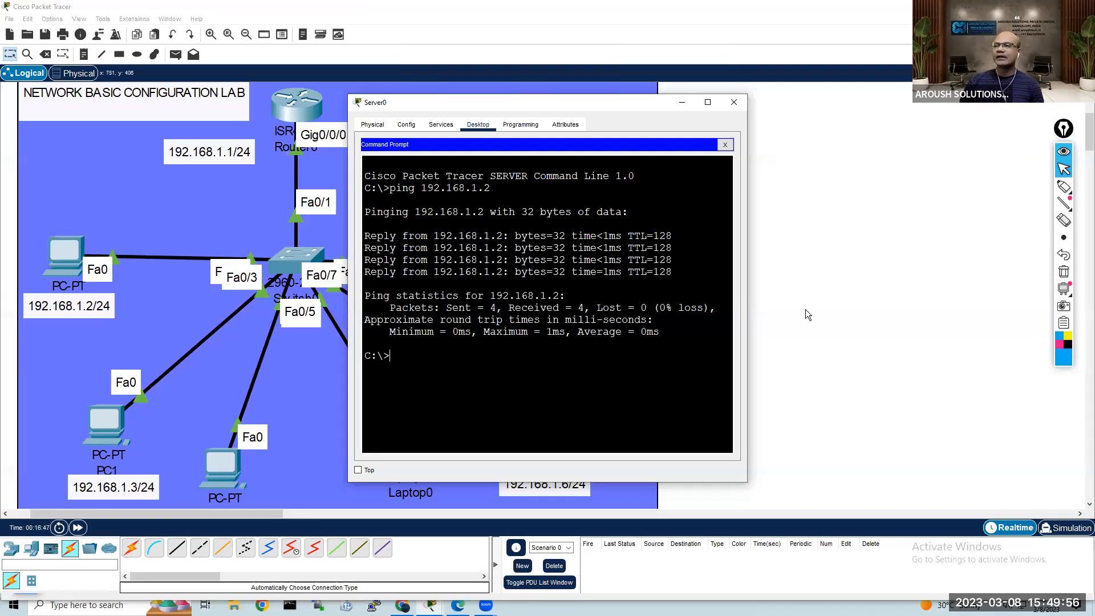
# Step: Ping 192.168.1.3 and 192.168.1.4 from Server0, running the ping to 192.168.1.4 twice
pyautogui.press('Up')
pyautogui.press('BackSpace')
pyautogui.write('3')
pyautogui.press('Return')
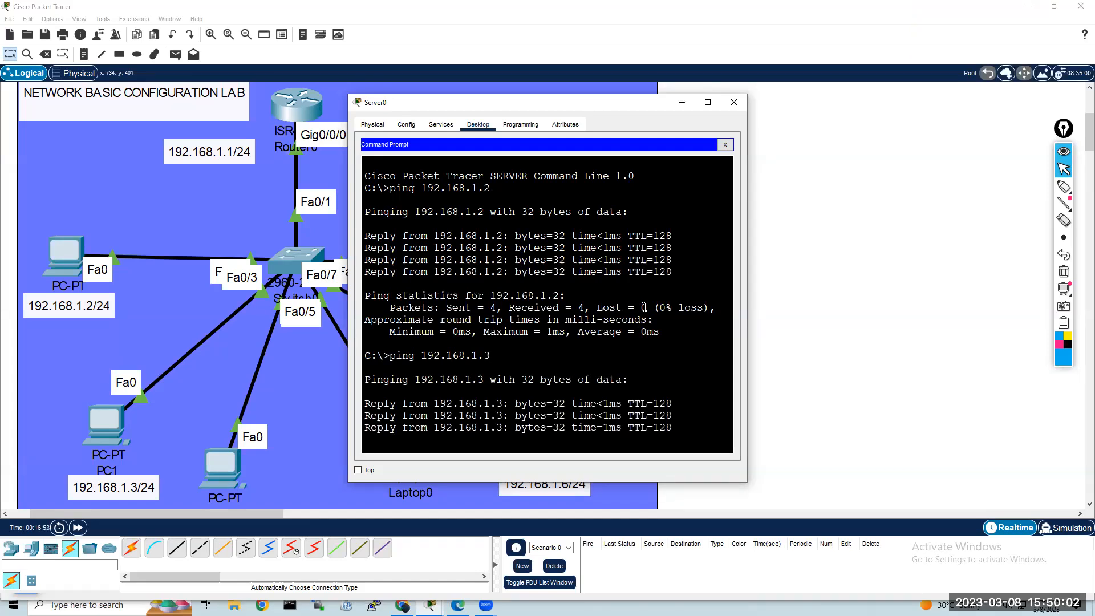
pyautogui.press('Up')
pyautogui.press('BackSpace')
pyautogui.write('4')
pyautogui.press('Return')
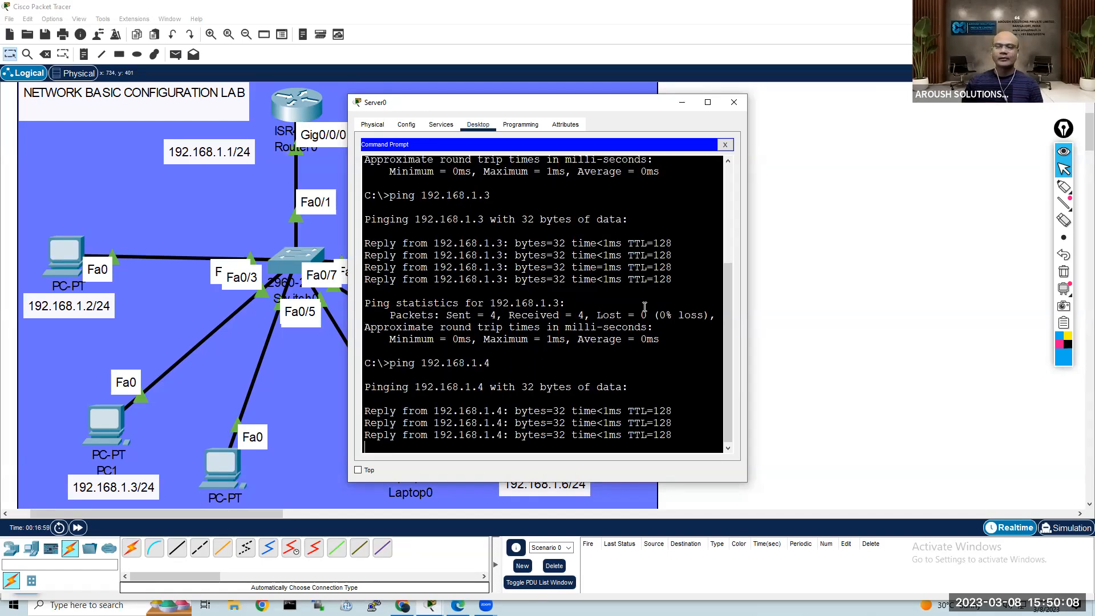
pyautogui.press('Up')
pyautogui.press('Return')
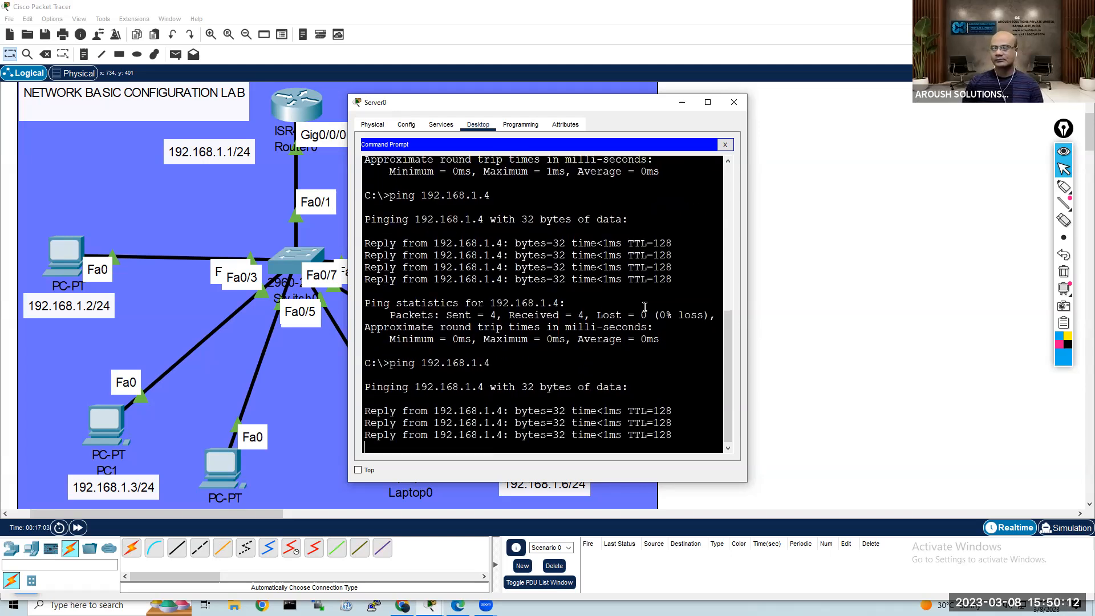
# Step: Ping 192.168.1.5 from Server0 and return to the topology by closing the Server0 window
pyautogui.press('Up')
pyautogui.press('BackSpace')
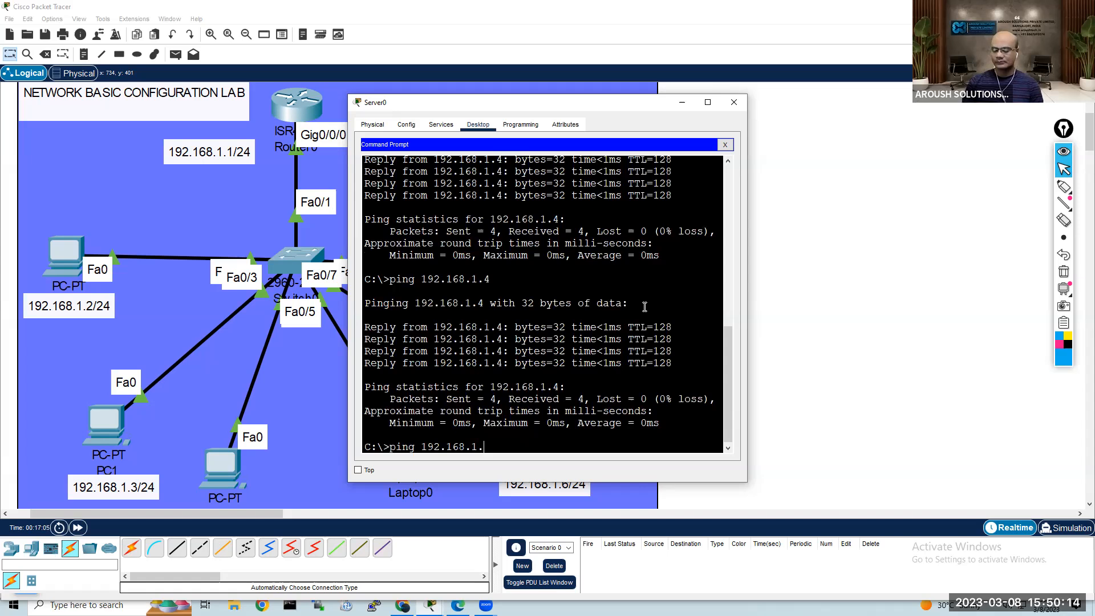
pyautogui.write('5')
pyautogui.press('Return')
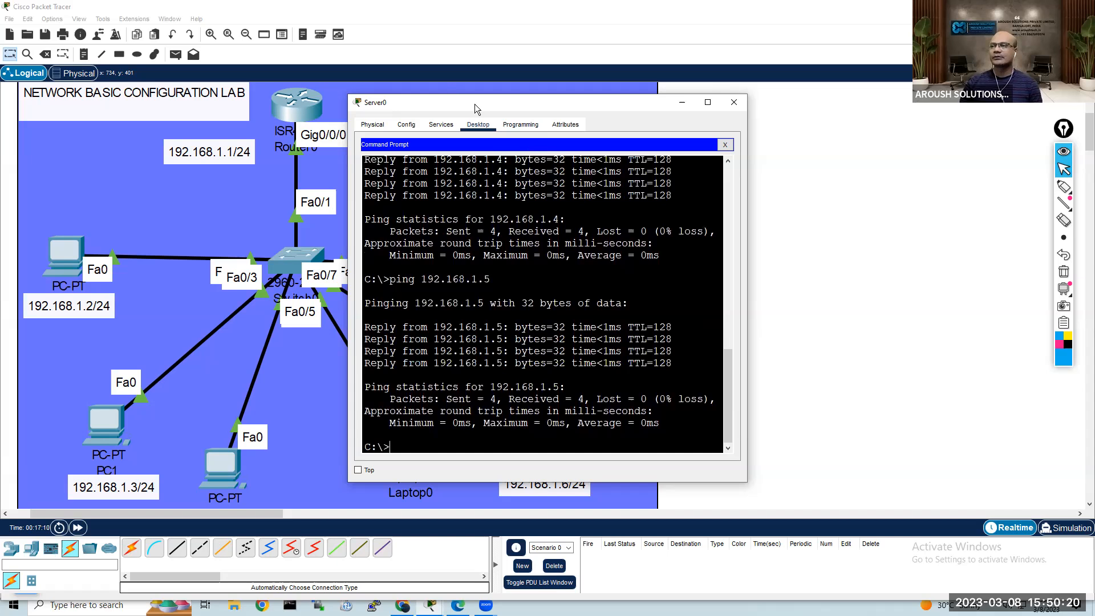
pyautogui.moveTo(475, 103); pyautogui.dragTo(641, 95)
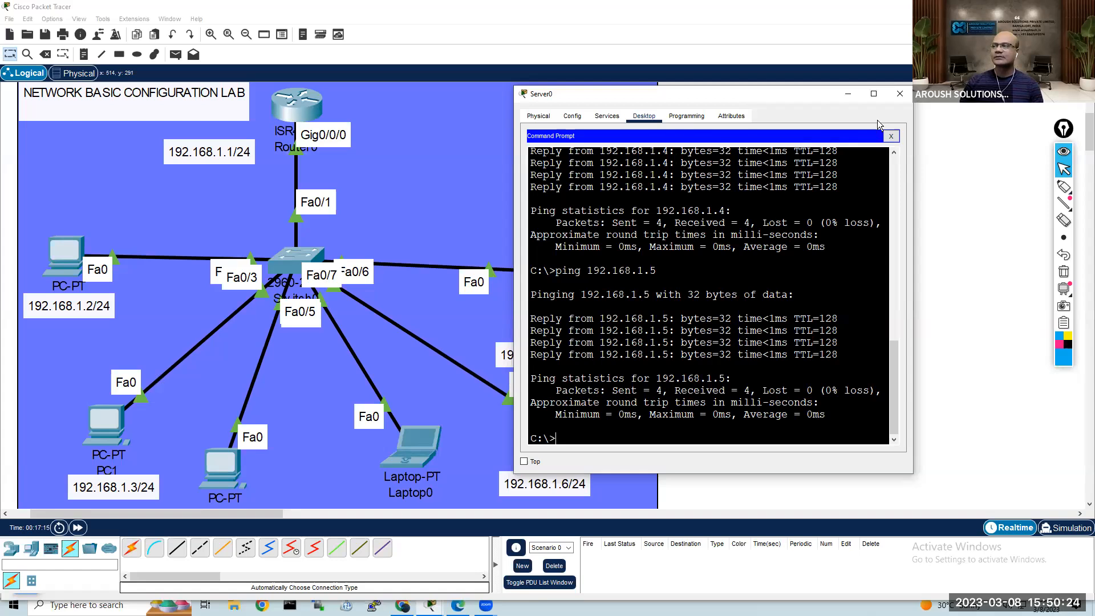
pyautogui.click(902, 95)
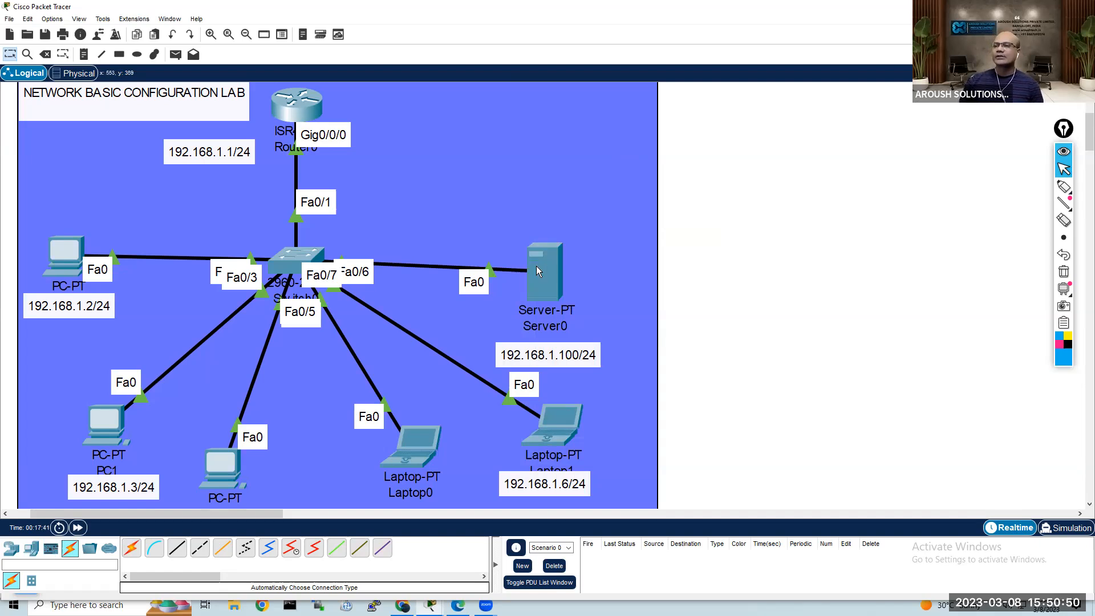
# Step: Send a simple PDU from PC0 to Router0 and widen the Type column to check the packet's protocol in the PDU list
pyautogui.click(178, 57)
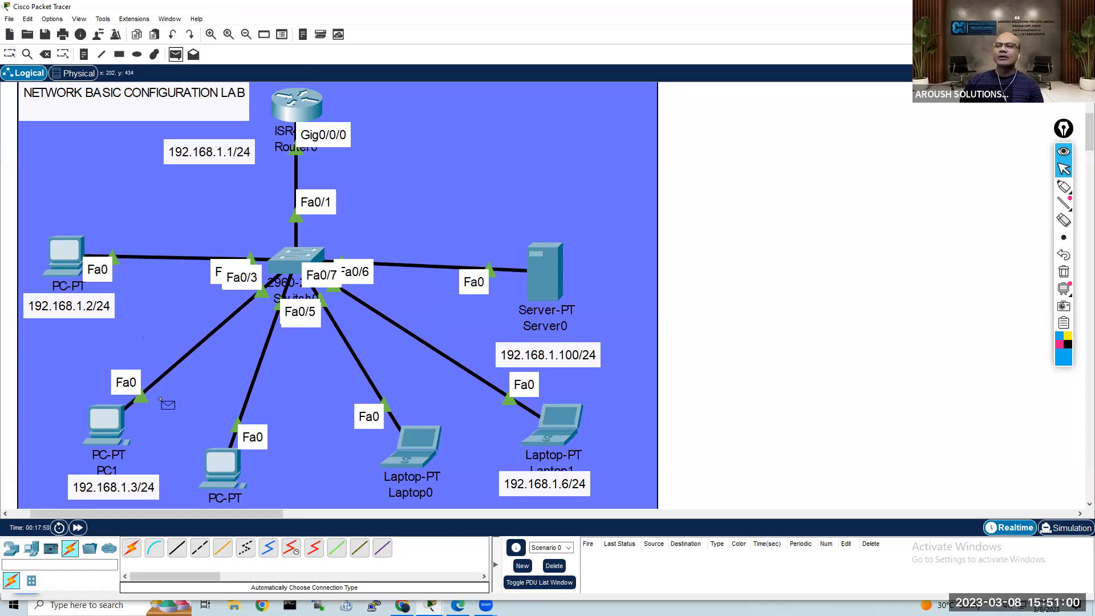
pyautogui.click(65, 255)
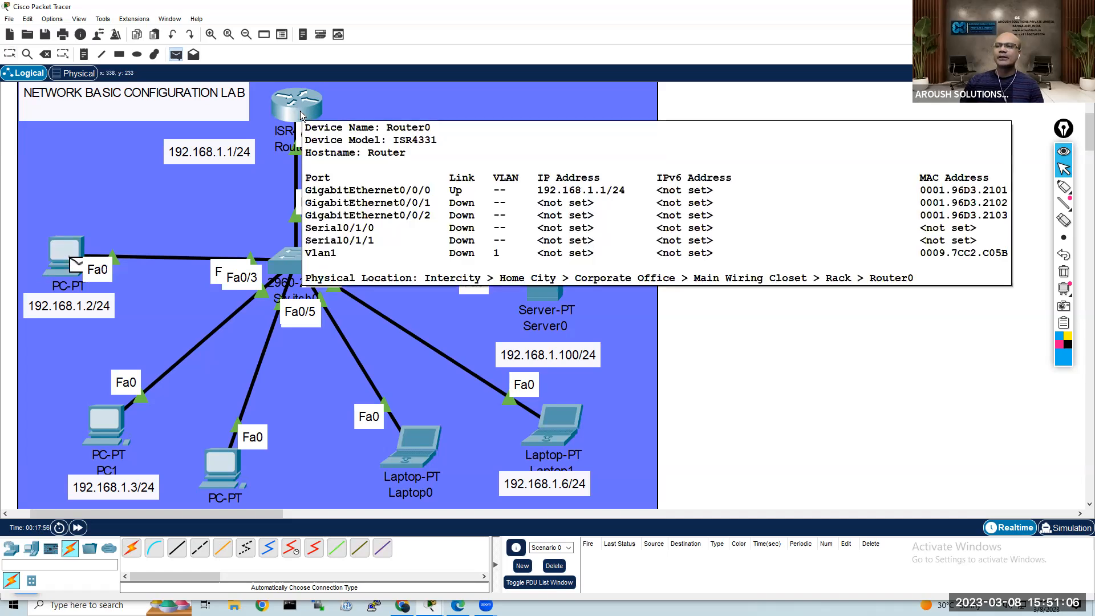
pyautogui.click(300, 111)
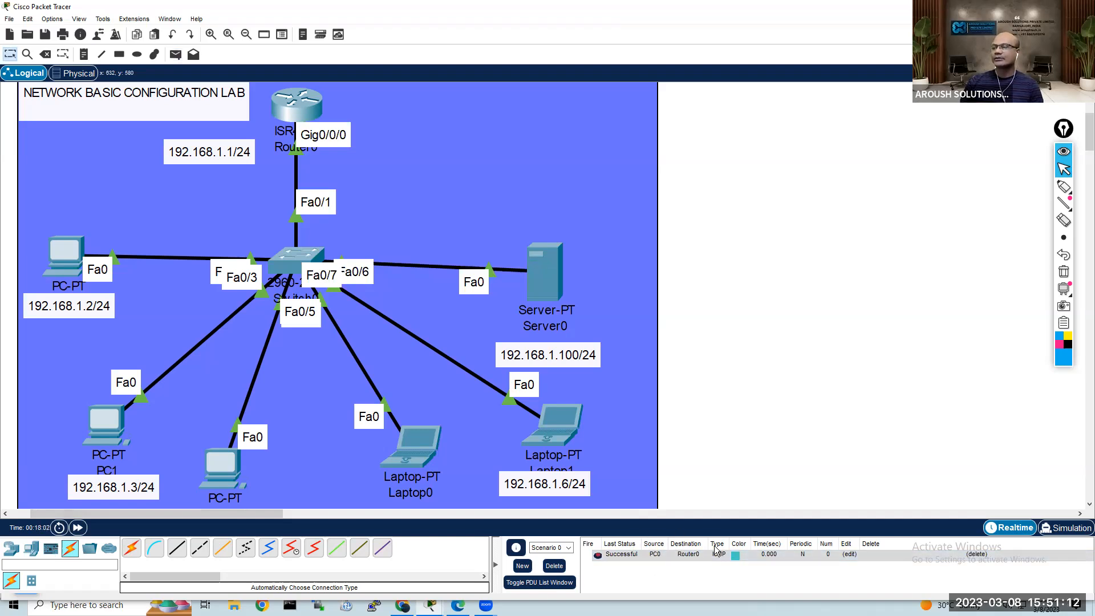
pyautogui.click(677, 556)
pyautogui.moveTo(732, 546); pyautogui.dragTo(764, 546)
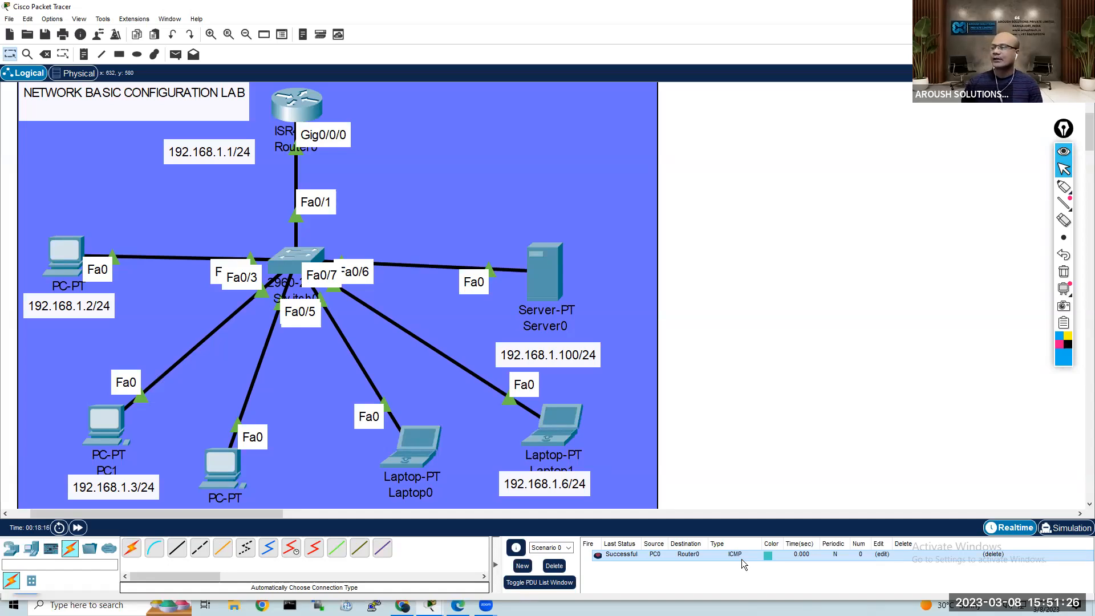
# Step: Run the PDU in simulation mode as far as Switch0 and examine its inbound and outbound Layer 2 details there
pyautogui.click(1044, 536)
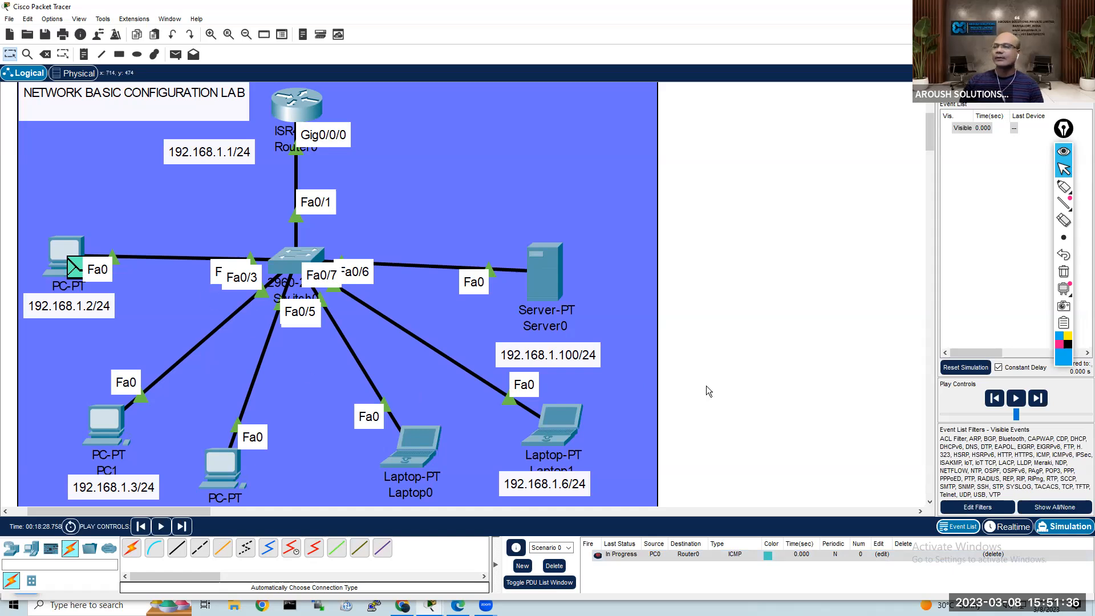
pyautogui.click(1016, 398)
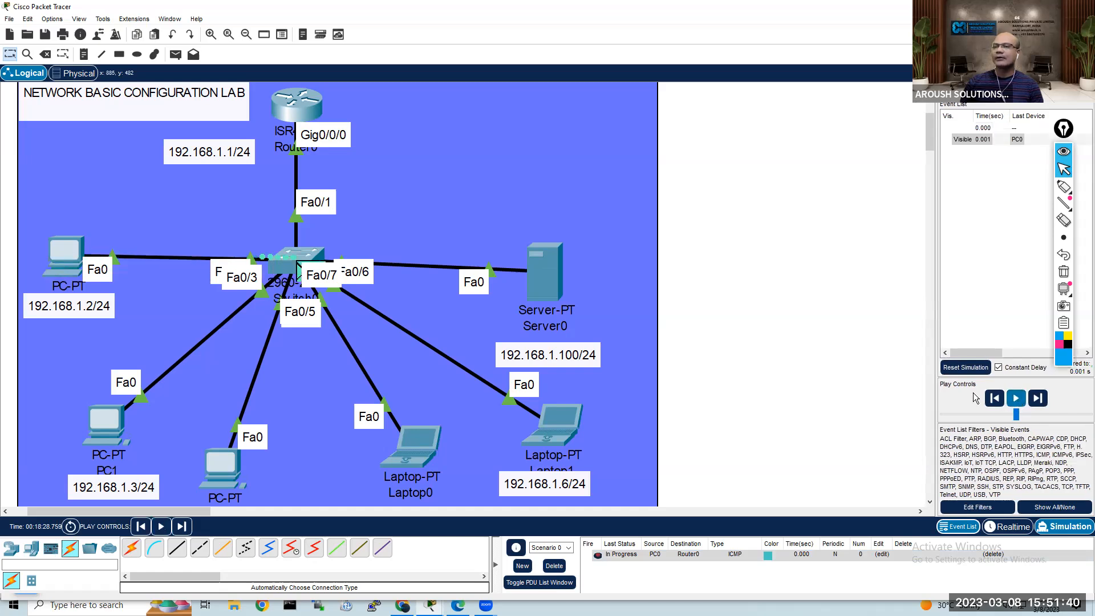
pyautogui.click(299, 273)
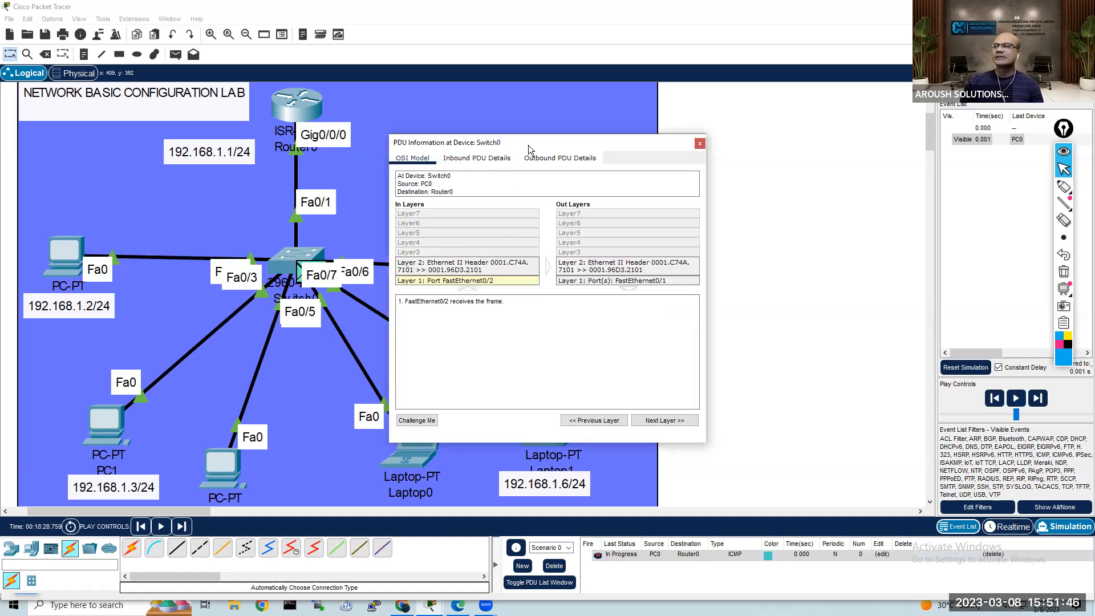
pyautogui.moveTo(528, 145); pyautogui.dragTo(662, 94)
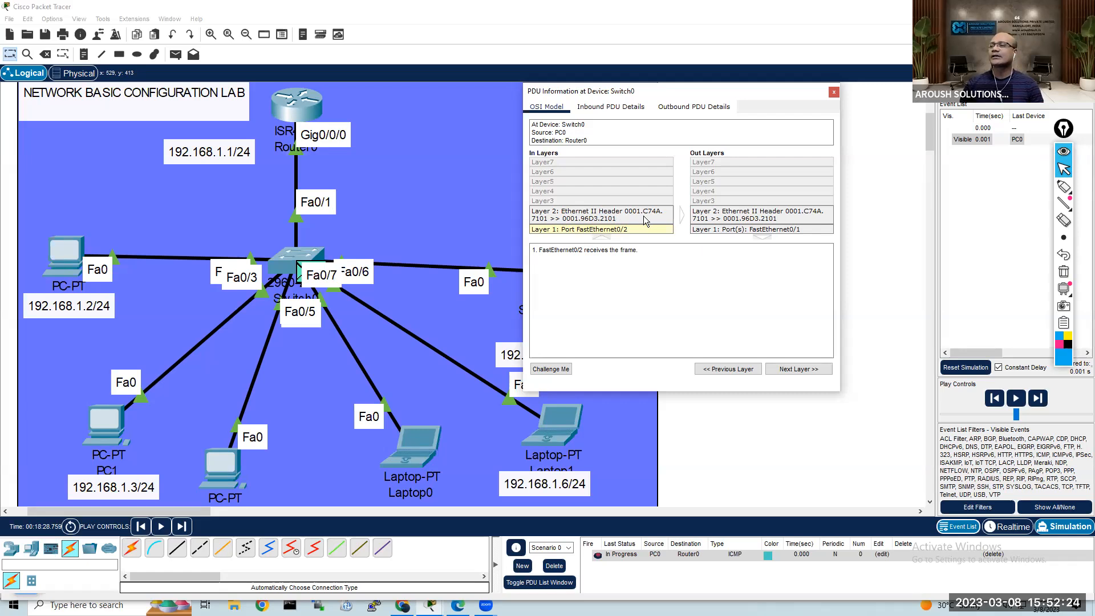
pyautogui.click(662, 216)
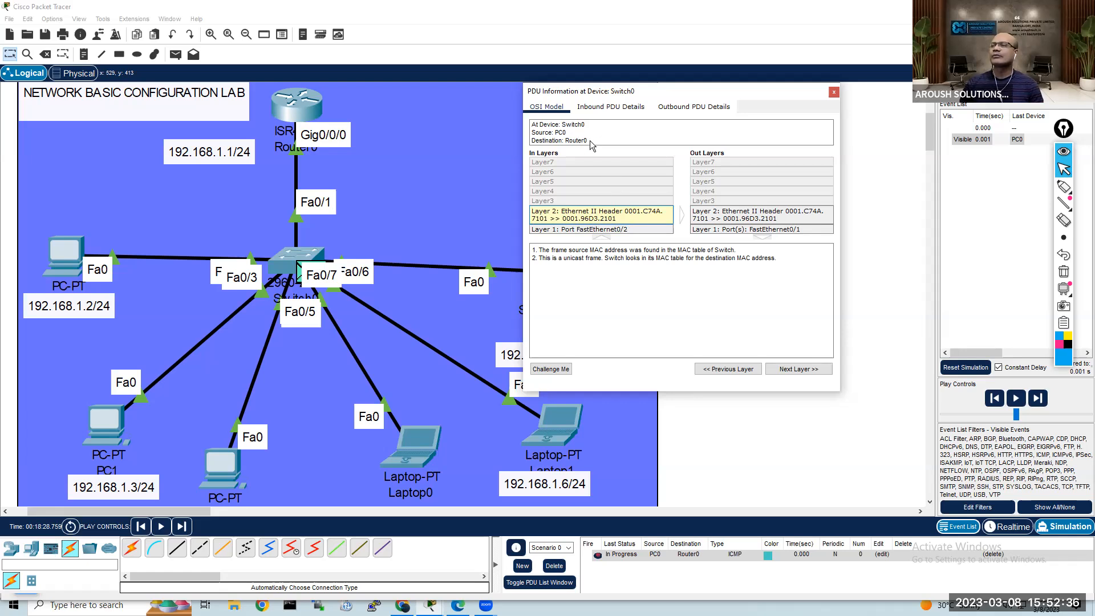
pyautogui.click(793, 376)
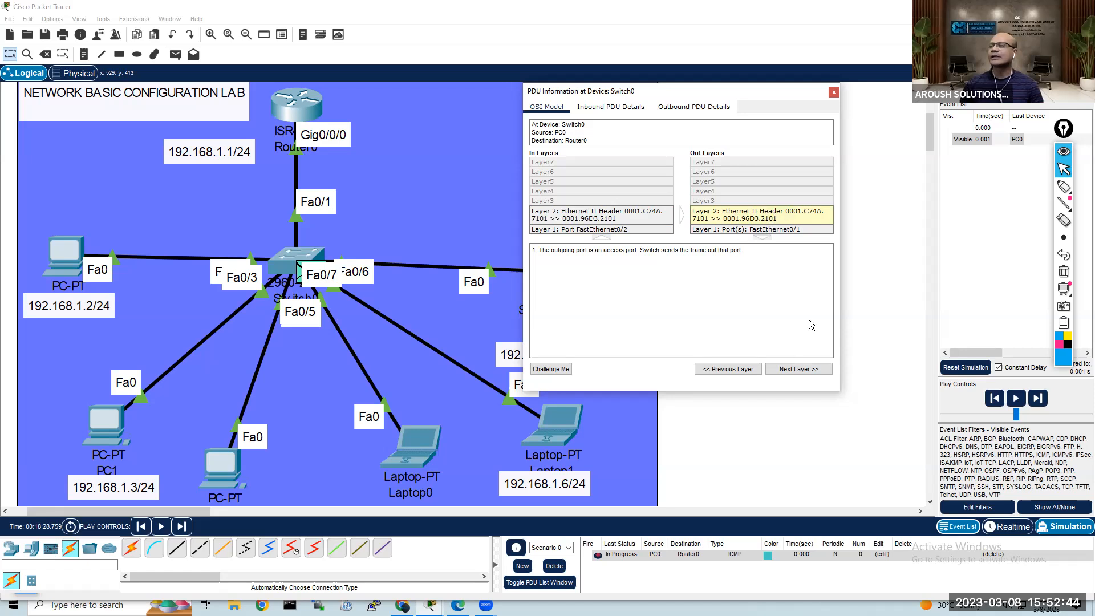
pyautogui.click(834, 93)
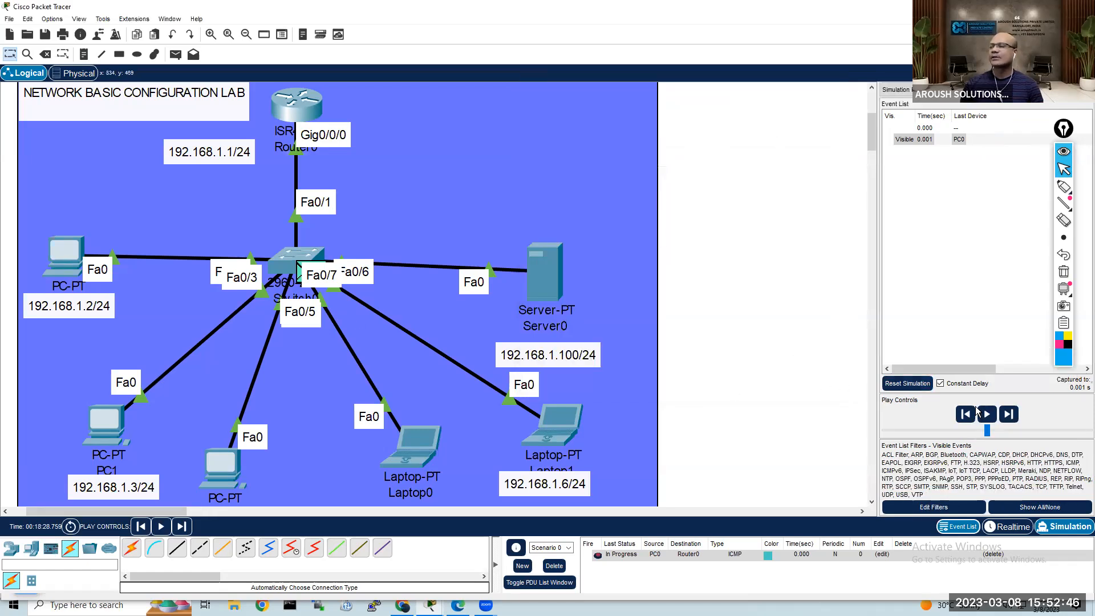
# Step: Advance the simulated PDU to Router0 and examine its inbound Layer 3 and outbound Layer 2 processing there
pyautogui.click(988, 414)
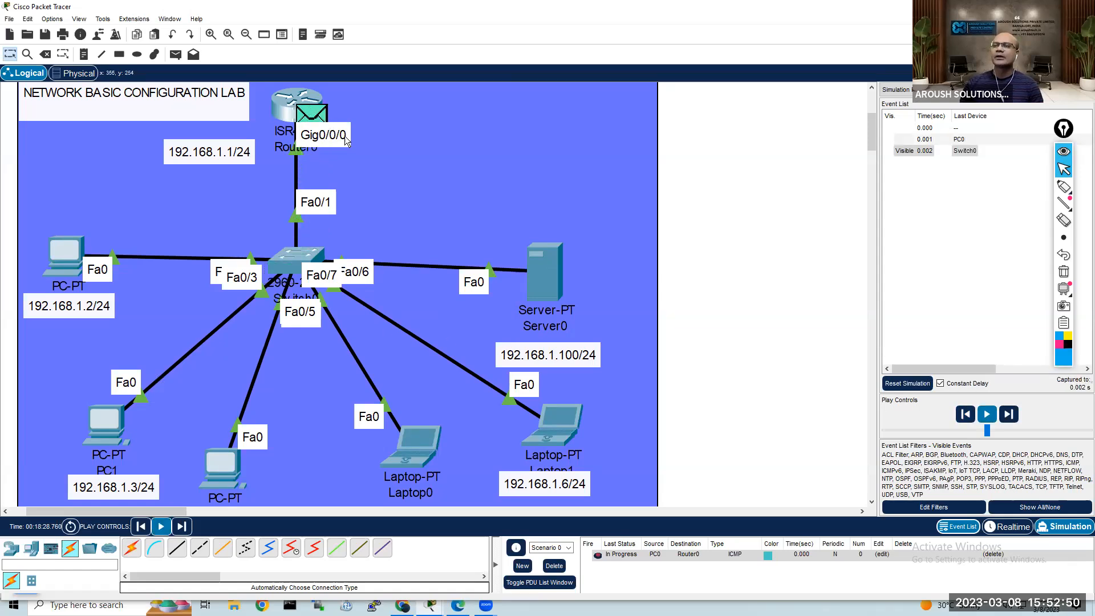
pyautogui.click(315, 118)
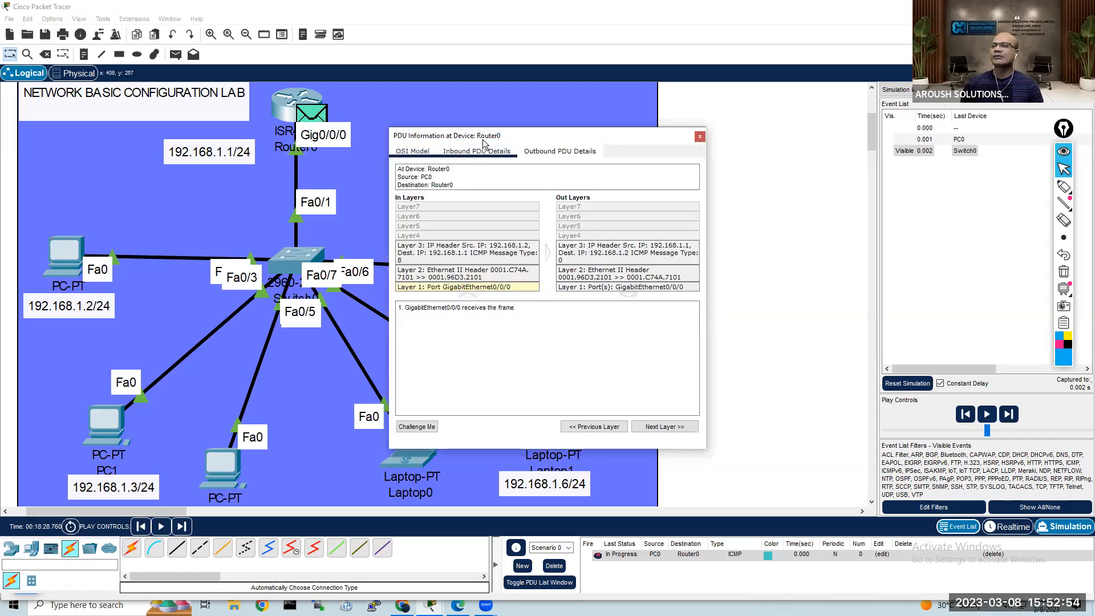
pyautogui.moveTo(517, 141); pyautogui.dragTo(637, 104)
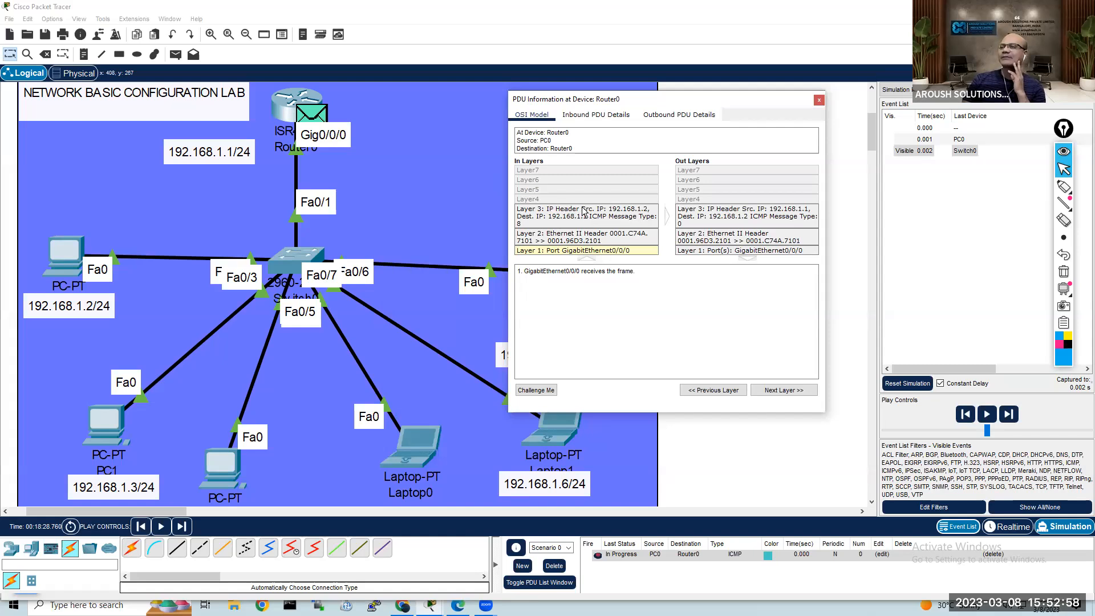
pyautogui.click(609, 214)
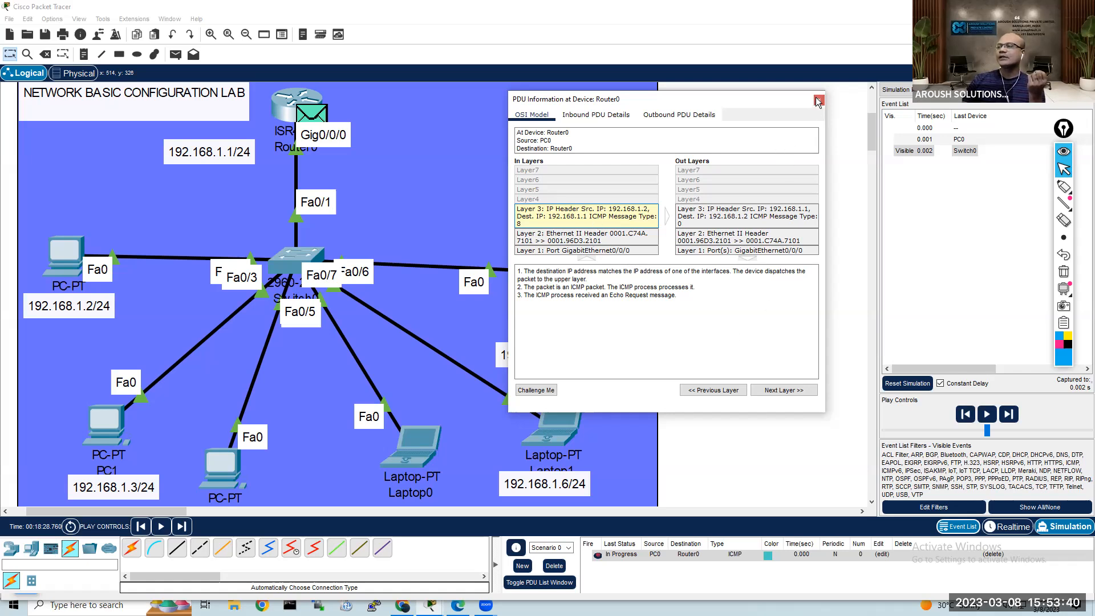
pyautogui.click(785, 392)
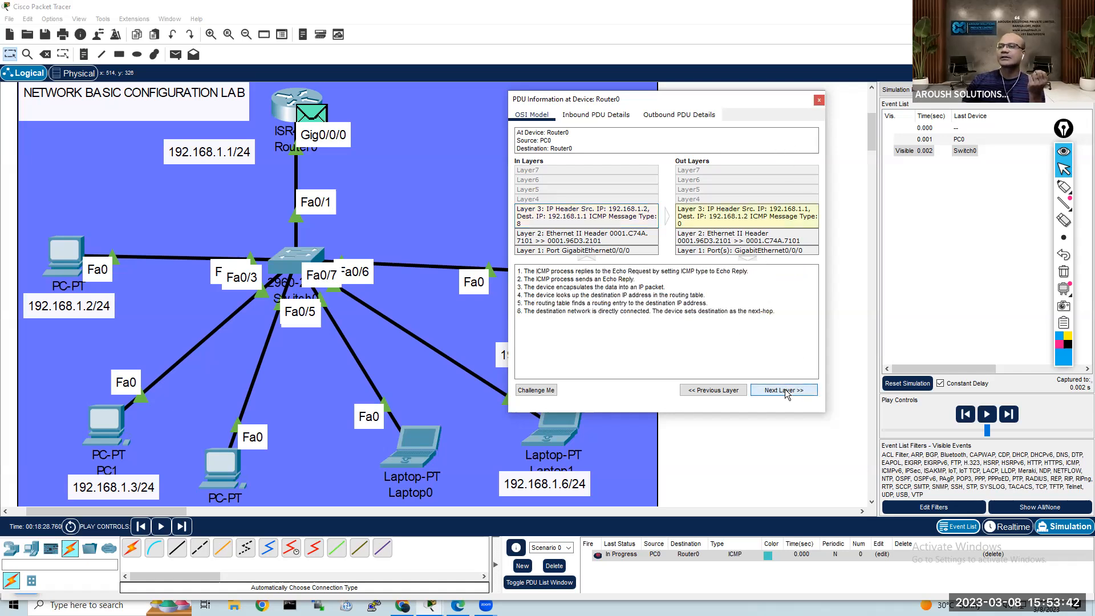
pyautogui.click(819, 100)
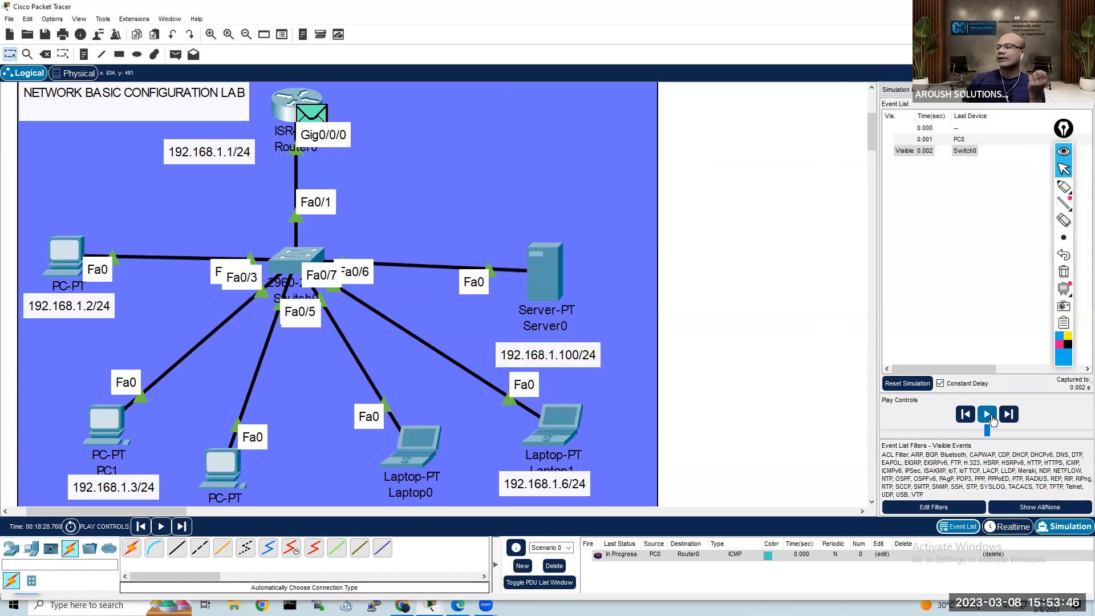
# Step: Run the simulation until the reply reaches PC0 and examine the PDU's inbound OSI layers there
pyautogui.click(987, 415)
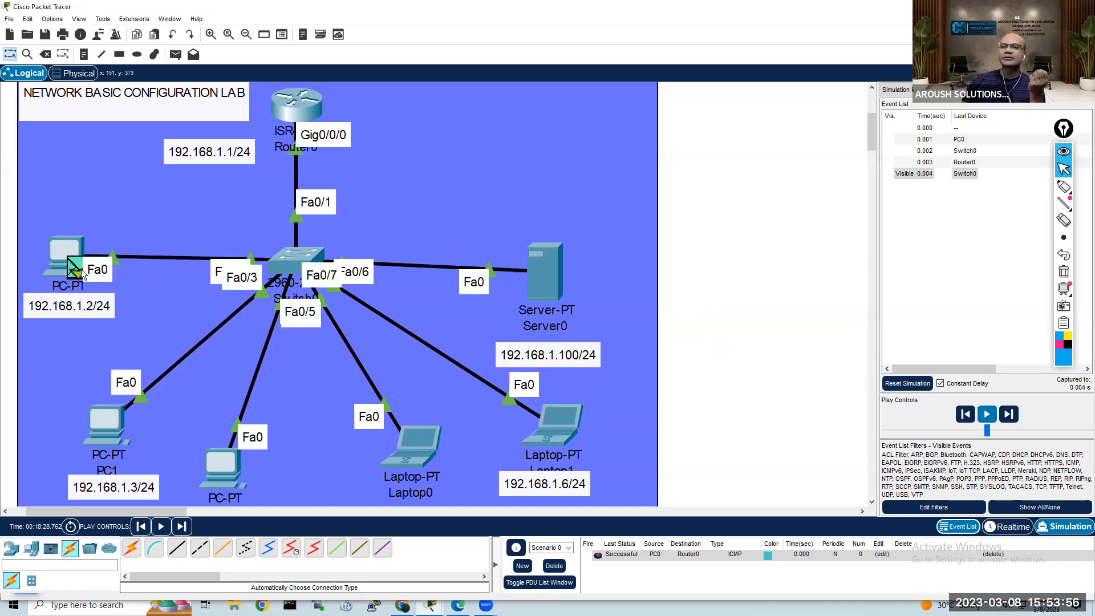
pyautogui.click(74, 268)
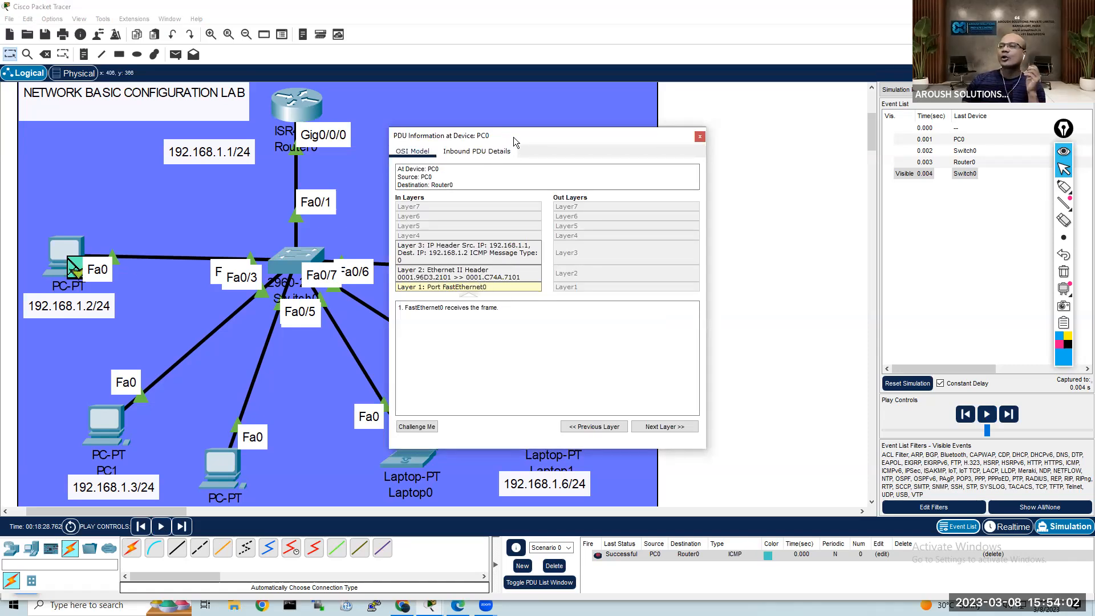
pyautogui.moveTo(573, 132); pyautogui.dragTo(635, 114)
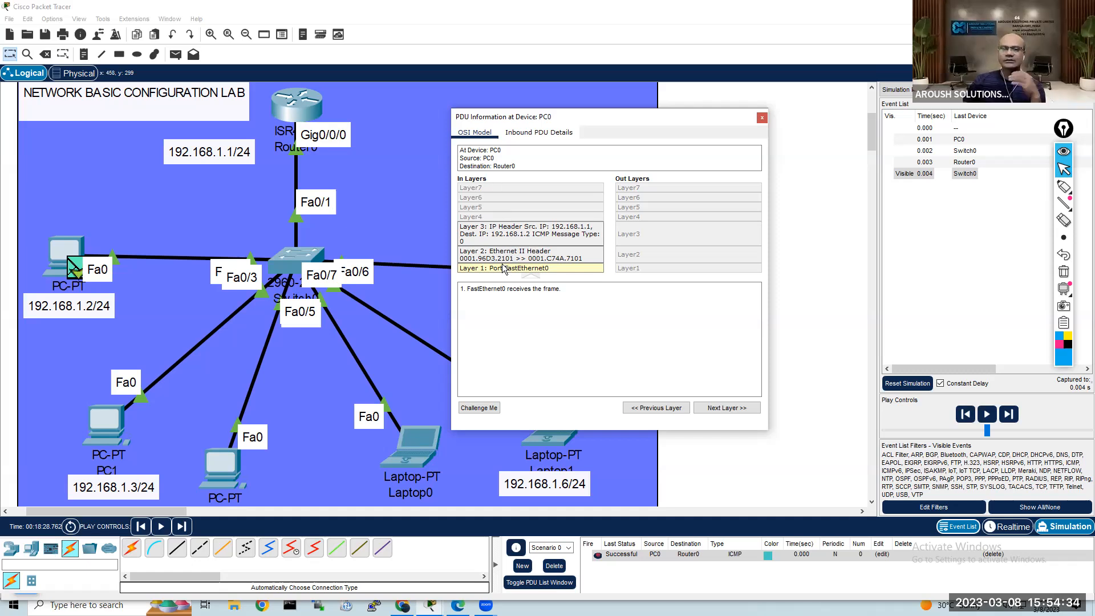
pyautogui.click(762, 118)
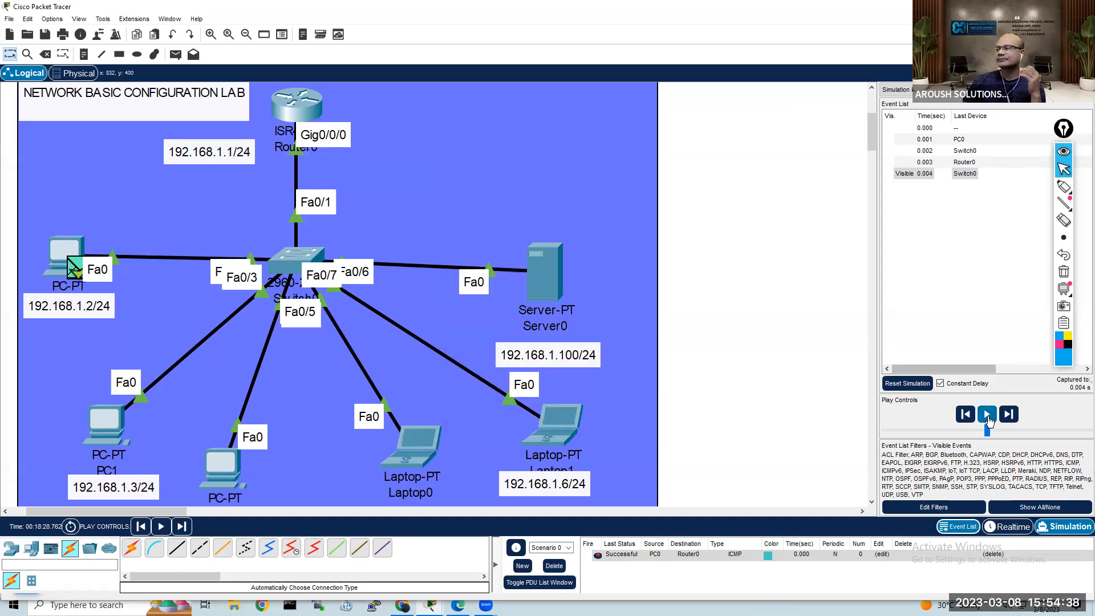
# Step: Continue the simulation to the next event, inspect the outbound PDU at Switch0, and return to Realtime mode
pyautogui.click(987, 415)
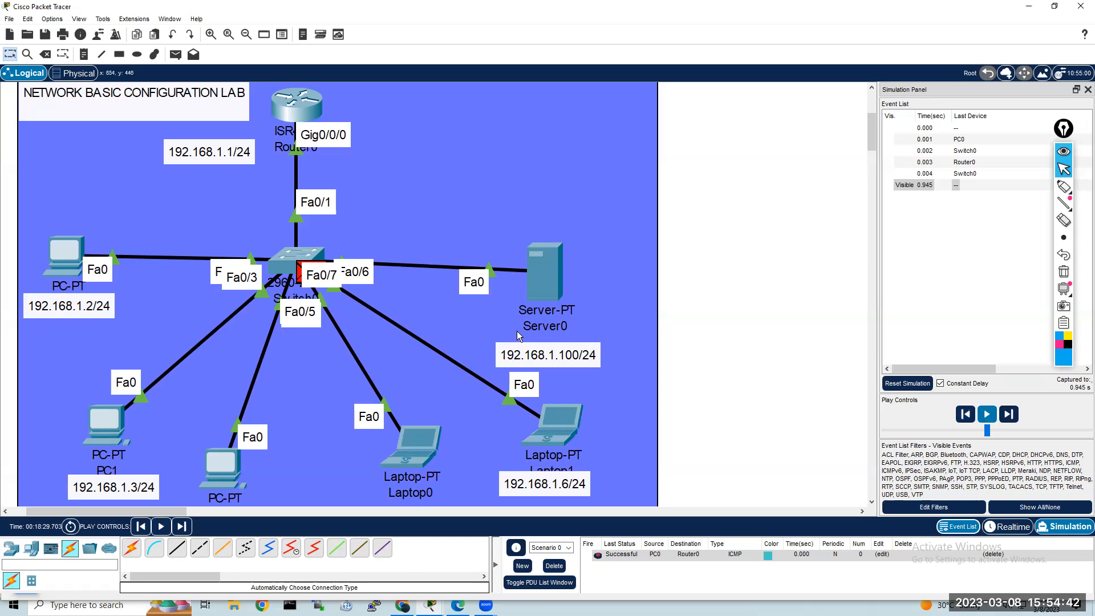
pyautogui.click(298, 279)
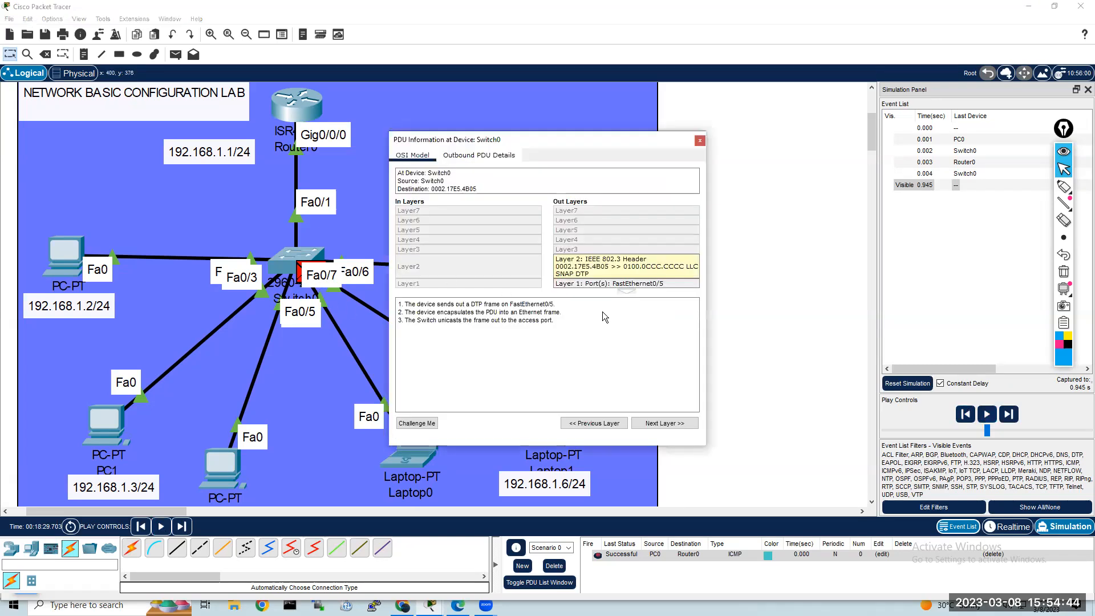
pyautogui.click(700, 141)
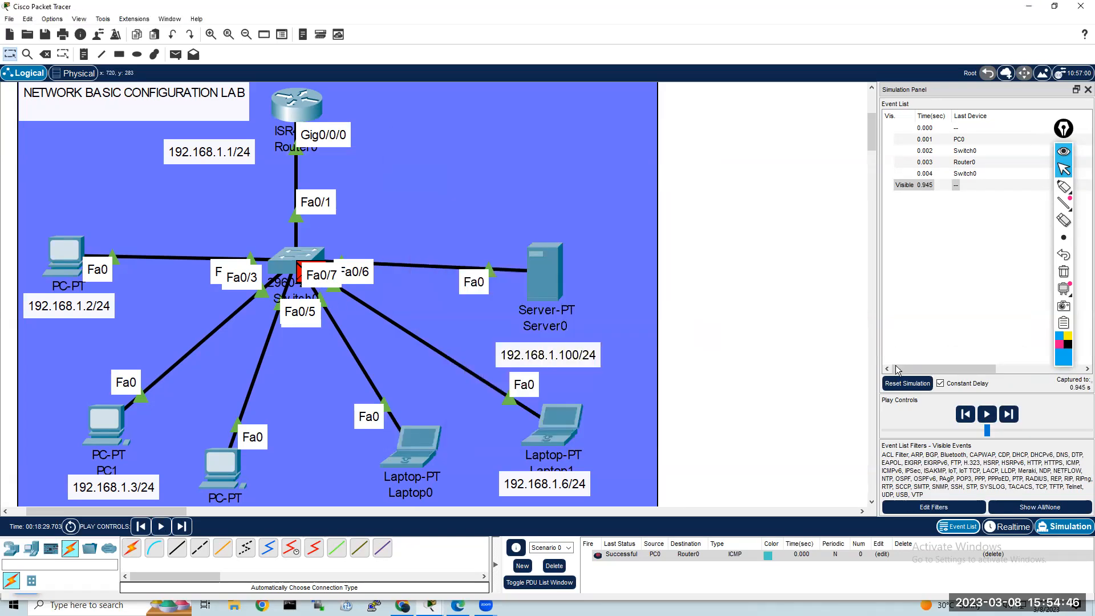
pyautogui.click(1008, 527)
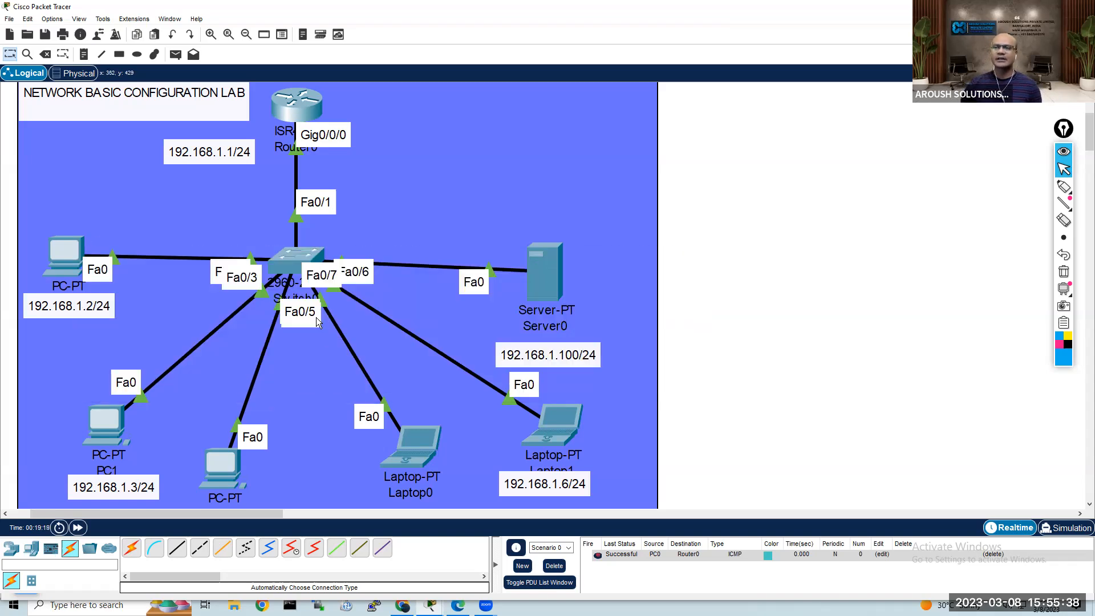
# Step: Open PC0's IP configuration and examine its static IPv4 settings and the DHCP option
pyautogui.click(74, 256)
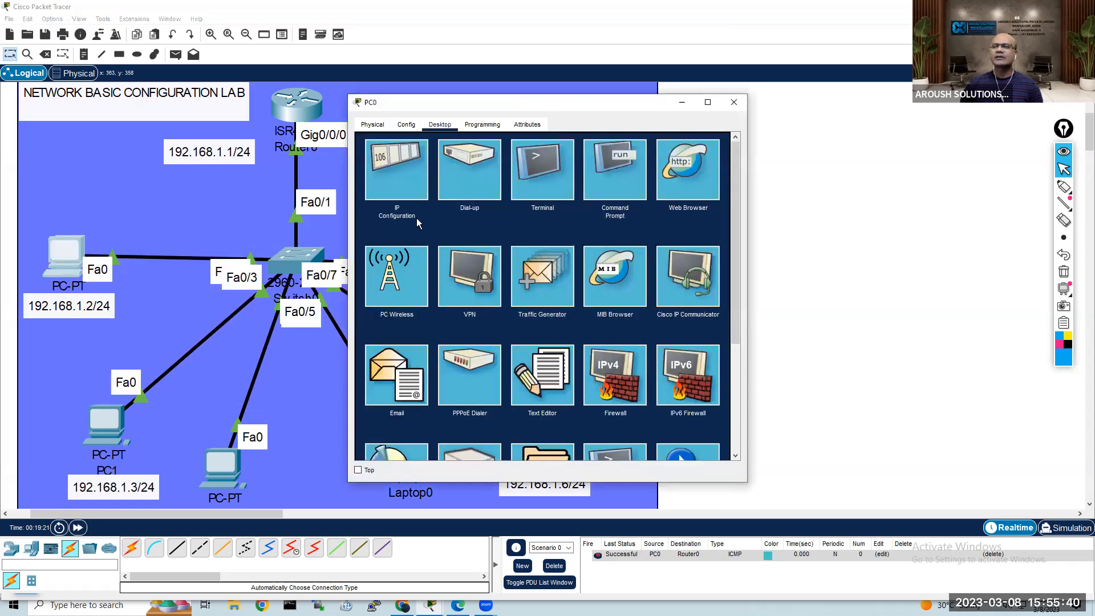
pyautogui.moveTo(492, 108); pyautogui.dragTo(608, 95)
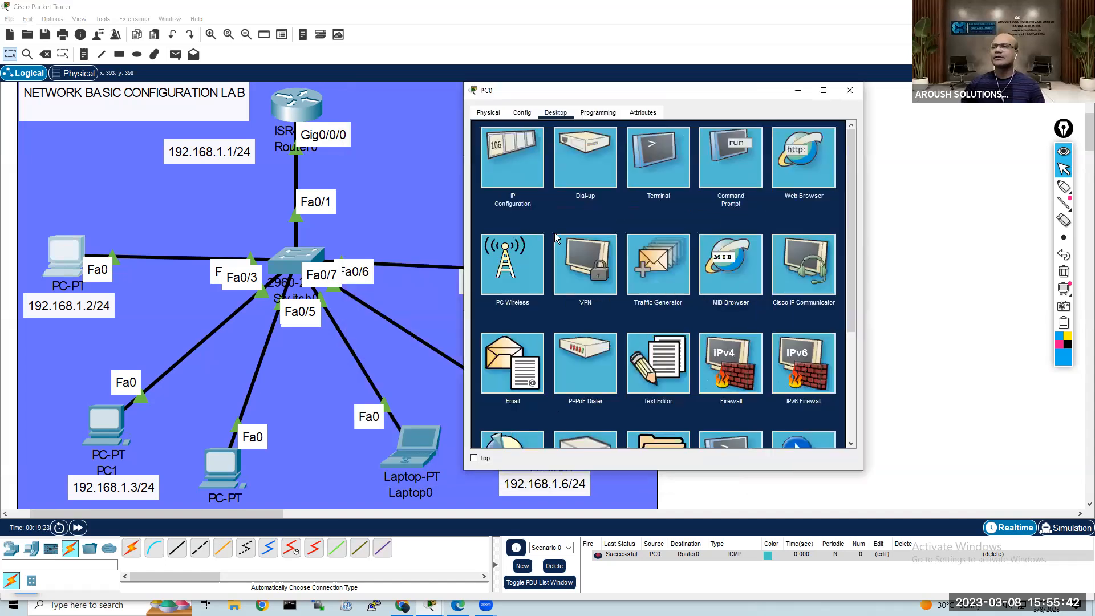
pyautogui.click(519, 166)
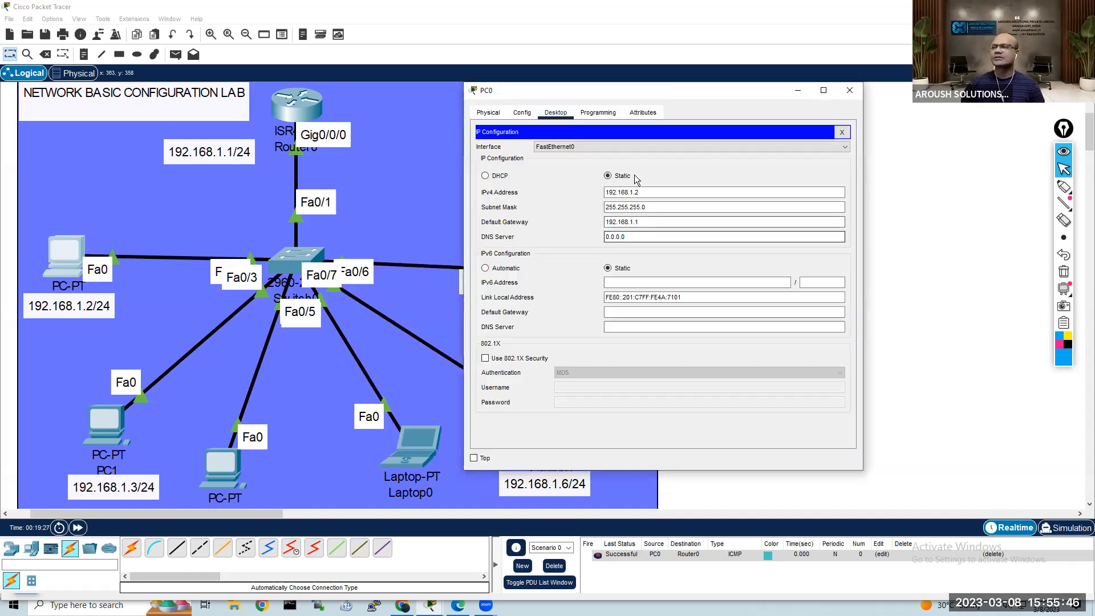
pyautogui.click(630, 193)
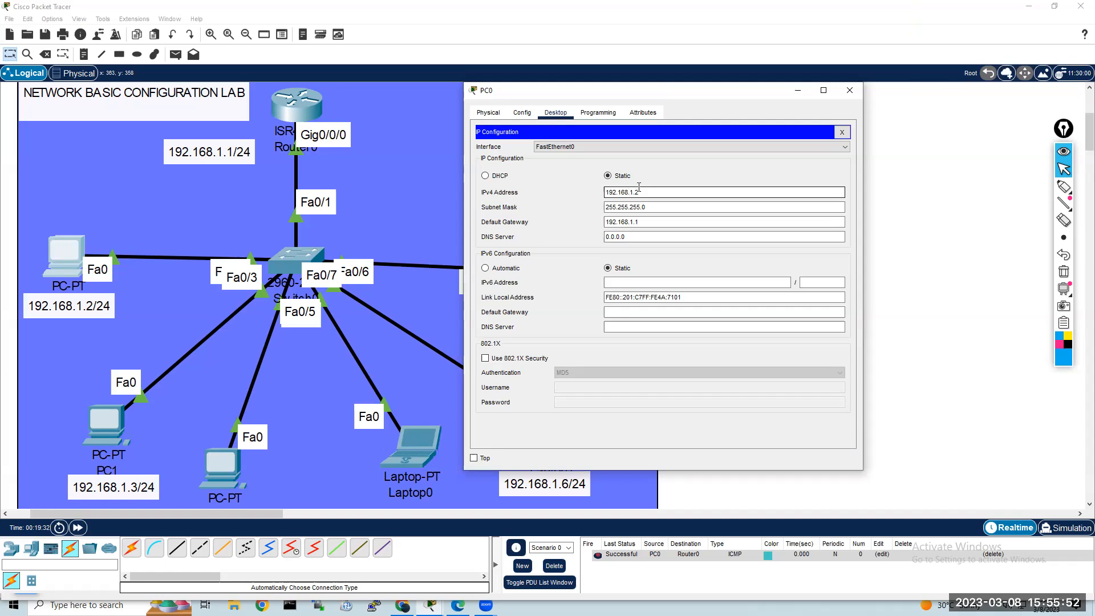
pyautogui.click(485, 175)
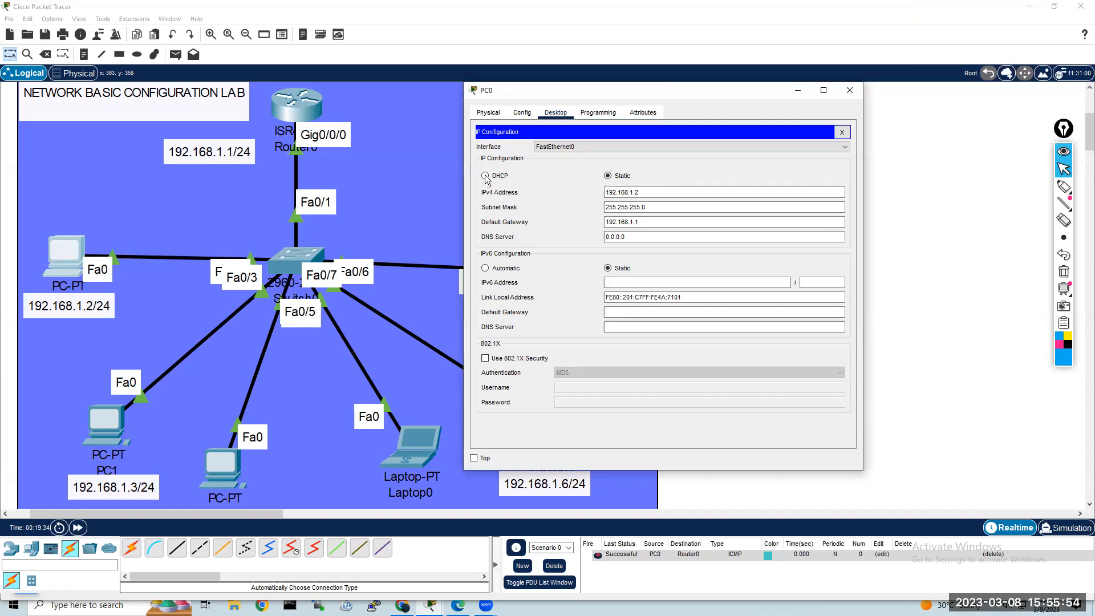
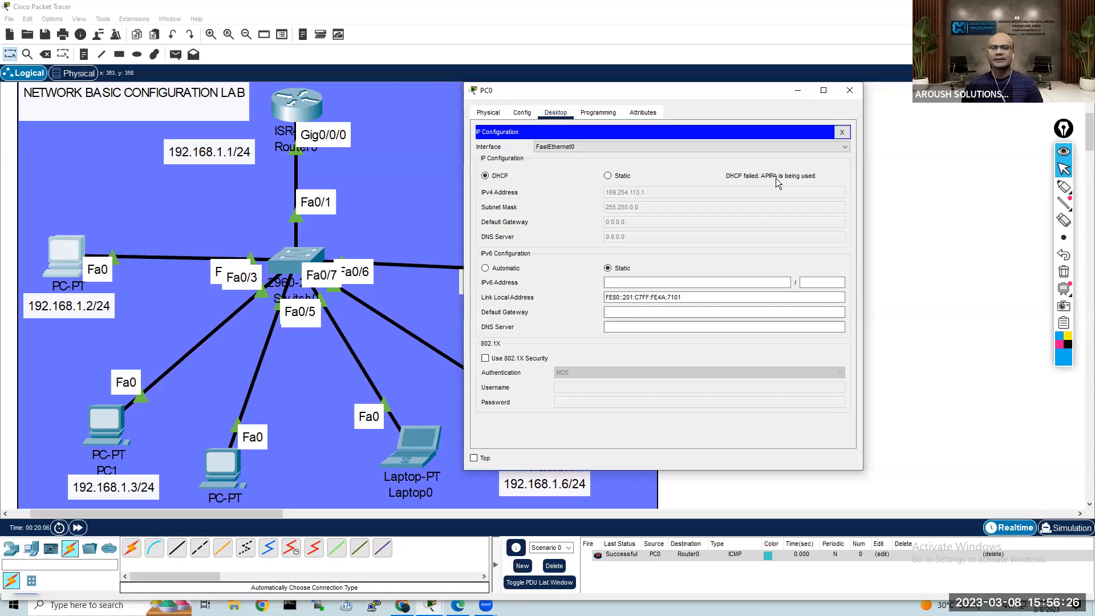
pyautogui.press('super+r')
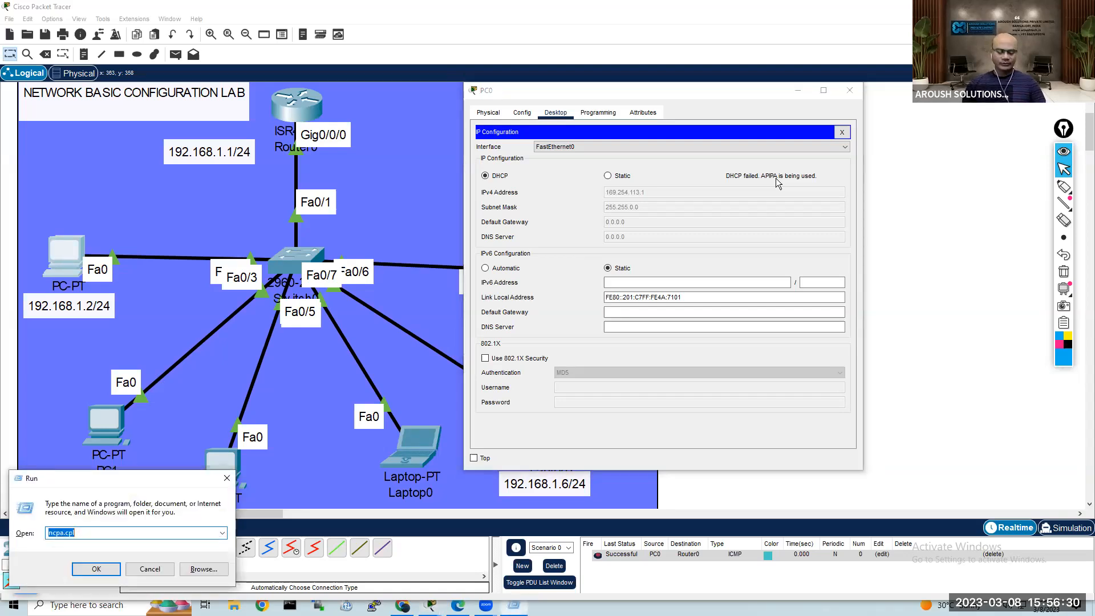
pyautogui.write('cmd')
pyautogui.press('Return')
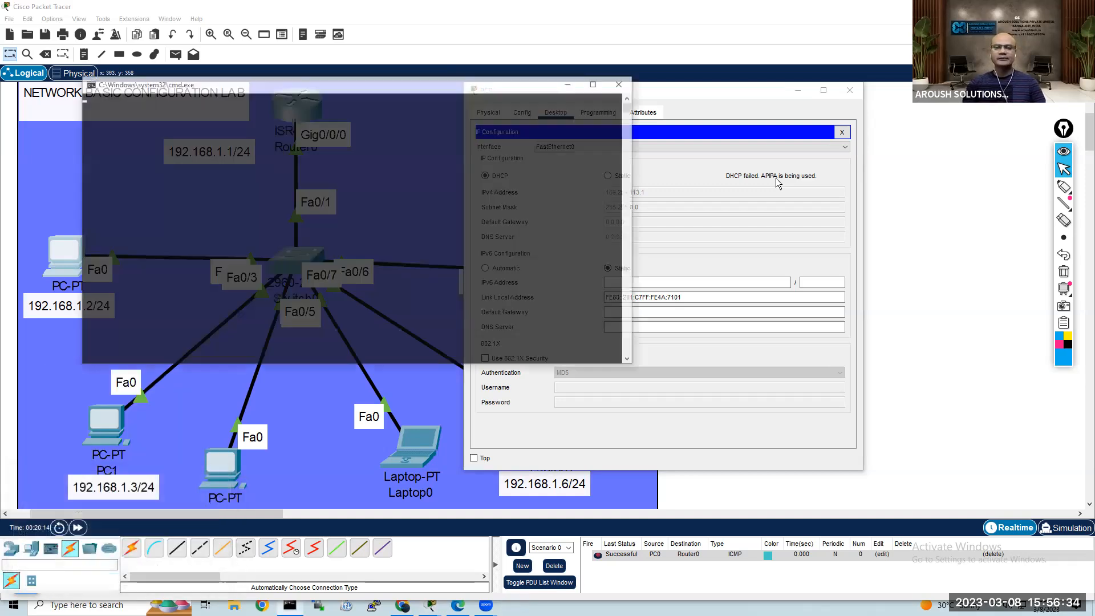
pyautogui.write('ping ww')
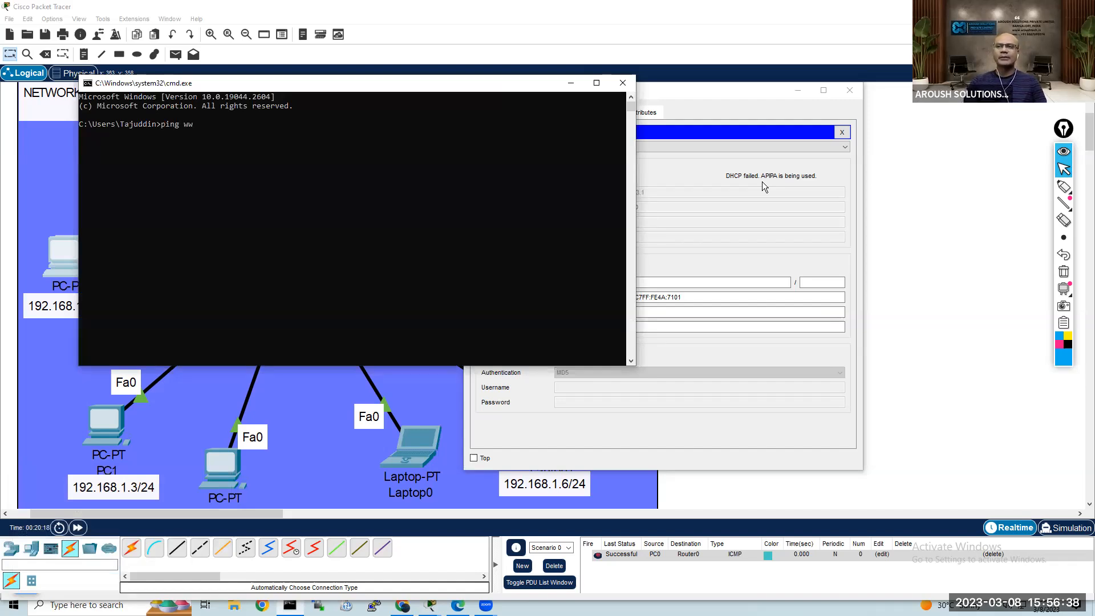
pyautogui.write('w.google.com')
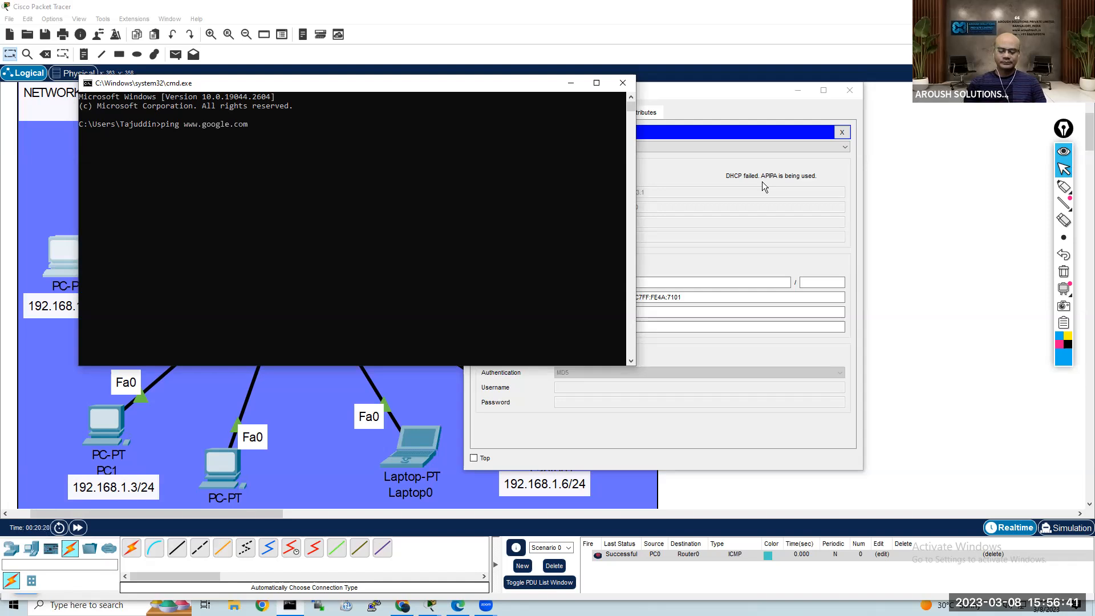
pyautogui.press('Return')
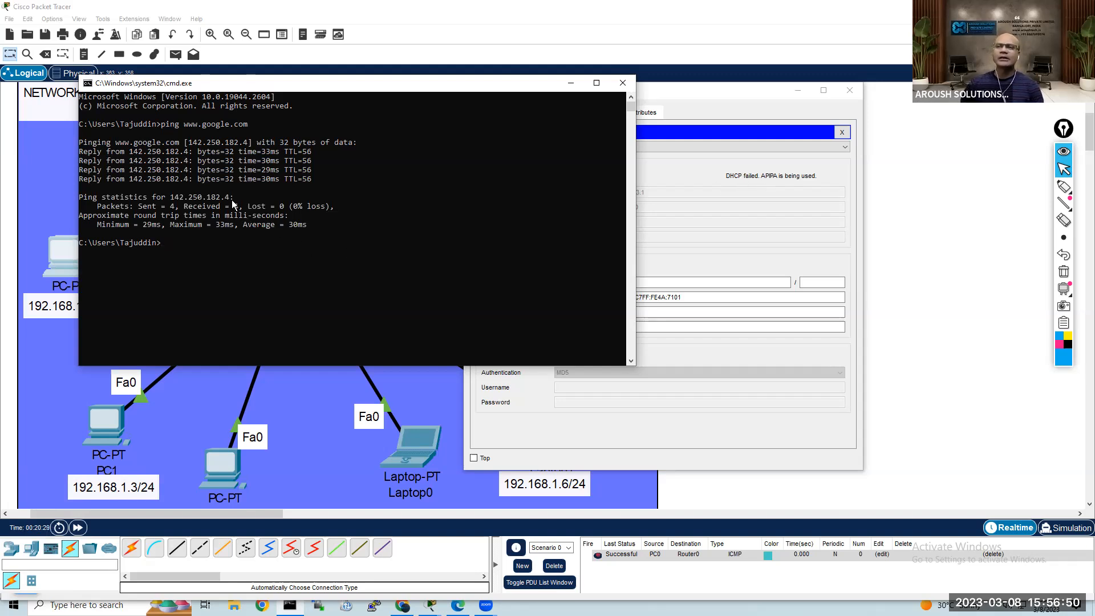
pyautogui.moveTo(231, 196); pyautogui.dragTo(171, 199)
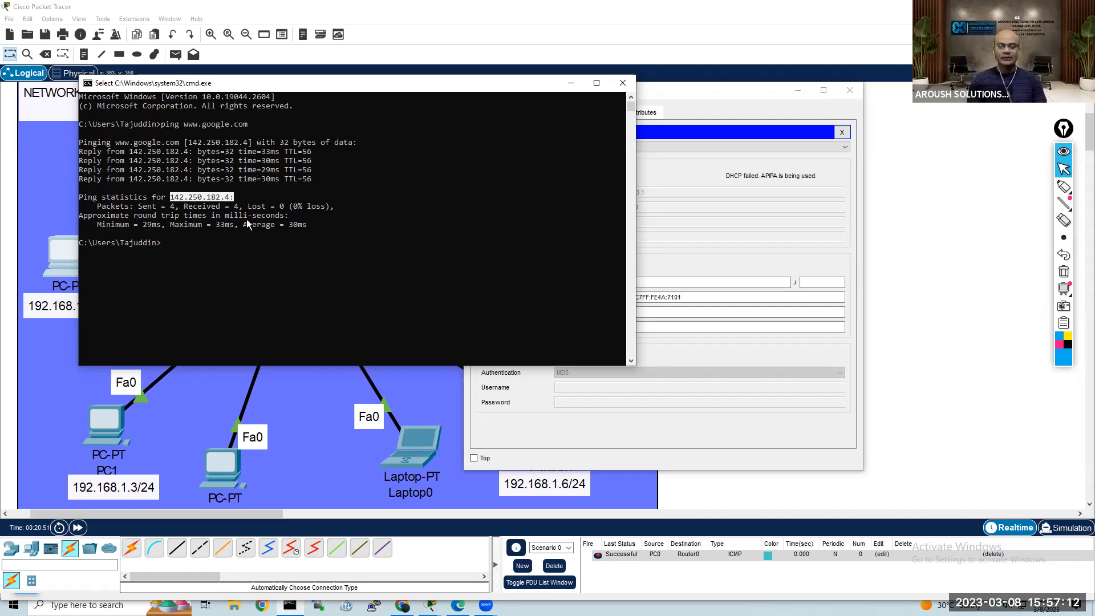
# Step: Ping 142.250.182.4 directly, correcting the misspelled ping command
pyautogui.write('pinh 142.250.182.4')
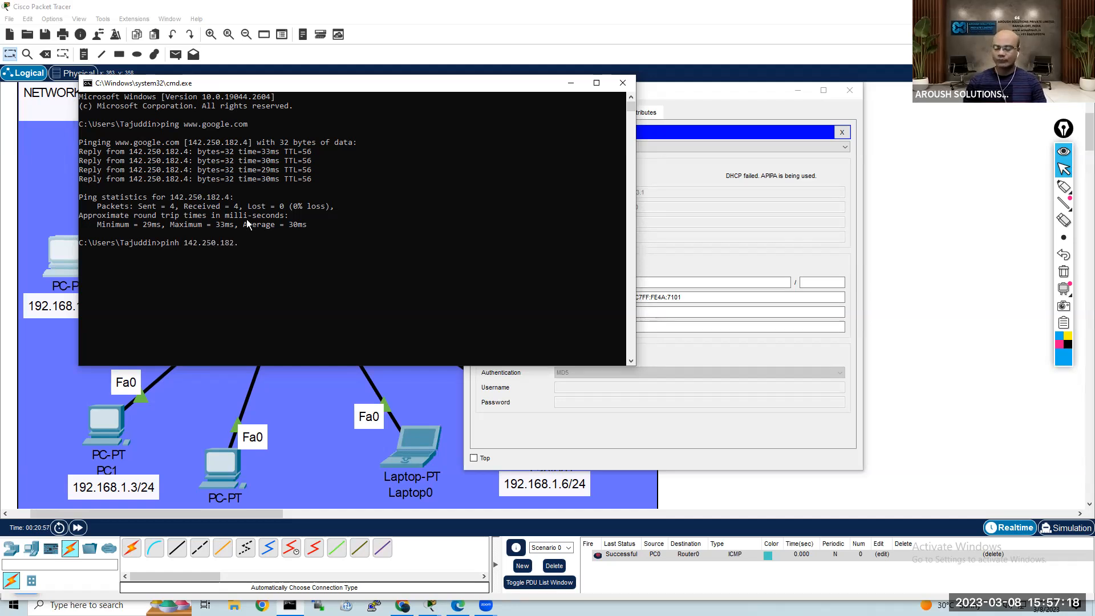
pyautogui.press('Return')
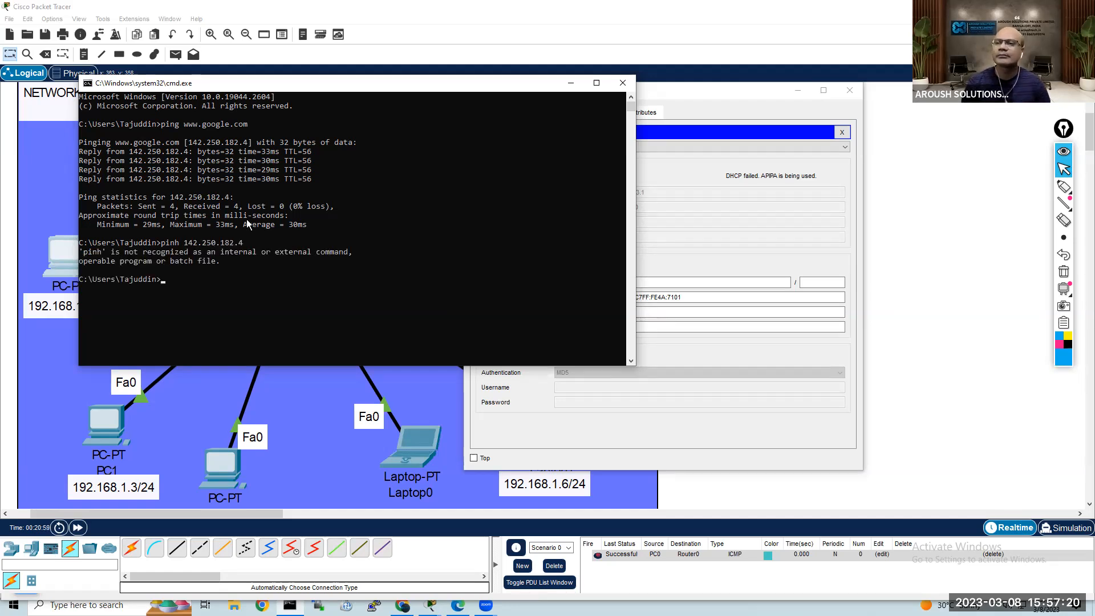
pyautogui.press('Up')
pyautogui.press('Left')
pyautogui.press('Left')
pyautogui.press('Left')
pyautogui.press('Left')
pyautogui.press('Left')
pyautogui.press('Left')
pyautogui.press('Left')
pyautogui.press('Left')
pyautogui.press('Left')
pyautogui.press('Left')
pyautogui.press('Left')
pyautogui.press('Left')
pyautogui.press('Left')
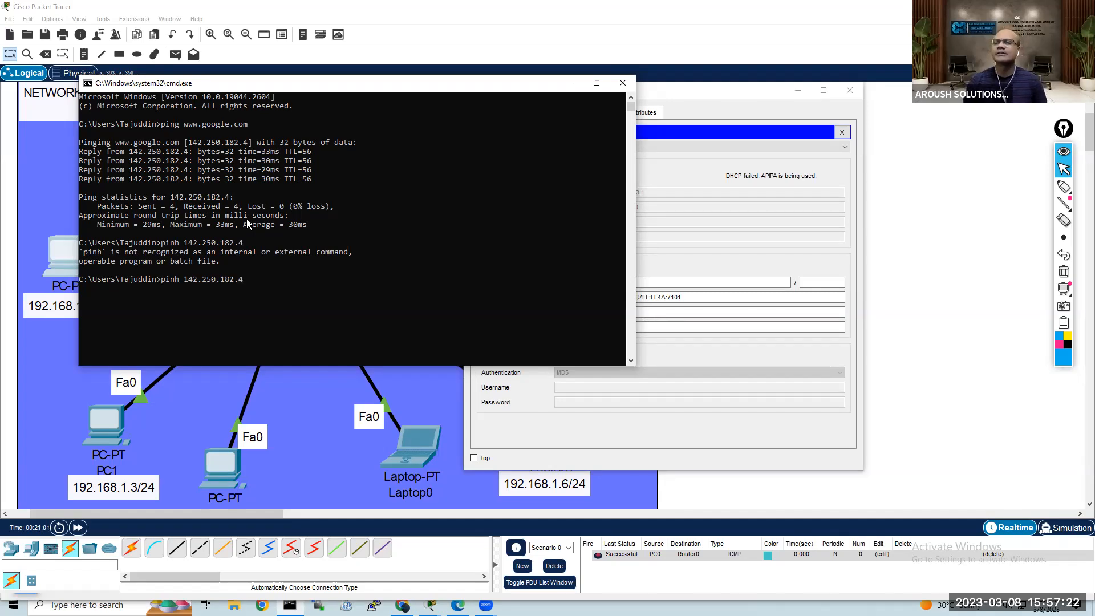
pyautogui.press('BackSpace')
pyautogui.press('BackSpace')
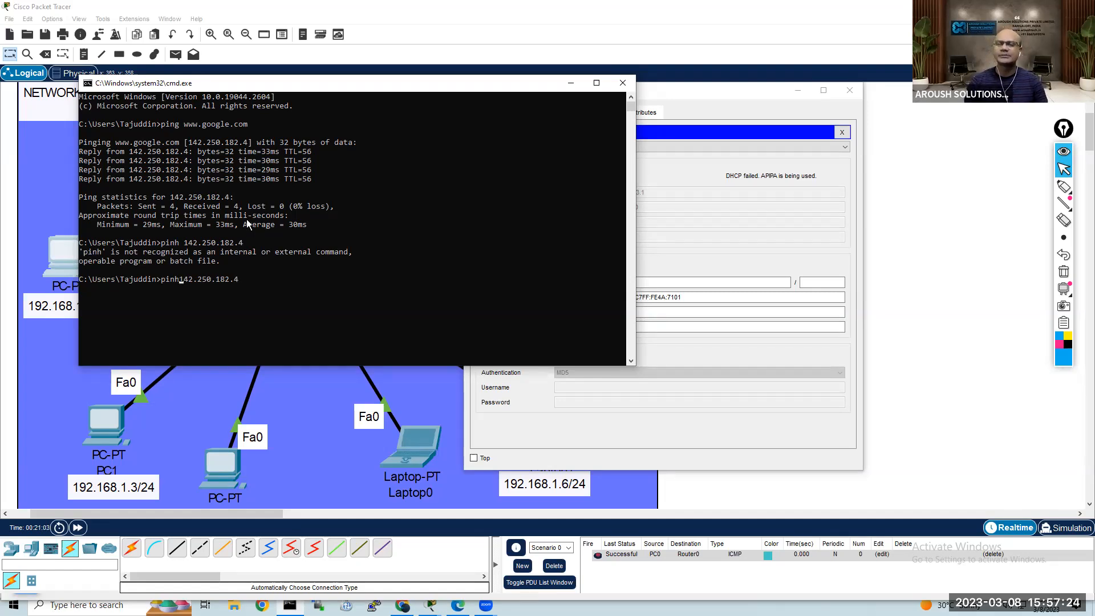
pyautogui.write('g')
pyautogui.press('Return')
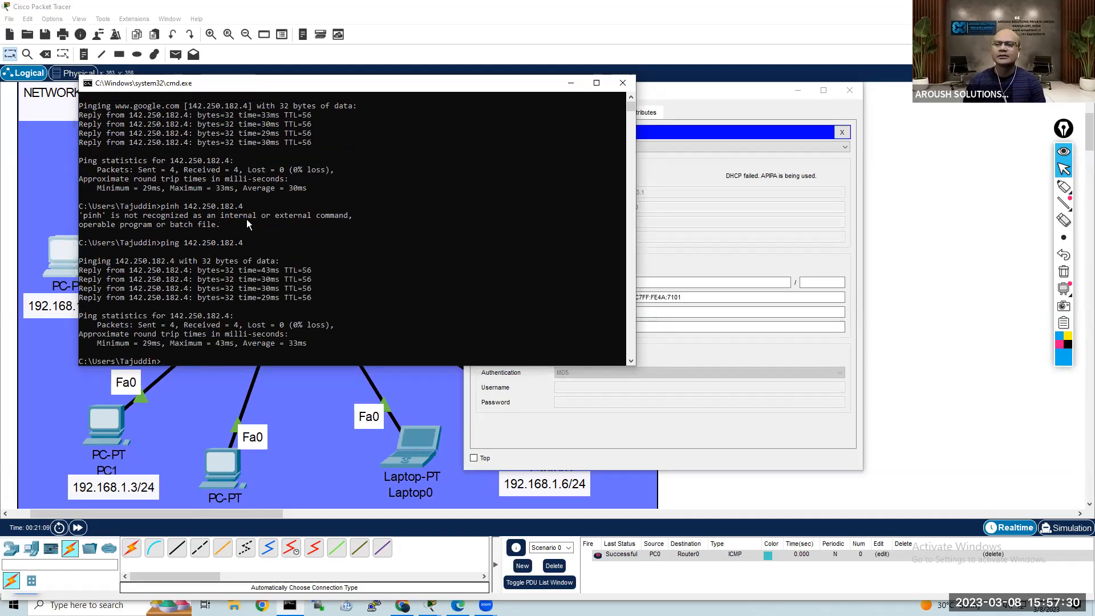
# Step: Run ipconfig and highlight the autoconfiguration IPv4 address of the Ethernet adapter
pyautogui.write('ip')
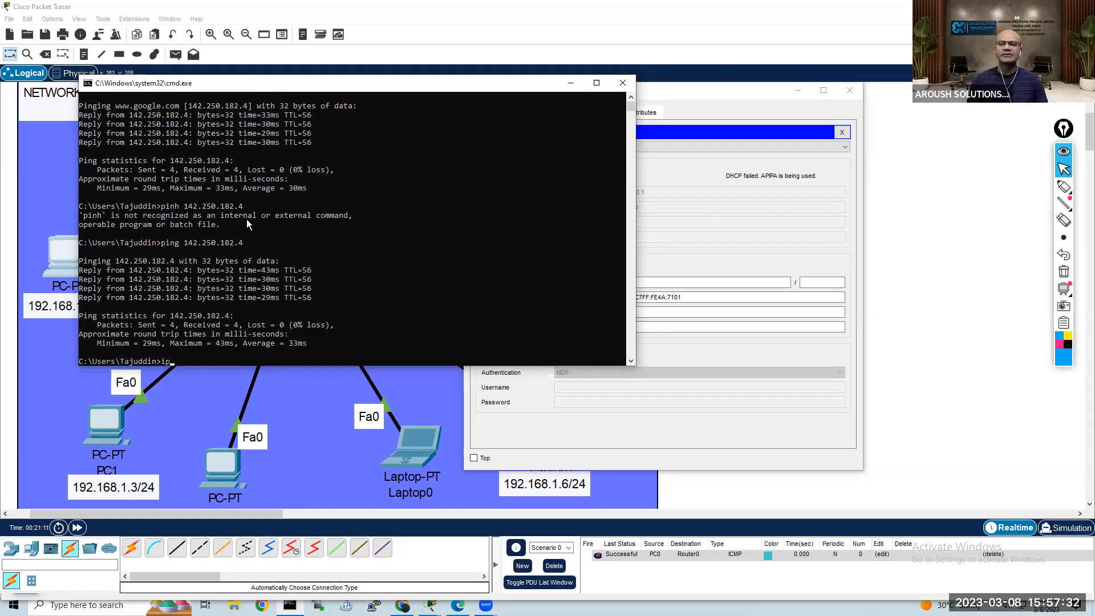
pyautogui.write('config')
pyautogui.press('Return')
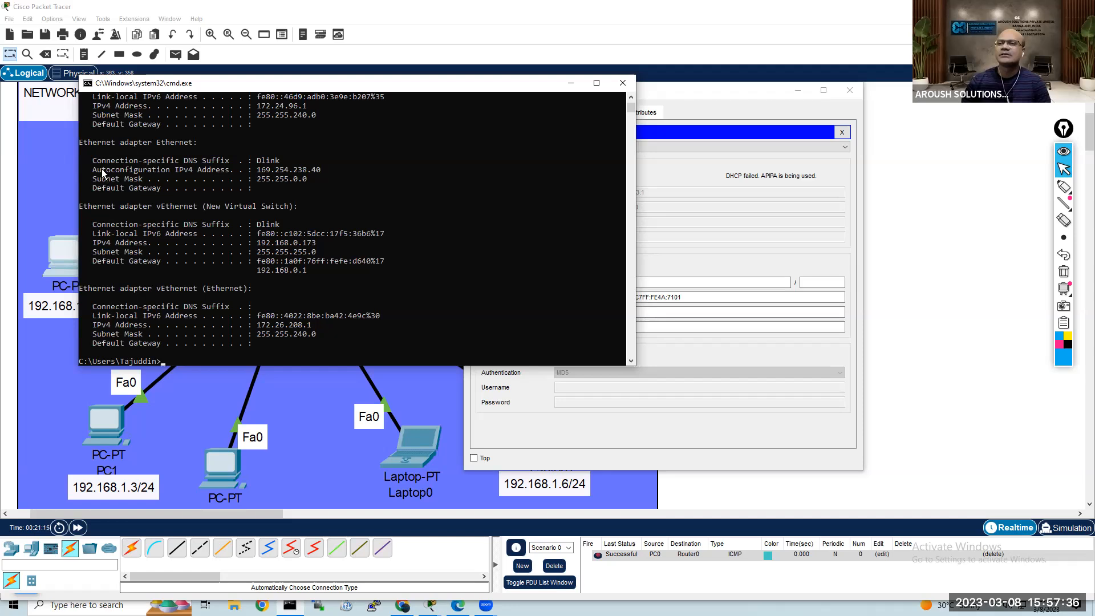
pyautogui.moveTo(90, 162); pyautogui.dragTo(257, 179)
pyautogui.rightClick(305, 181)
pyautogui.moveTo(325, 169); pyautogui.dragTo(257, 170)
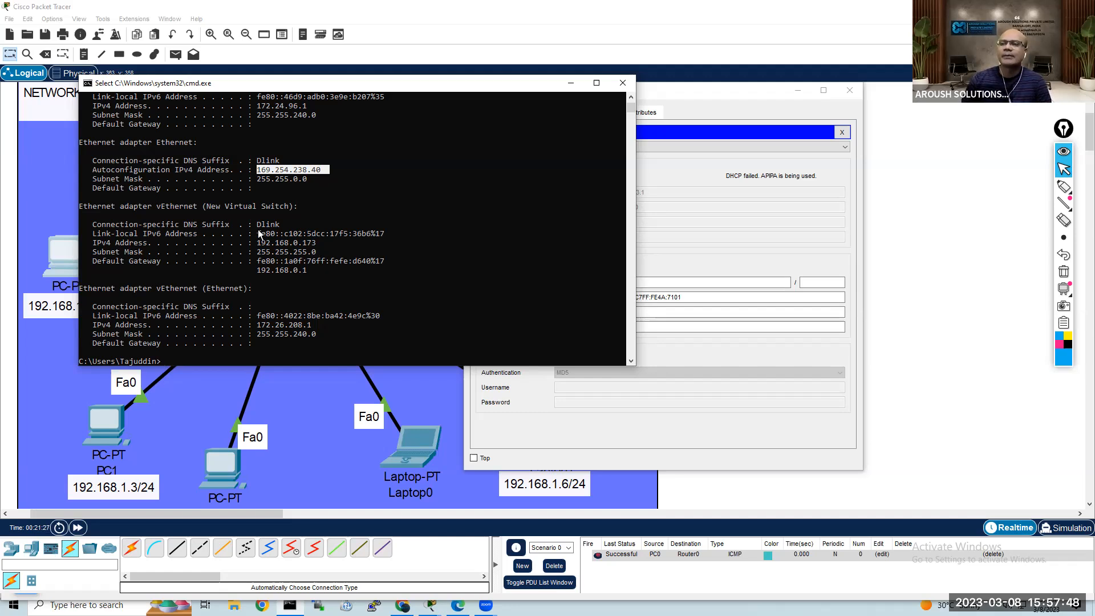
# Step: Review the listed adapters, comparing the New Virtual Switch's IPv4 address and default gateway with the Ethernet adapter's autoconfigured address and mask
pyautogui.scroll(3, 263, 246)
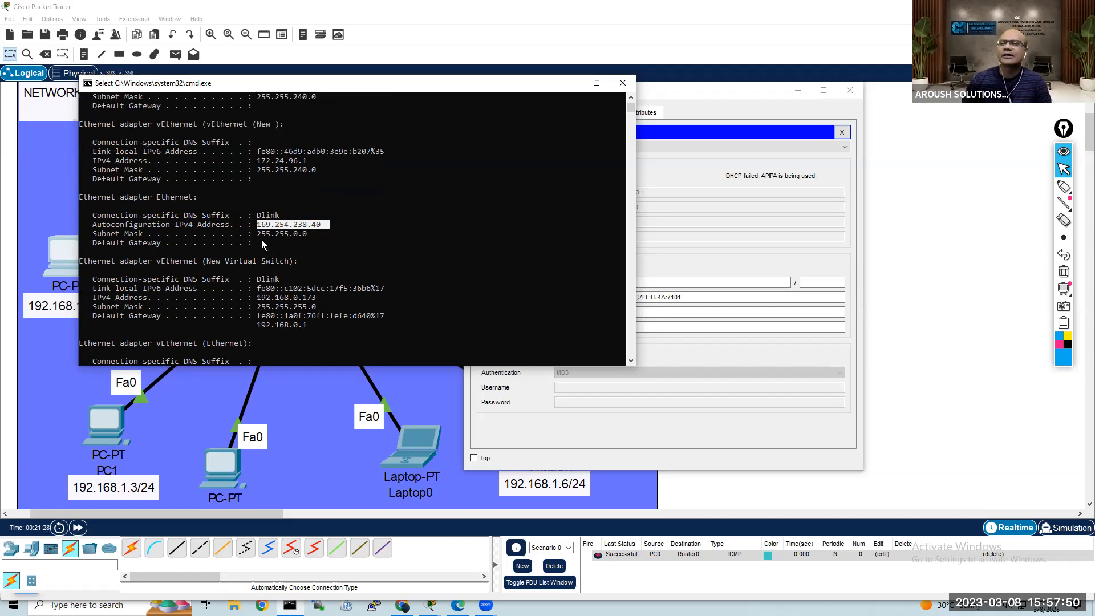
pyautogui.scroll(9, 262, 244)
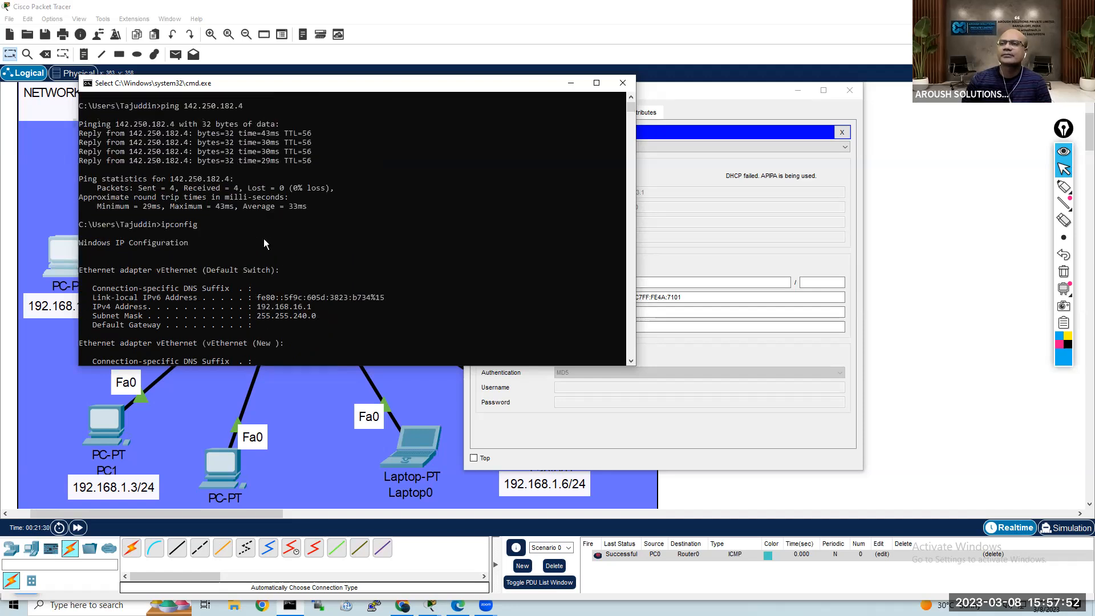
pyautogui.scroll(-3, 264, 241)
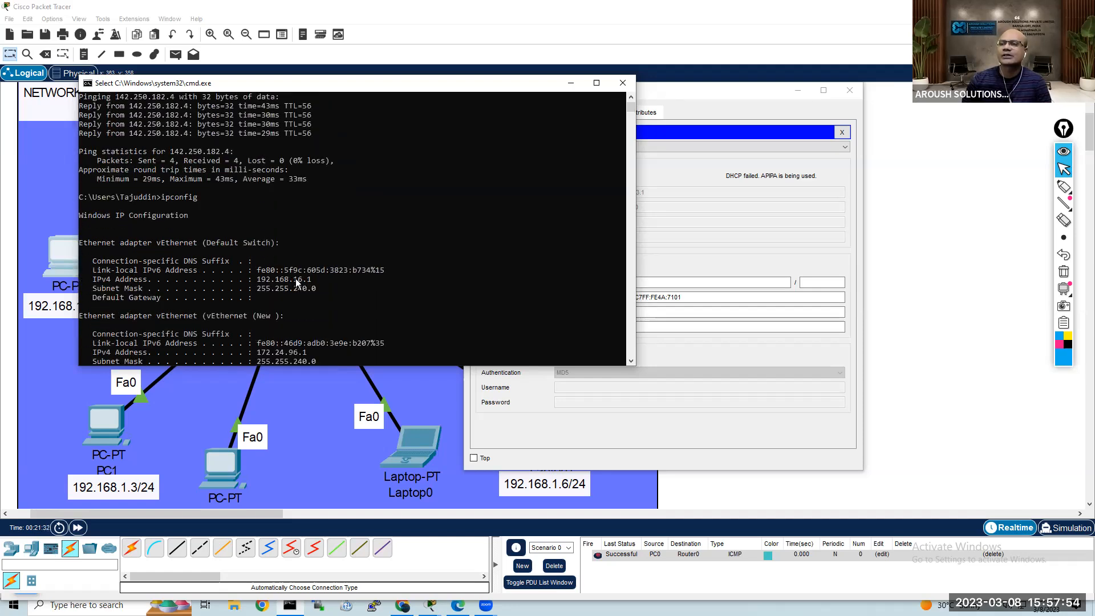
pyautogui.scroll(-4, 245, 261)
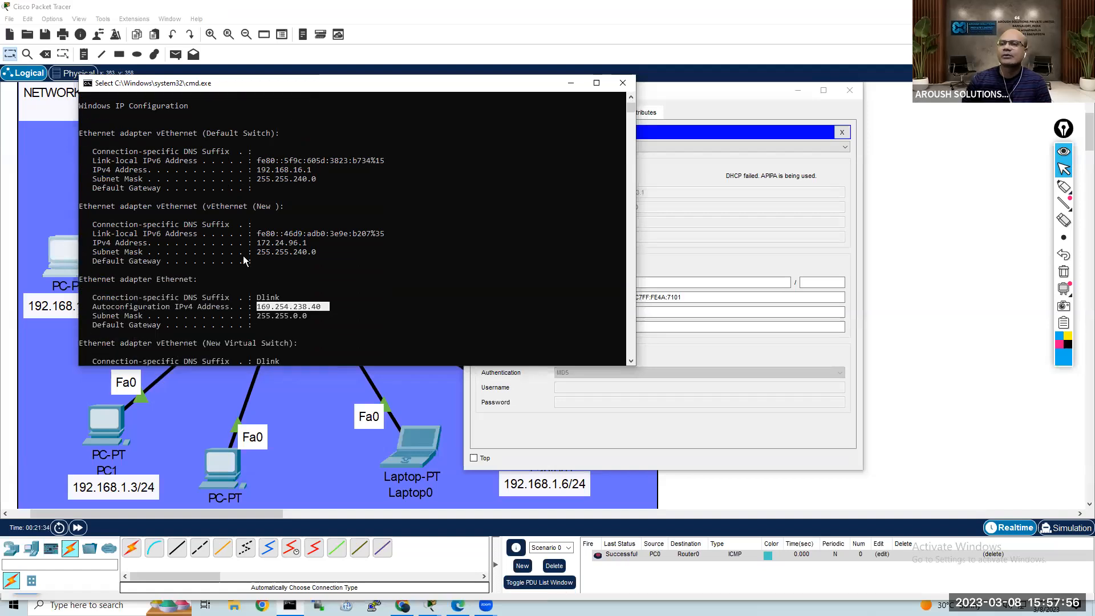
pyautogui.scroll(-5, 248, 257)
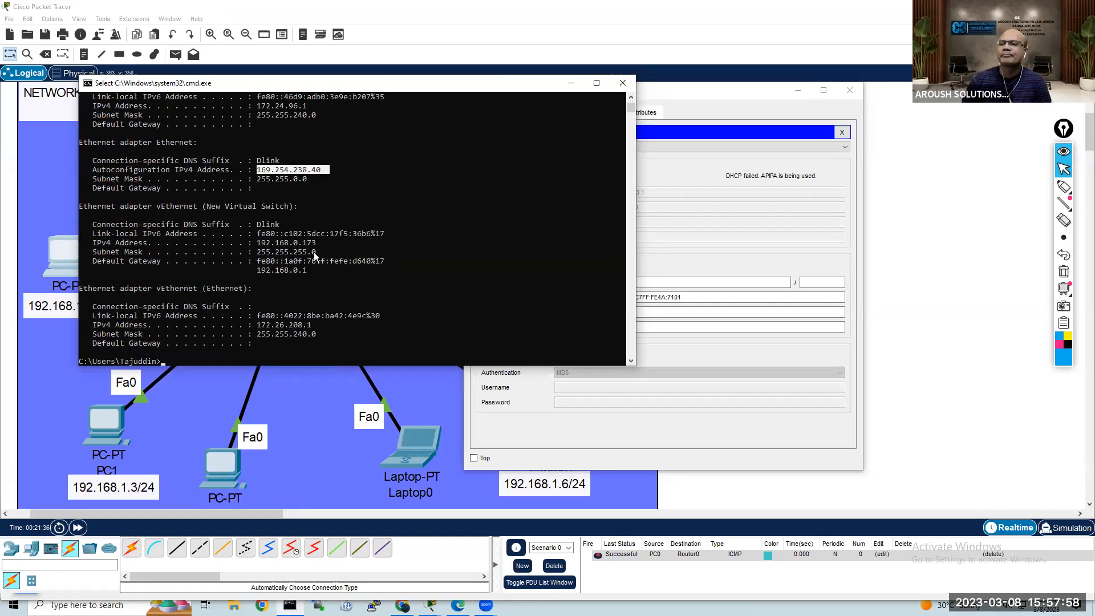
pyautogui.moveTo(309, 272); pyautogui.dragTo(258, 240)
pyautogui.scroll(-3, 303, 246)
pyautogui.scroll(3, 303, 246)
pyautogui.moveTo(303, 243); pyautogui.dragTo(259, 243)
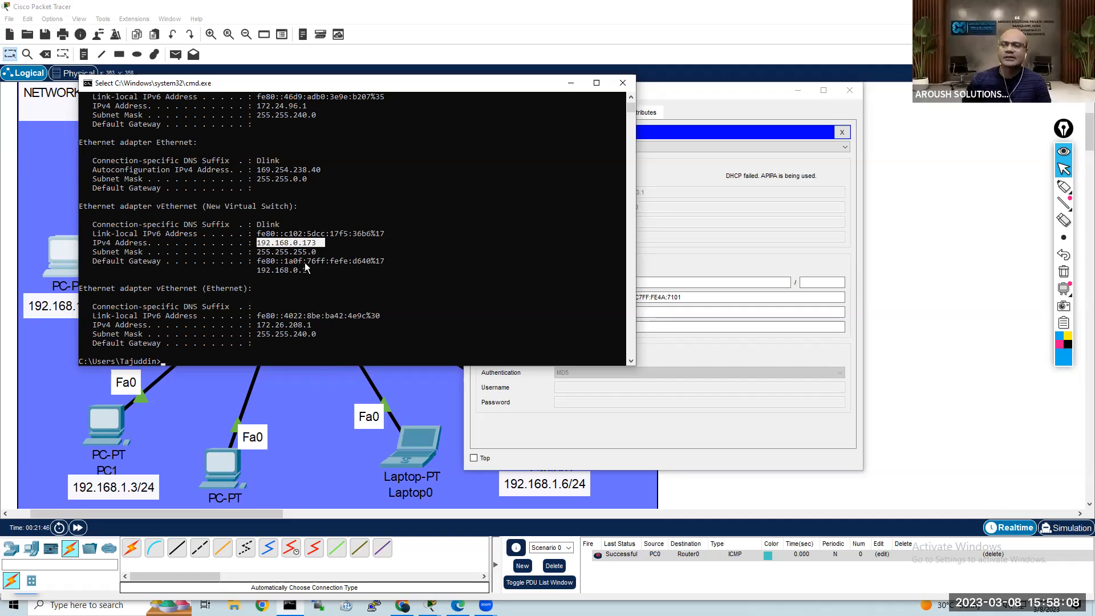
pyautogui.moveTo(315, 273); pyautogui.dragTo(261, 274)
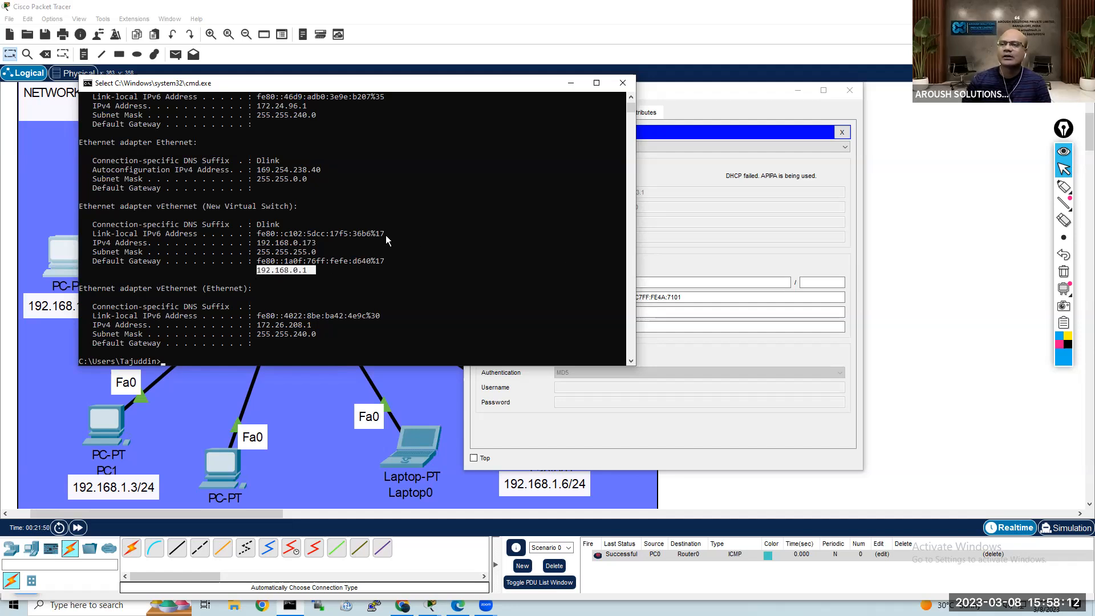
pyautogui.scroll(1, 380, 227)
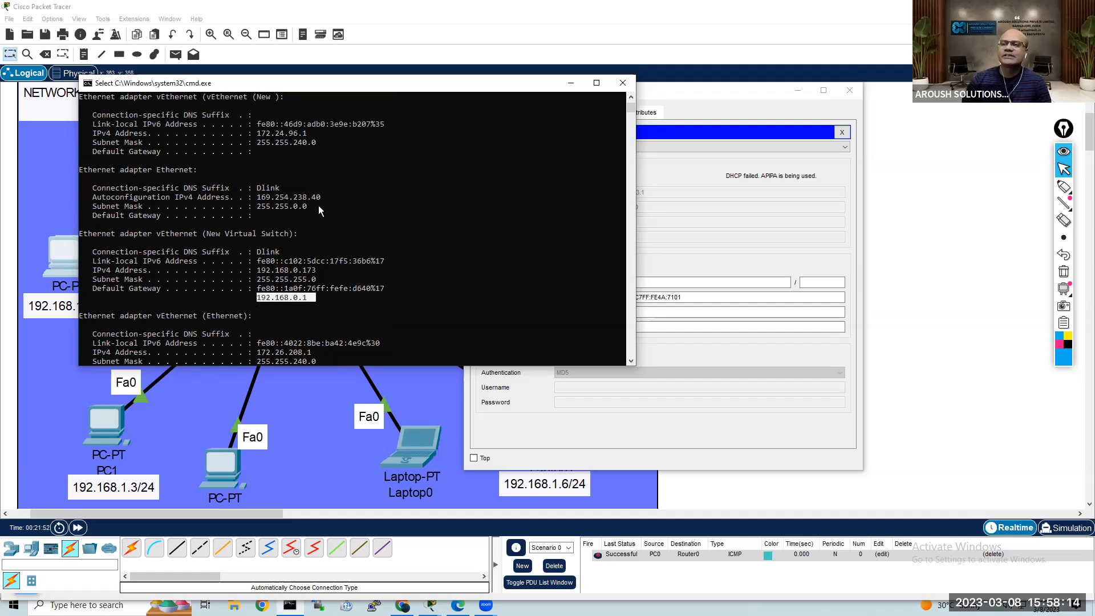
pyautogui.moveTo(317, 206); pyautogui.dragTo(259, 189)
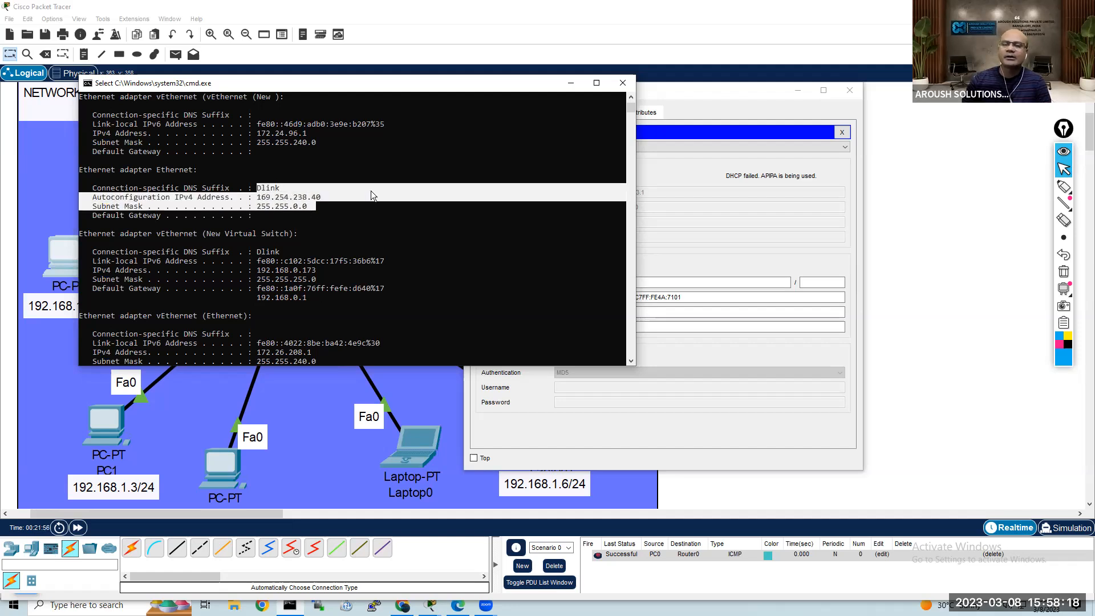
# Step: Return to Packet Tracer to close PC0's IP configuration and device window, and close the Windows Command Prompt
pyautogui.click(721, 219)
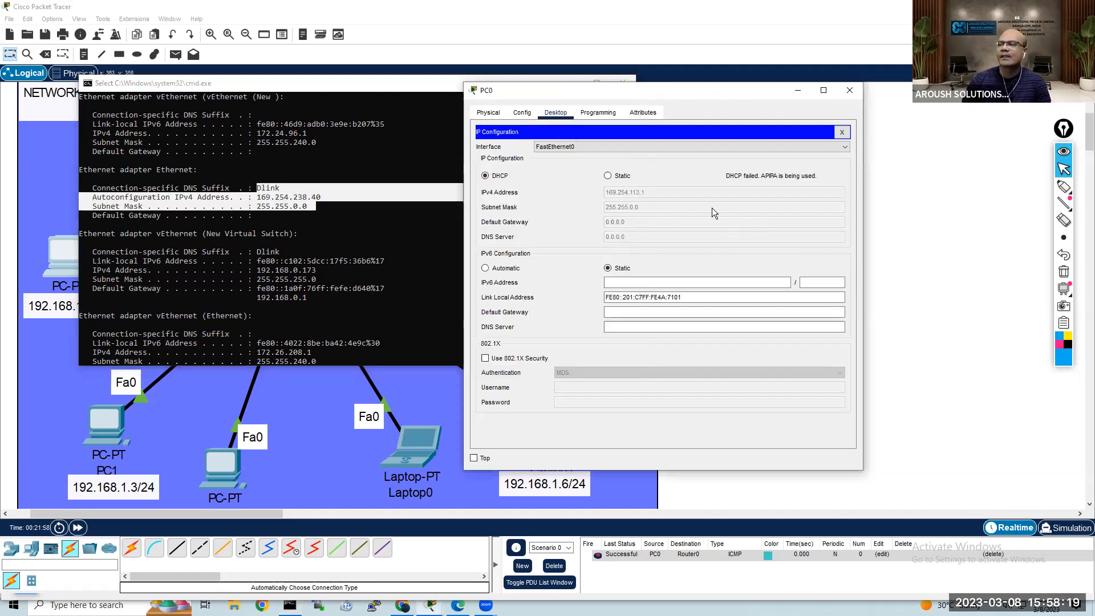
pyautogui.click(842, 131)
pyautogui.click(850, 91)
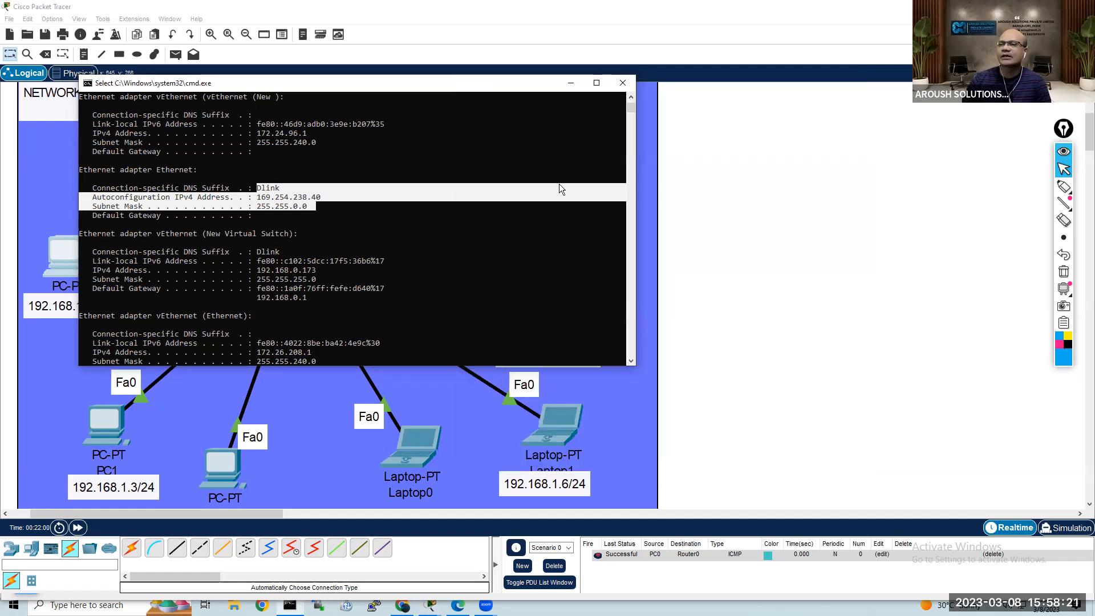
pyautogui.click(622, 83)
# Step: Switch PC1's IPv4 configuration to DHCP and close its device window
pyautogui.click(106, 425)
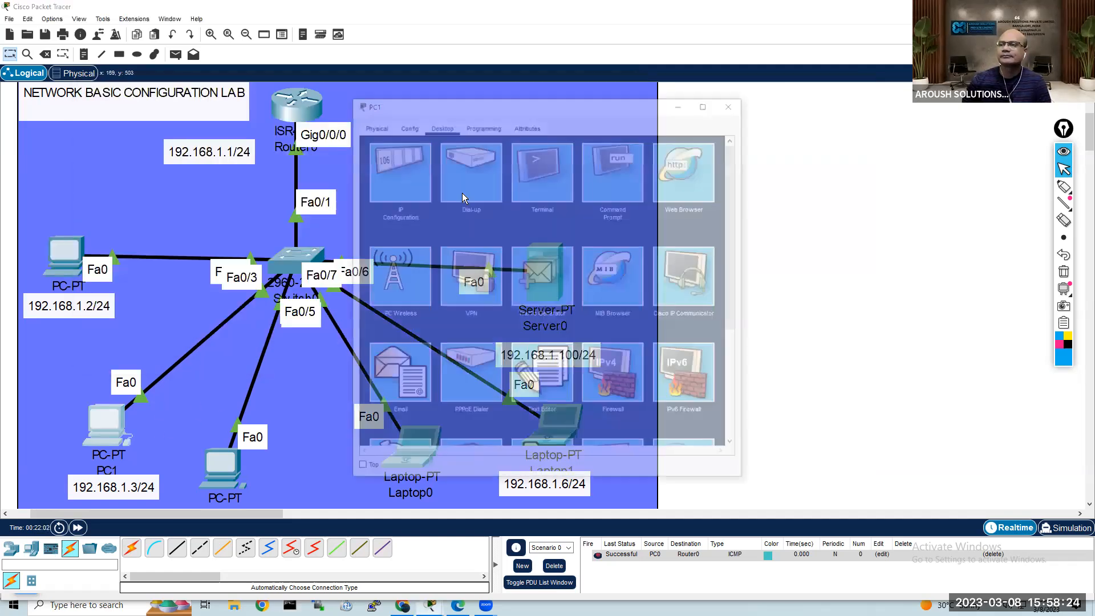
pyautogui.click(404, 173)
pyautogui.click(385, 189)
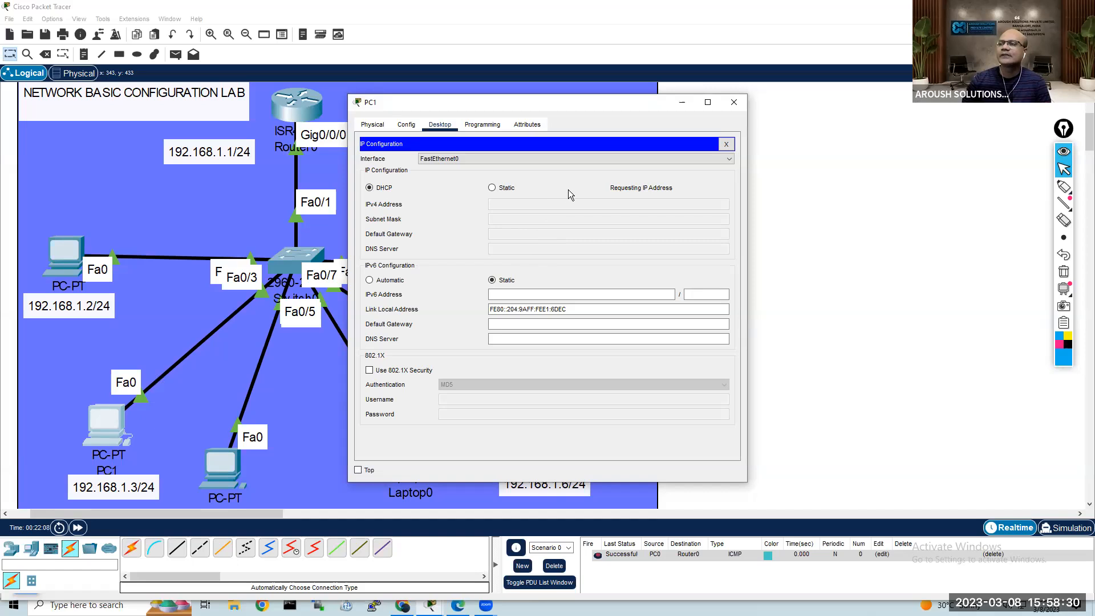
pyautogui.click(727, 145)
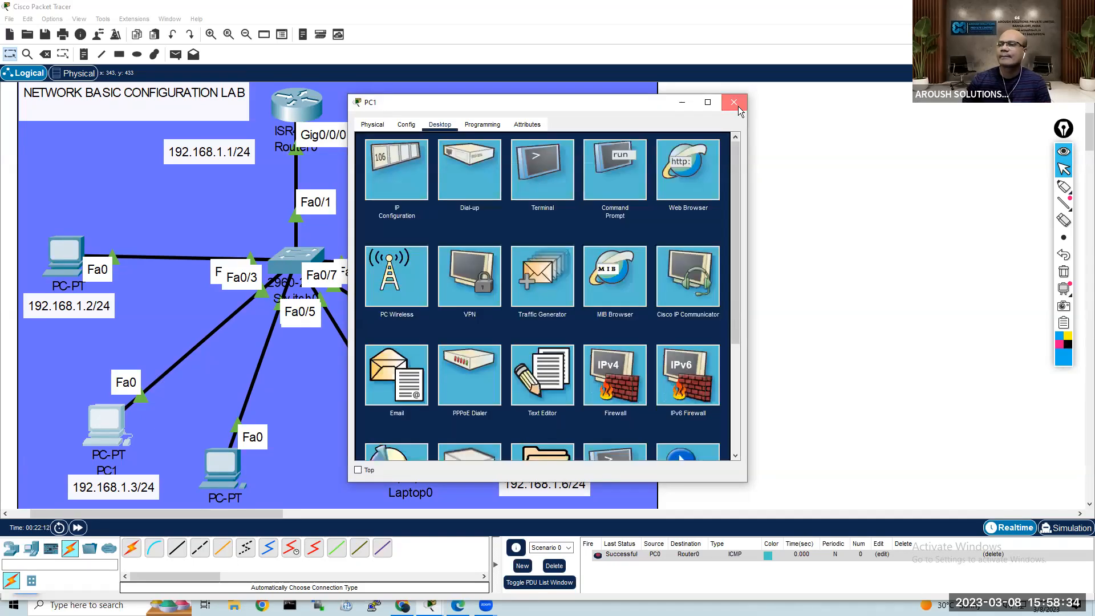
pyautogui.click(734, 103)
# Step: Switch PC2's IPv4 configuration to DHCP and close its device window
pyautogui.click(233, 465)
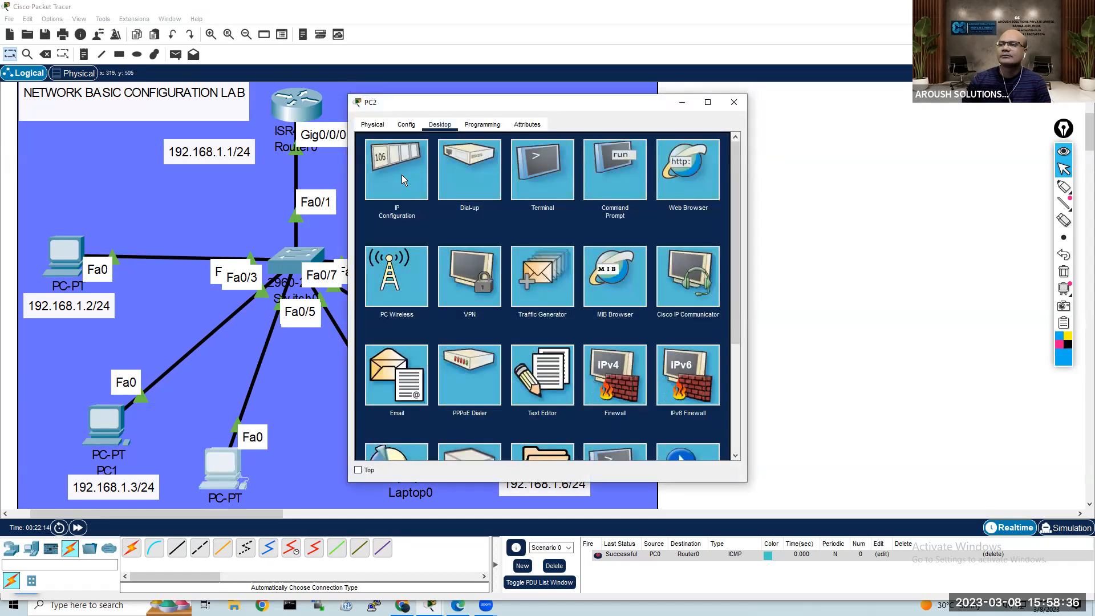
pyautogui.click(401, 175)
pyautogui.click(384, 188)
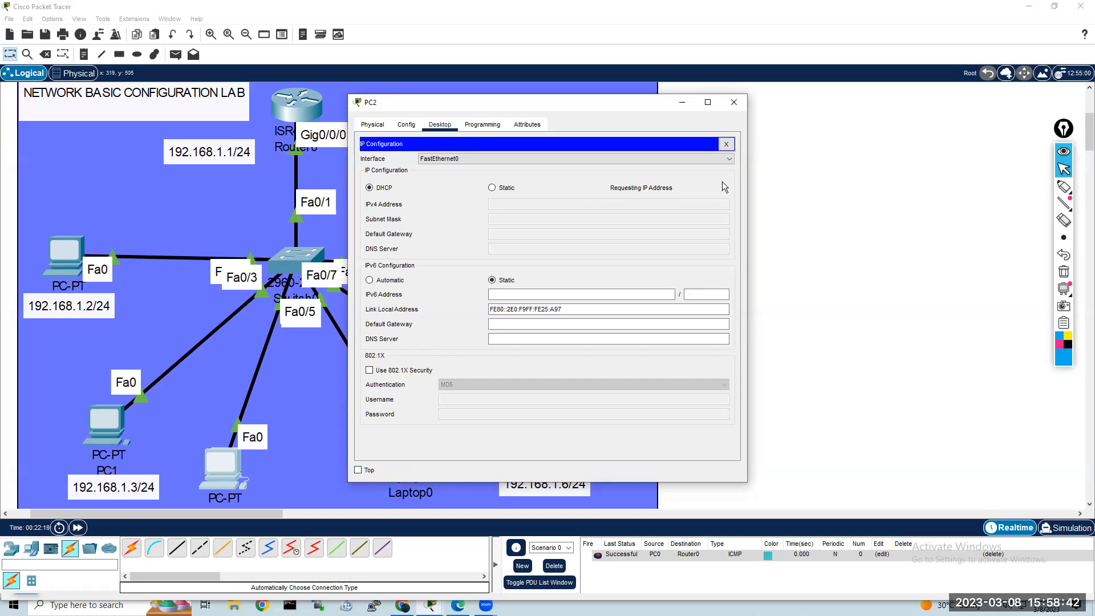
pyautogui.click(726, 143)
pyautogui.click(734, 102)
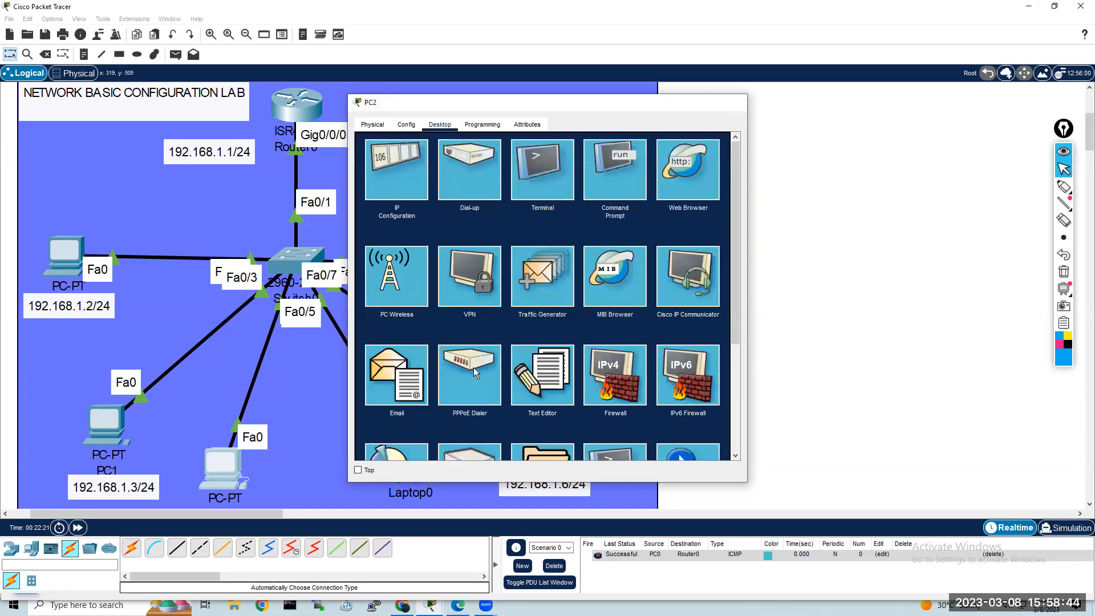
# Step: Switch Laptop0's IPv4 configuration to DHCP and close its device window
pyautogui.click(419, 442)
pyautogui.click(401, 178)
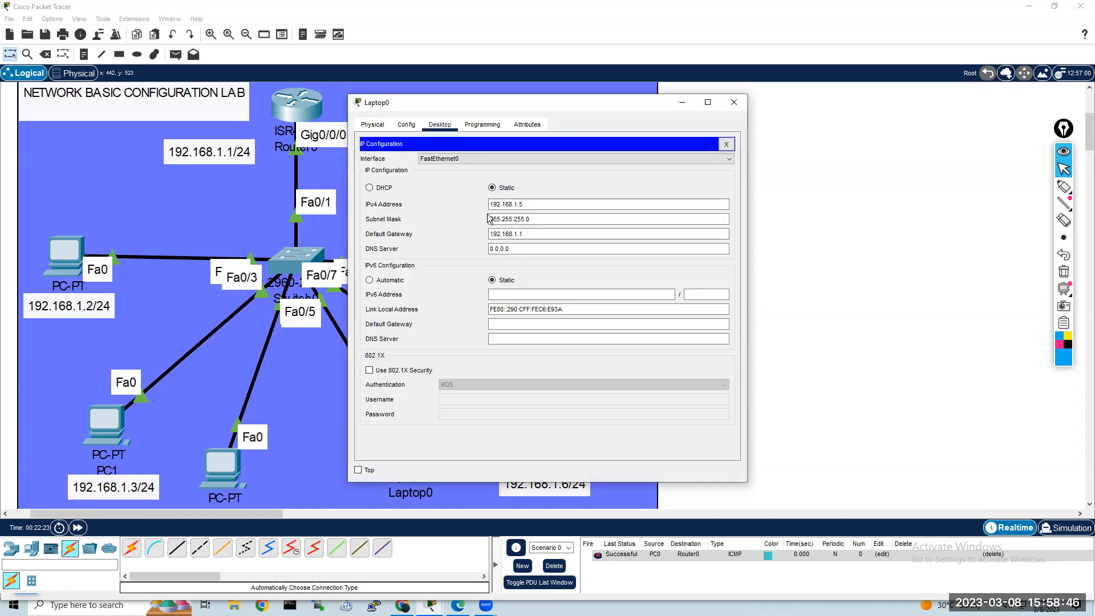
pyautogui.click(383, 187)
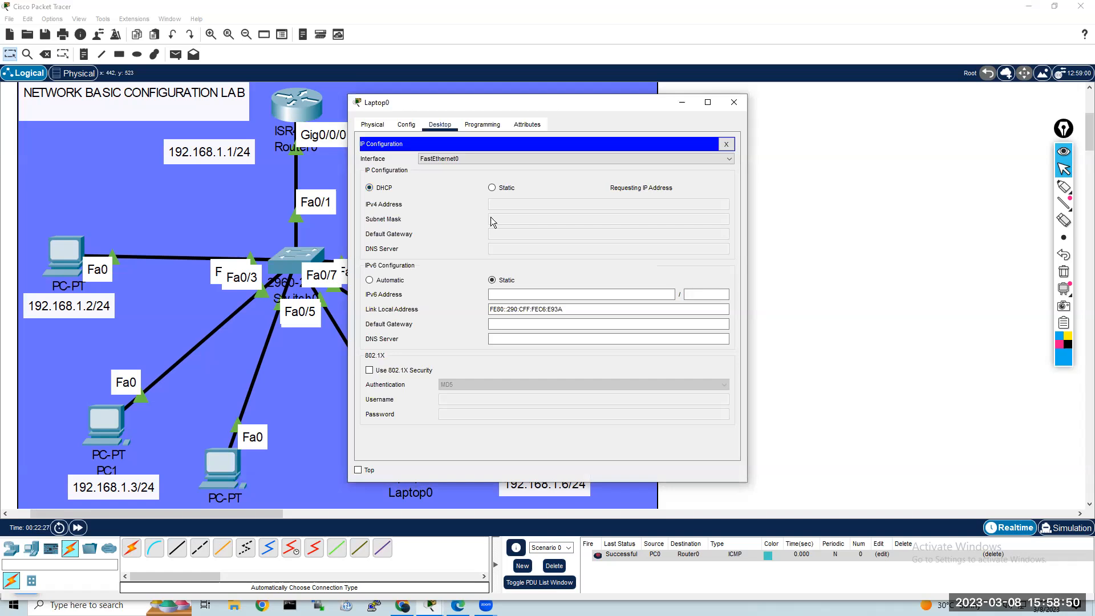
pyautogui.click(725, 145)
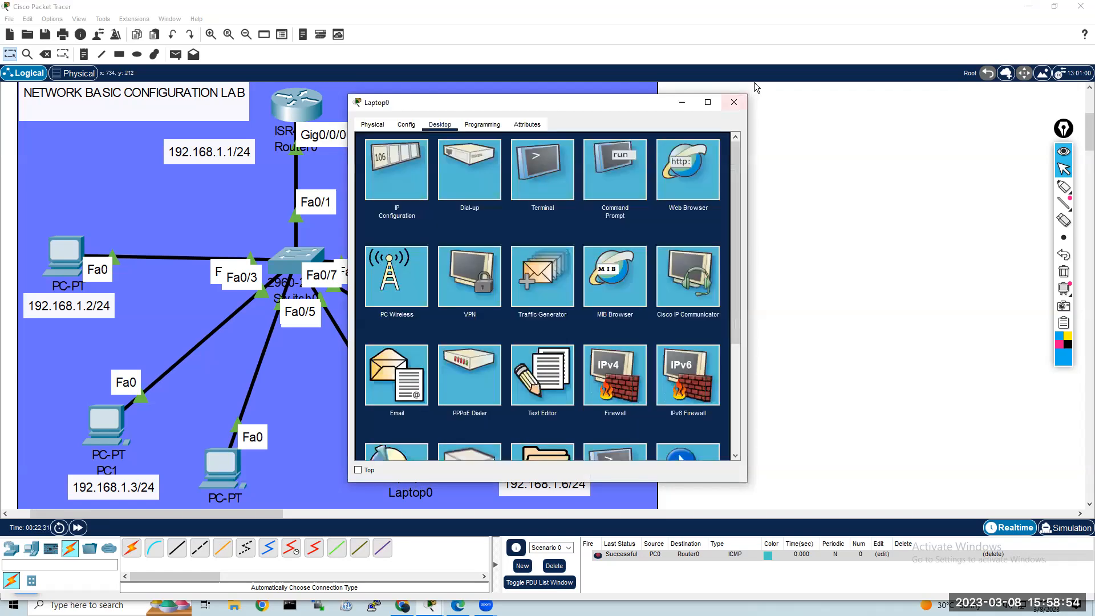
pyautogui.click(743, 105)
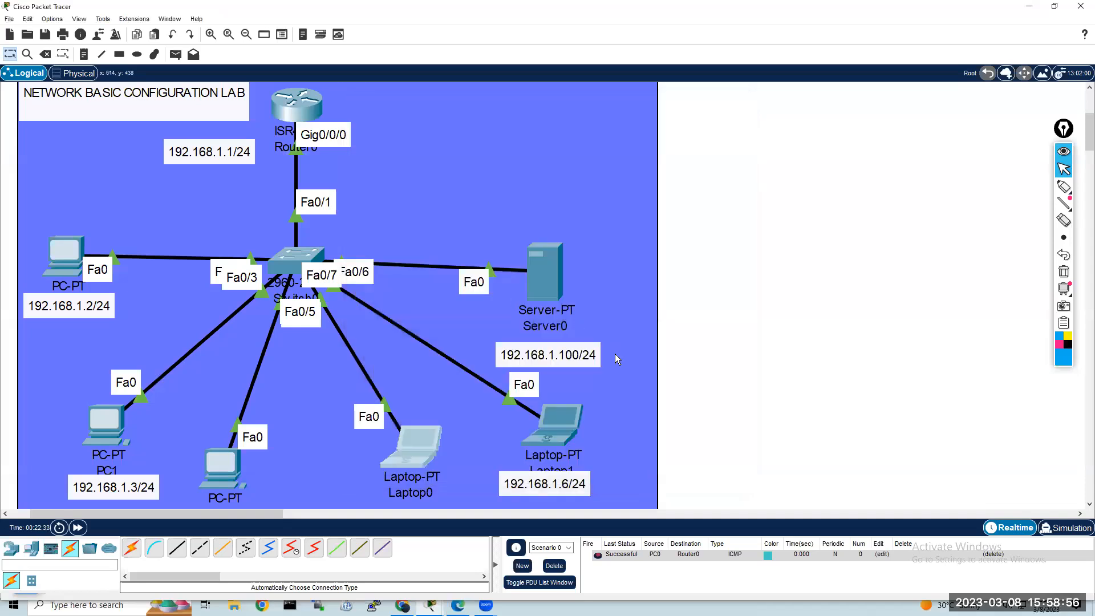
# Step: Switch Laptop1's IPv4 configuration to DHCP and close its device window
pyautogui.click(559, 428)
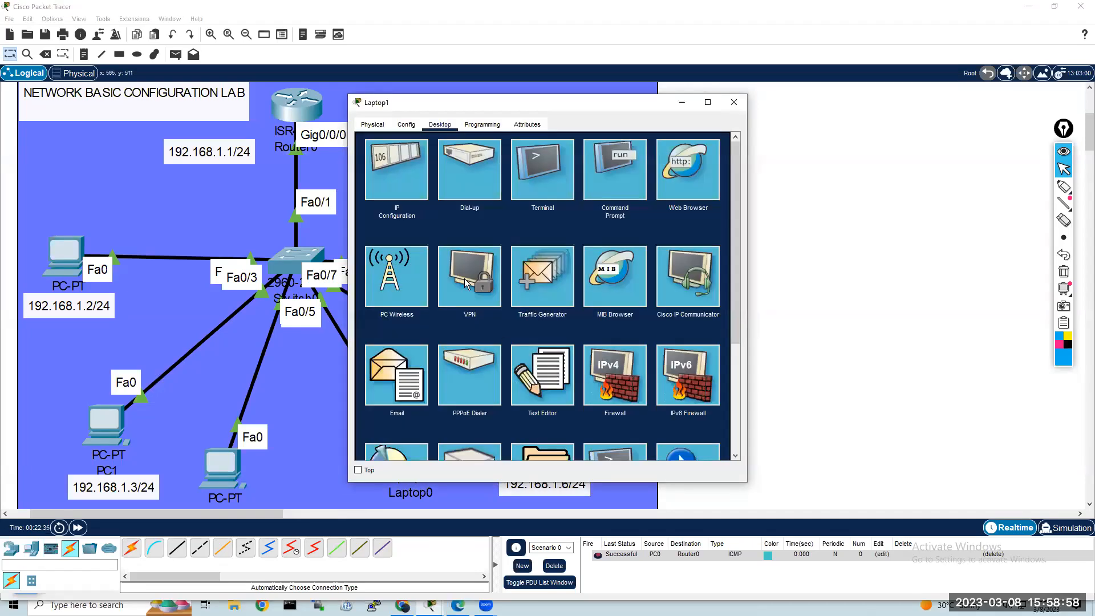
pyautogui.click(396, 177)
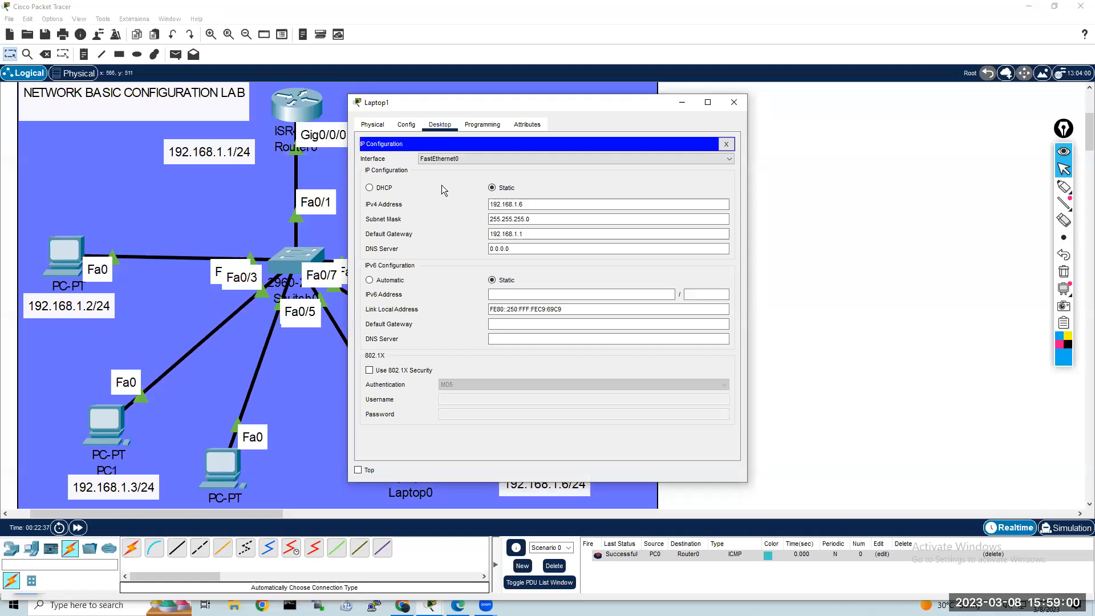
pyautogui.click(381, 189)
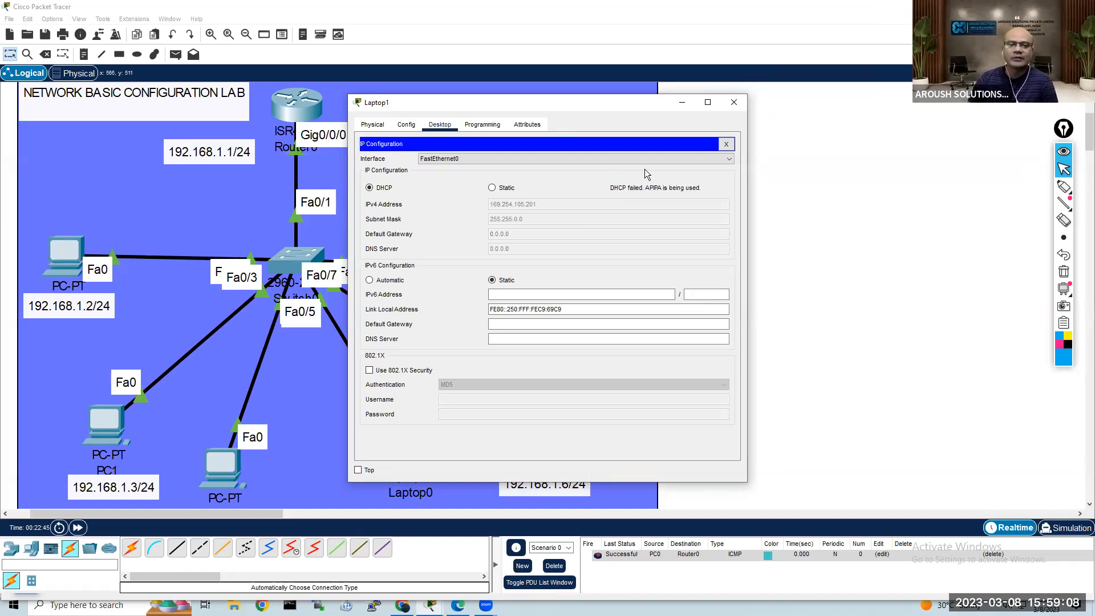
pyautogui.click(727, 145)
pyautogui.click(734, 102)
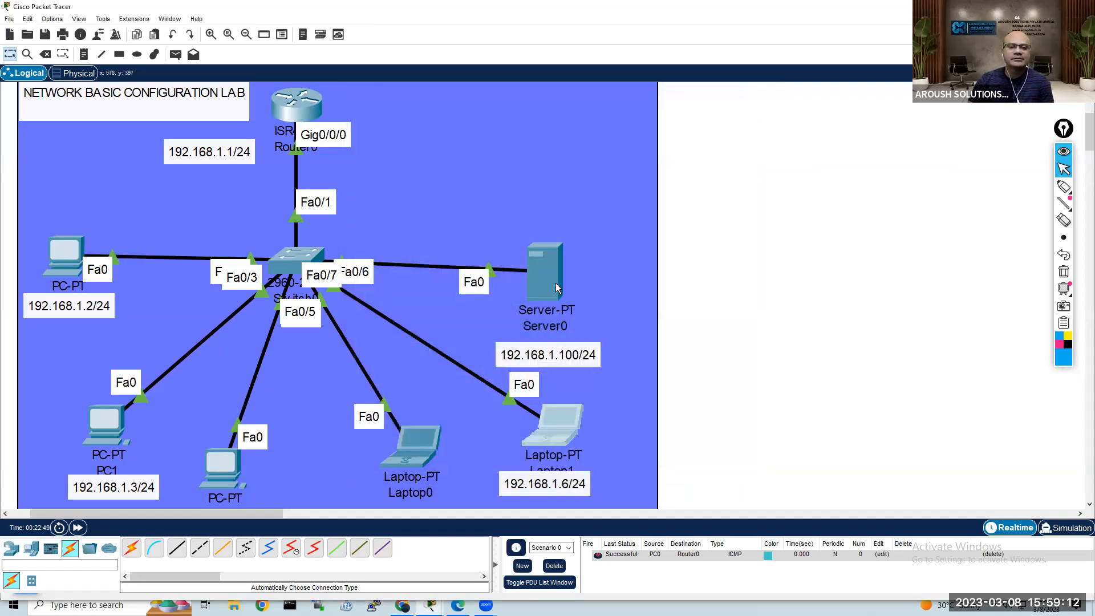
# Step: Switch Server0's IPv4 configuration to DHCP and close its device window
pyautogui.click(539, 272)
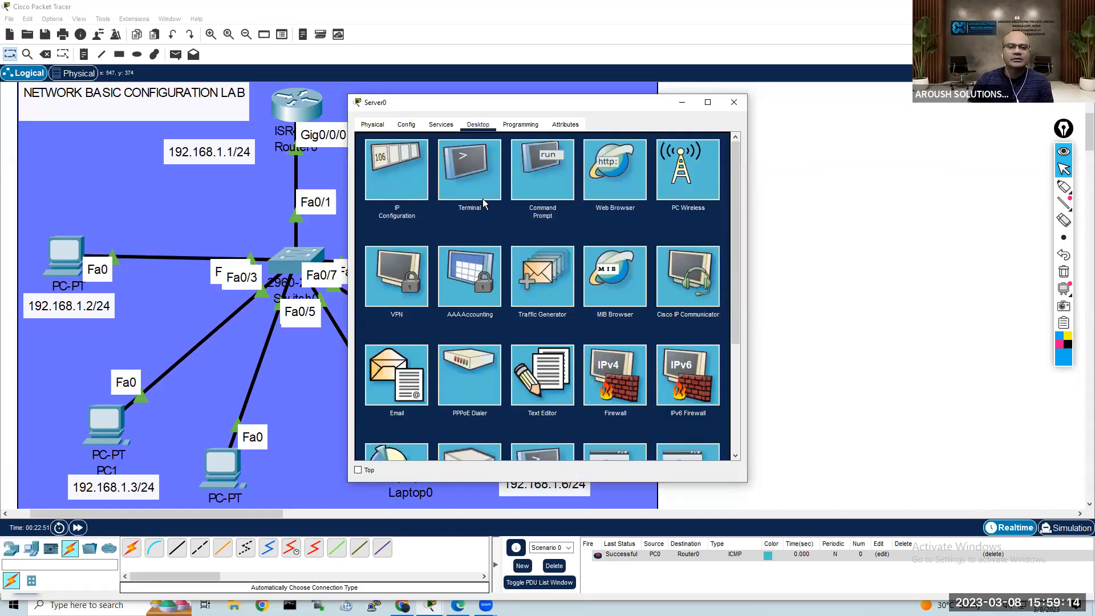
pyautogui.click(399, 182)
pyautogui.click(383, 176)
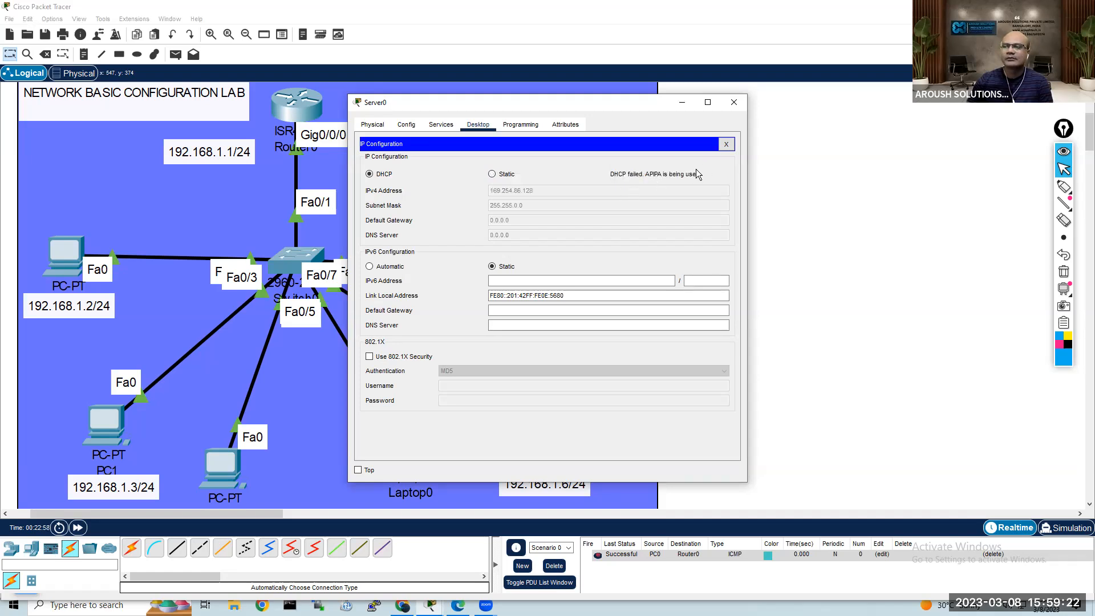
pyautogui.click(726, 144)
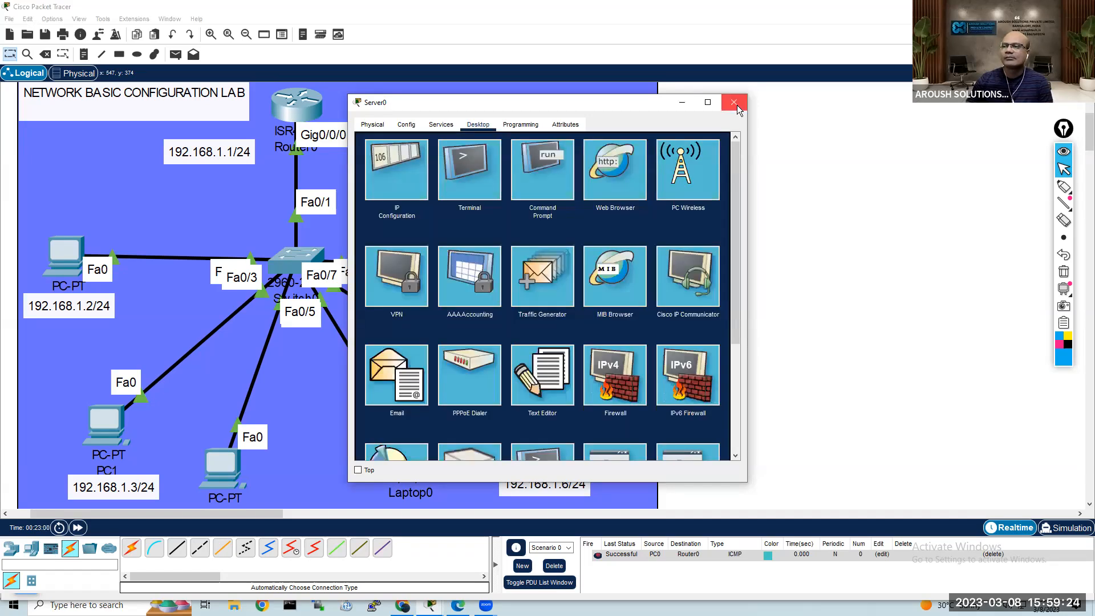
pyautogui.click(733, 102)
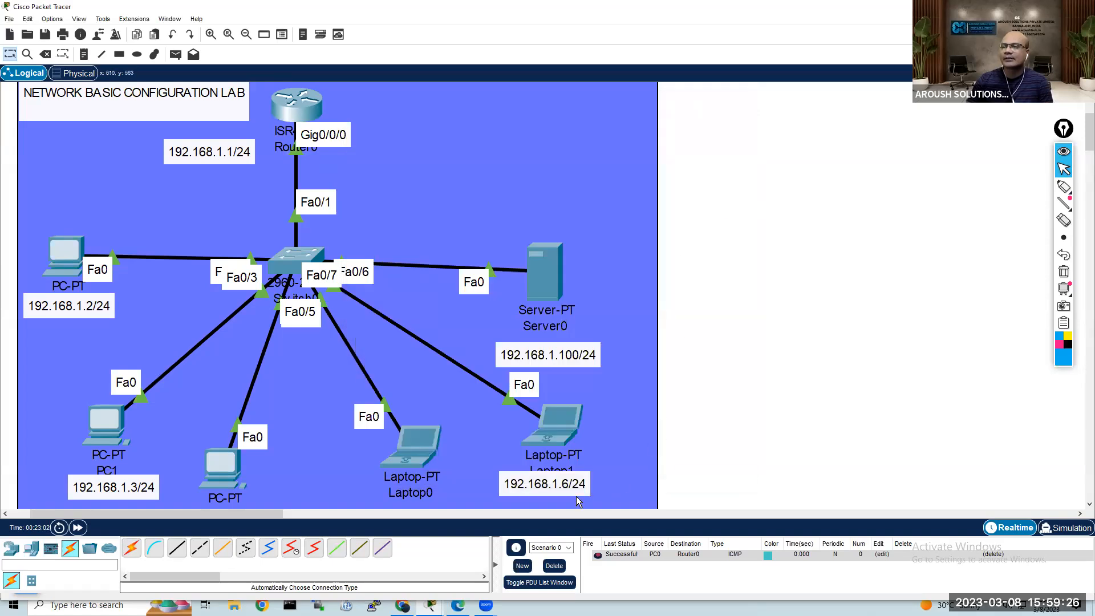
# Step: Repeat the ping to 192.168.1.100 from PC0's Command Prompt, examine the packet loss, and put the device window away
pyautogui.click(69, 252)
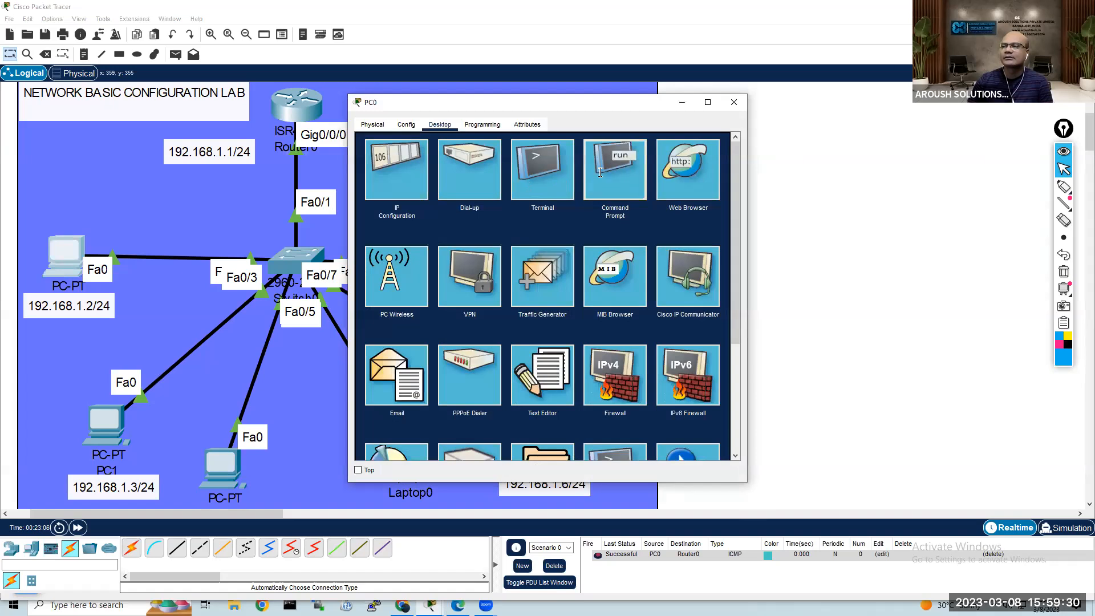
pyautogui.click(592, 172)
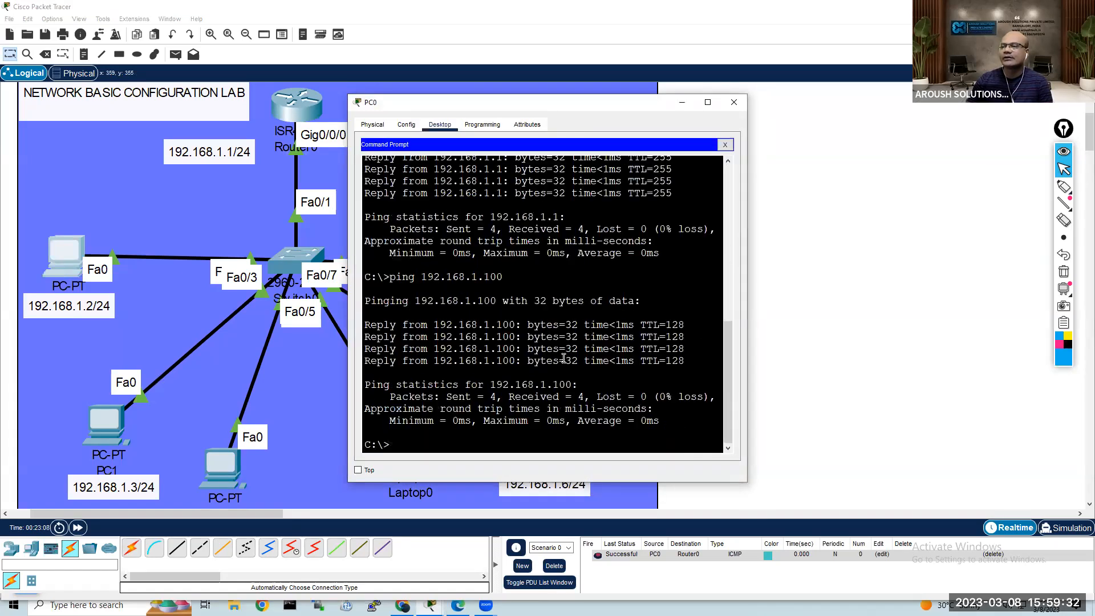
pyautogui.press('Up')
pyautogui.press('Return')
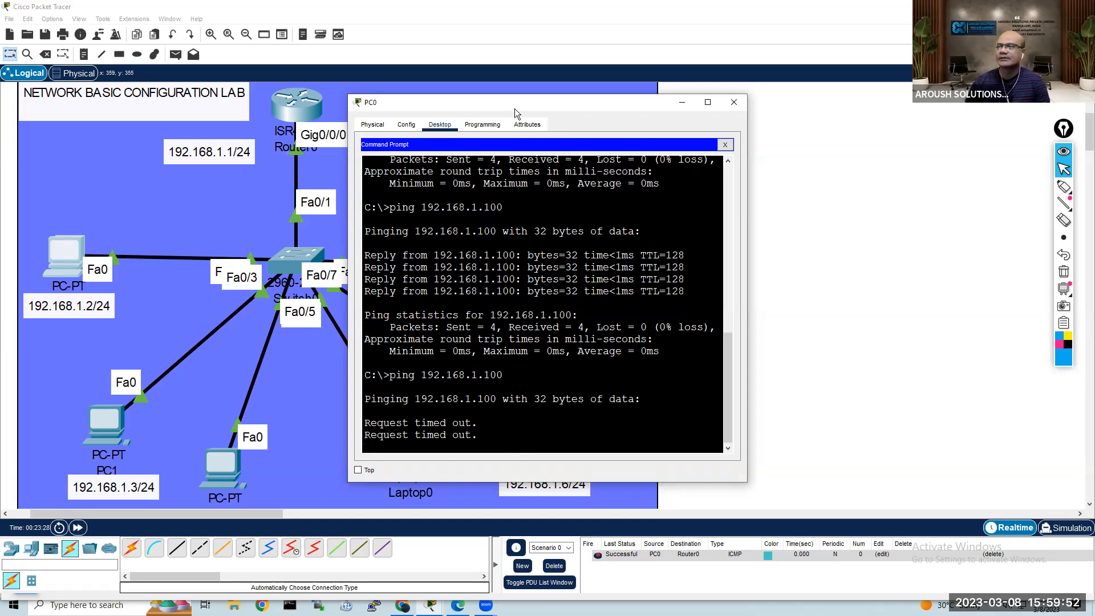
pyautogui.moveTo(521, 109); pyautogui.dragTo(822, 109)
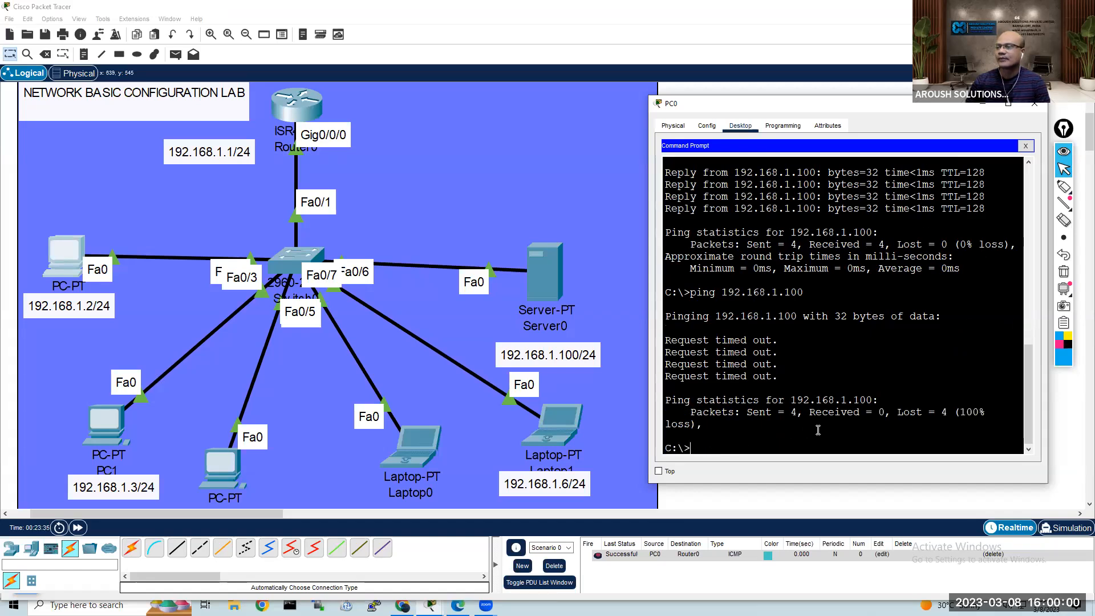
pyautogui.moveTo(898, 412); pyautogui.dragTo(989, 412)
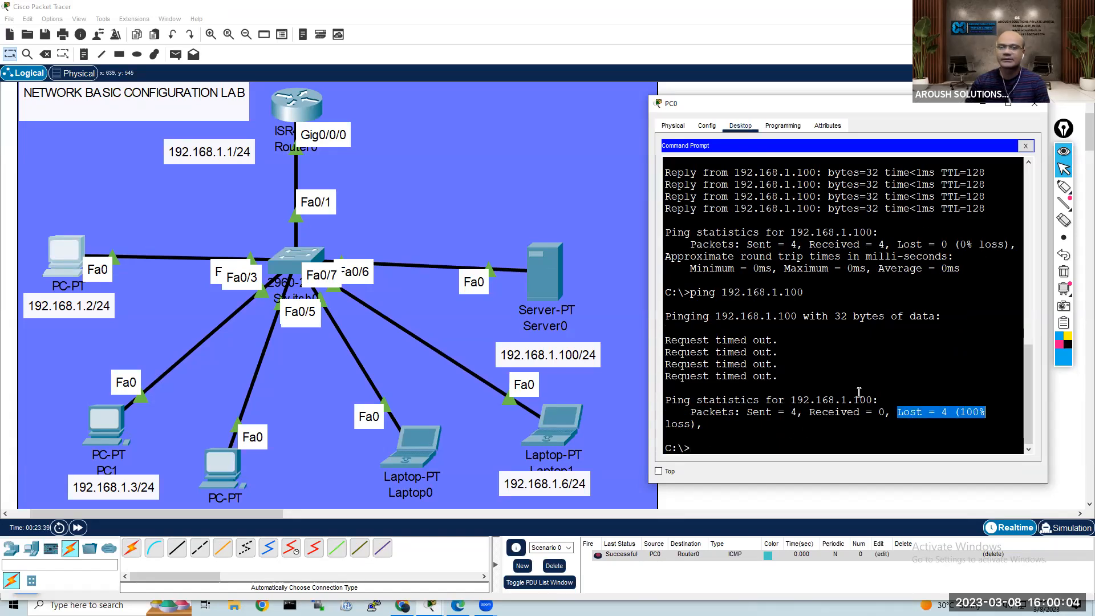
pyautogui.click(616, 265)
pyautogui.click(740, 272)
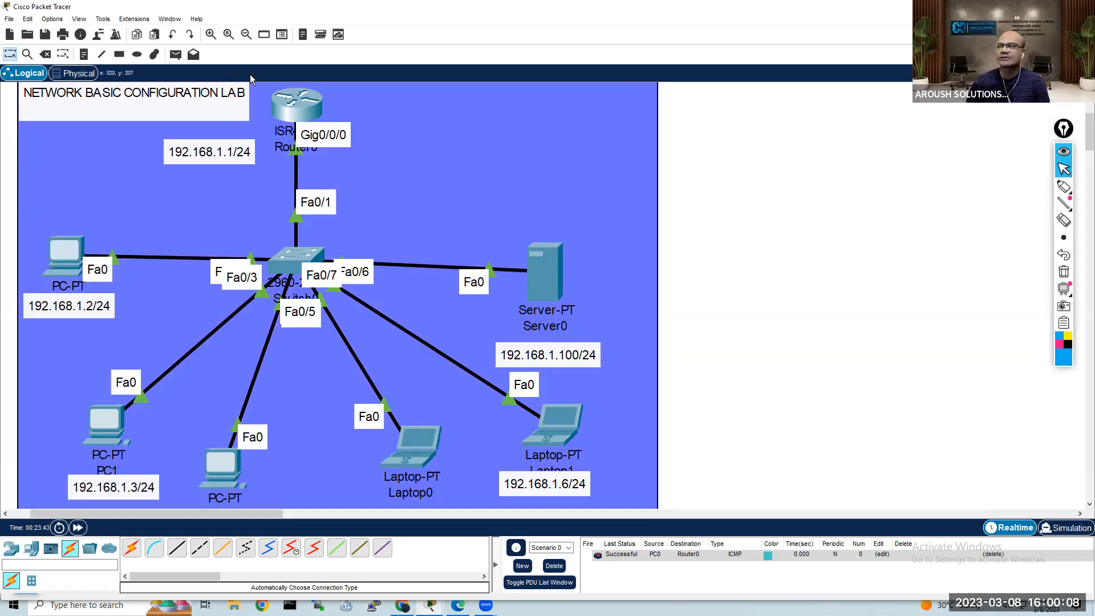
# Step: Send two simple PDUs from Server0 to PC0 to test connectivity between them
pyautogui.click(175, 55)
pyautogui.click(545, 278)
pyautogui.click(64, 254)
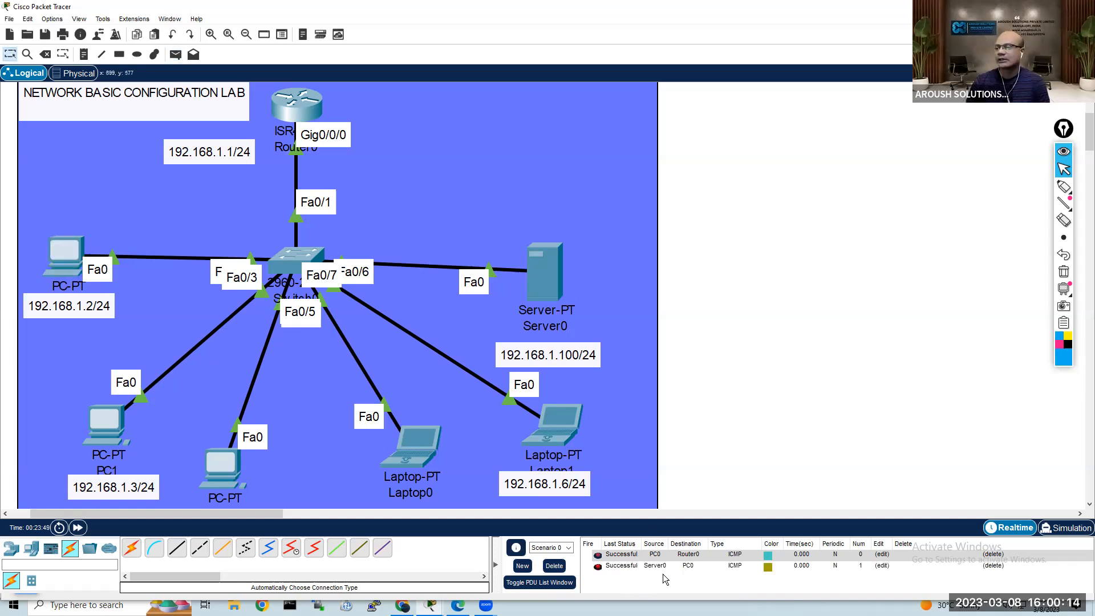
pyautogui.click(175, 54)
pyautogui.click(554, 280)
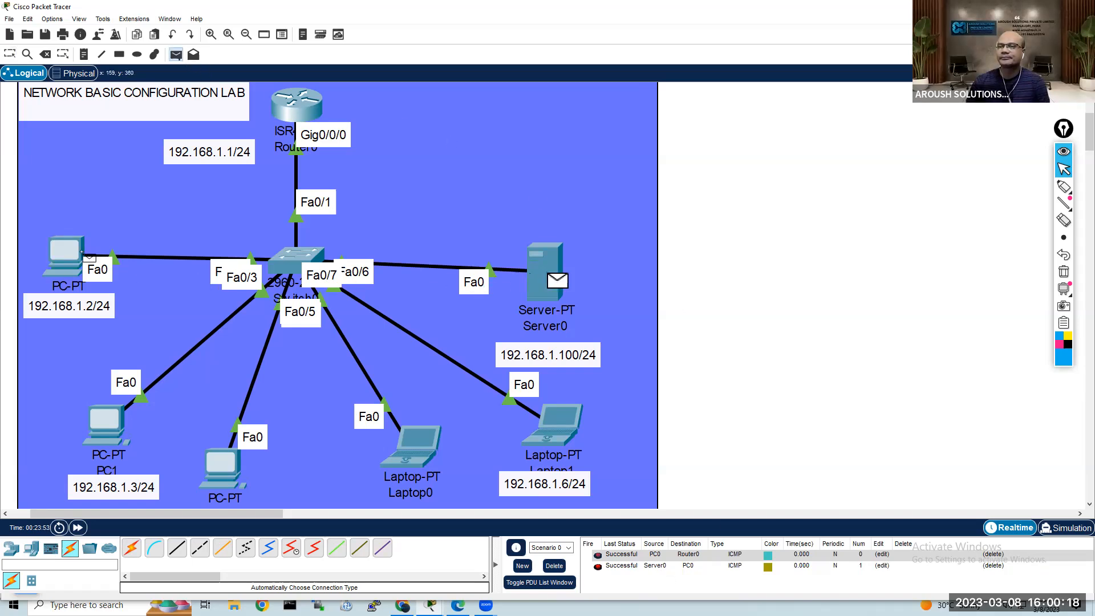
pyautogui.click(63, 253)
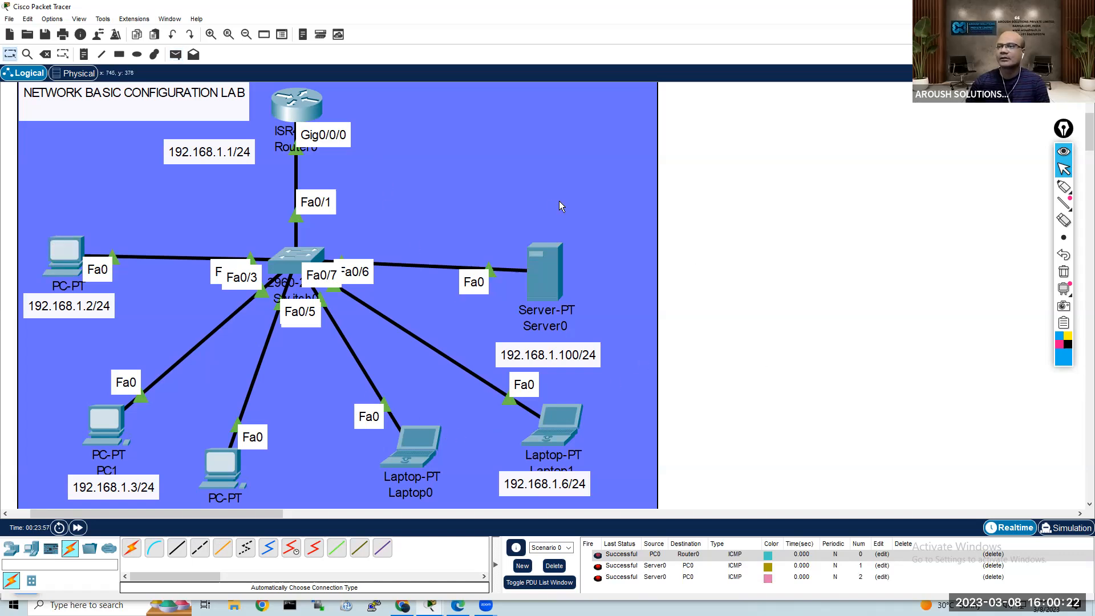
pyautogui.click(176, 54)
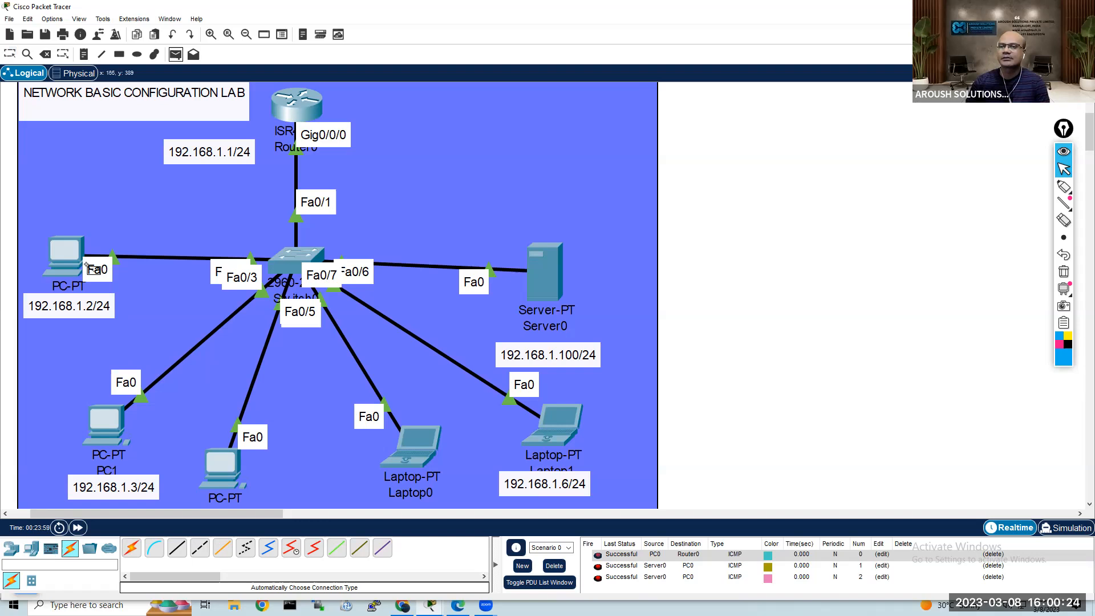
pyautogui.press('Escape')
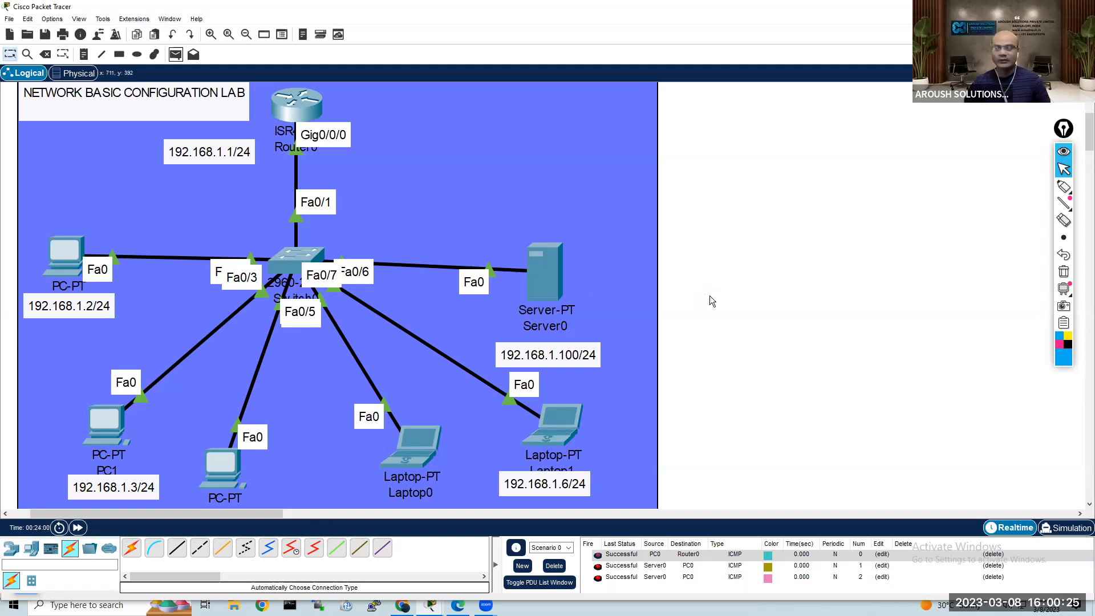
# Step: Toggle Server0's IPv4 configuration to Static and back to DHCP to request an address again, and close its window
pyautogui.click(547, 274)
pyautogui.click(399, 173)
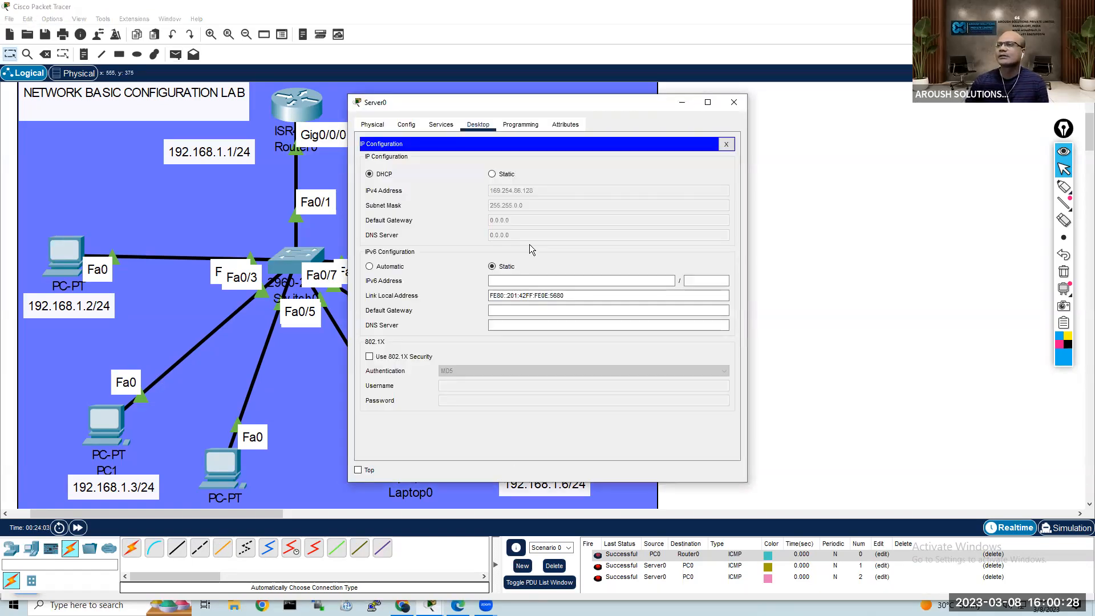
pyautogui.click(500, 174)
pyautogui.click(386, 177)
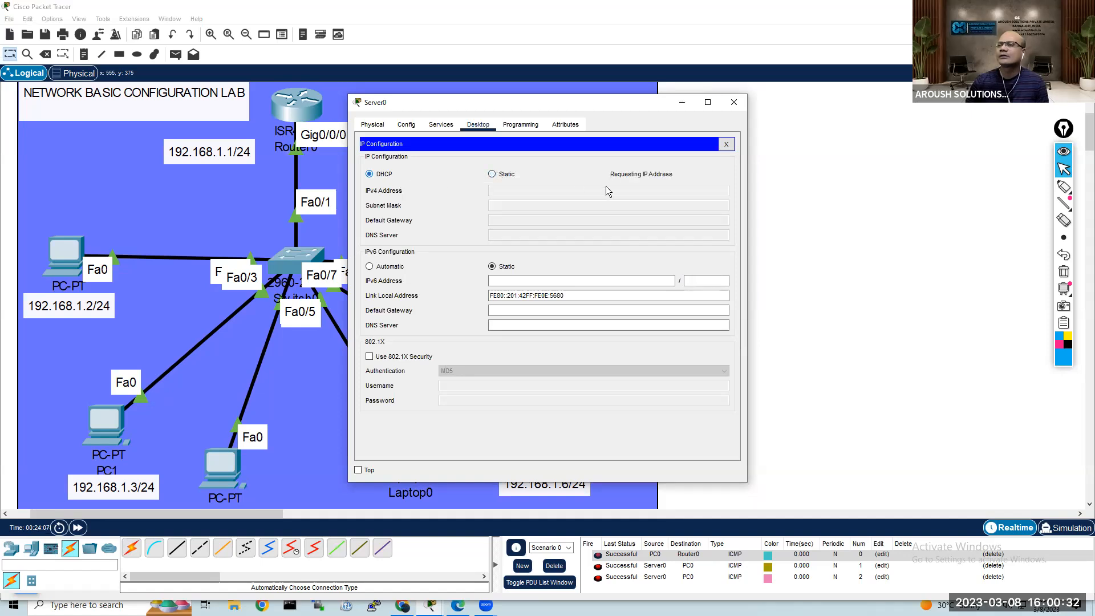
pyautogui.click(727, 145)
pyautogui.click(734, 102)
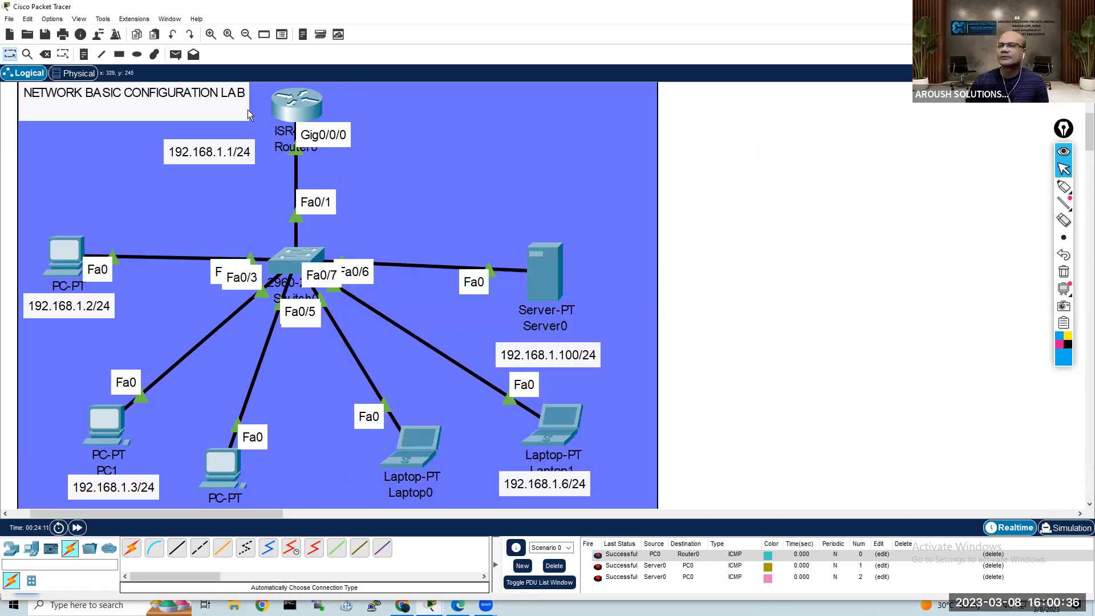
# Step: Send a simple PDU from Server0 to PC0 and another from Laptop0 to PC0
pyautogui.click(176, 54)
pyautogui.click(544, 274)
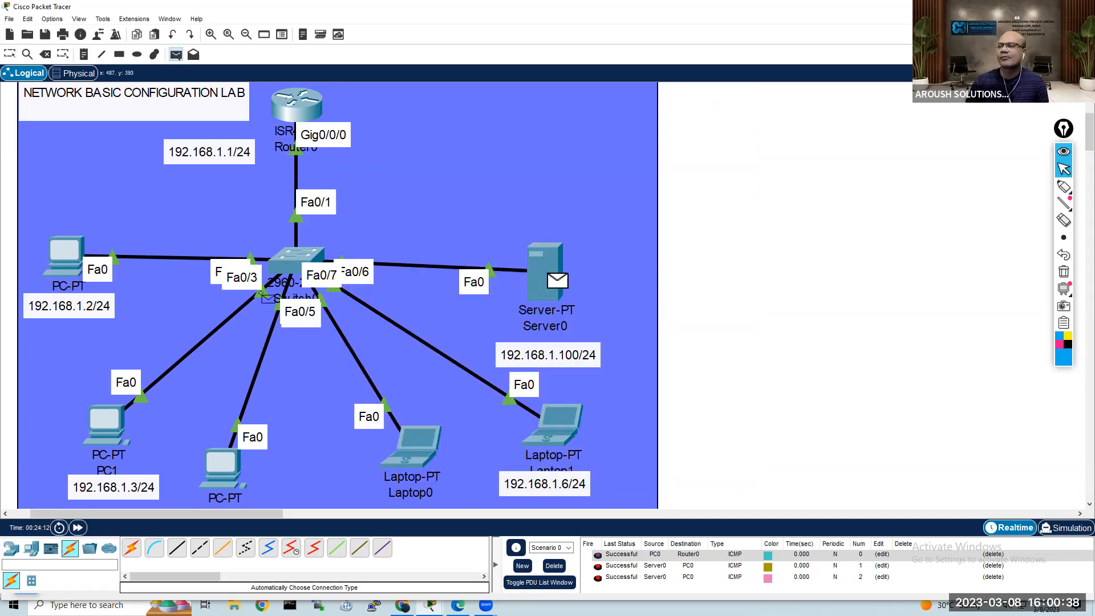
pyautogui.click(74, 257)
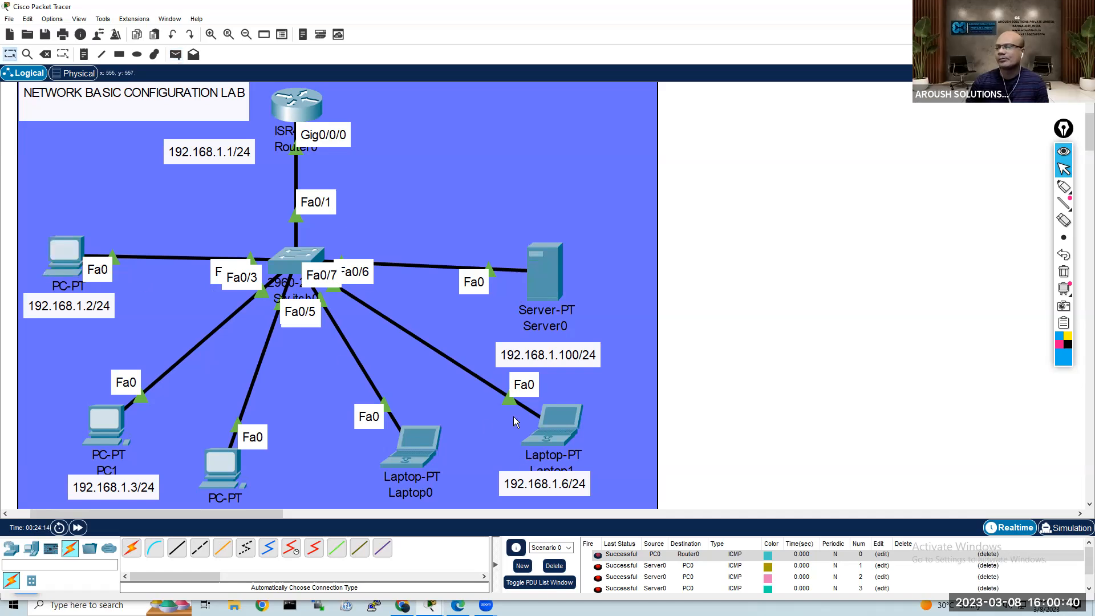
pyautogui.click(176, 54)
pyautogui.click(422, 450)
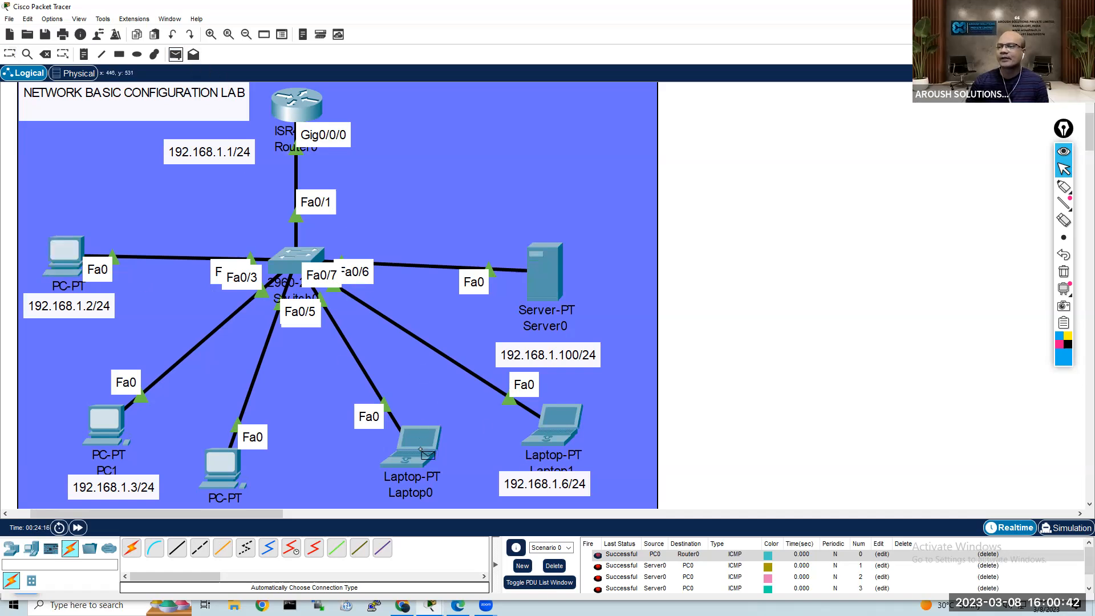
pyautogui.click(92, 252)
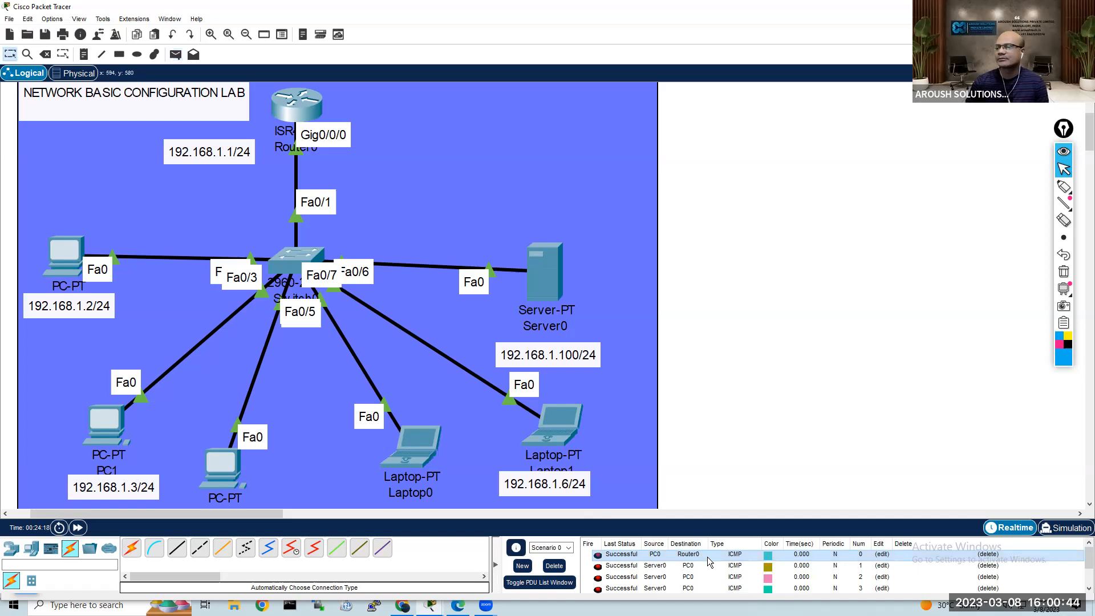
# Step: Create a new PDU scenario and send a simple PDU from PC0 to Router0 in it
pyautogui.click(522, 565)
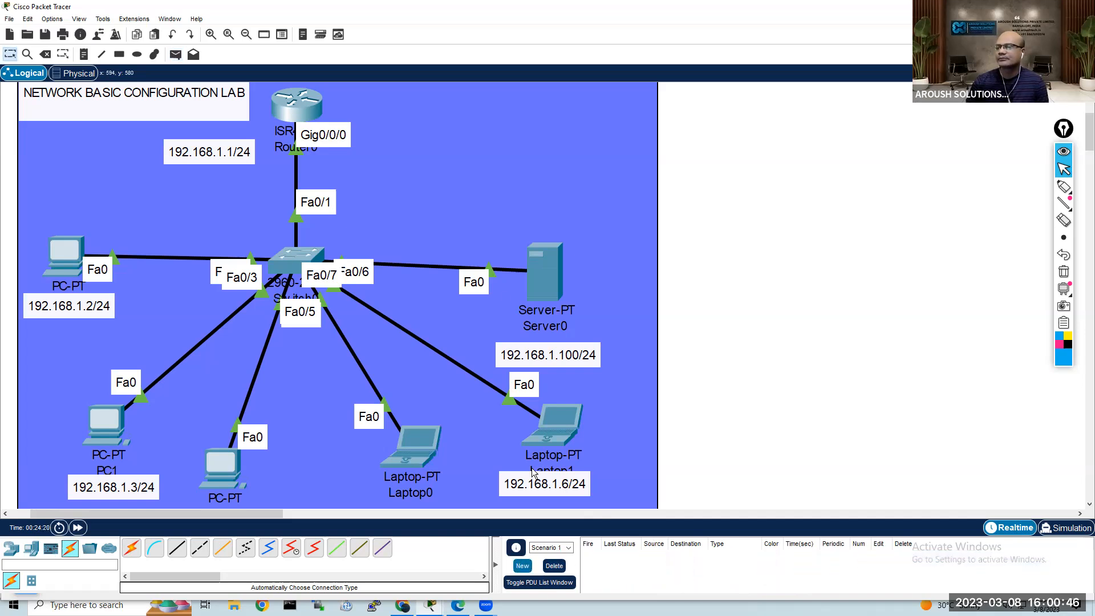
pyautogui.click(175, 54)
pyautogui.click(75, 254)
pyautogui.click(291, 114)
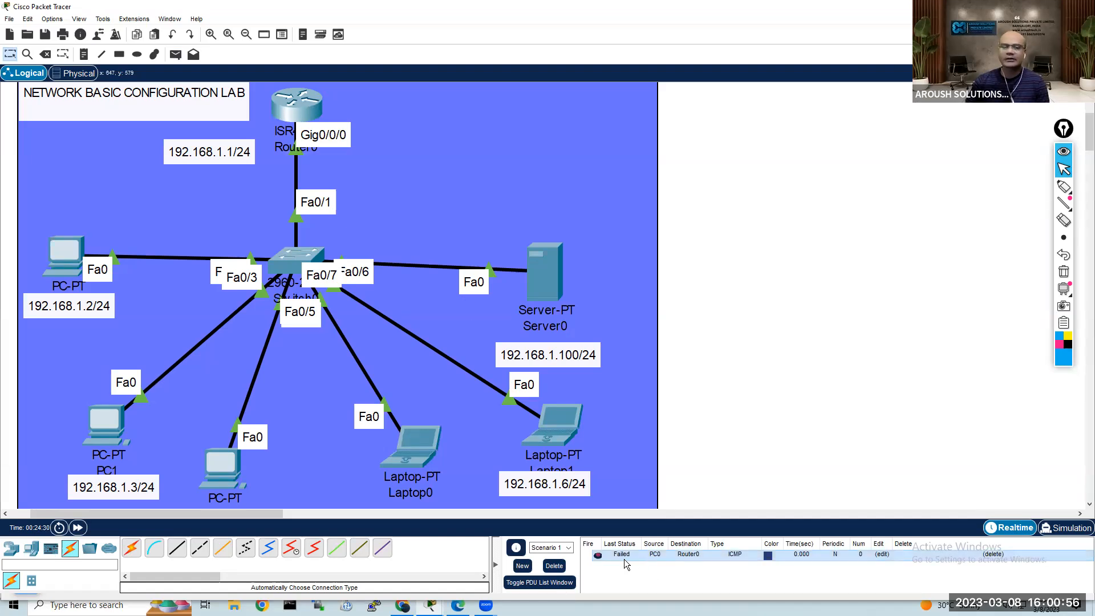
# Step: Send simple PDUs from PC1 to Router0 and from PC1 to PC2
pyautogui.click(175, 55)
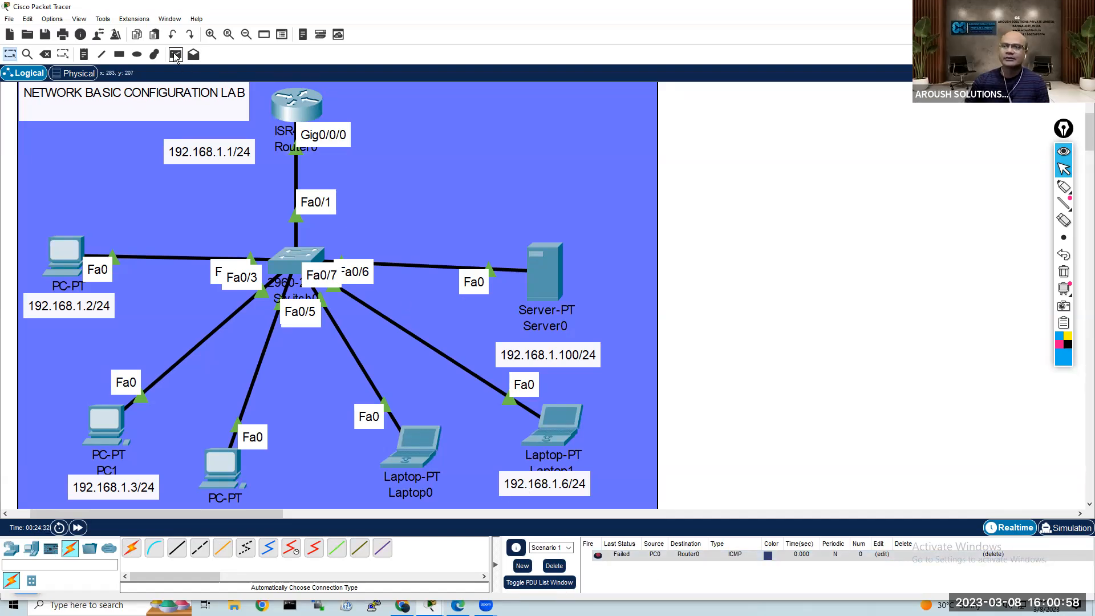
pyautogui.click(113, 430)
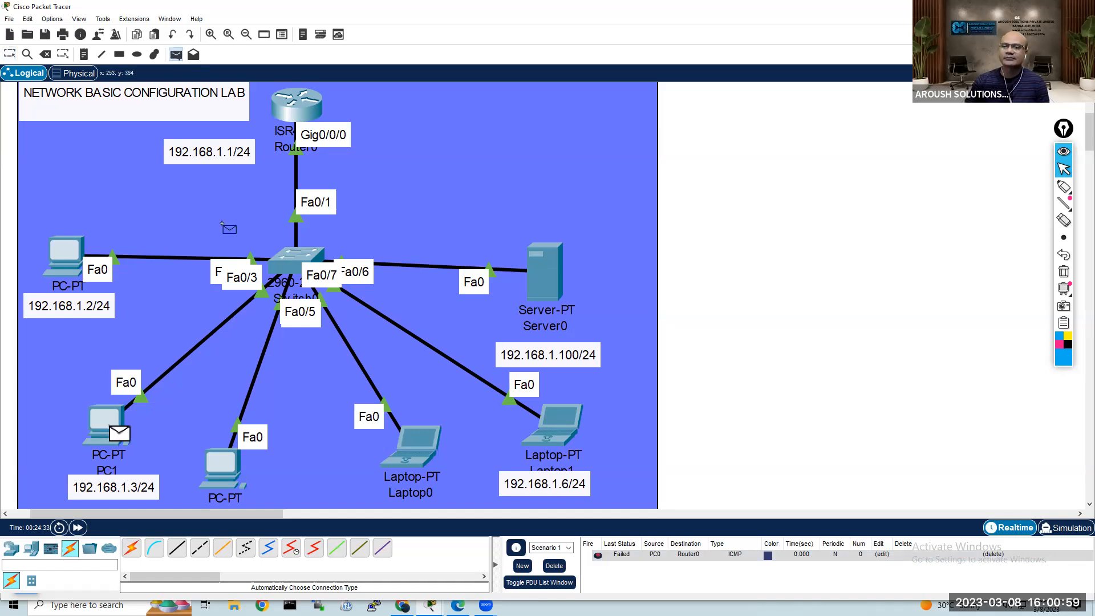
pyautogui.click(297, 103)
pyautogui.click(175, 54)
pyautogui.click(114, 432)
pyautogui.click(217, 456)
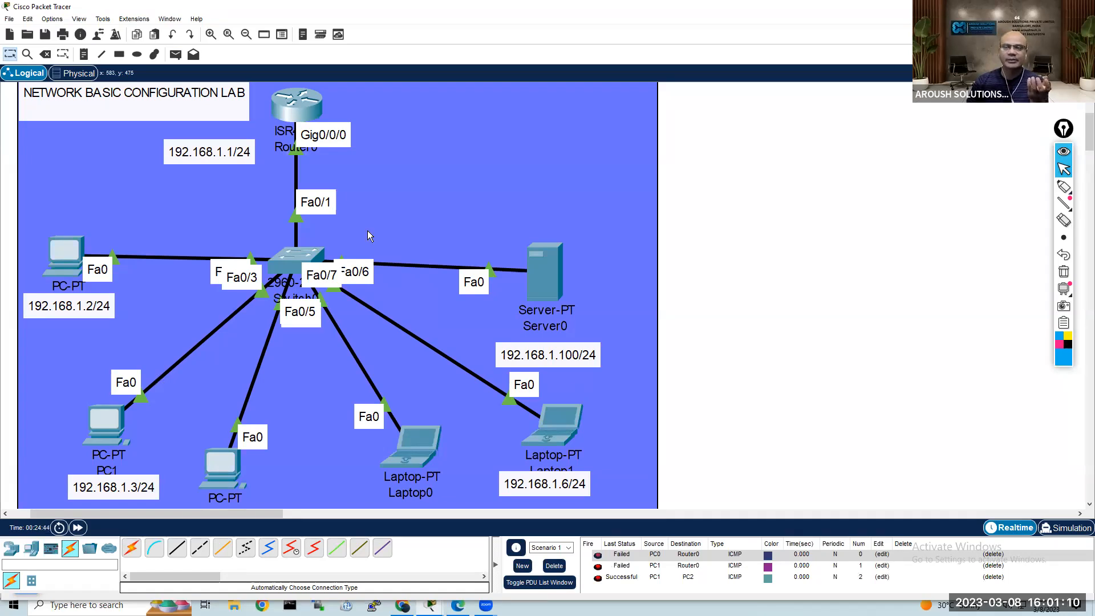
# Step: Send simple PDUs from PC2 to Laptop0 and from Laptop0 to Laptop1
pyautogui.click(177, 59)
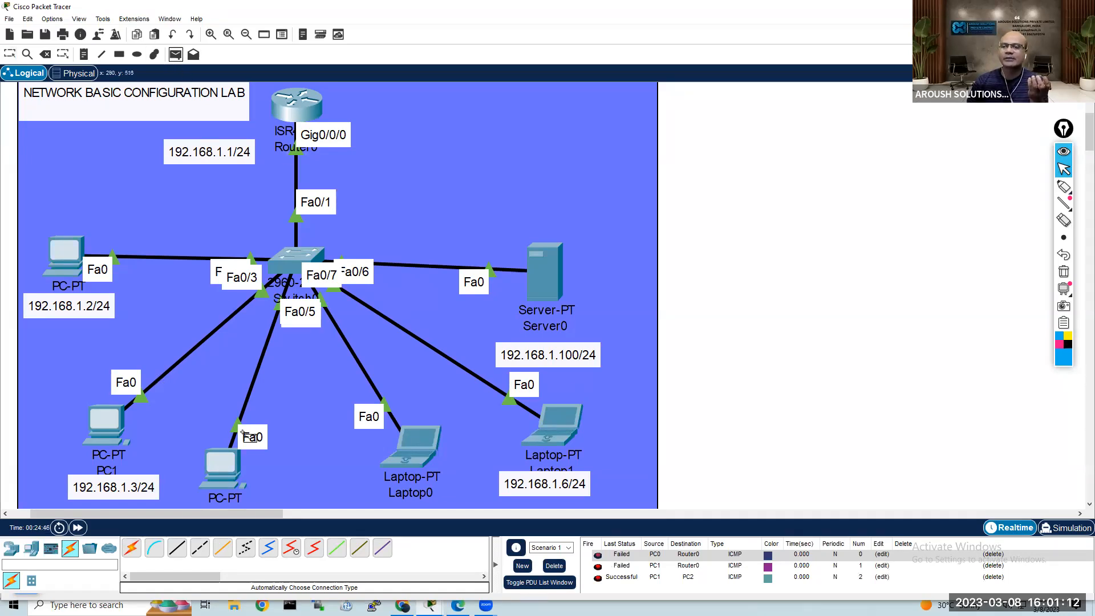
pyautogui.click(229, 464)
pyautogui.click(417, 450)
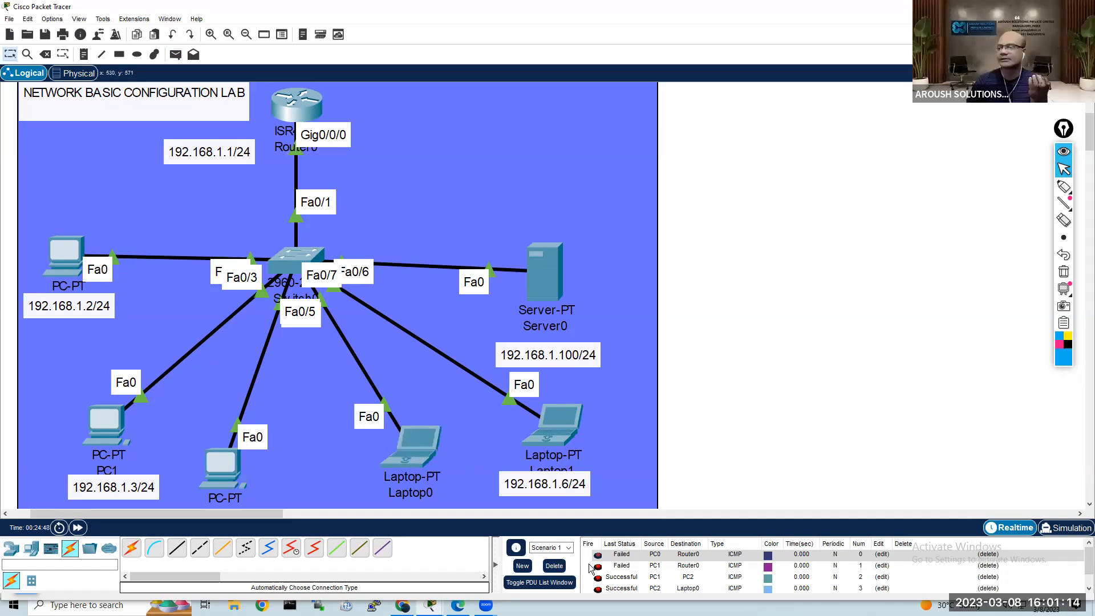
pyautogui.click(176, 54)
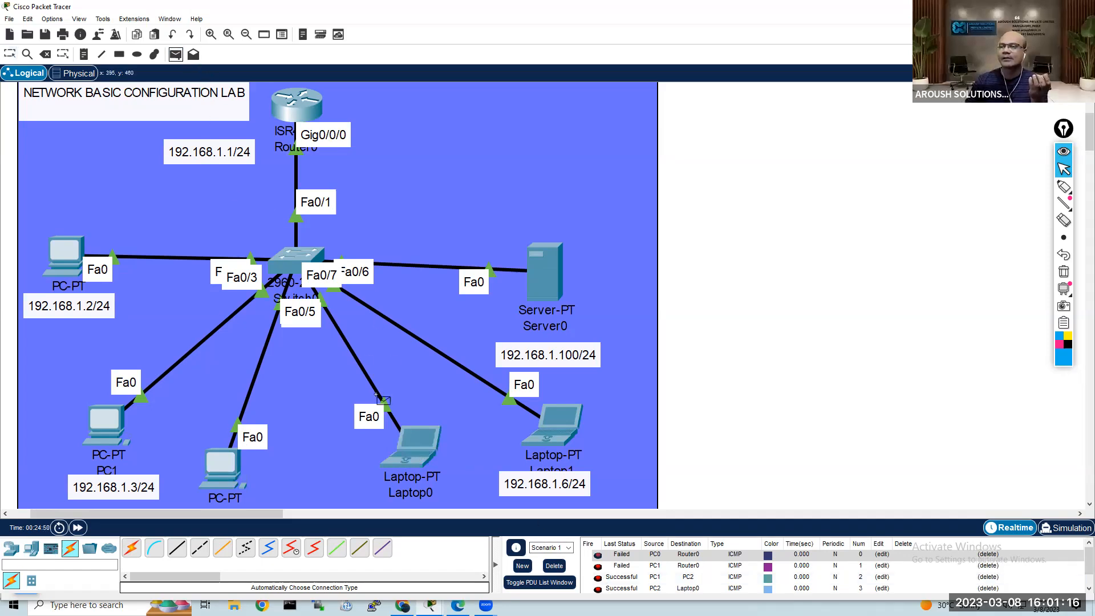
pyautogui.click(420, 449)
pyautogui.click(560, 421)
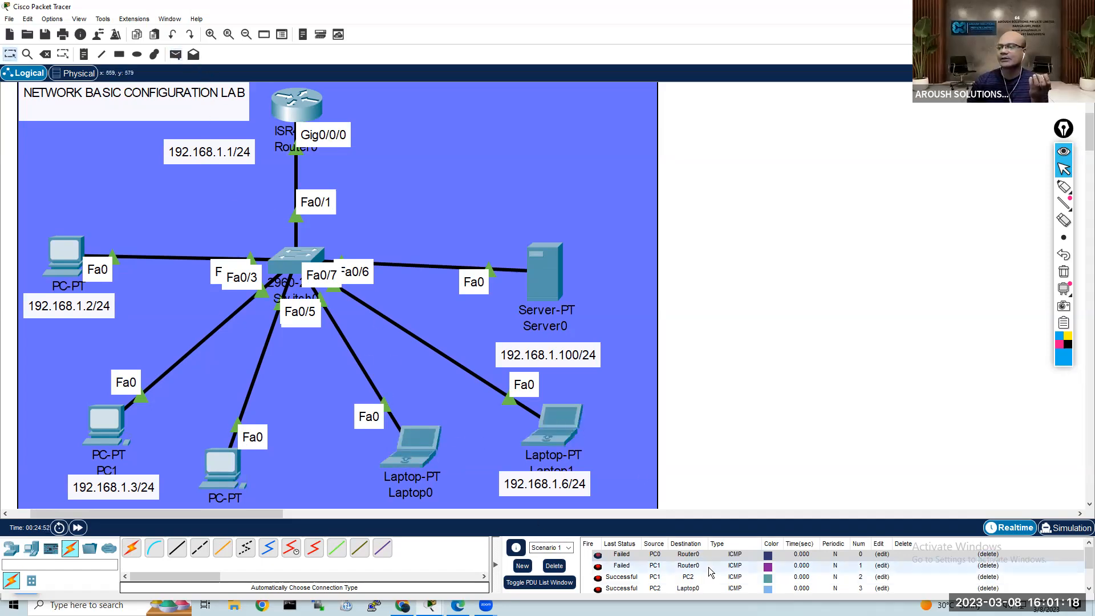
# Step: Create a new PDU scenario and send a simple PDU from Server0 to Laptop0 in it
pyautogui.click(558, 566)
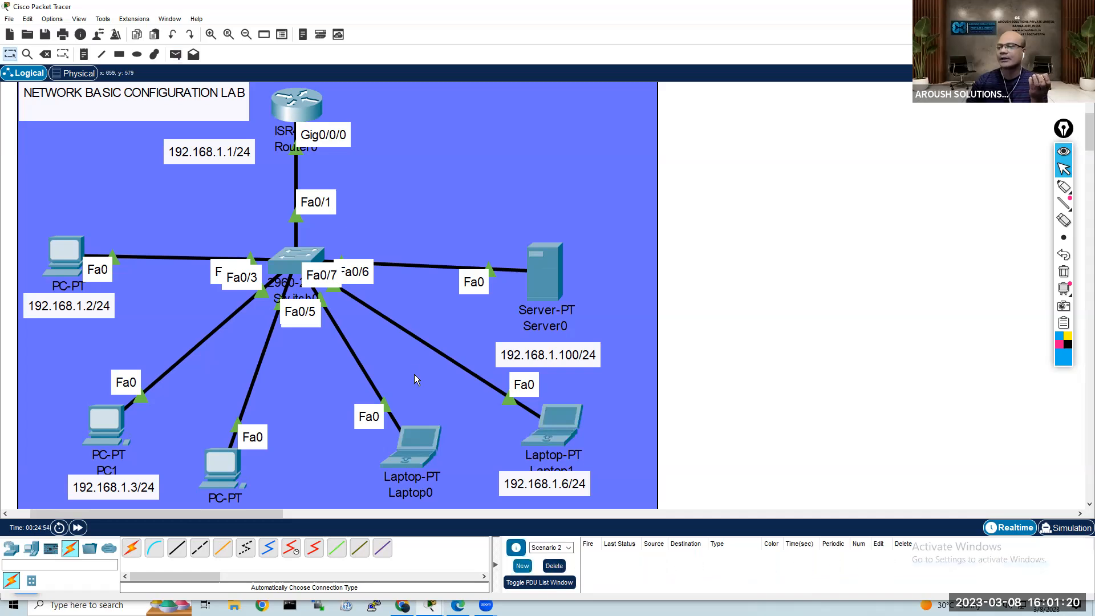
pyautogui.click(176, 54)
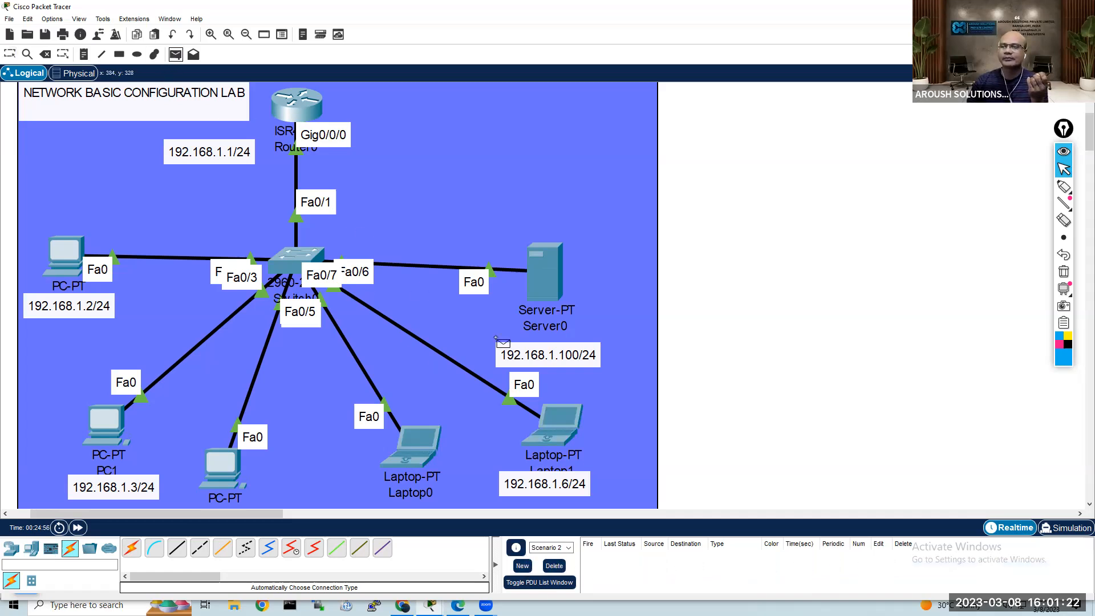
pyautogui.click(546, 276)
pyautogui.click(425, 440)
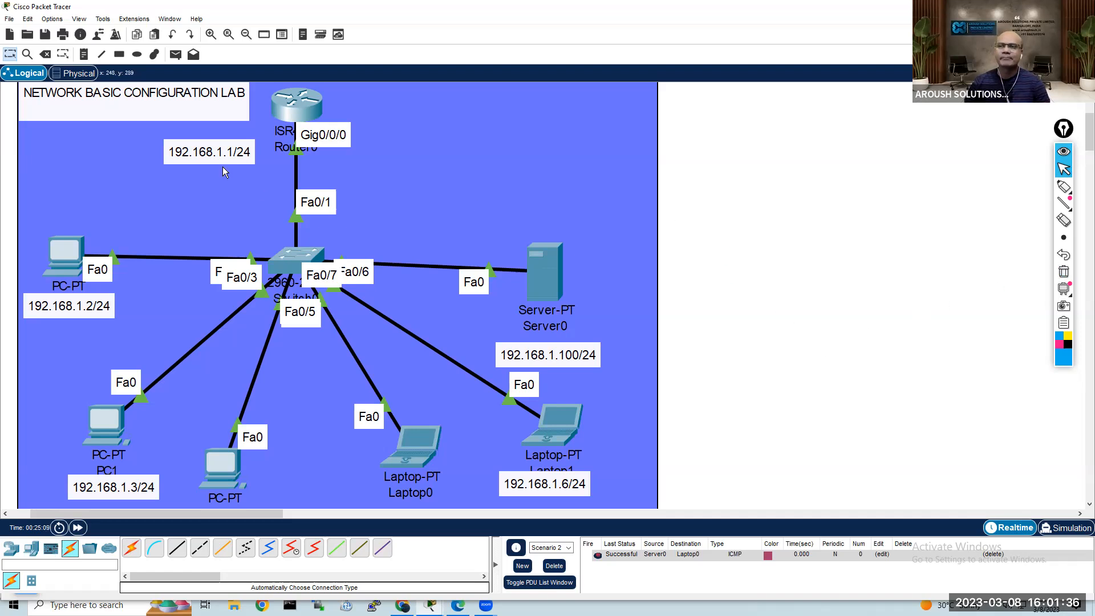
# Step: Open Router0's command line and enter privileged mode, going on to global configuration mode
pyautogui.click(288, 117)
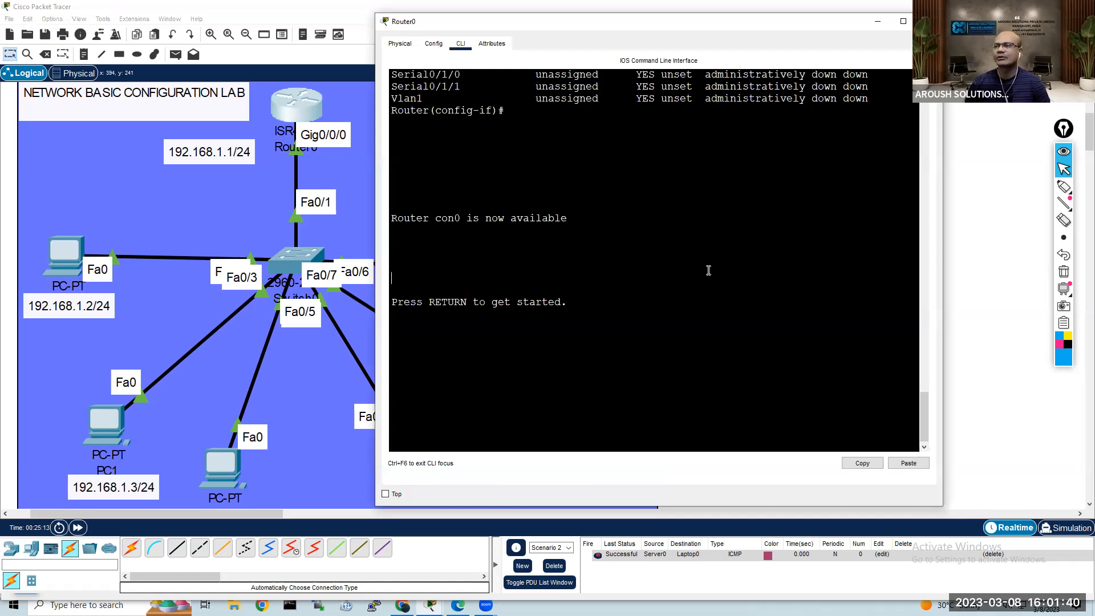
pyautogui.press('Return')
pyautogui.press('Return')
pyautogui.press('Return')
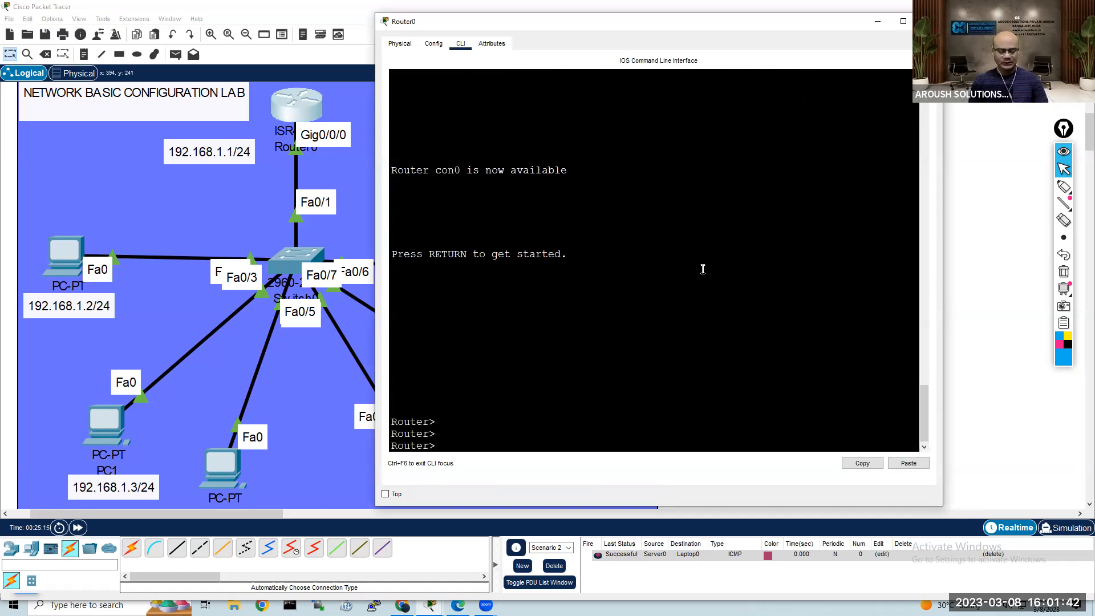
pyautogui.write('en')
pyautogui.press('Return')
pyautogui.press('Return')
pyautogui.press('Return')
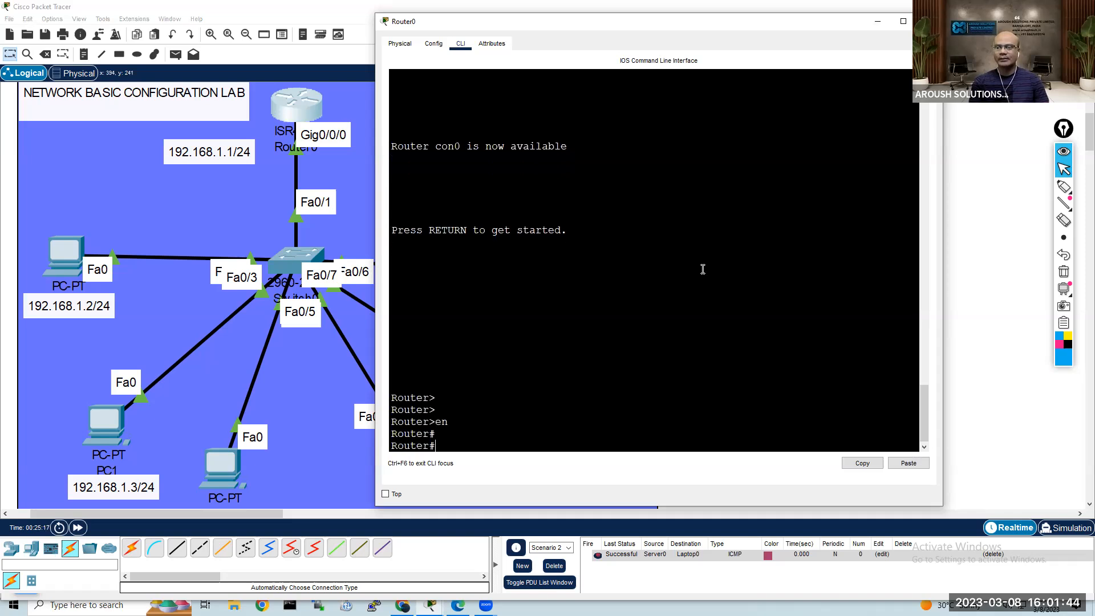
pyautogui.write('conf t')
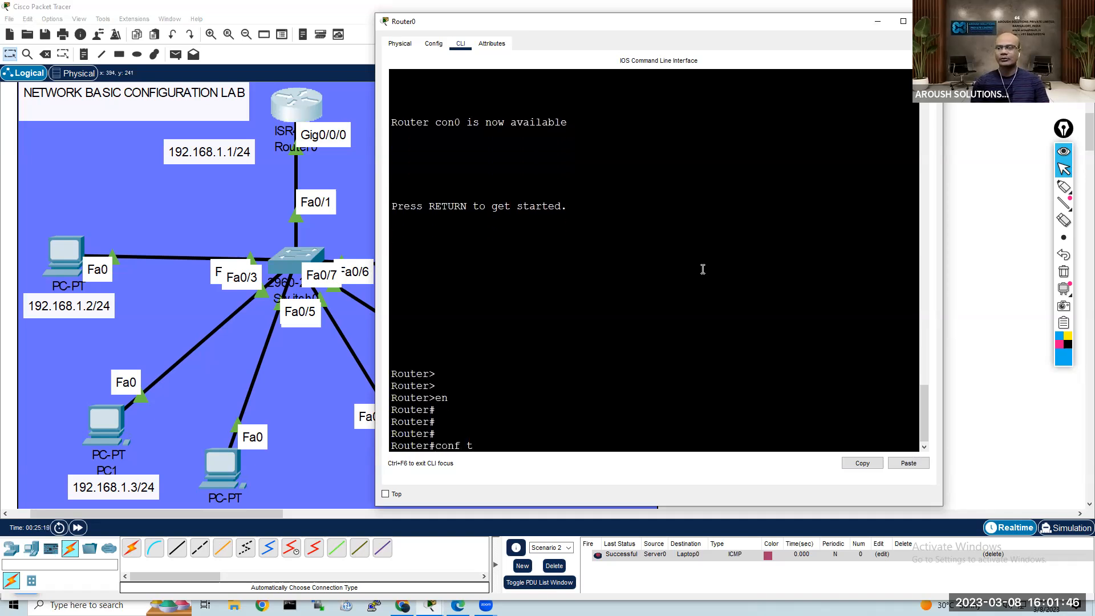
pyautogui.press('Return')
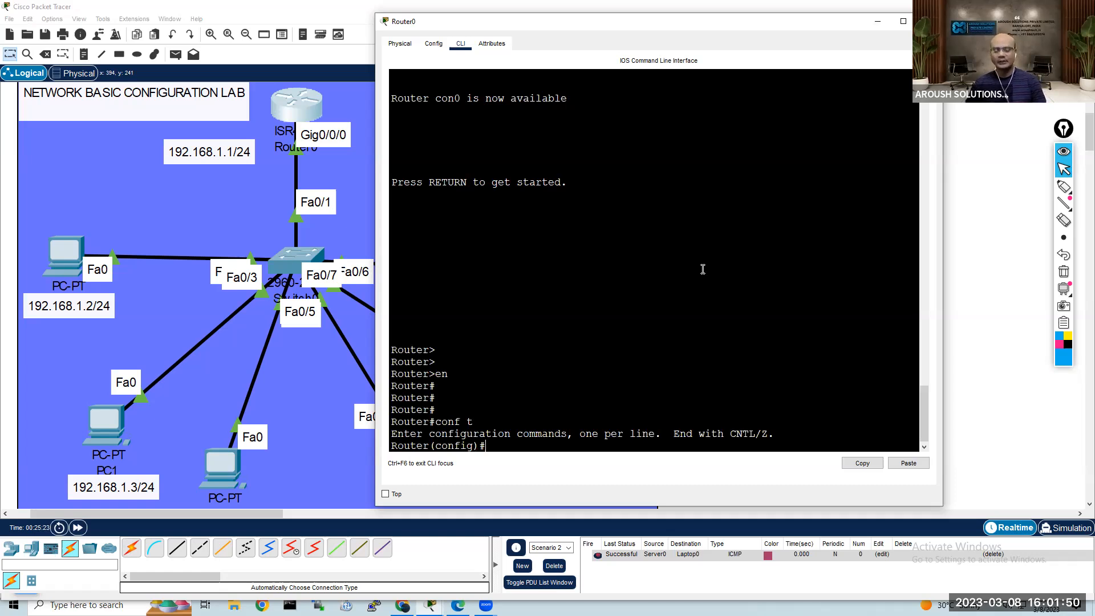
# Step: Set the router's hostname to ISP-Router
pyautogui.write('hos')
pyautogui.press('Tab')
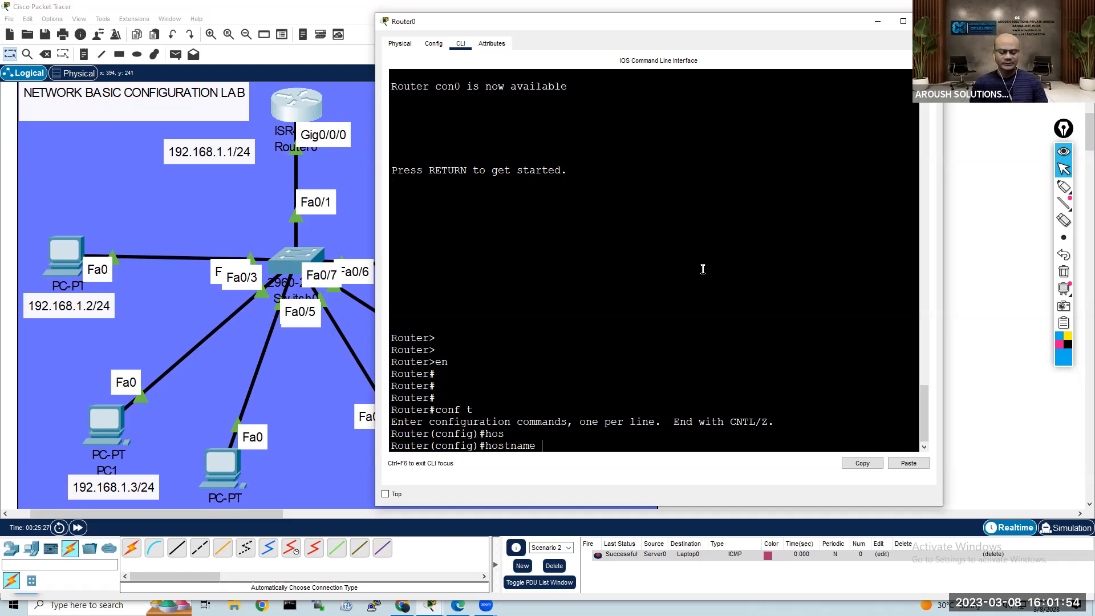
pyautogui.write('ISP-Router')
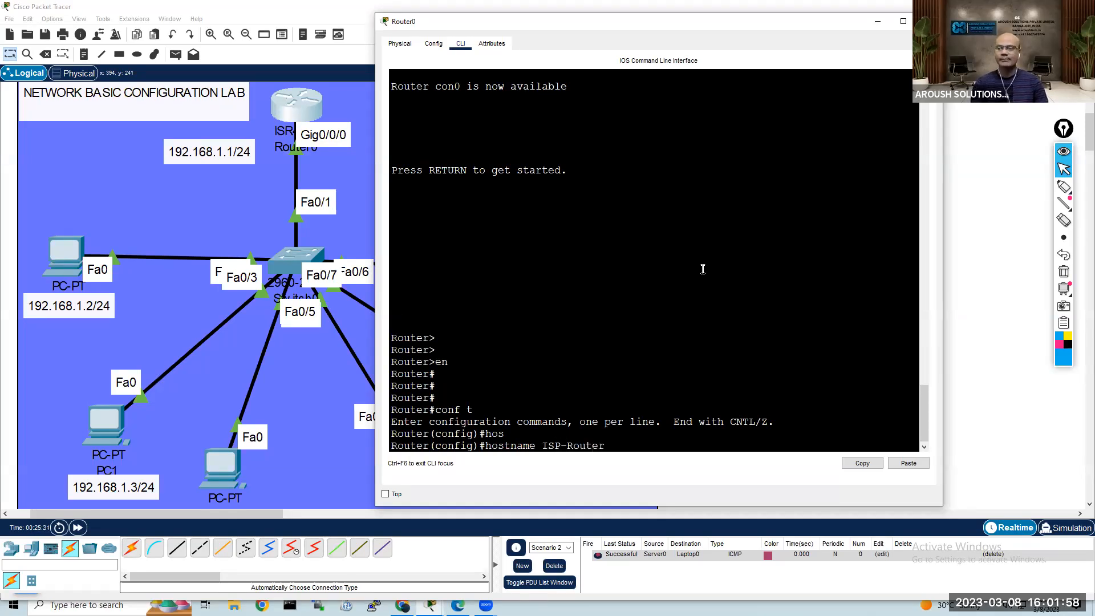
pyautogui.press('Return')
pyautogui.press('Return')
pyautogui.press('Return')
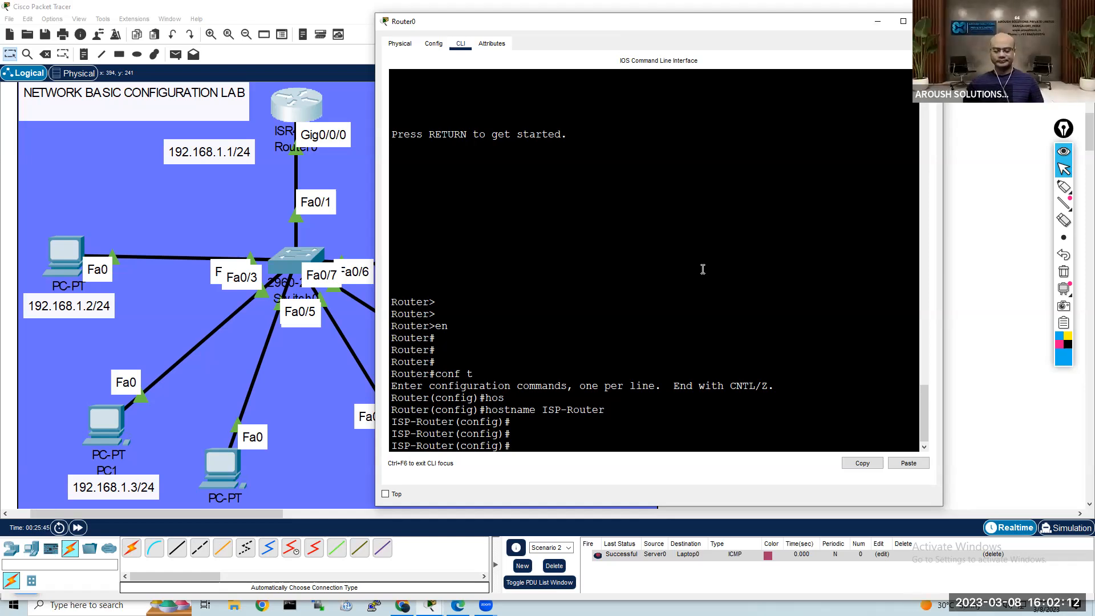
pyautogui.press('Return')
pyautogui.press('Return')
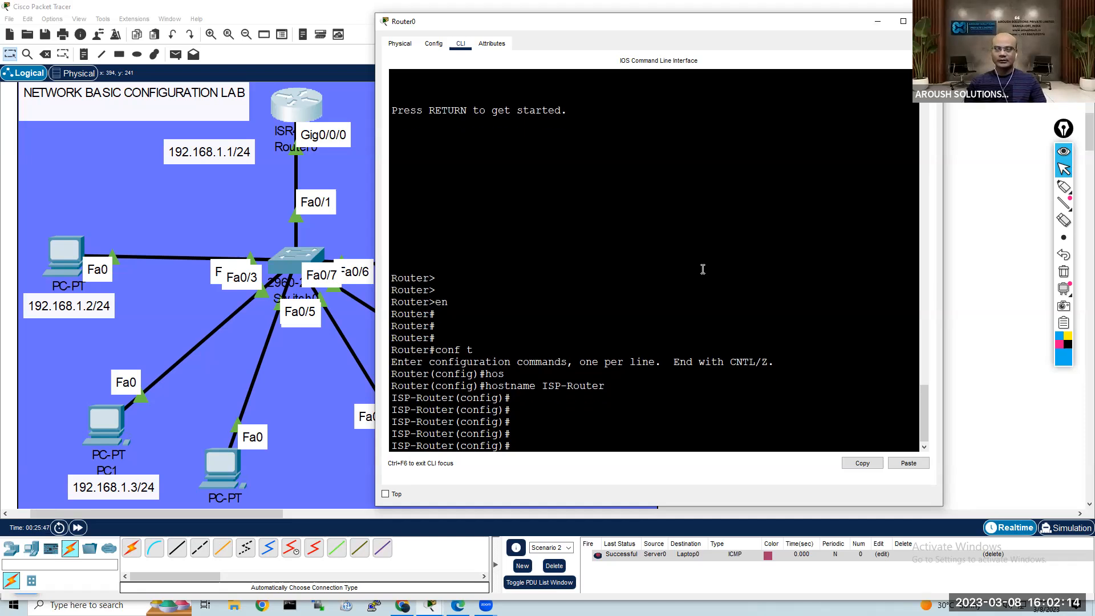
# Step: List the available ip subcommands in global configuration mode and examine the dhcp entry
pyautogui.write('ip dh')
pyautogui.press('Tab')
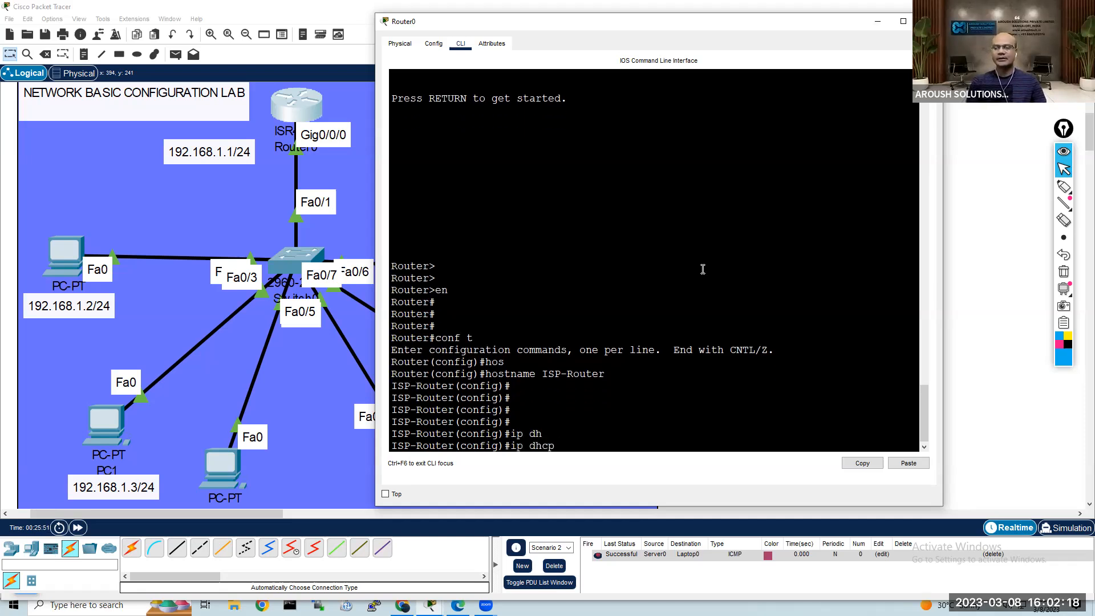
pyautogui.press('BackSpace')
pyautogui.press('BackSpace')
pyautogui.press('BackSpace')
pyautogui.press('BackSpace')
pyautogui.press('BackSpace')
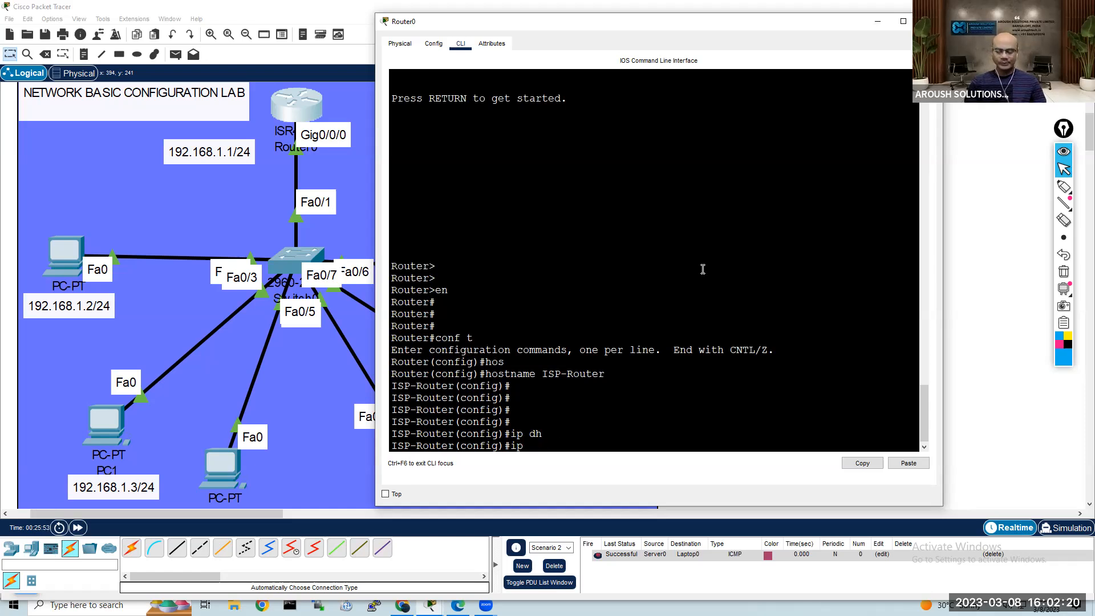
pyautogui.write('?')
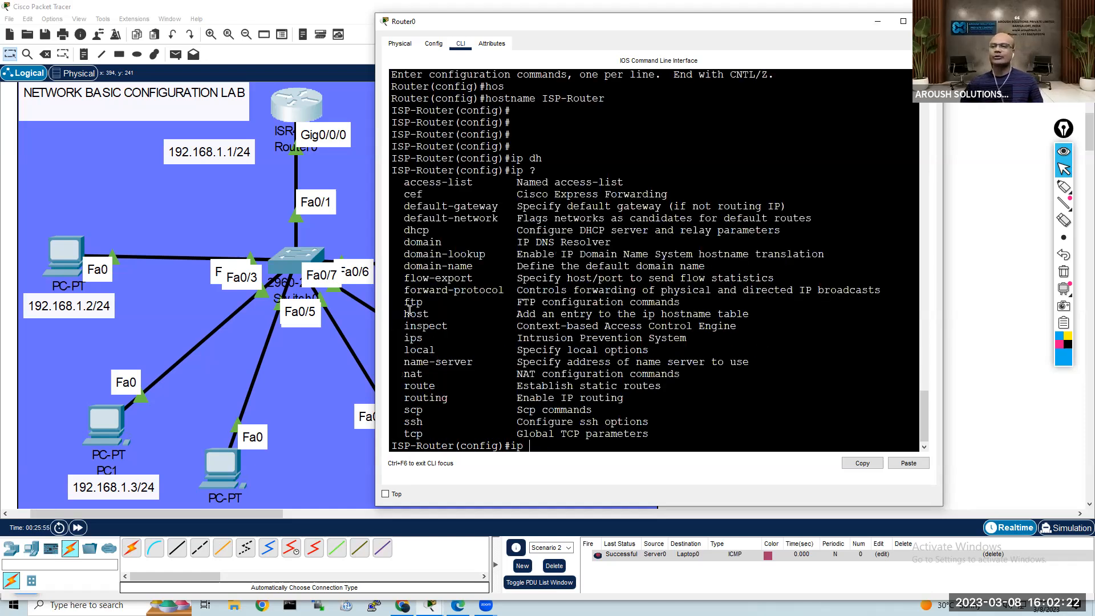
pyautogui.moveTo(403, 184); pyautogui.dragTo(467, 433)
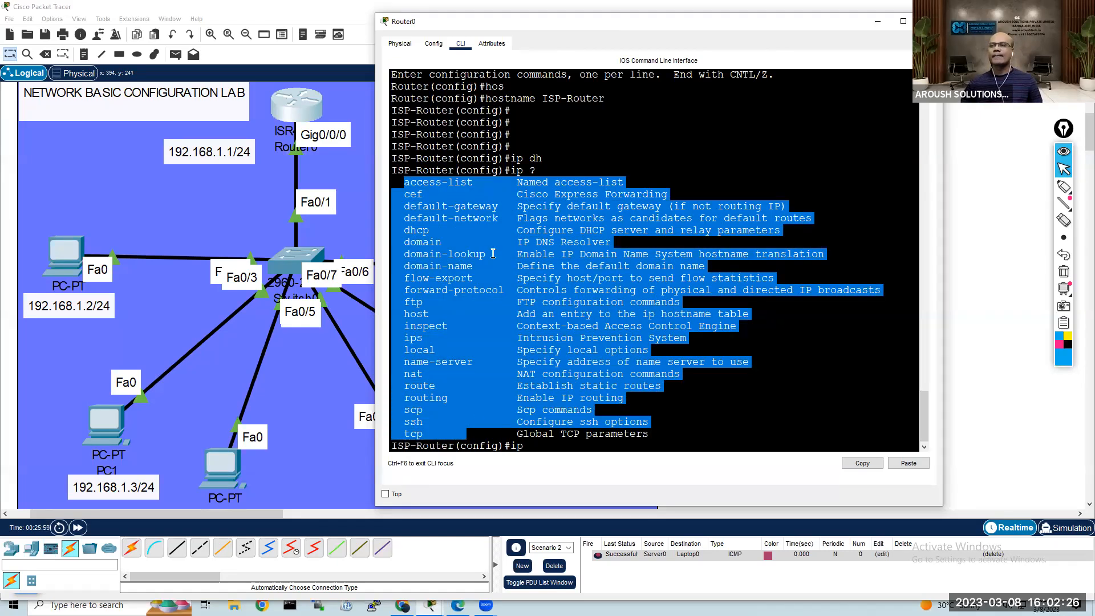
pyautogui.moveTo(399, 234); pyautogui.dragTo(777, 227)
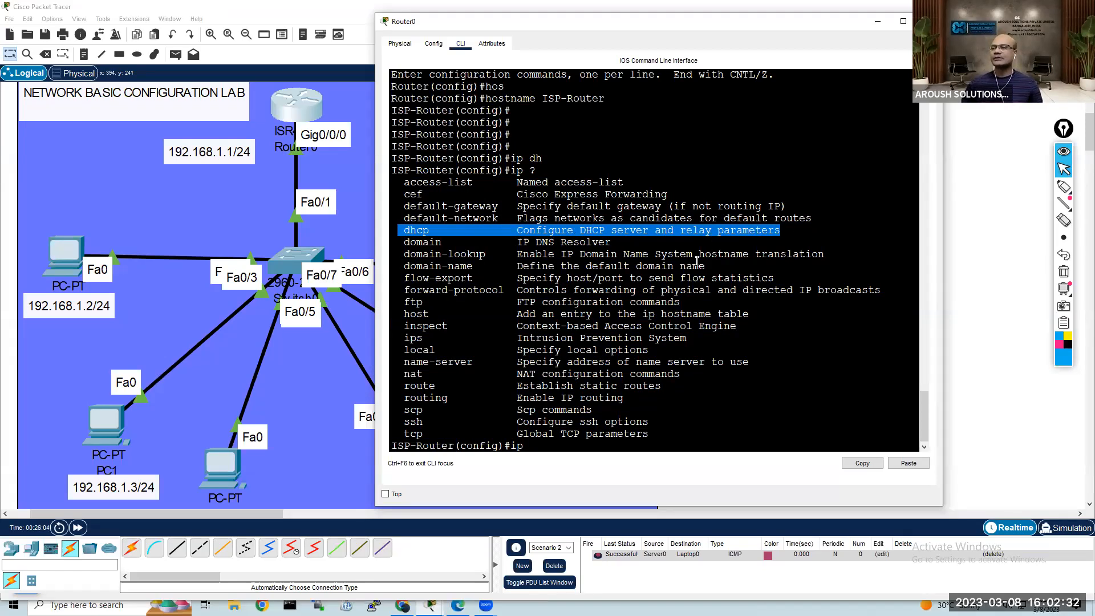
pyautogui.click(700, 426)
pyautogui.press('Return')
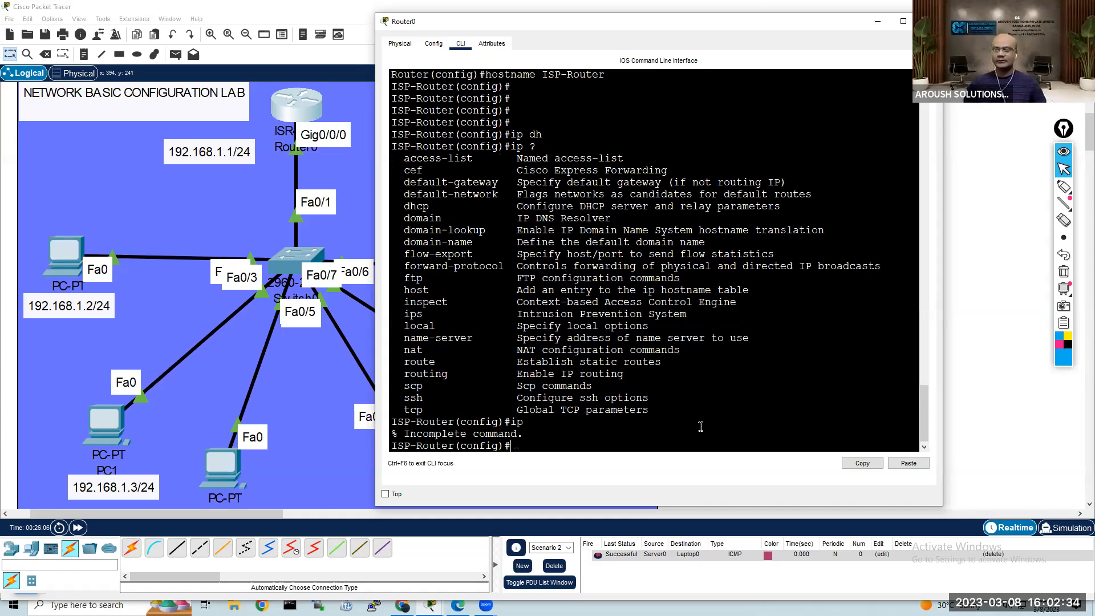
# Step: Create a DHCP pool named SALES-TEAM on the router
pyautogui.write('ip h')
pyautogui.press('Tab')
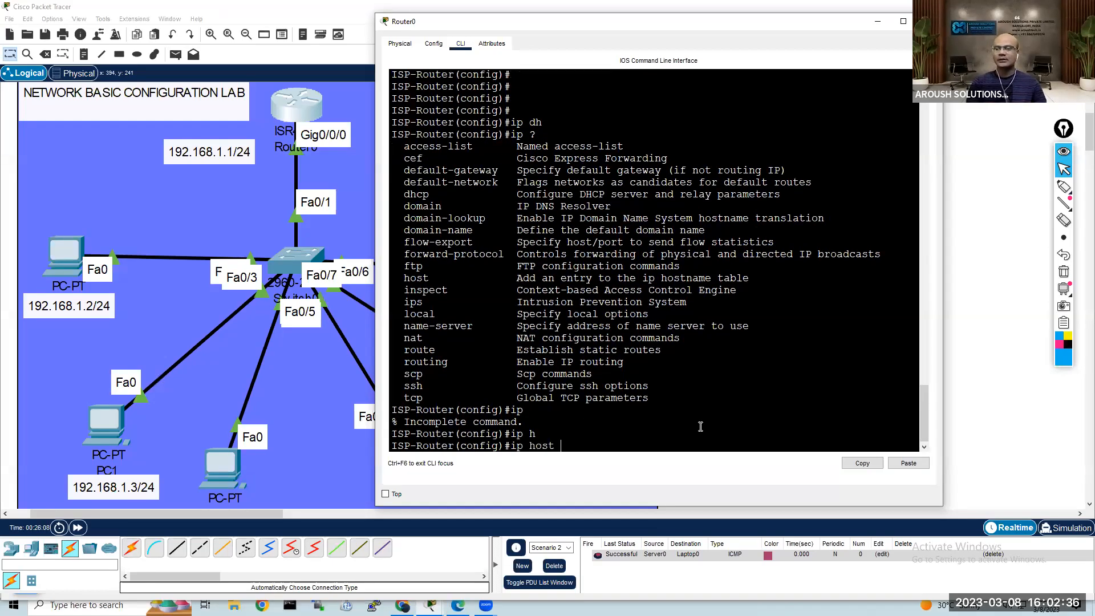
pyautogui.press('BackSpace')
pyautogui.press('BackSpace')
pyautogui.press('BackSpace')
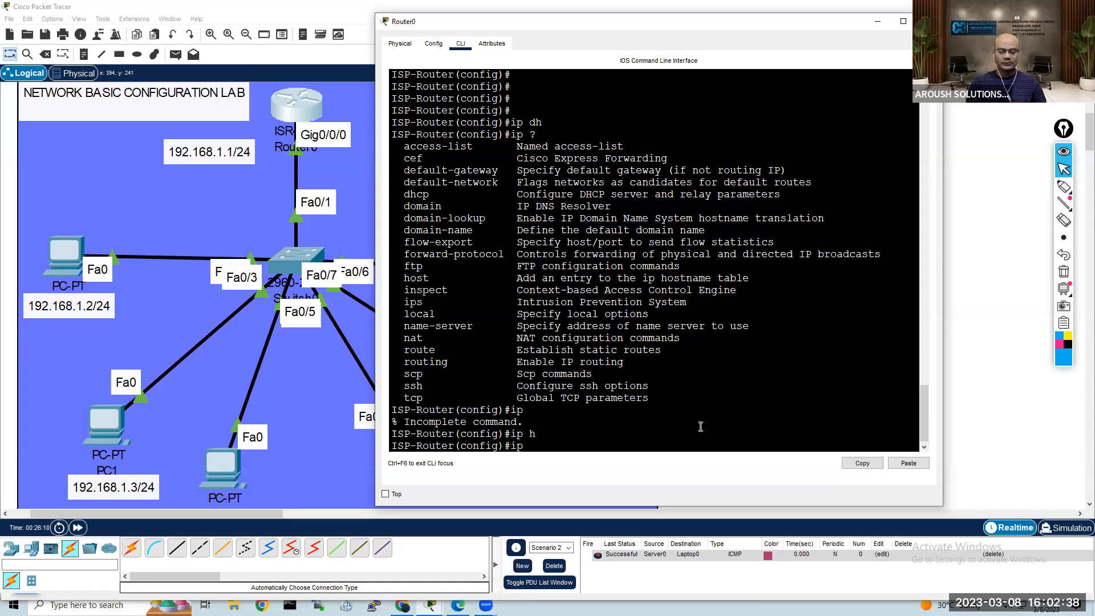
pyautogui.write('dh')
pyautogui.press('Tab')
pyautogui.write('p')
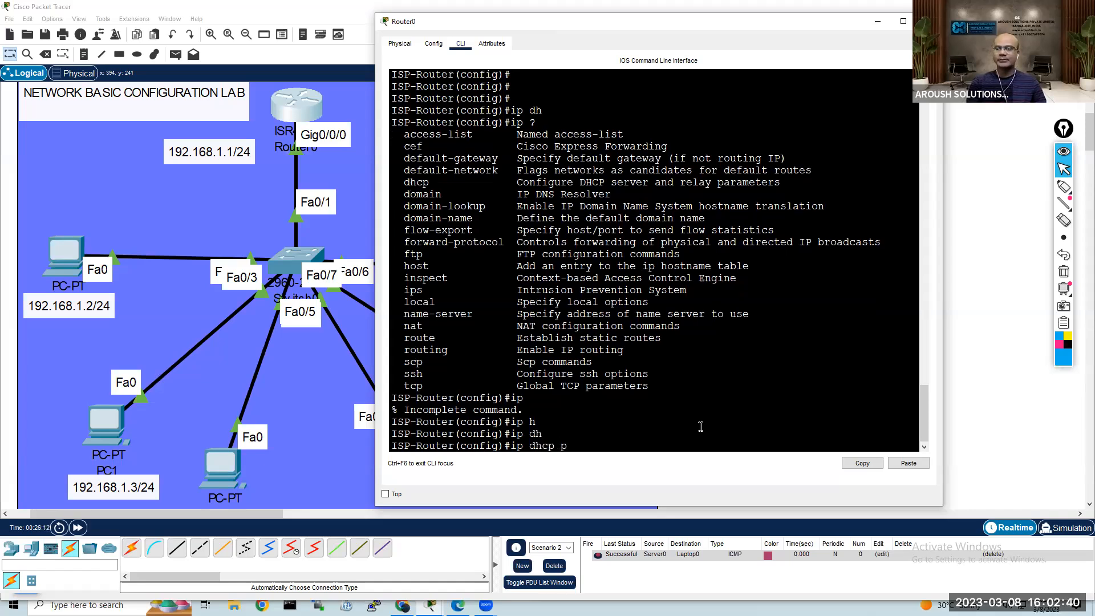
pyautogui.write('o')
pyautogui.press('Tab')
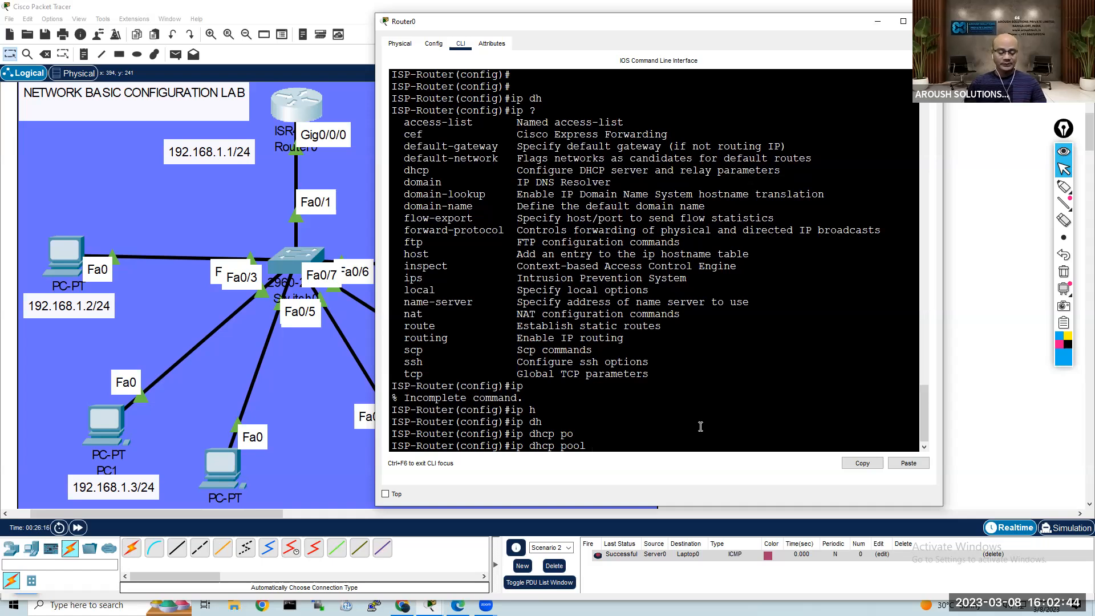
pyautogui.write('SALES-TEAM')
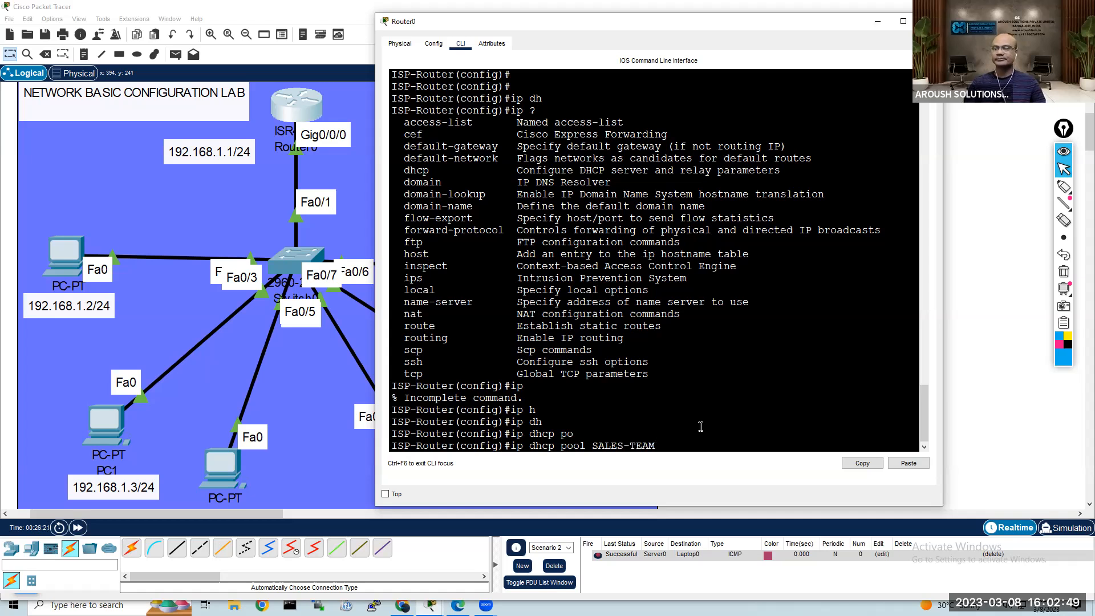
pyautogui.press('Return')
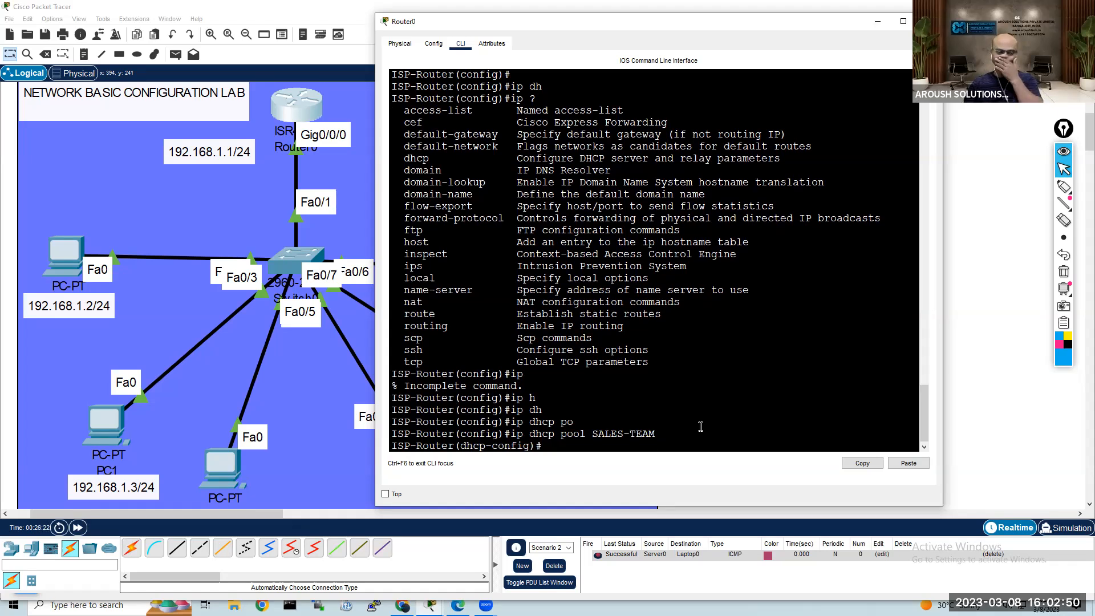
# Step: Set the SALES-TEAM pool's network to 192.168.1.0 with subnet mask 255.255.255.0
pyautogui.write('NET')
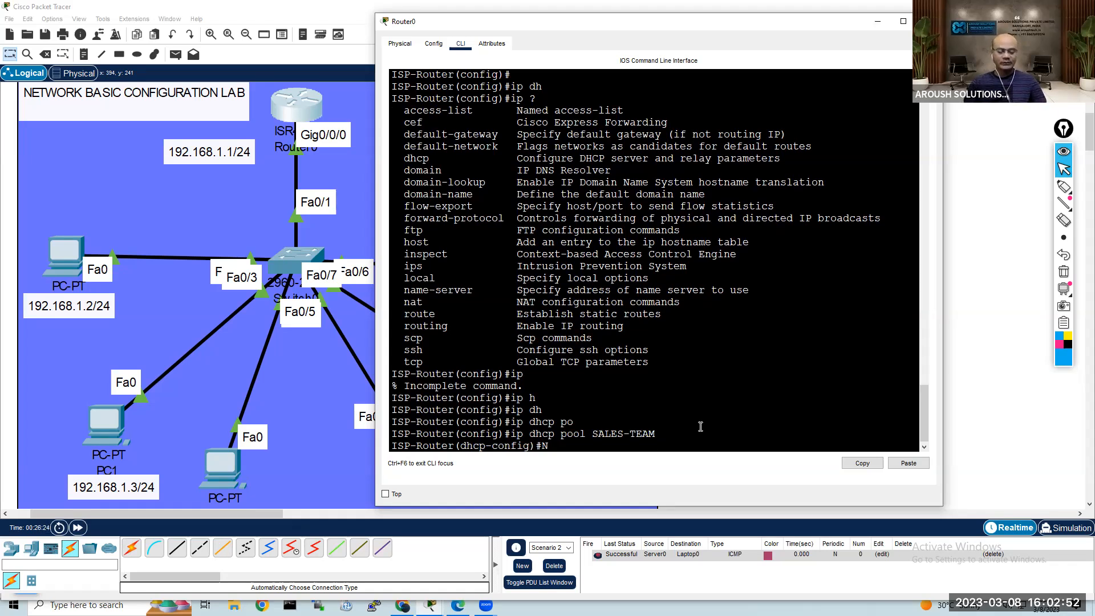
pyautogui.press('Tab')
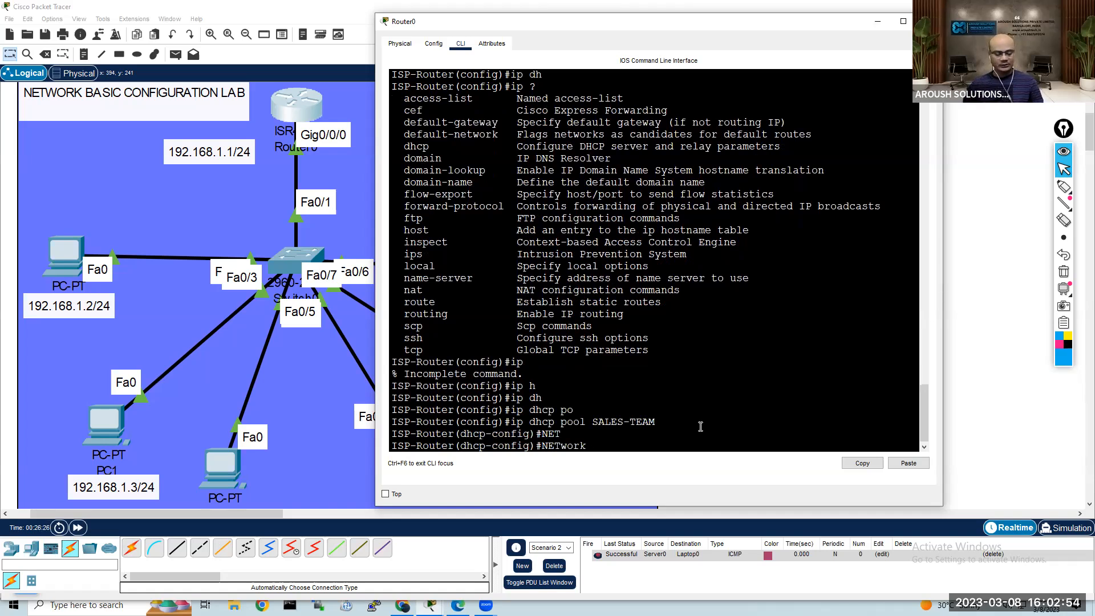
pyautogui.write('192.1')
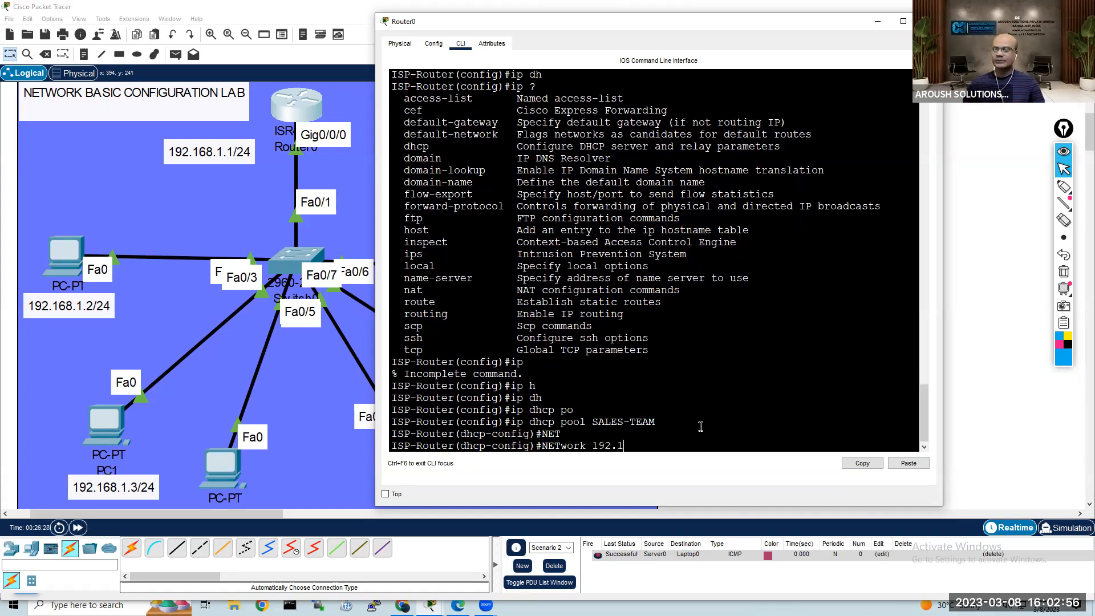
pyautogui.write('68.1.0 255.255.255.0')
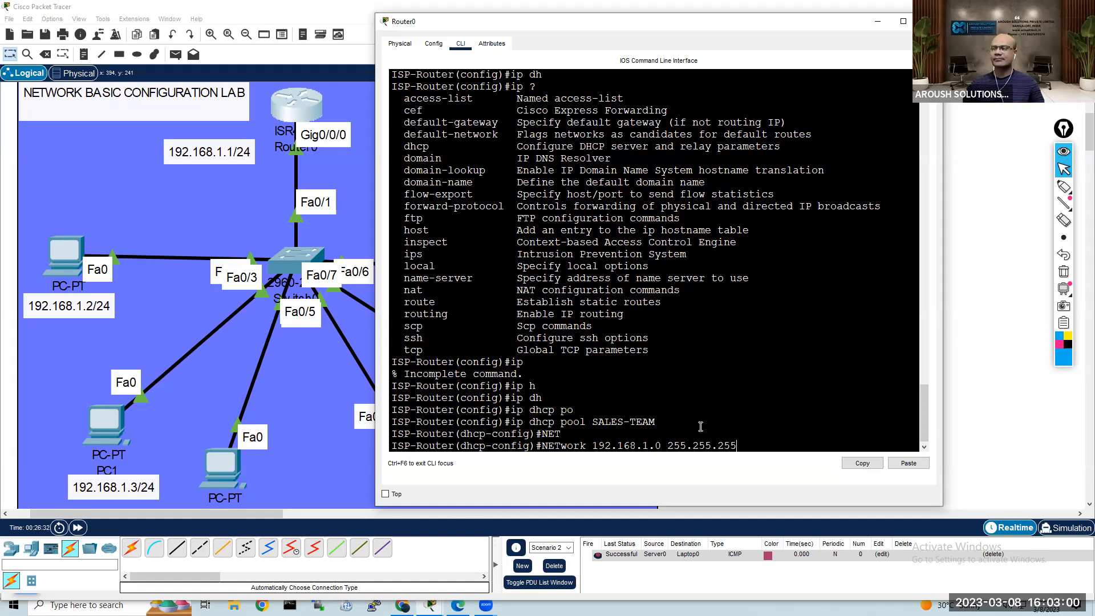
pyautogui.press('Return')
# Step: Set the SALES-TEAM pool's default router to 192.168.1.1
pyautogui.write('def')
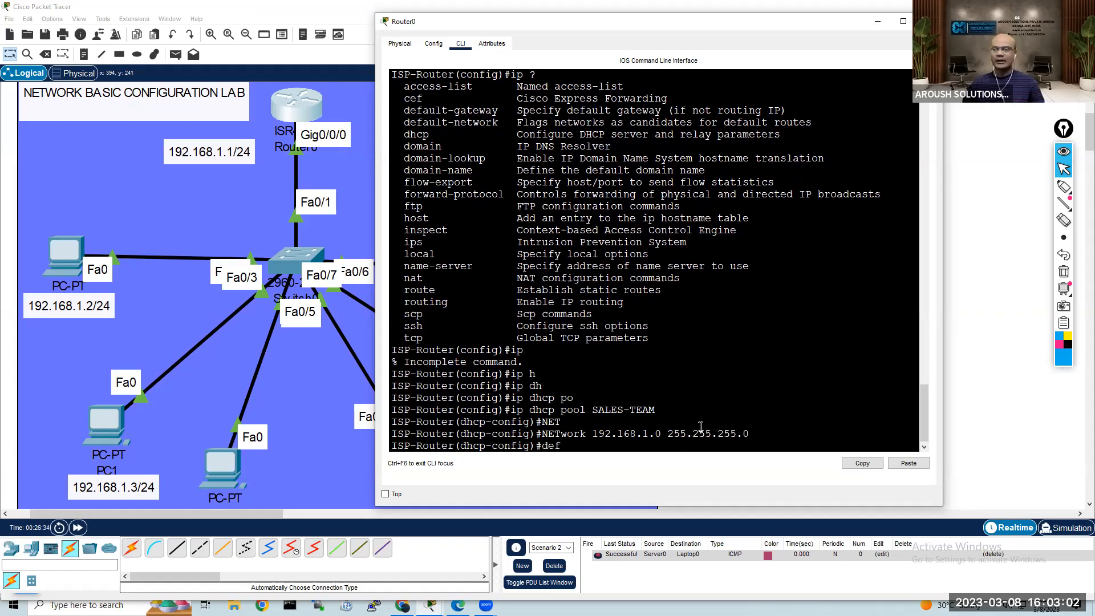
pyautogui.press('Tab')
pyautogui.write('192.')
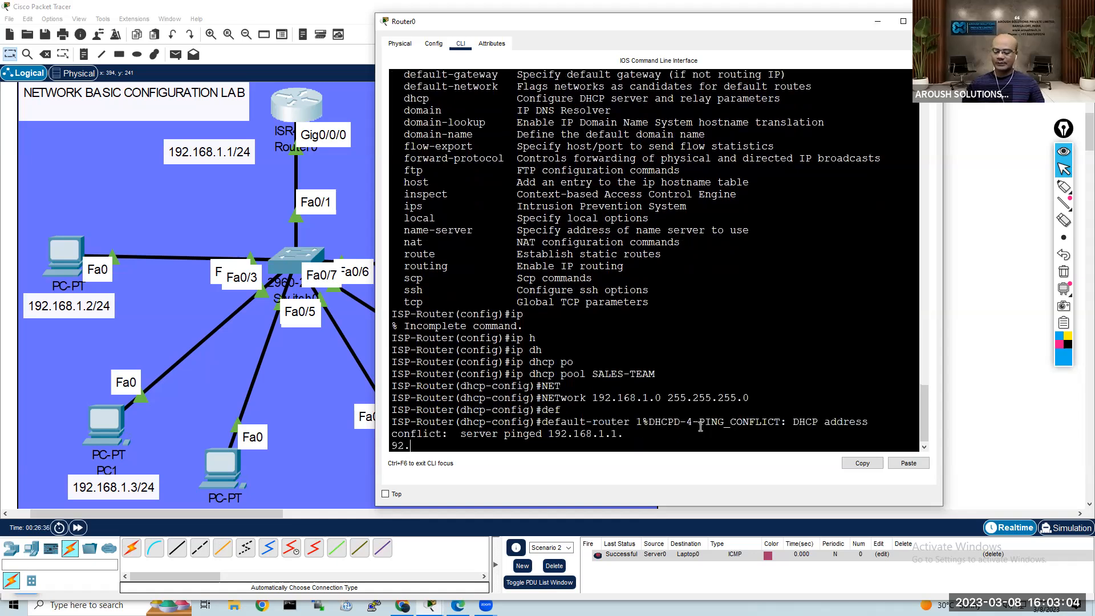
pyautogui.write('168.1.1')
pyautogui.press('Return')
pyautogui.press('Return')
pyautogui.press('Return')
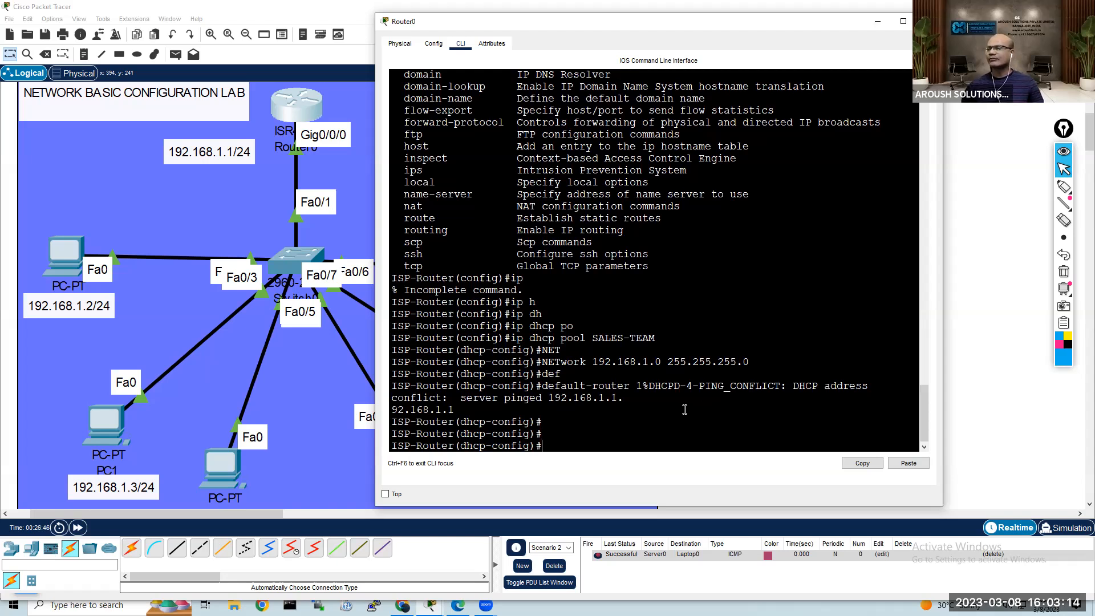
pyautogui.press('Return')
pyautogui.press('Return')
pyautogui.press('Return')
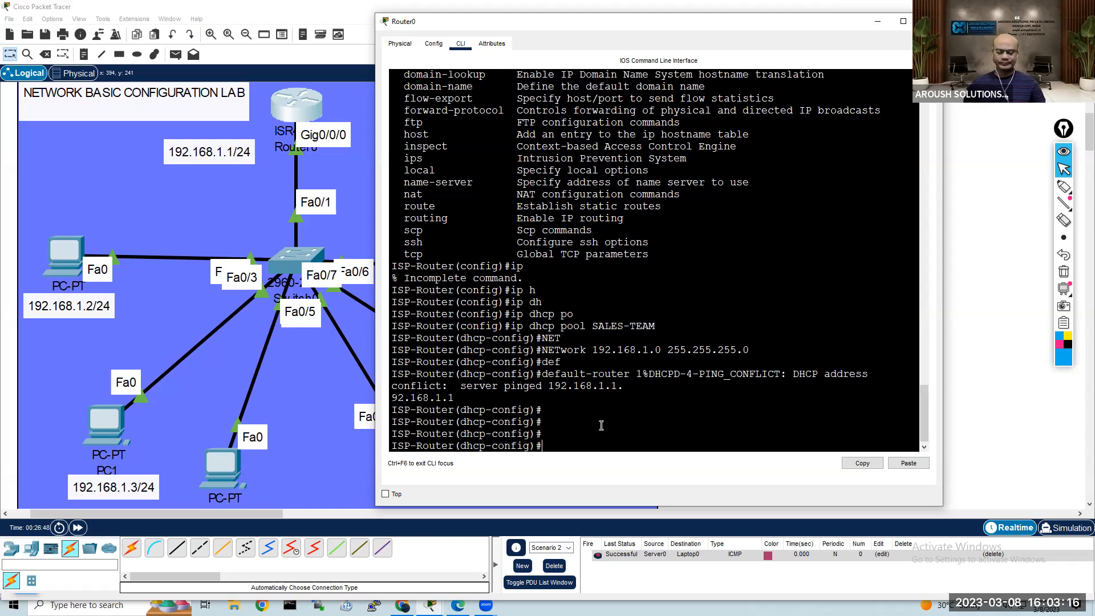
# Step: Set the SALES-TEAM pool's DNS server to 8.8.8.8
pyautogui.write('dn')
pyautogui.press('Tab')
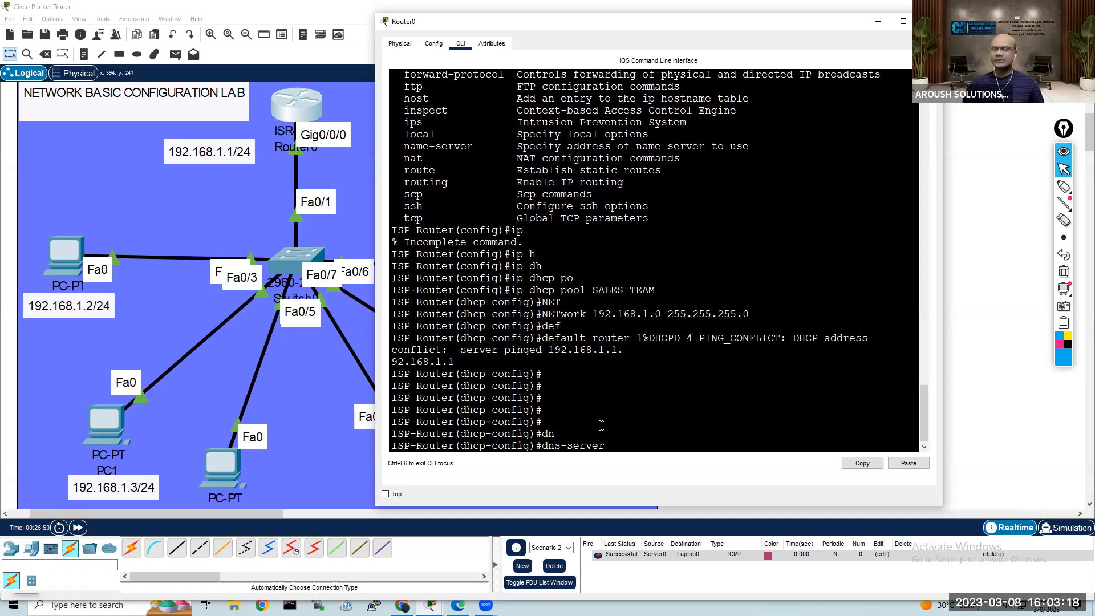
pyautogui.write('8.8.8.8')
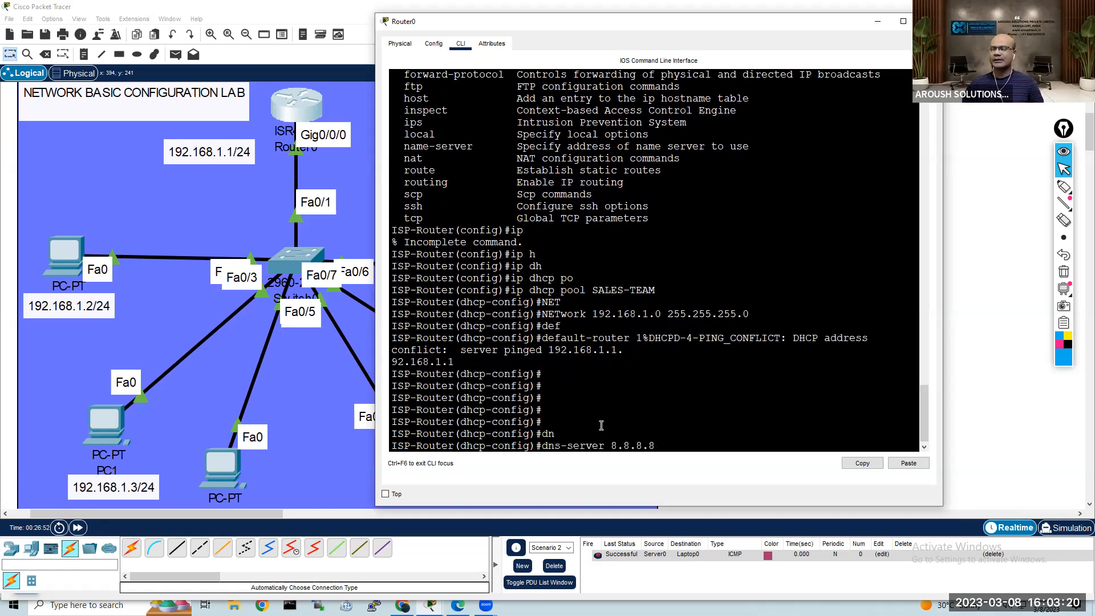
pyautogui.press('Return')
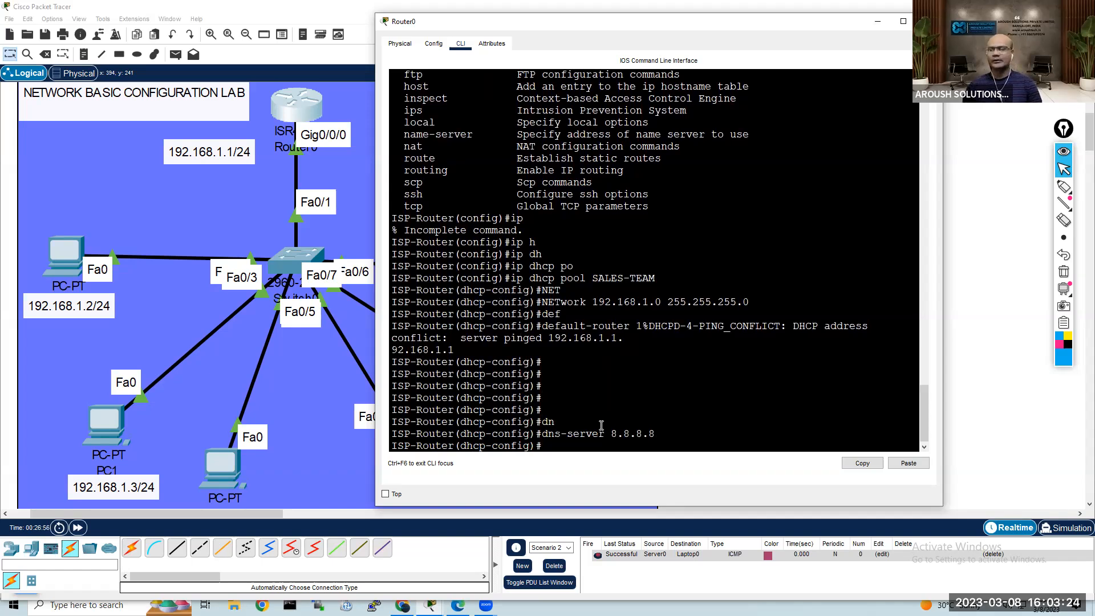
# Step: Leave the SALES-TEAM pool configuration and return the router to global configuration mode
pyautogui.press('Return')
pyautogui.press('Return')
pyautogui.write('exit')
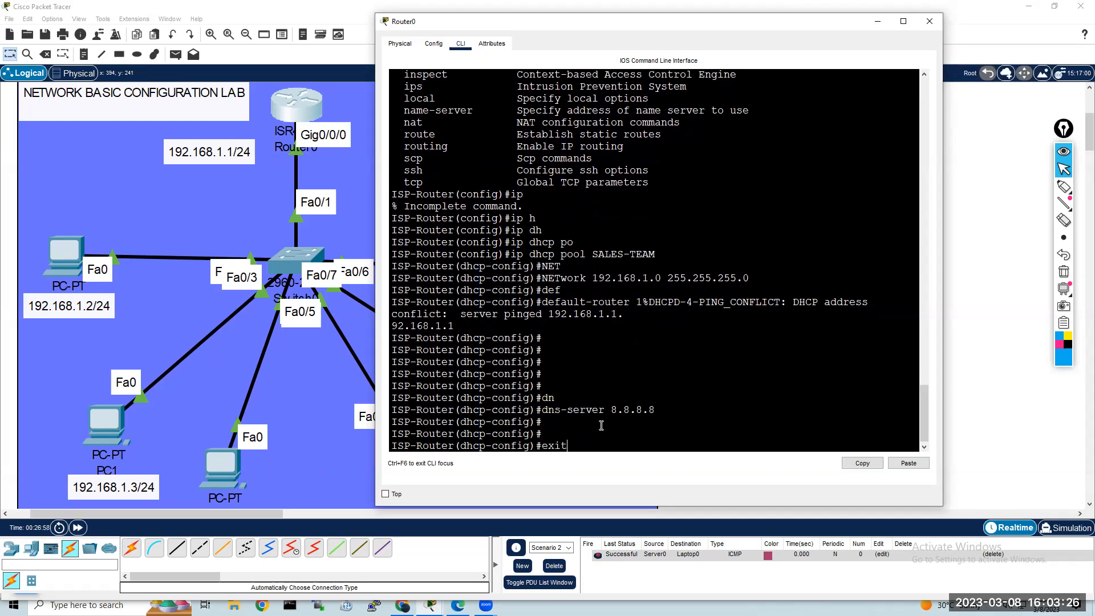
pyautogui.press('Return')
pyautogui.press('Return')
pyautogui.press('Return')
# Step: Exclude the address 192.168.1.1 from DHCP assignment on the router and put its command line away
pyautogui.write('ip dh')
pyautogui.press('Tab')
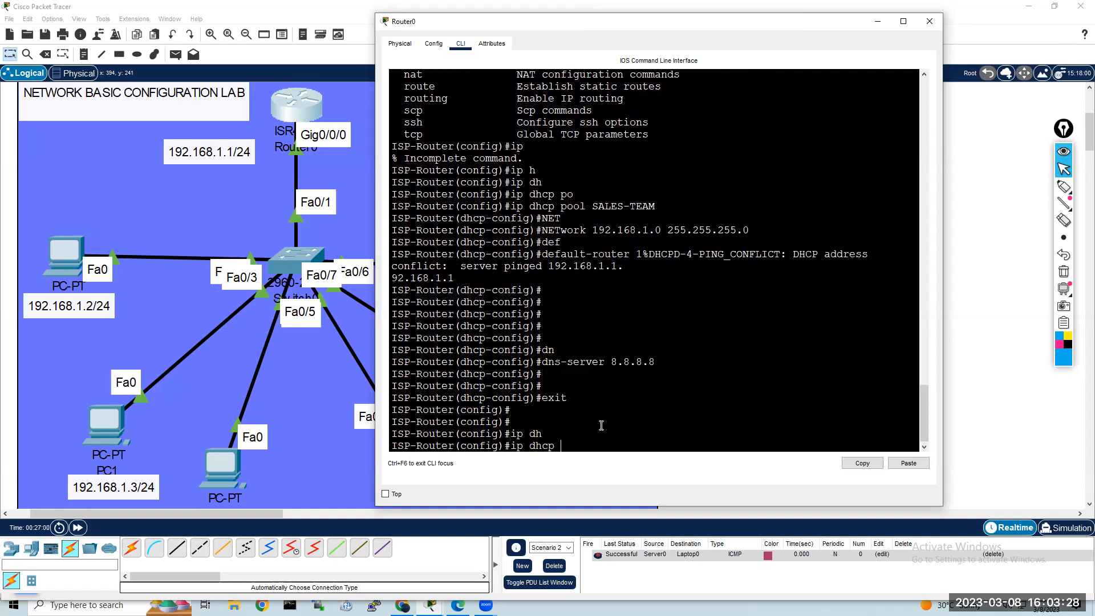
pyautogui.write('e')
pyautogui.write('excluded-address 192.168.1.1')
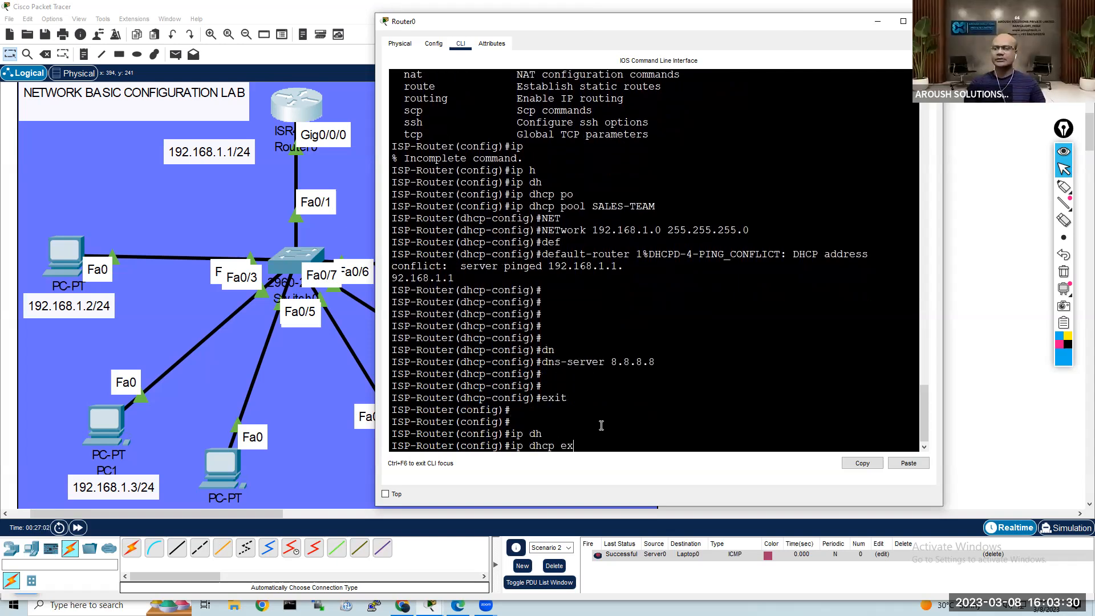
pyautogui.press('Tab')
pyautogui.write('192.16')
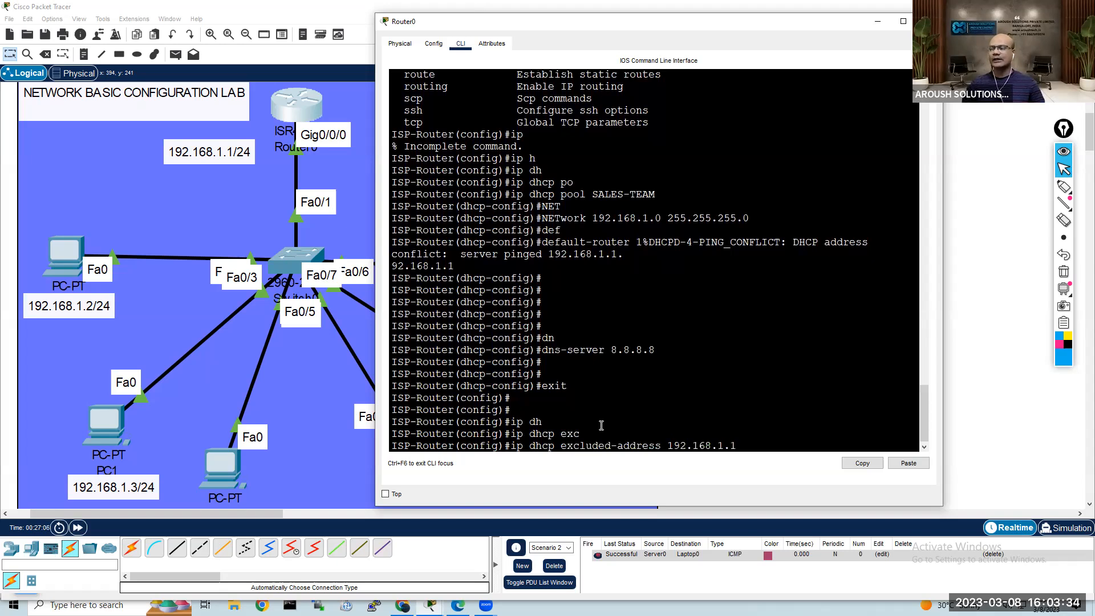
pyautogui.write('8.1.1')
pyautogui.press('Return')
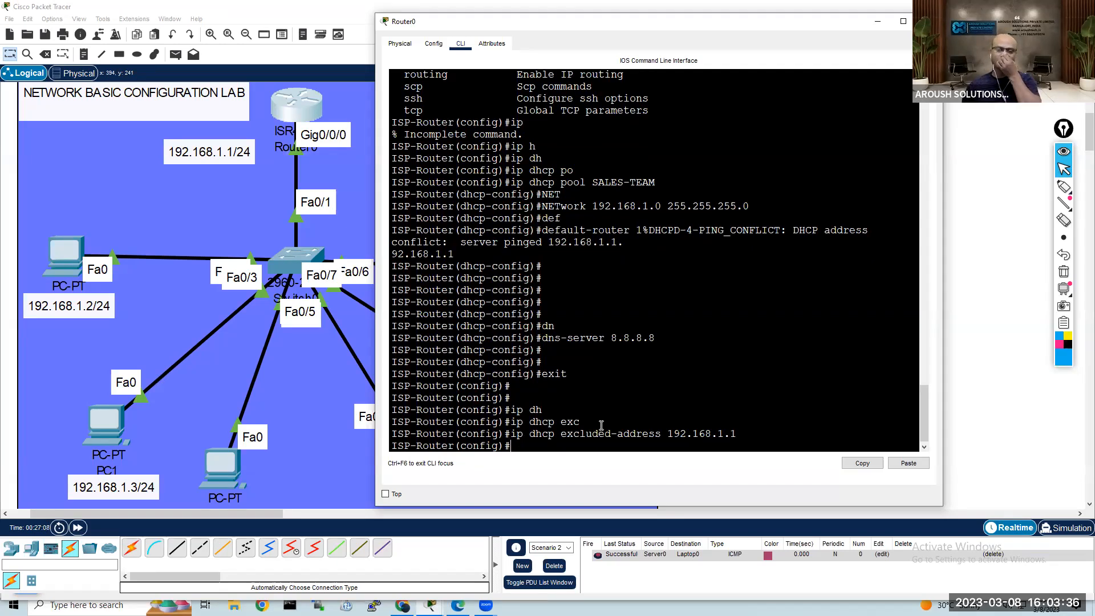
pyautogui.click(977, 440)
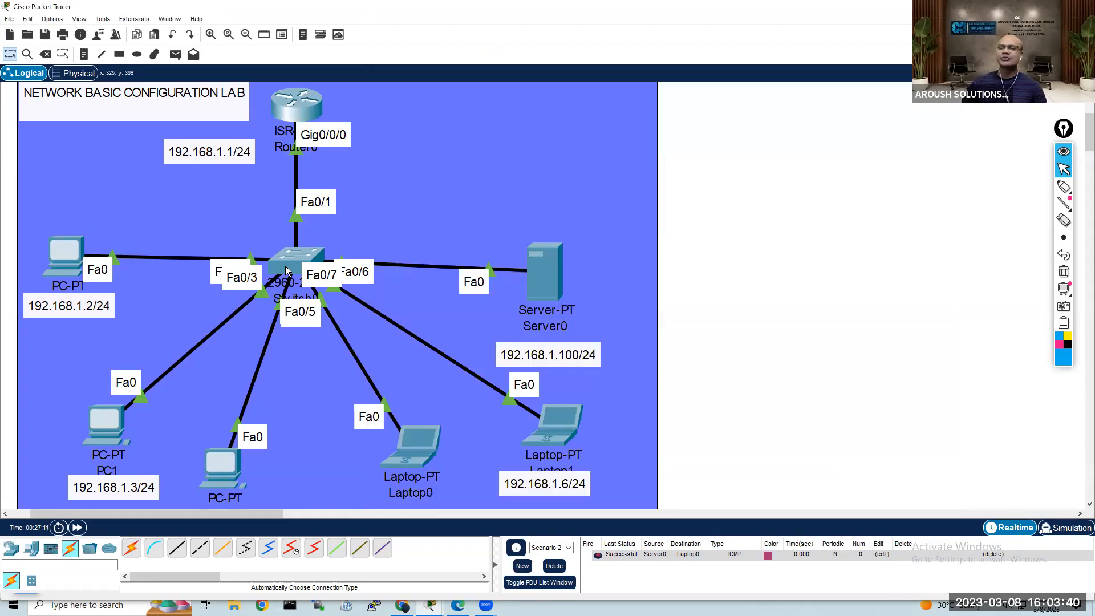
# Step: In PC0's IP configuration, switch IPv4 addressing to Static and back to DHCP to request a new lease
pyautogui.moveTo(287, 269)
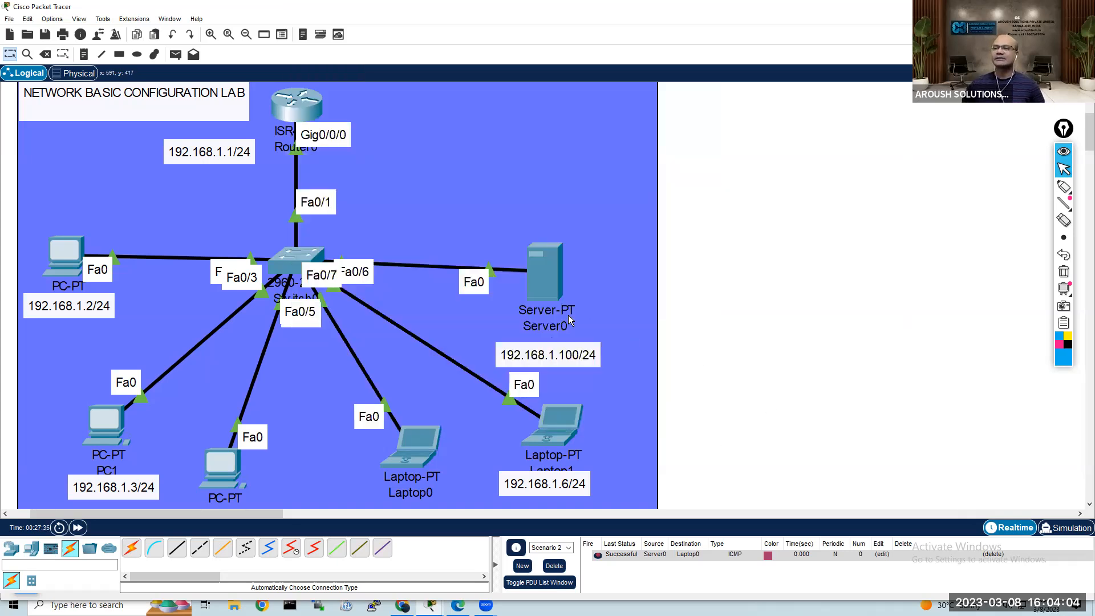
pyautogui.click(66, 251)
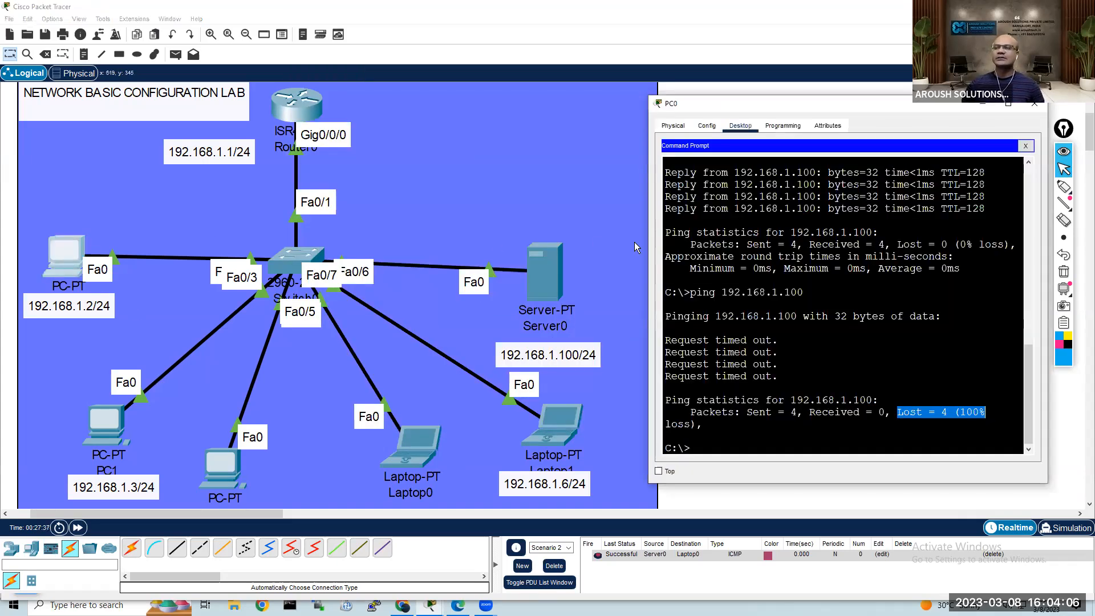
pyautogui.click(1026, 146)
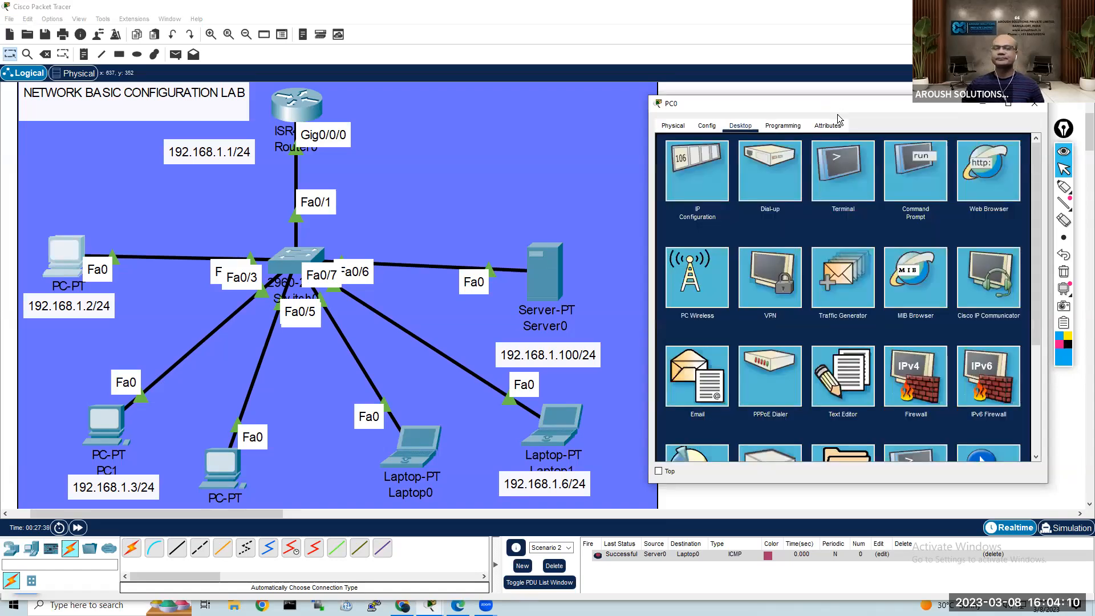
pyautogui.moveTo(838, 113); pyautogui.dragTo(842, 111)
pyautogui.click(717, 178)
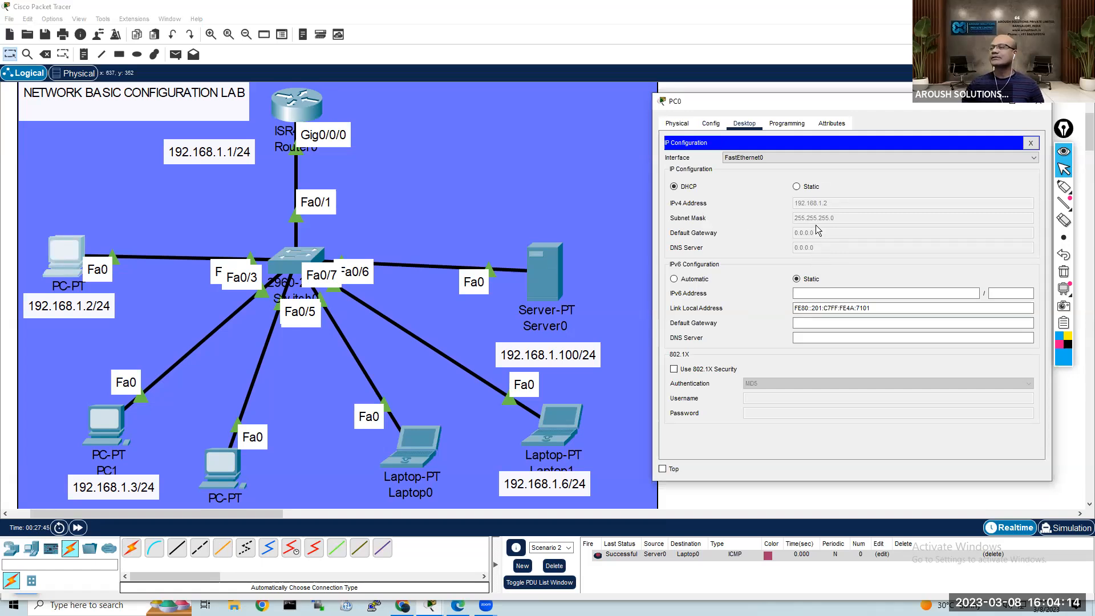
pyautogui.click(799, 187)
pyautogui.click(689, 187)
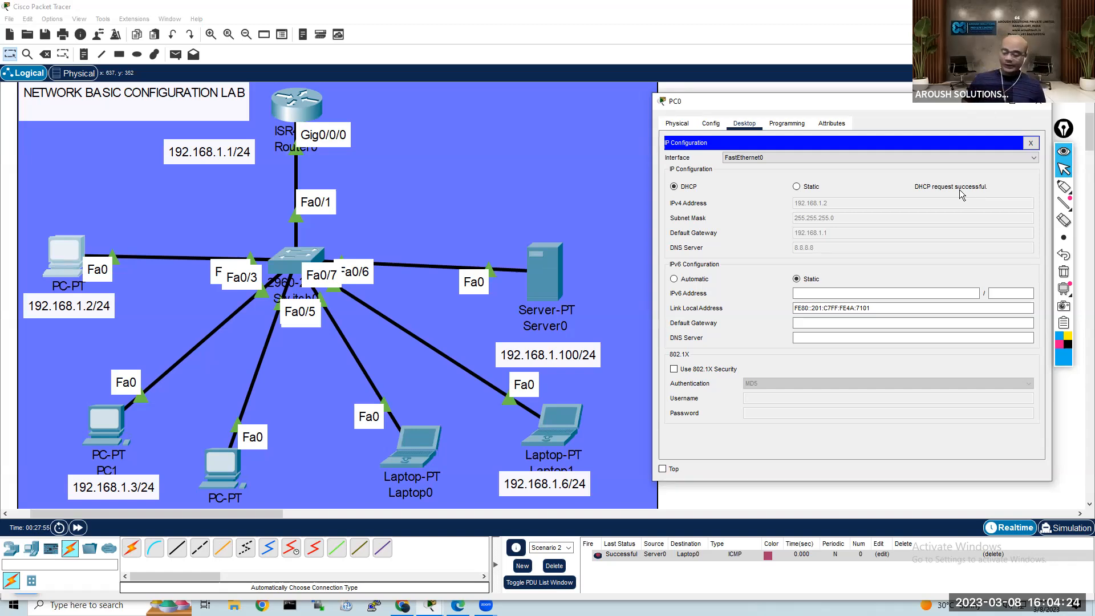
pyautogui.click(1030, 143)
pyautogui.click(1039, 101)
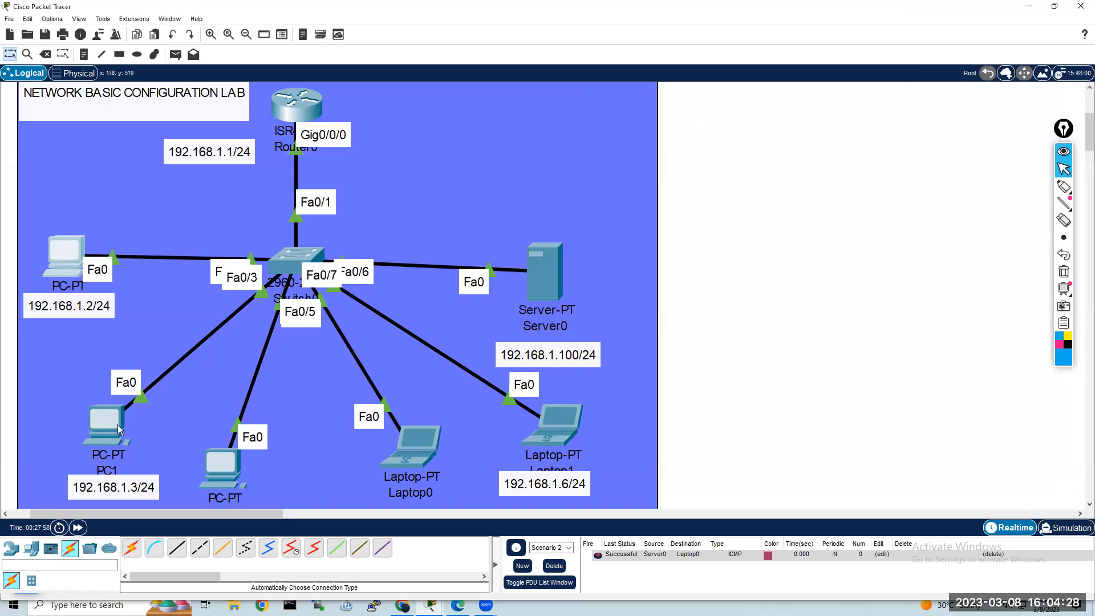
# Step: Check the DHCP-assigned IP configuration of PC1 and PC2
pyautogui.click(394, 174)
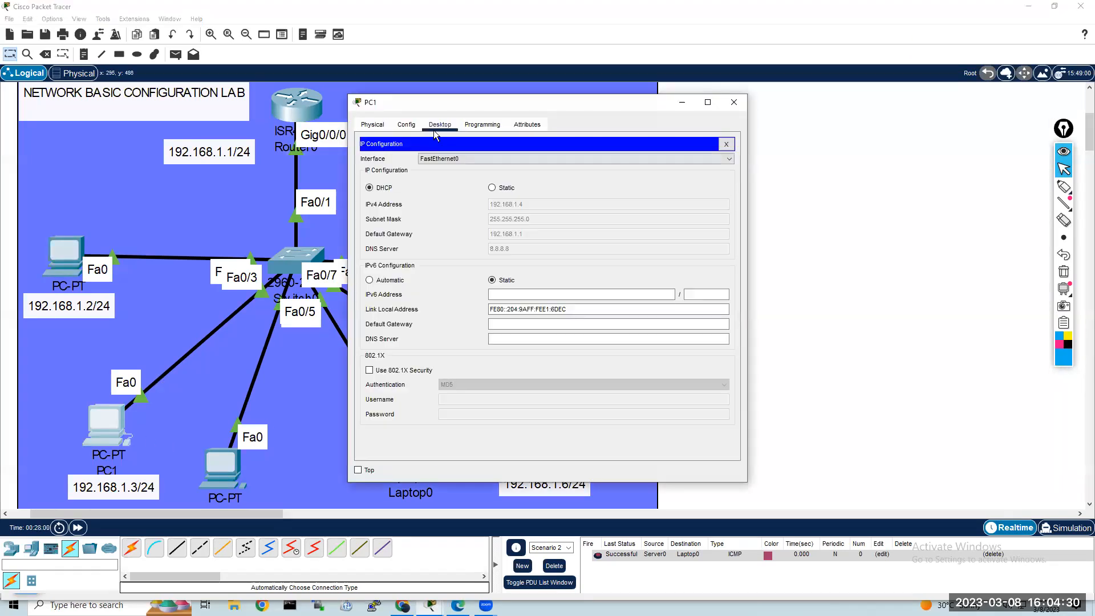
pyautogui.moveTo(433, 105); pyautogui.dragTo(661, 117)
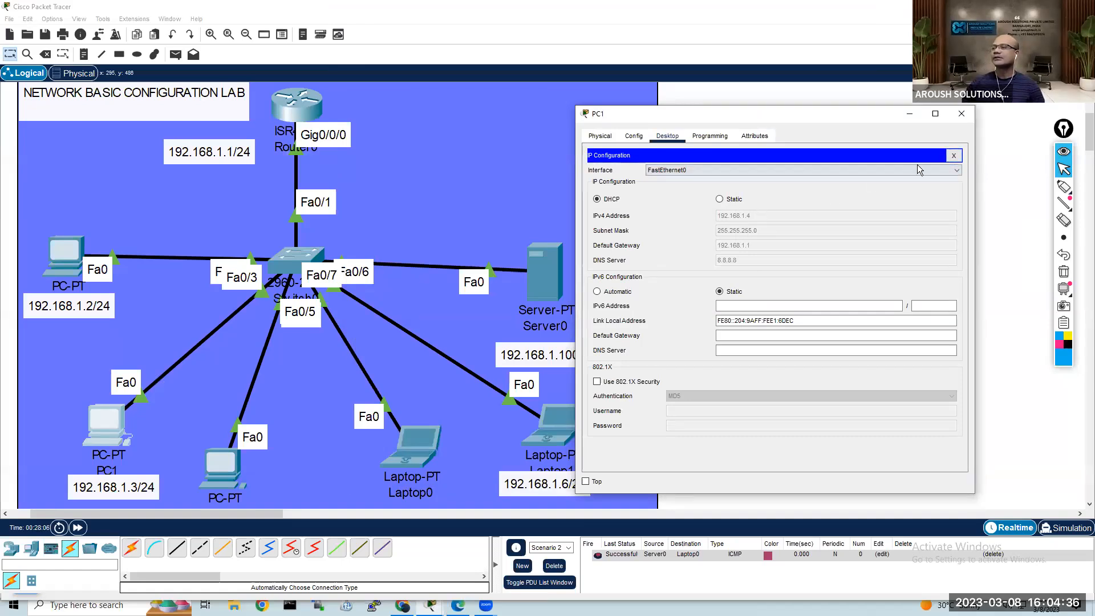
pyautogui.click(954, 155)
pyautogui.click(962, 114)
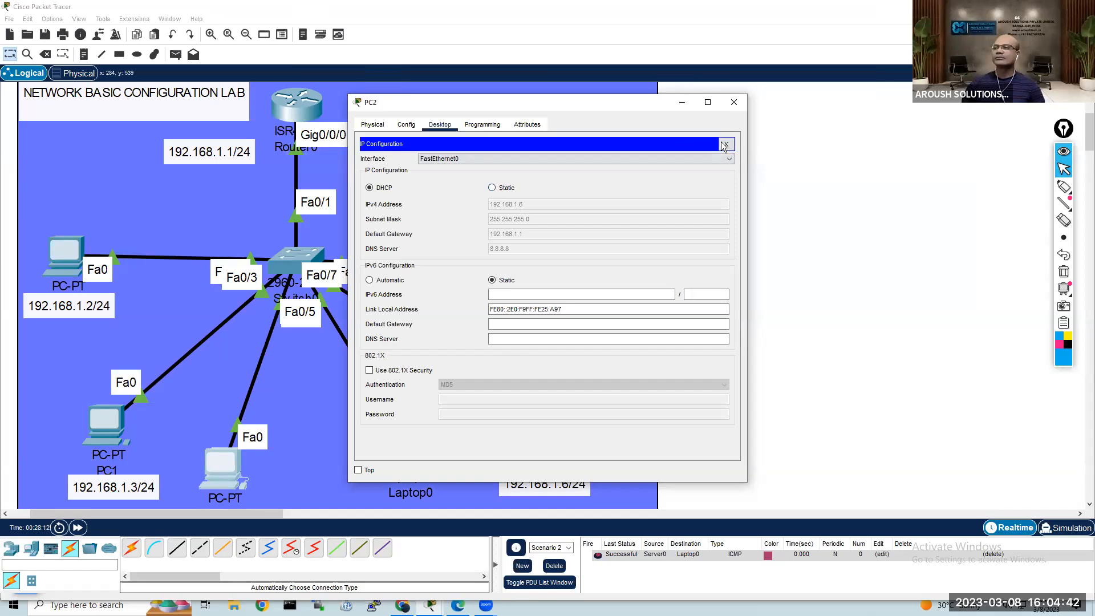
pyautogui.click(734, 102)
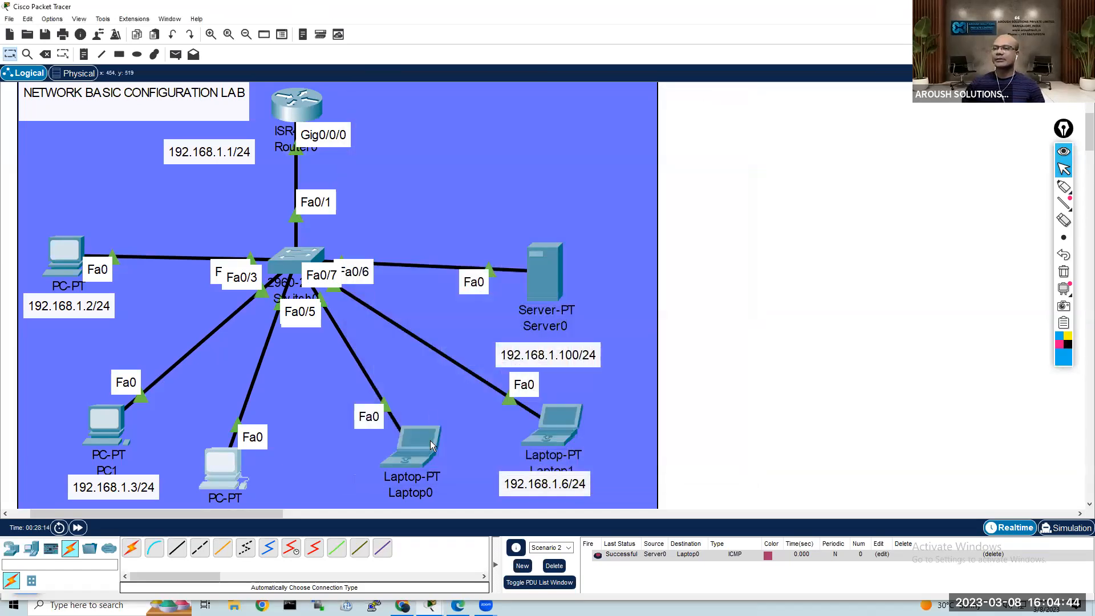
# Step: Check the DHCP-assigned IP configuration of Laptop0 and Laptop1
pyautogui.click(419, 441)
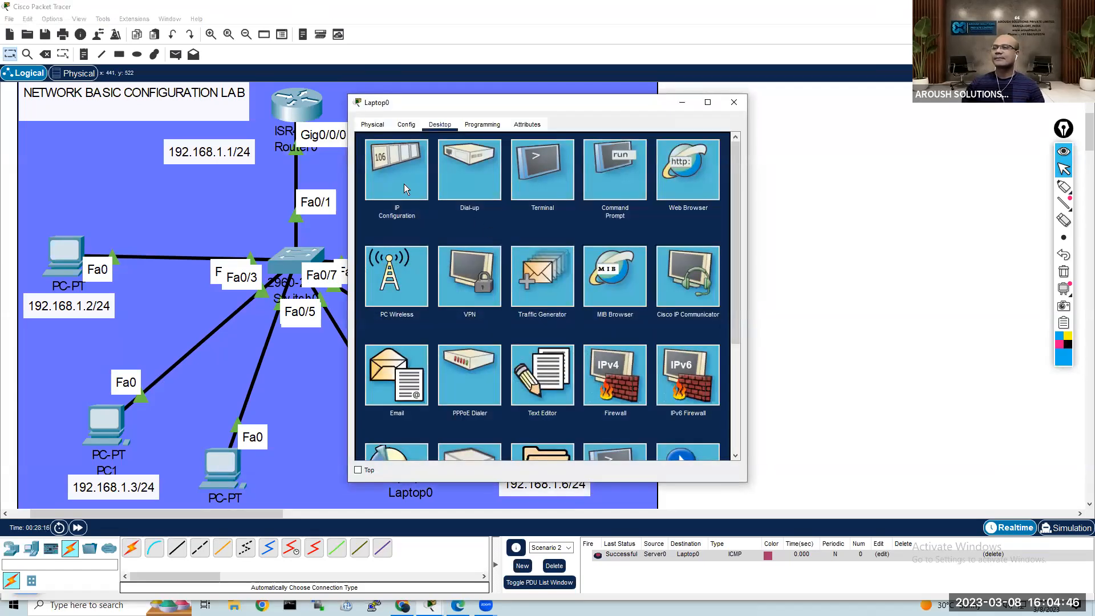
pyautogui.click(404, 189)
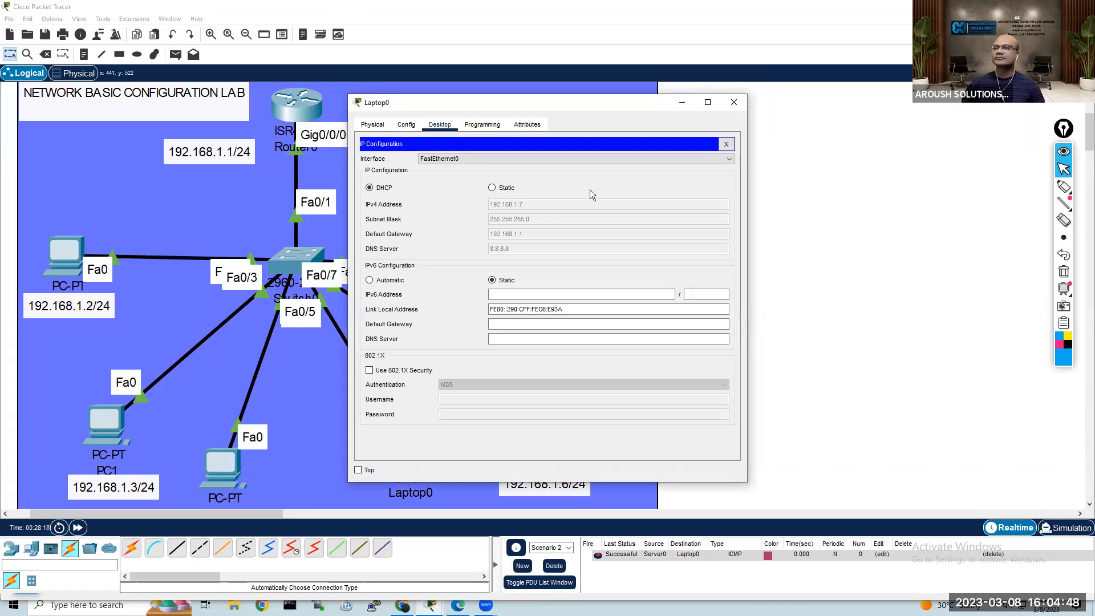
pyautogui.click(726, 144)
pyautogui.click(735, 102)
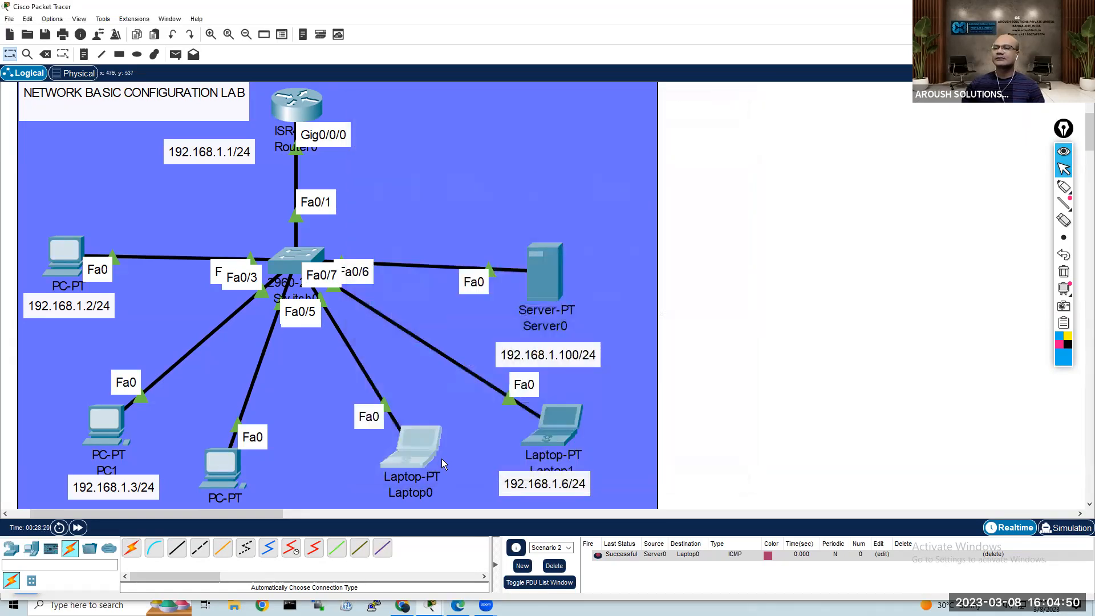
pyautogui.click(569, 428)
pyautogui.click(390, 182)
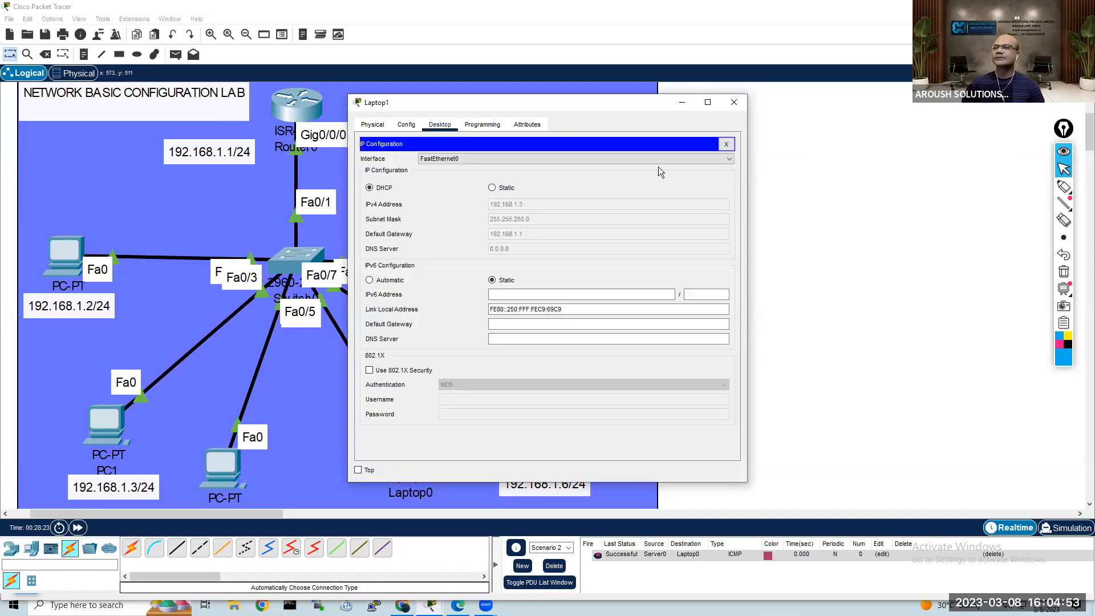
pyautogui.click(727, 144)
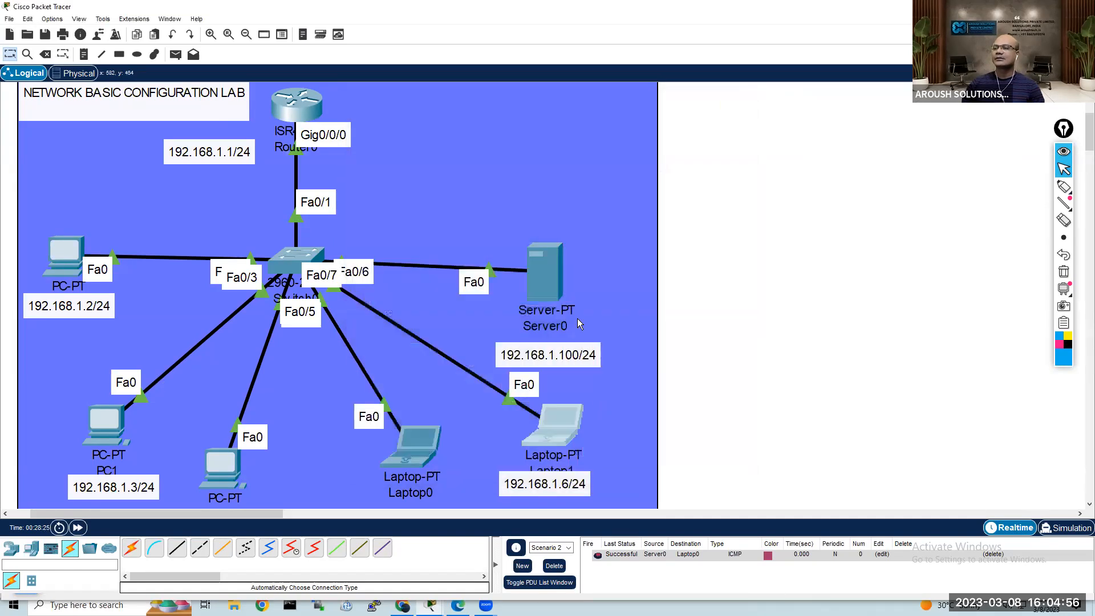
# Step: Check the DHCP-assigned IP configuration of Server0
pyautogui.click(557, 282)
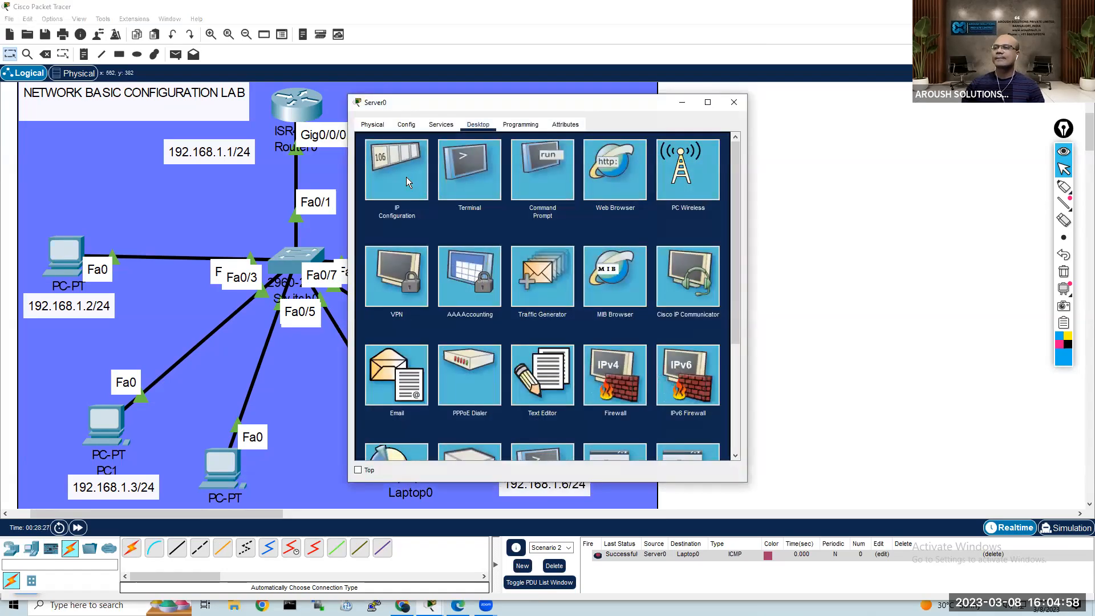
pyautogui.click(406, 175)
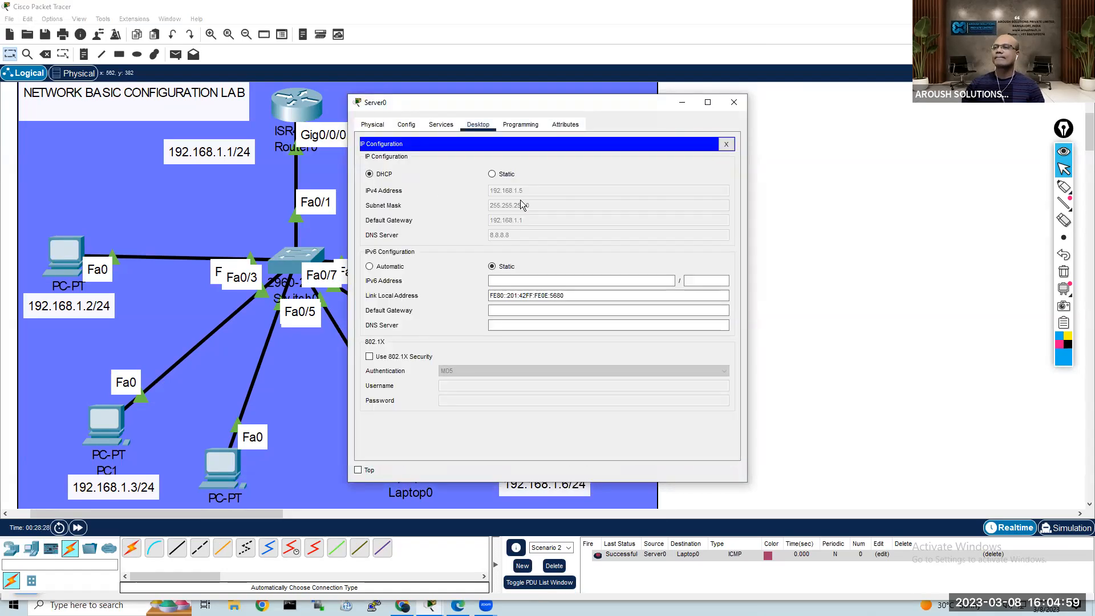
pyautogui.click(727, 145)
pyautogui.click(734, 102)
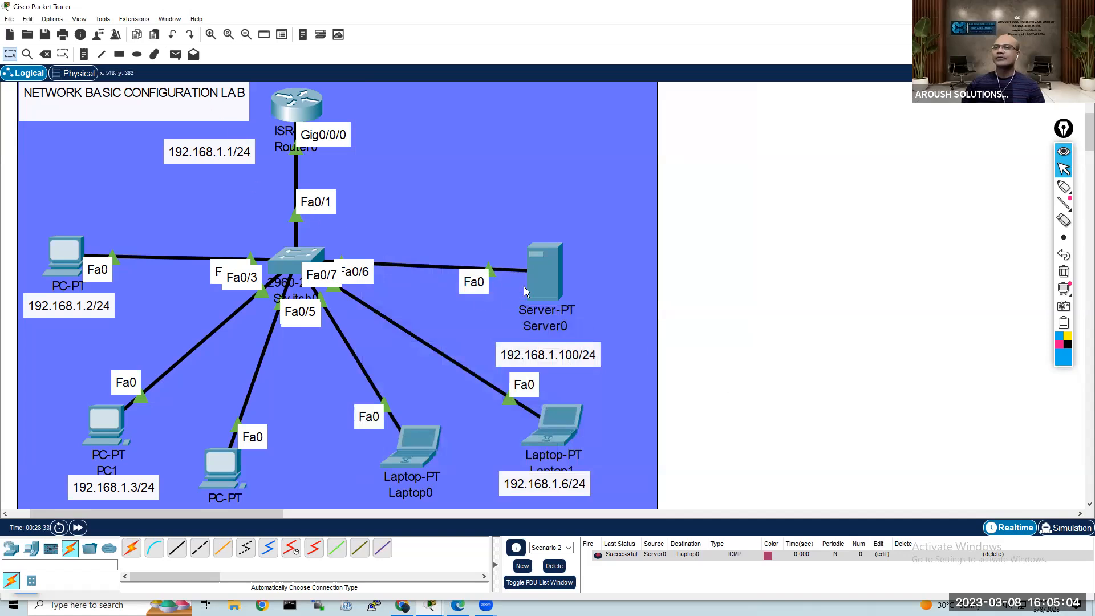
# Step: Ping 192.168.1.5 from Server0's command prompt and interrupt the ping before it completes
pyautogui.click(542, 278)
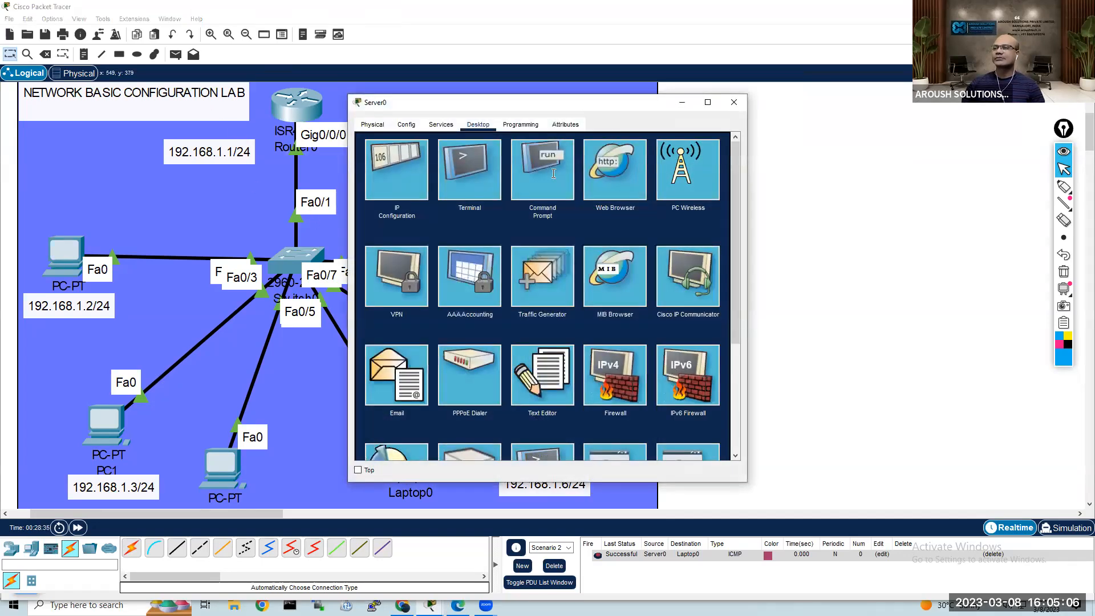
pyautogui.moveTo(513, 106); pyautogui.dragTo(708, 90)
pyautogui.scroll(-9, 760, 297)
pyautogui.press('Return')
pyautogui.press('Up')
pyautogui.press('Return')
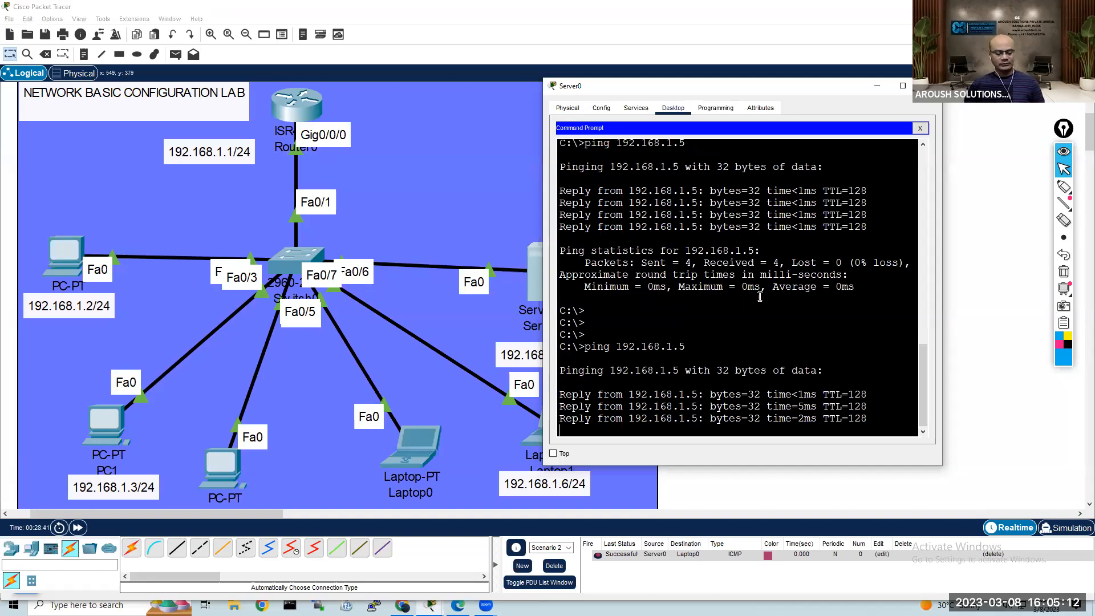
pyautogui.hotkey('ctrl', 'c')
# Step: Run ipconfig on Server0 and highlight the network part of its IPv4 address
pyautogui.write('ipconfig')
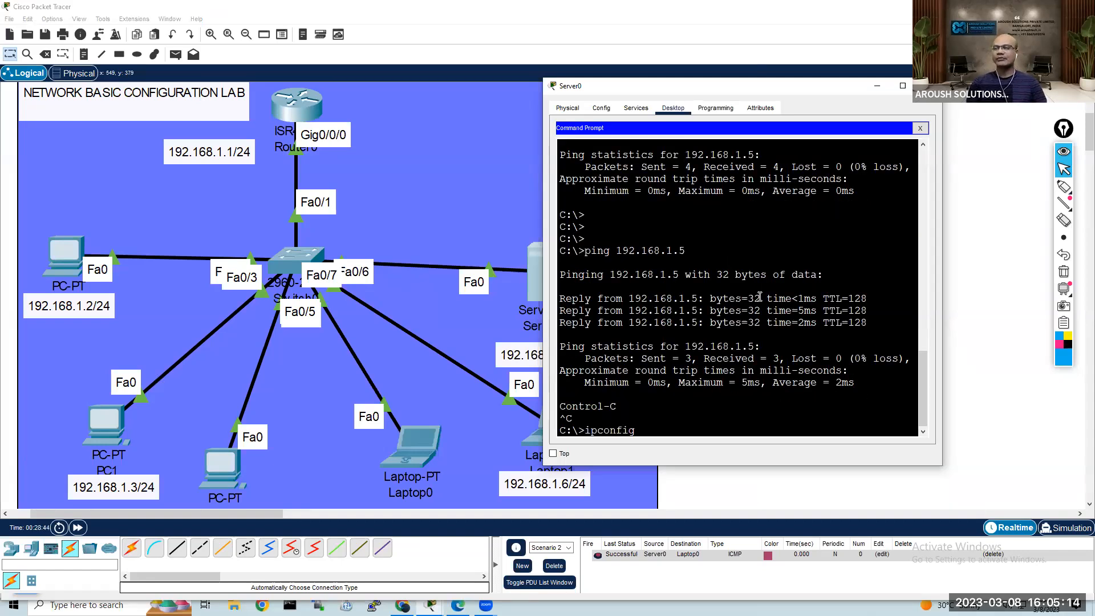
pyautogui.press('Return')
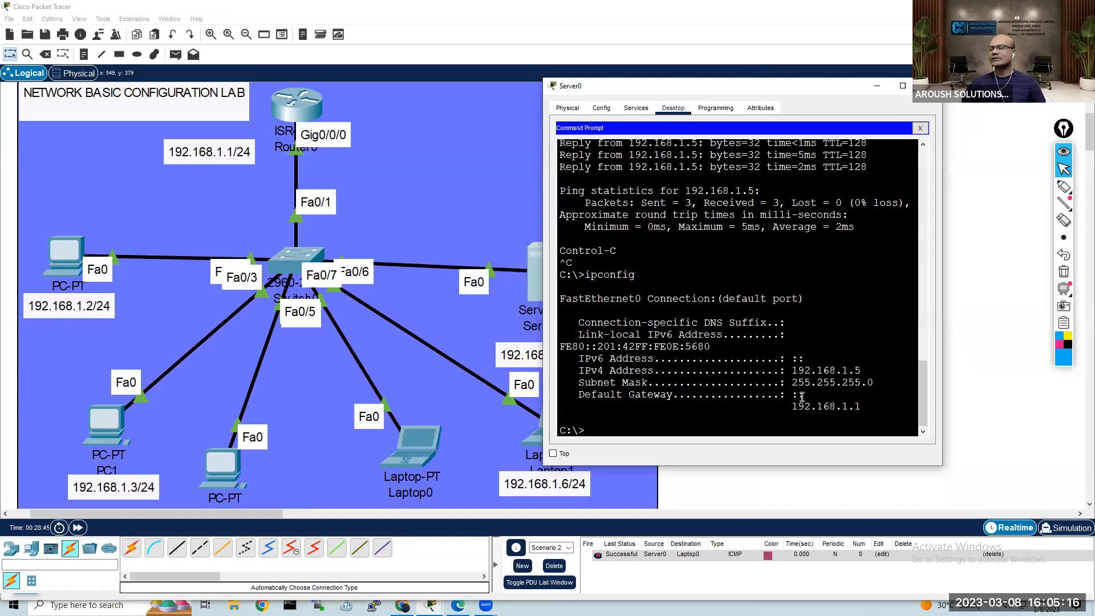
pyautogui.moveTo(867, 371)
pyautogui.mouseDown()
pyautogui.moveTo(791, 372)
pyautogui.moveTo(853, 370)
pyautogui.mouseUp()
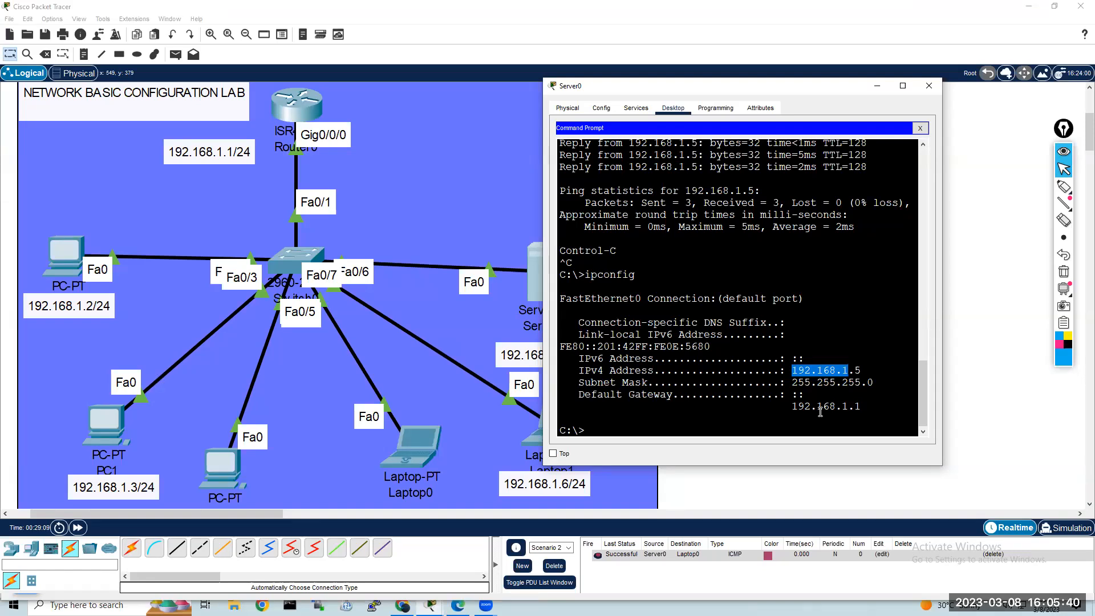
pyautogui.click(819, 483)
# Step: Open Router0's command line and end configuration mode to return to the privileged prompt
pyautogui.click(301, 103)
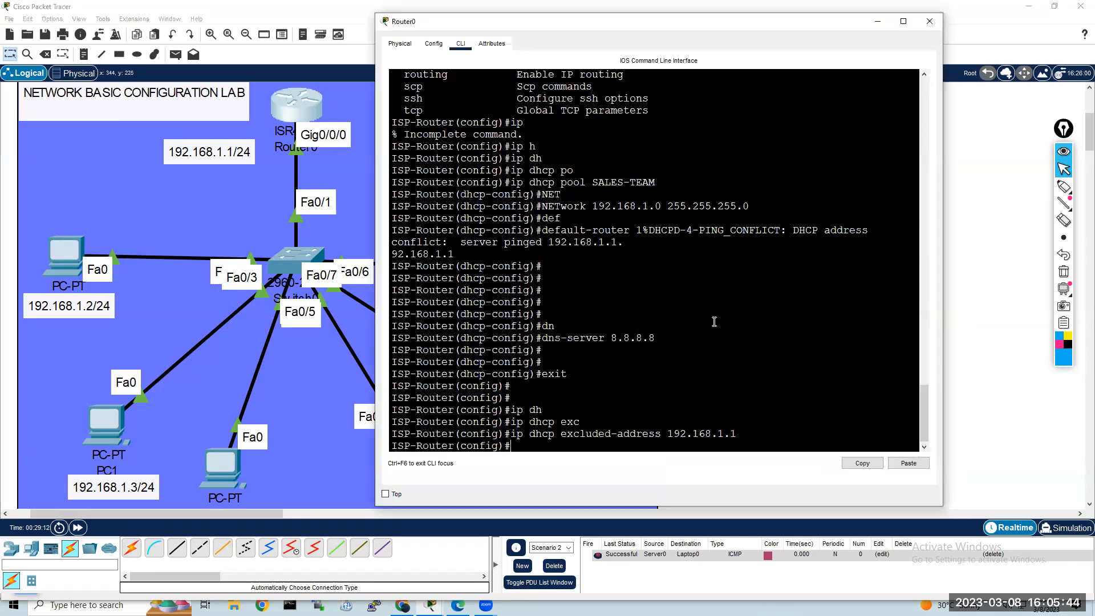
pyautogui.press('Return')
pyautogui.press('Return')
pyautogui.press('Return')
pyautogui.press('Return')
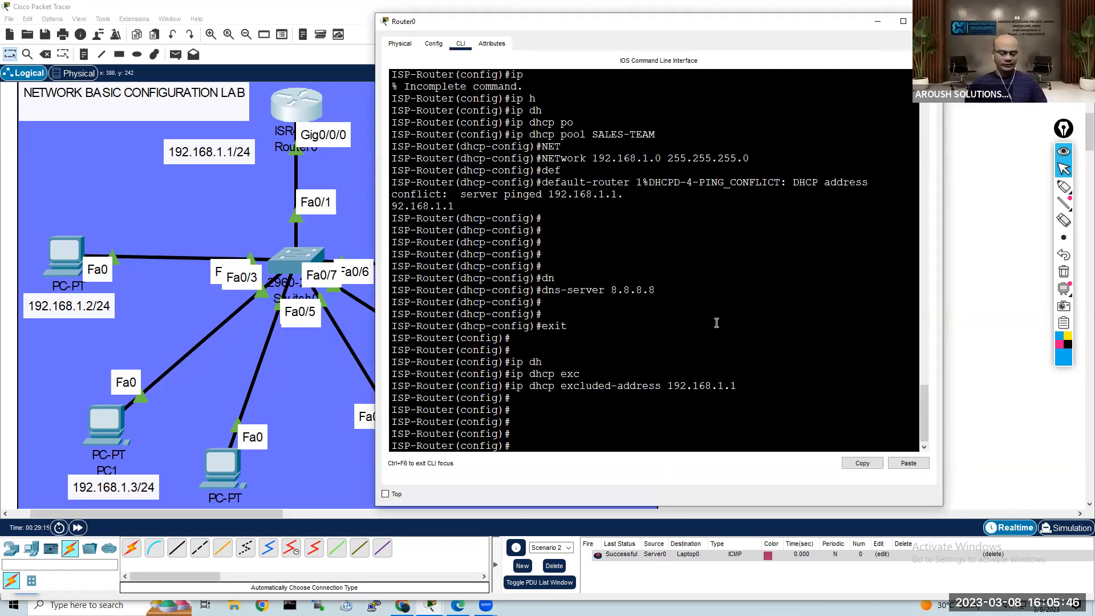
pyautogui.write('en')
pyautogui.press('Return')
pyautogui.press('Return')
pyautogui.press('Return')
pyautogui.press('Return')
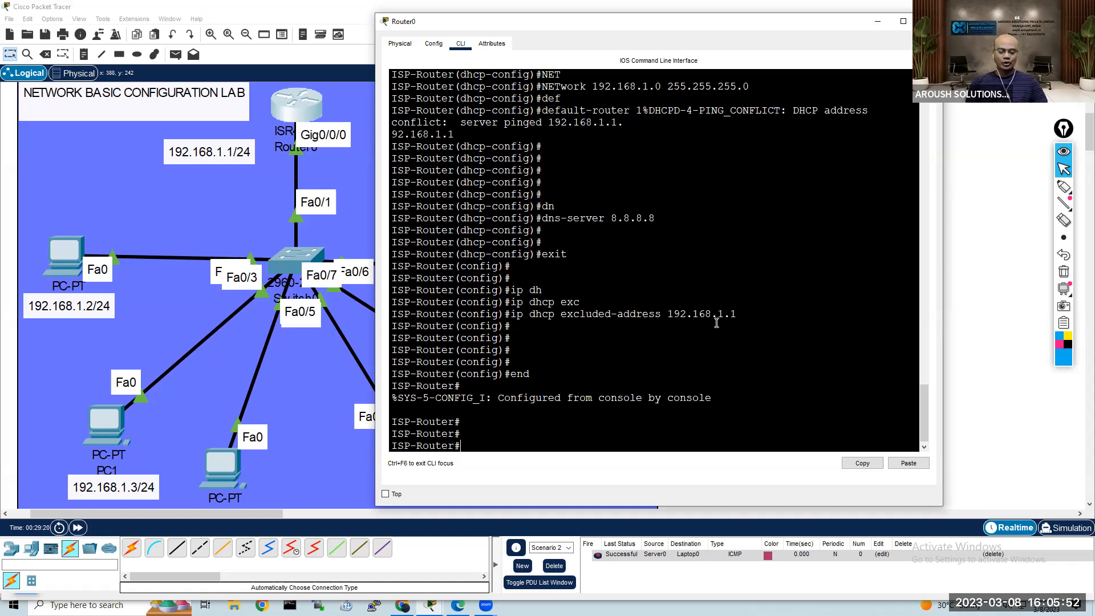
# Step: Show the router's running-config and review its DHCP excluded address and SALES-TEAM pool entries
pyautogui.write('sh')
pyautogui.press('Tab')
pyautogui.write('ru')
pyautogui.press('Tab')
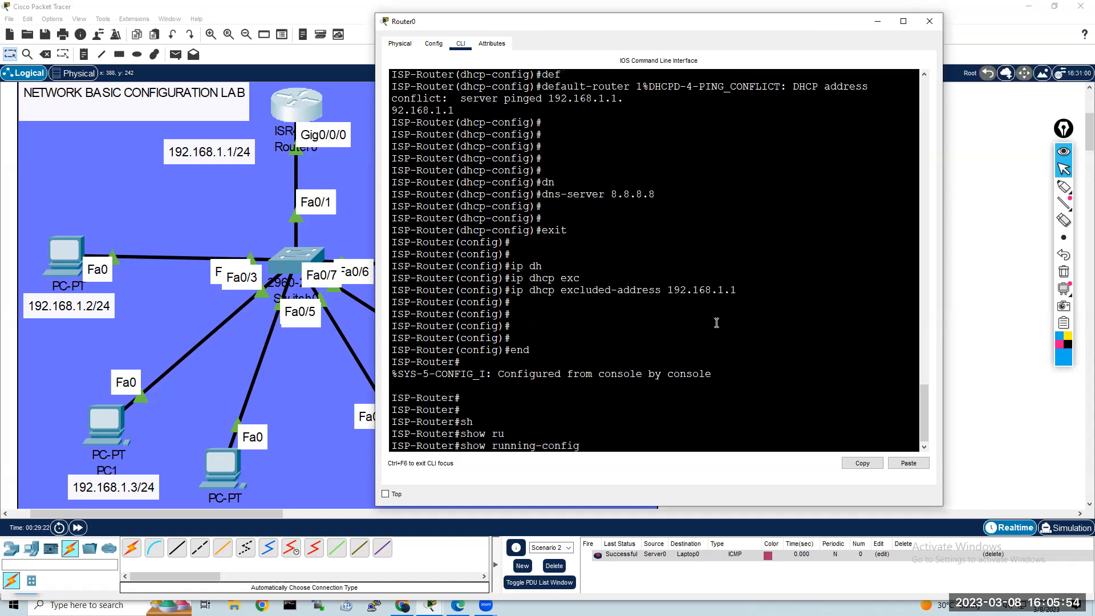
pyautogui.press('Return')
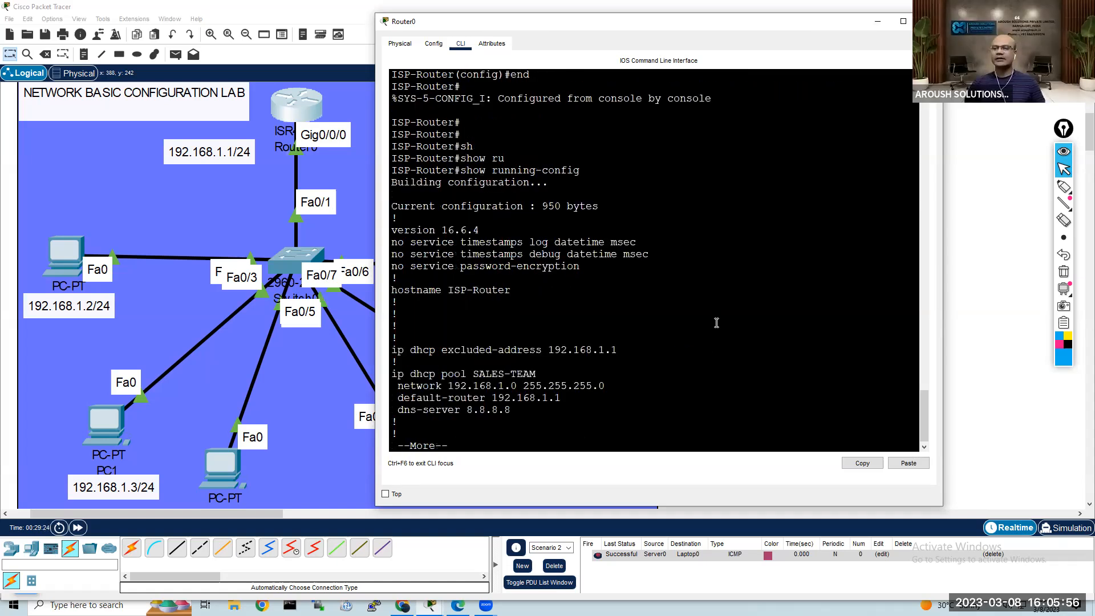
pyautogui.moveTo(511, 410); pyautogui.dragTo(399, 354)
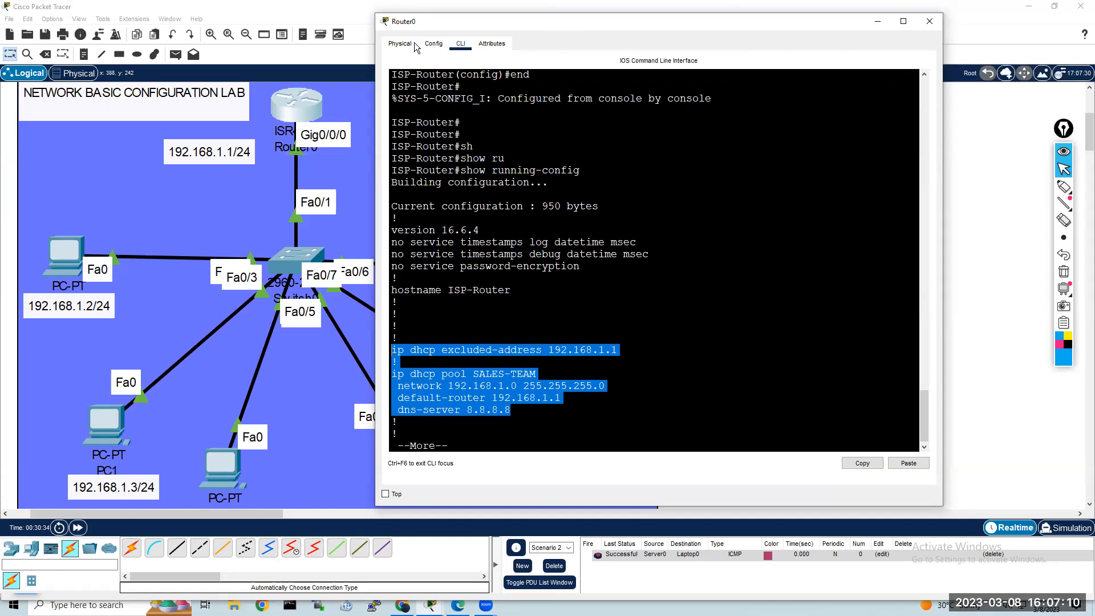
pyautogui.moveTo(422, 21); pyautogui.dragTo(496, 95)
pyautogui.click(712, 365)
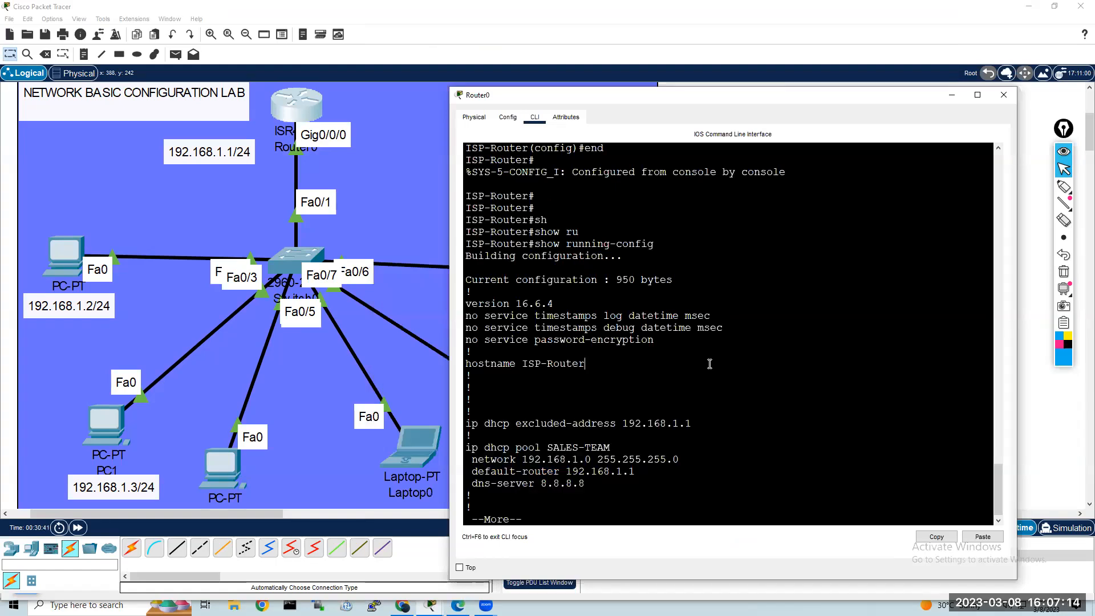
# Step: Page further through Router0's running configuration, past the DHCP pool and spanning-tree entries, and close the router's window
pyautogui.press('space')
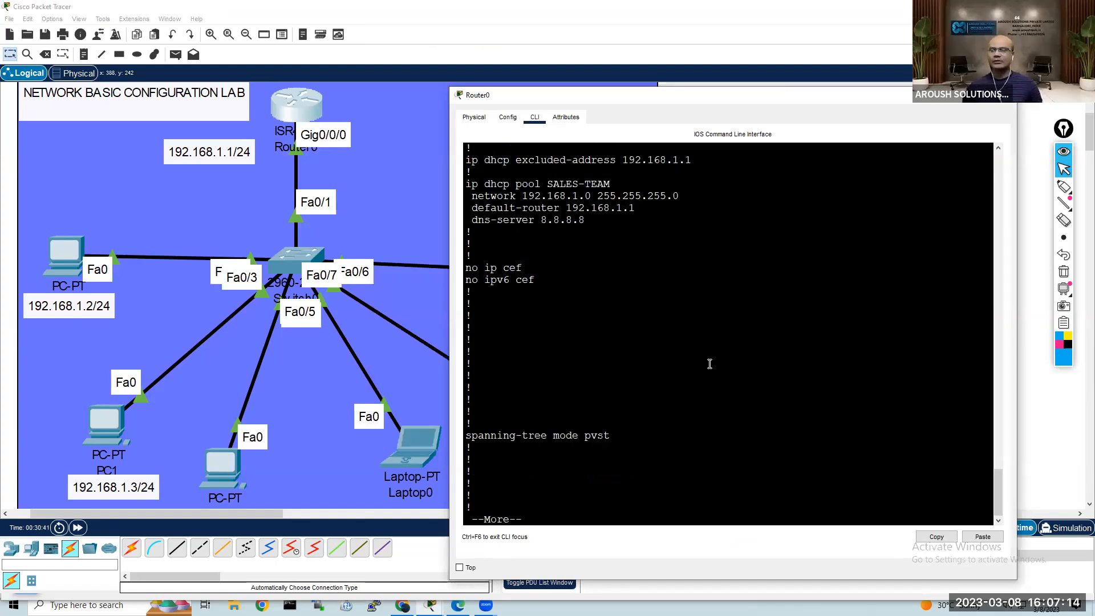
pyautogui.click(1027, 441)
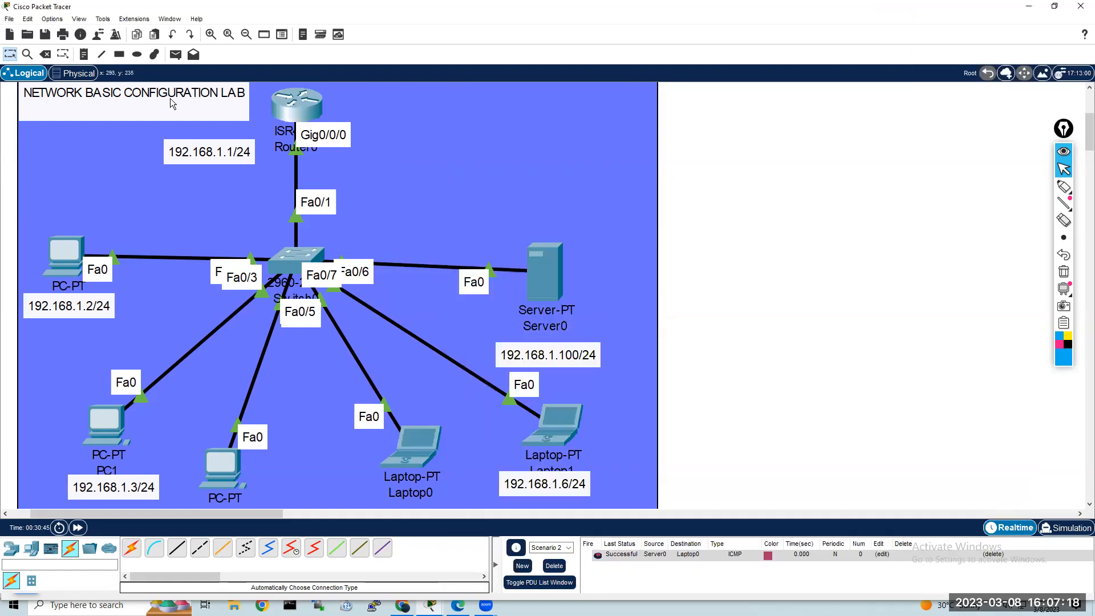
# Step: Place an ISR4331 router and a 2960 switch below it in the empty workspace beside the existing lab
pyautogui.click(246, 35)
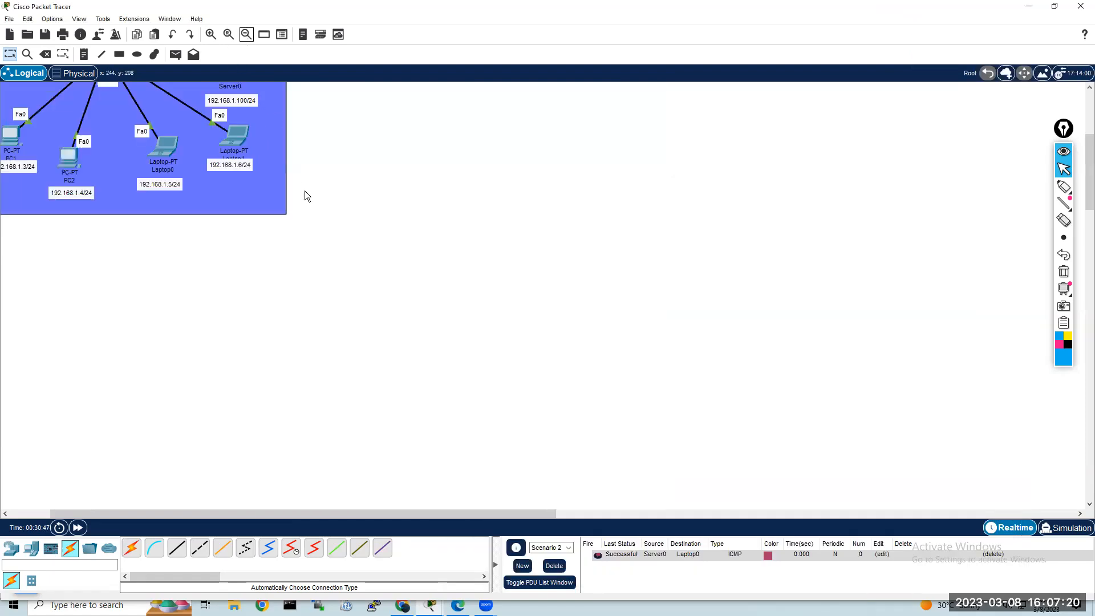
pyautogui.scroll(5, 249, 203)
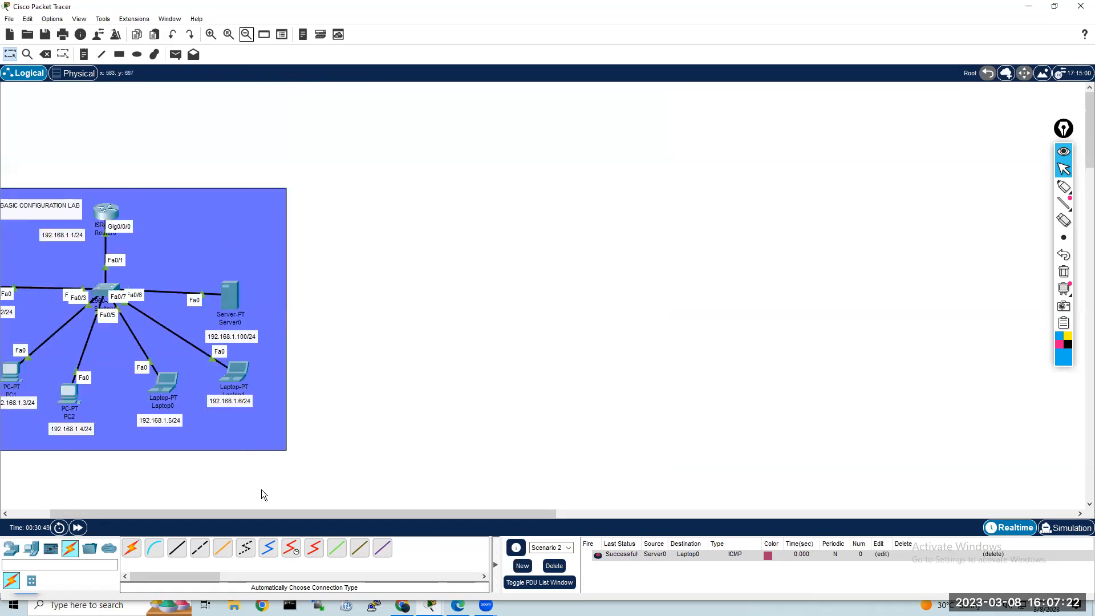
pyautogui.moveTo(278, 511); pyautogui.dragTo(226, 512)
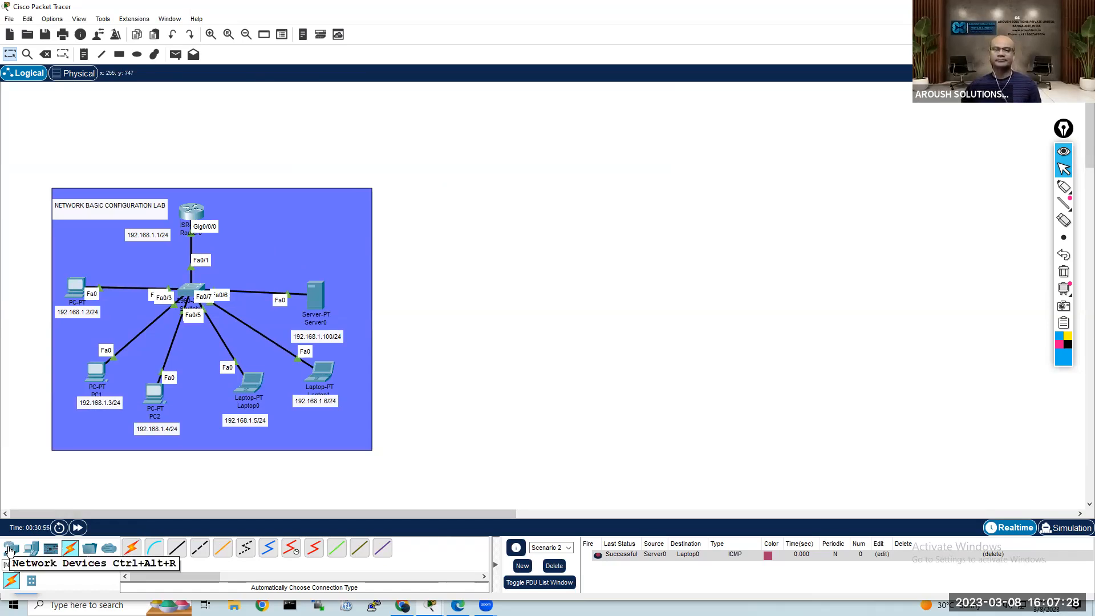
pyautogui.click(10, 548)
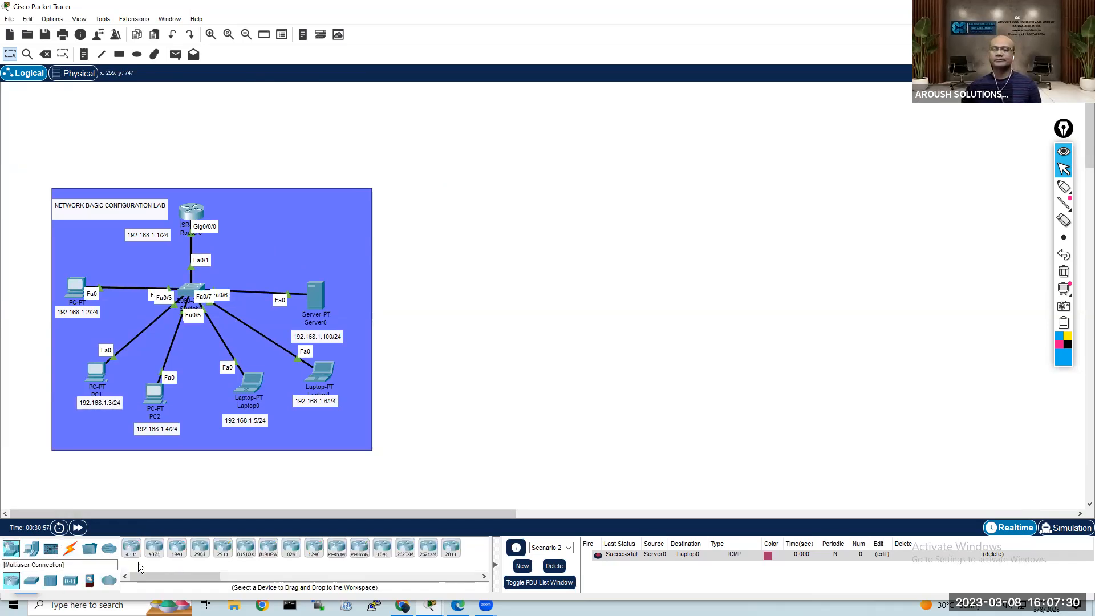
pyautogui.click(131, 548)
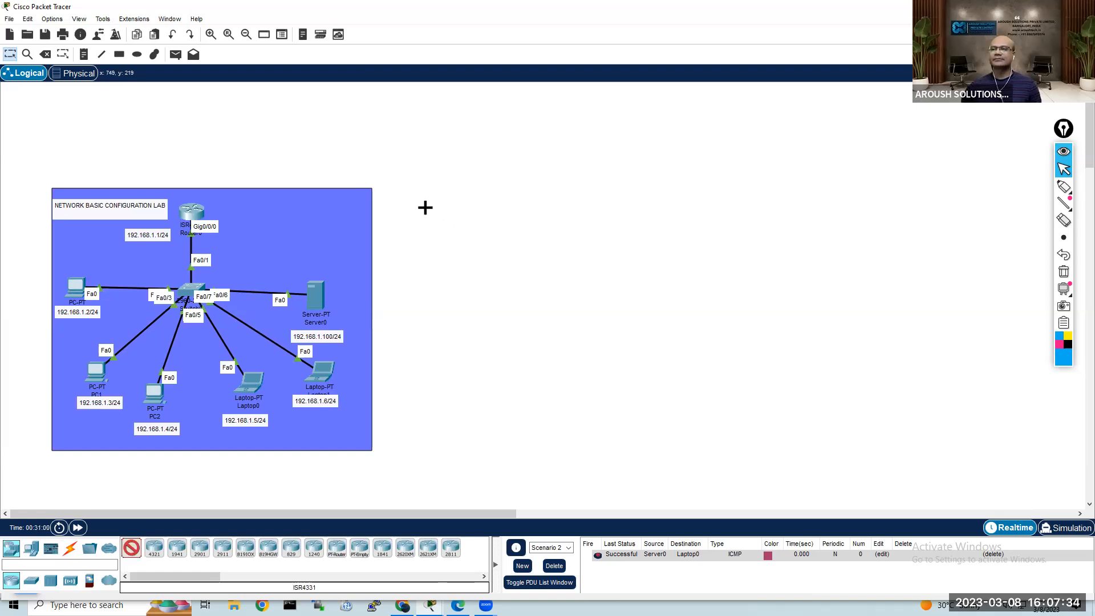
pyautogui.click(411, 221)
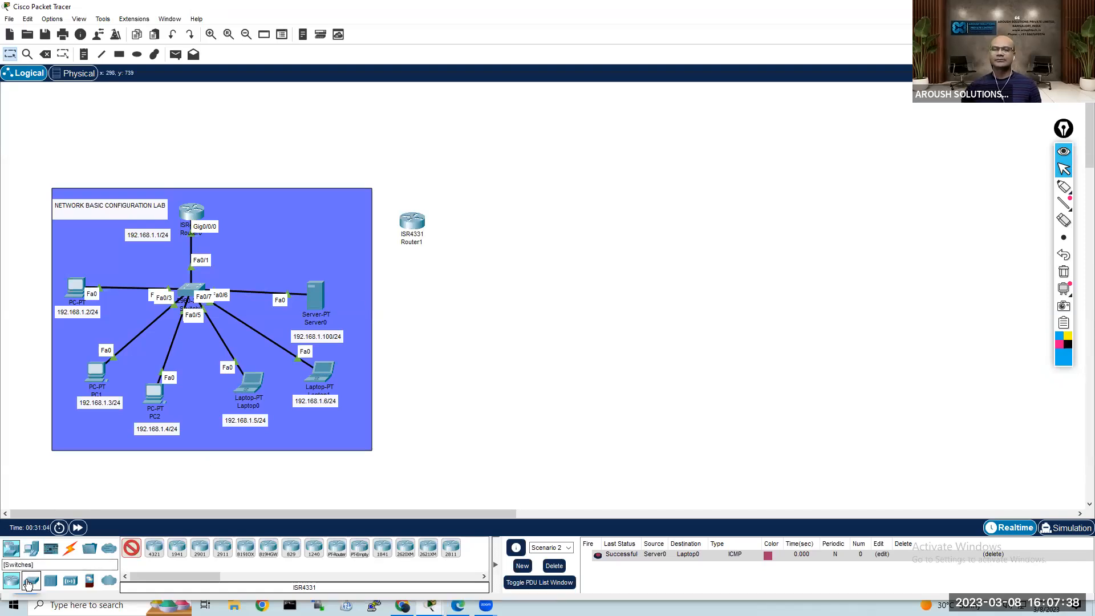
pyautogui.click(30, 583)
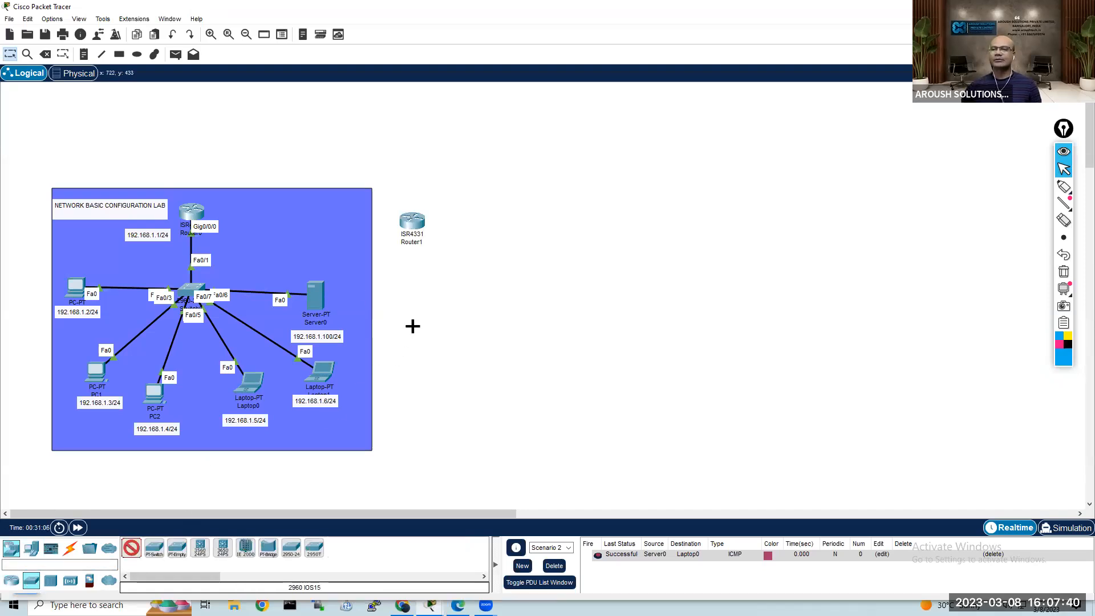
pyautogui.click(403, 292)
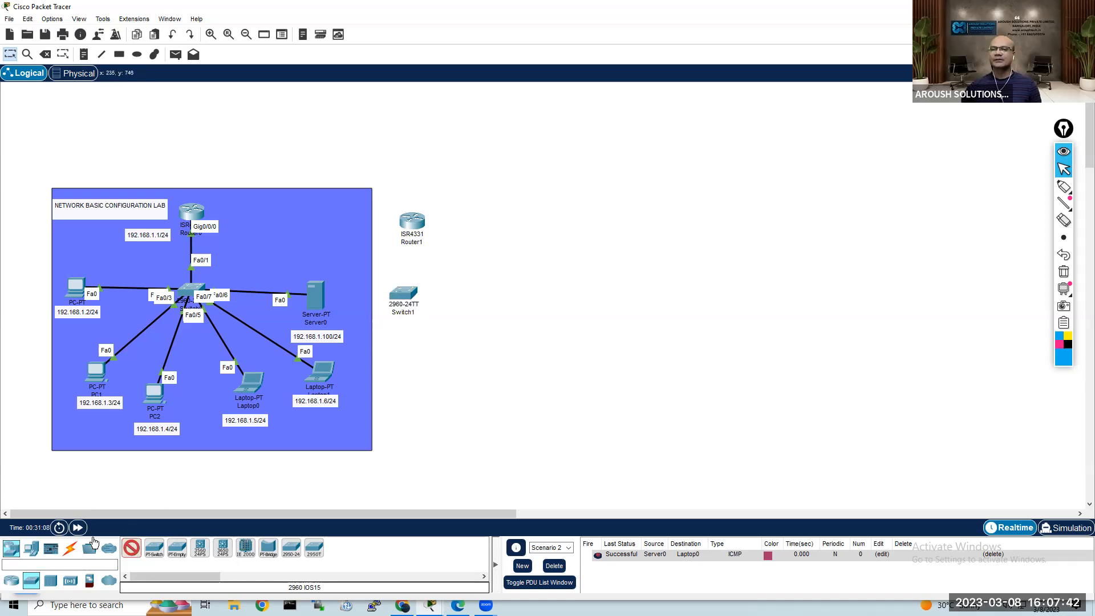
# Step: Add three PCs in an arc below the new 2960 switch
pyautogui.click(33, 549)
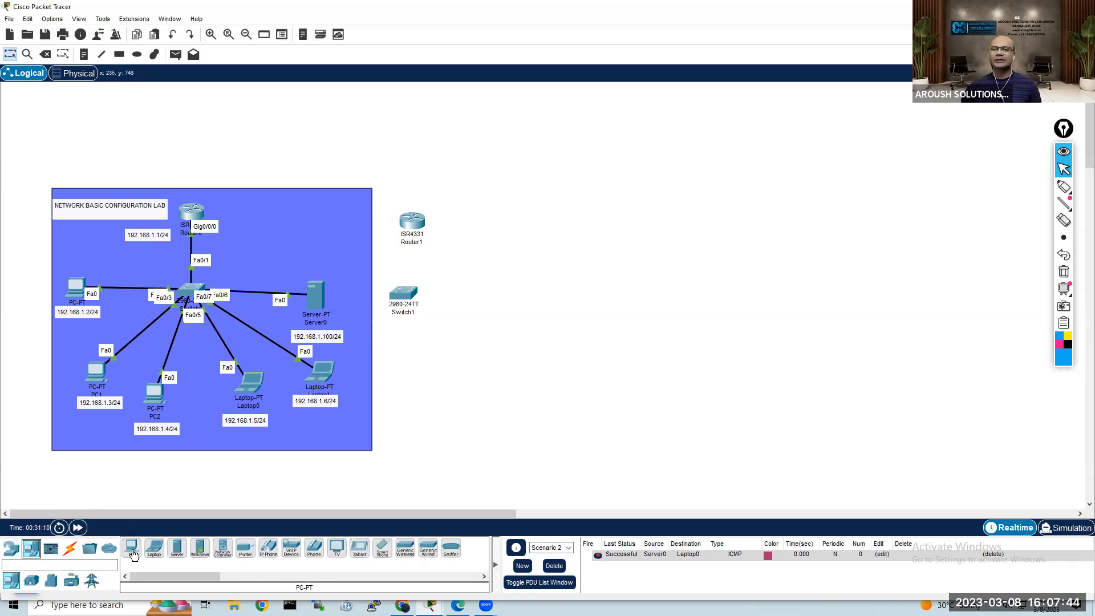
pyautogui.click(133, 549)
pyautogui.click(359, 372)
pyautogui.click(384, 408)
pyautogui.click(424, 422)
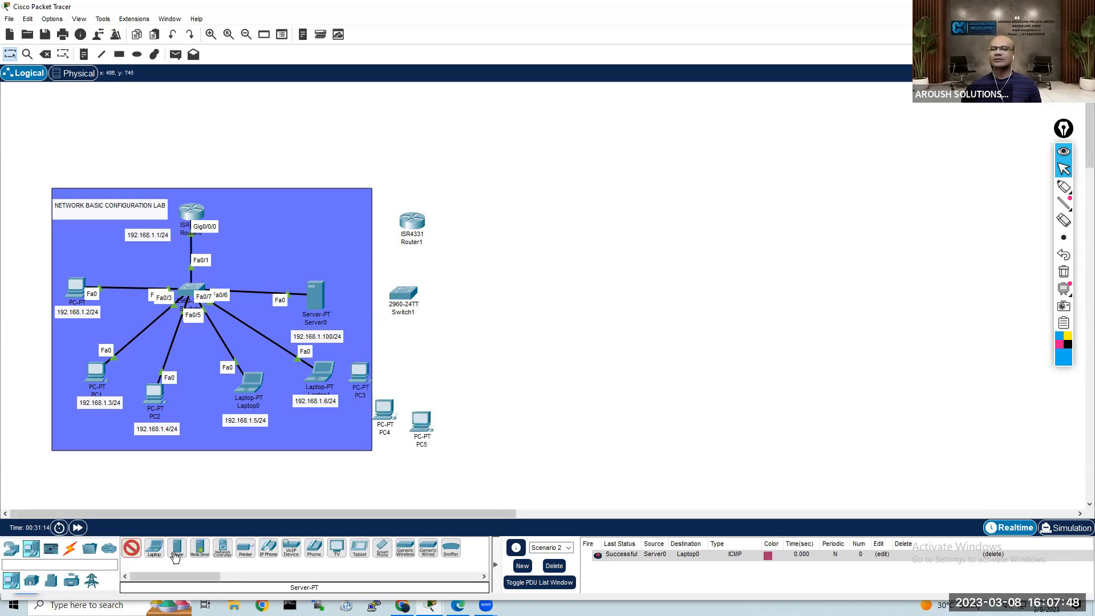
# Step: Add two laptops and one server around the right-hand side of the new switch
pyautogui.click(156, 549)
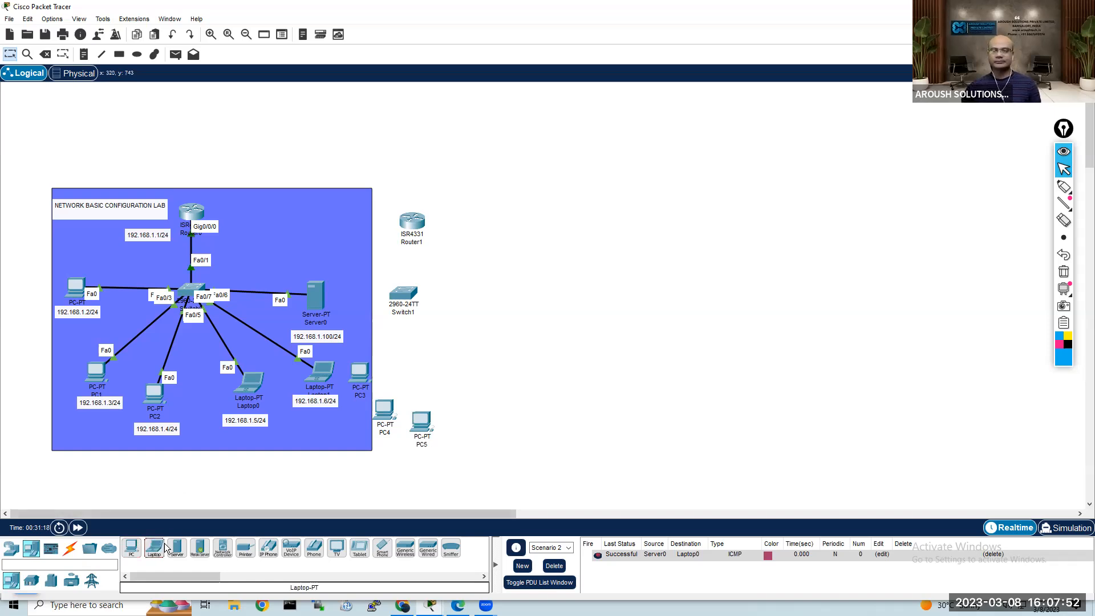
pyautogui.click(469, 421)
pyautogui.click(507, 379)
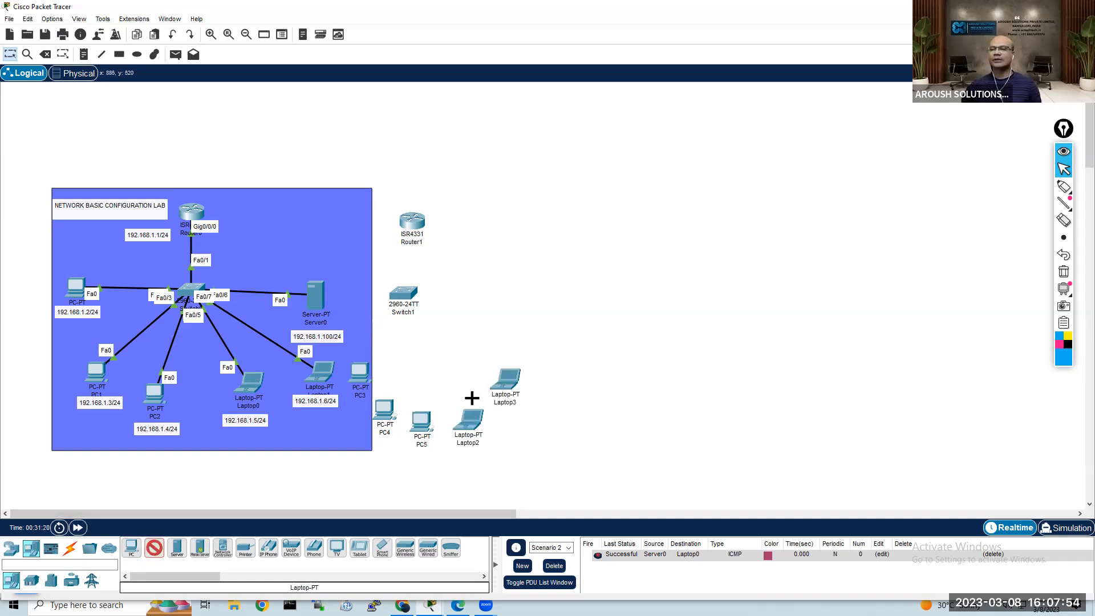
pyautogui.click(178, 549)
pyautogui.click(500, 308)
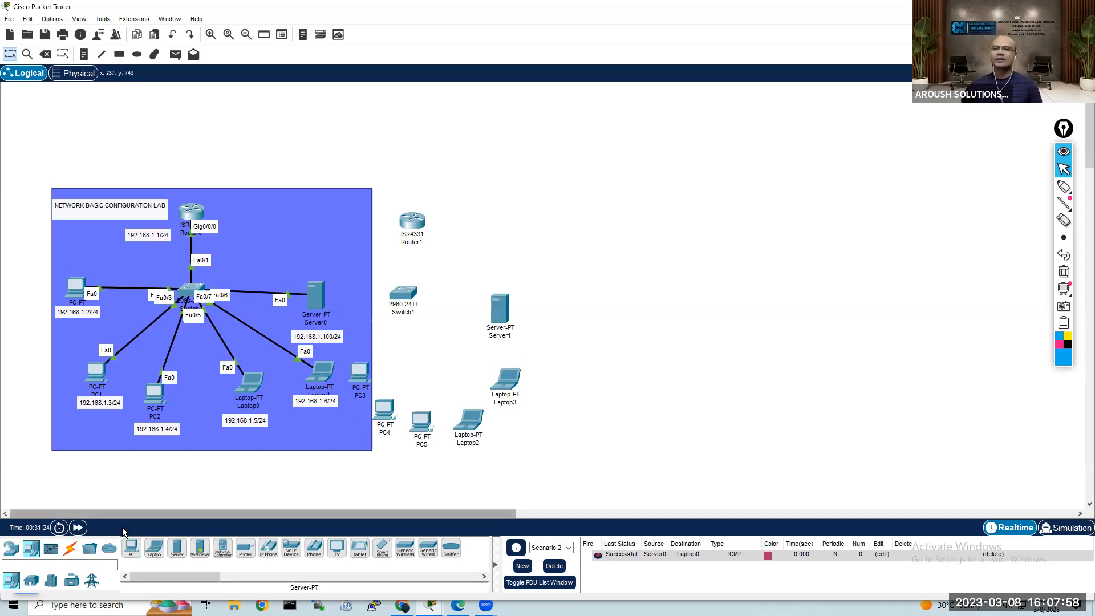
# Step: Try to connect Router0's Serial0/1/0 to Router1's GigabitEthernet0/0/0 with a Serial DCE cable
pyautogui.click(70, 549)
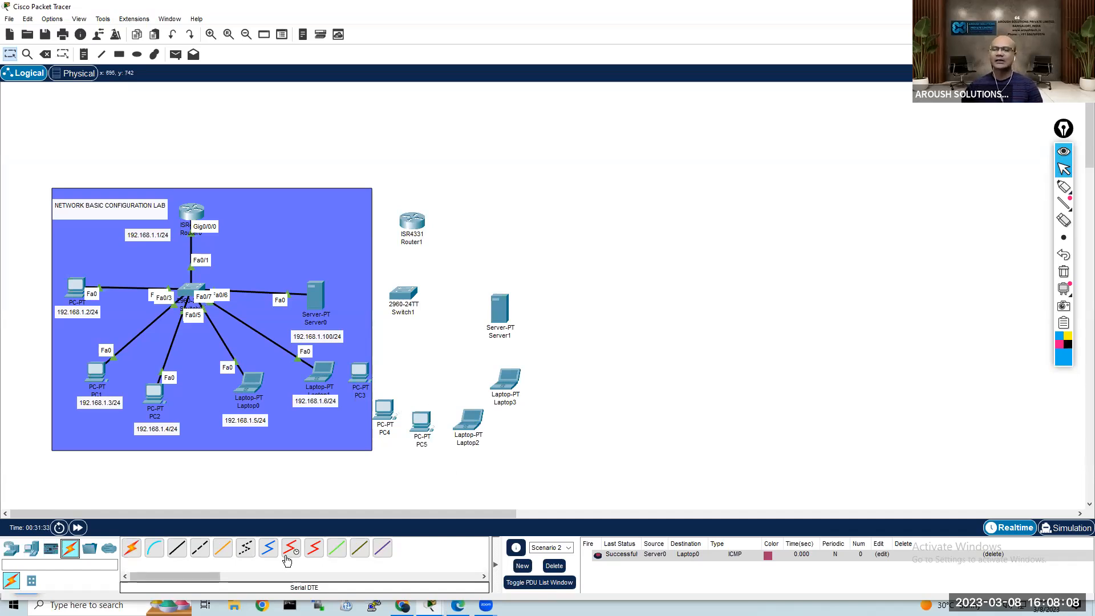
pyautogui.click(293, 551)
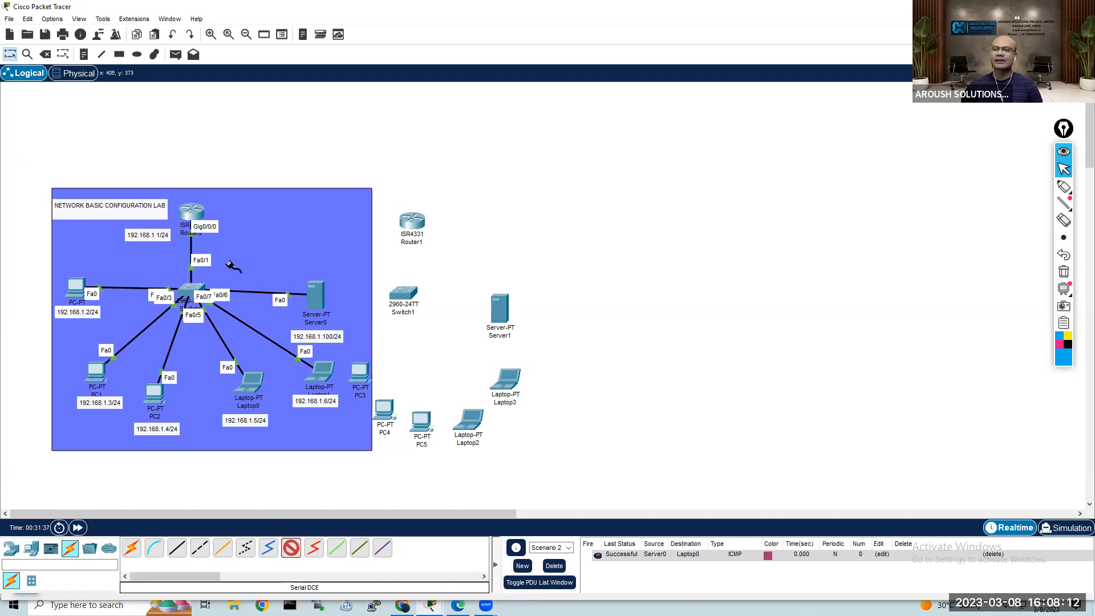
pyautogui.click(197, 214)
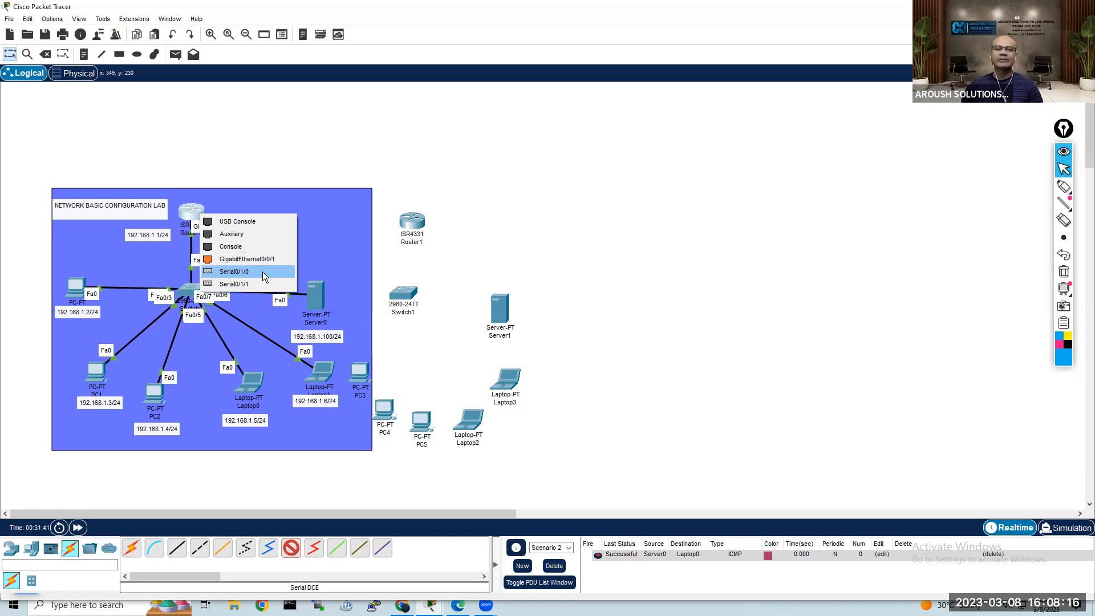
pyautogui.click(262, 272)
pyautogui.click(425, 236)
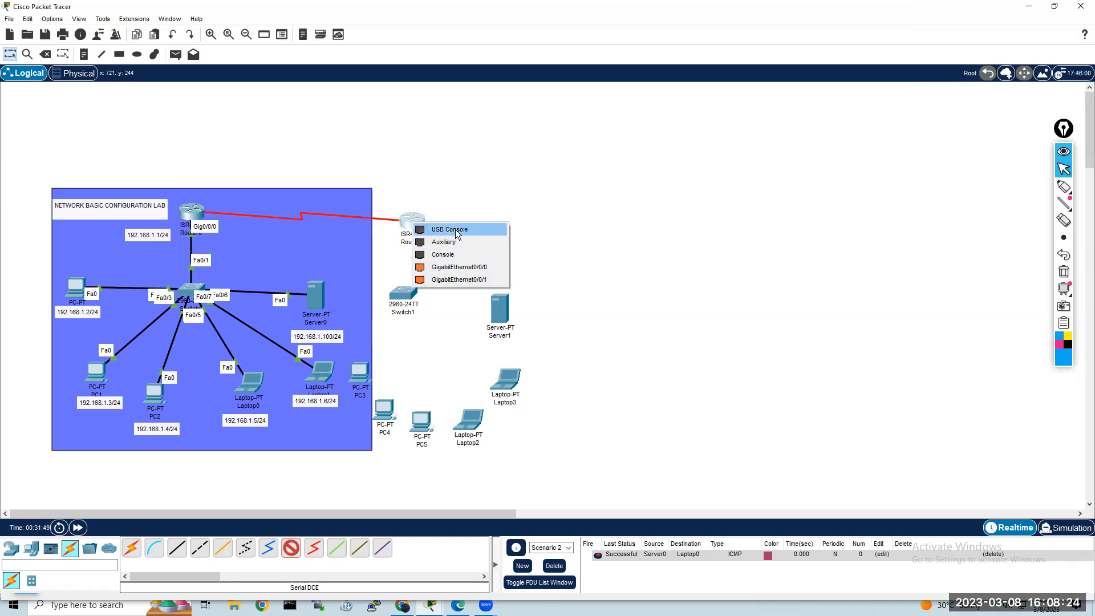
pyautogui.click(465, 268)
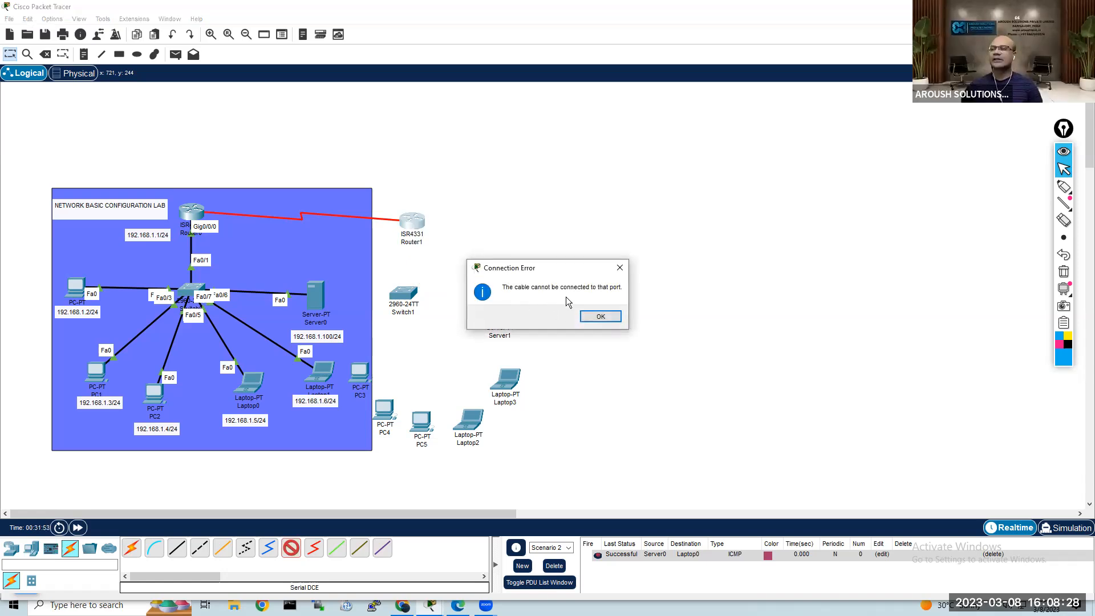
pyautogui.click(605, 318)
pyautogui.press('Escape')
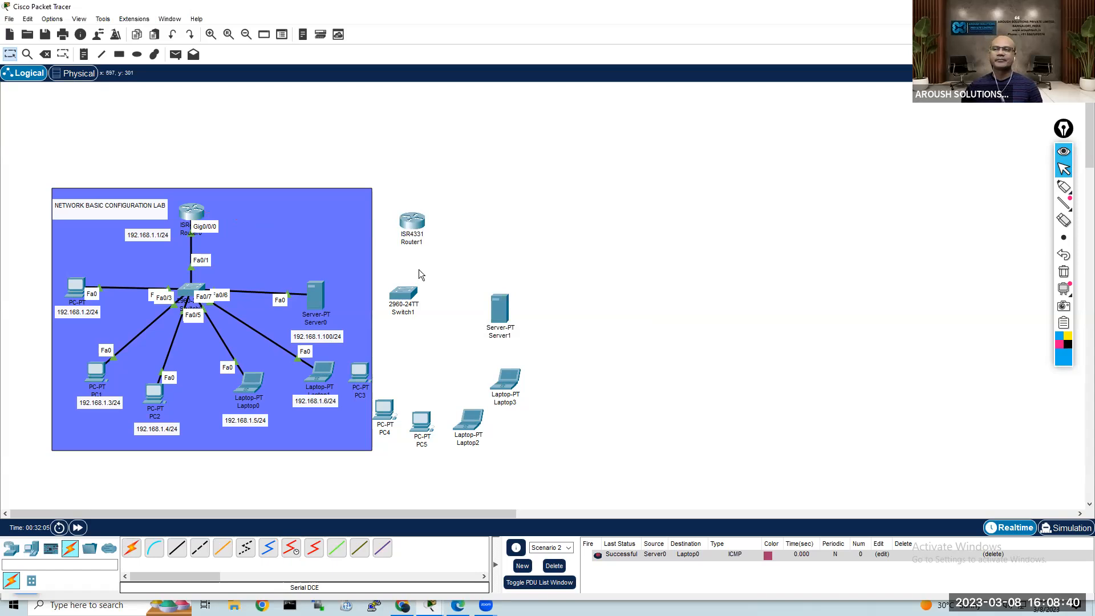
# Step: Move Router1 slightly upward and shift Laptop0, Laptop1, Server0 and their address labels closer to the first network's switch
pyautogui.moveTo(415, 227); pyautogui.dragTo(416, 208)
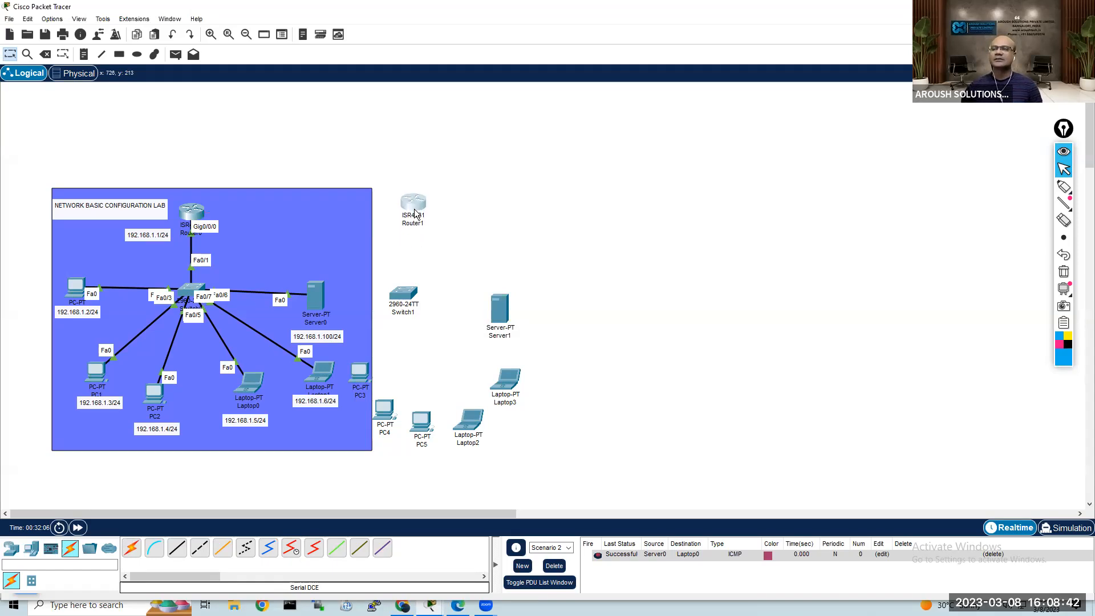
pyautogui.moveTo(258, 398); pyautogui.dragTo(216, 422)
pyautogui.moveTo(304, 405); pyautogui.dragTo(246, 399)
pyautogui.moveTo(320, 376); pyautogui.dragTo(264, 365)
pyautogui.moveTo(316, 299); pyautogui.dragTo(281, 290)
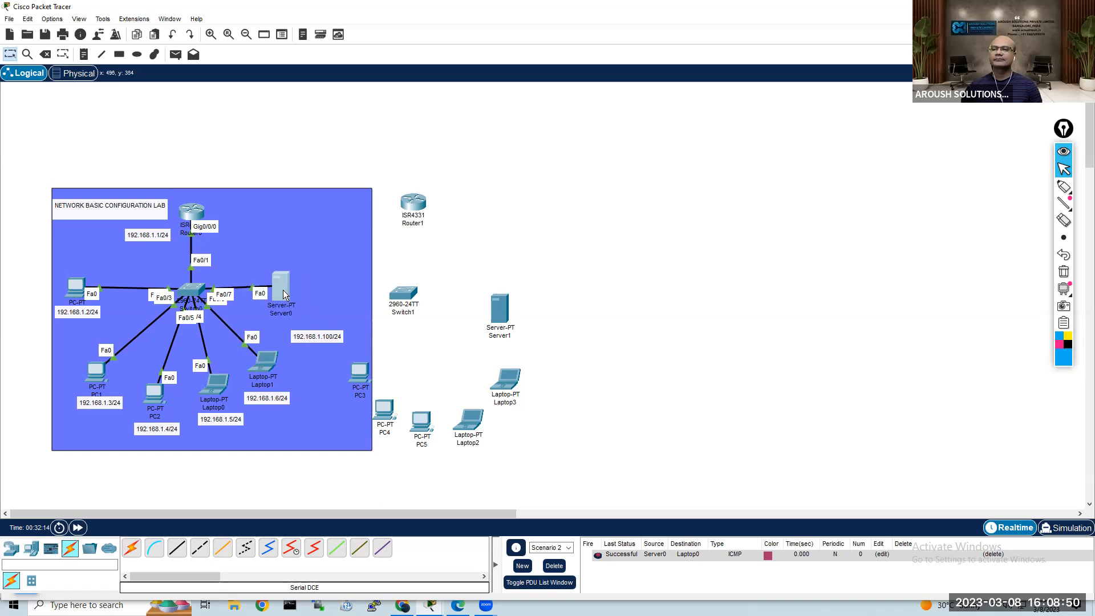
pyautogui.moveTo(313, 338); pyautogui.dragTo(281, 325)
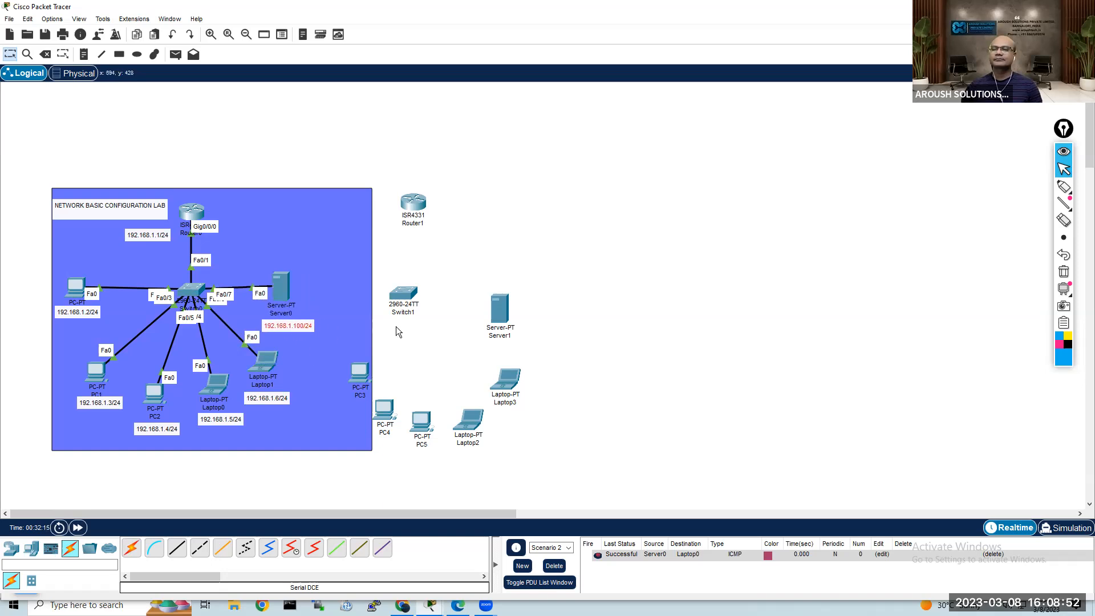
# Step: Shift the first network's blue background to the left, clear of PC3, and align Switch1 beneath Router1
pyautogui.click(337, 326)
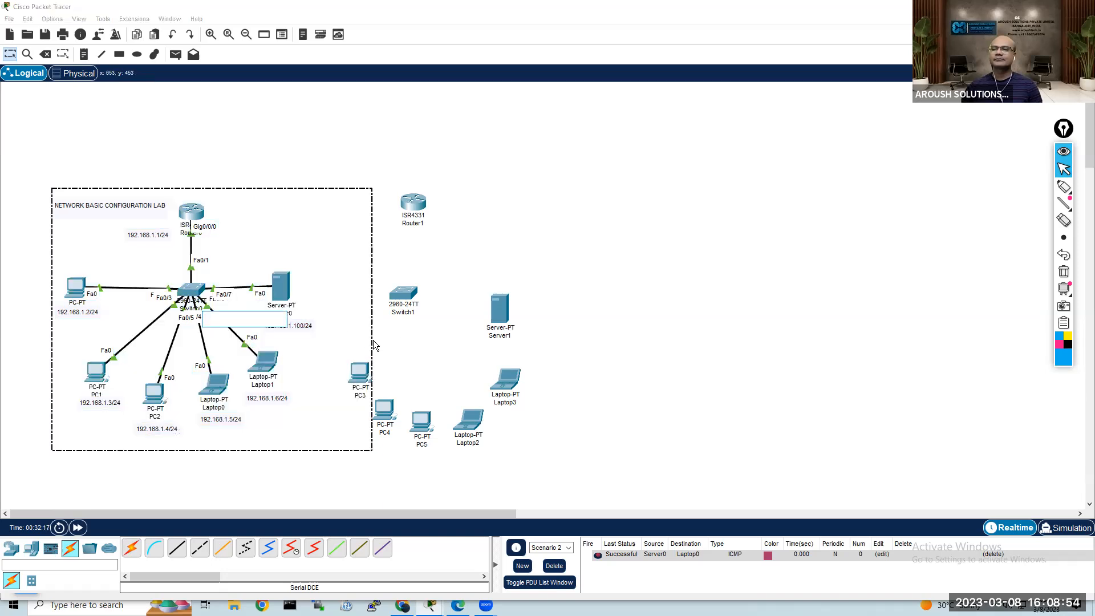
pyautogui.click(380, 343)
pyautogui.click(323, 346)
pyautogui.moveTo(322, 350); pyautogui.dragTo(301, 348)
pyautogui.click(402, 346)
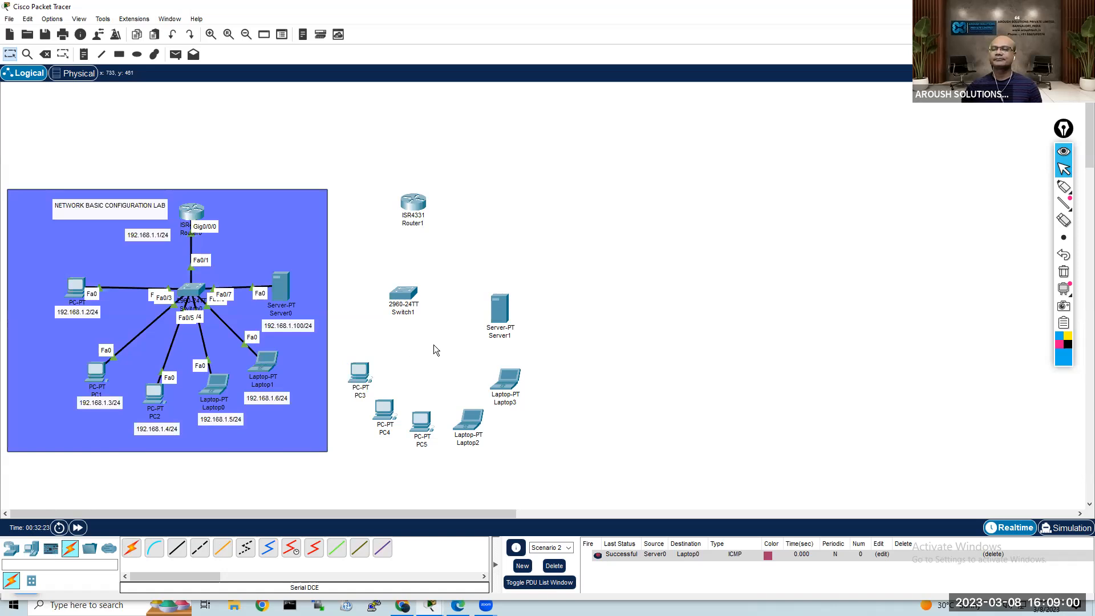
pyautogui.moveTo(392, 306); pyautogui.dragTo(405, 310)
# Step: Show an enlarged view of Router1's physical chassis and switch its power off
pyautogui.doubleClick(413, 203)
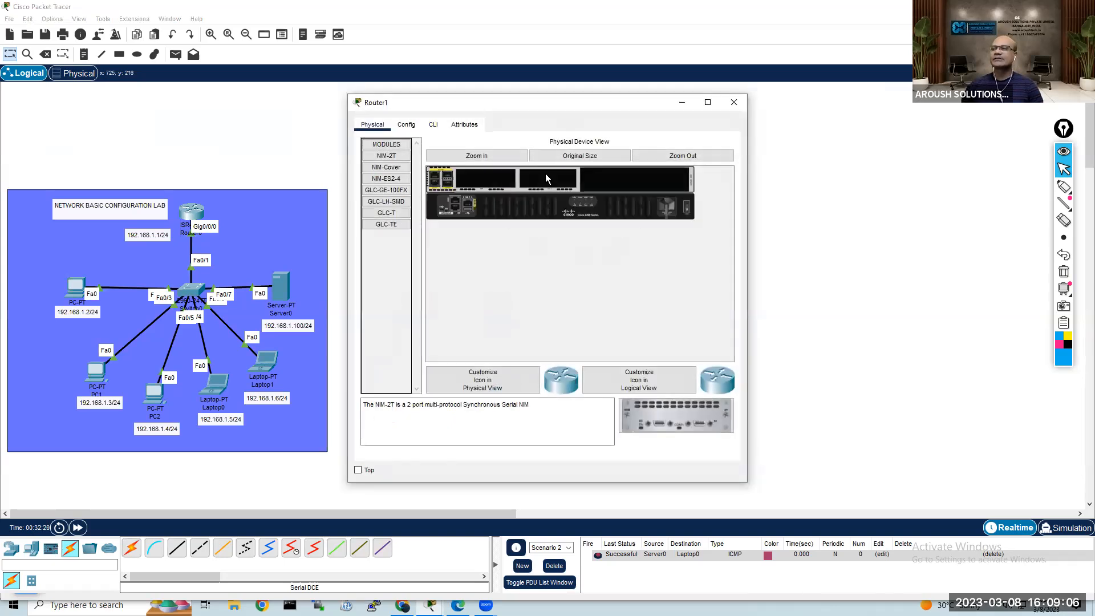
pyautogui.click(477, 155)
pyautogui.moveTo(539, 358); pyautogui.dragTo(665, 360)
pyautogui.click(717, 246)
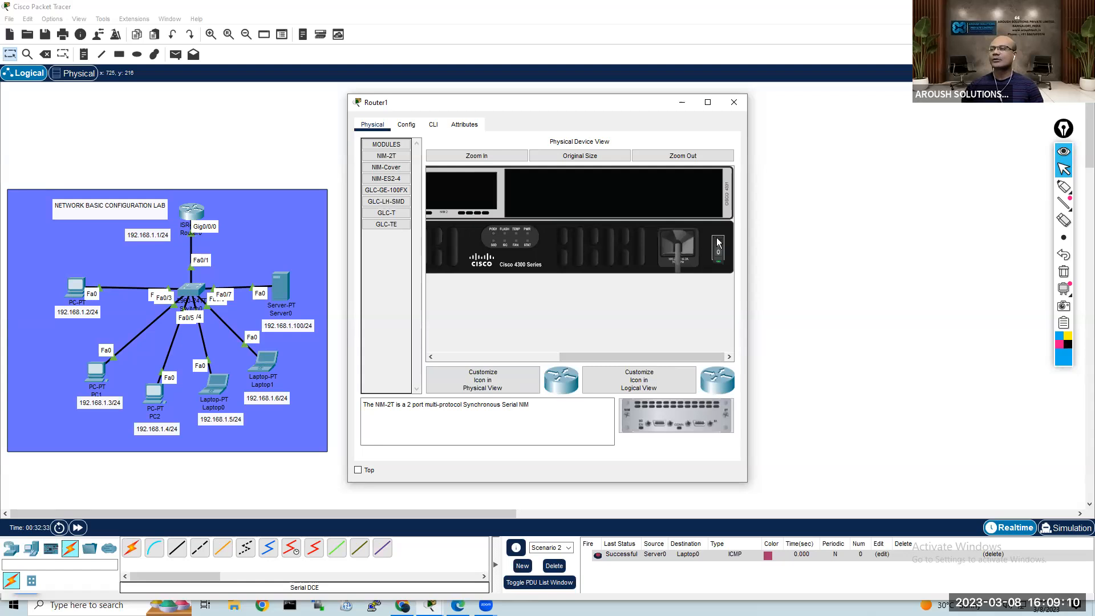
# Step: Install a NIM-2T serial module in Router1's first NIM slot, power the router back on and close its window
pyautogui.moveTo(571, 359); pyautogui.dragTo(493, 358)
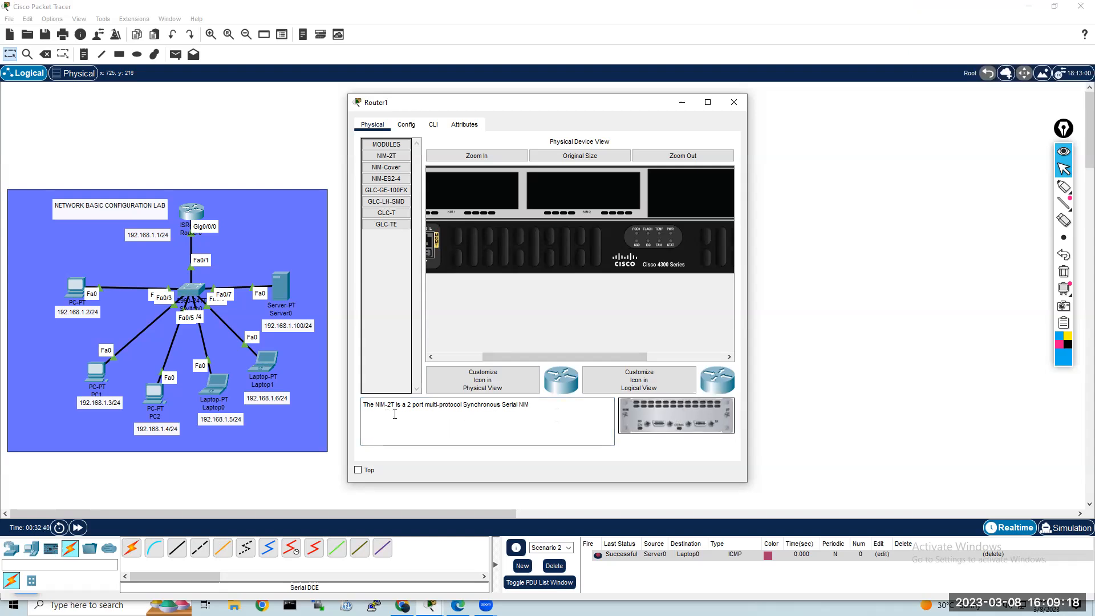
pyautogui.click(390, 161)
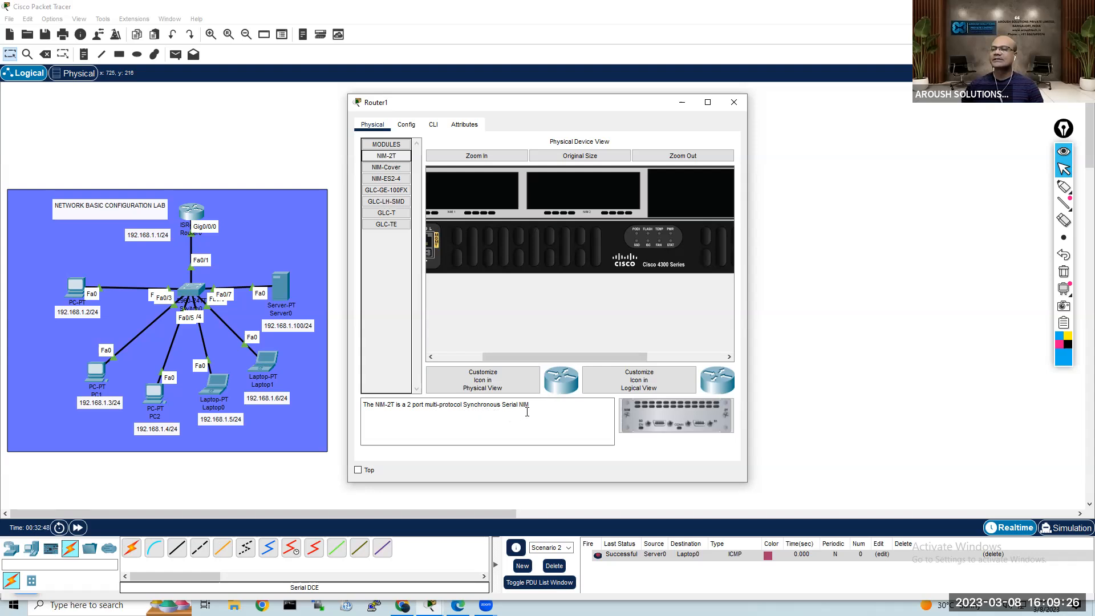
pyautogui.moveTo(676, 416); pyautogui.dragTo(478, 198)
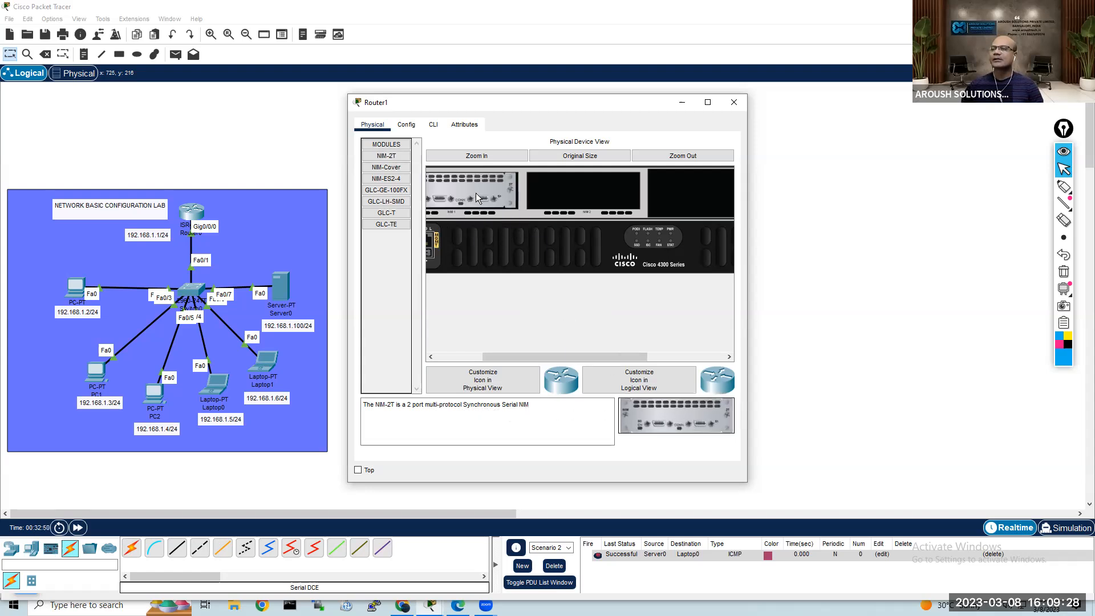
pyautogui.click(679, 357)
pyautogui.click(679, 358)
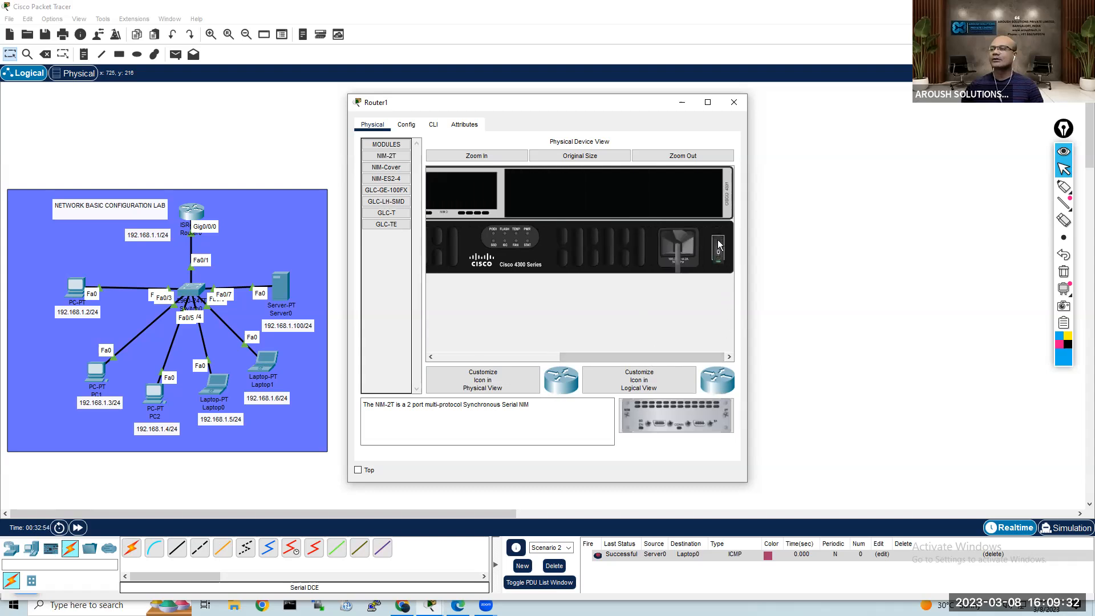
pyautogui.click(335, 124)
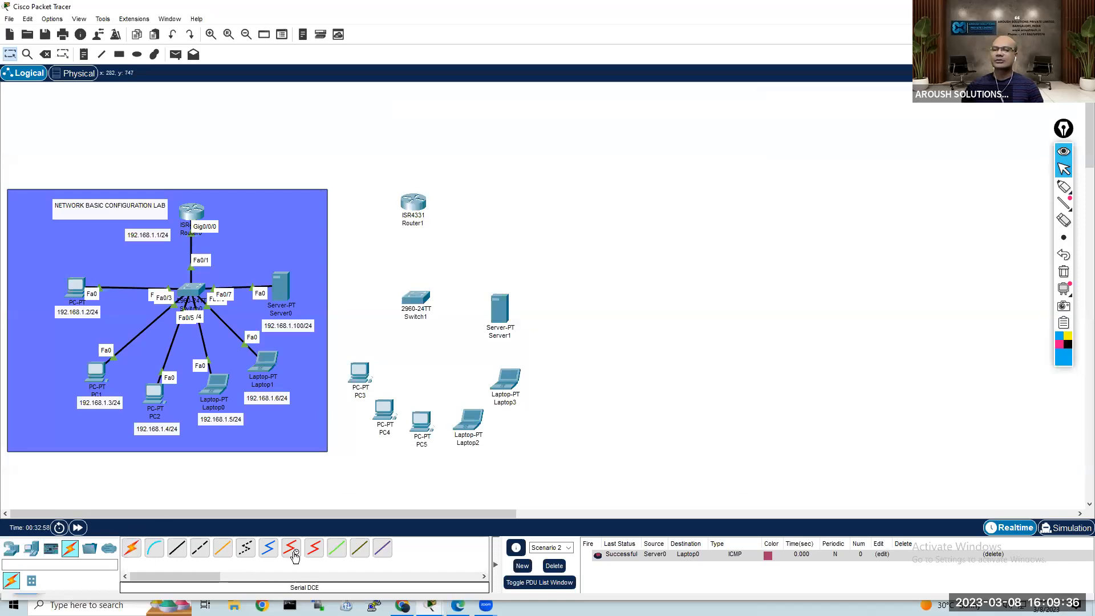
# Step: Connect Router0's Serial0/1/0 port to Router1's Serial0/1/0 port with a Serial DCE cable, Router0 being the DCE end
pyautogui.click(291, 548)
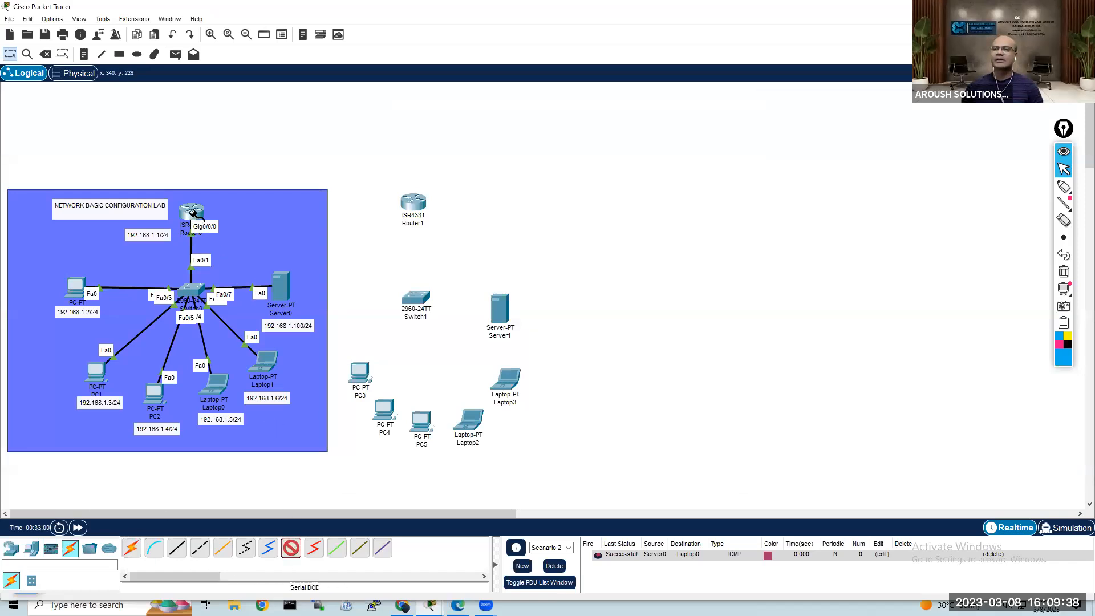
pyautogui.click(194, 213)
pyautogui.click(255, 272)
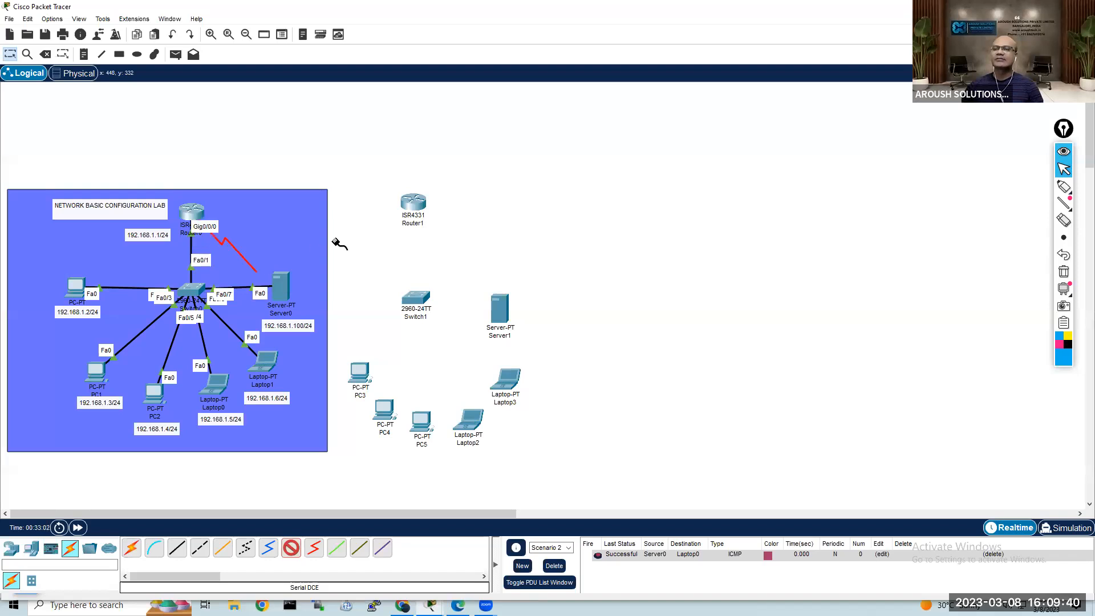
pyautogui.click(417, 206)
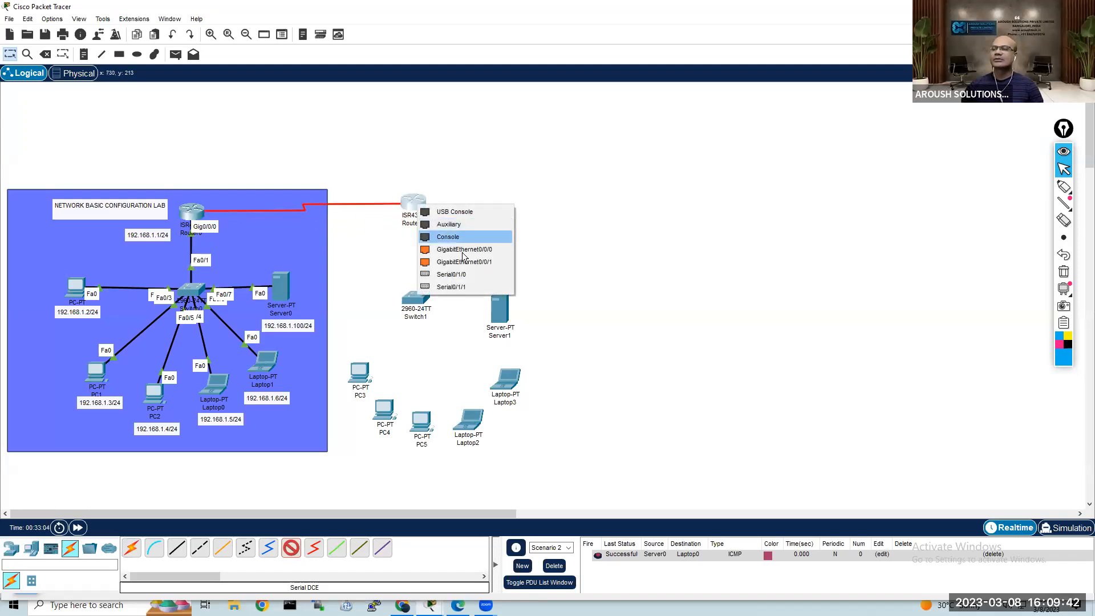
pyautogui.click(490, 277)
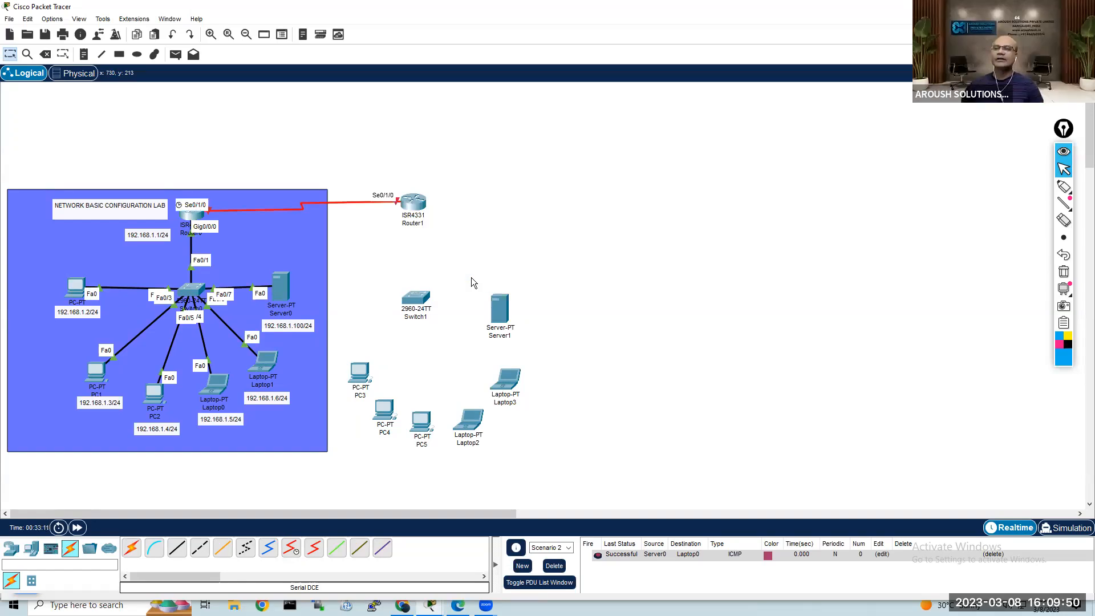
# Step: Link Router1 to Switch1 with an automatically chosen connection type and close the Switch1 window
pyautogui.click(130, 549)
pyautogui.click(413, 204)
pyautogui.click(415, 298)
pyautogui.click(416, 299)
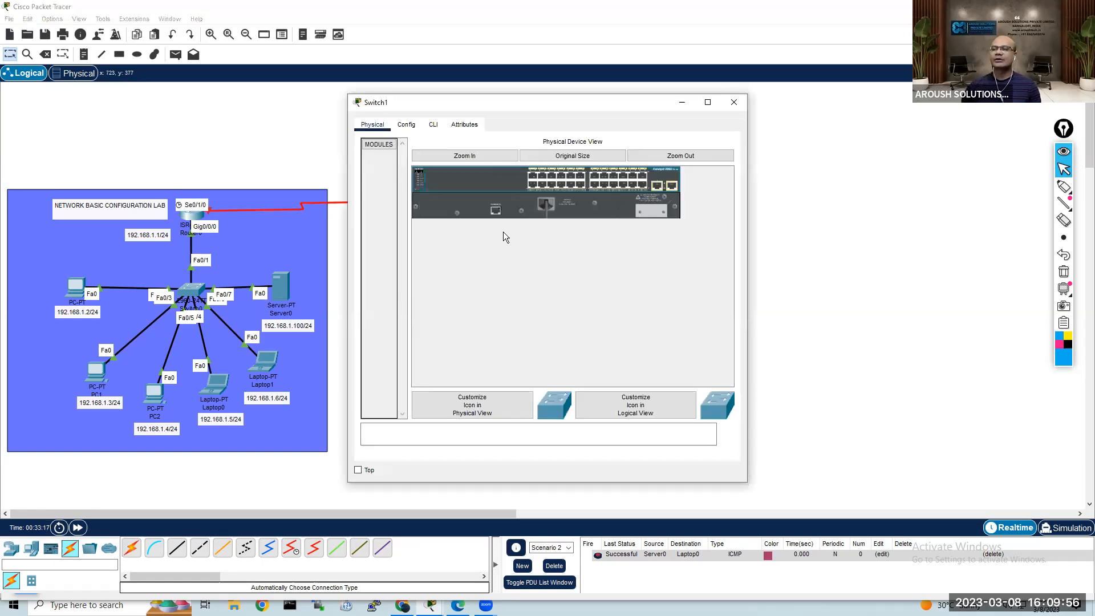
pyautogui.click(735, 102)
# Step: Connect Switch1 to PC3, PC4 and PC5 using automatically chosen cables
pyautogui.click(132, 549)
pyautogui.click(415, 299)
pyautogui.click(360, 372)
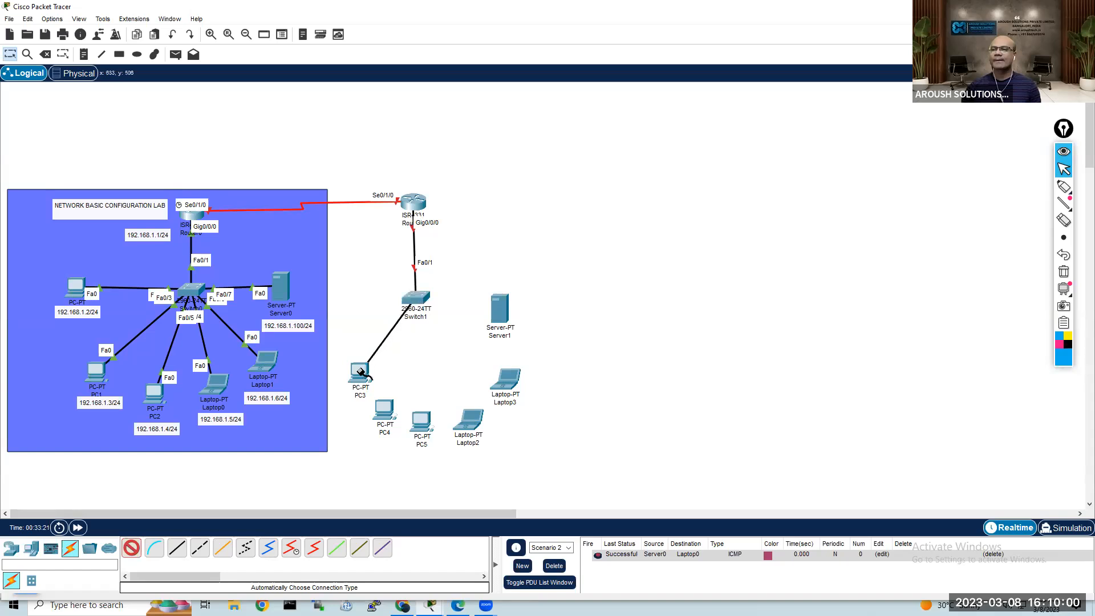
pyautogui.click(421, 307)
pyautogui.click(384, 408)
pyautogui.click(417, 299)
pyautogui.click(422, 421)
# Step: Connect Switch1 to Laptop2, Laptop3 and Server1 using automatically chosen cables
pyautogui.click(416, 299)
pyautogui.click(469, 420)
pyautogui.click(422, 303)
pyautogui.click(507, 380)
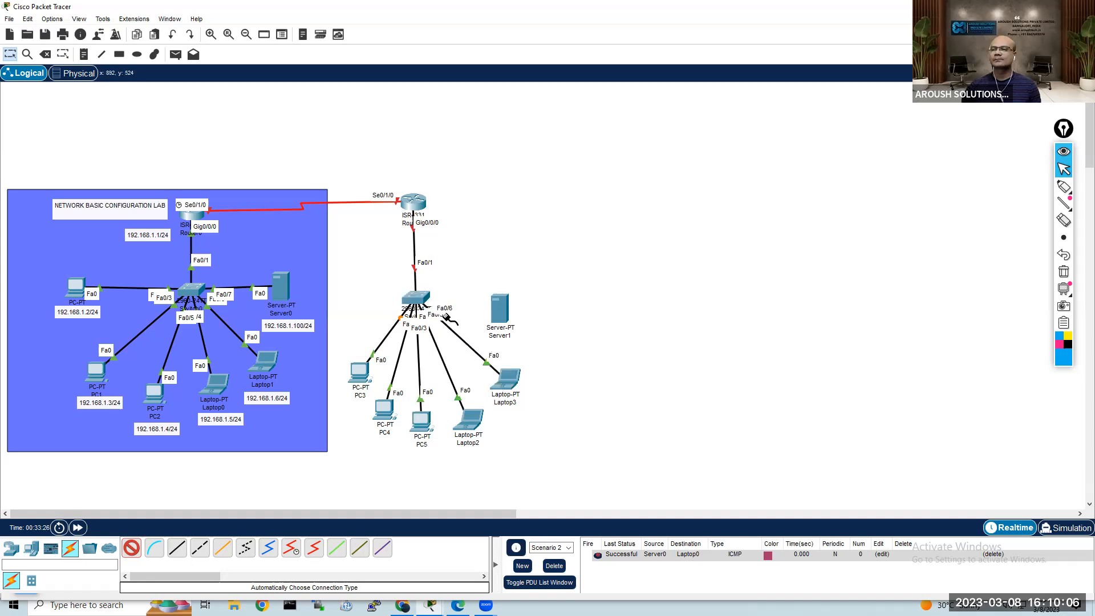
pyautogui.click(422, 301)
pyautogui.click(499, 309)
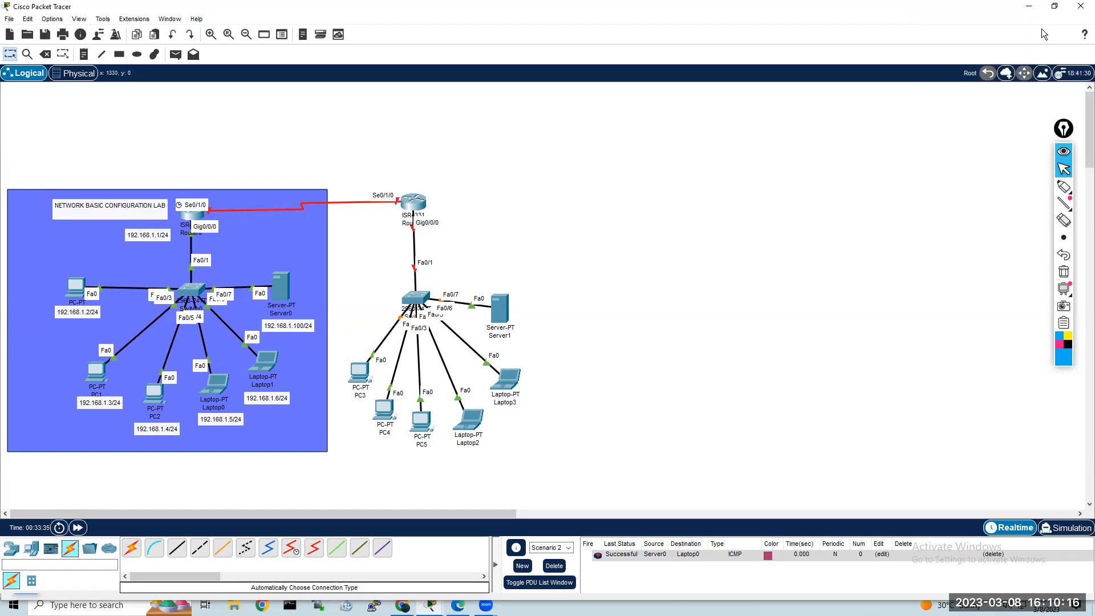
# Step: Draw a light green filled rectangle behind the whole second network, adjoining the first network's blue background
pyautogui.click(119, 54)
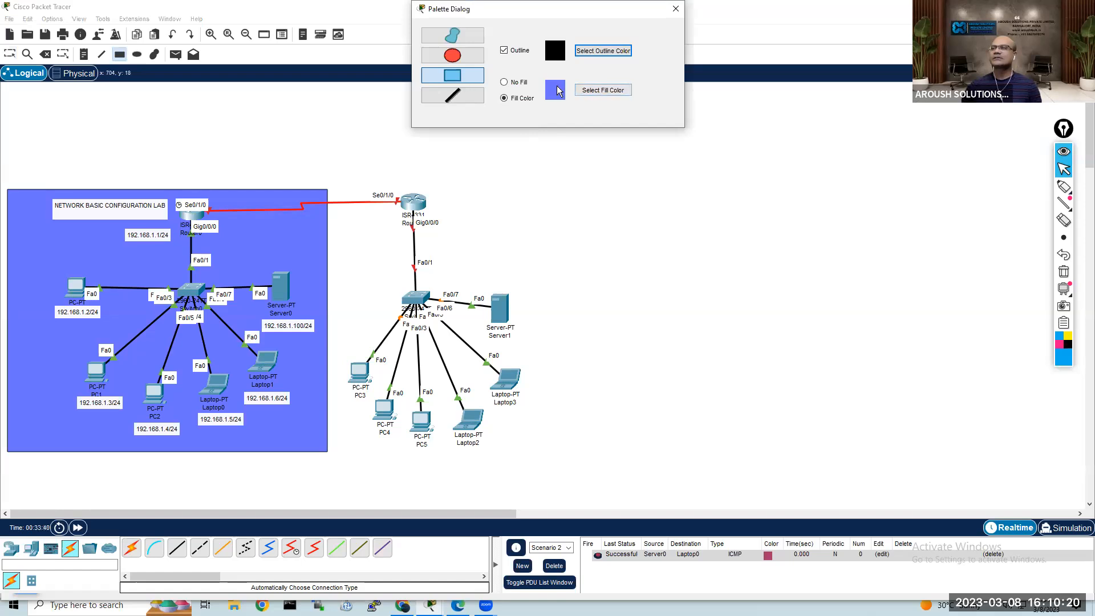
pyautogui.click(612, 90)
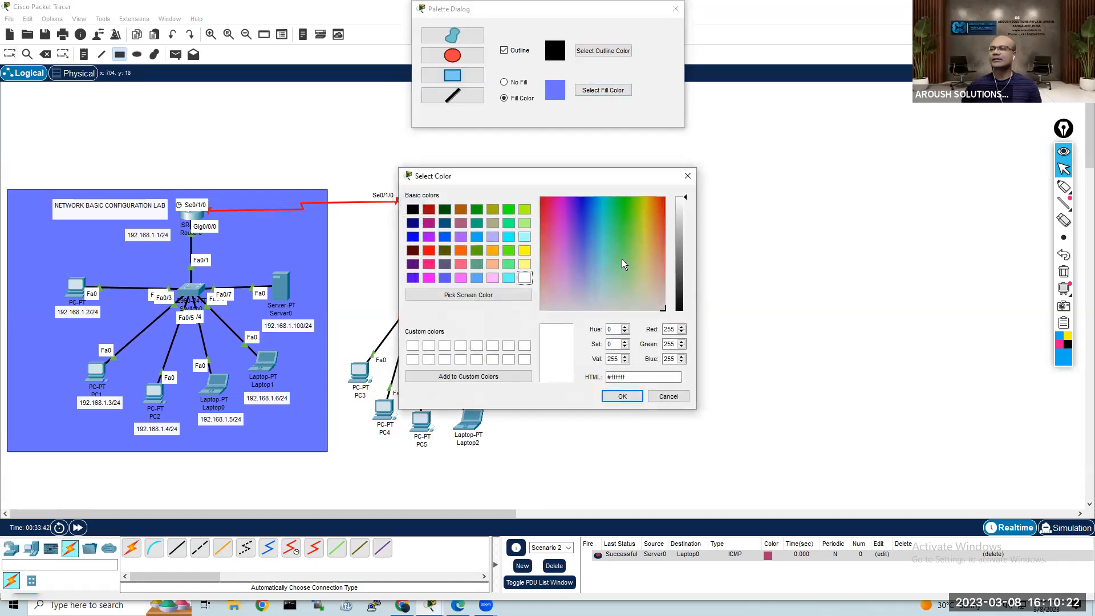
pyautogui.click(624, 256)
pyautogui.click(623, 396)
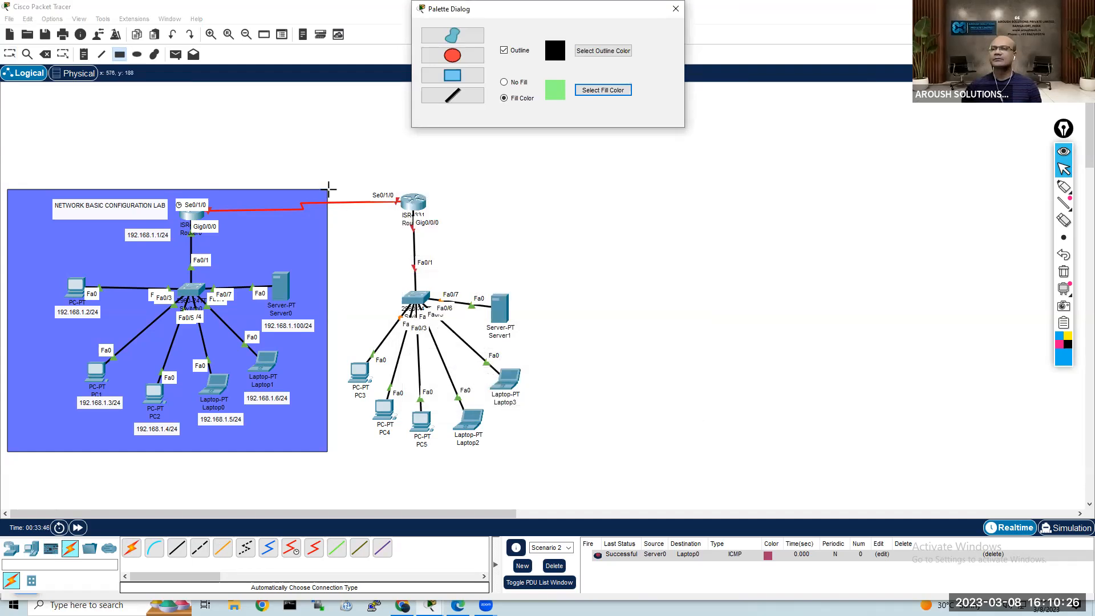
pyautogui.moveTo(329, 189); pyautogui.dragTo(542, 454)
pyautogui.press('Escape')
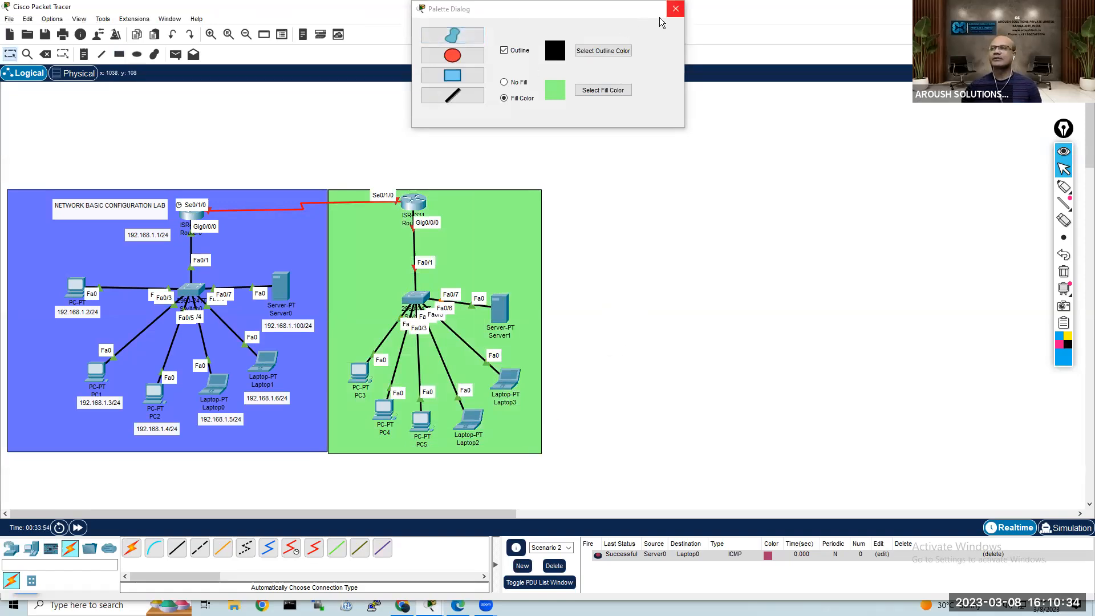
# Step: Draw a pink (#ff708a) filled rectangle behind the serial link between the routers, and shift the lab title left, away from Router0
pyautogui.click(593, 91)
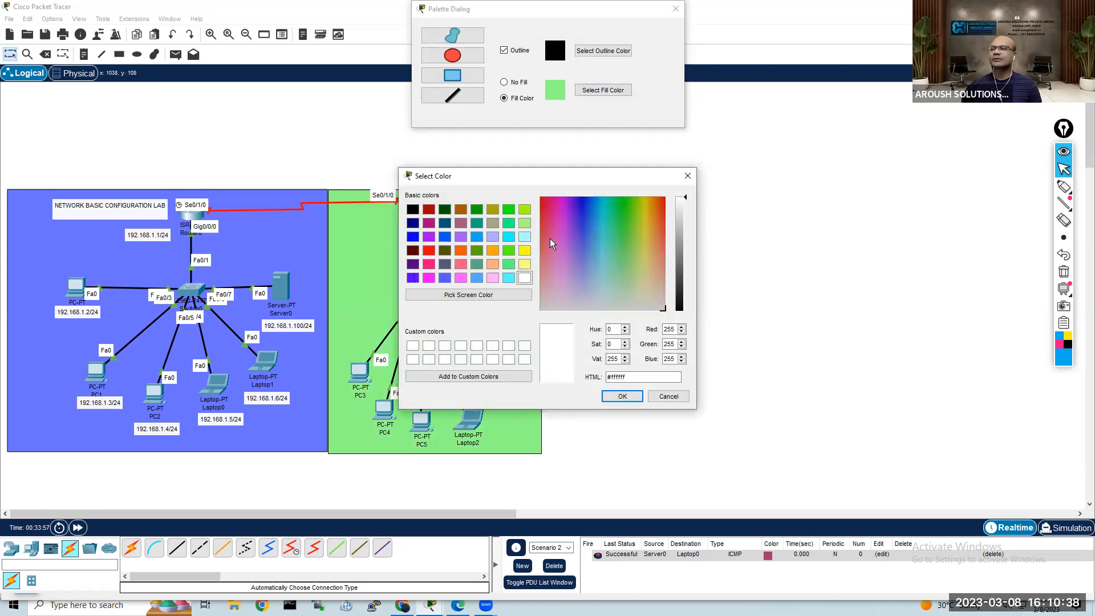
pyautogui.click(544, 247)
pyautogui.click(622, 396)
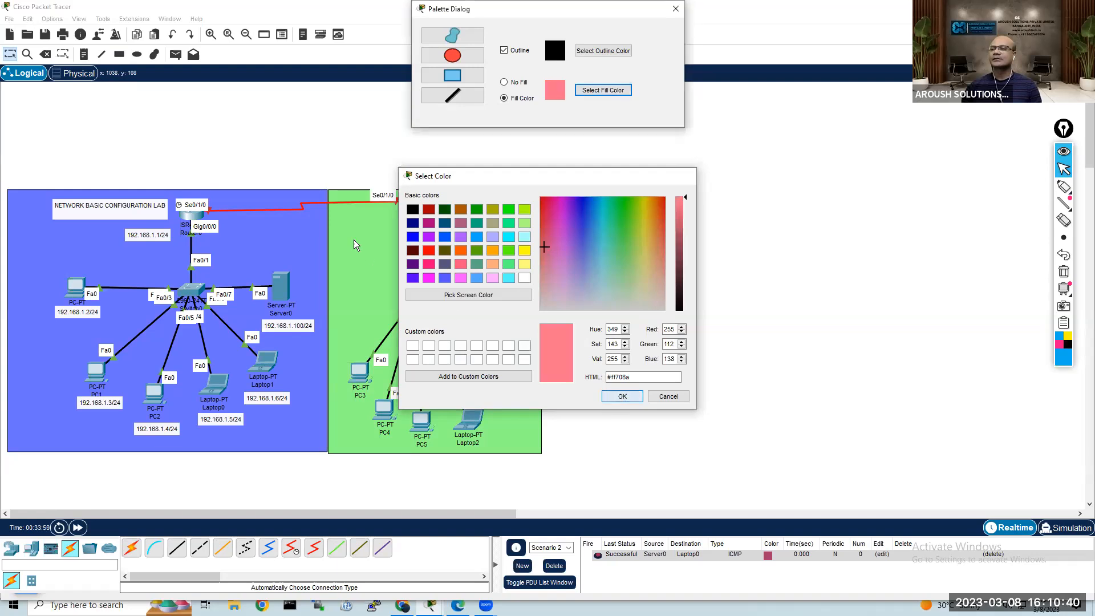
pyautogui.click(464, 75)
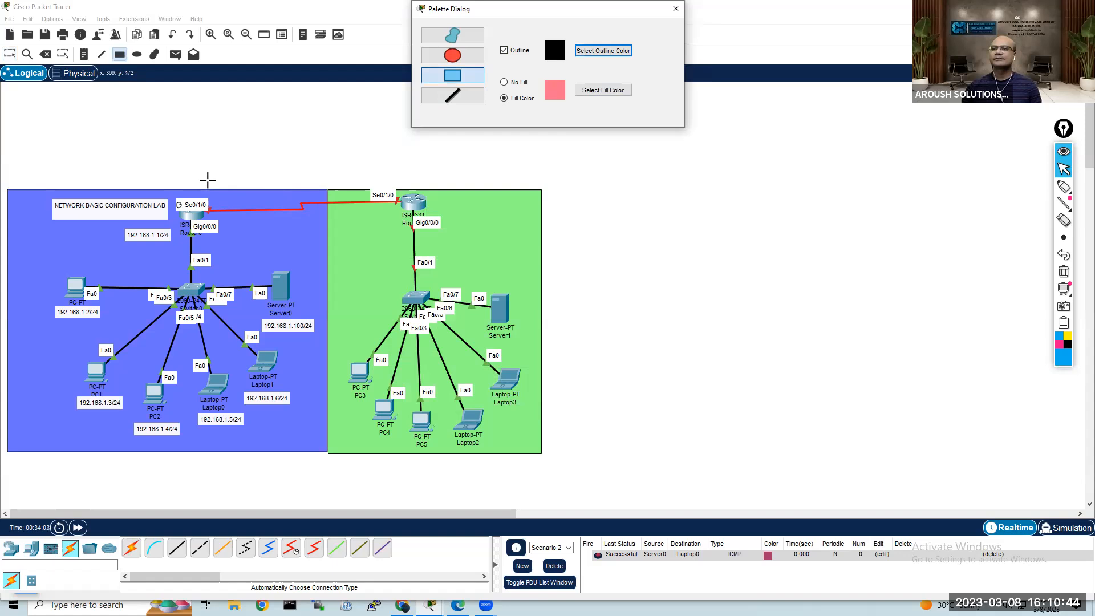
pyautogui.moveTo(195, 178); pyautogui.dragTo(408, 230)
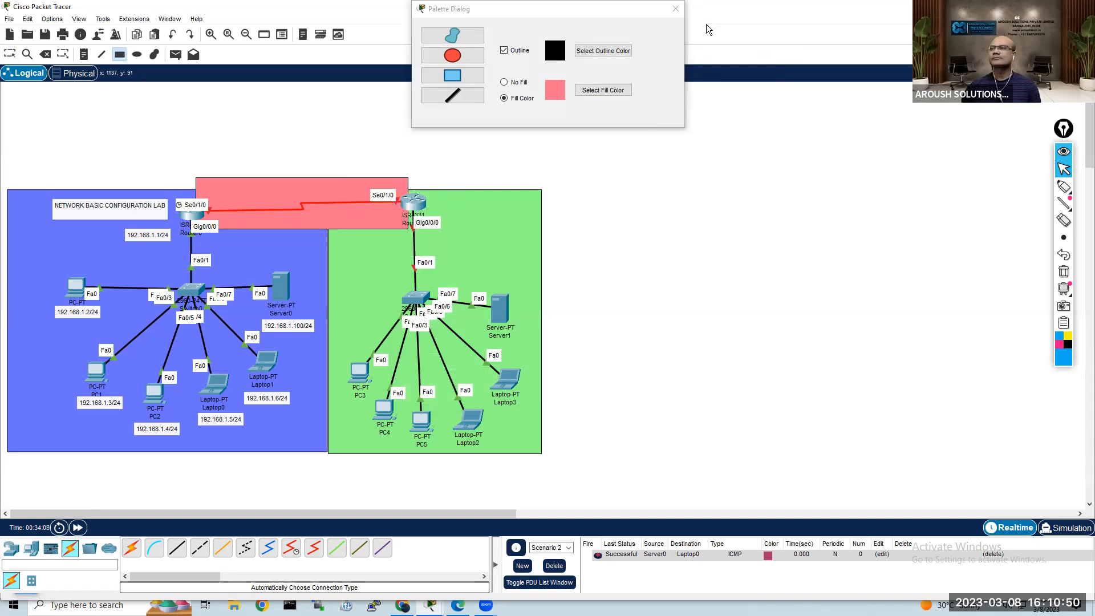
pyautogui.click(675, 9)
pyautogui.press('Escape')
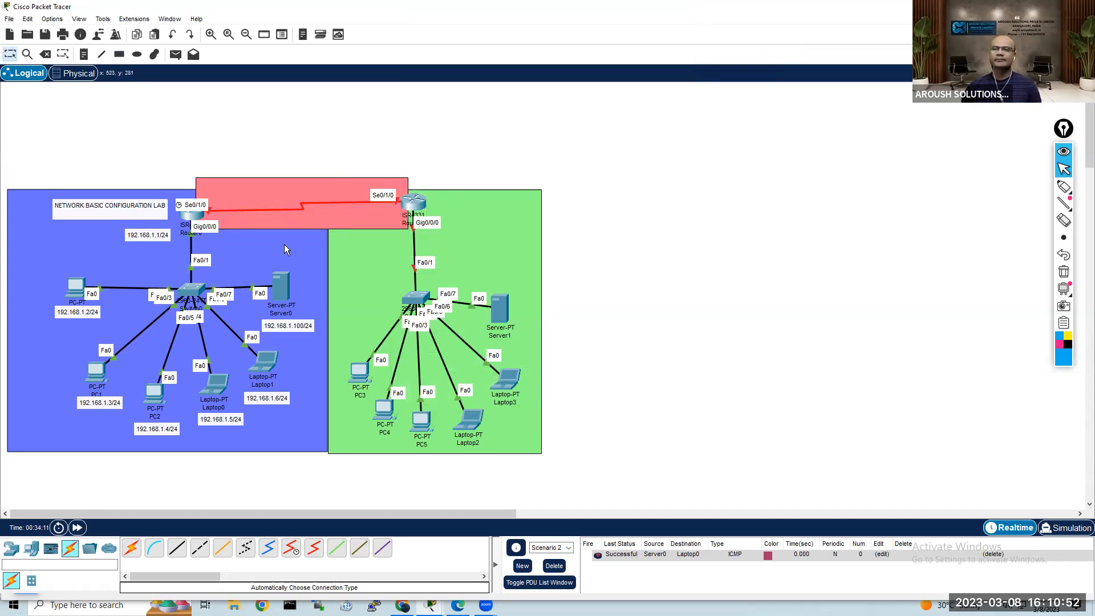
pyautogui.moveTo(126, 209); pyautogui.dragTo(101, 218)
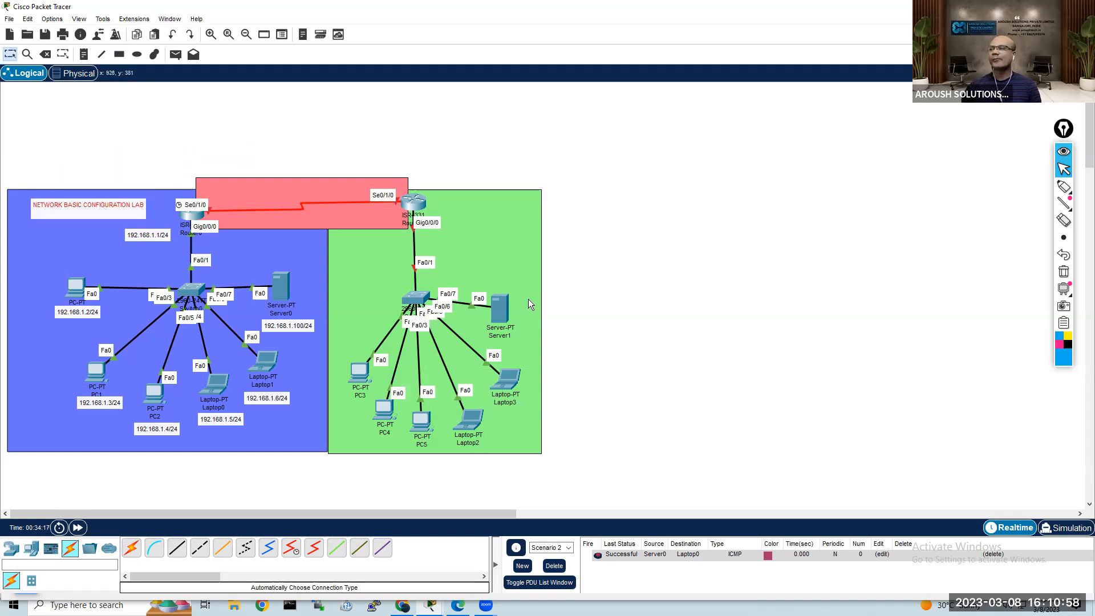
# Step: Label the serial link ends with notes reading 10.1.1.1/8 beside Router0 and 10.1.1.2/8 beside Router1
pyautogui.scroll(-3, 528, 299)
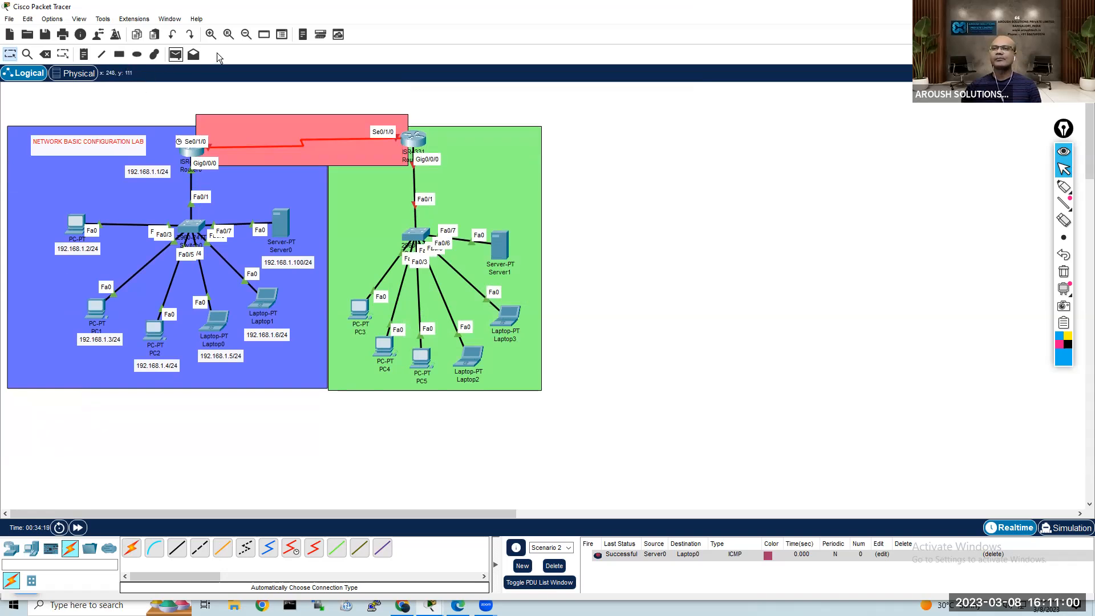
pyautogui.click(212, 35)
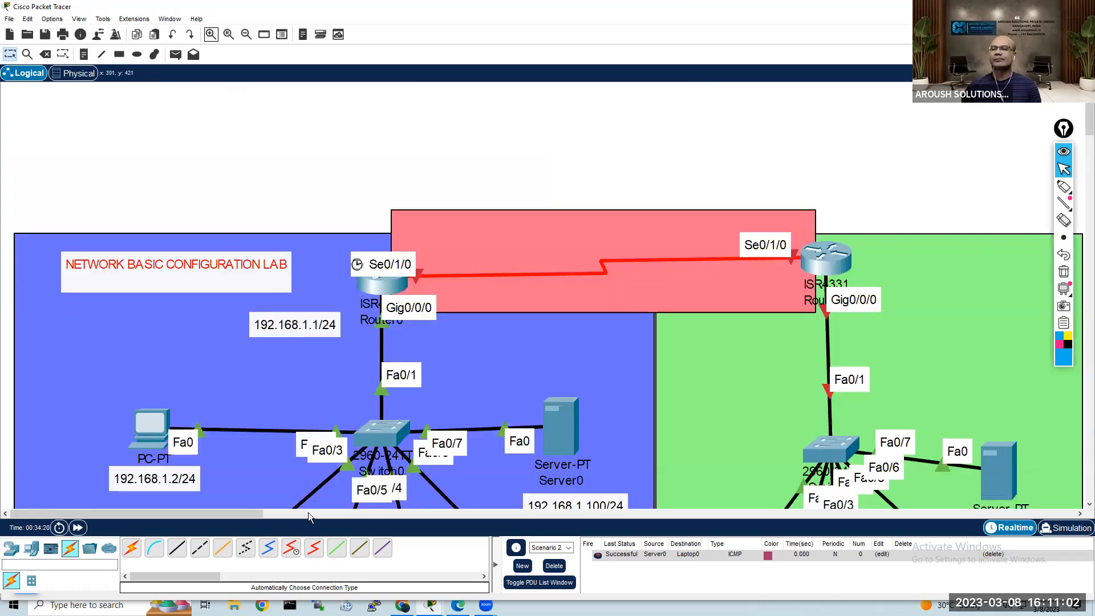
pyautogui.moveTo(251, 516); pyautogui.dragTo(286, 508)
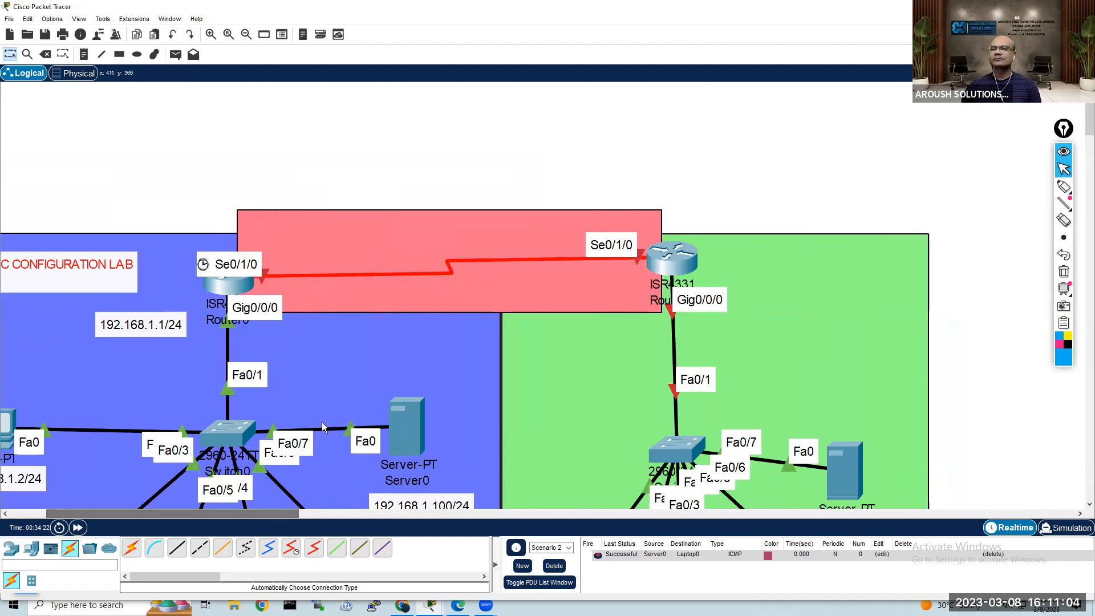
pyautogui.scroll(-3, 322, 422)
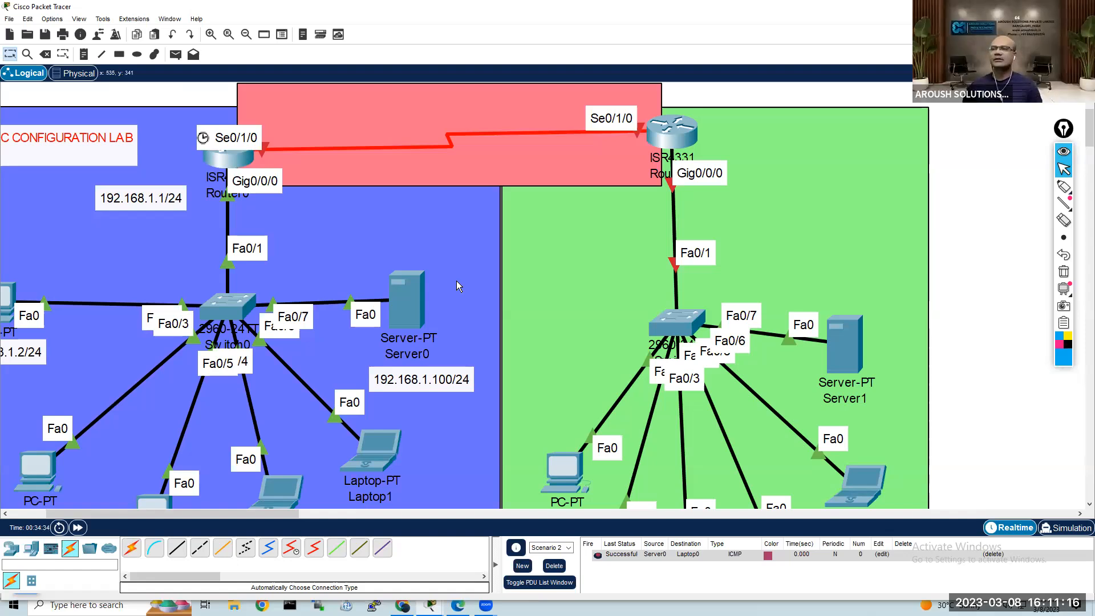
pyautogui.click(84, 54)
pyautogui.click(274, 121)
pyautogui.write('10.1.1.1')
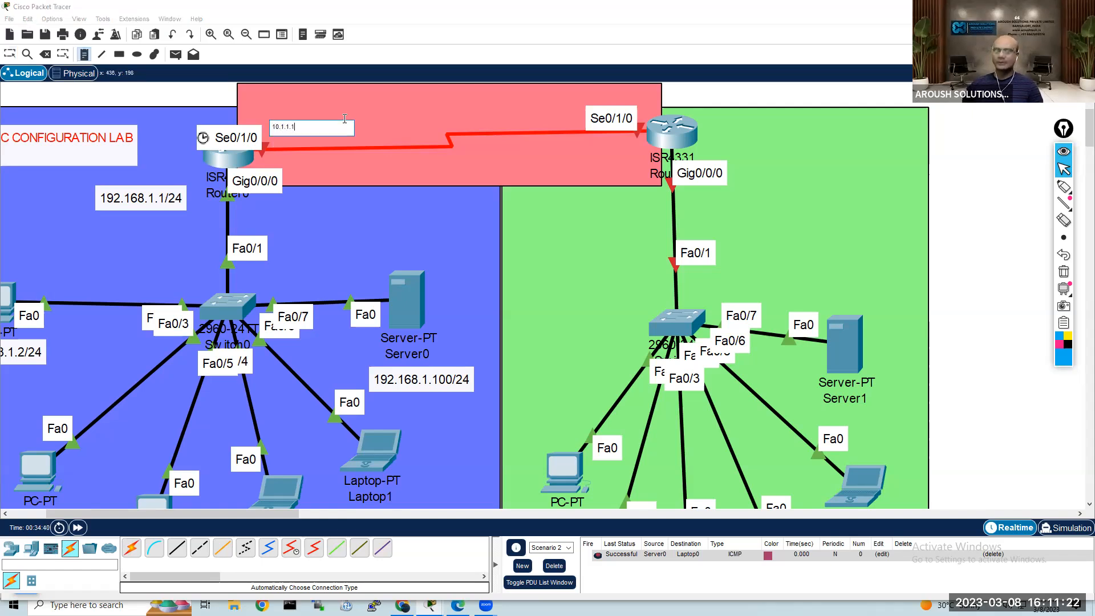
pyautogui.hotkey('ctrl', 'a')
pyautogui.hotkey('ctrl', 'c')
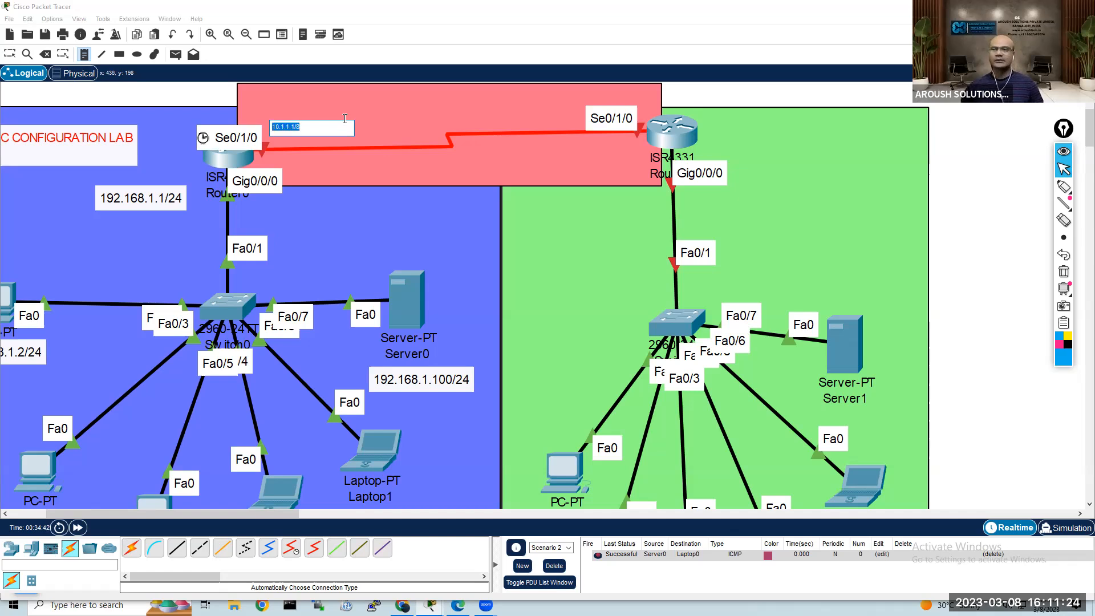
pyautogui.click(570, 146)
pyautogui.hotkey('ctrl', 'v')
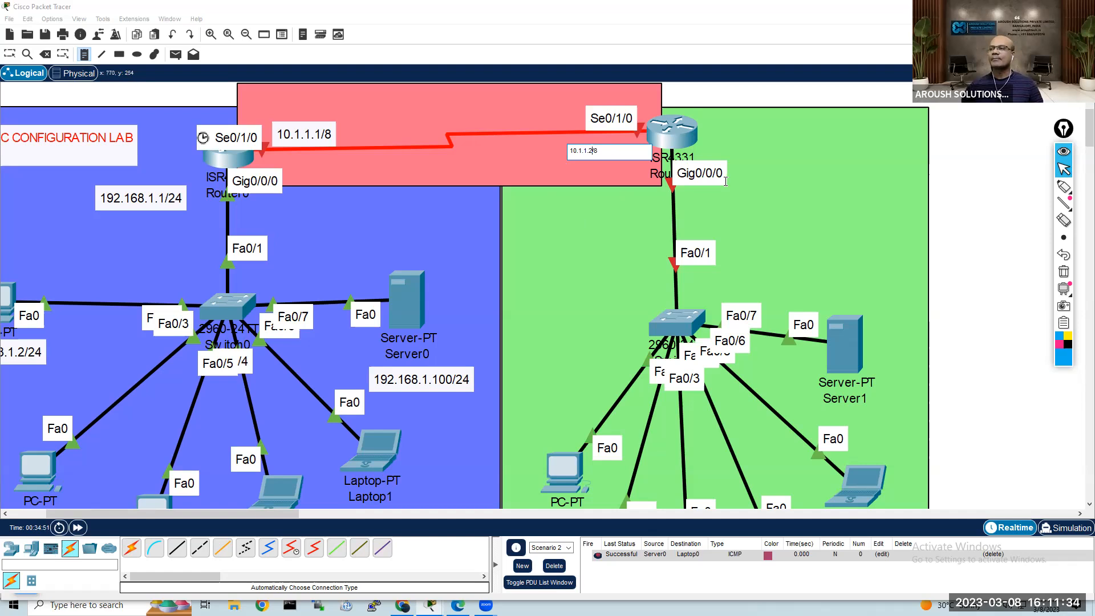
# Step: Add a 192.168.2.1/24 note beside Router1's Gig0/0/0 interface and leave note placement
pyautogui.click(694, 193)
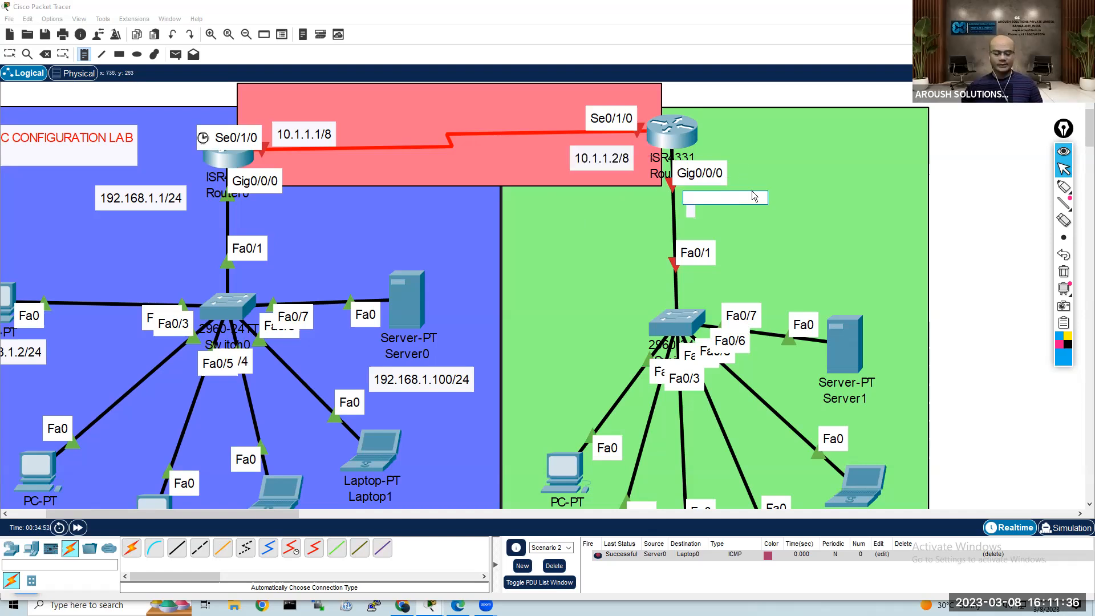
pyautogui.write('192.168.2.1/24')
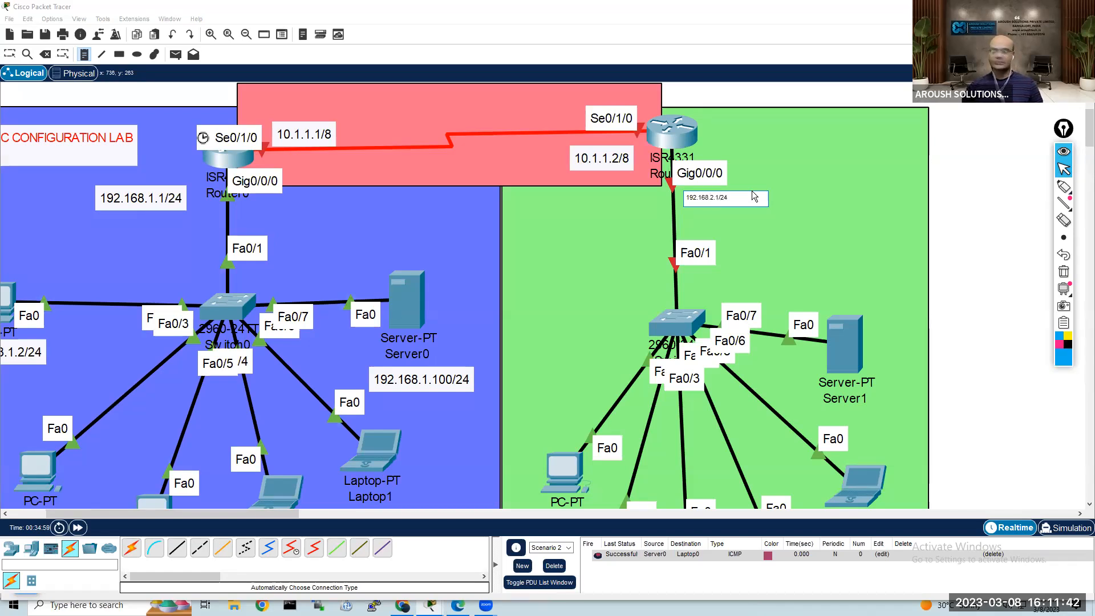
pyautogui.press('Escape')
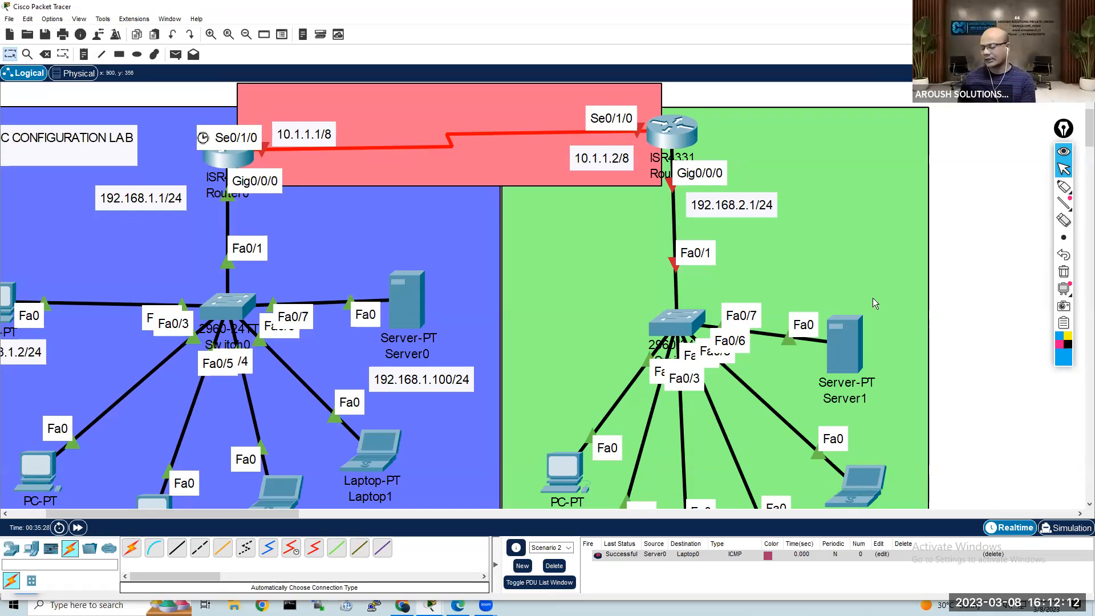
# Step: Spread PC3, PC4, PC5 and Laptop2 around Switch1 by moving them up and to the left
pyautogui.moveTo(563, 477); pyautogui.dragTo(538, 338)
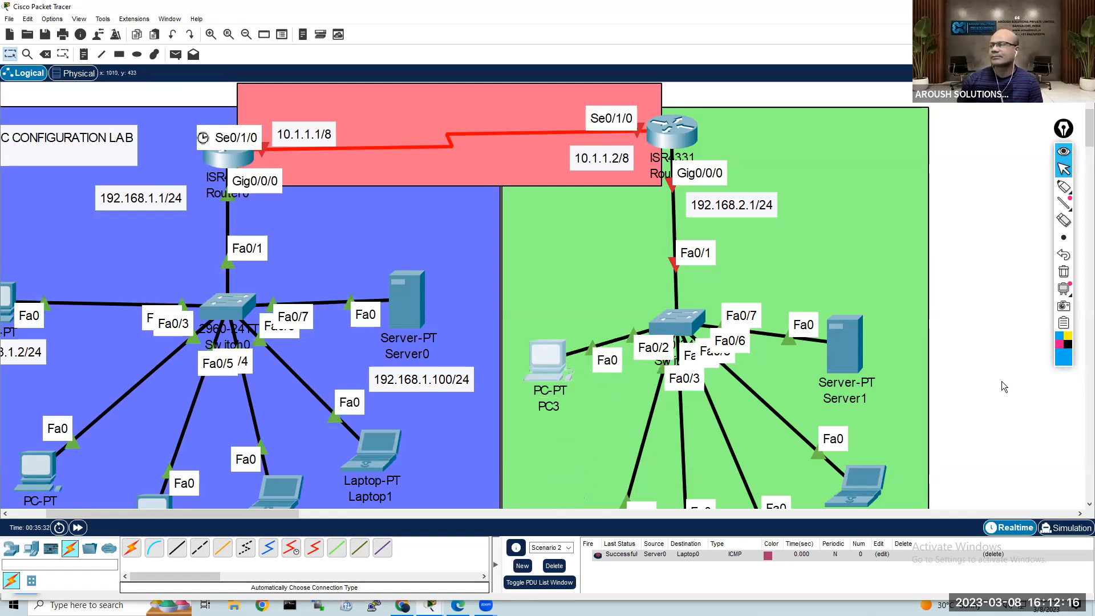
pyautogui.scroll(-1, 1002, 381)
pyautogui.moveTo(612, 482); pyautogui.dragTo(563, 402)
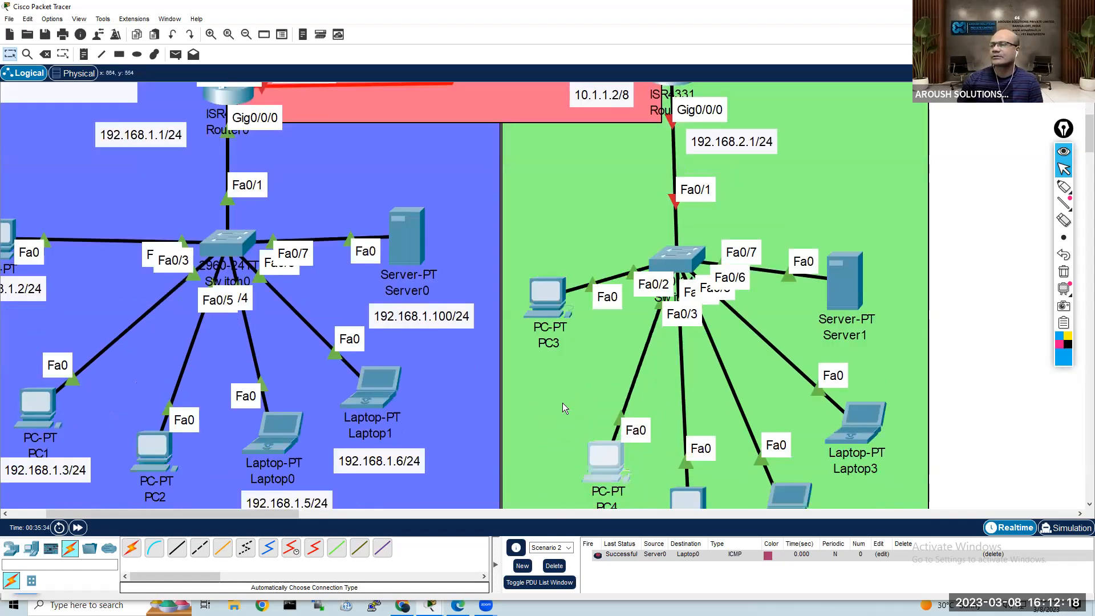
pyautogui.moveTo(683, 491); pyautogui.dragTo(646, 445)
pyautogui.moveTo(787, 495); pyautogui.dragTo(763, 449)
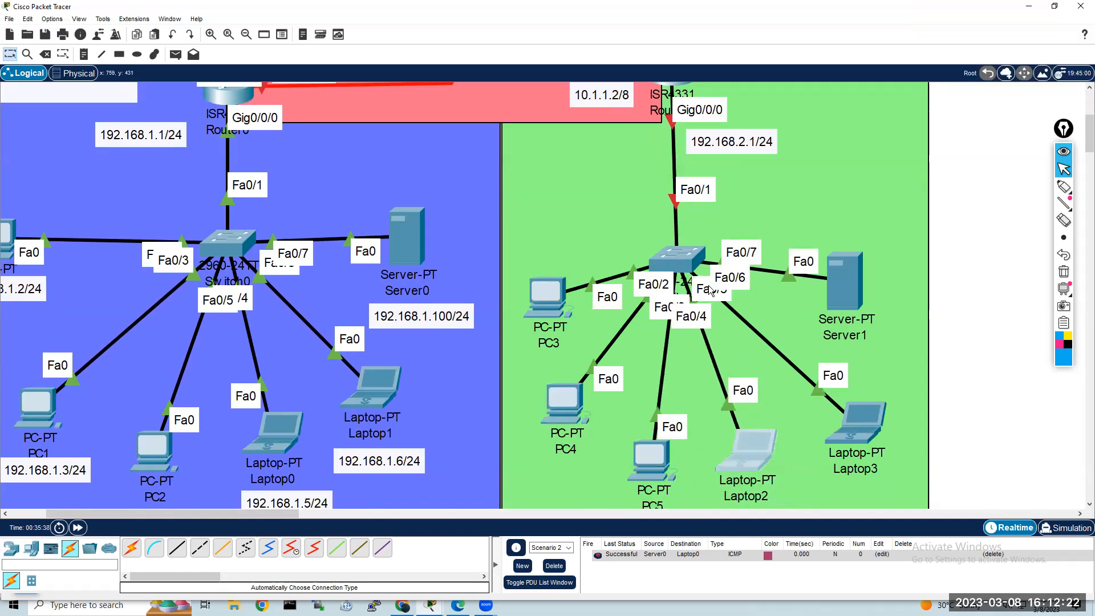
# Step: Nudge the 10.1.1.1/8 note slightly upward, clear of the serial link, and deselect it
pyautogui.scroll(1, 701, 200)
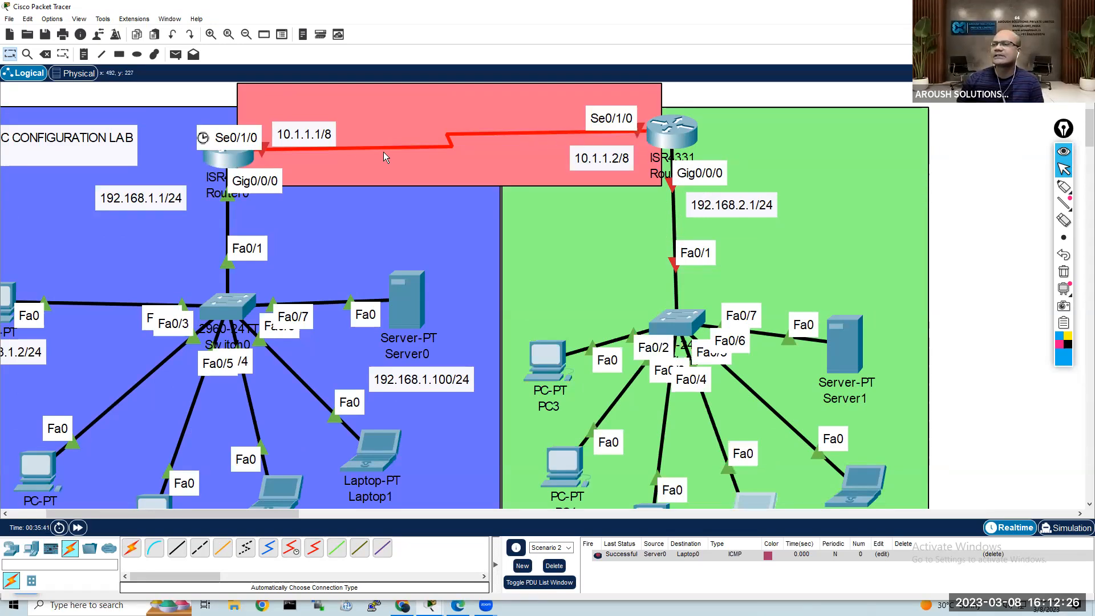
pyautogui.moveTo(308, 136); pyautogui.dragTo(307, 127)
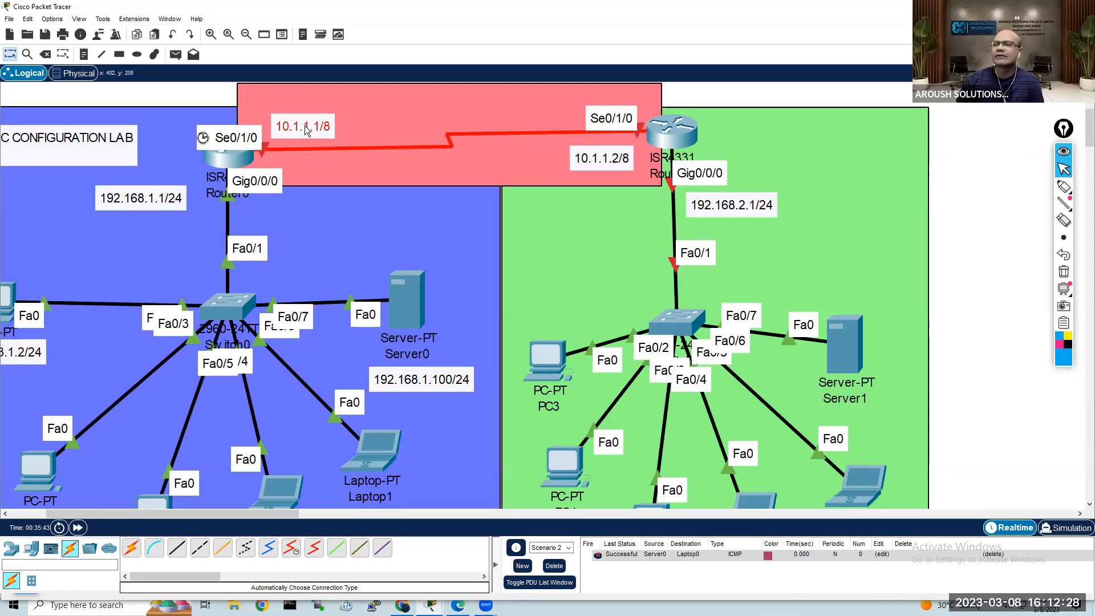
pyautogui.click(967, 218)
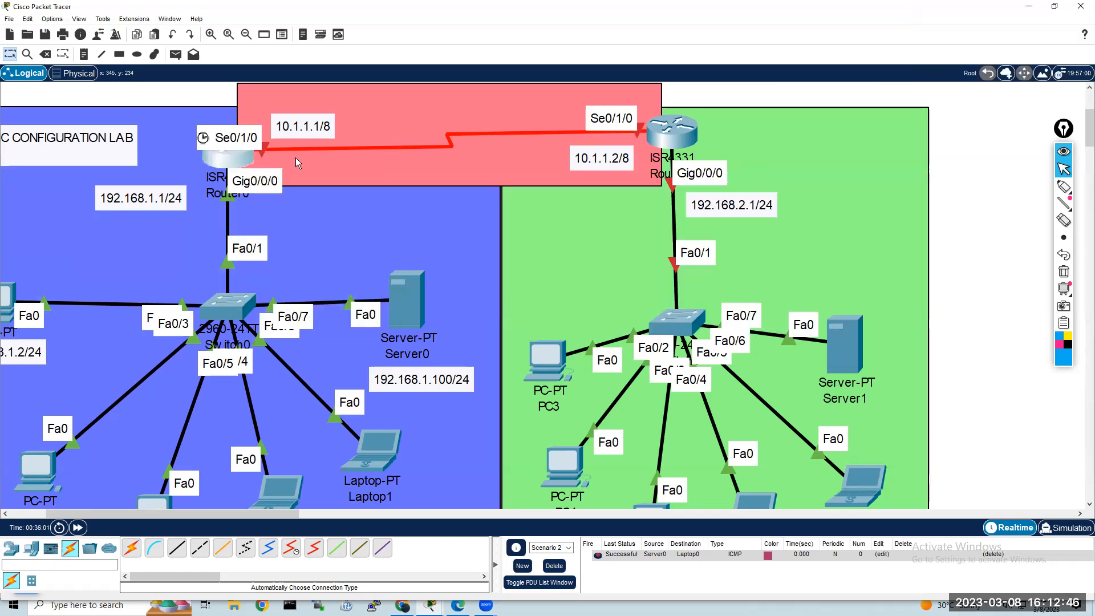
# Step: Open Router0's command line, page through the rest of the running configuration and enter global configuration mode with conf t
pyautogui.click(241, 164)
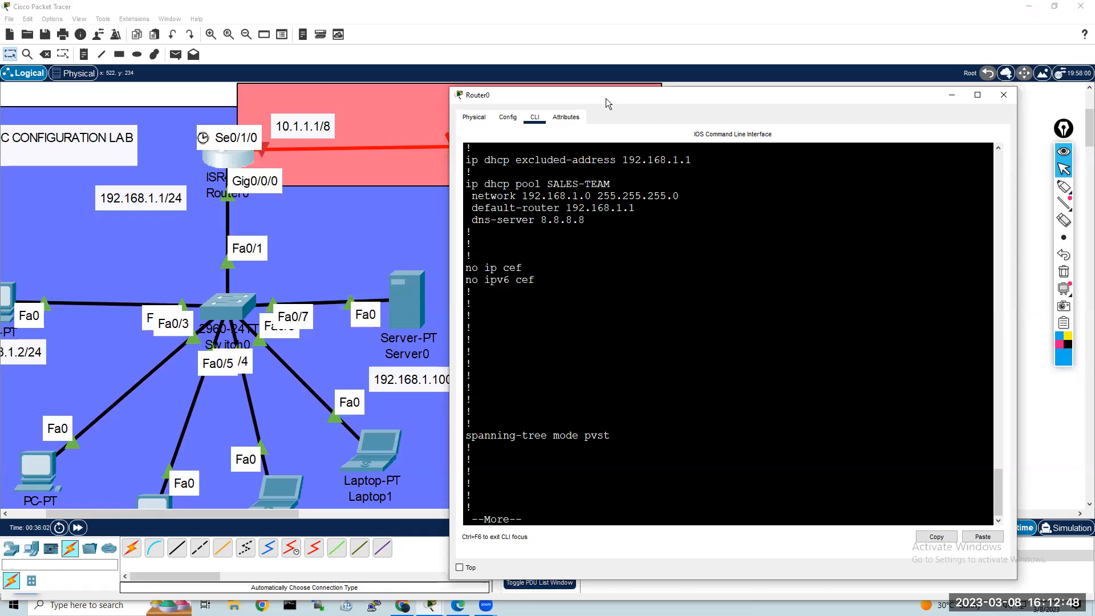
pyautogui.moveTo(606, 98); pyautogui.dragTo(696, 20)
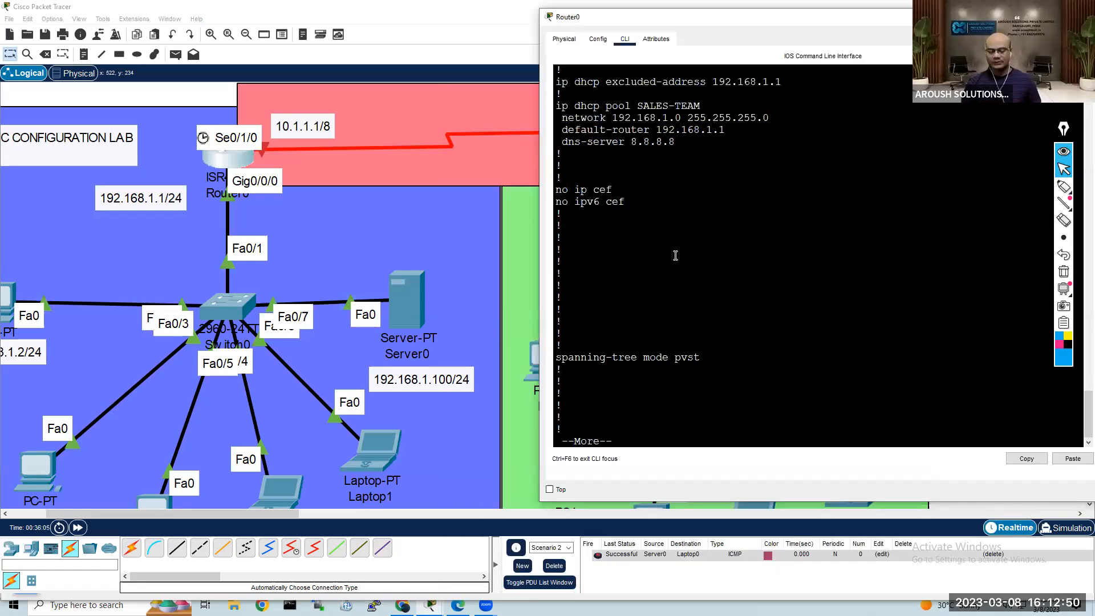
pyautogui.press('Return')
pyautogui.press('space')
pyautogui.press('space')
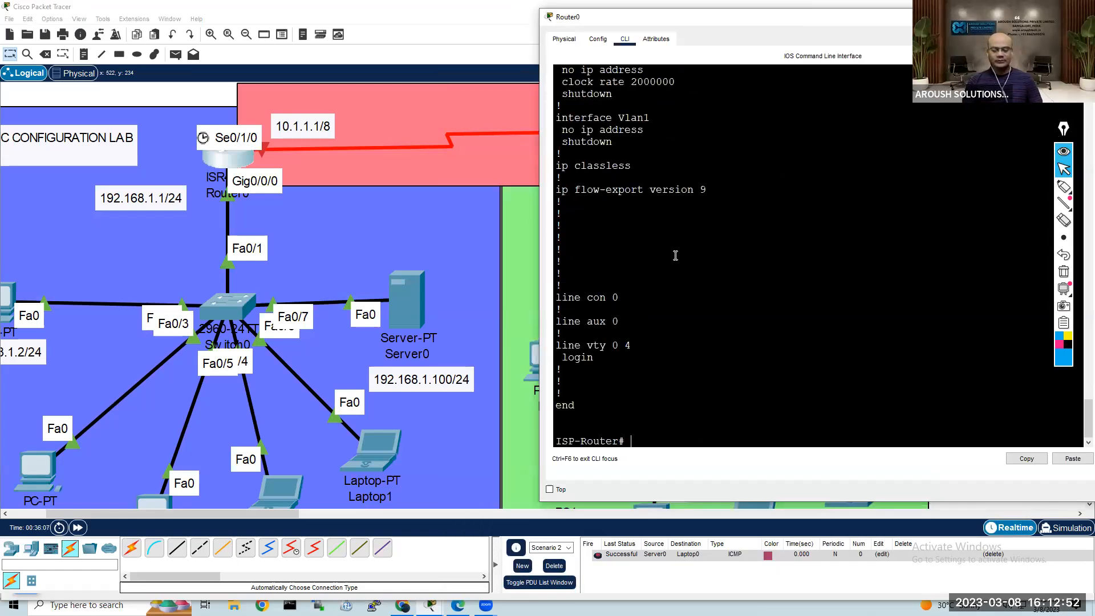
pyautogui.write('conf t')
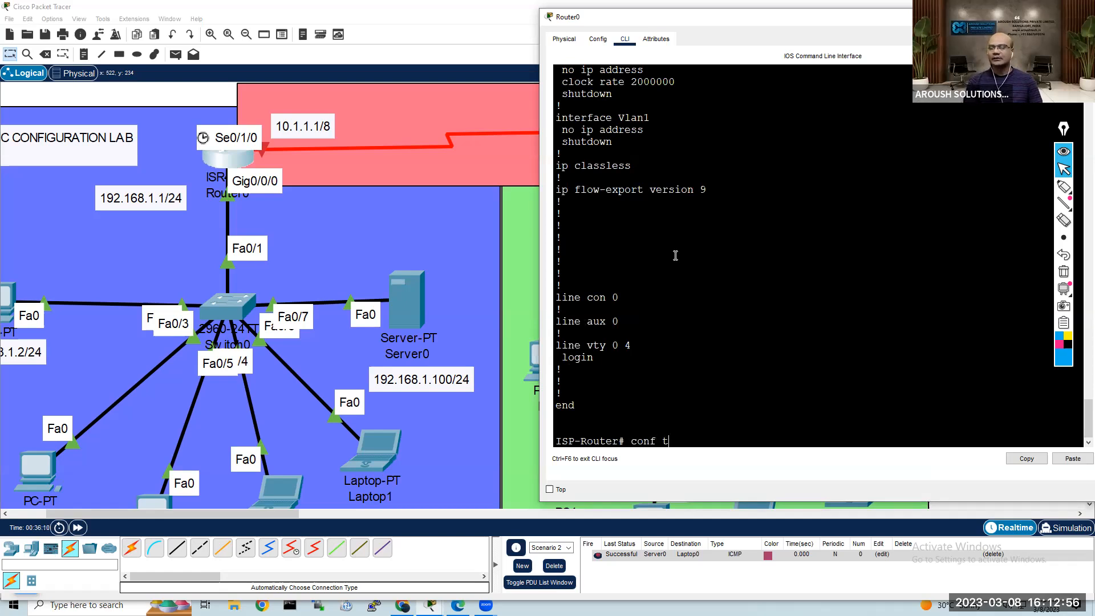
pyautogui.press('Return')
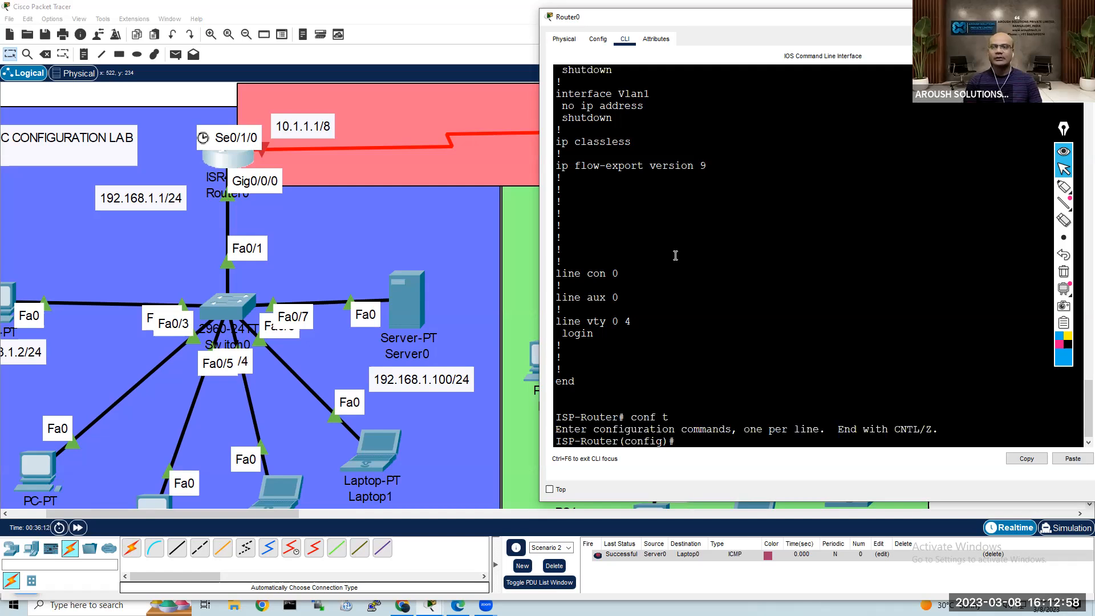
# Step: Assign IP address 10.1.1.1 with mask 255.0.0.0 to Router0's interface serial 0/1/0
pyautogui.write('int')
pyautogui.press('Tab')
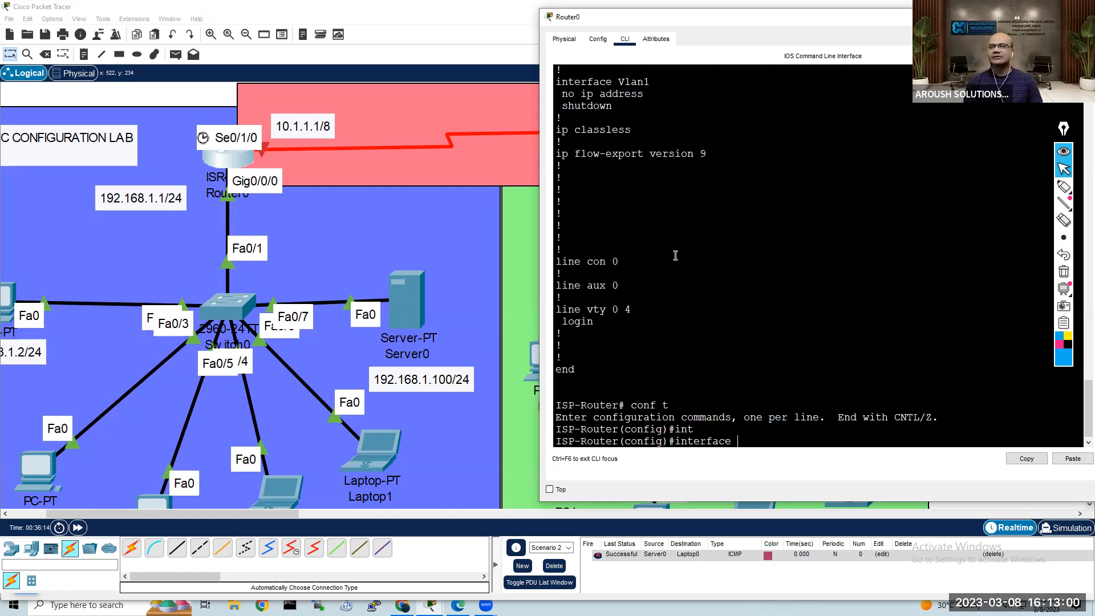
pyautogui.write('se')
pyautogui.press('Tab')
pyautogui.write('0/1/0')
pyautogui.press('Return')
pyautogui.write('ip add 10.1.1.')
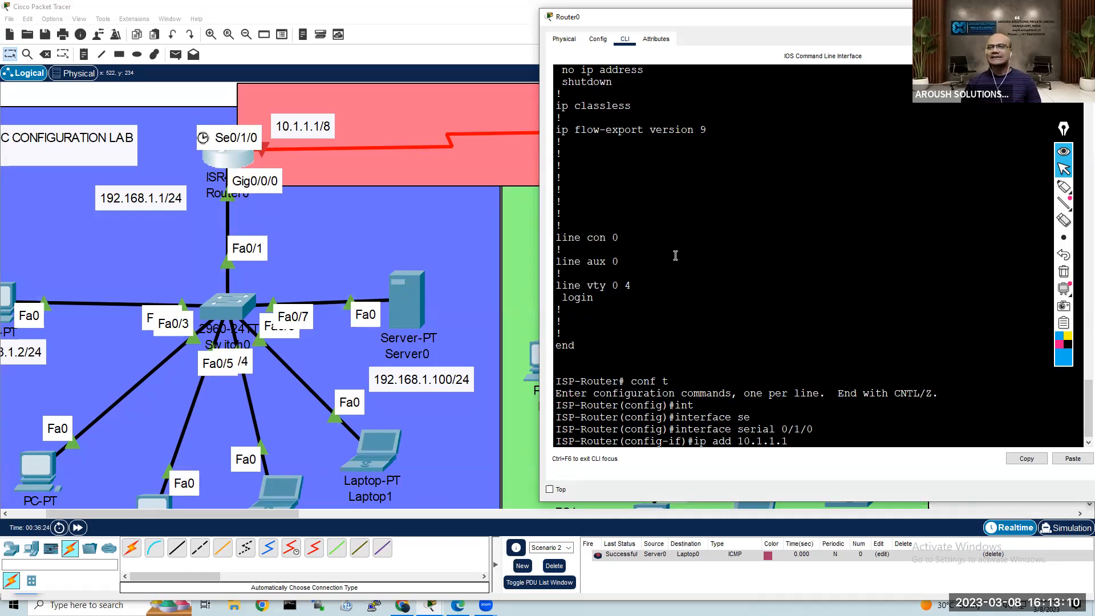
pyautogui.write('1 255.0.0.0')
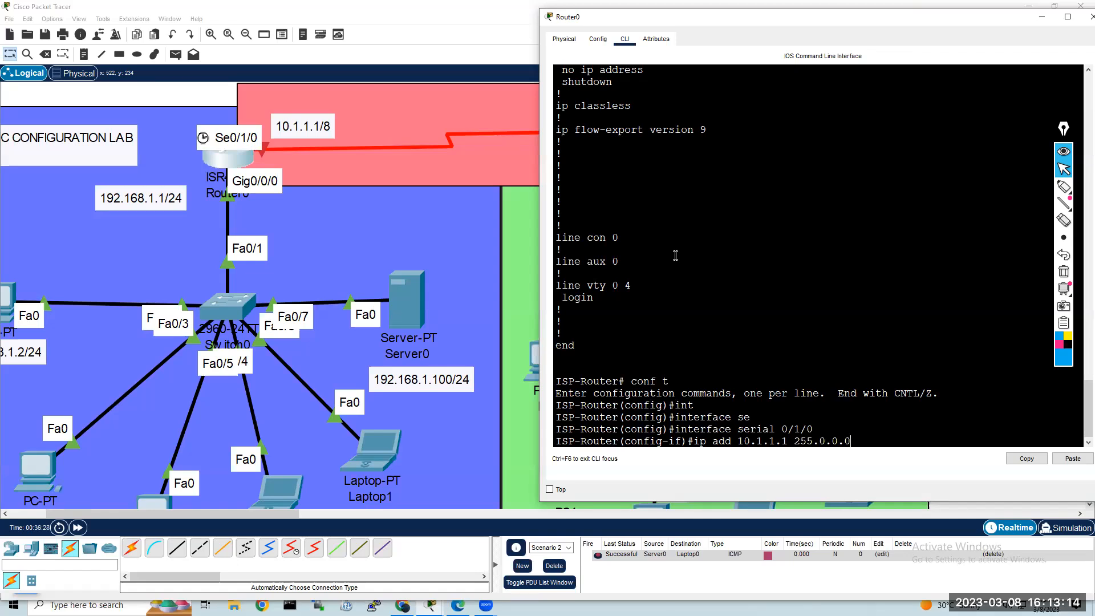
pyautogui.press('Return')
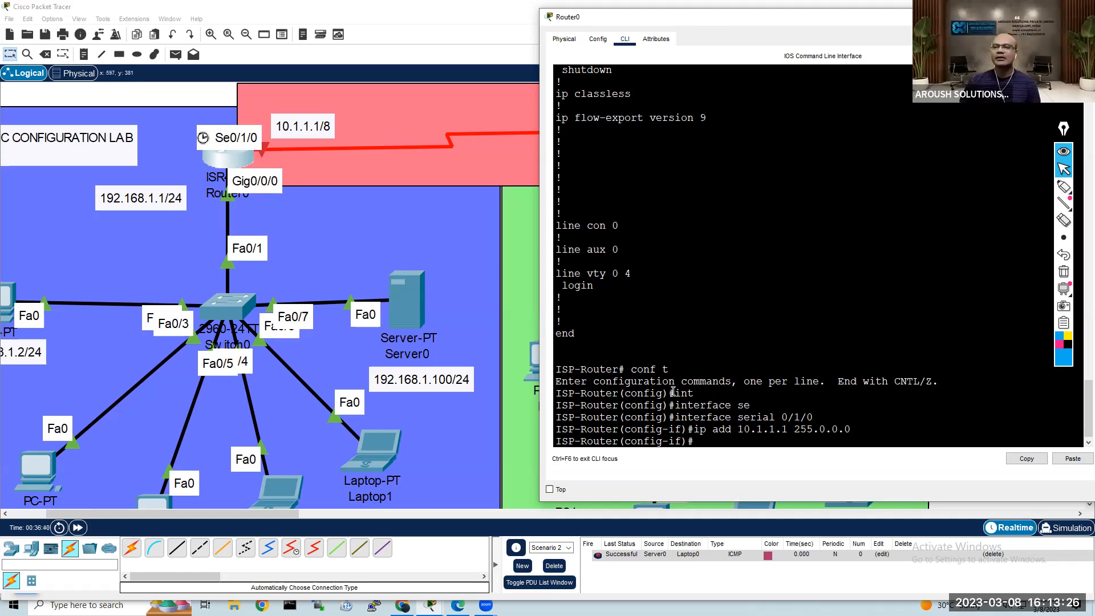
# Step: Begin the clock rate command for Router0's serial interface and list the rates it accepts
pyautogui.write('clr')
pyautogui.press('Tab')
pyautogui.press('BackSpace')
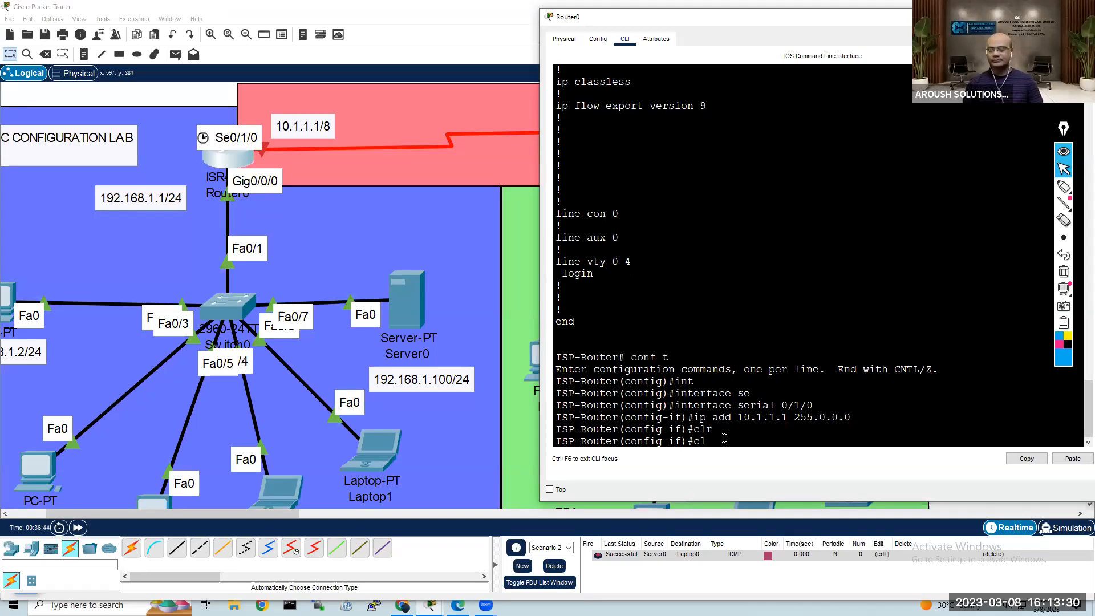
pyautogui.press('Tab')
pyautogui.write('ock ra')
pyautogui.press('Tab')
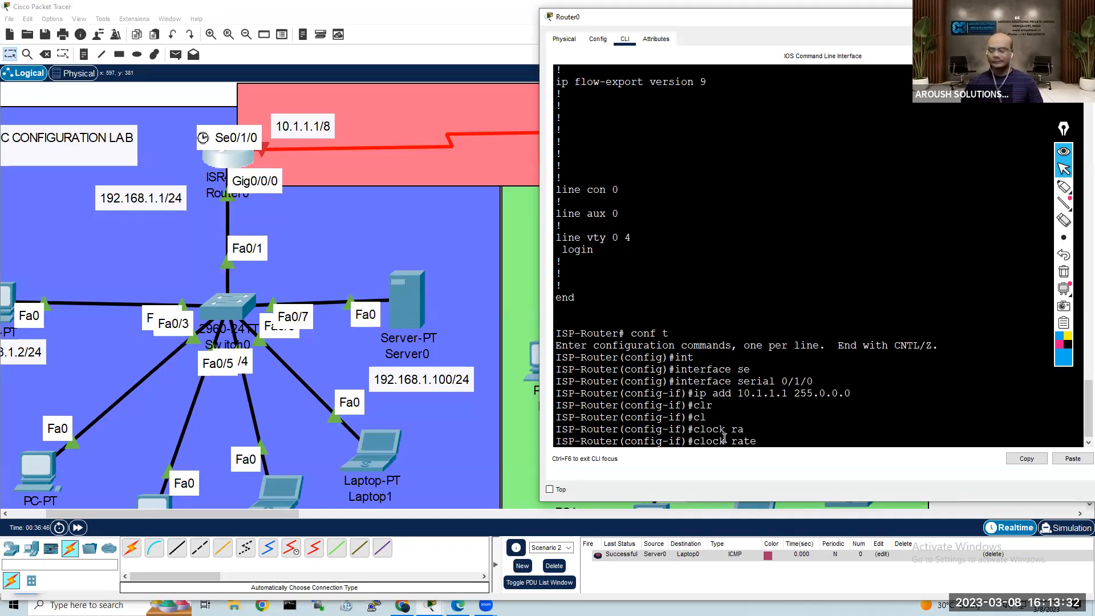
pyautogui.write('?')
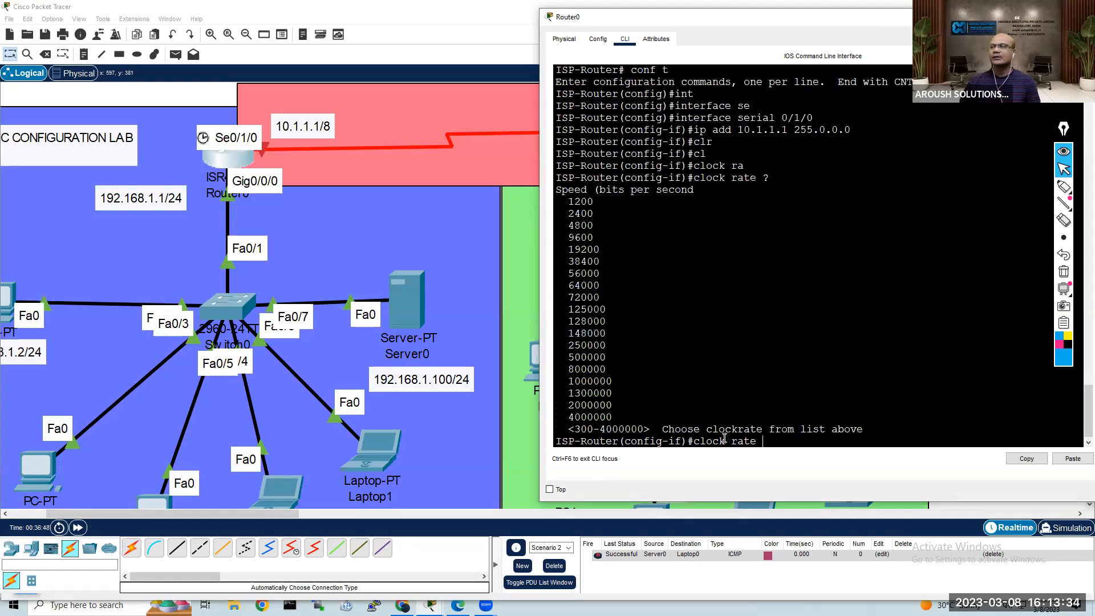
pyautogui.moveTo(768, 181); pyautogui.dragTo(698, 178)
pyautogui.click(660, 238)
pyautogui.moveTo(563, 201); pyautogui.dragTo(636, 417)
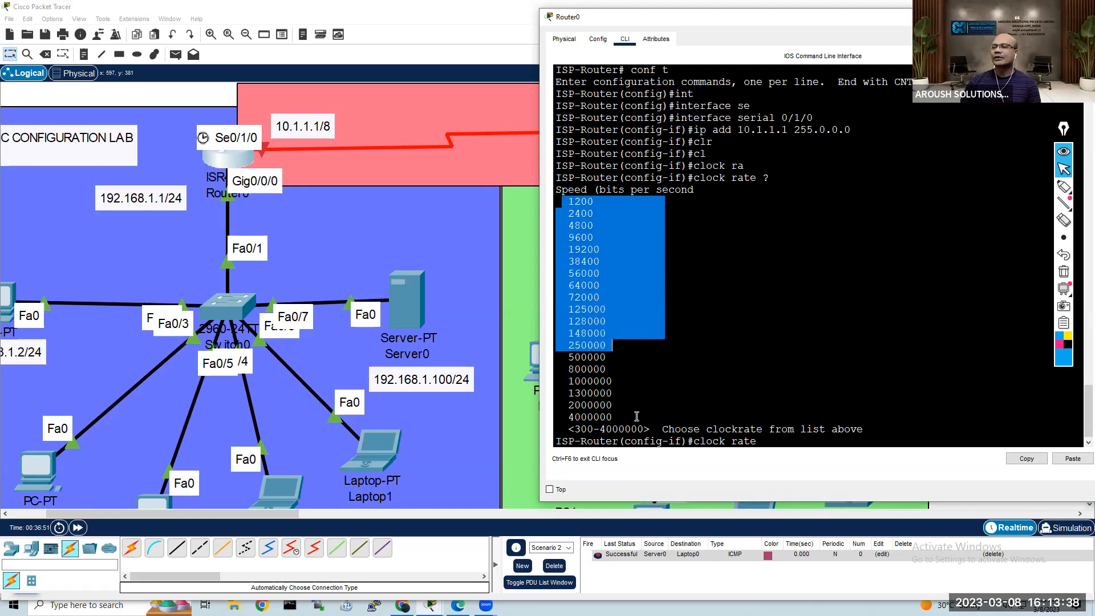
pyautogui.click(725, 385)
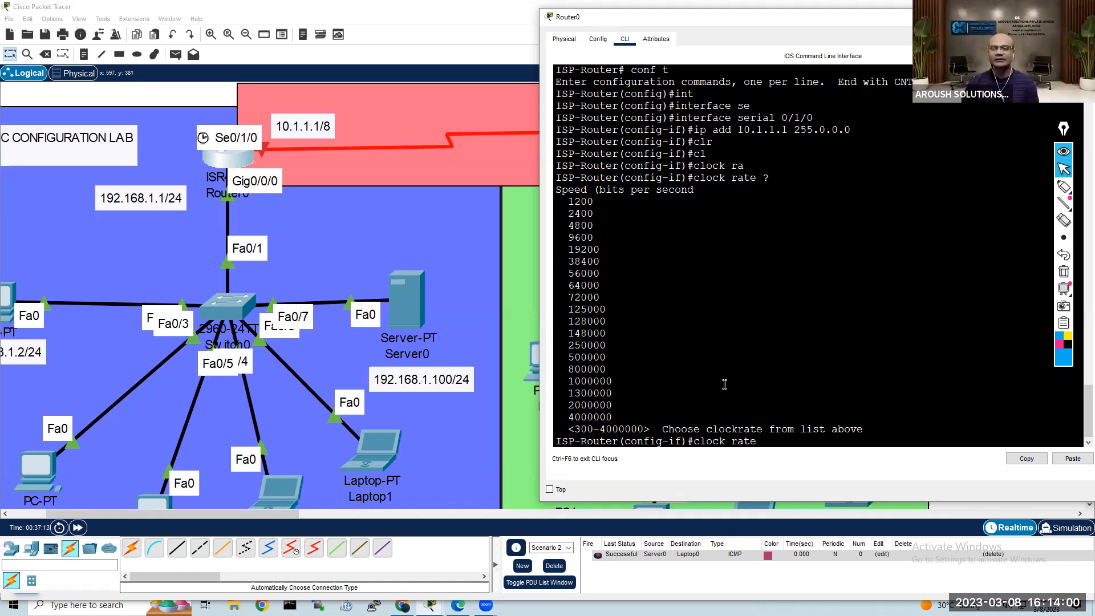
# Step: Set the clock rate of Router0's serial 0/1/0 interface to 64000
pyautogui.write('6400')
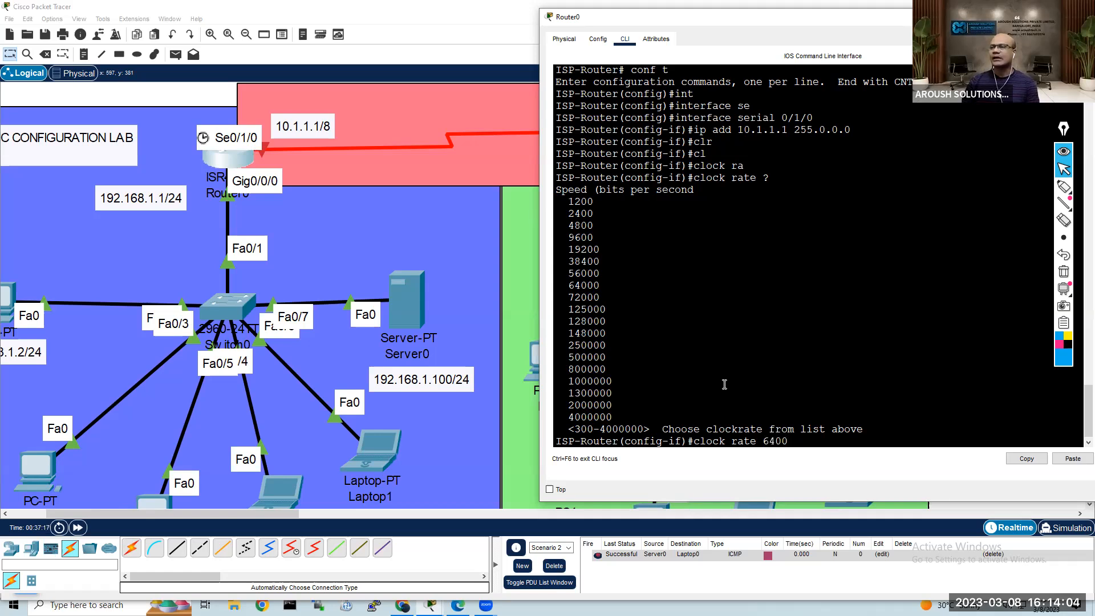
pyautogui.write('0')
pyautogui.press('Return')
pyautogui.press('Return')
pyautogui.press('Return')
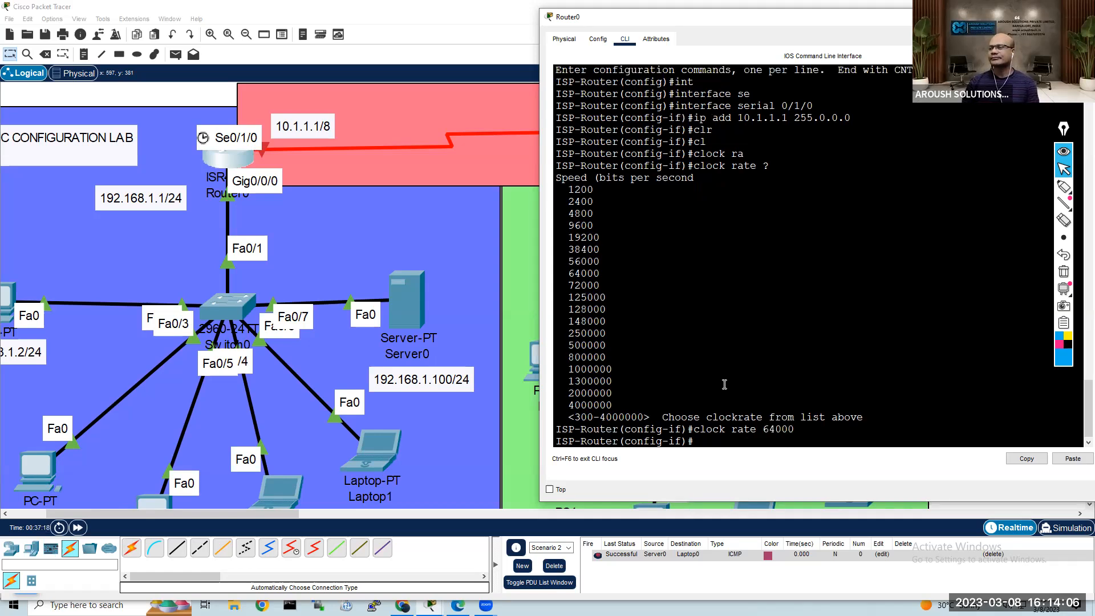
# Step: Enable Router0's serial 0/1/0 interface with no shutdown and highlight the link state in the output
pyautogui.write('no sh')
pyautogui.press('Tab')
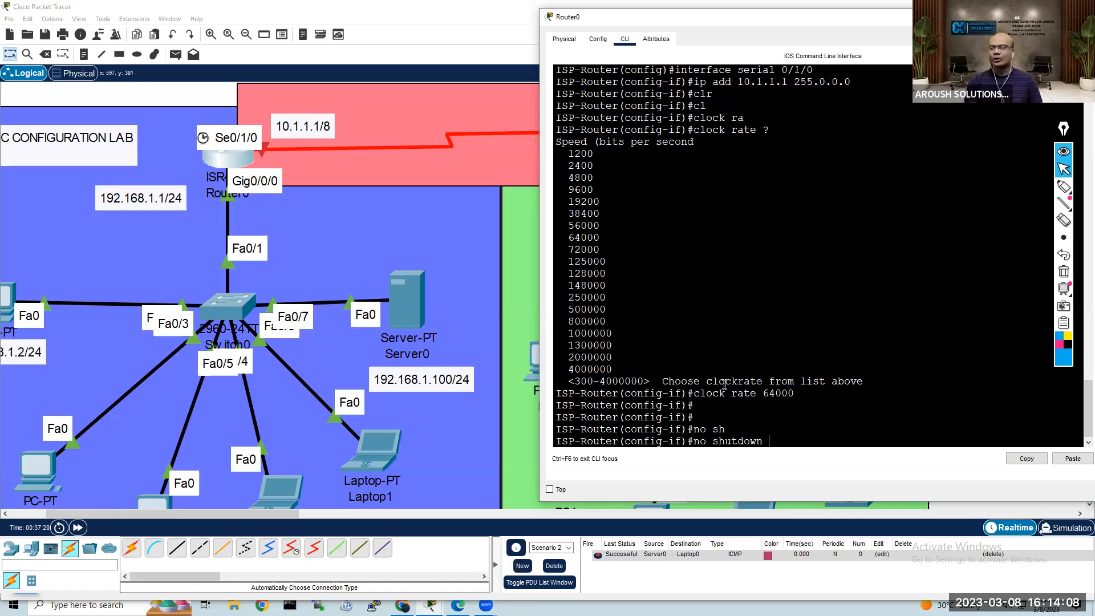
pyautogui.press('Return')
pyautogui.press('Return')
pyautogui.press('Return')
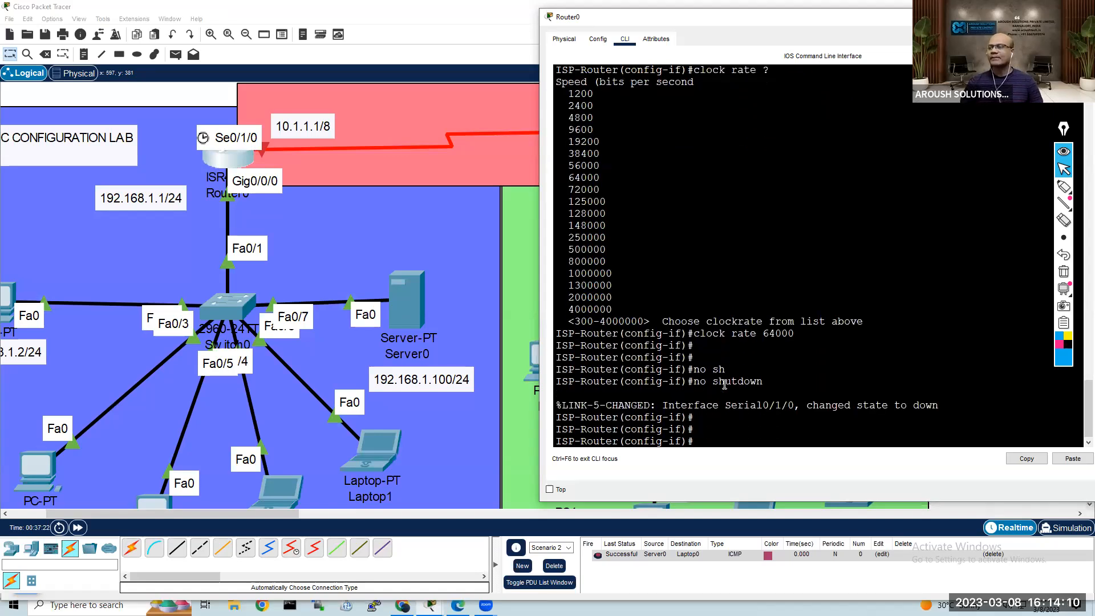
pyautogui.moveTo(947, 405); pyautogui.dragTo(805, 408)
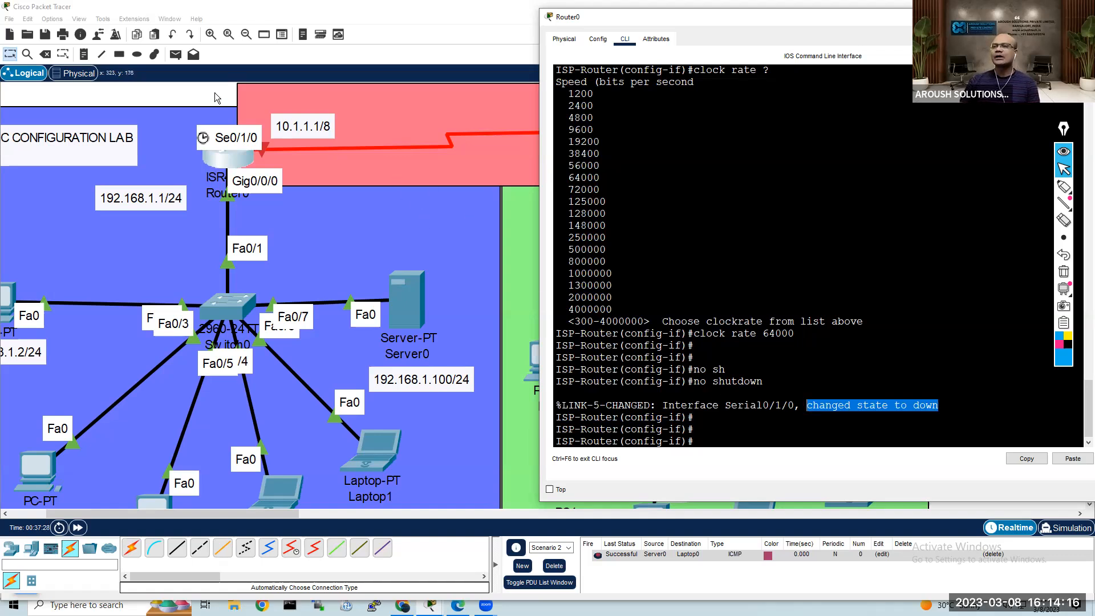
# Step: Open Router1's command line and enlarge its window for easier reading
pyautogui.click(626, 154)
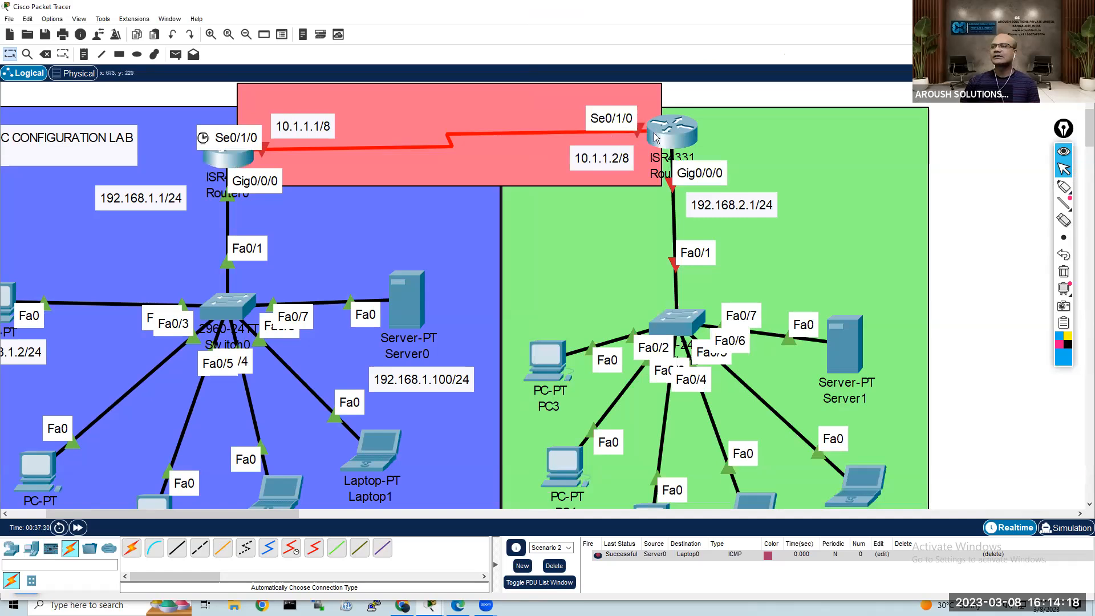
pyautogui.click(677, 137)
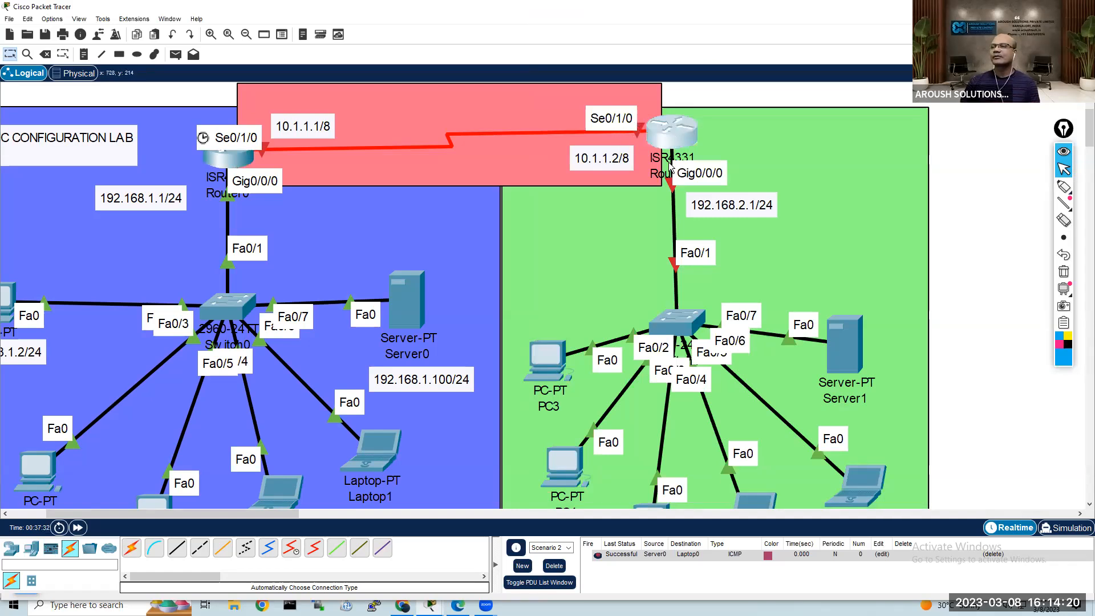
pyautogui.moveTo(664, 104); pyautogui.dragTo(863, 72)
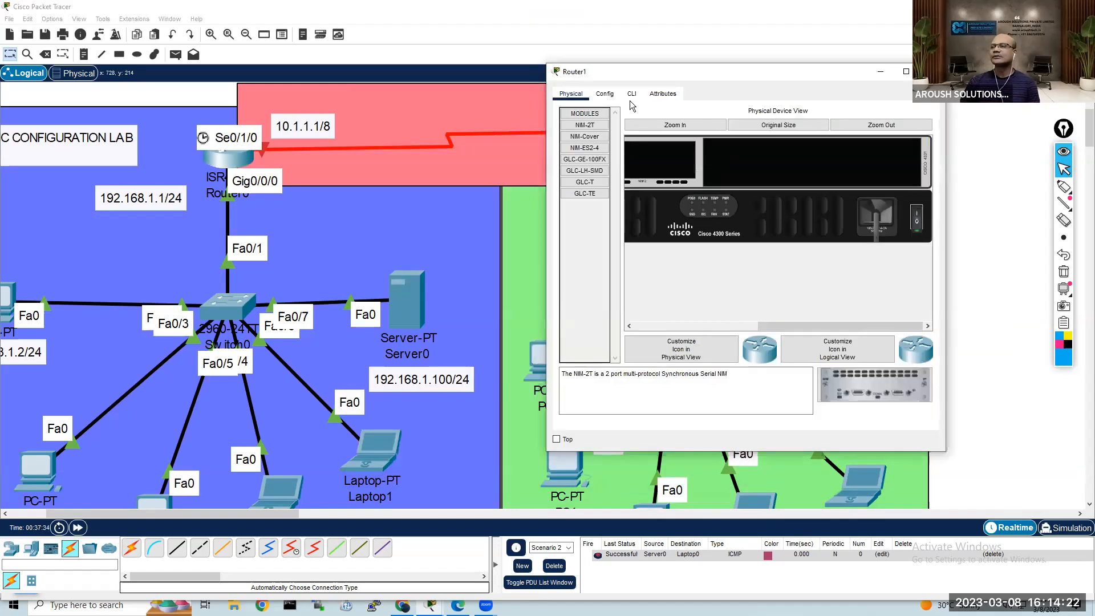
pyautogui.click(632, 94)
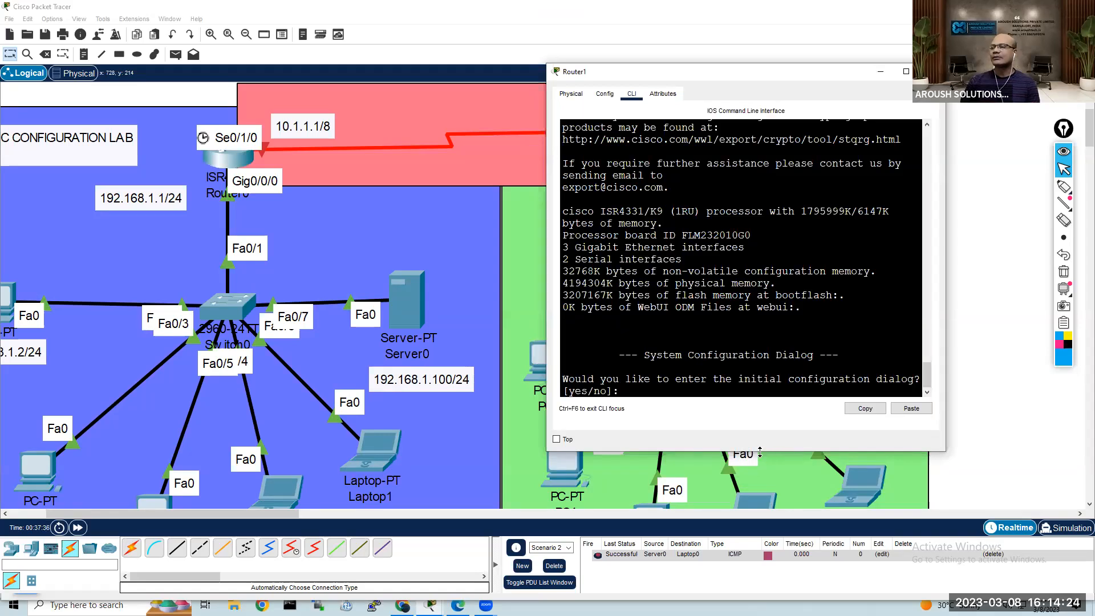
pyautogui.moveTo(756, 454); pyautogui.dragTo(759, 527)
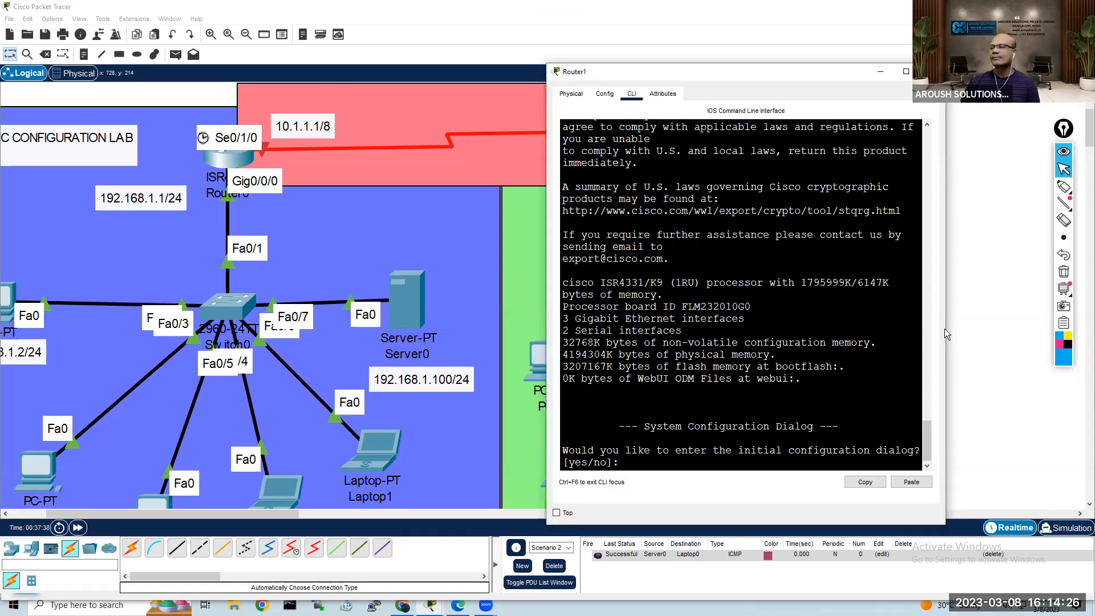
pyautogui.moveTo(1040, 332); pyautogui.dragTo(1039, 332)
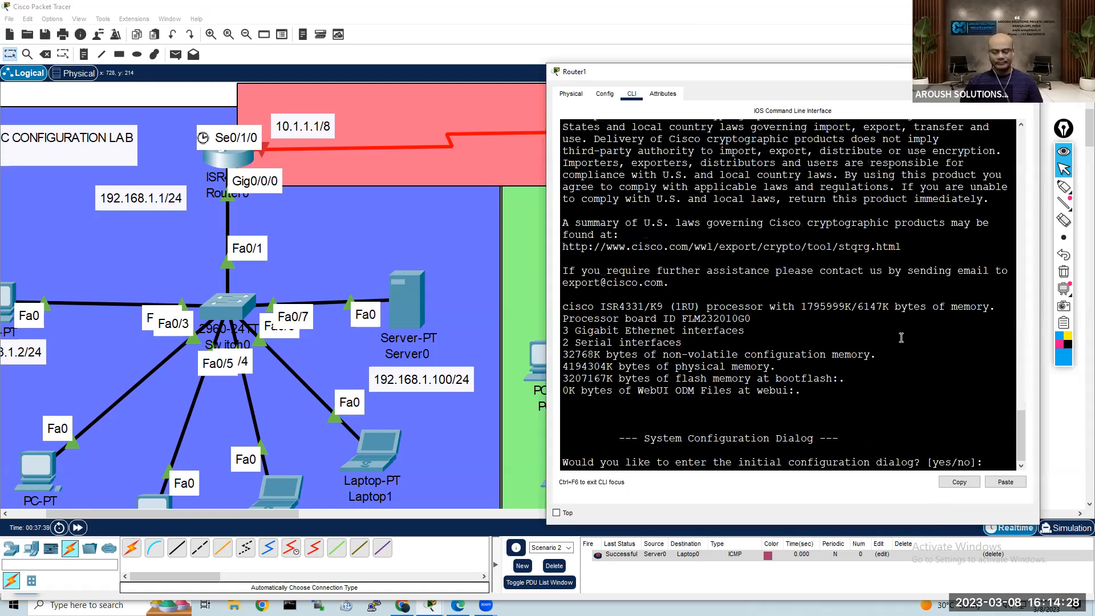
# Step: Decline Router1's initial configuration dialog and enter privileged mode with enable, followed by global configuration mode with conf t
pyautogui.press('Return')
pyautogui.press('Return')
pyautogui.press('Return')
pyautogui.press('Return')
pyautogui.write('en')
pyautogui.press('Tab')
pyautogui.press('Return')
pyautogui.press('Return')
pyautogui.press('Return')
pyautogui.write('con ft')
pyautogui.press('Return')
pyautogui.write('conf t')
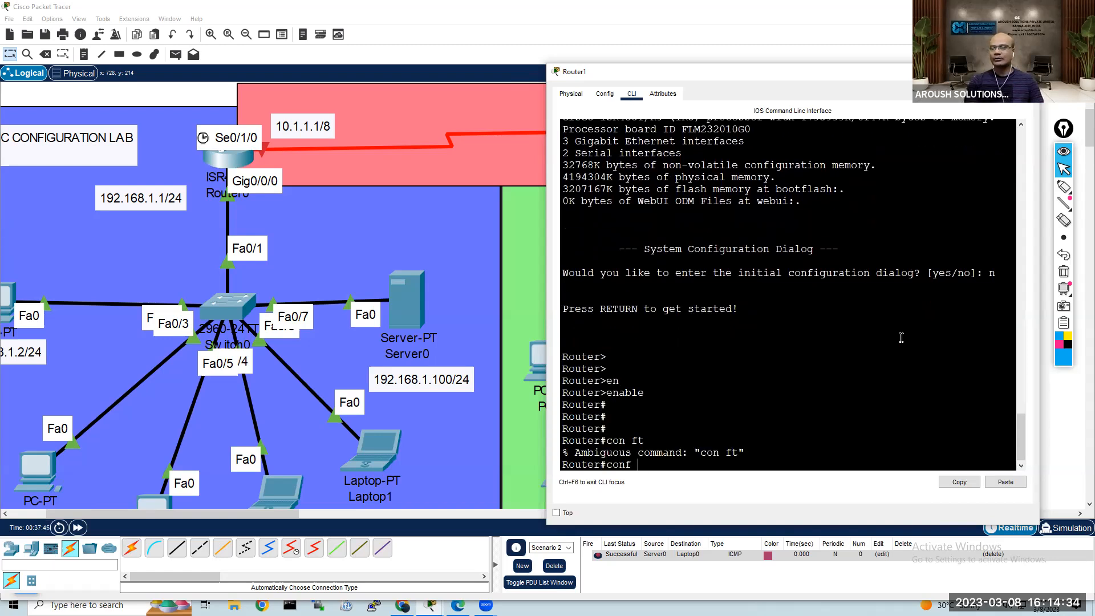
pyautogui.press('Return')
# Step: Set Router1's hostname to Security-R1
pyautogui.write('hos')
pyautogui.press('Tab')
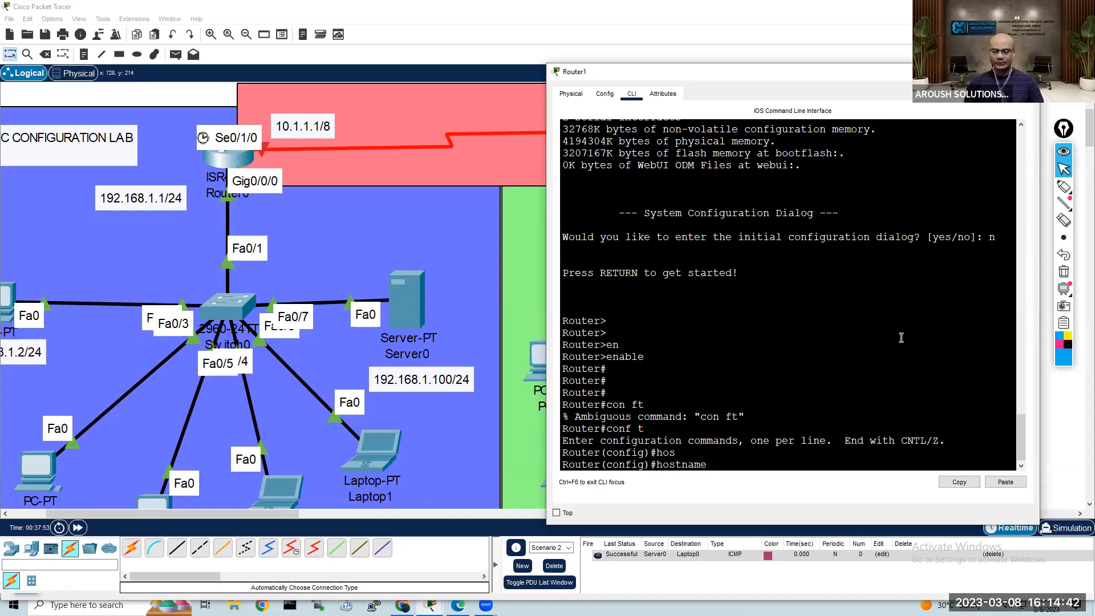
pyautogui.write('Security0')
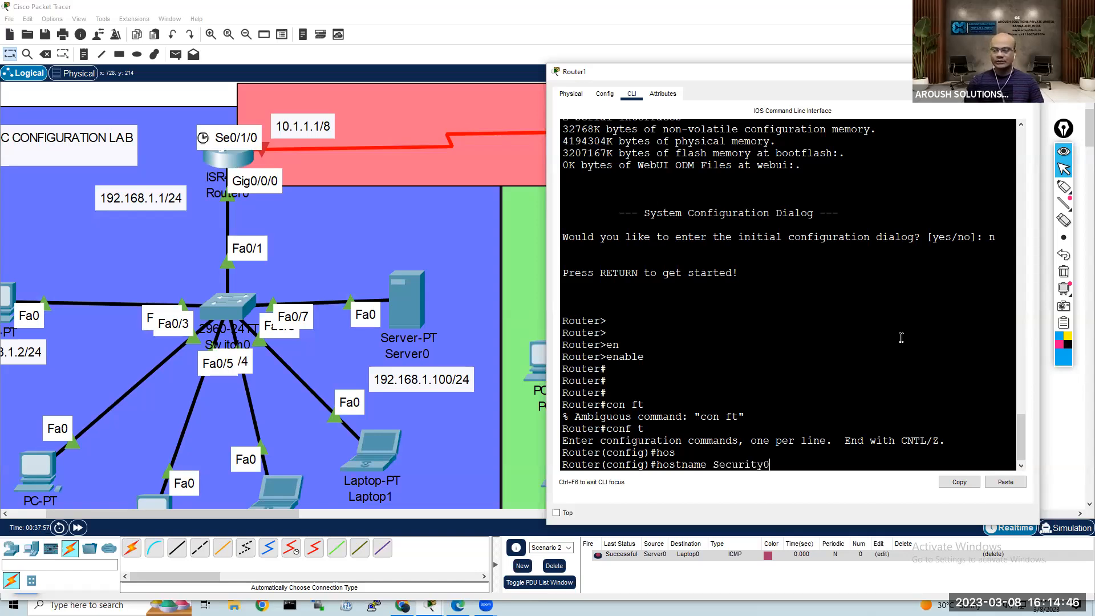
pyautogui.write('-r')
pyautogui.press('BackSpace')
pyautogui.write('R1')
pyautogui.press('Return')
pyautogui.press('Return')
pyautogui.press('Return')
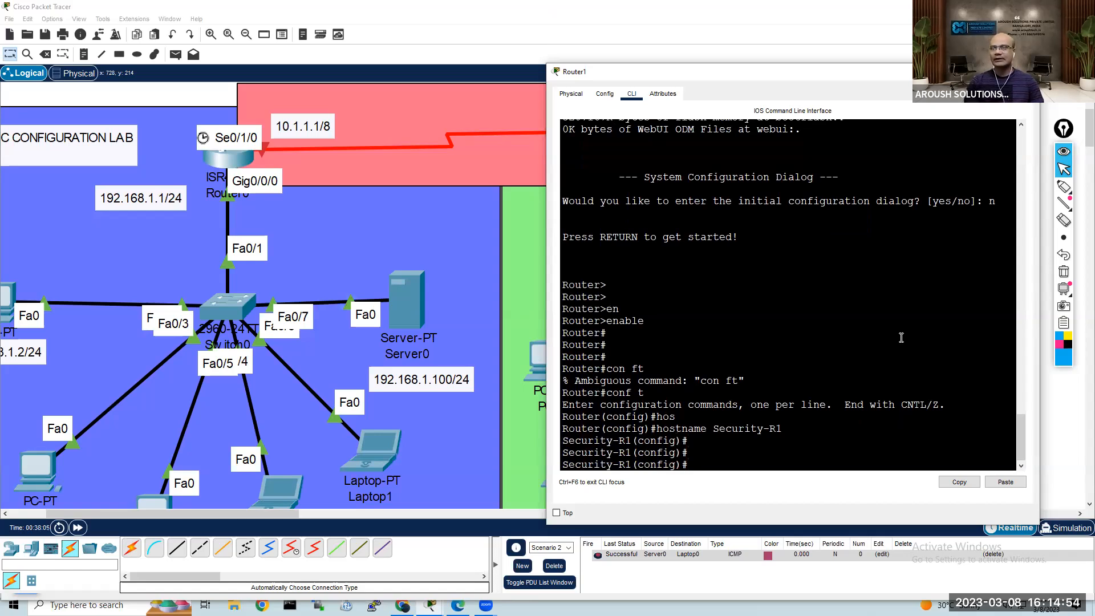
# Step: Move Router1's window aside to reveal its port labels and enter interface configuration mode for serial 0/1/0
pyautogui.write('int')
pyautogui.press('Tab')
pyautogui.write('se')
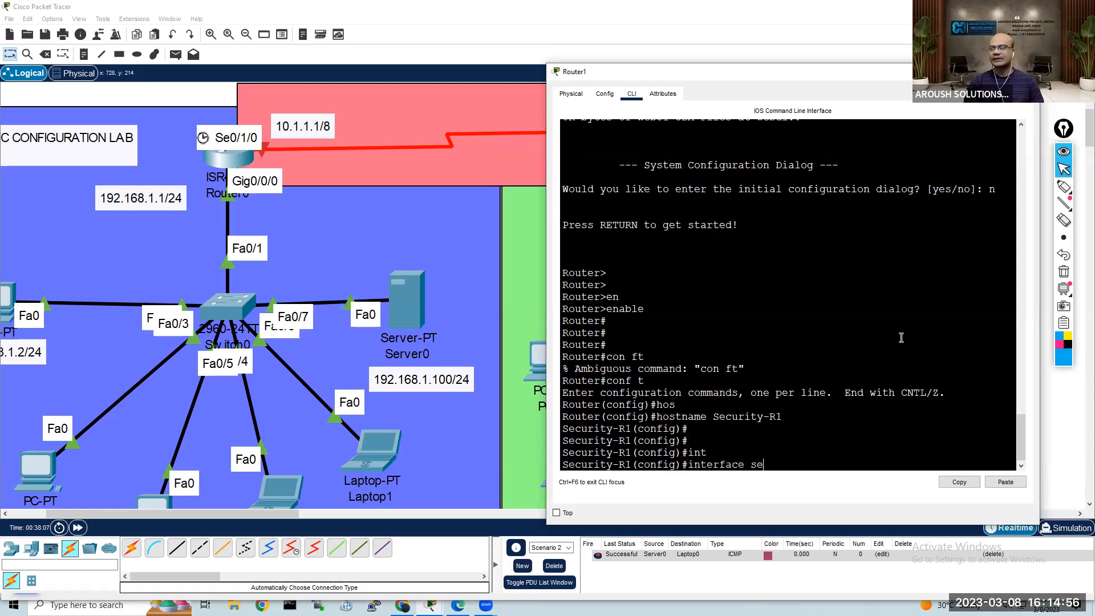
pyautogui.press('Tab')
pyautogui.moveTo(741, 73); pyautogui.dragTo(784, 64)
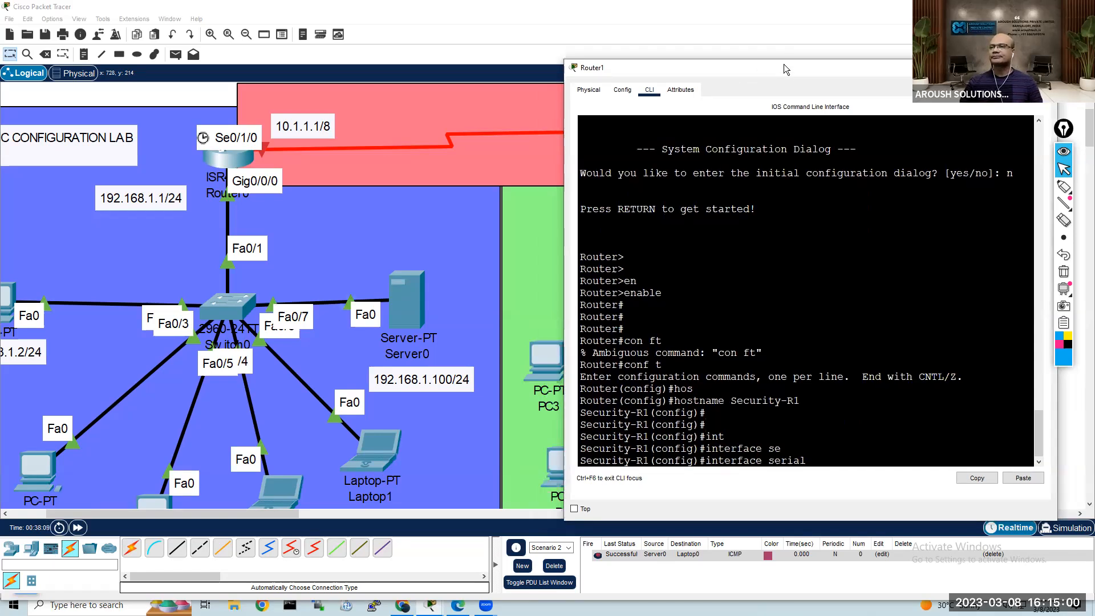
pyautogui.moveTo(784, 64); pyautogui.dragTo(234, 58)
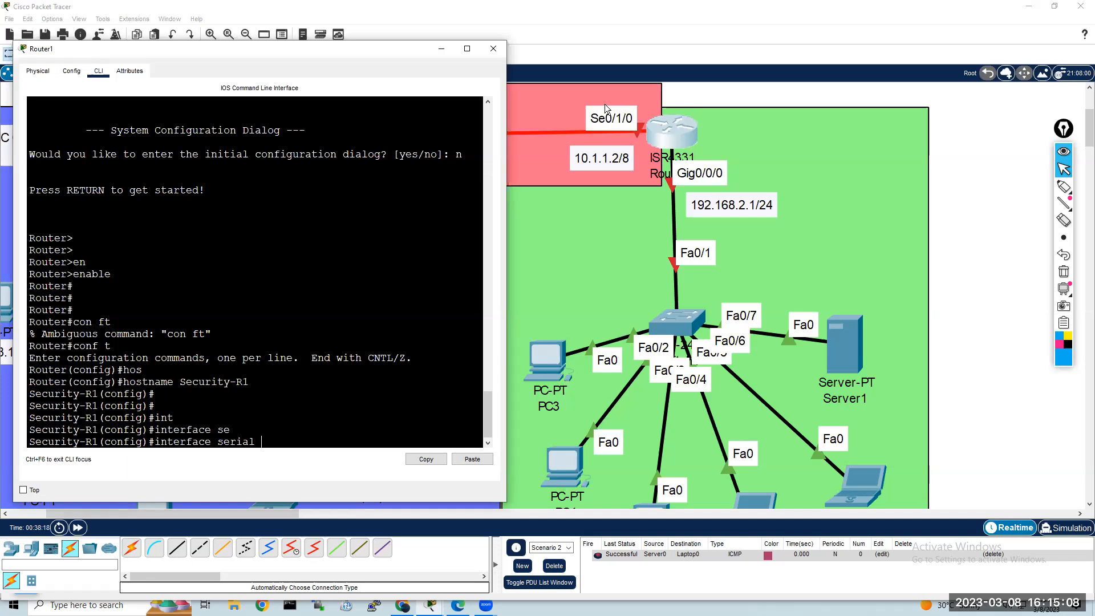
pyautogui.write('0/1/10')
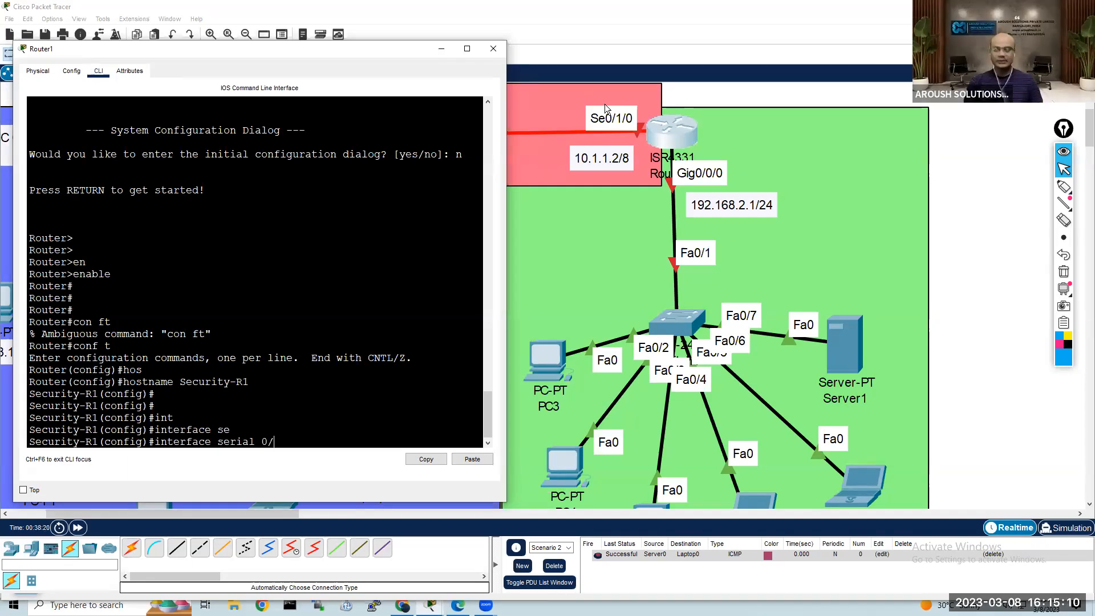
pyautogui.press('BackSpace')
pyautogui.press('BackSpace')
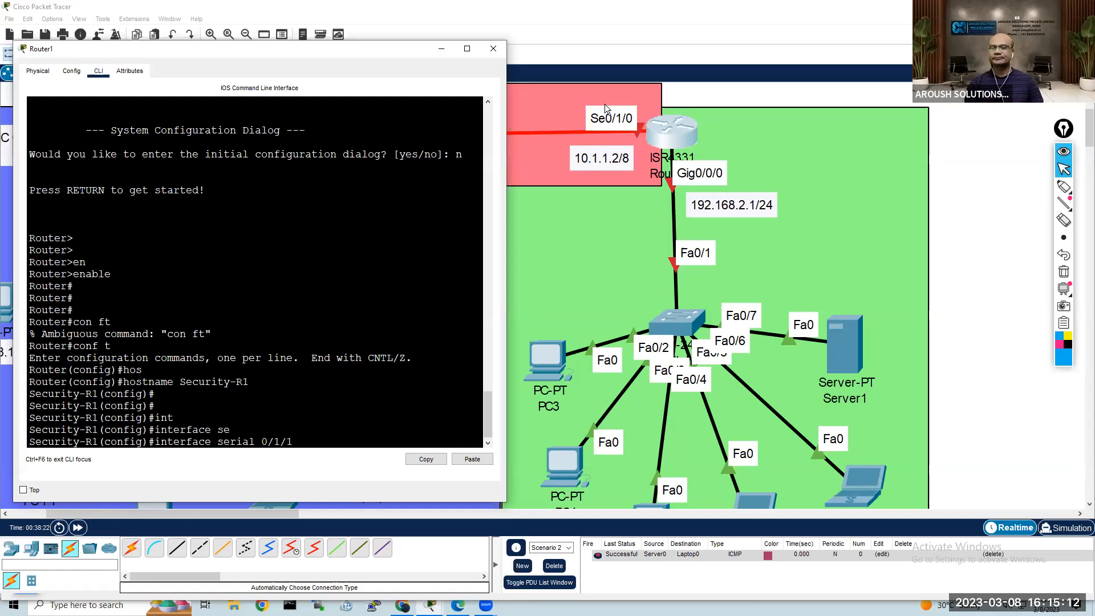
pyautogui.write('0')
pyautogui.press('Return')
# Step: Assign IP address 10.1.1.2 with subnet mask 255.0.0.0 to Router1's serial 0/1/0 interface
pyautogui.write('ip add')
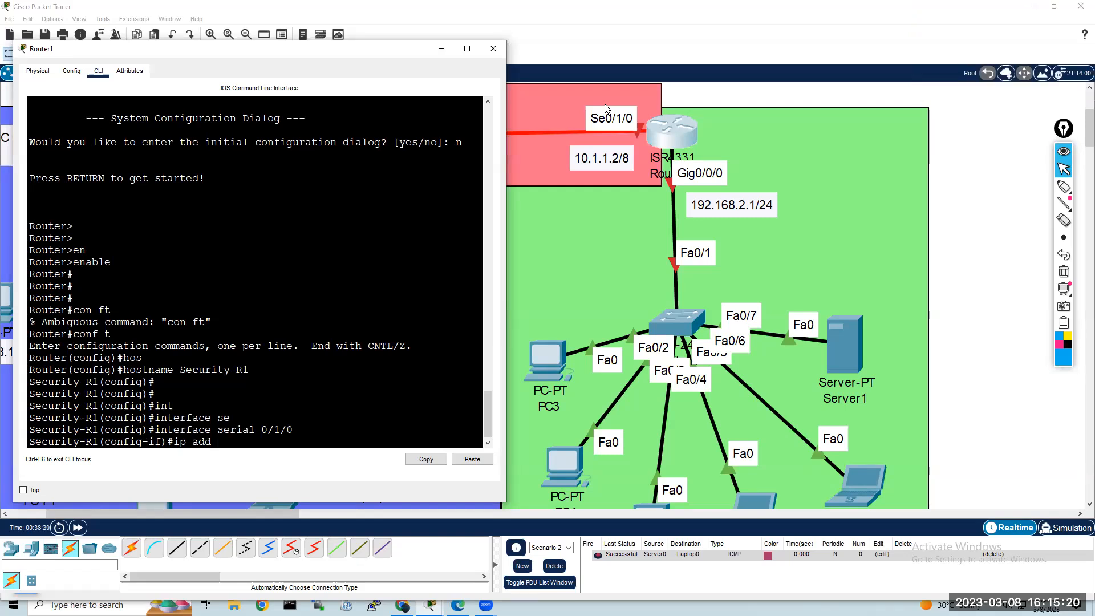
pyautogui.write('.1')
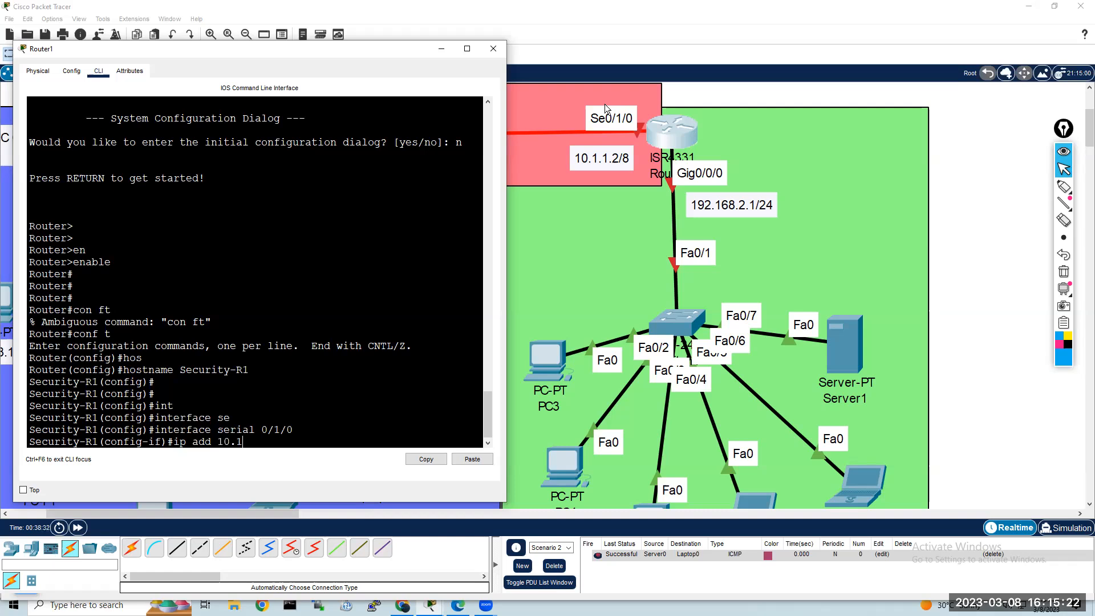
pyautogui.write('.1.2 255.0.0.0')
pyautogui.press('Return')
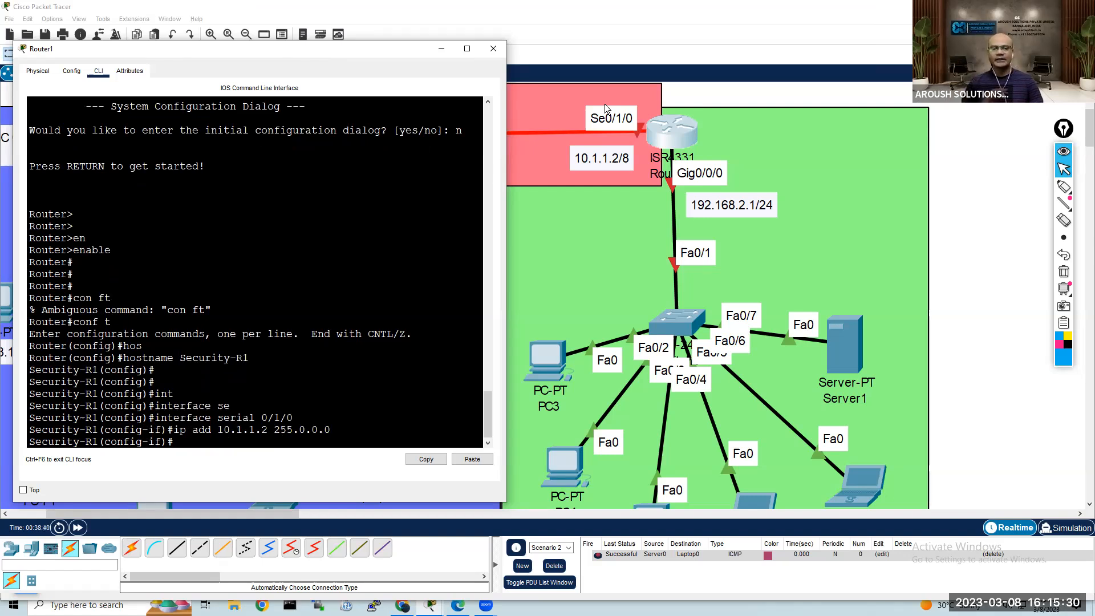
# Step: Enable Router1's serial 0/1/0 interface with no shutdown
pyautogui.write('no sh')
pyautogui.press('Tab')
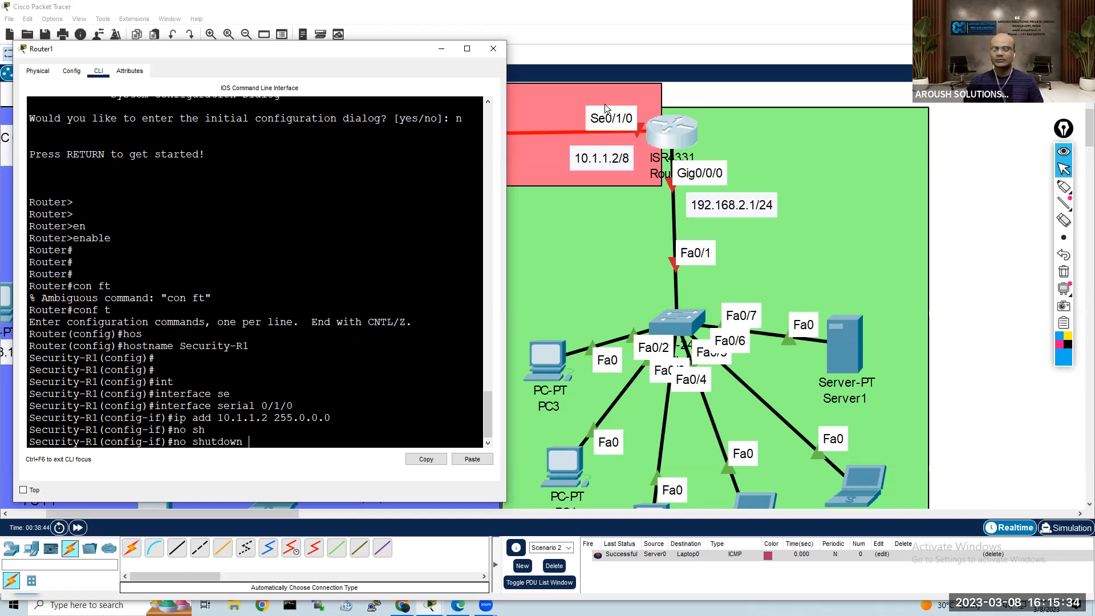
pyautogui.press('Return')
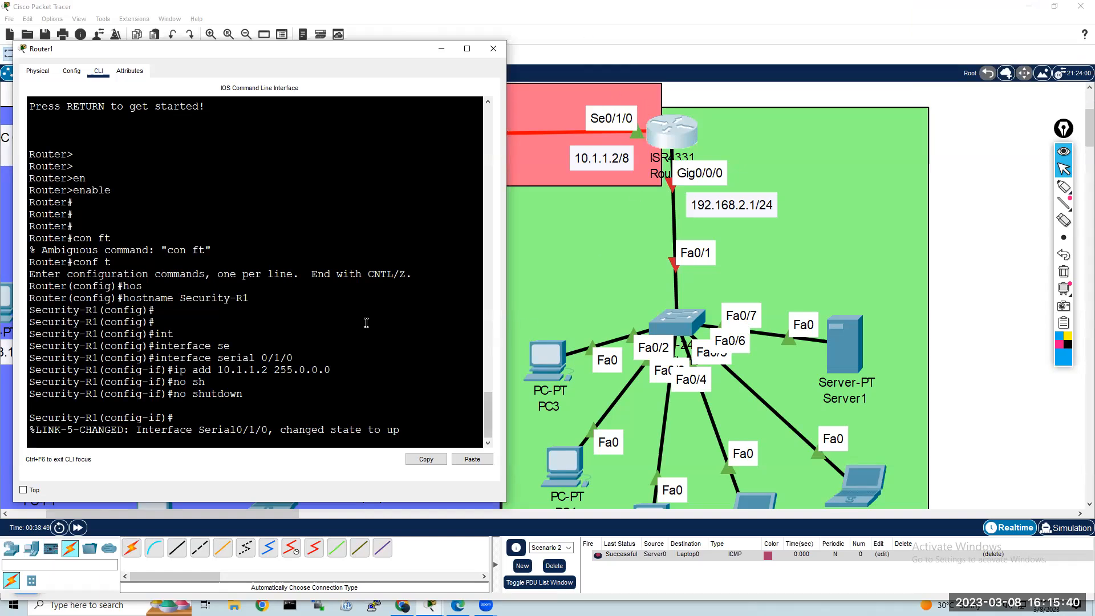
pyautogui.press('Return')
pyautogui.press('Return')
pyautogui.press('Return')
# Step: Exit the serial interface configuration on Router1 to return to global configuration mode
pyautogui.press('Return')
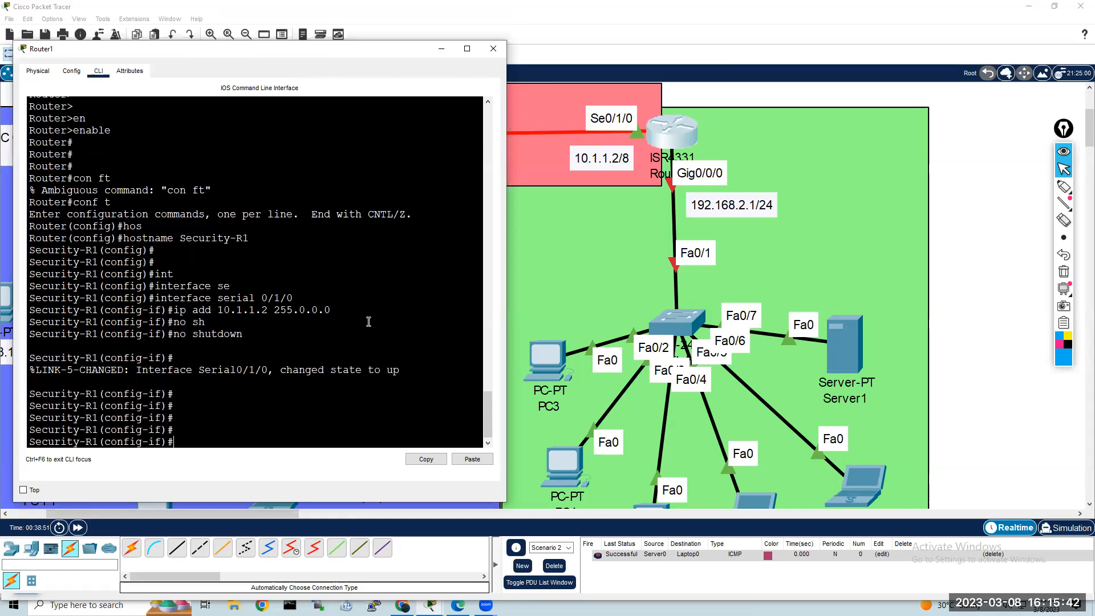
pyautogui.write('exit')
pyautogui.press('Return')
pyautogui.press('Return')
pyautogui.press('Return')
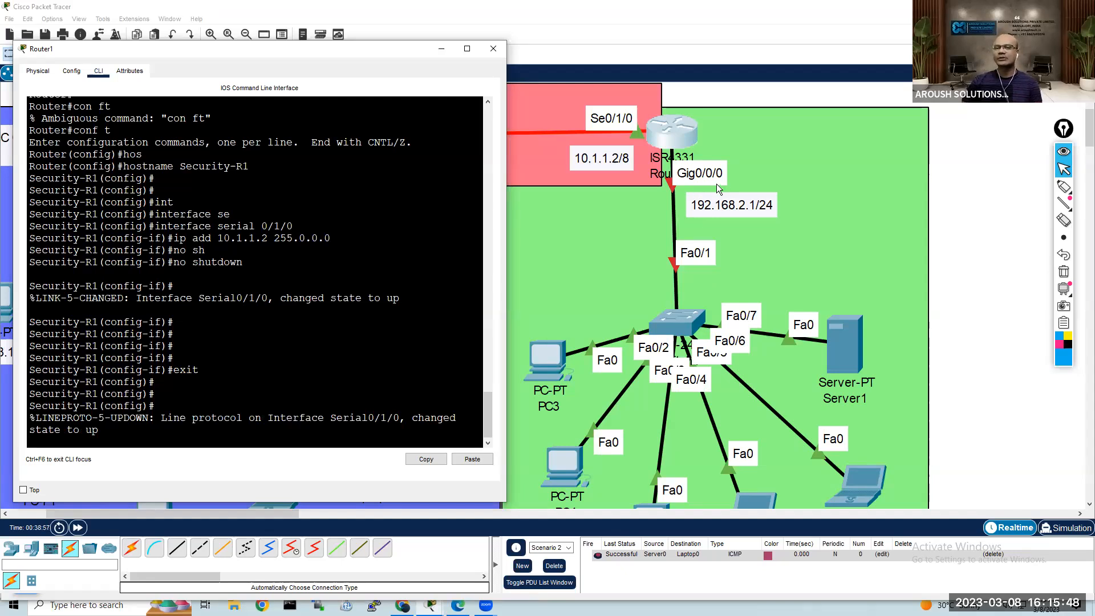
pyautogui.press('Return')
pyautogui.press('Return')
pyautogui.press('Return')
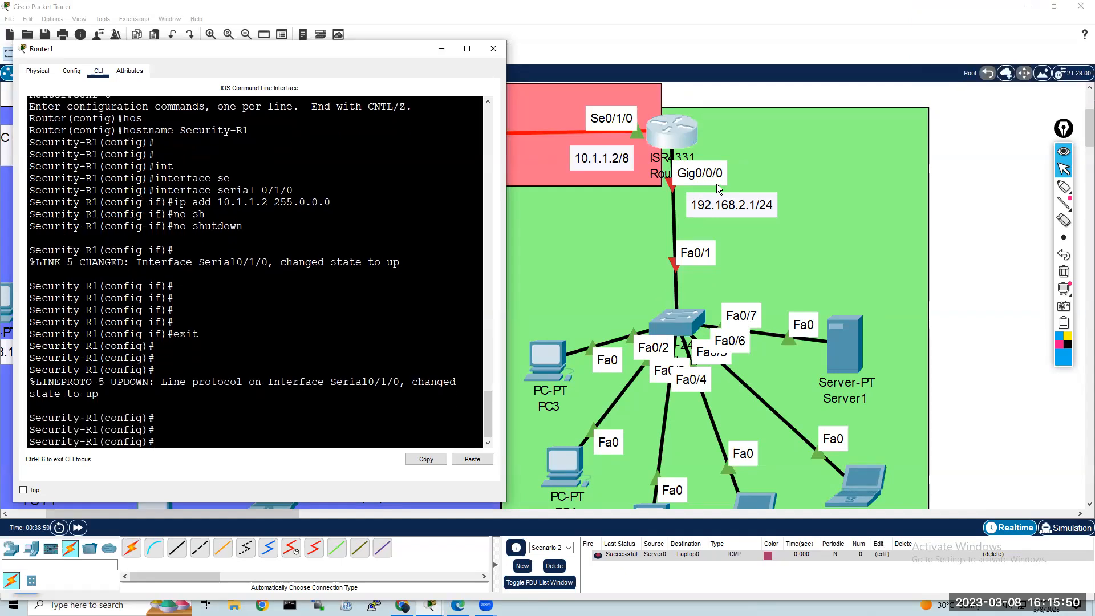
# Step: Enter interface configuration mode for gigabitEthernet 0/0/0 on Router1
pyautogui.write('int')
pyautogui.press('Tab')
pyautogui.write('gi')
pyautogui.press('Tab')
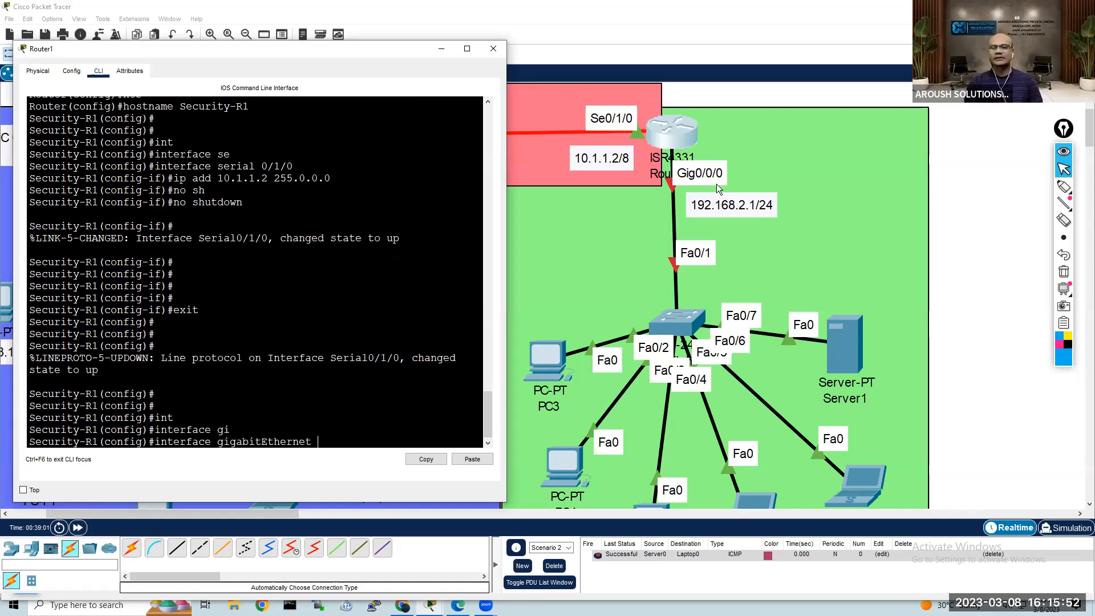
pyautogui.write('0/0/0')
pyautogui.press('Return')
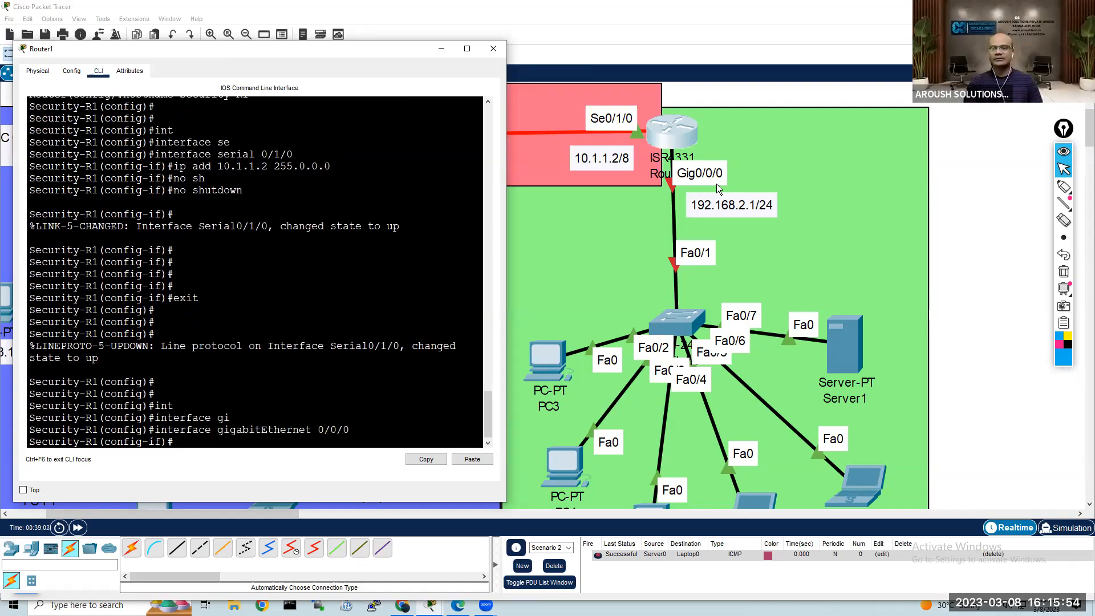
# Step: Assign IP address 192.168.2.1 with subnet mask 255.255.255.0 to Router1's gigabitEthernet 0/0/0 interface
pyautogui.write('ip add 192.16')
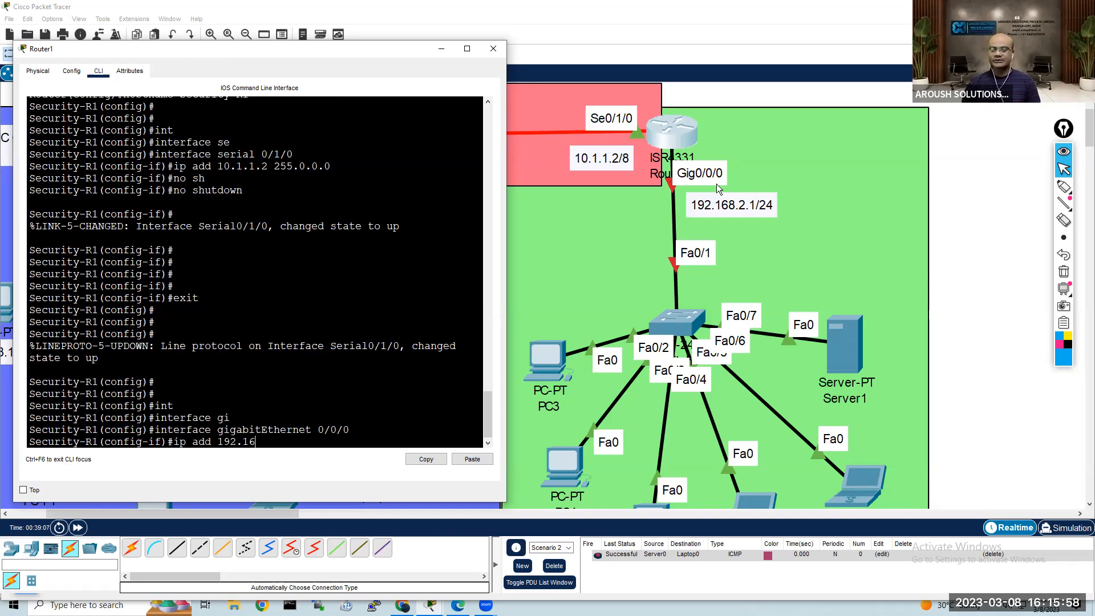
pyautogui.write('8.2.1 255.255.255.0')
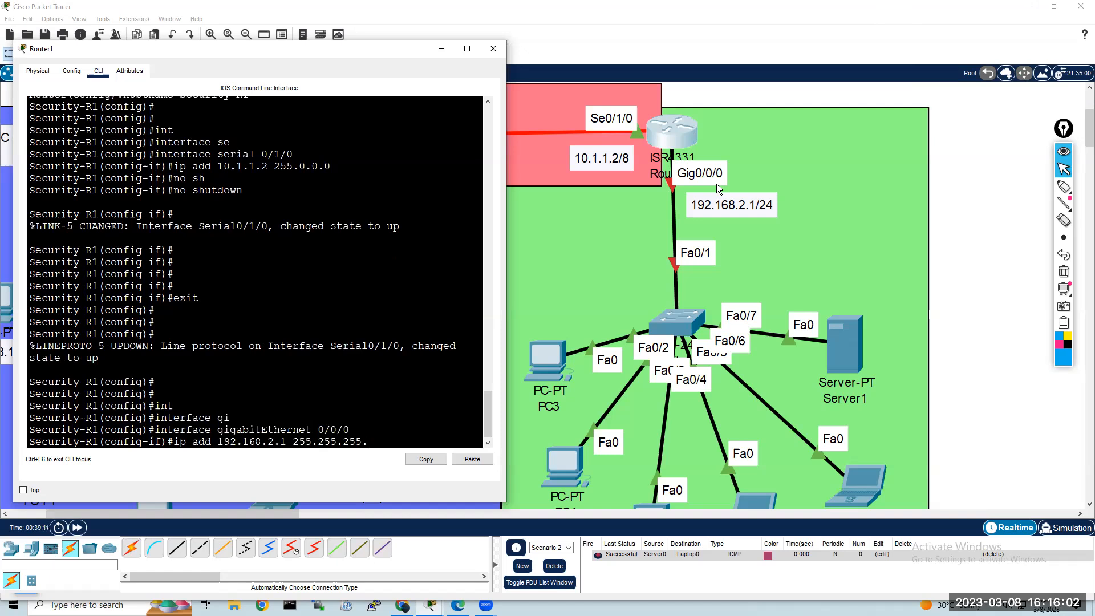
pyautogui.press('Return')
# Step: Enable Router1's gigabitEthernet 0/0/0 interface with no shutdown
pyautogui.write('no s')
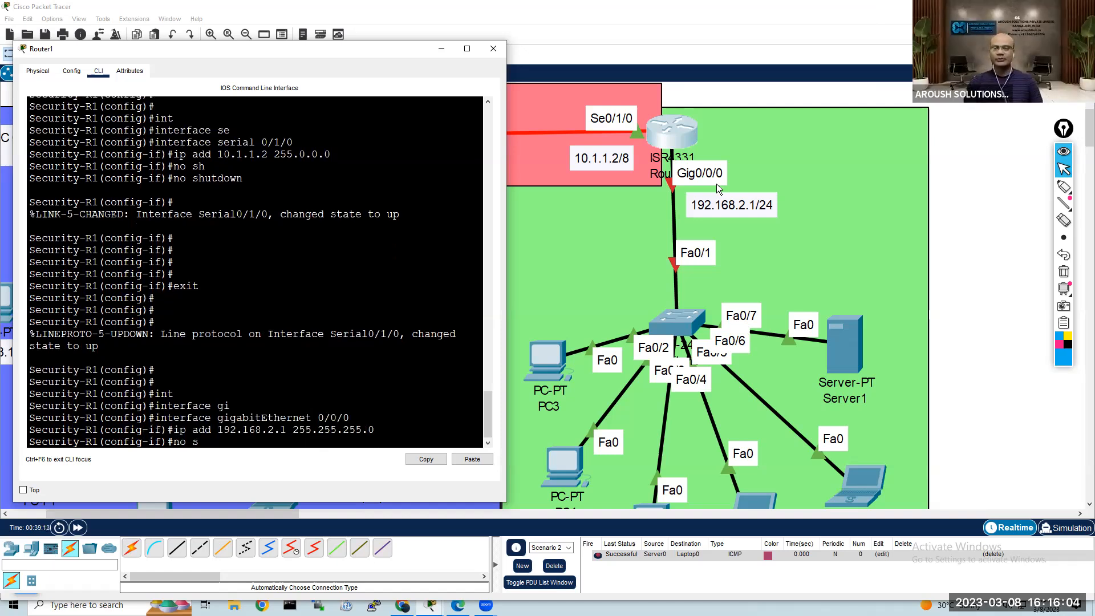
pyautogui.write('h')
pyautogui.press('Tab')
pyautogui.press('Return')
pyautogui.press('Return')
pyautogui.press('Return')
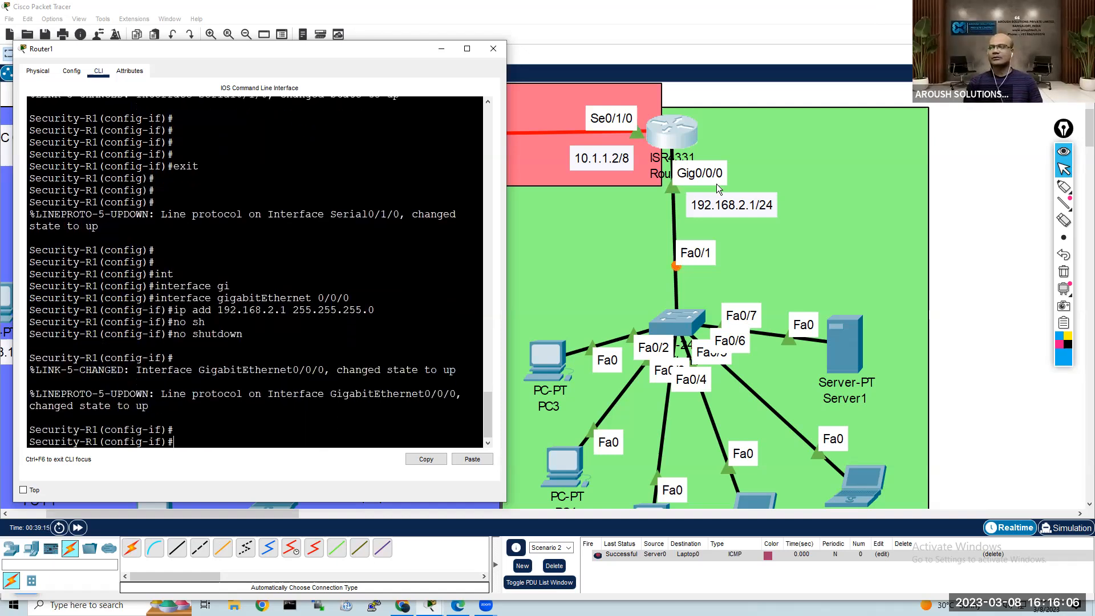
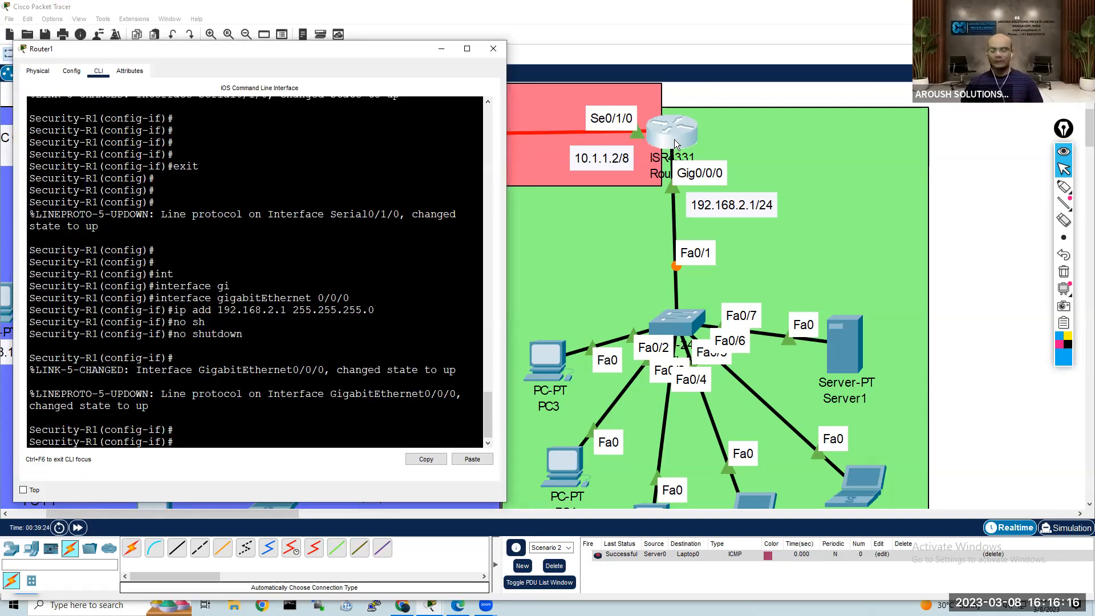
# Step: Exit the gigabitEthernet 0/0/0 interface configuration on Router1 to return to global configuration mode
pyautogui.press('Return')
pyautogui.press('Return')
pyautogui.press('Return')
pyautogui.write('exit')
pyautogui.press('Return')
pyautogui.press('Return')
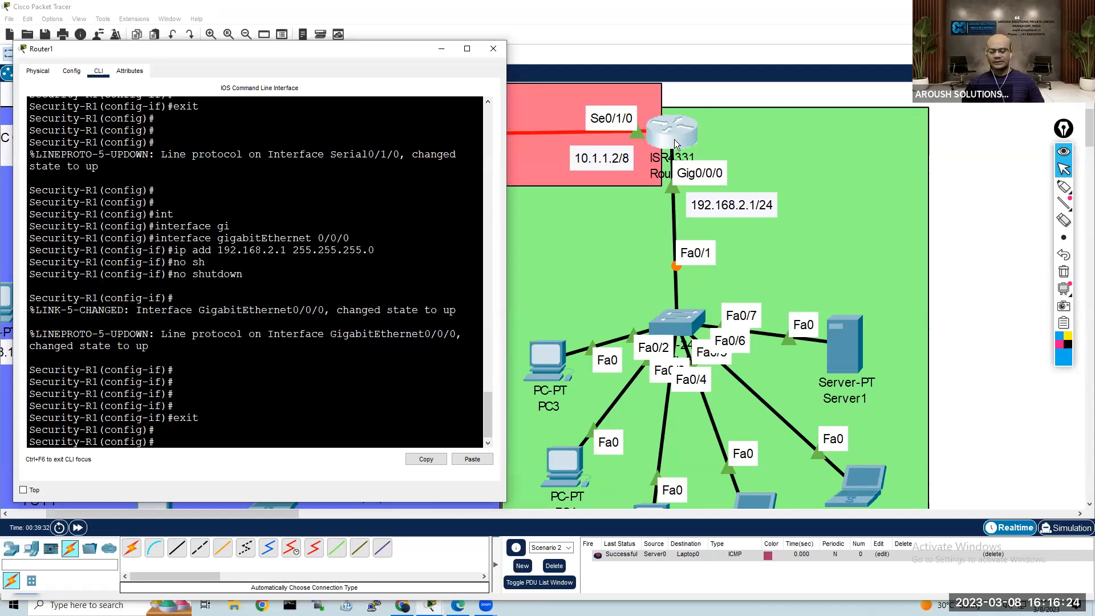
# Step: Create a DHCP pool named security-team on Router1
pyautogui.press('Return')
pyautogui.press('Return')
pyautogui.write('ip dh')
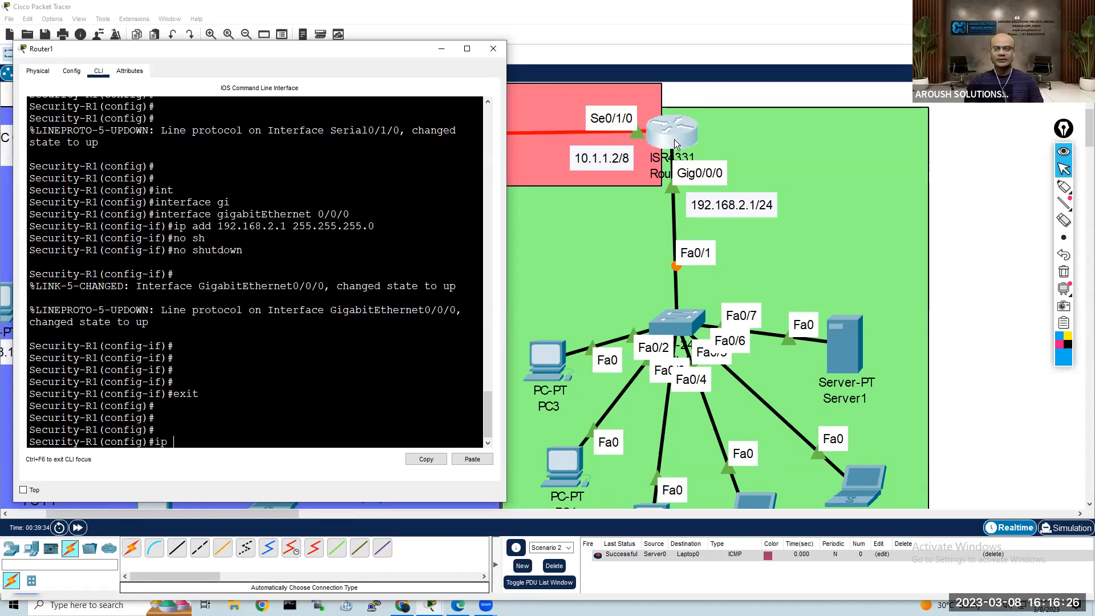
pyautogui.press('Tab')
pyautogui.write('po')
pyautogui.press('Tab')
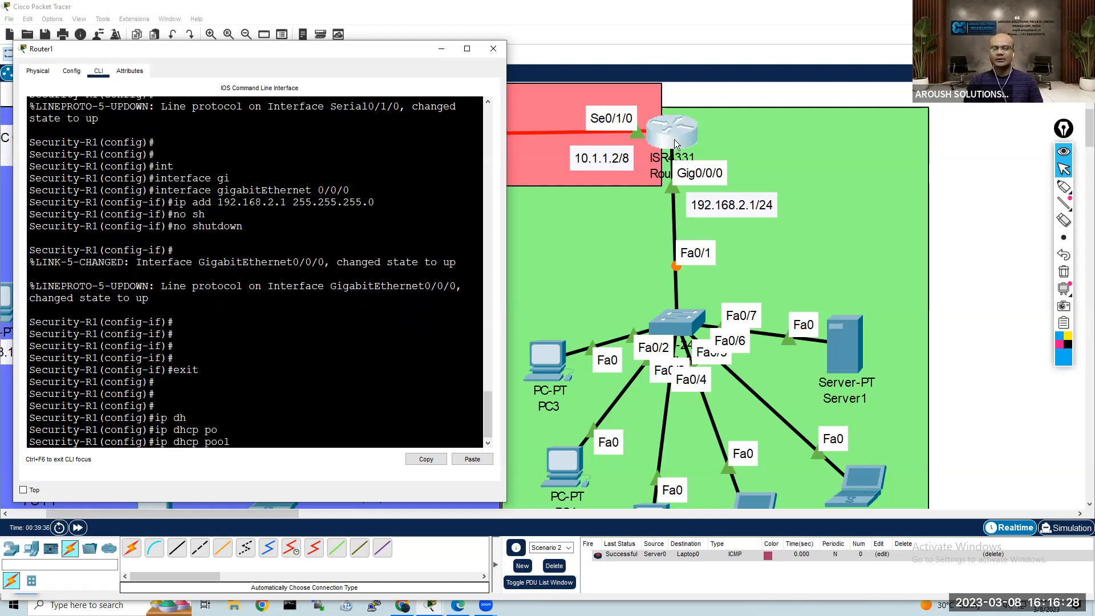
pyautogui.write('ssecur')
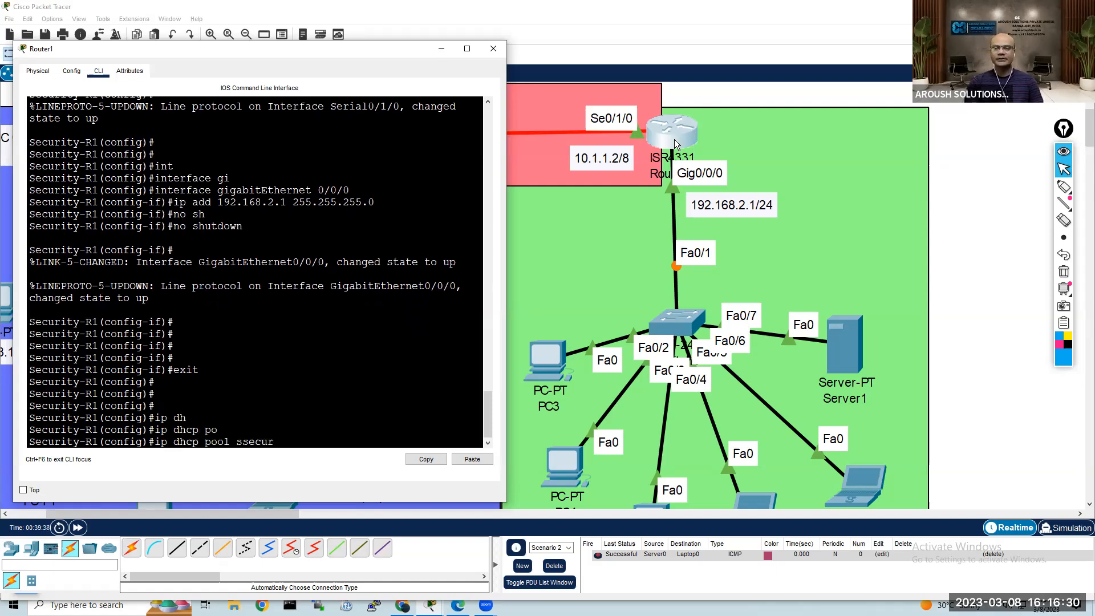
pyautogui.press('BackSpace')
pyautogui.press('BackSpace')
pyautogui.write('ecurity')
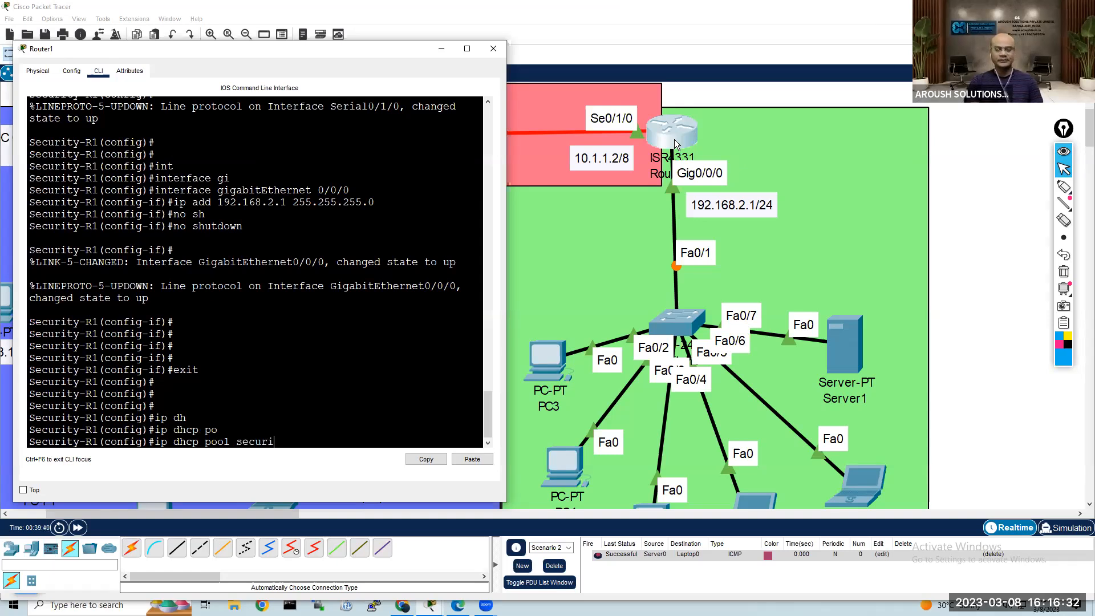
pyautogui.write('-t')
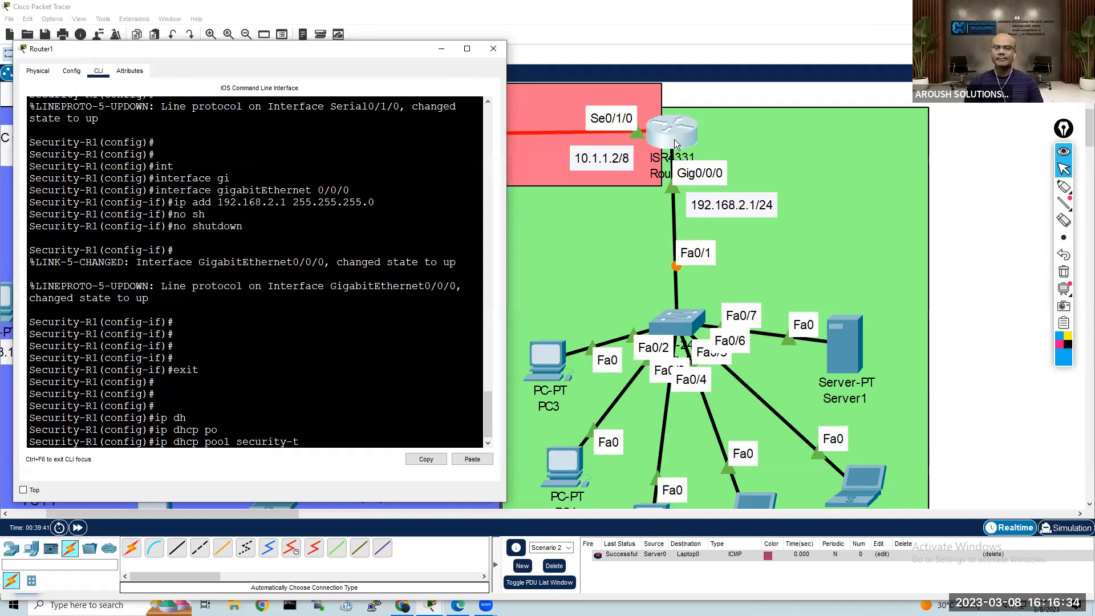
pyautogui.write('eam')
pyautogui.press('Return')
pyautogui.press('Return')
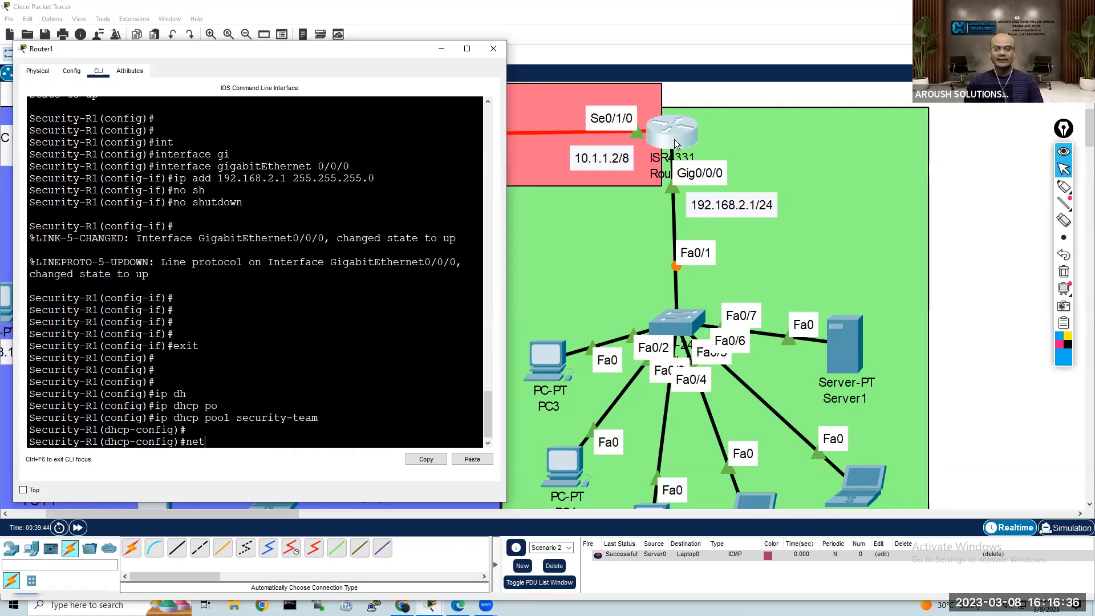
# Step: Set the security-team pool's network to 192.168.2.0 with subnet mask 255.255.255.0
pyautogui.write('net')
pyautogui.press('Tab')
pyautogui.write('192.')
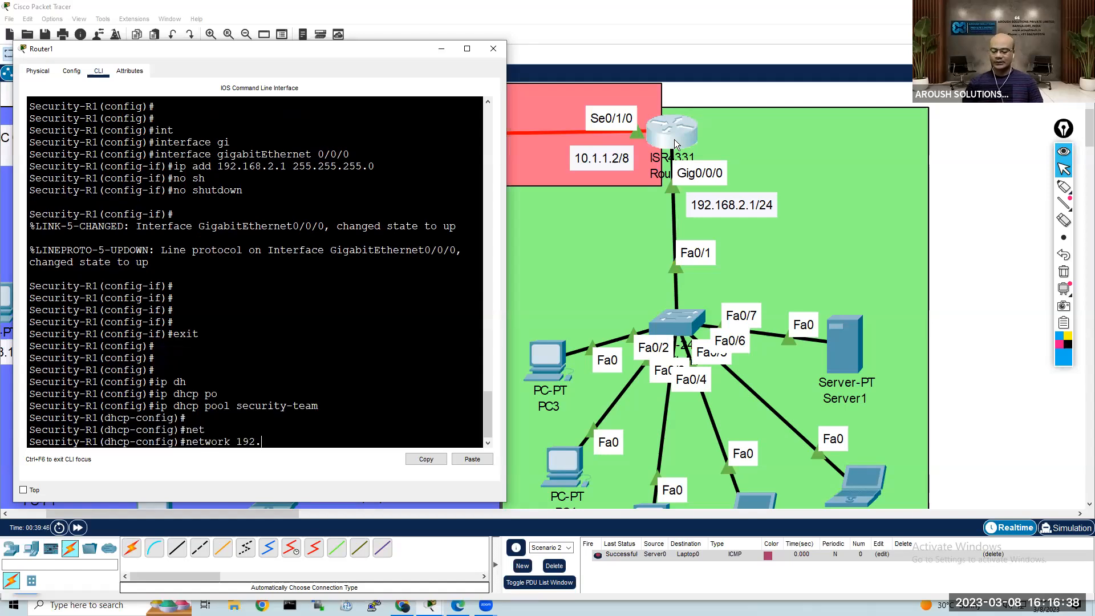
pyautogui.write('168.2.0 ')
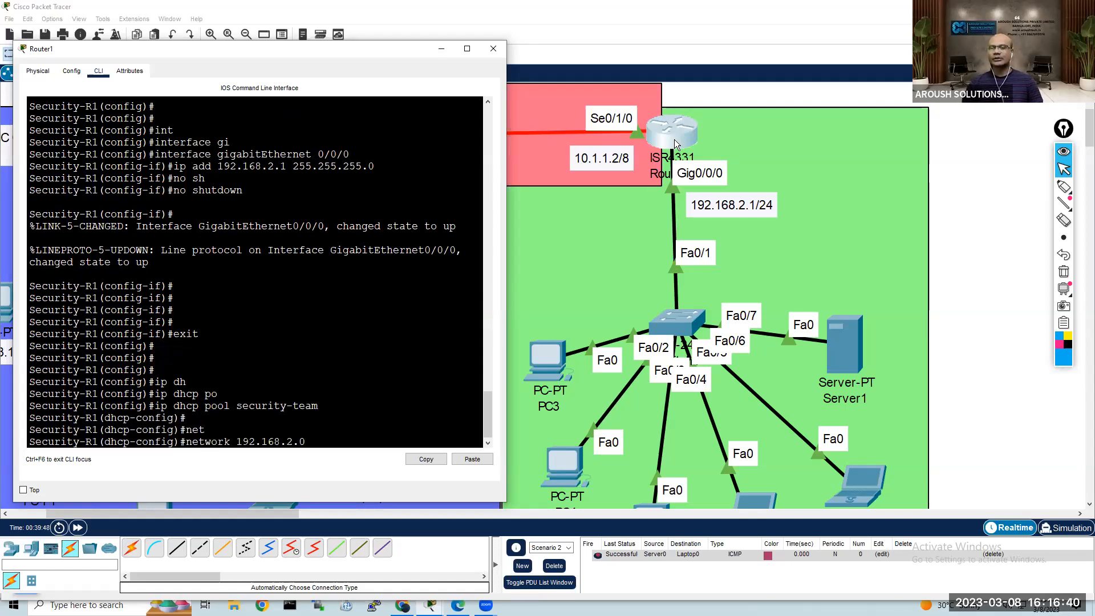
pyautogui.write('255.255')
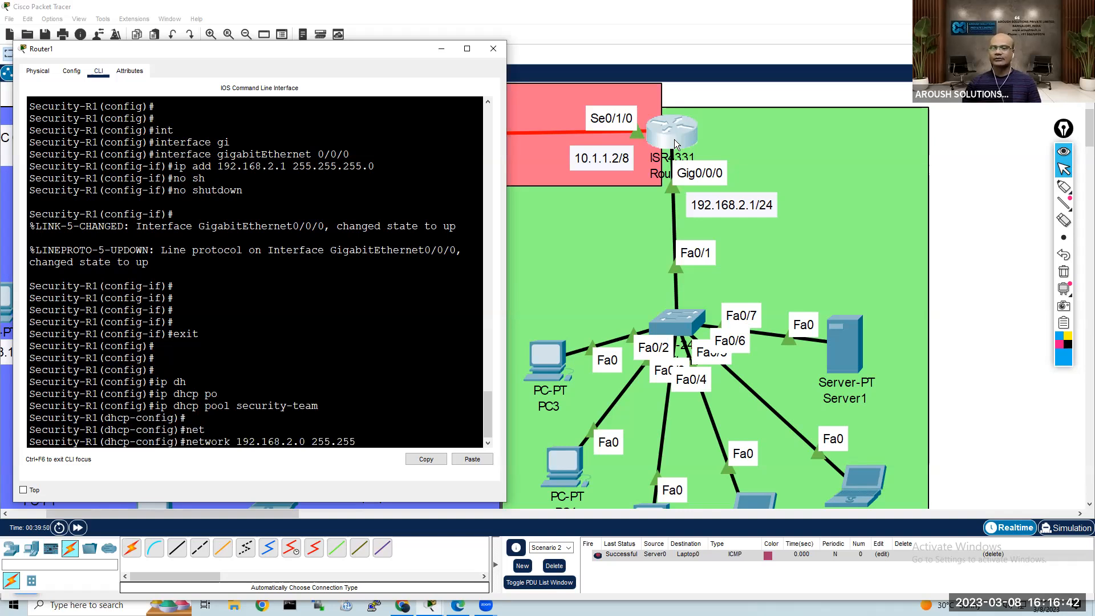
pyautogui.write('.255.0')
pyautogui.press('Return')
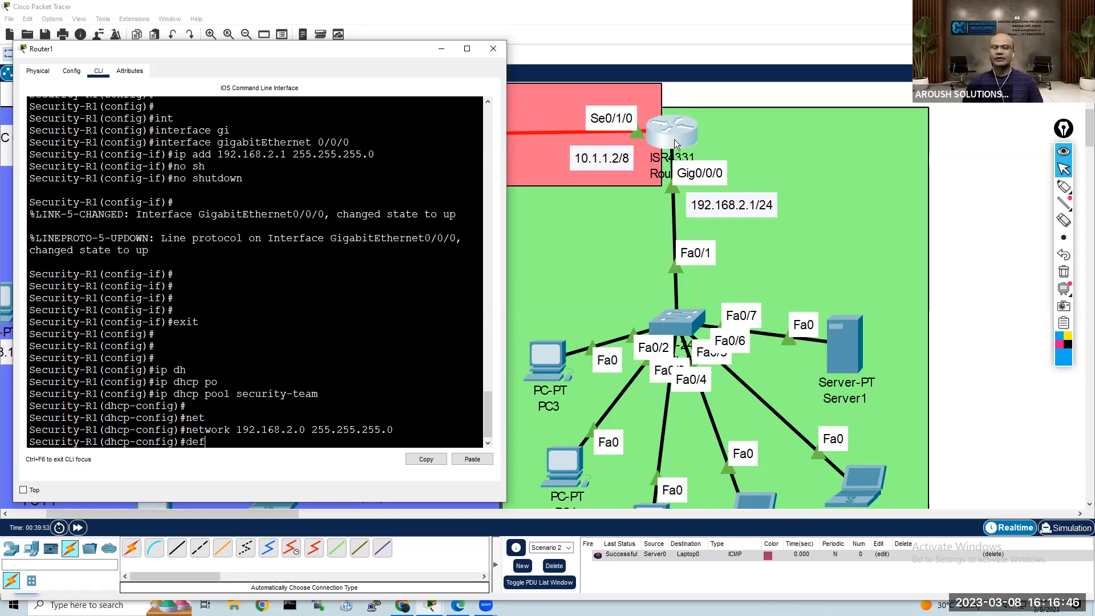
# Step: Set the security-team pool's default router to 192.168.2.1
pyautogui.write('def')
pyautogui.press('Tab')
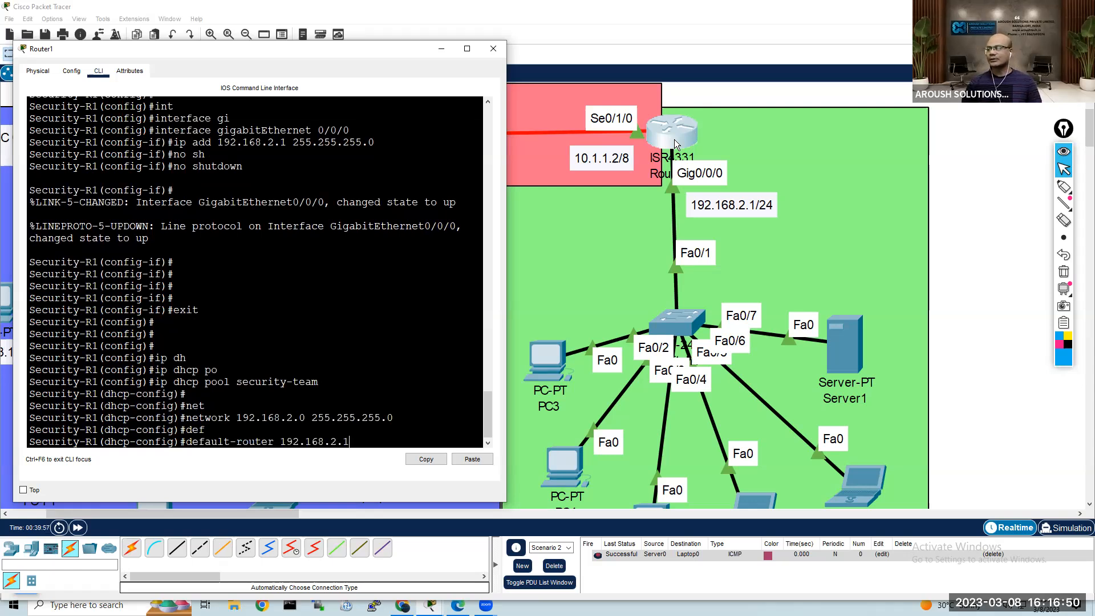
pyautogui.write('192.168.2.1')
pyautogui.press('Return')
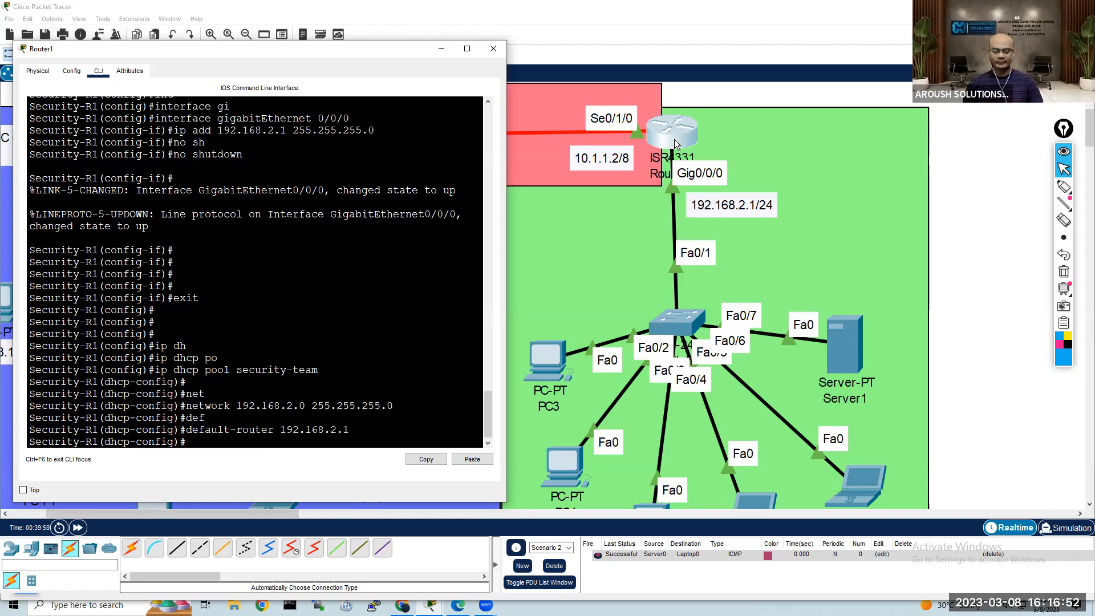
pyautogui.press('Return')
# Step: Set the security-team pool's DNS server to 8.8.8.8 and exit to global configuration mode
pyautogui.write('dn')
pyautogui.press('Tab')
pyautogui.write('8.8.8')
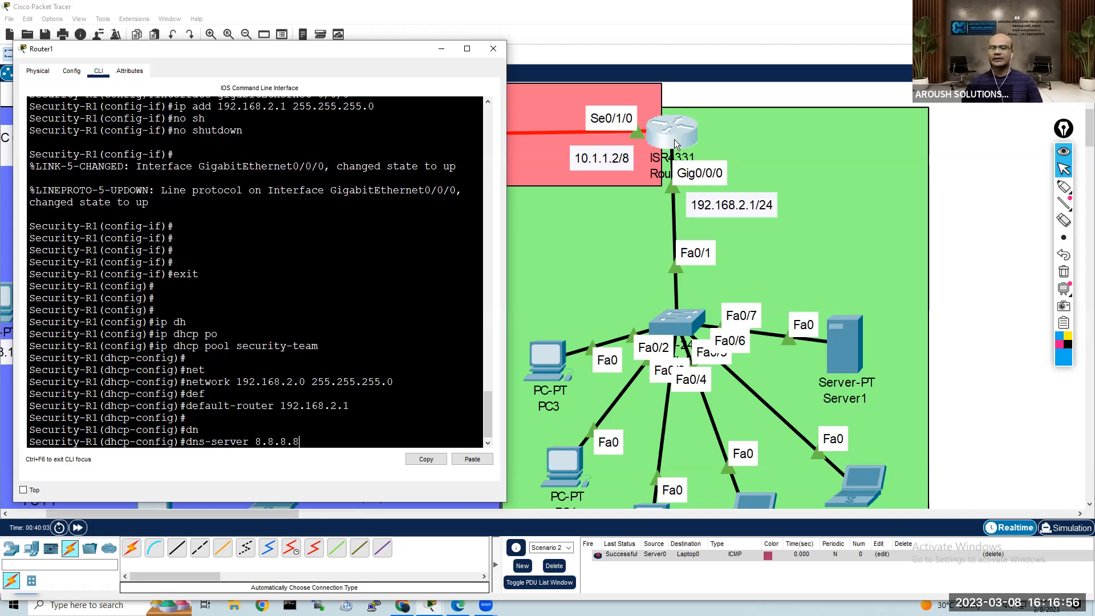
pyautogui.write('.8')
pyautogui.press('Return')
pyautogui.press('Return')
pyautogui.press('Return')
pyautogui.write('exit')
pyautogui.press('Return')
pyautogui.press('Return')
pyautogui.press('Return')
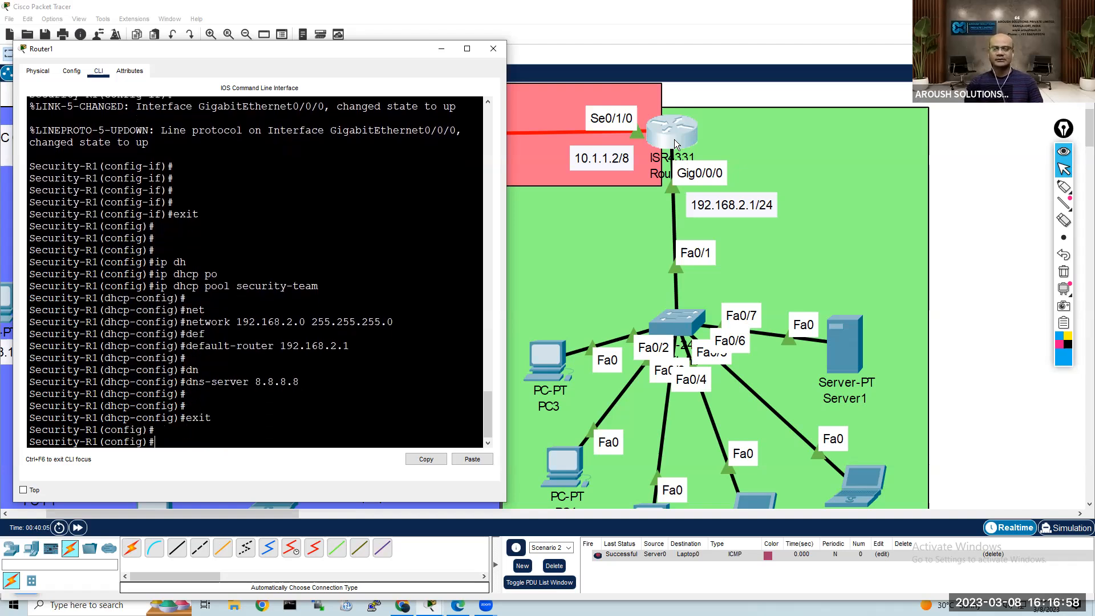
# Step: Exclude the address 192.168.2.1 from DHCP assignment on Router1
pyautogui.write('ip dh')
pyautogui.press('Tab')
pyautogui.write('ex')
pyautogui.press('Tab')
pyautogui.write('192.168.2.')
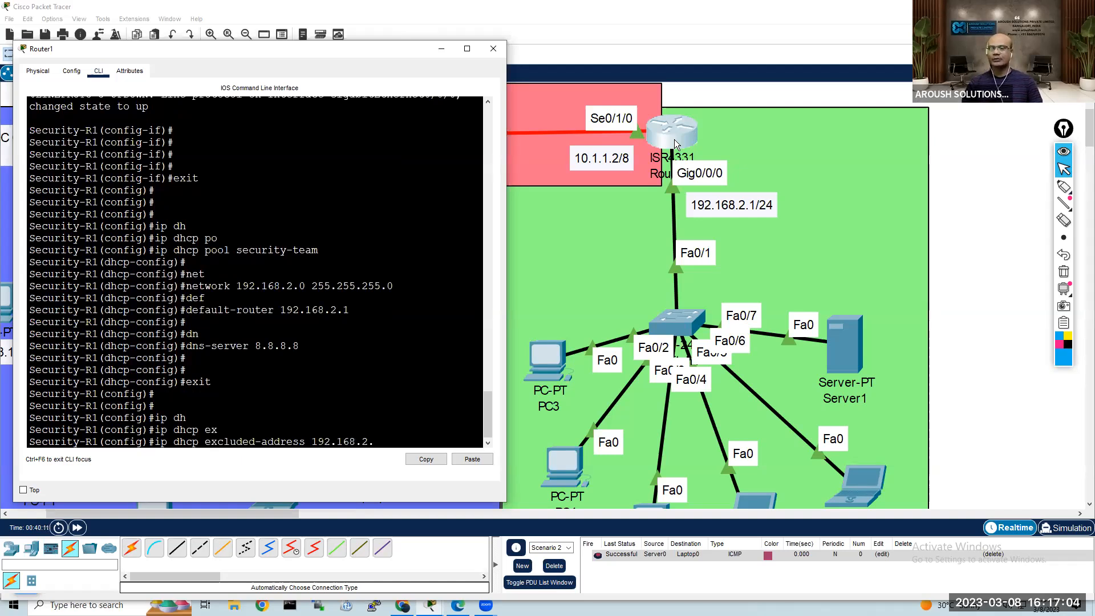
pyautogui.write('1')
pyautogui.press('Return')
pyautogui.press('Return')
pyautogui.press('Return')
# Step: End the configuration session on Router1 to return to privileged EXEC mode
pyautogui.write('end')
pyautogui.press('Return')
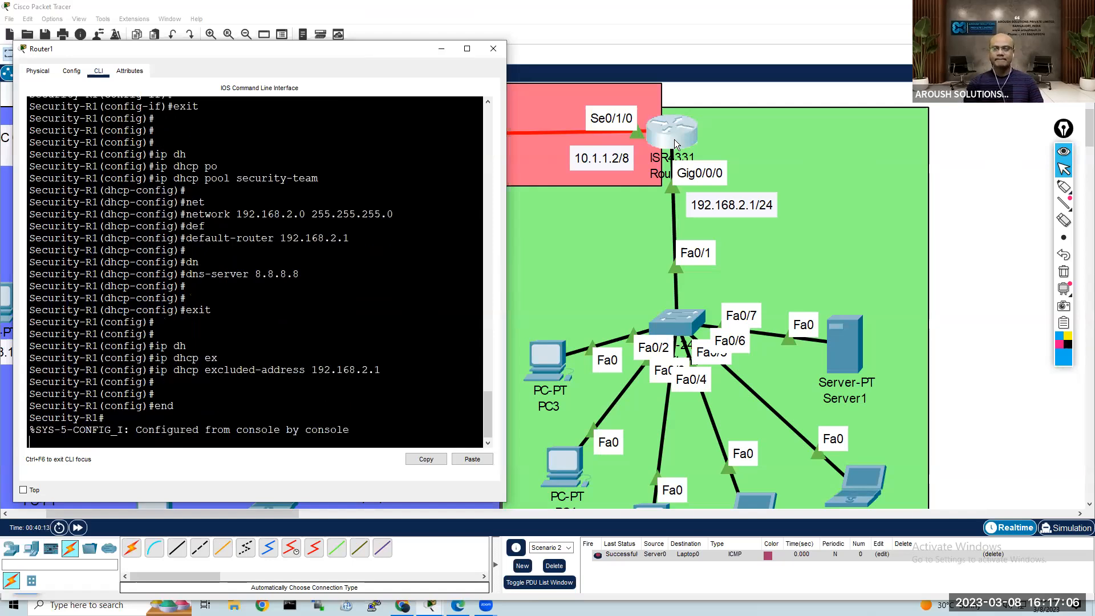
pyautogui.press('Return')
pyautogui.press('Return')
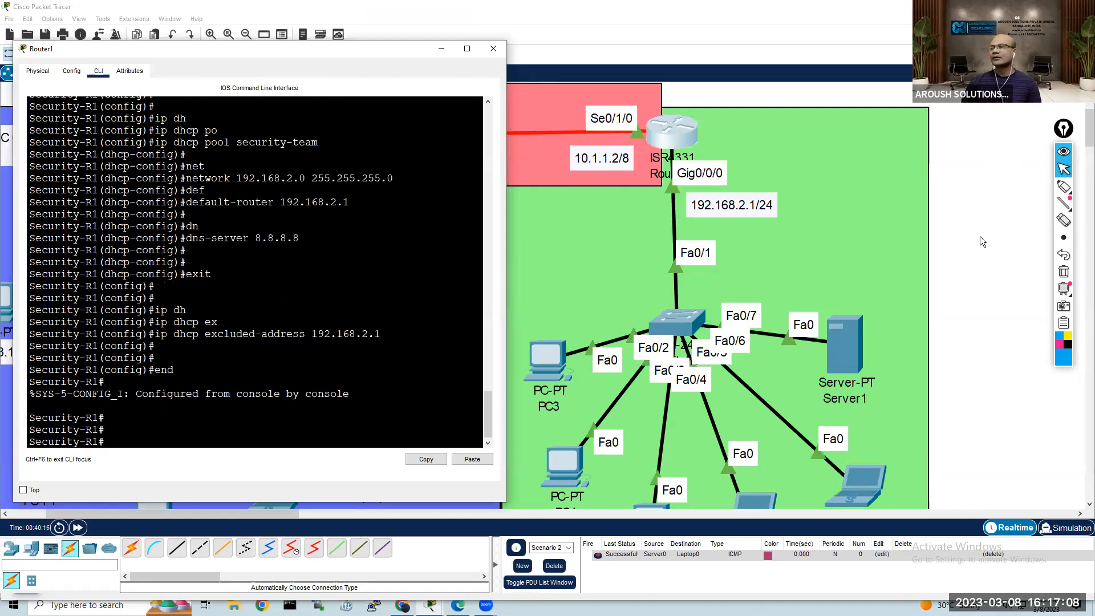
# Step: Switch PC3's IP configuration to DHCP so it requests an address, and close its window
pyautogui.click(969, 280)
pyautogui.scroll(-1, 969, 281)
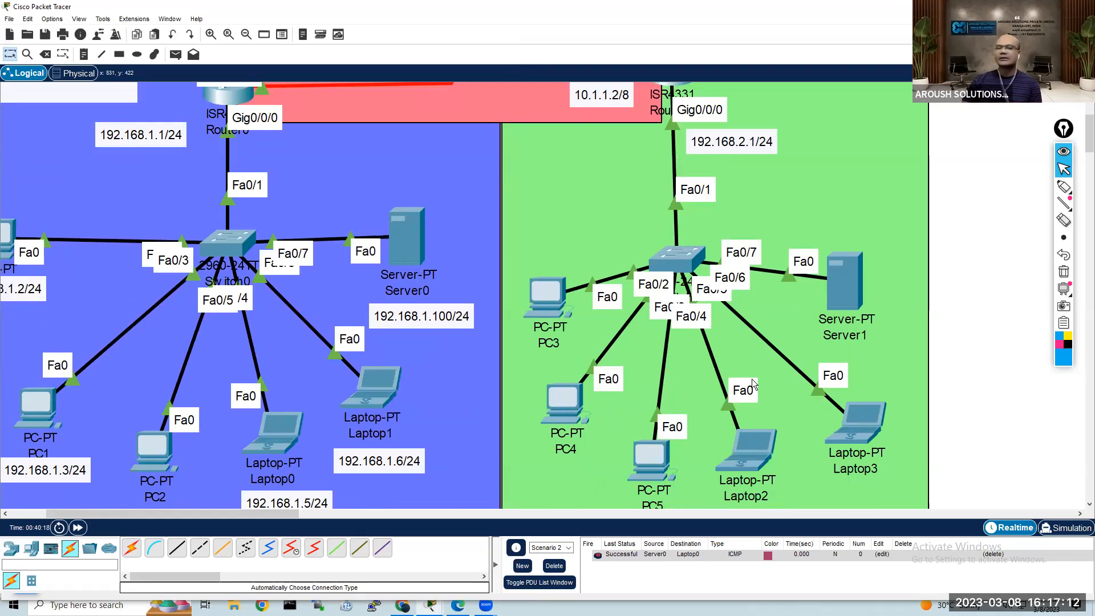
pyautogui.click(551, 300)
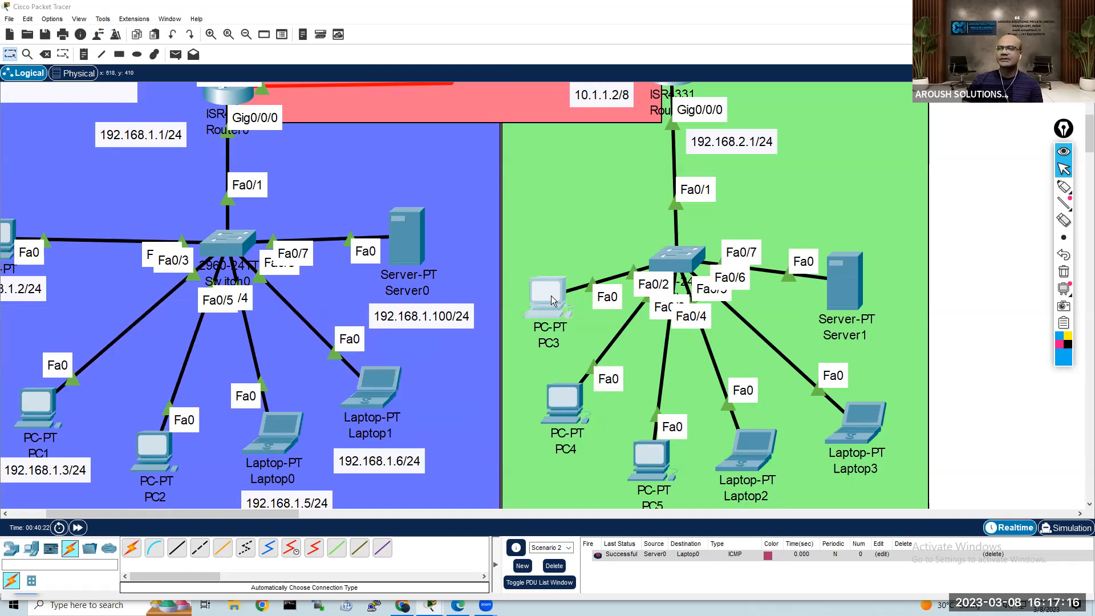
pyautogui.click(439, 126)
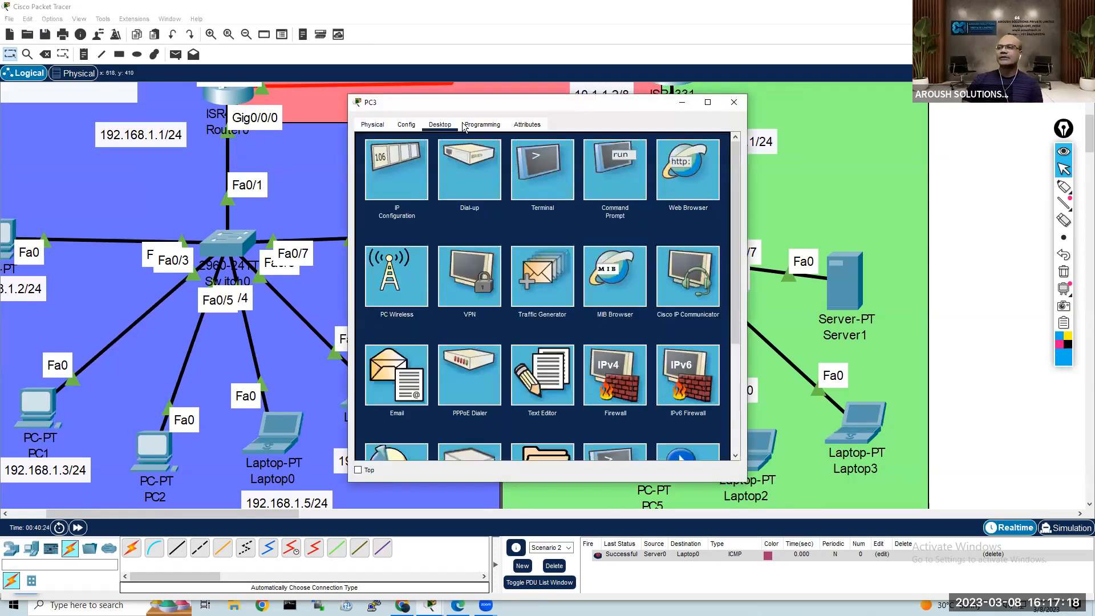
pyautogui.click(410, 192)
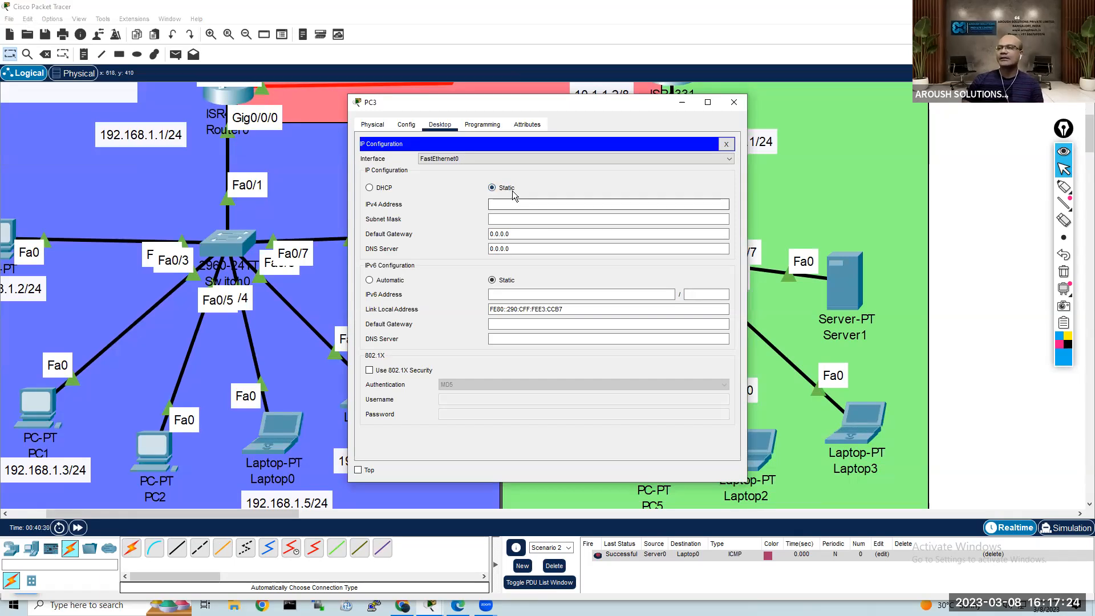
pyautogui.click(369, 188)
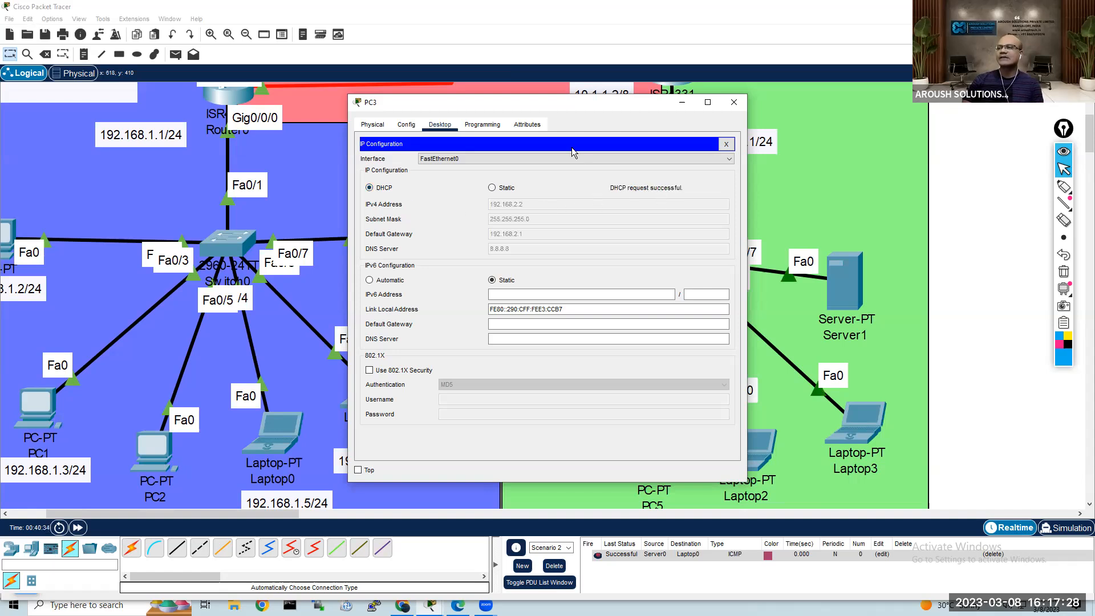
pyautogui.moveTo(569, 104); pyautogui.dragTo(413, 94)
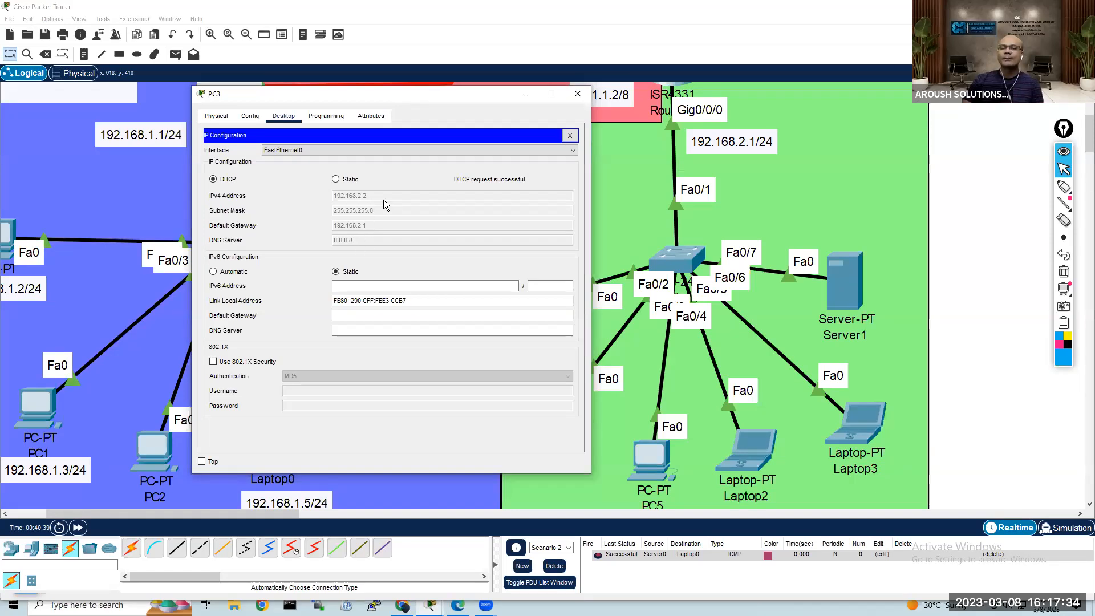
pyautogui.click(570, 135)
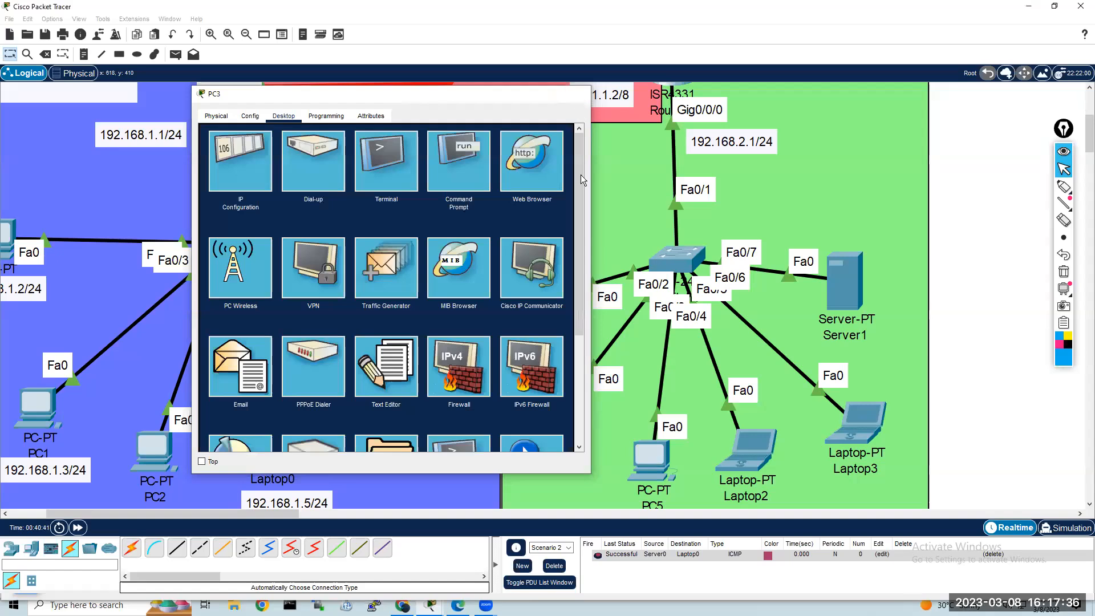
pyautogui.click(578, 94)
# Step: Switch PC4's IP configuration to DHCP and close its window
pyautogui.click(567, 406)
pyautogui.click(440, 126)
pyautogui.click(401, 180)
pyautogui.click(375, 189)
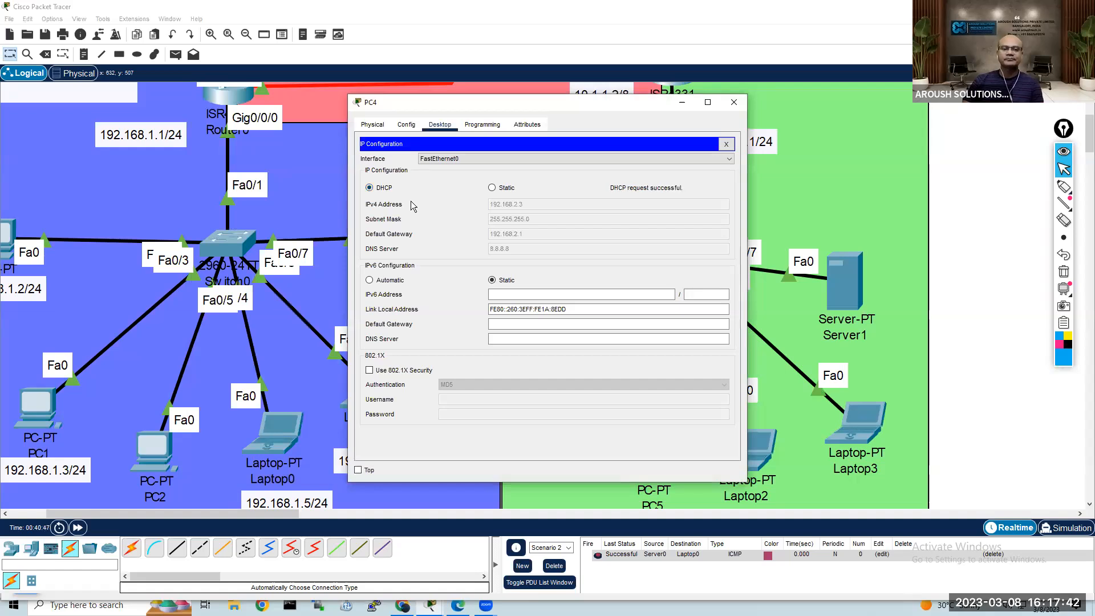
pyautogui.click(727, 144)
pyautogui.click(739, 103)
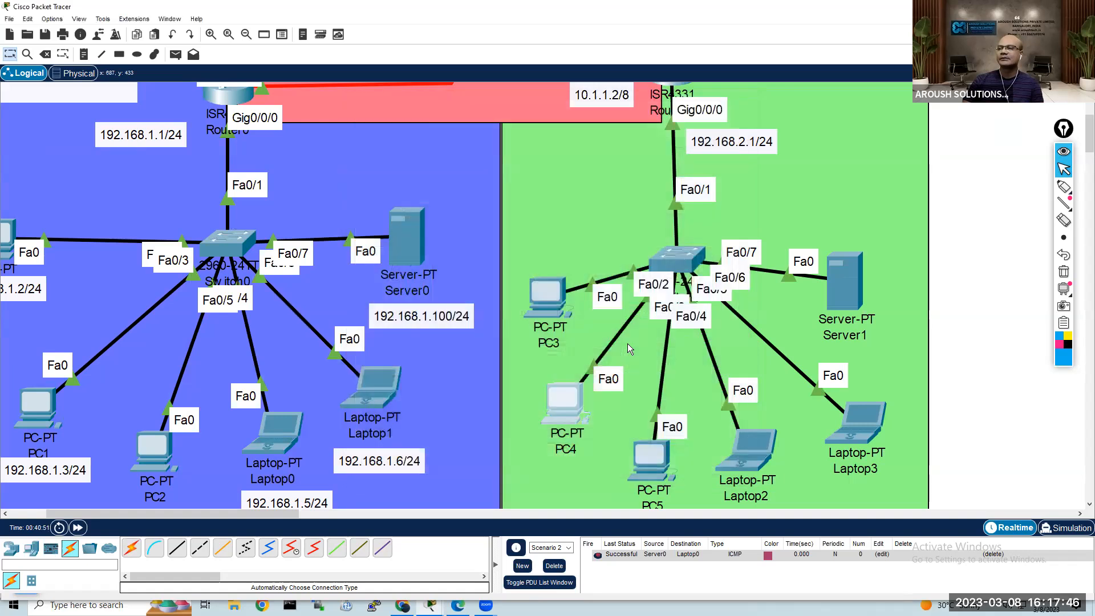
# Step: Switch PC5's IP configuration to DHCP and close its window
pyautogui.click(652, 449)
pyautogui.click(441, 125)
pyautogui.click(407, 187)
pyautogui.click(369, 188)
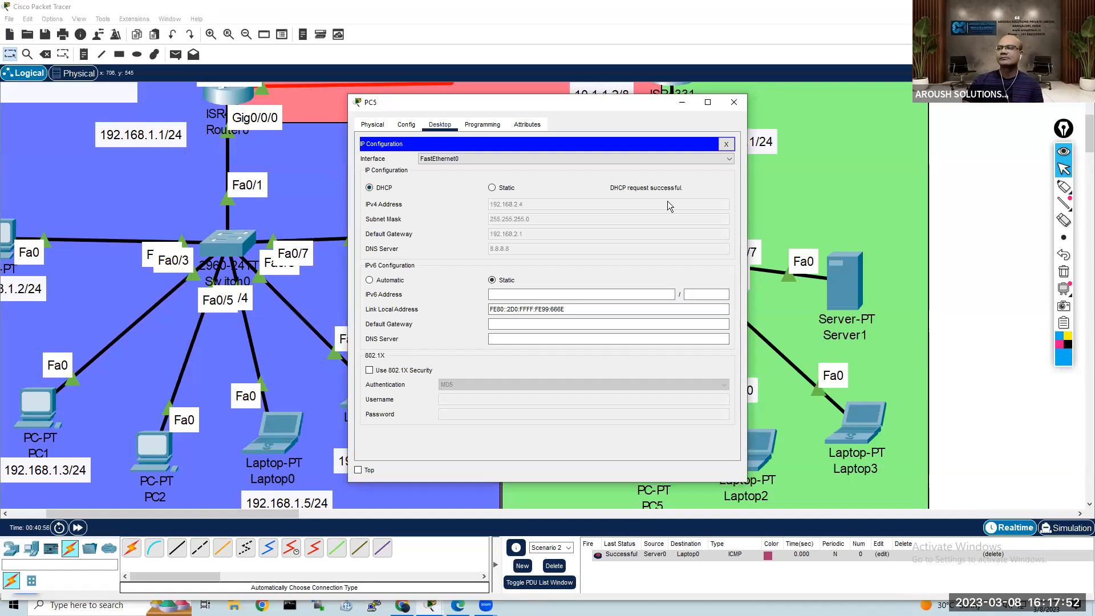
pyautogui.click(726, 144)
pyautogui.click(734, 102)
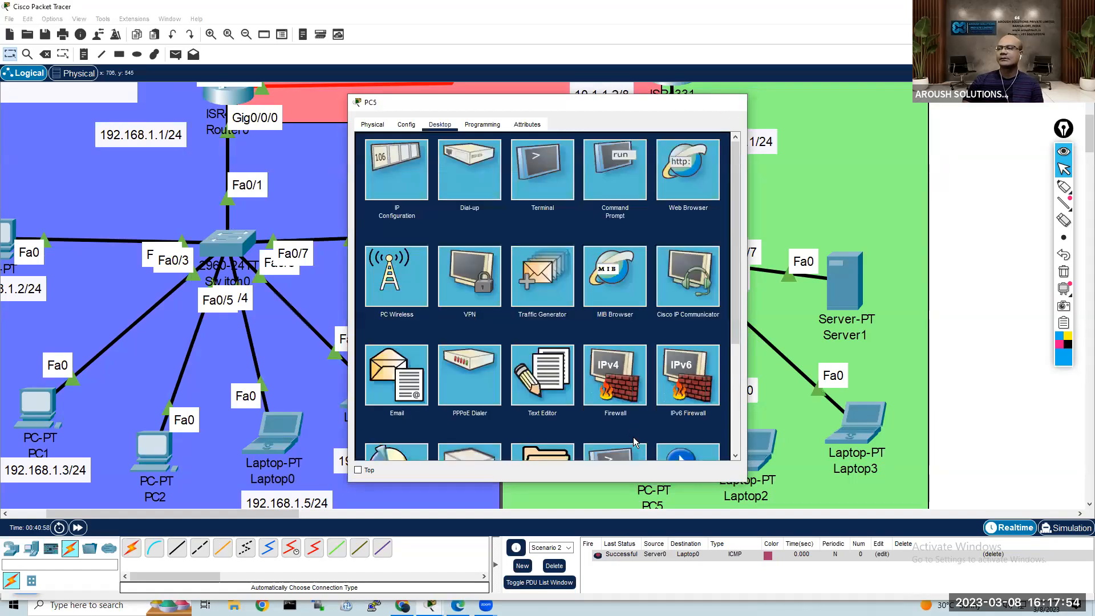
# Step: Switch Laptop2's IP configuration to DHCP and close its window
pyautogui.click(747, 455)
pyautogui.click(440, 125)
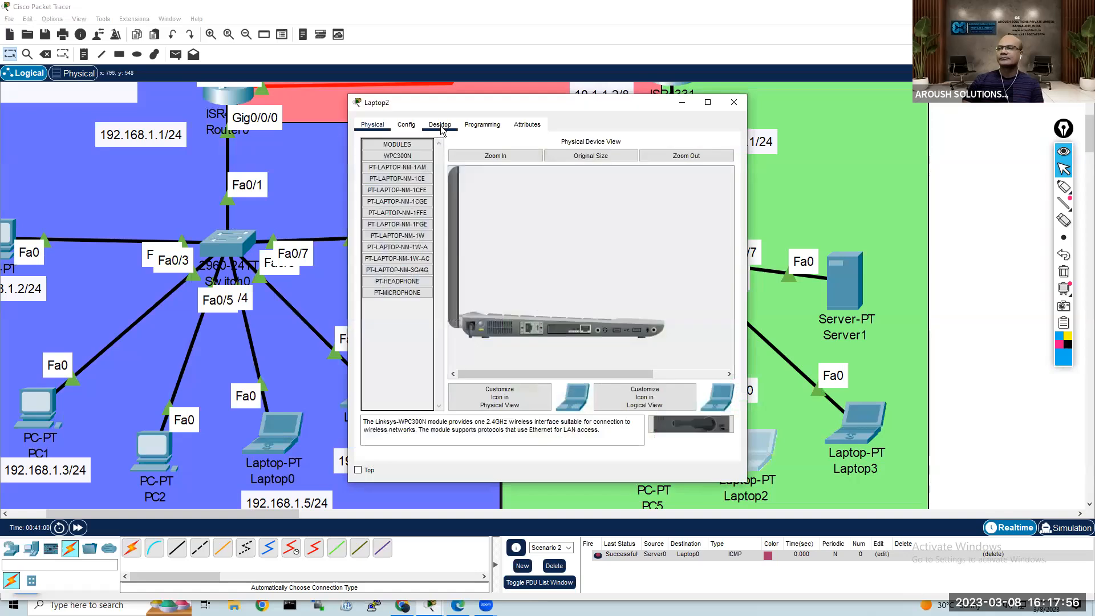
pyautogui.click(406, 189)
pyautogui.click(388, 187)
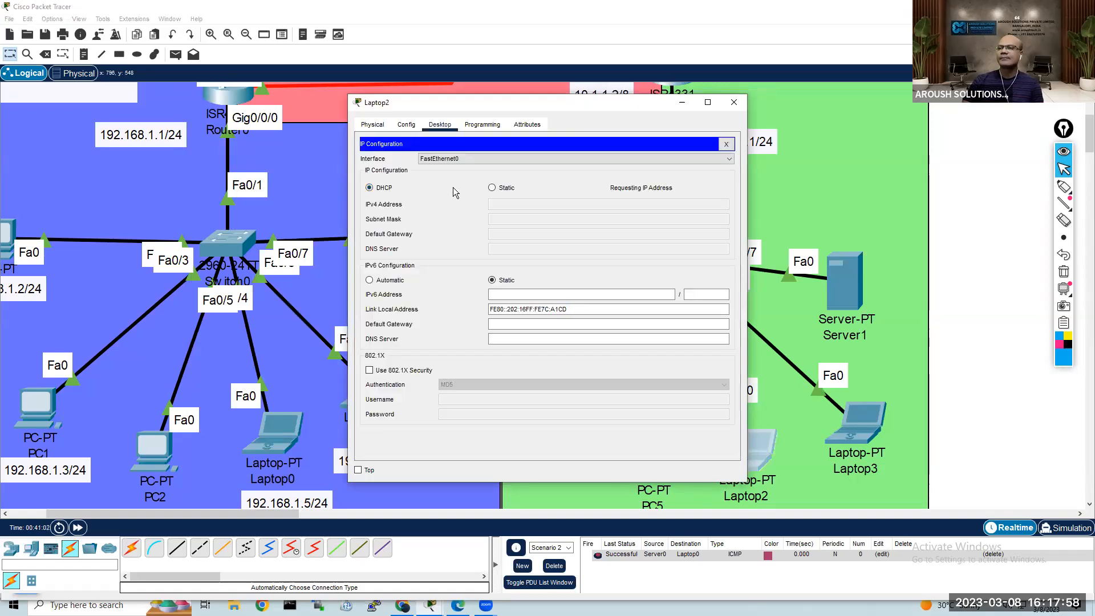
pyautogui.click(727, 144)
pyautogui.click(734, 102)
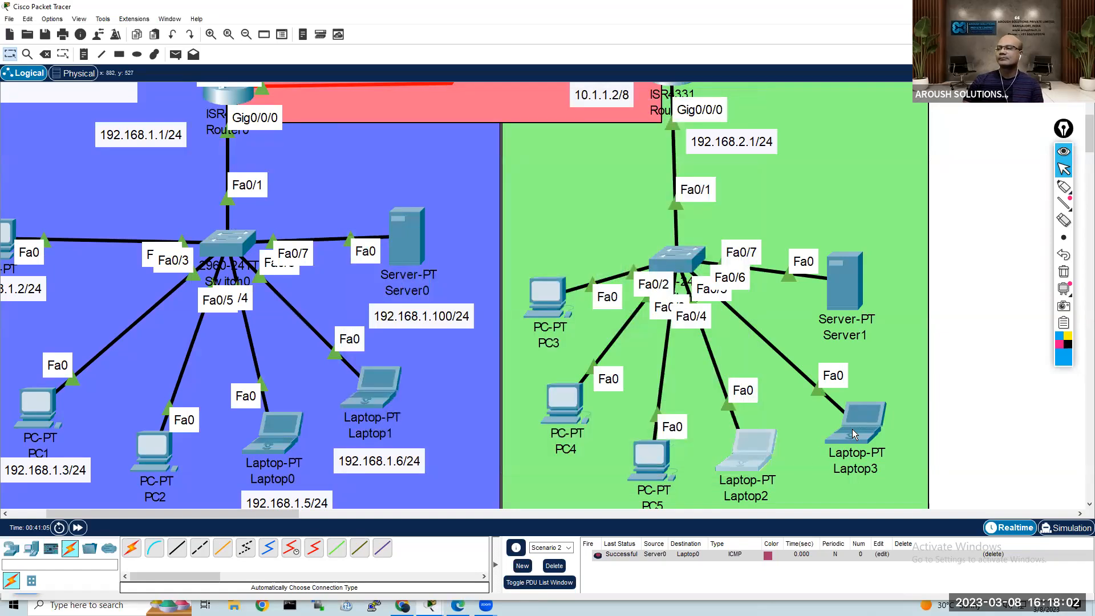
# Step: Switch Laptop3's IP configuration to DHCP and close its window
pyautogui.click(856, 422)
pyautogui.click(440, 124)
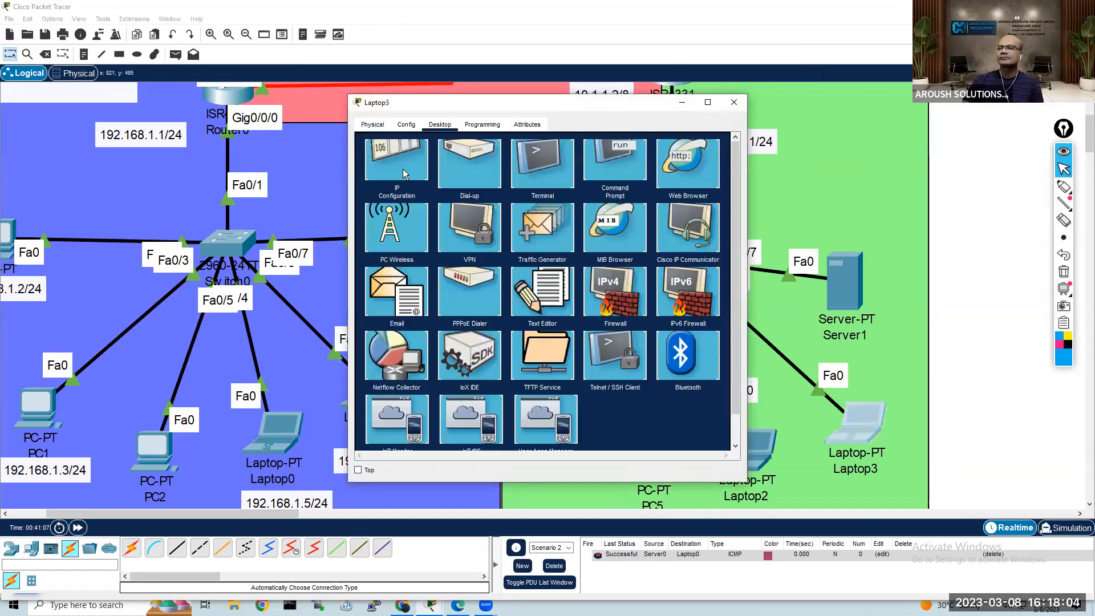
pyautogui.click(394, 190)
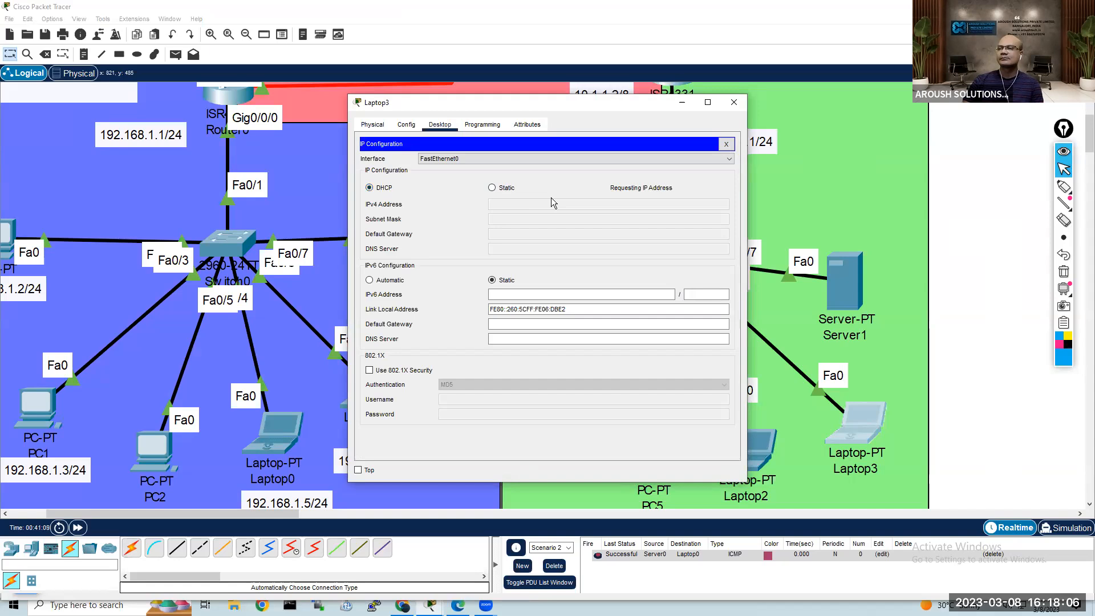
pyautogui.click(726, 144)
pyautogui.click(734, 102)
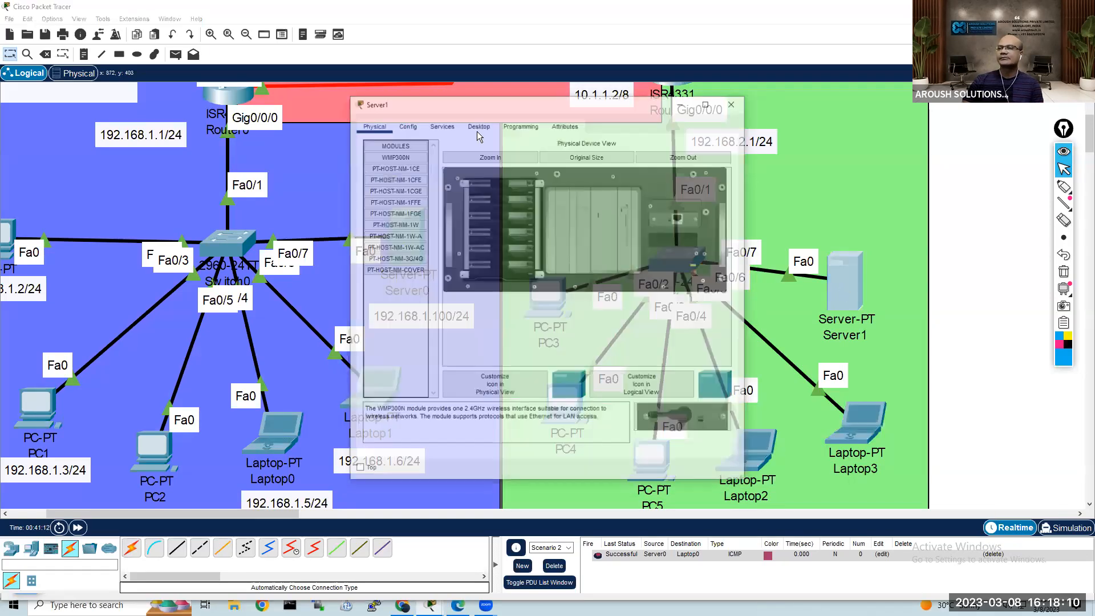
# Step: Switch Server1's IP configuration to DHCP and close its window
pyautogui.click(479, 124)
pyautogui.click(391, 185)
pyautogui.click(382, 175)
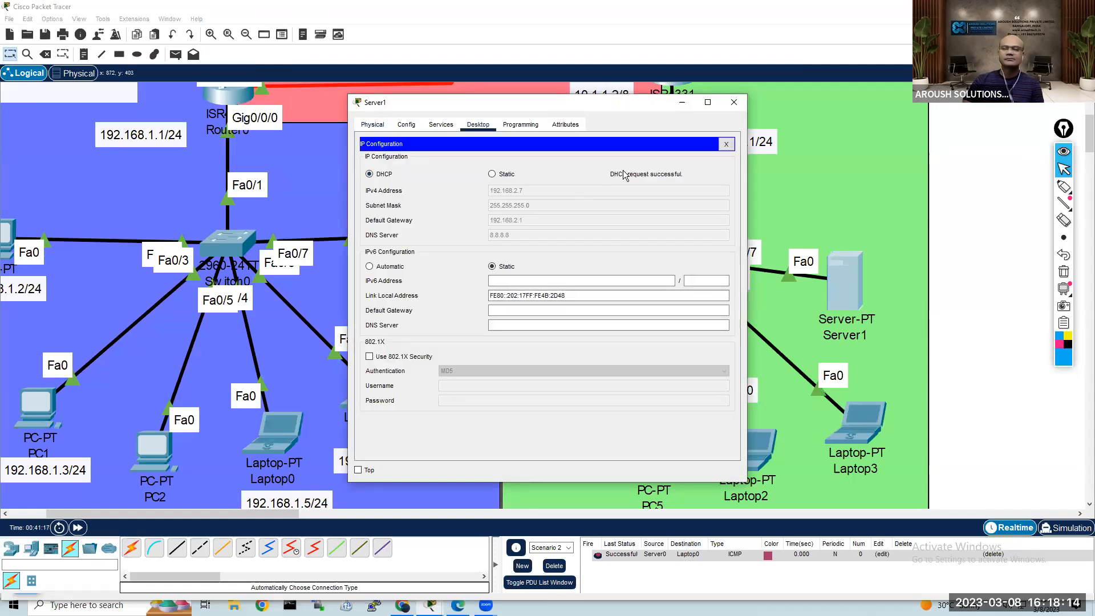
pyautogui.click(734, 103)
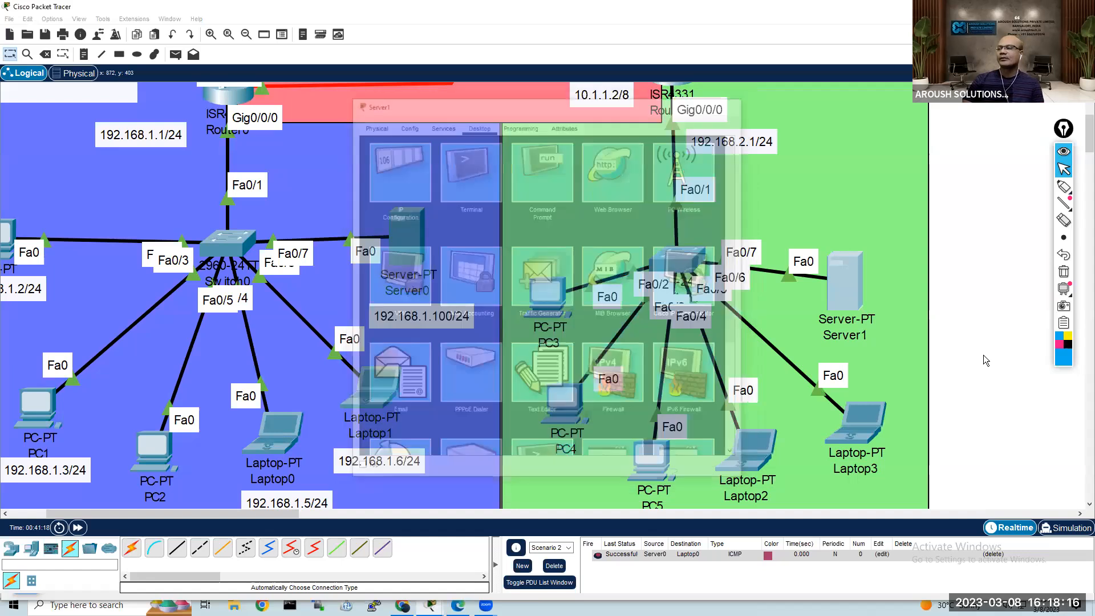
# Step: Send simple PDUs from Server1 to PC3 and from Laptop3 to PC4 to test the 192.168.2.0 LAN
pyautogui.click(176, 55)
pyautogui.click(844, 281)
pyautogui.click(537, 291)
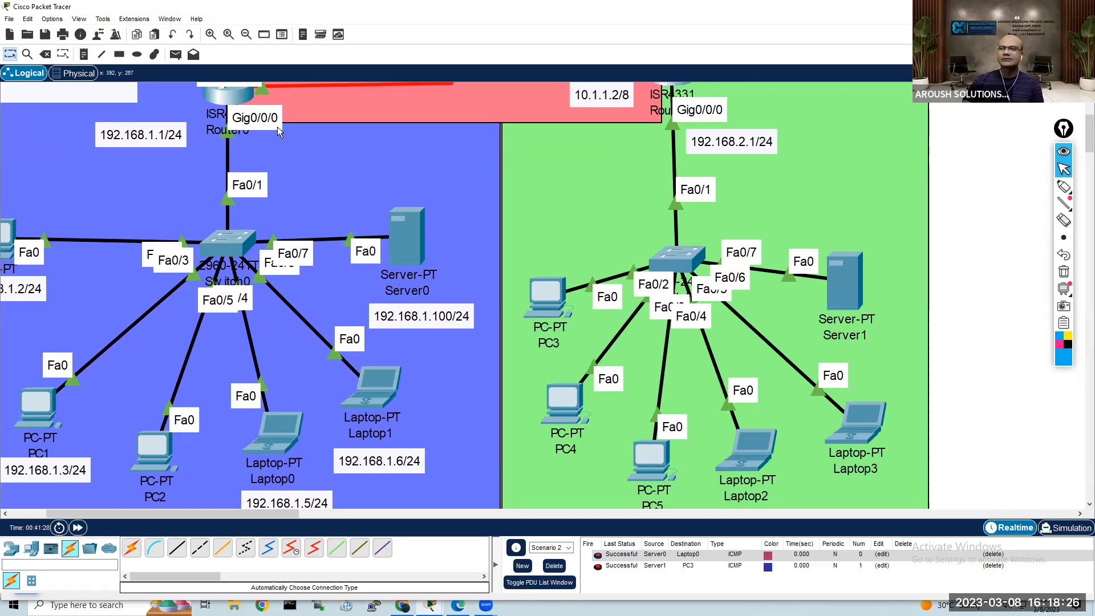
pyautogui.click(178, 56)
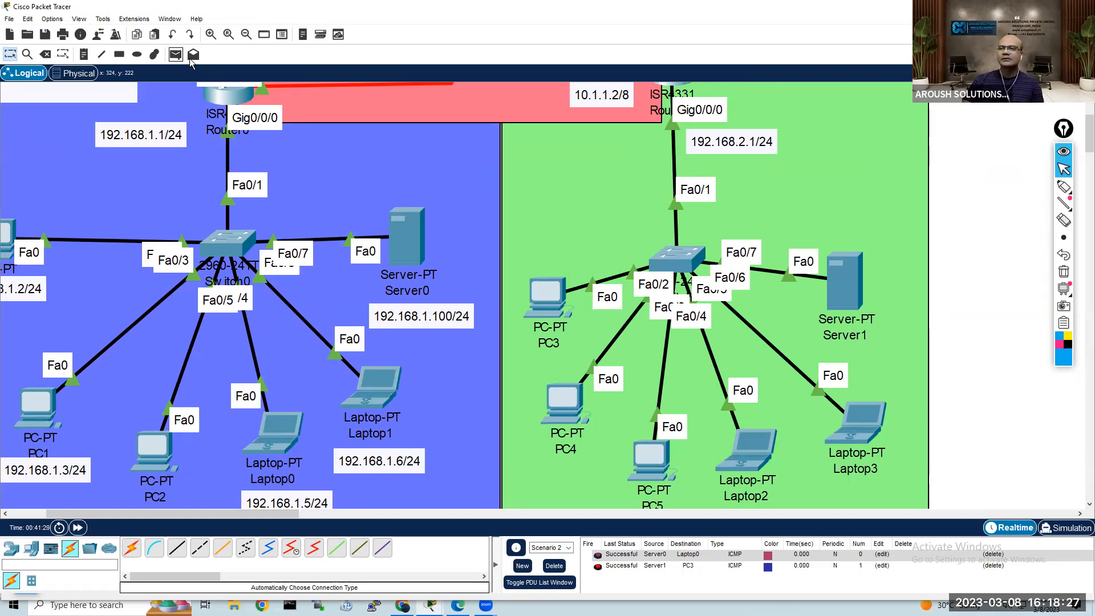
pyautogui.click(866, 422)
pyautogui.click(571, 407)
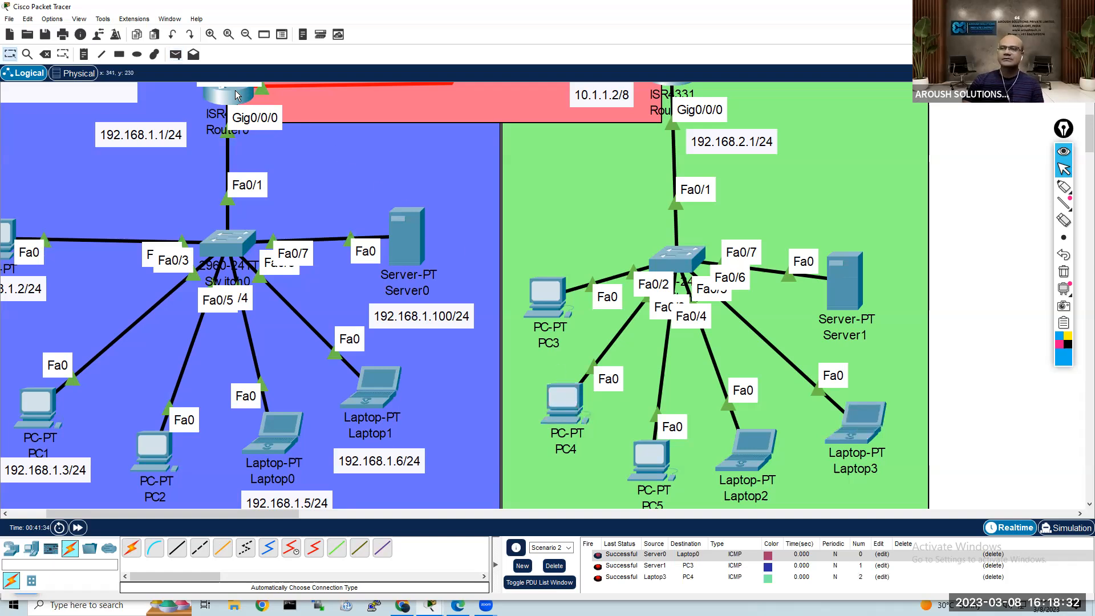
# Step: Send simple PDUs from Laptop3 to Router1 and from PC5 to Server1
pyautogui.click(177, 54)
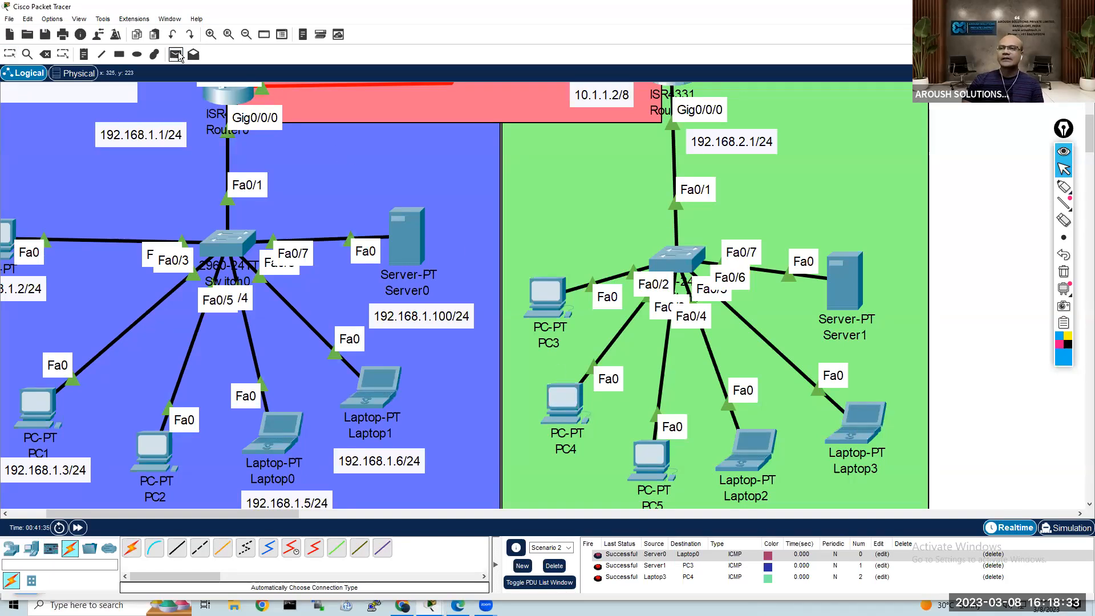
pyautogui.click(858, 430)
pyautogui.click(678, 89)
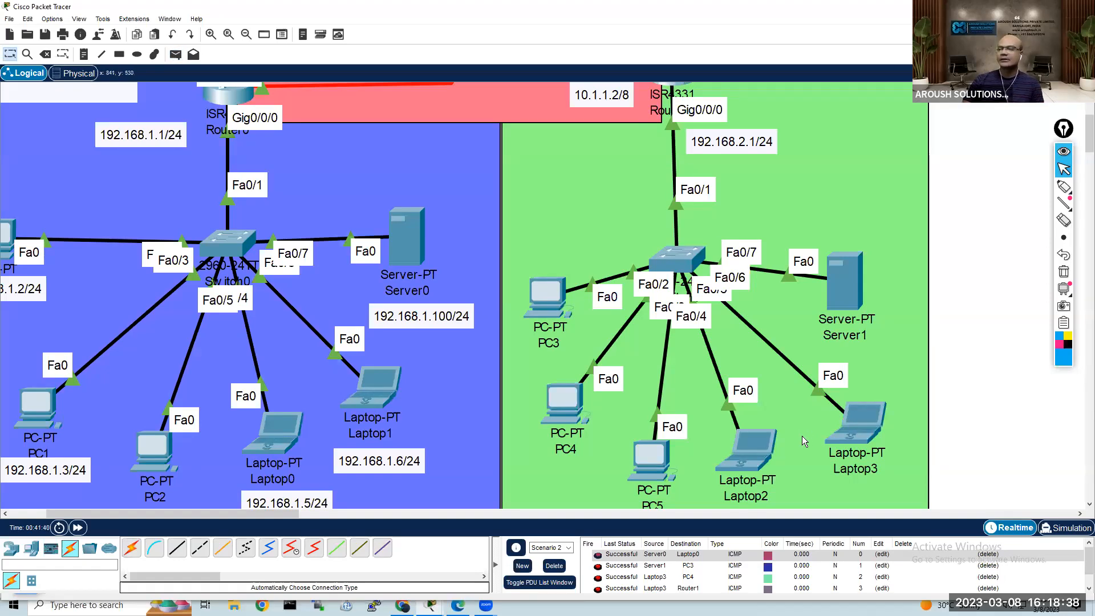
pyautogui.click(177, 56)
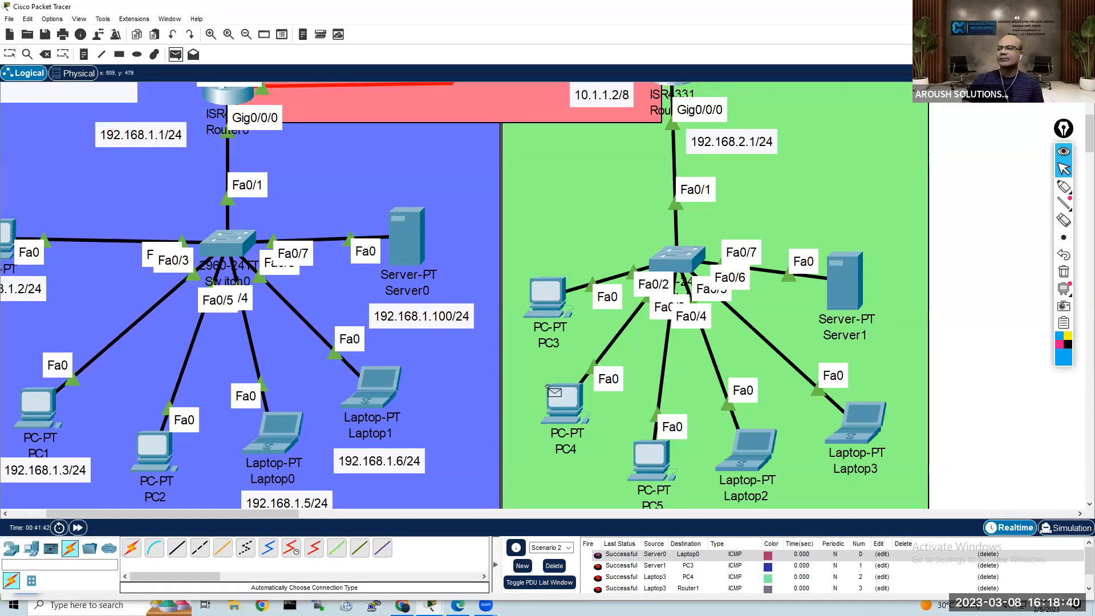
pyautogui.click(656, 460)
pyautogui.click(850, 291)
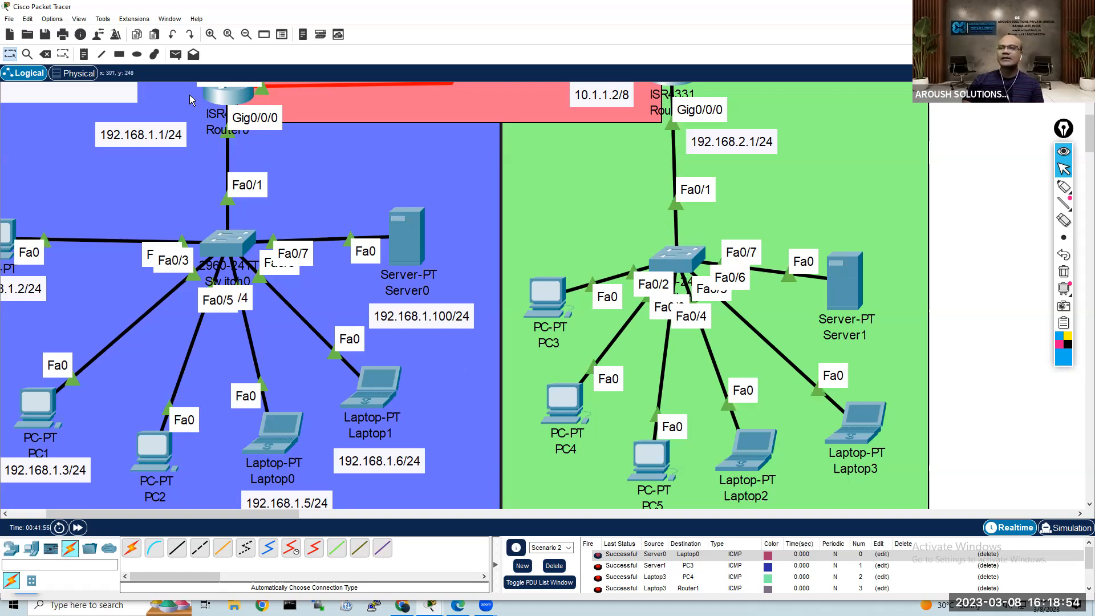
# Step: Send a simple PDU from PC4 to Laptop1 to test connectivity between the two LANs
pyautogui.click(176, 57)
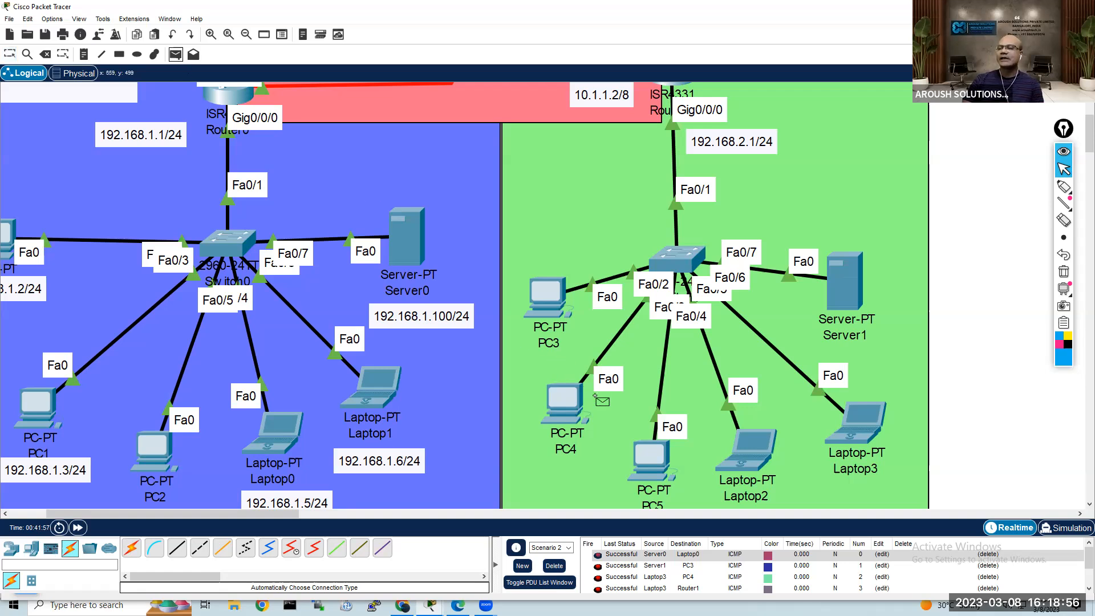
pyautogui.click(564, 402)
pyautogui.click(390, 387)
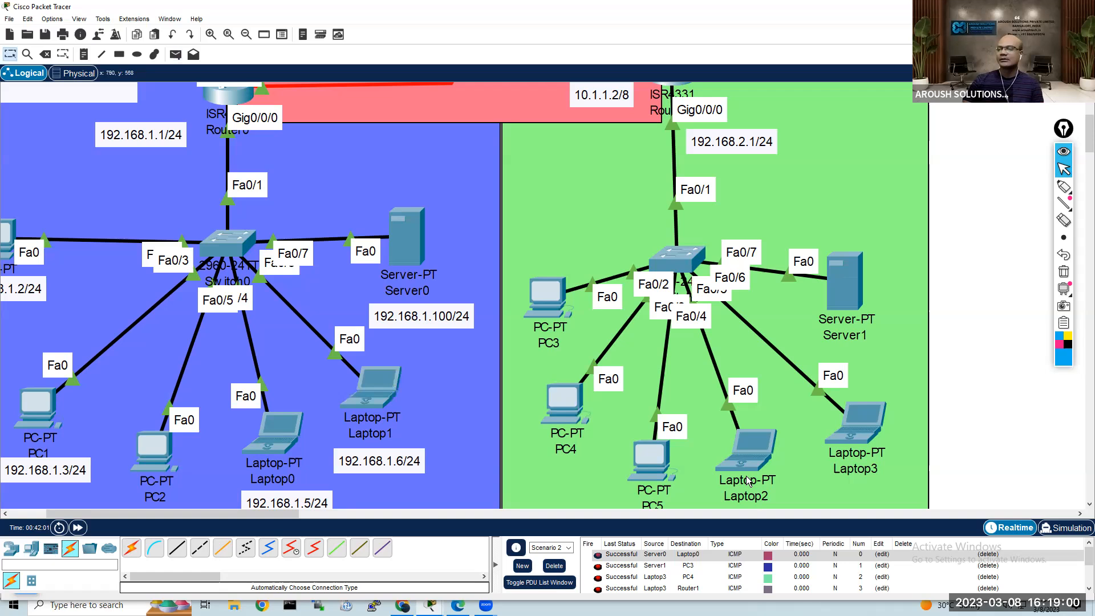
pyautogui.scroll(-3, 674, 448)
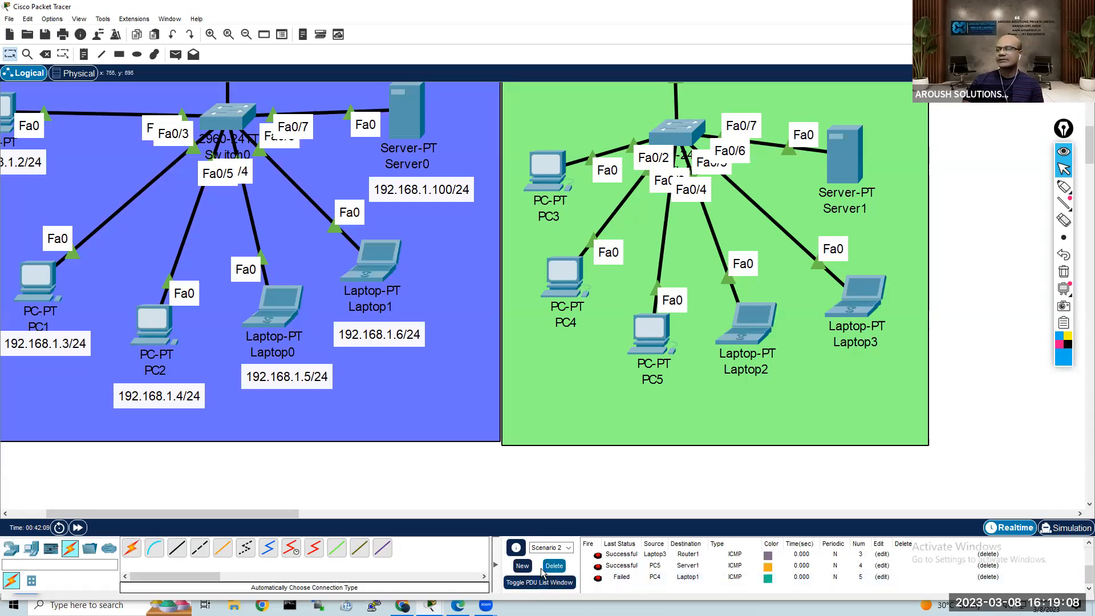
# Step: Create a new PDU scenario and send a simple PDU from PC5 to Laptop0
pyautogui.click(523, 566)
pyautogui.scroll(2, 615, 486)
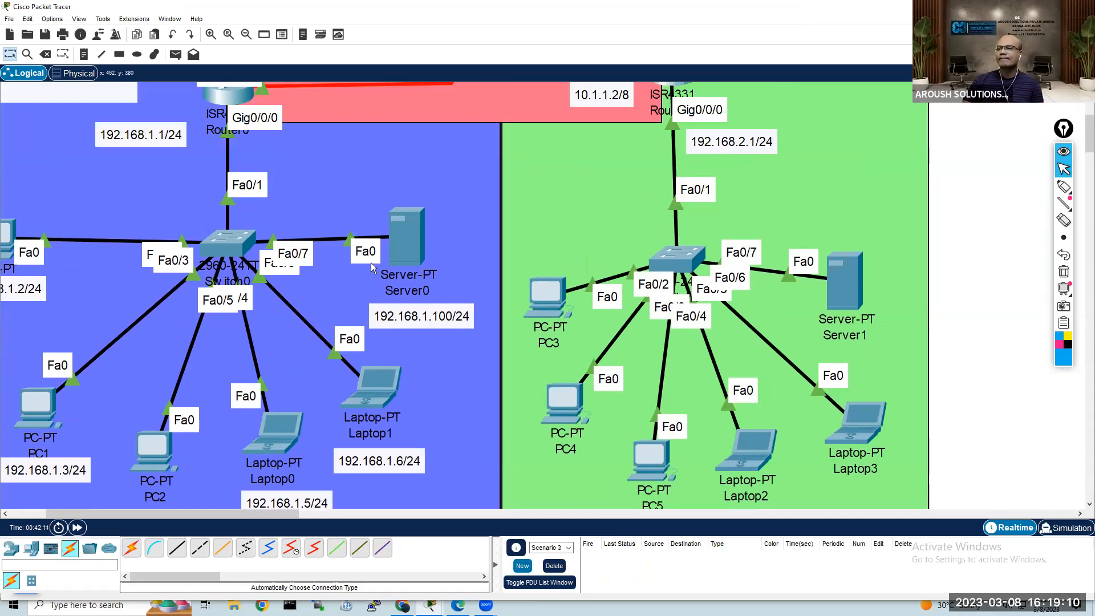
pyautogui.click(176, 54)
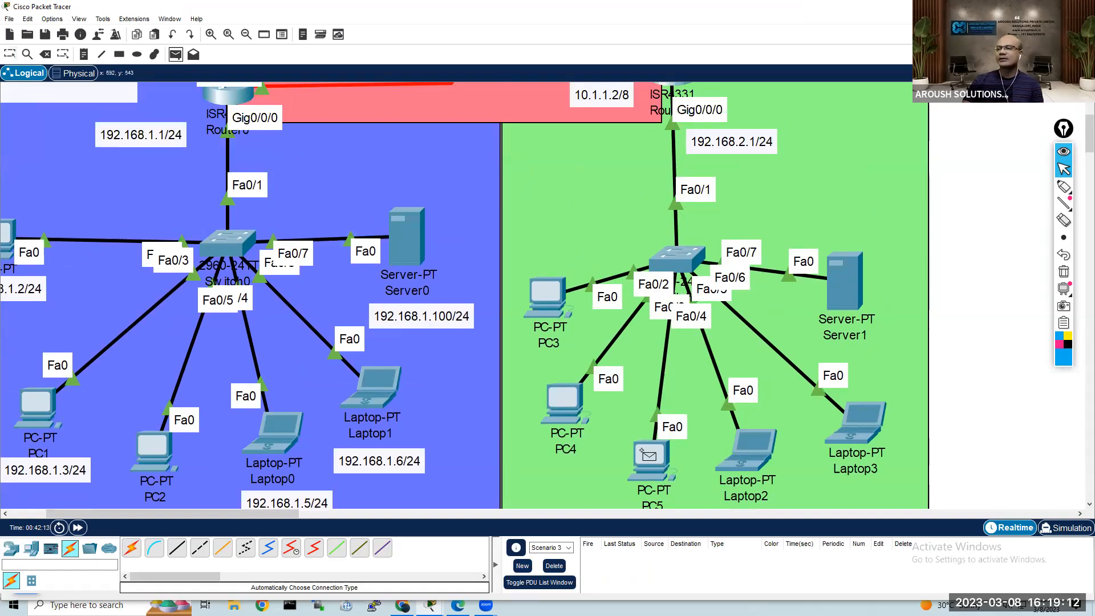
pyautogui.click(641, 450)
pyautogui.click(286, 427)
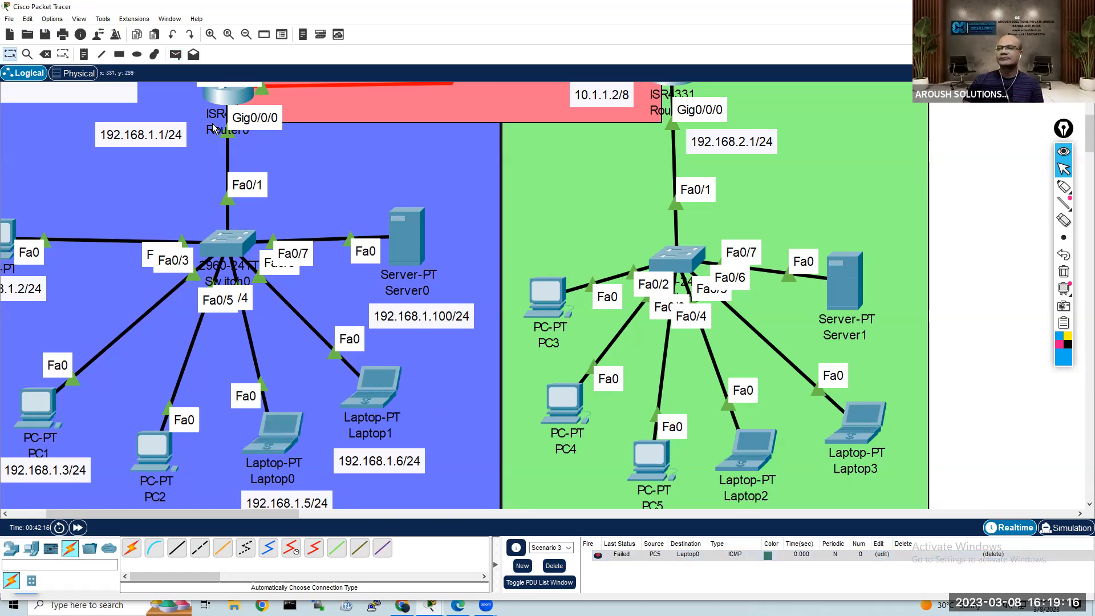
# Step: Send simple PDUs from Server1 to Server0 and from PC3 to PC1 across the two LANs
pyautogui.click(175, 55)
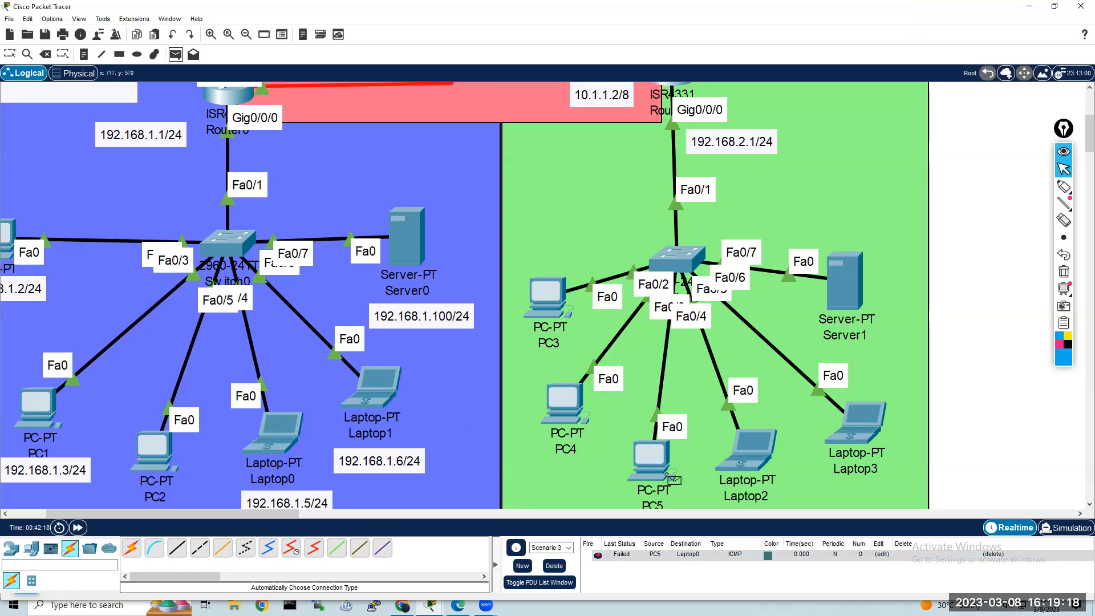
pyautogui.click(845, 292)
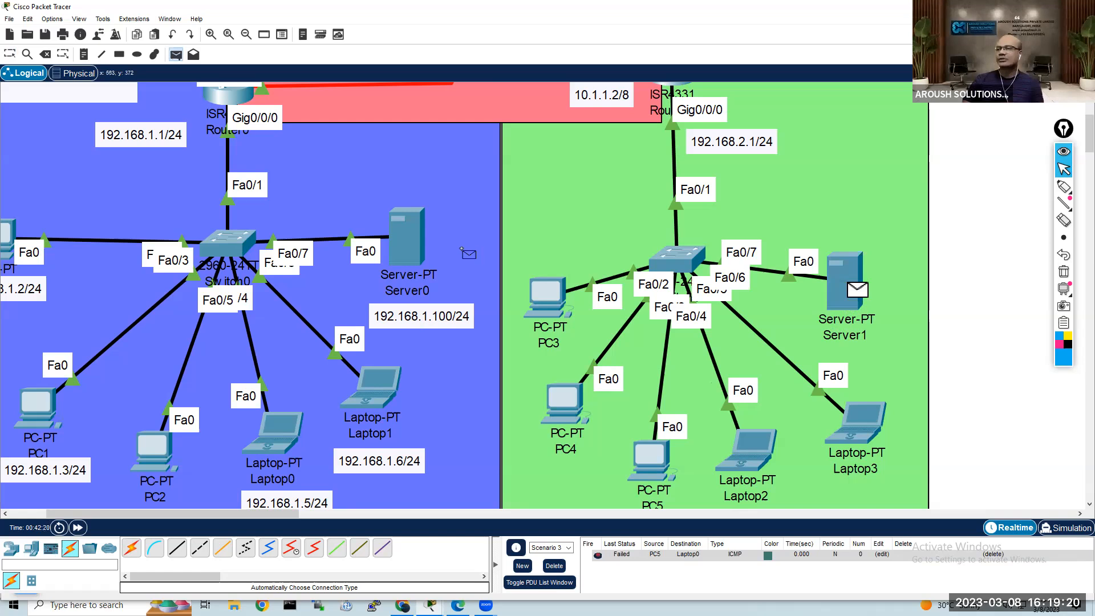
pyautogui.click(420, 245)
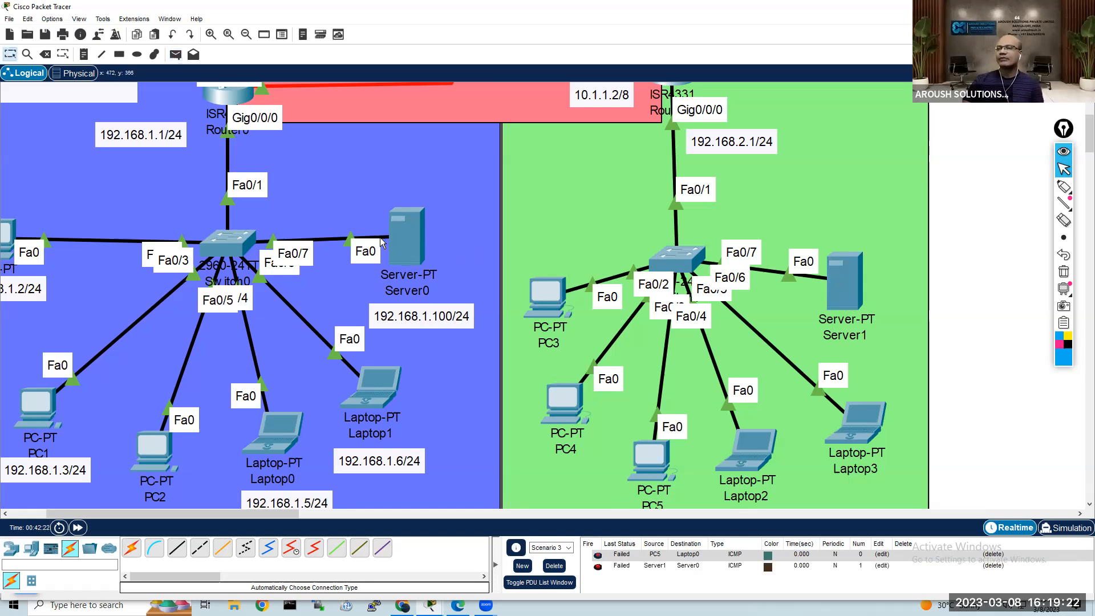
pyautogui.click(175, 54)
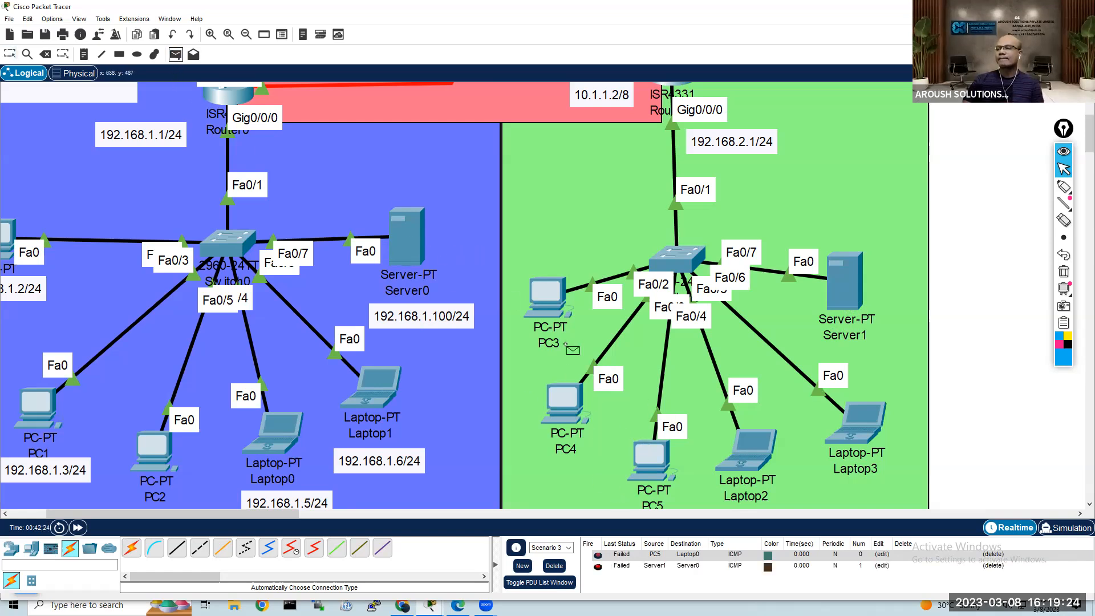
pyautogui.click(552, 291)
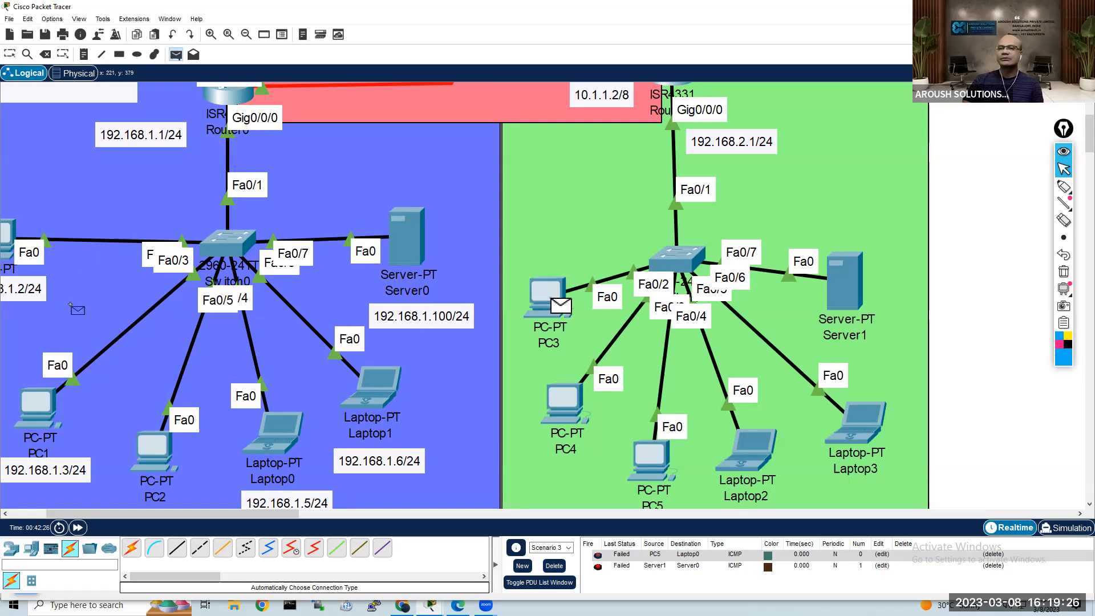
pyautogui.click(48, 400)
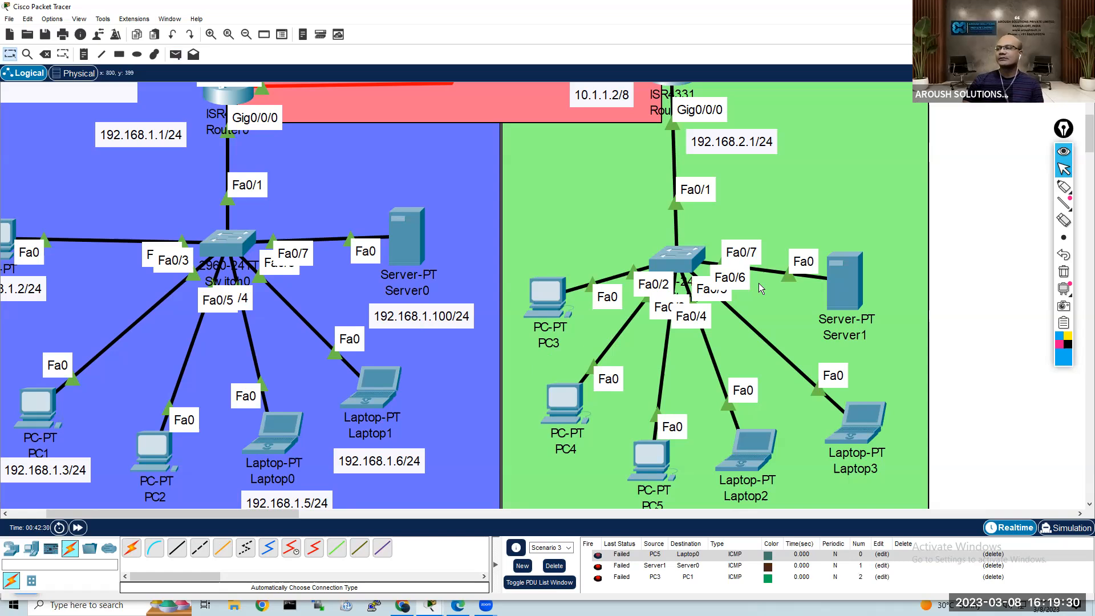
# Step: Send a simple PDU from Router1 to Router0 over the serial link
pyautogui.scroll(3, 450, 115)
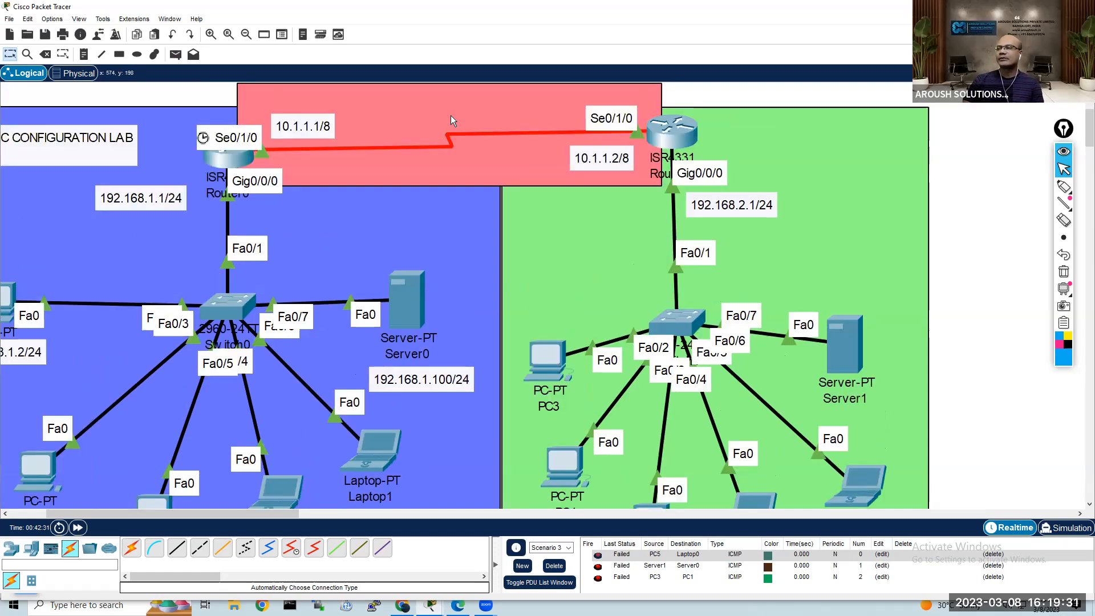
pyautogui.click(176, 54)
pyautogui.click(672, 137)
pyautogui.click(231, 151)
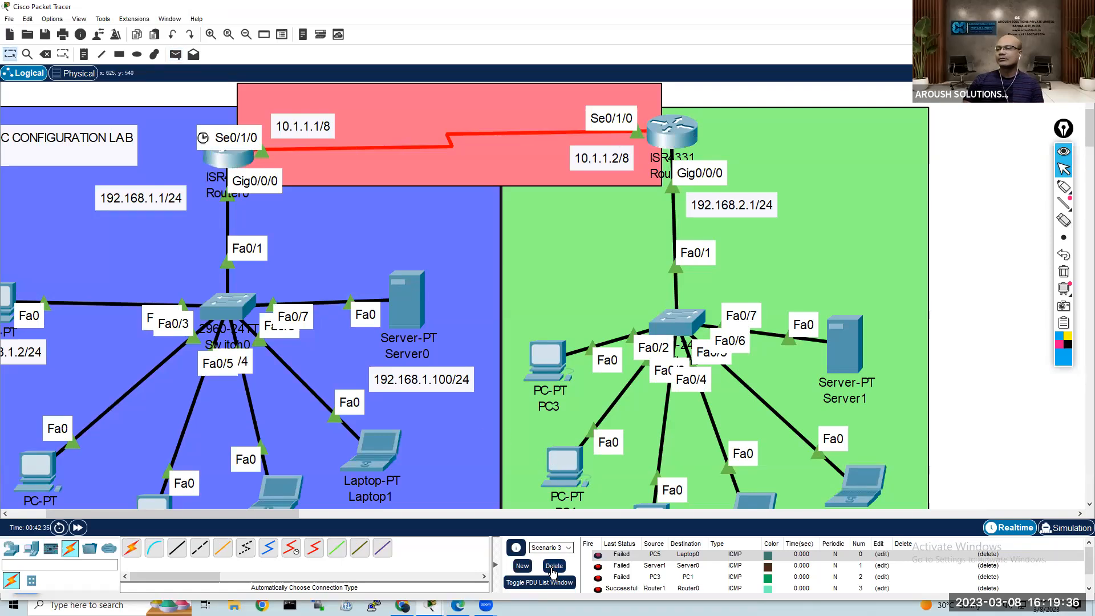
# Step: Create a new PDU scenario and repeat the simple PDU test from Router1 to Router0
pyautogui.click(523, 566)
pyautogui.click(178, 57)
pyautogui.click(672, 136)
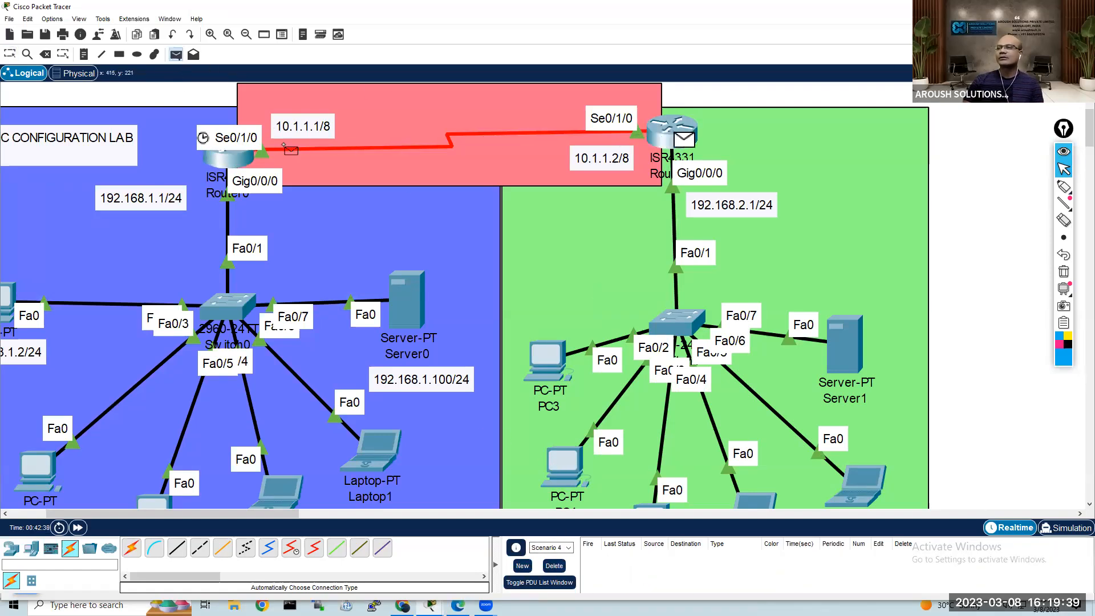
pyautogui.click(234, 156)
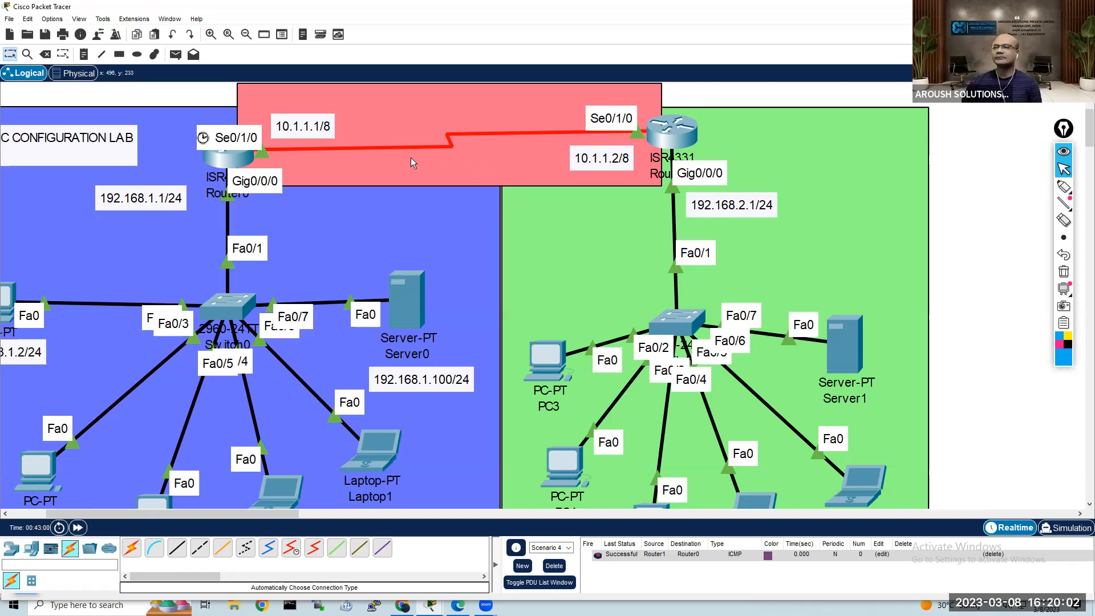
# Step: Send simple PDUs from Router1 to Server0 and from Router0 to Server1
pyautogui.click(176, 54)
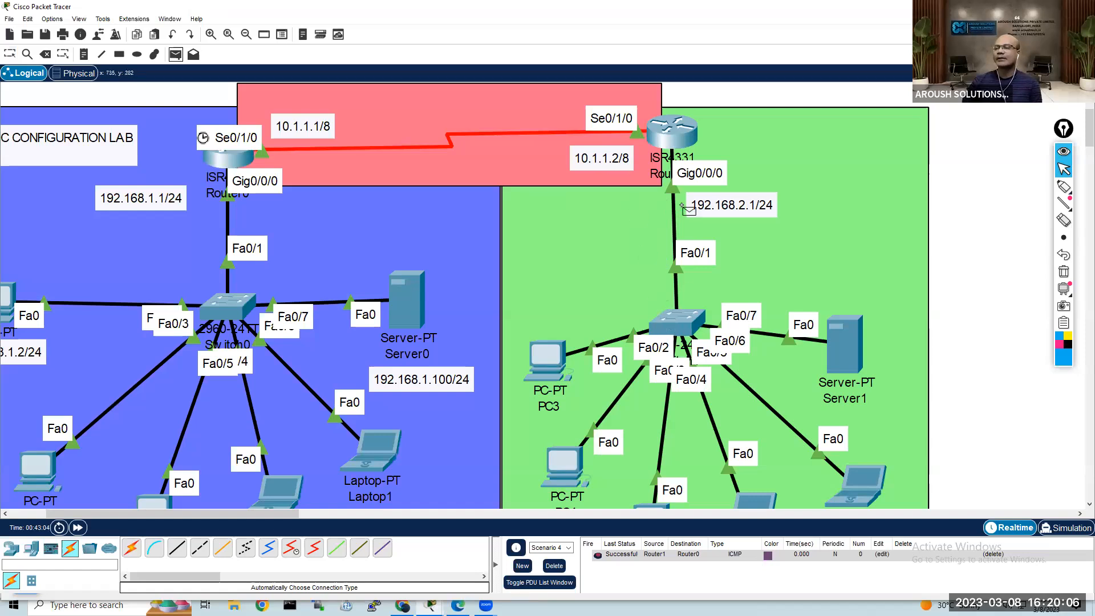
pyautogui.click(673, 136)
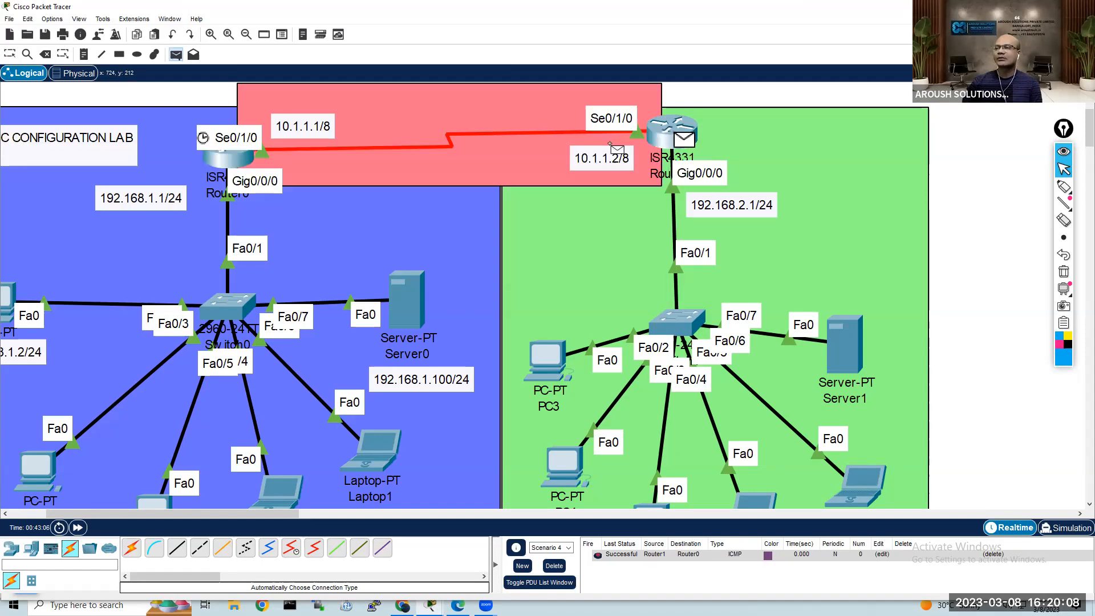
pyautogui.click(406, 305)
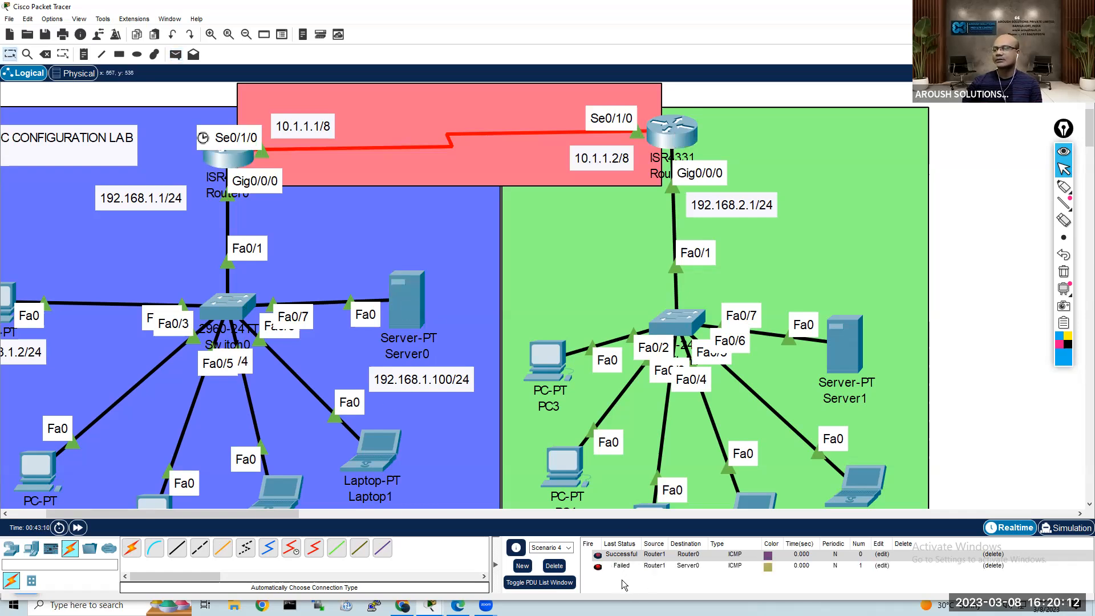
pyautogui.click(175, 54)
pyautogui.click(239, 162)
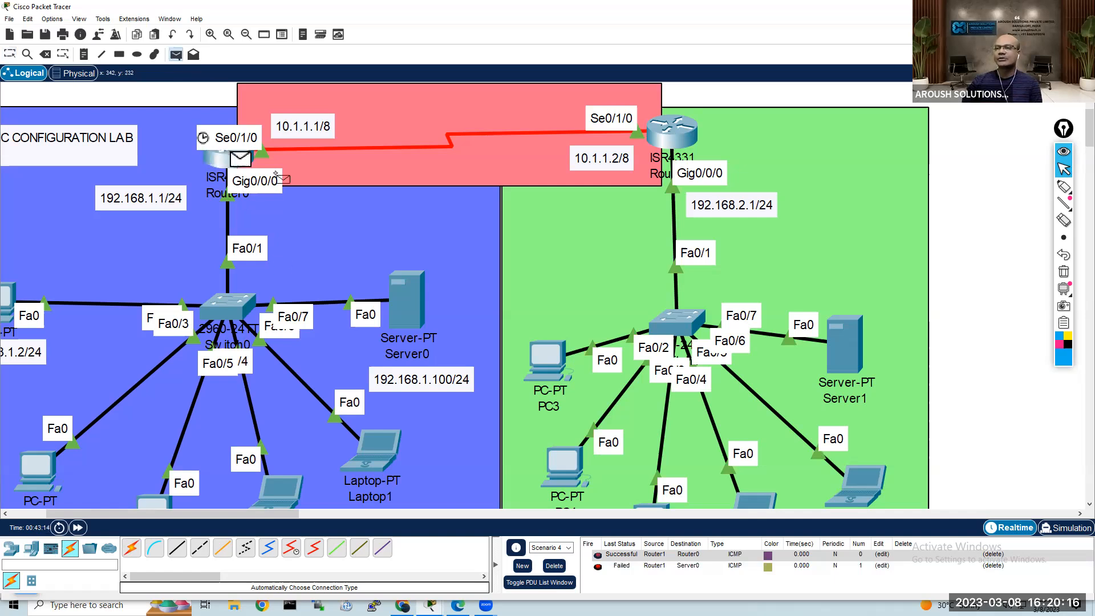
pyautogui.click(837, 348)
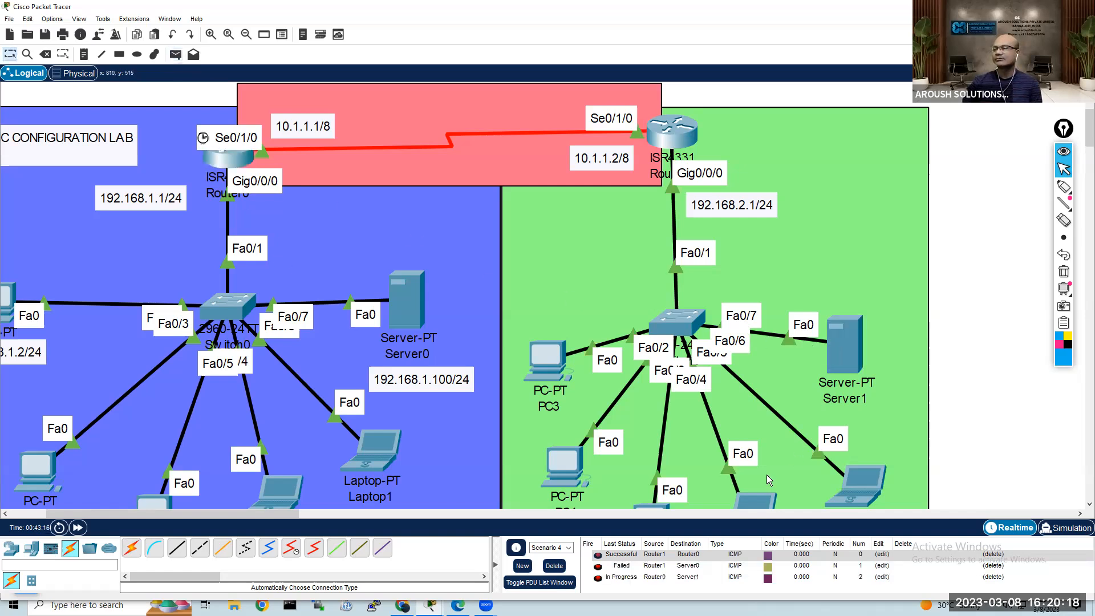
# Step: Create a new PDU scenario and send a simple PDU from Laptop3 to Laptop1
pyautogui.click(522, 566)
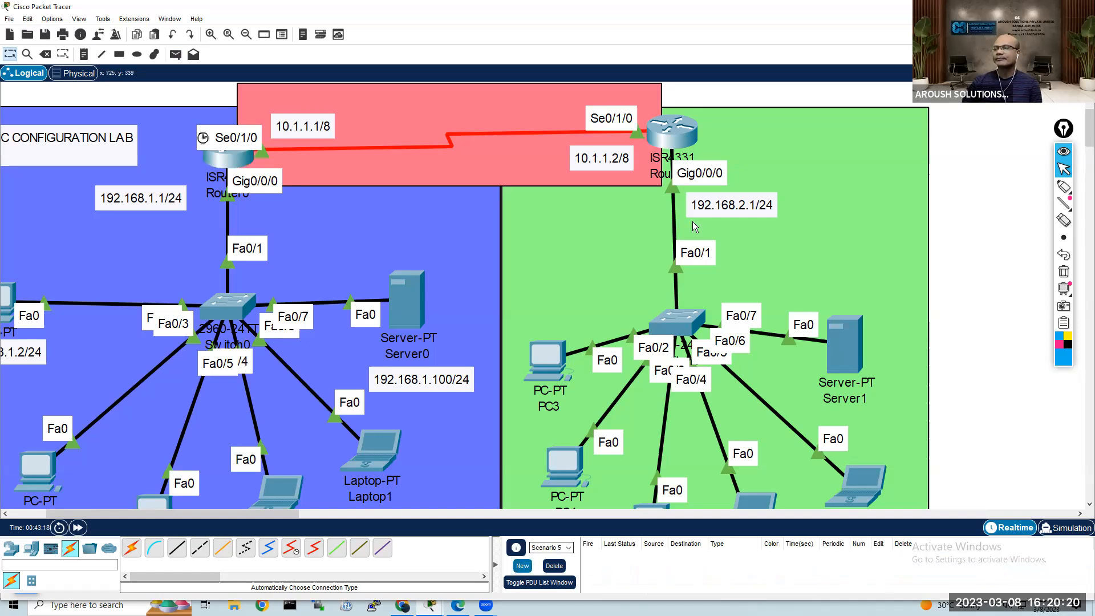
pyautogui.click(177, 56)
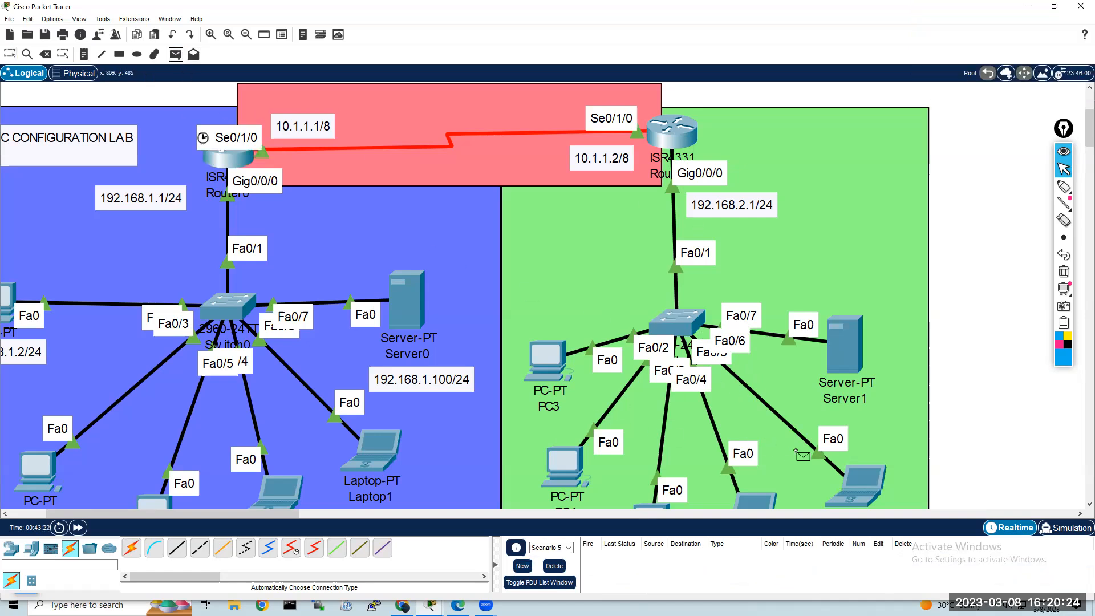
pyautogui.click(862, 486)
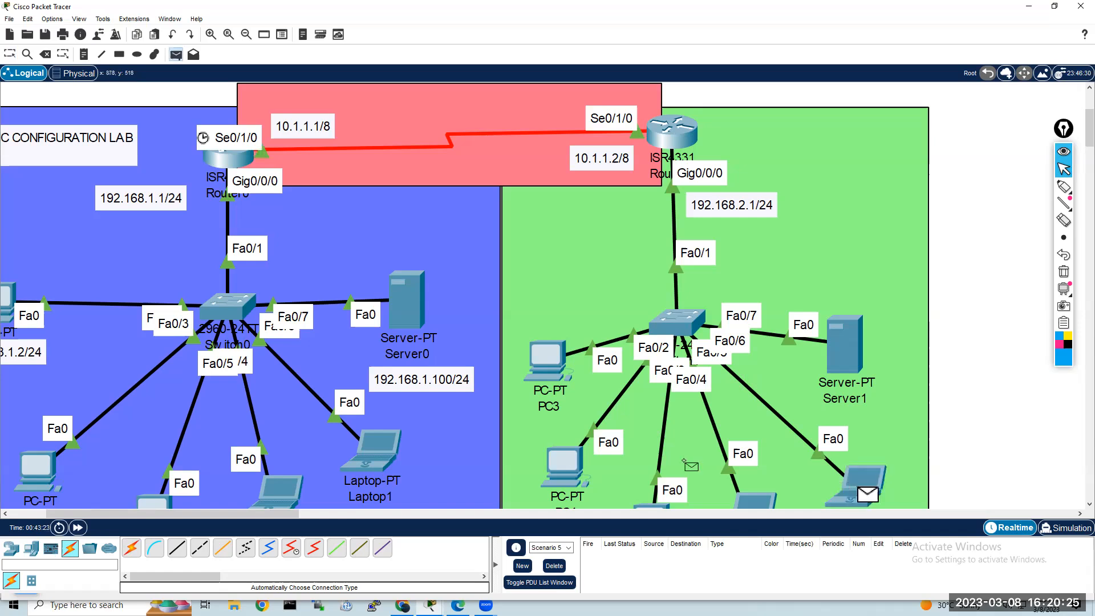
pyautogui.click(375, 451)
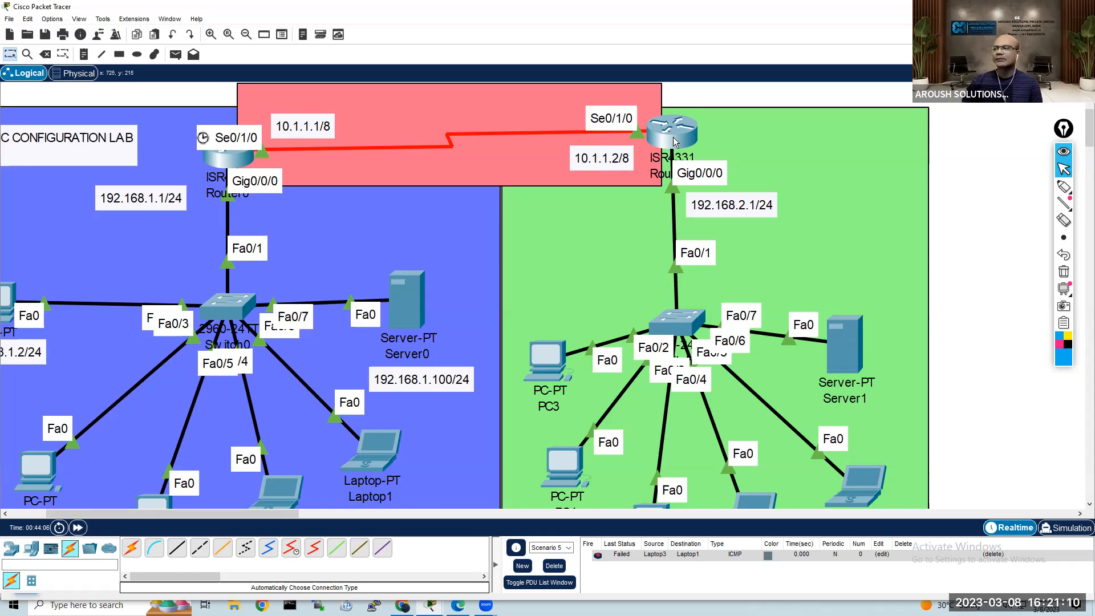
pyautogui.moveTo(674, 141)
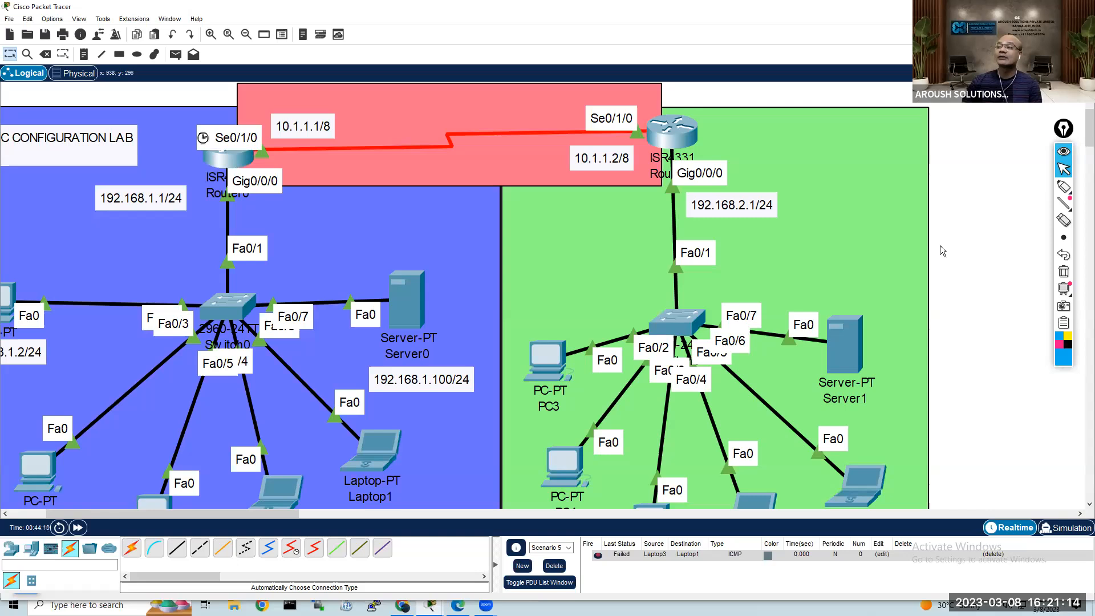
# Step: Display the running configuration in Router1's command line with show running-config and page through it to the end
pyautogui.click(674, 142)
pyautogui.moveTo(213, 60); pyautogui.dragTo(271, 47)
pyautogui.press('Return')
pyautogui.press('Return')
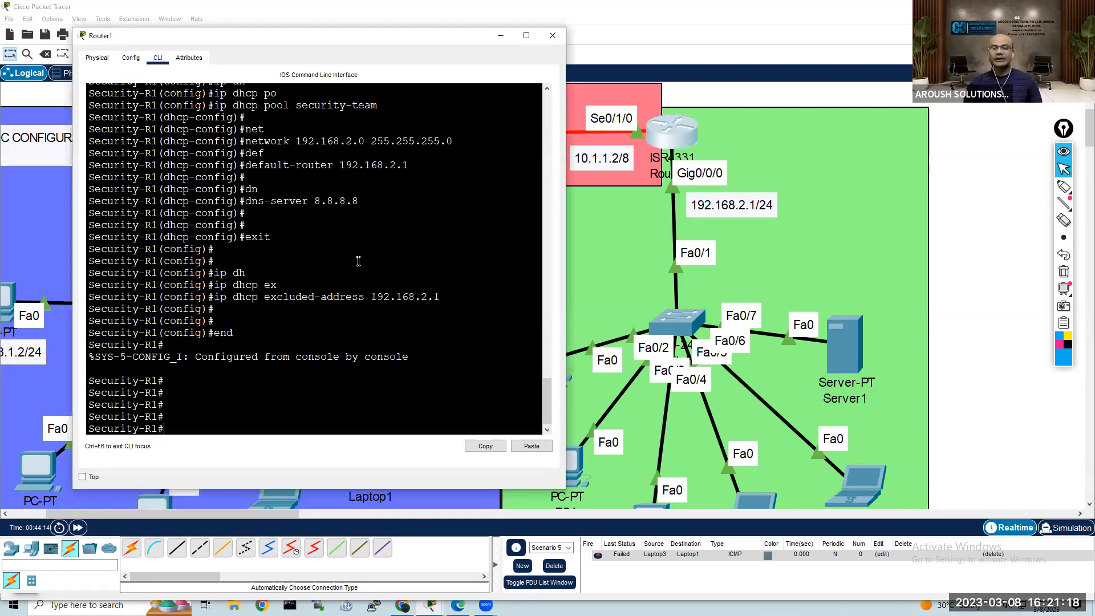
pyautogui.press('Return')
pyautogui.press('Return')
pyautogui.press('Return')
pyautogui.press('Return')
pyautogui.press('Return')
pyautogui.write('show')
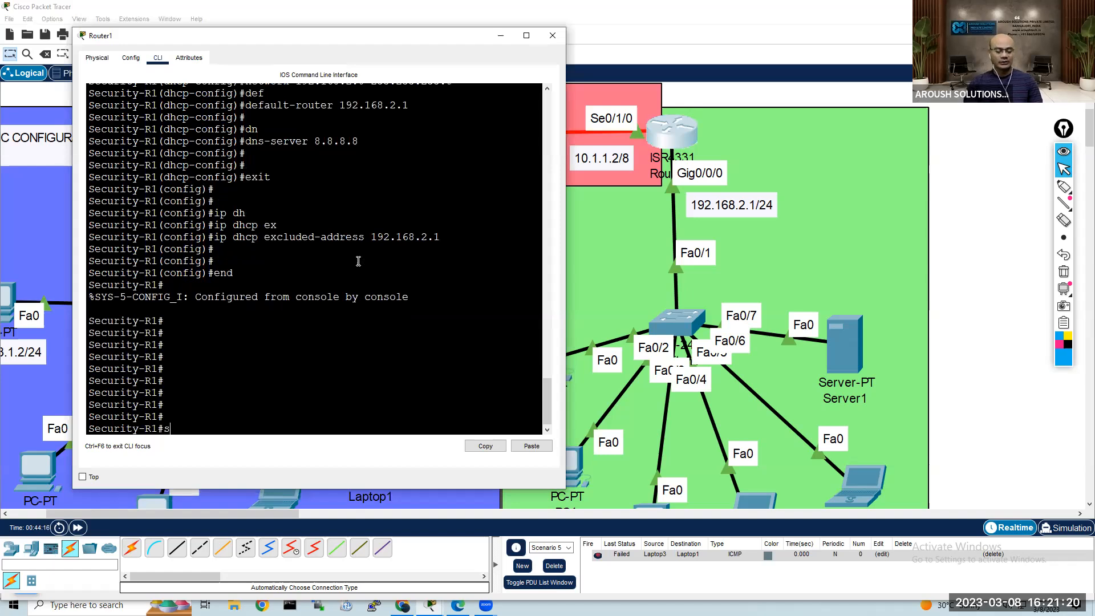
pyautogui.press('Tab')
pyautogui.write('ru')
pyautogui.press('Tab')
pyautogui.press('Return')
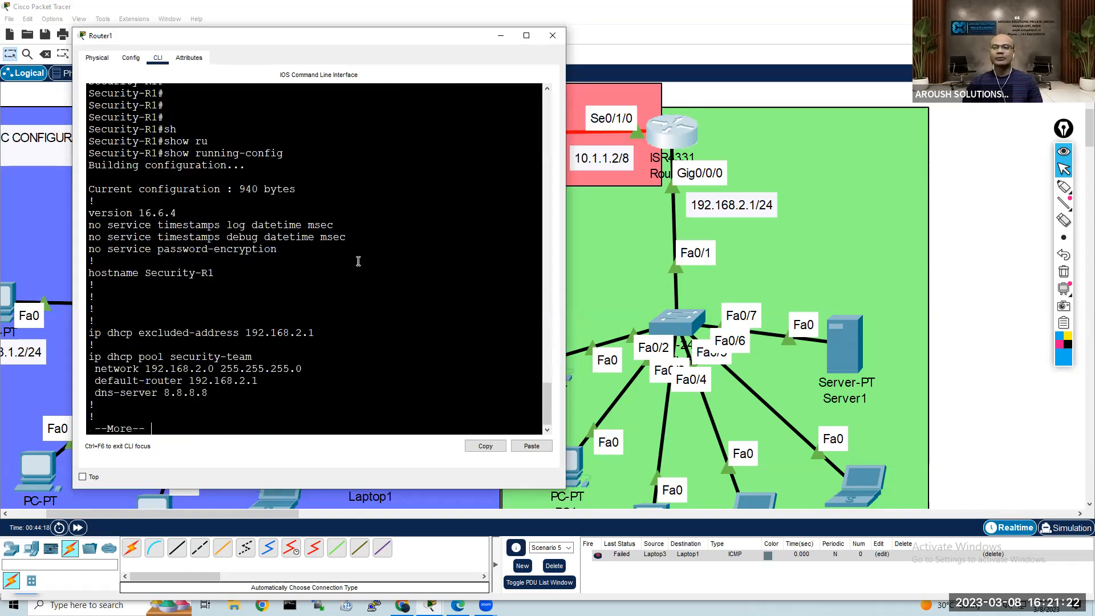
pyautogui.press('space')
pyautogui.press('space')
# Step: Run show ip int brief on Router1, widen the console window and highlight the interface table
pyautogui.write('show ip int br')
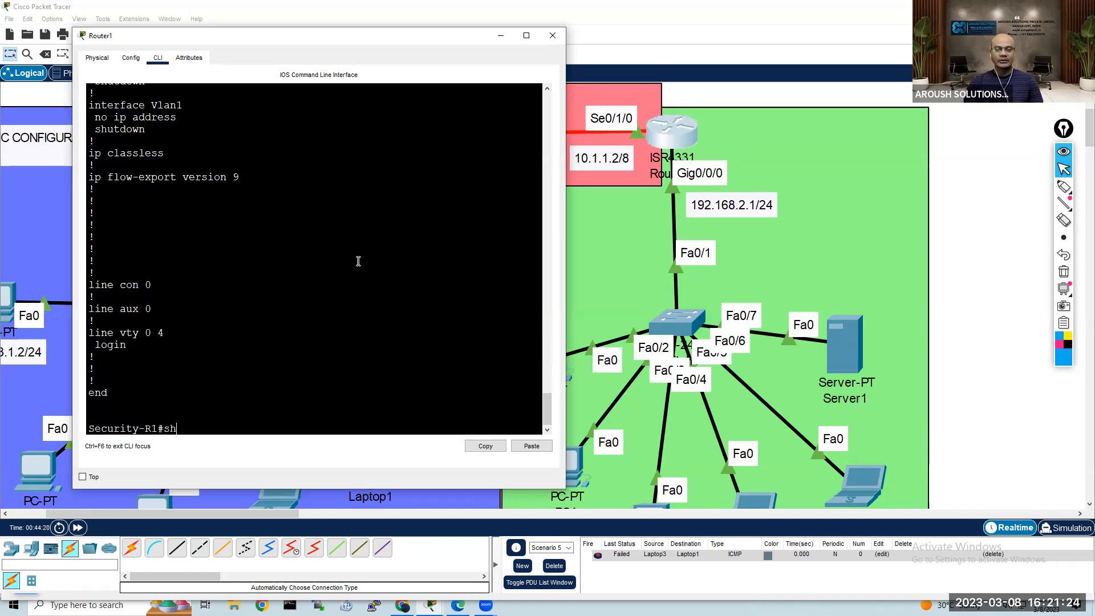
pyautogui.press('Tab')
pyautogui.write('ip int brief')
pyautogui.press('Tab')
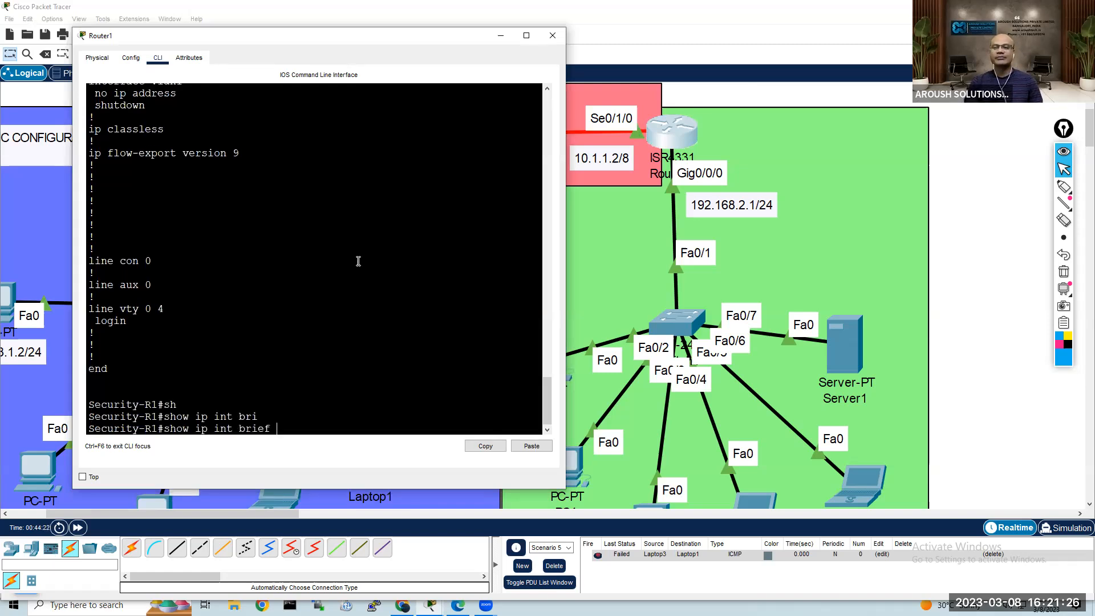
pyautogui.press('Return')
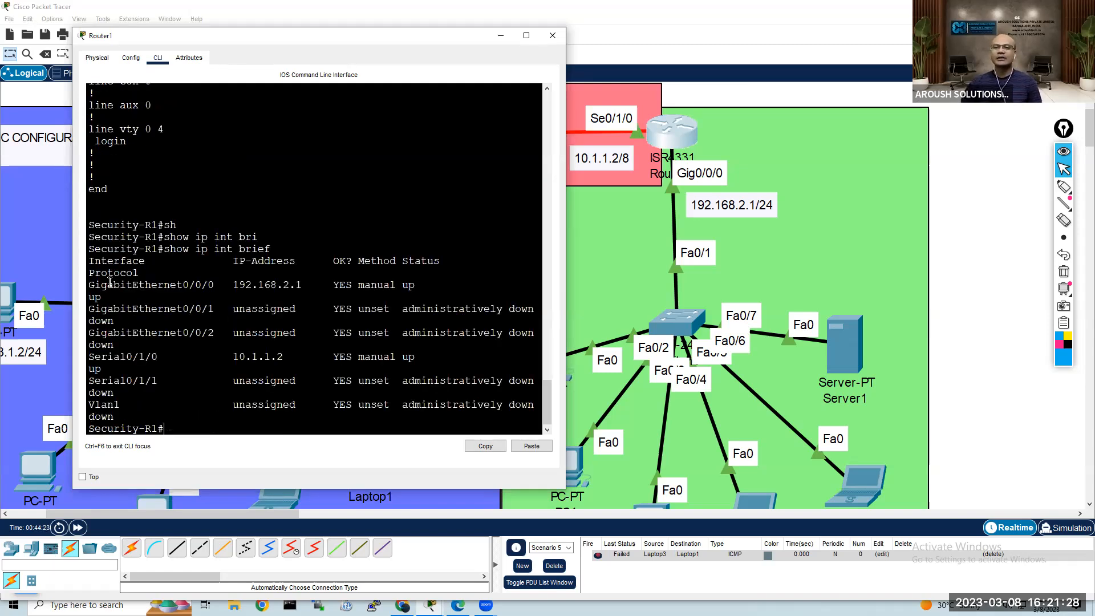
pyautogui.moveTo(139, 308); pyautogui.dragTo(667, 377)
pyautogui.moveTo(578, 415); pyautogui.dragTo(220, 346)
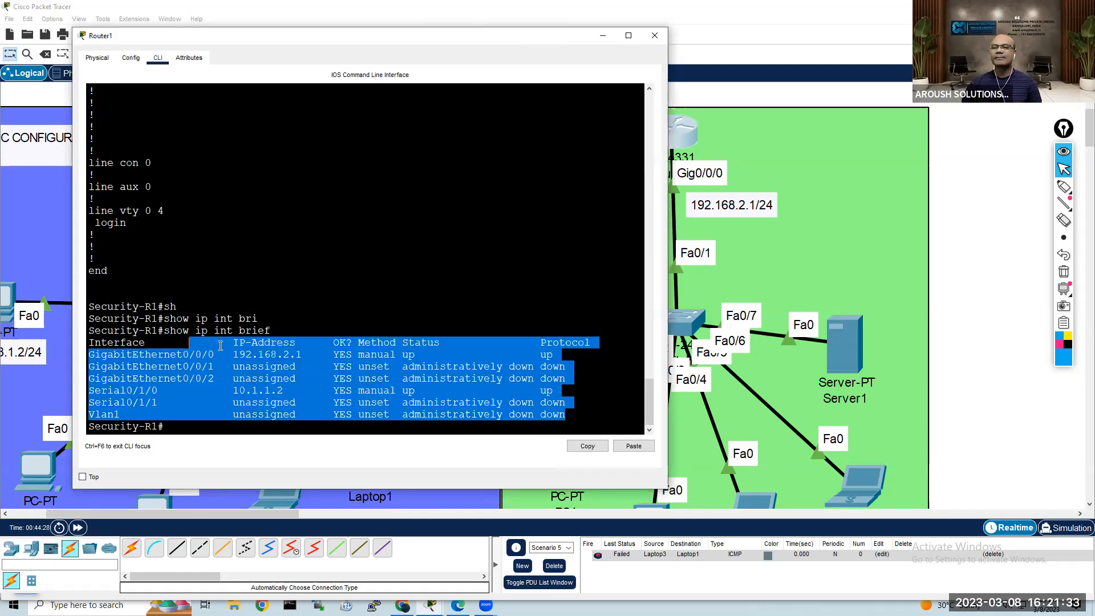
pyautogui.click(943, 192)
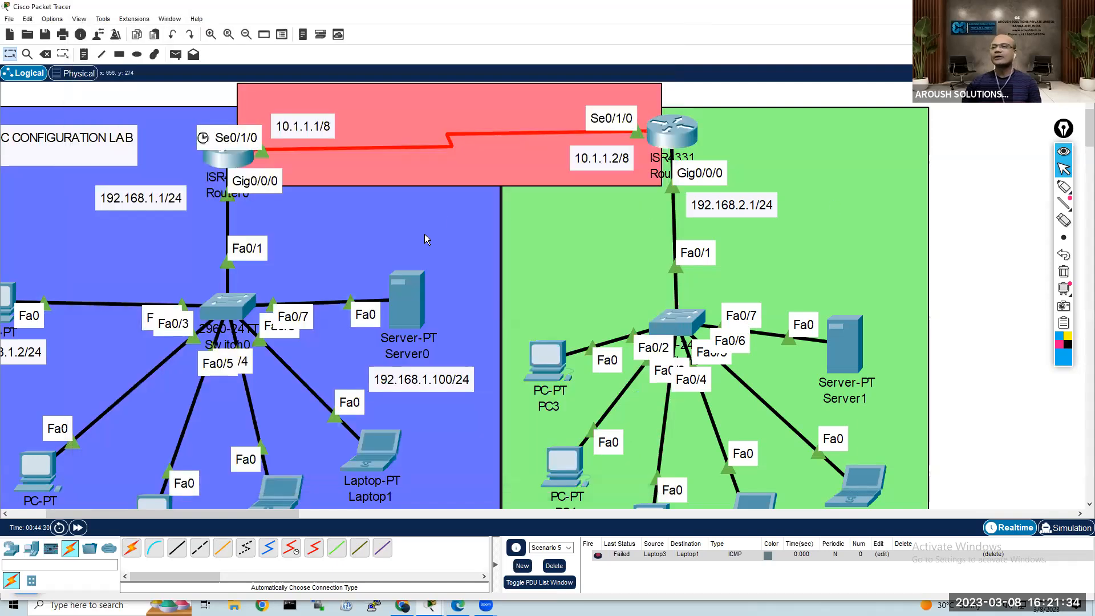
# Step: Add a laptop to the green LAN area, across from Router1
pyautogui.click(32, 549)
pyautogui.click(154, 548)
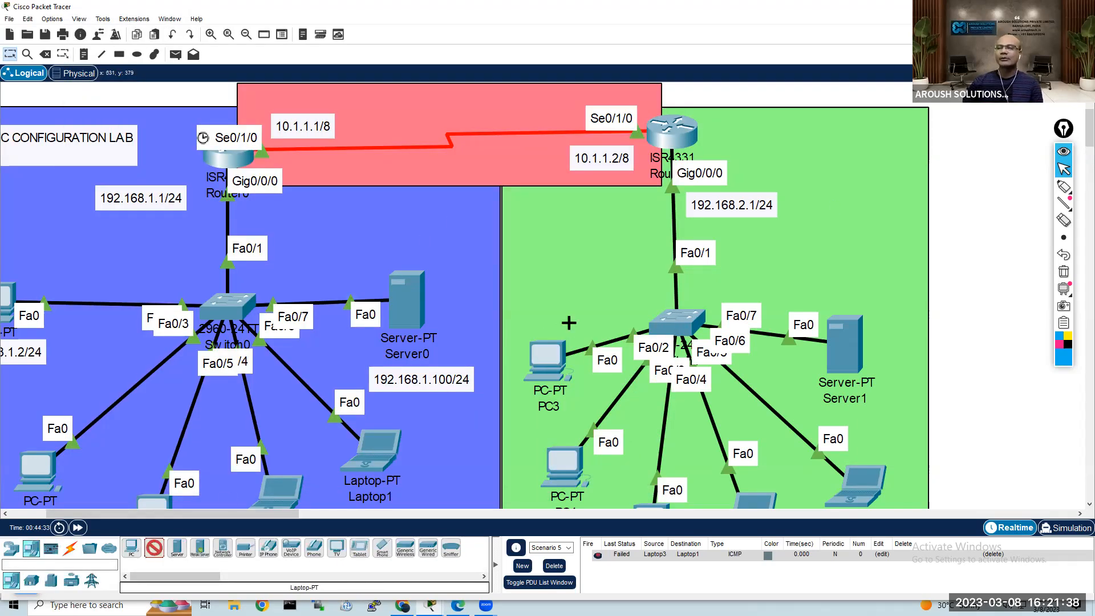
pyautogui.click(864, 160)
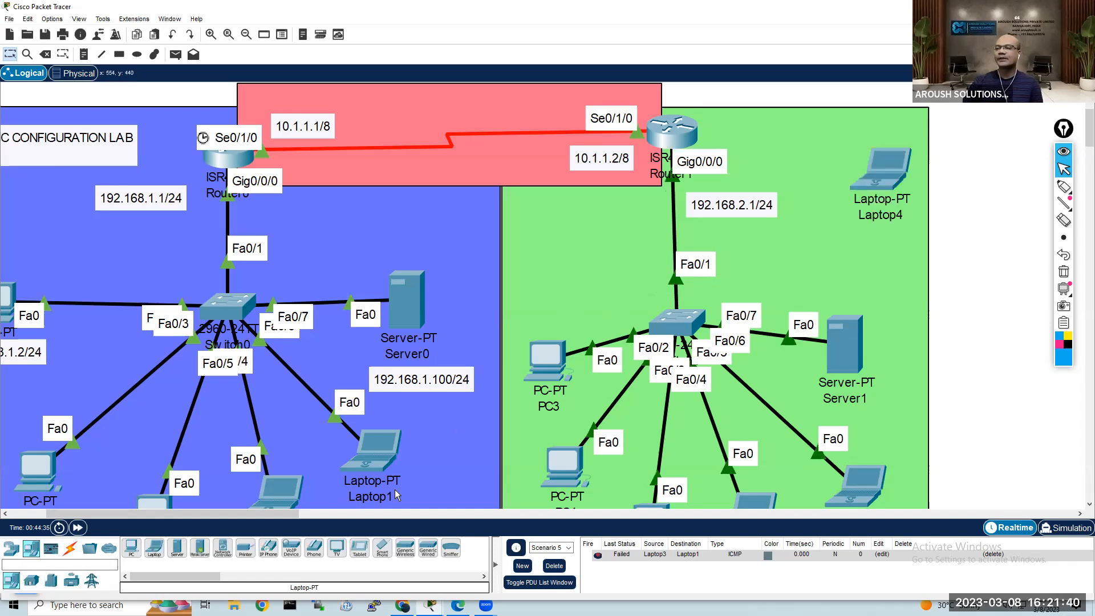
# Step: Connect a console cable from Router1's Console port to Laptop4's RS 232 port
pyautogui.click(71, 550)
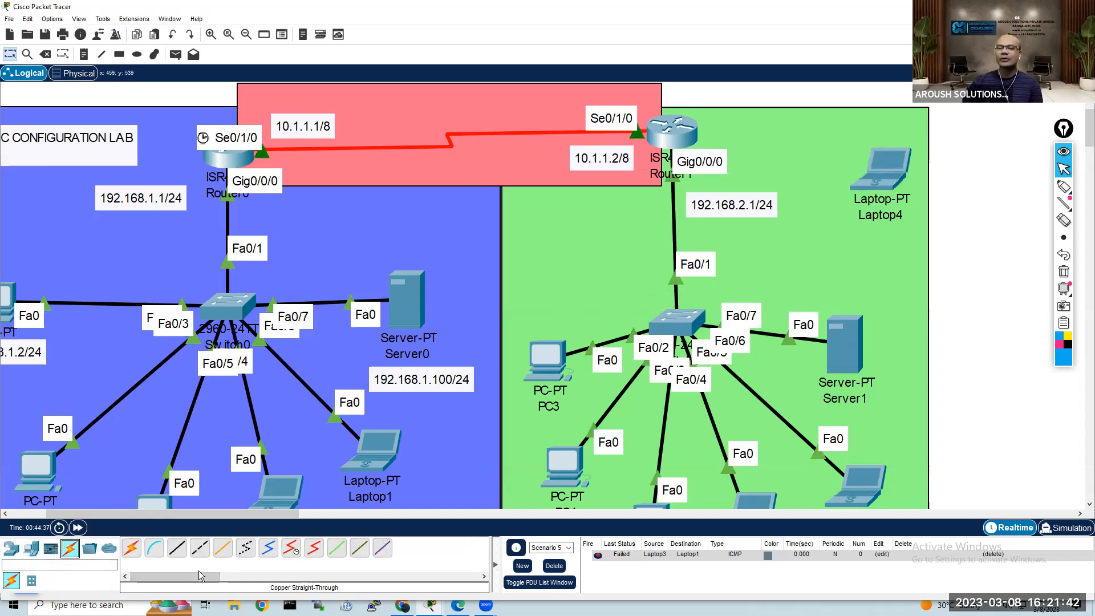
pyautogui.click(154, 548)
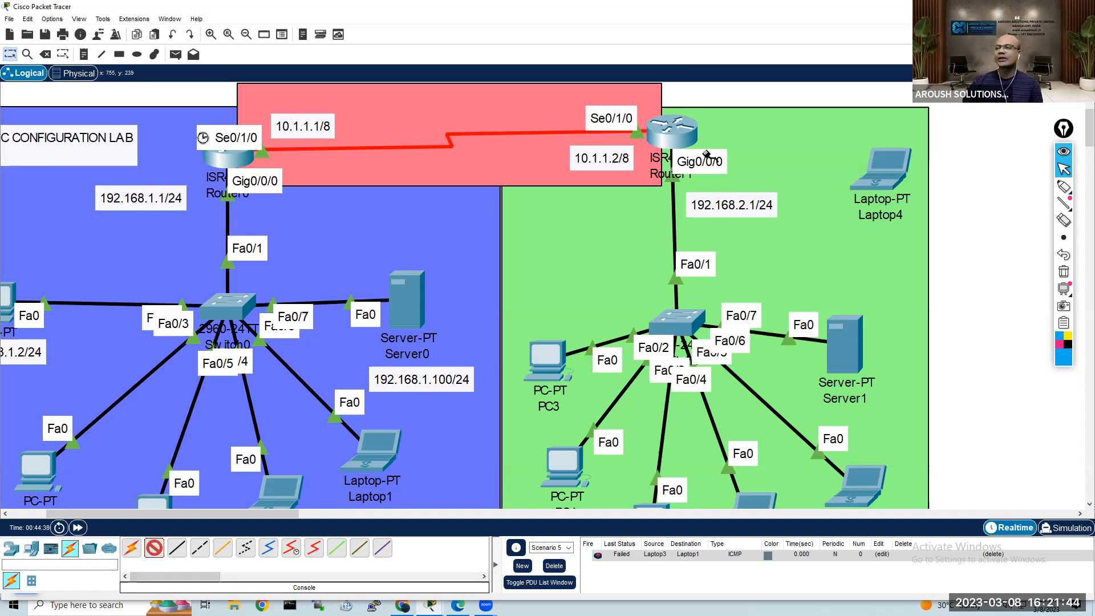
pyautogui.click(691, 134)
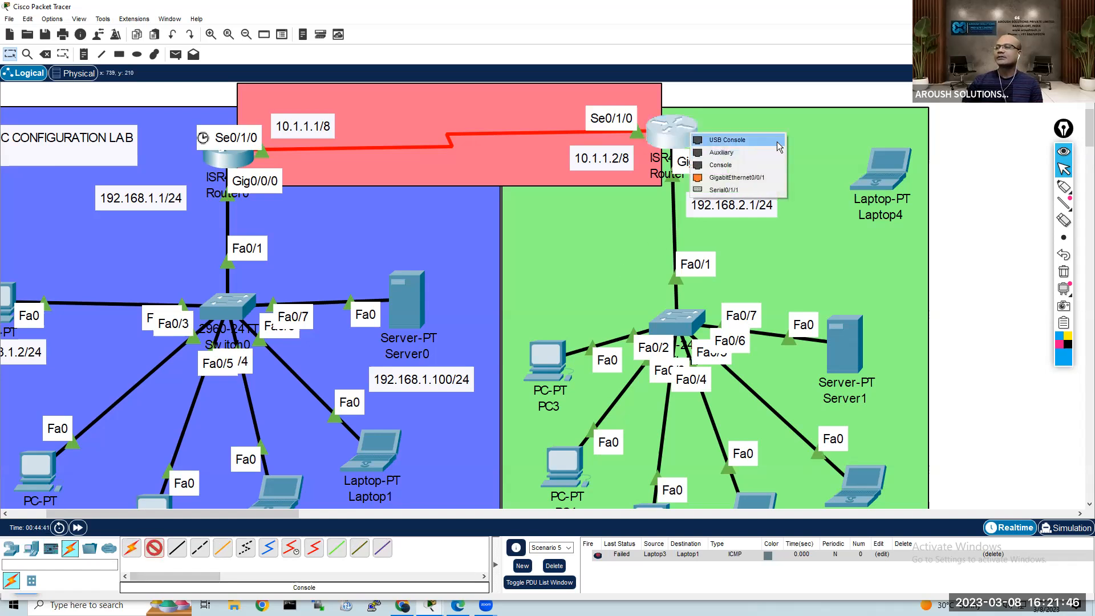
pyautogui.click(742, 178)
pyautogui.click(891, 175)
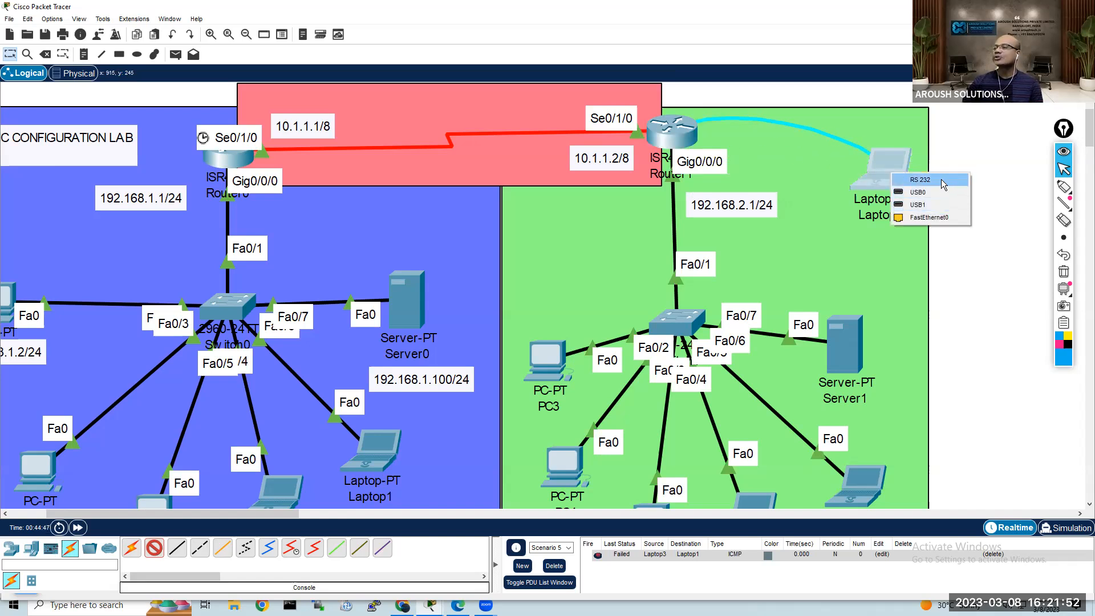
pyautogui.click(930, 218)
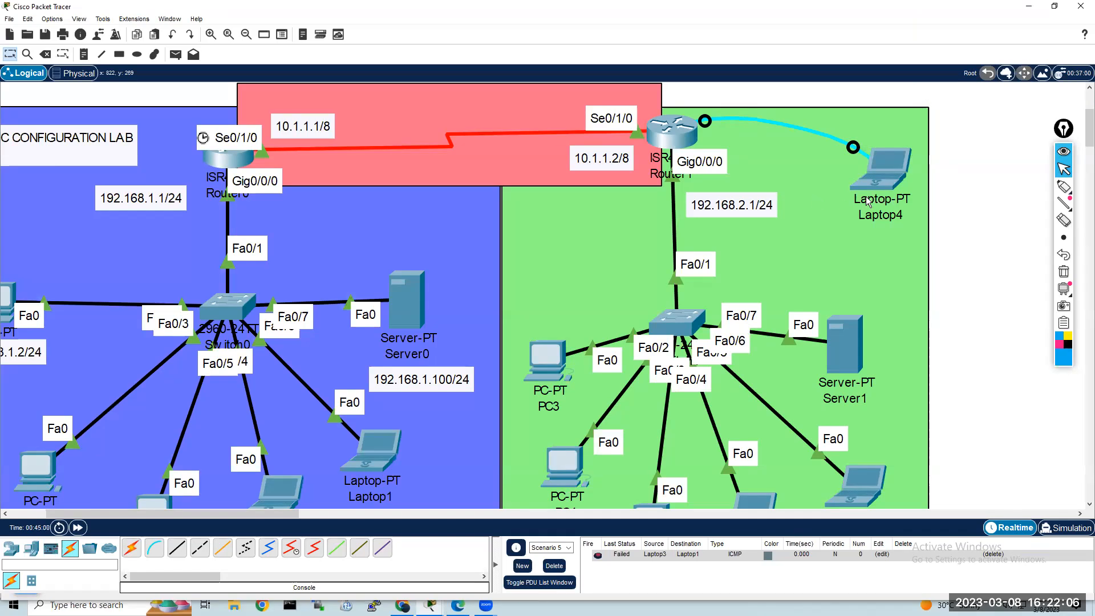
# Step: Start a terminal session on Laptop4 with the default port settings and enter the end command at the Security-R1 prompt
pyautogui.click(889, 173)
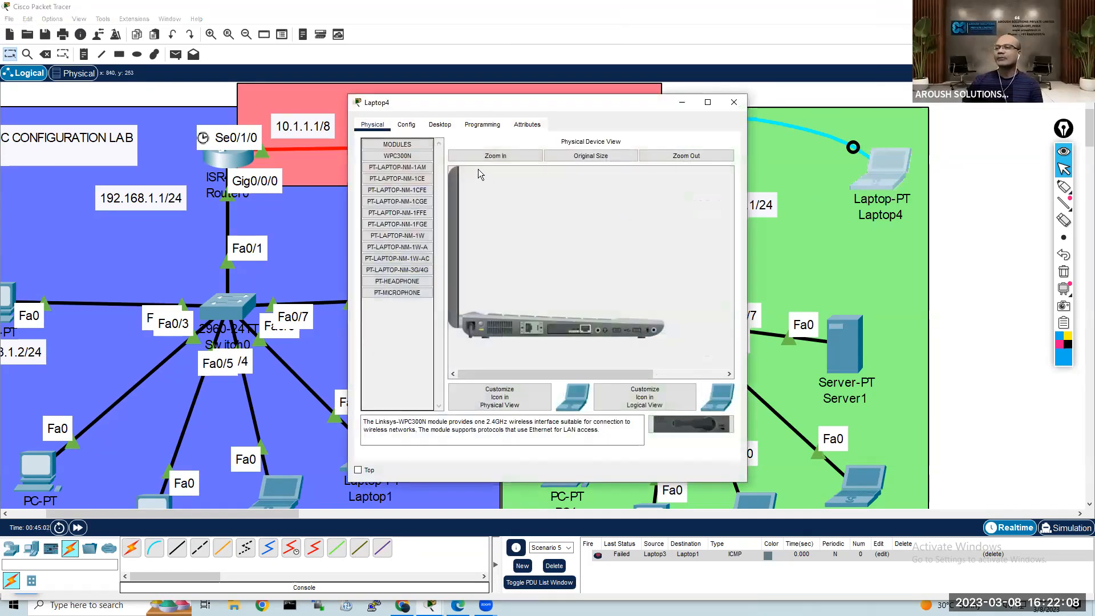
pyautogui.click(440, 126)
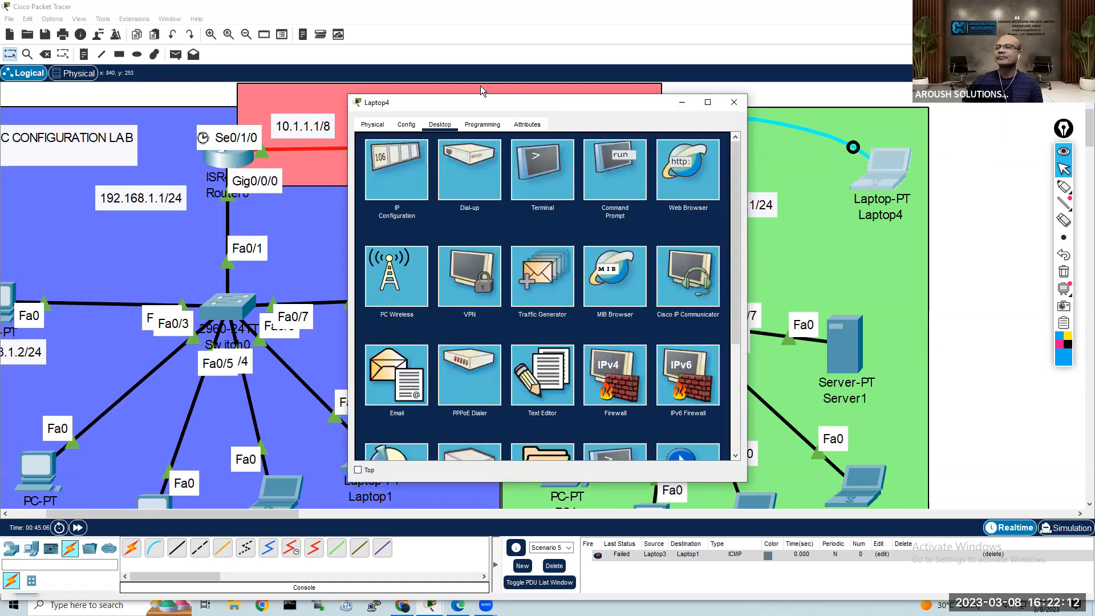
pyautogui.moveTo(480, 102); pyautogui.dragTo(443, 73)
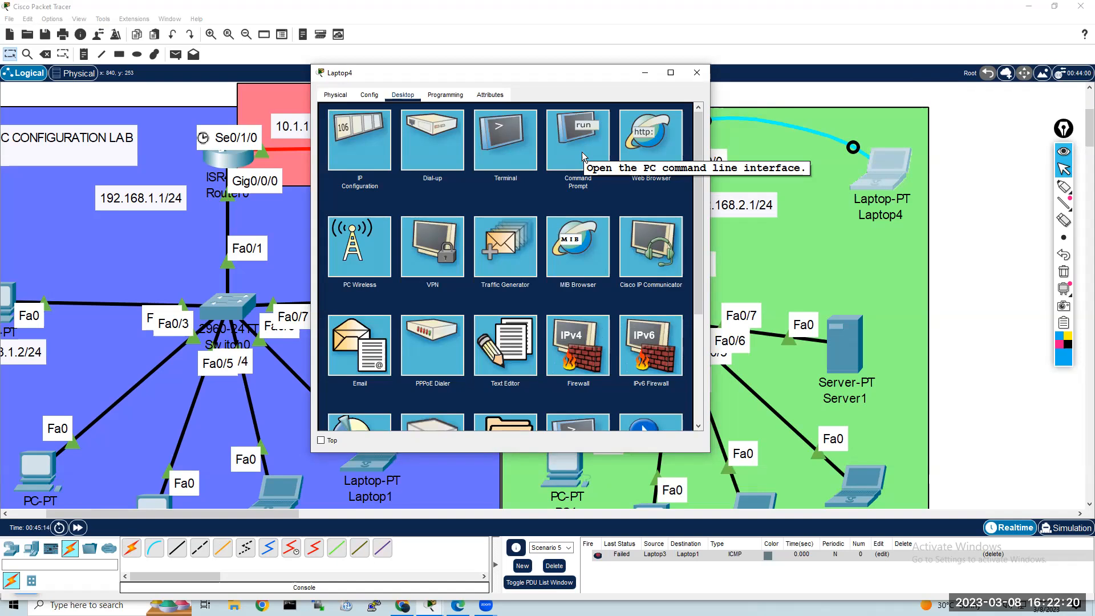
pyautogui.click(505, 151)
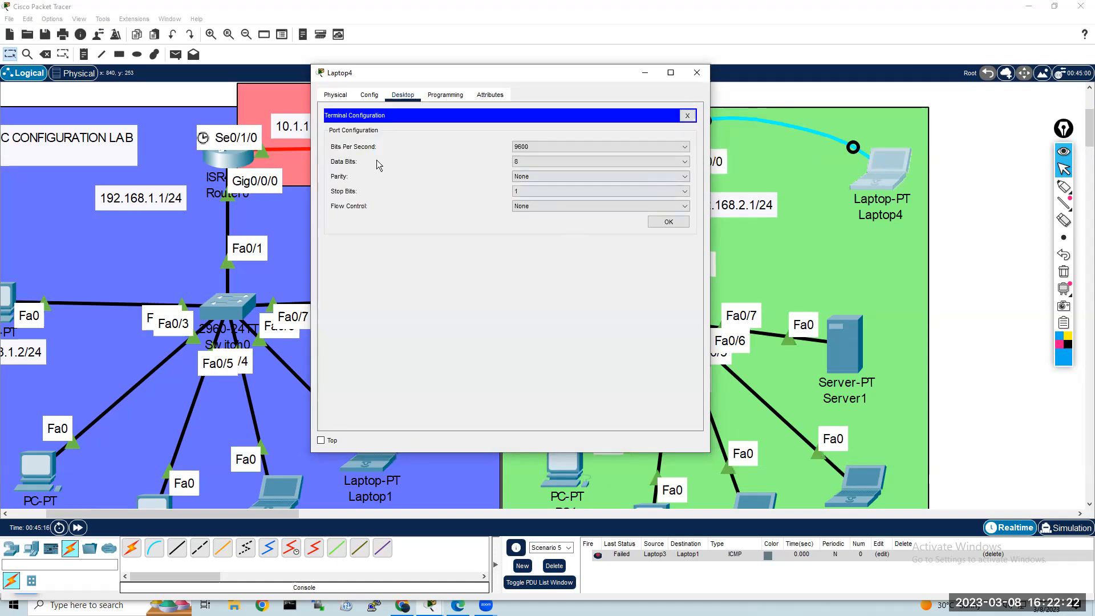
pyautogui.click(668, 223)
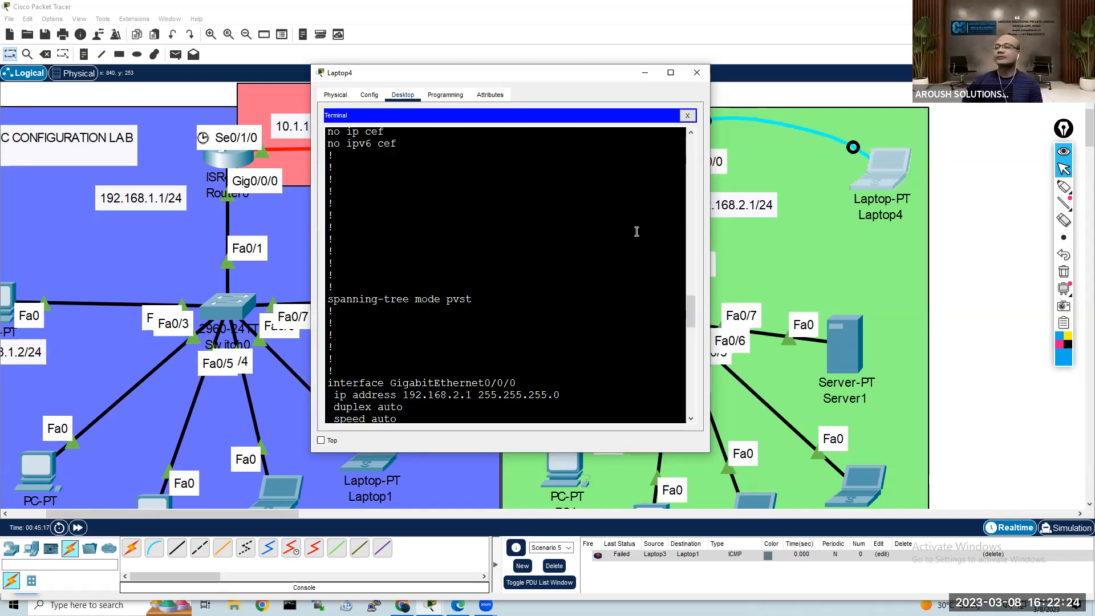
pyautogui.press('Return')
pyautogui.press('Return')
pyautogui.press('Return')
pyautogui.press('Return')
pyautogui.press('Return')
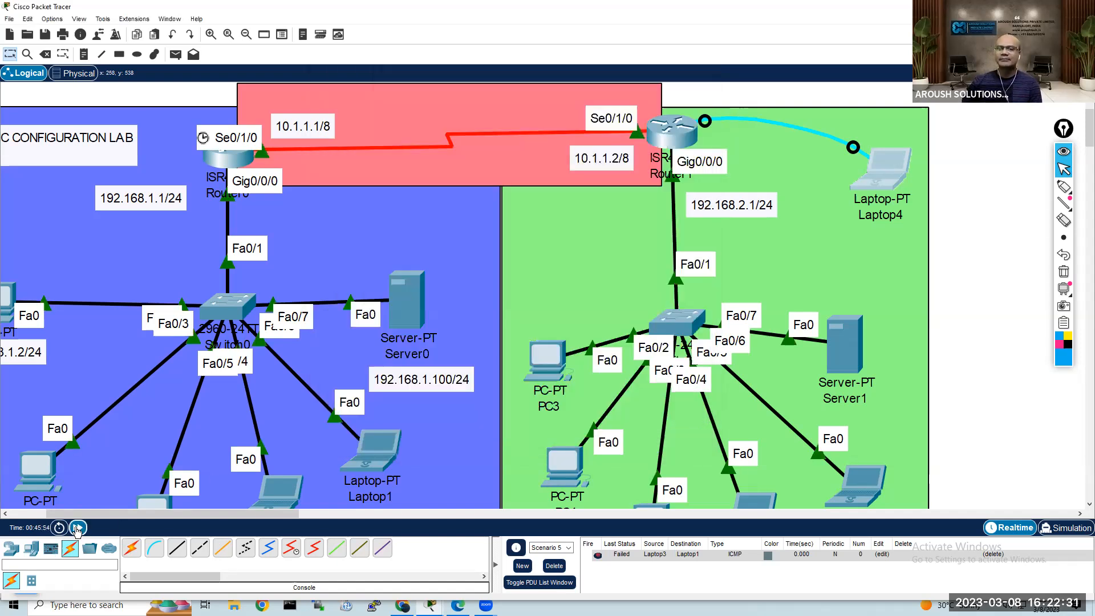
# Step: Fast-forward the simulation time and return to Laptop4's terminal session
pyautogui.click(77, 528)
pyautogui.click(78, 529)
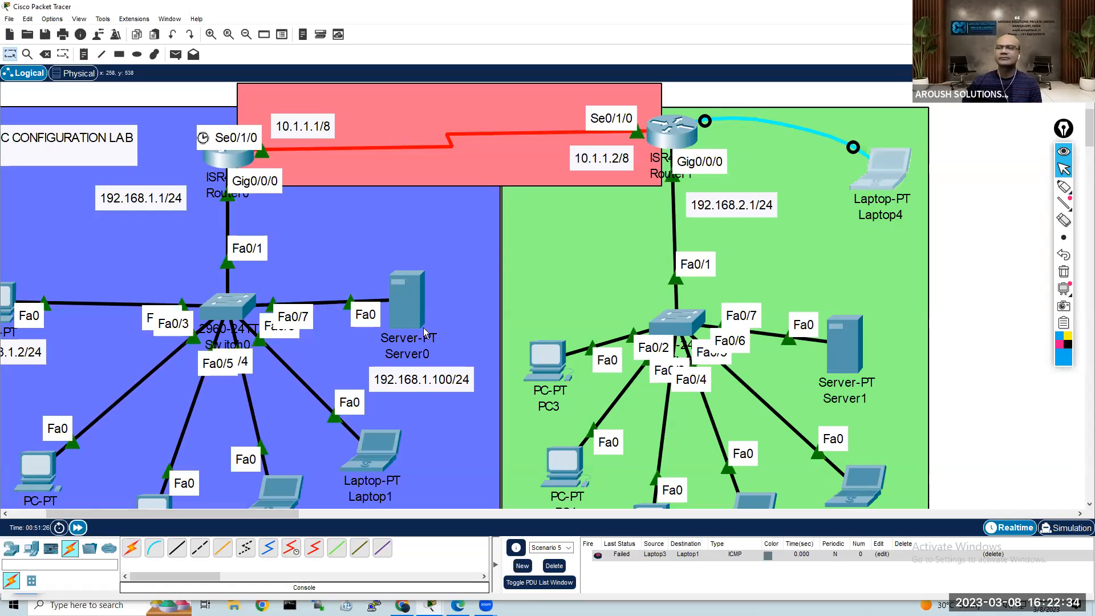
pyautogui.click(898, 175)
pyautogui.click(472, 378)
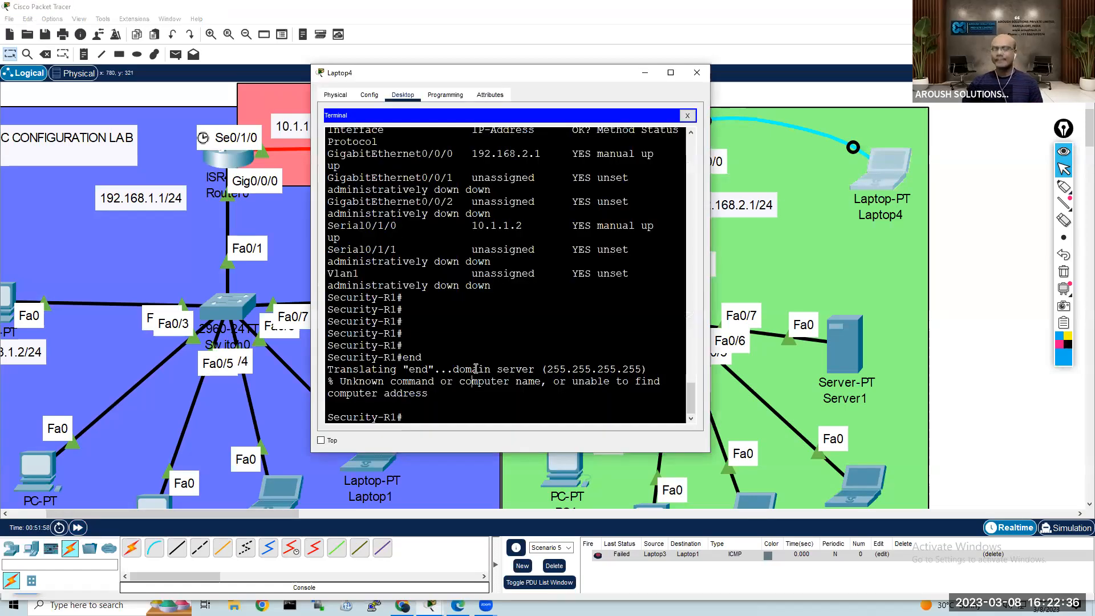
# Step: Run show ip int brief in Laptop4's terminal and enlarge the window to read the router's interface table
pyautogui.press('Return')
pyautogui.press('Return')
pyautogui.write('sh')
pyautogui.press('Tab')
pyautogui.write('ip')
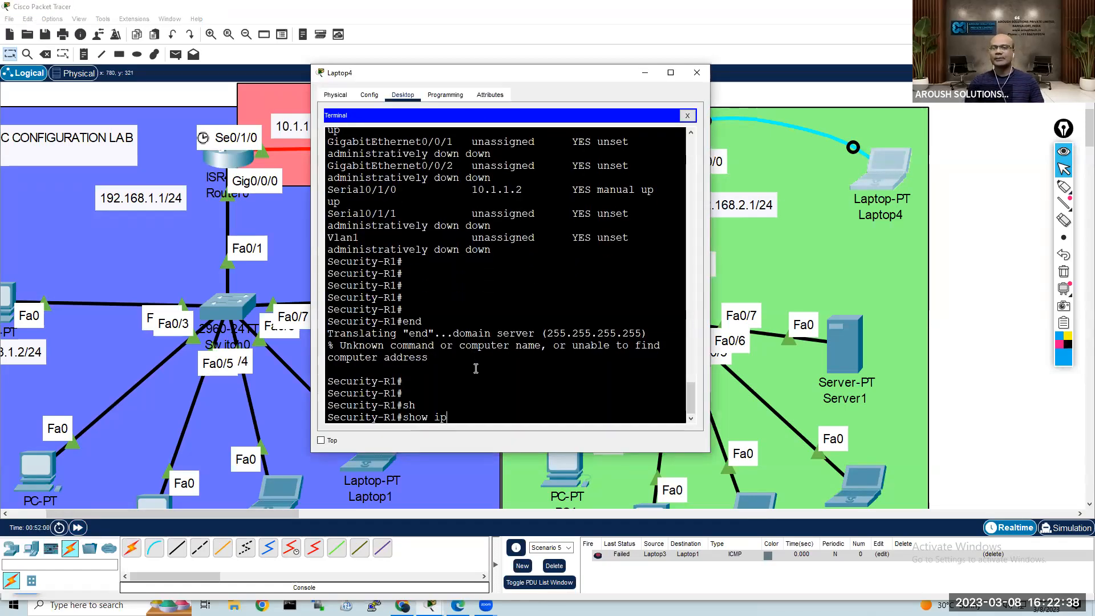
pyautogui.write(' int bri')
pyautogui.press('Tab')
pyautogui.press('Return')
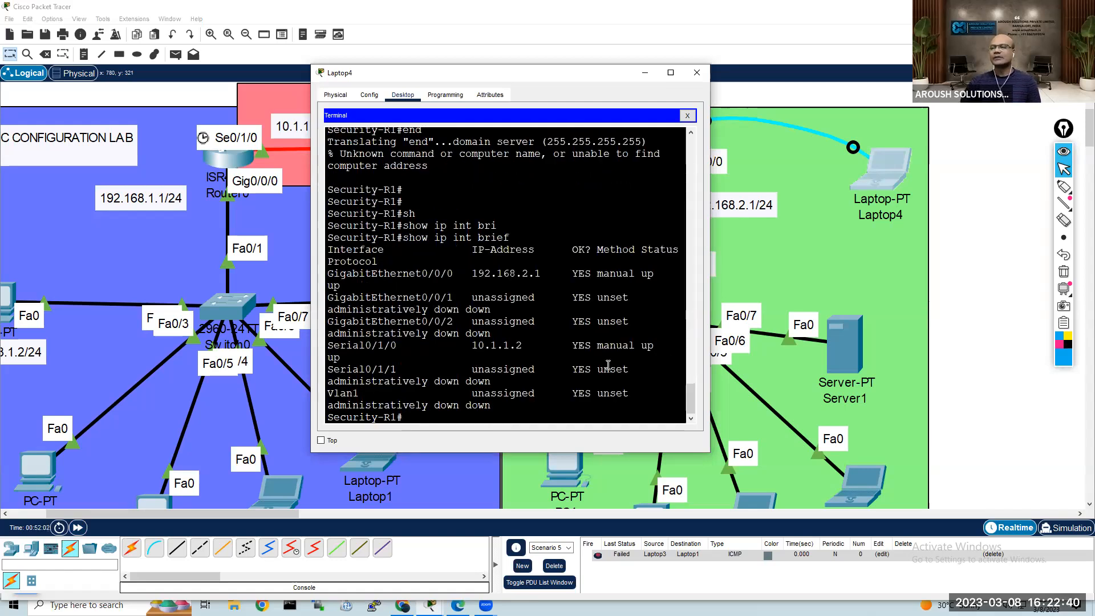
pyautogui.moveTo(709, 364); pyautogui.dragTo(839, 364)
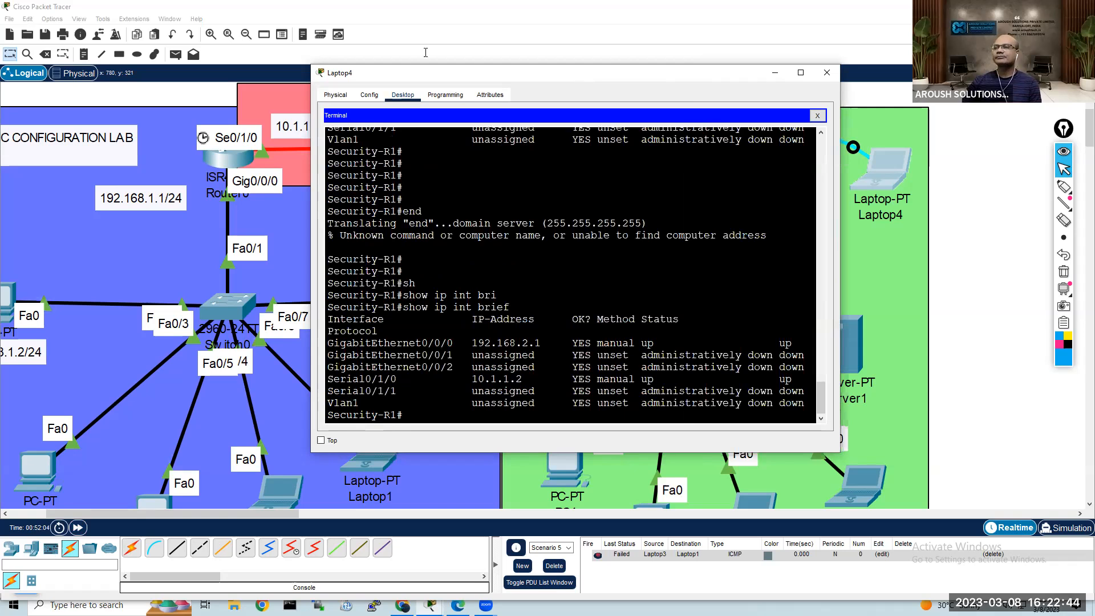
pyautogui.moveTo(578, 75); pyautogui.dragTo(386, 40)
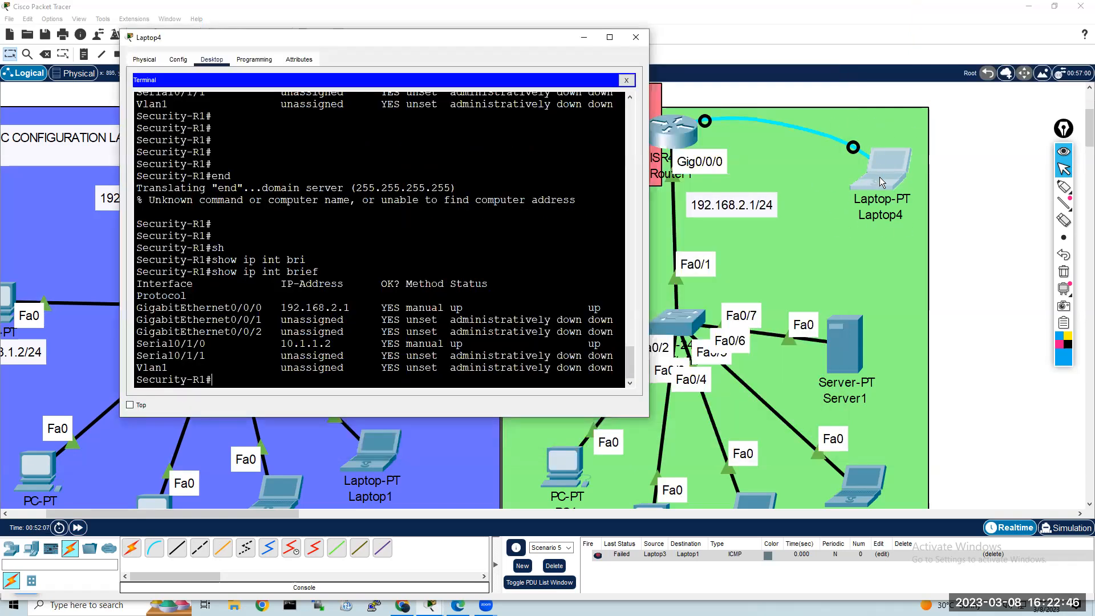
pyautogui.click(670, 55)
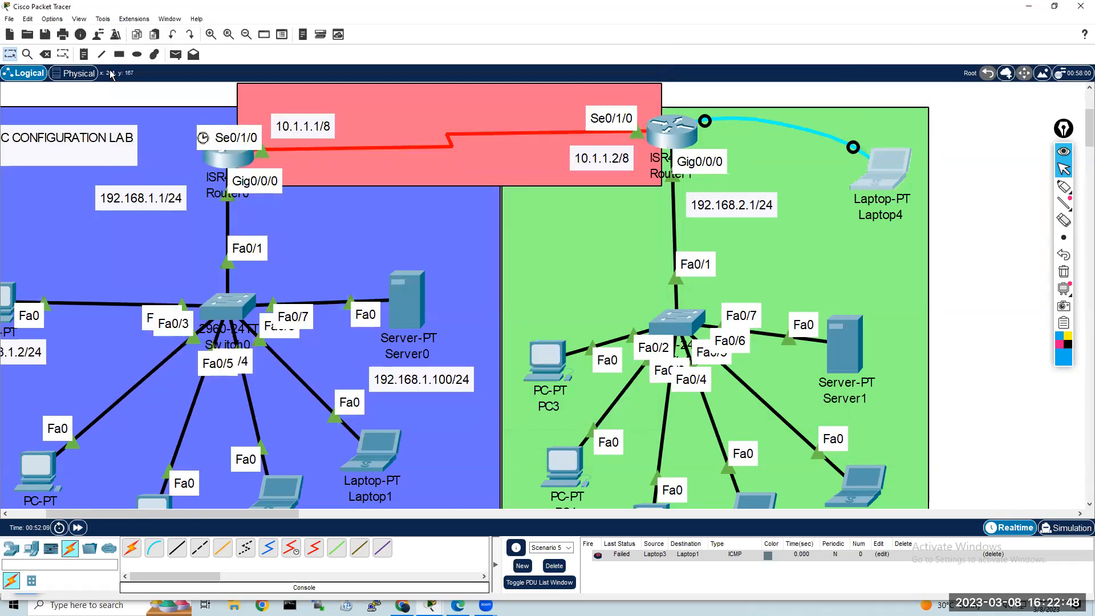
# Step: Place a note reading "NEETWORK ENGINEER" and position it directly below Laptop4
pyautogui.click(83, 57)
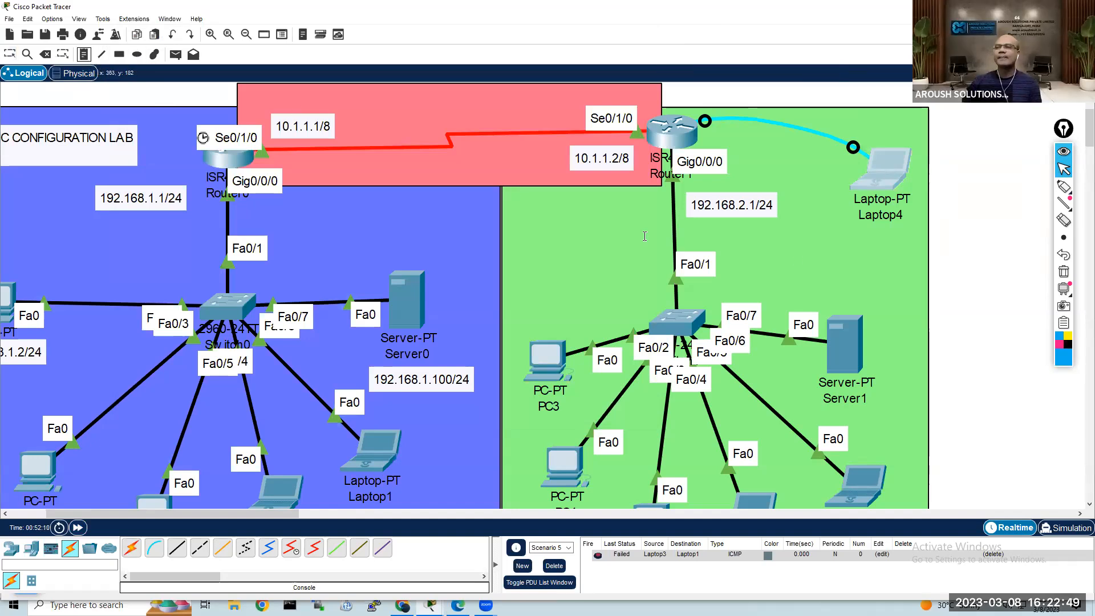
pyautogui.click(835, 234)
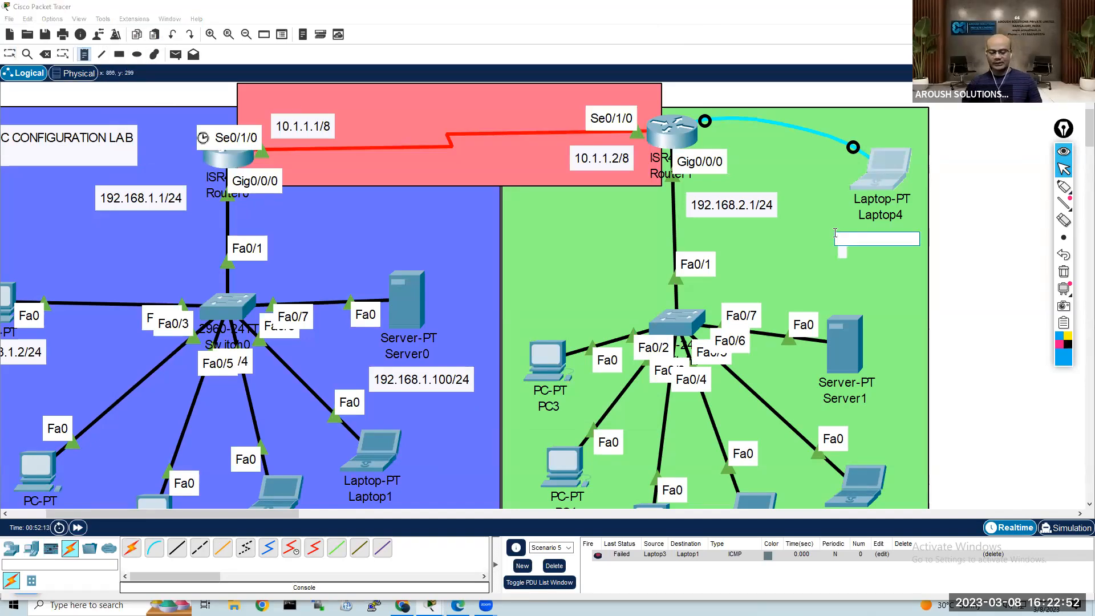
pyautogui.write('NEETWORK')
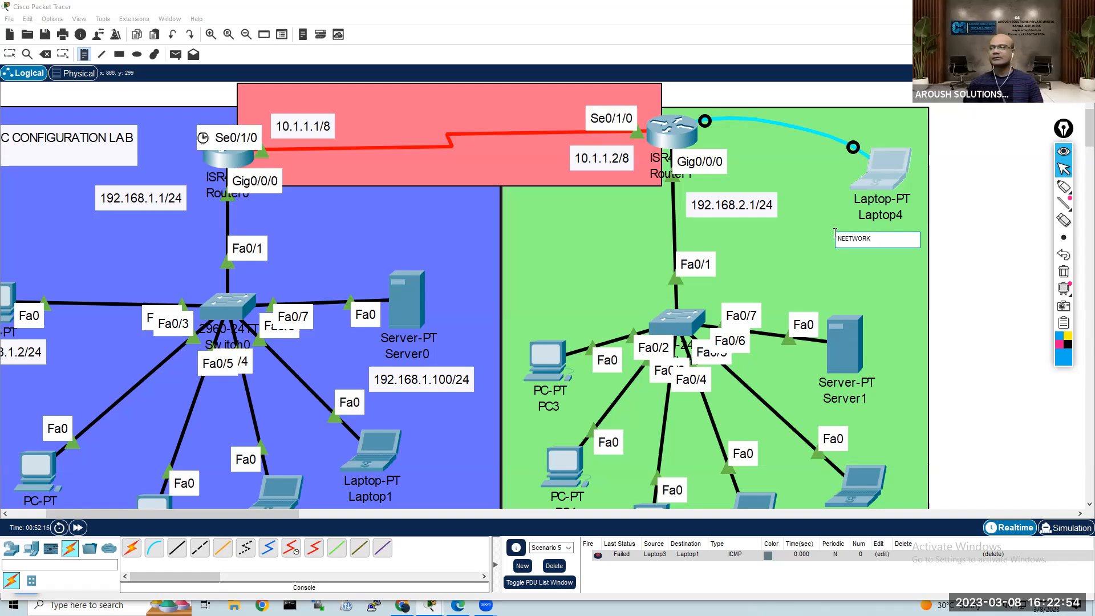
pyautogui.write(' ENGINEER')
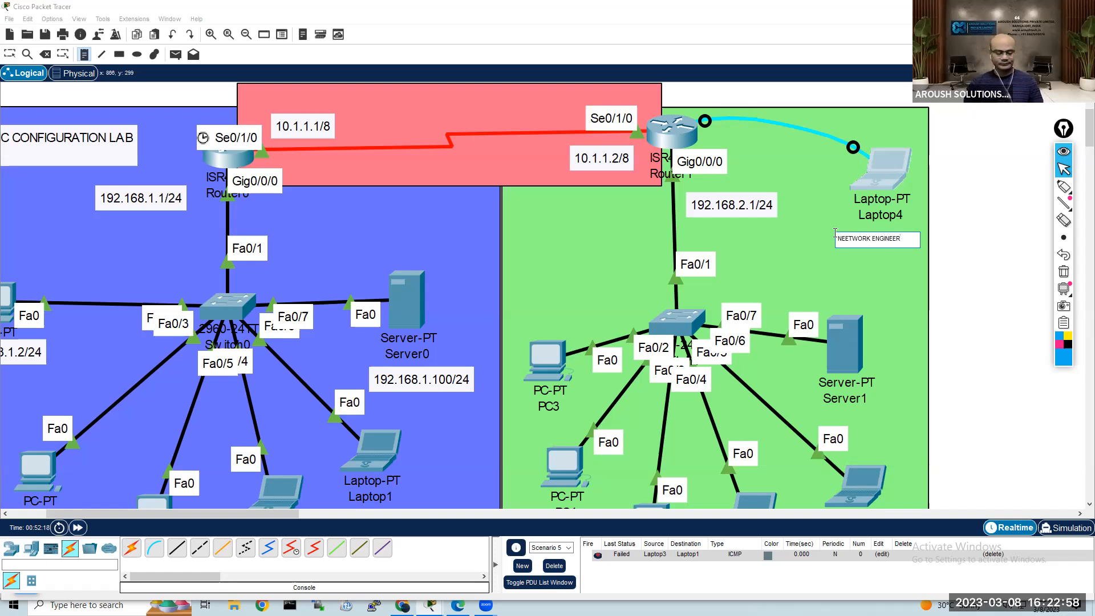
pyautogui.press('Escape')
pyautogui.moveTo(876, 245); pyautogui.dragTo(831, 236)
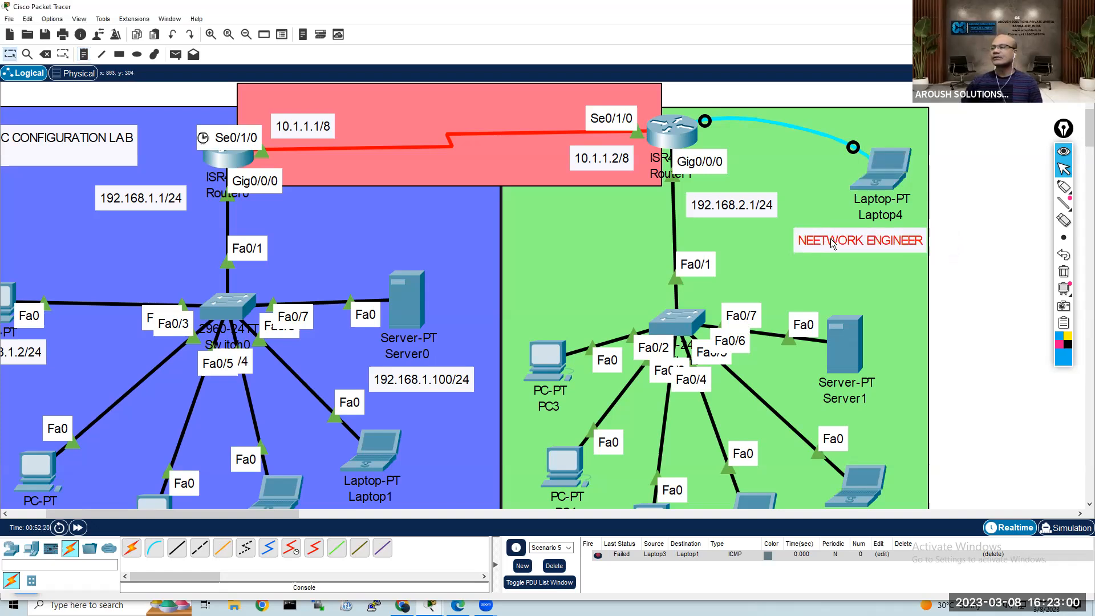
pyautogui.click(966, 114)
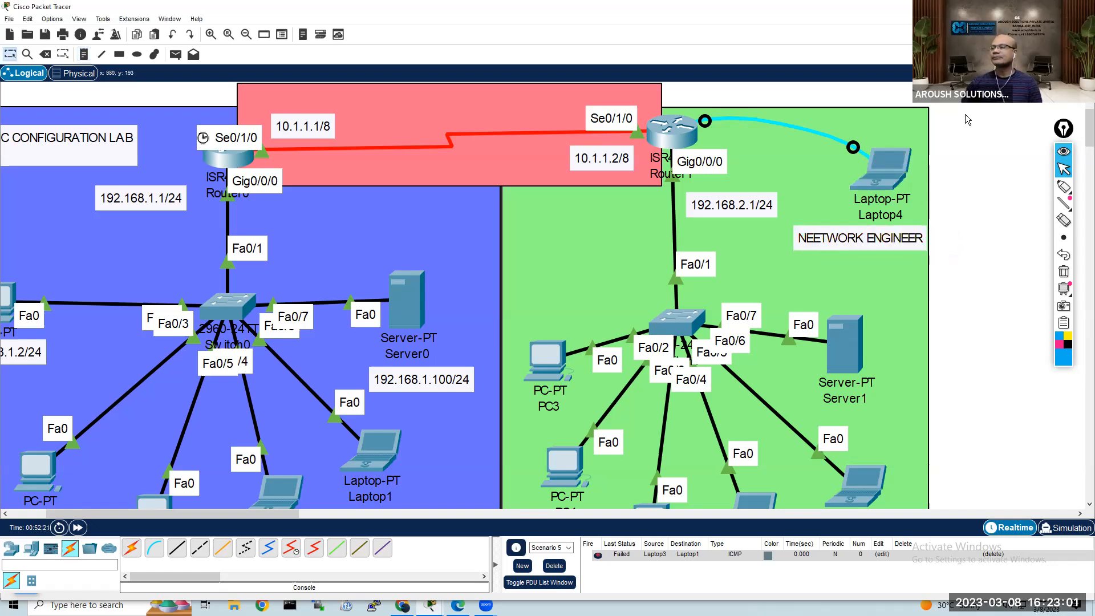
# Step: Enter blank lines at the Security-R1 prompt in Router1's CLI and in Laptop4's terminal to compare the two sessions
pyautogui.click(885, 177)
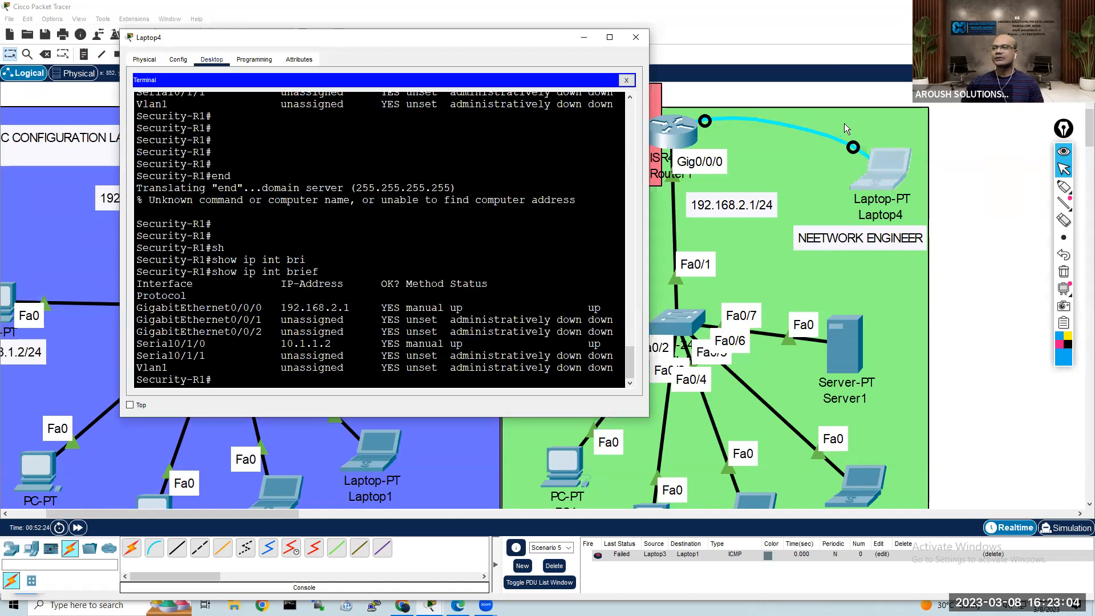
pyautogui.click(754, 147)
pyautogui.click(673, 132)
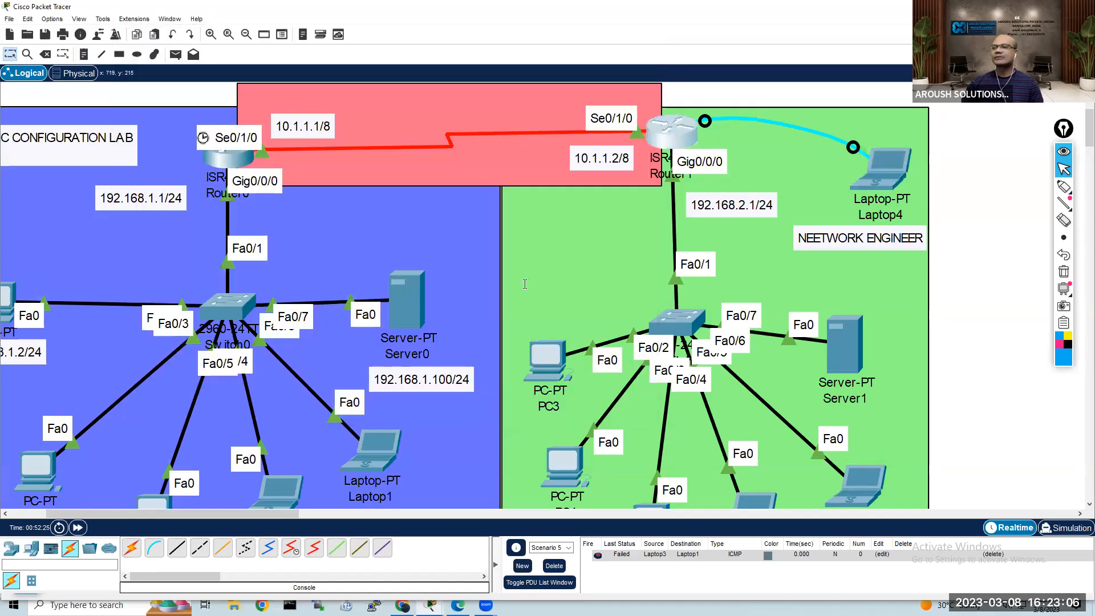
pyautogui.press('Return')
pyautogui.press('Return')
pyautogui.press('Return')
pyautogui.press('Return')
pyautogui.press('Return')
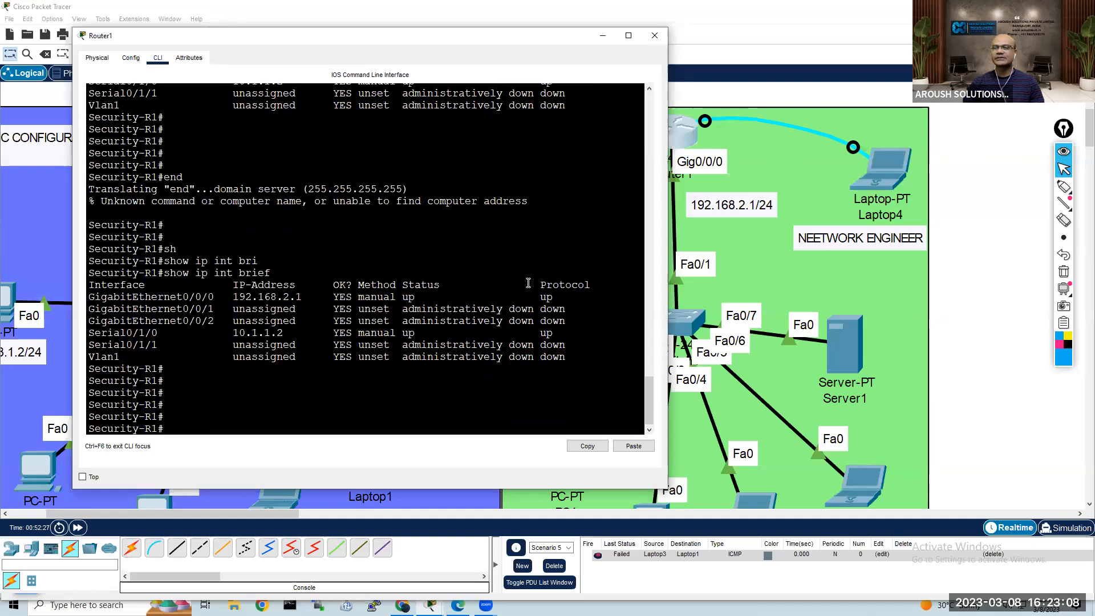
pyautogui.click(892, 164)
pyautogui.press('Return')
pyautogui.press('Return')
pyautogui.press('Return')
pyautogui.press('Return')
pyautogui.press('Return')
pyautogui.press('Return')
pyautogui.press('Return')
pyautogui.press('Return')
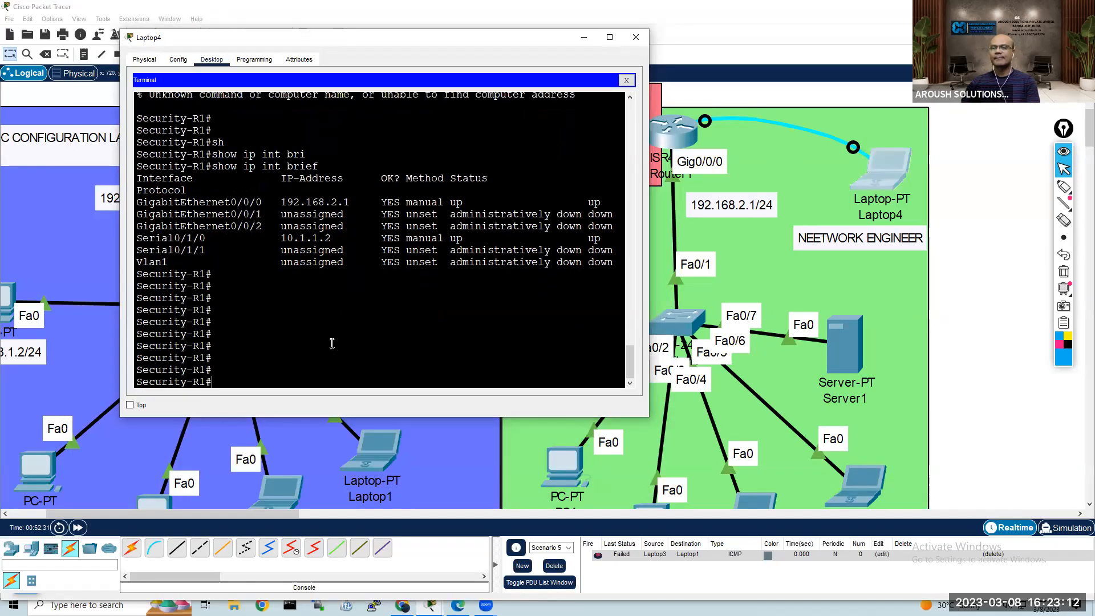
# Step: Try to run the SHow DI command at the Security-R1 prompt in Laptop4's terminal
pyautogui.write('SH')
pyautogui.press('Return')
pyautogui.write('SHow I')
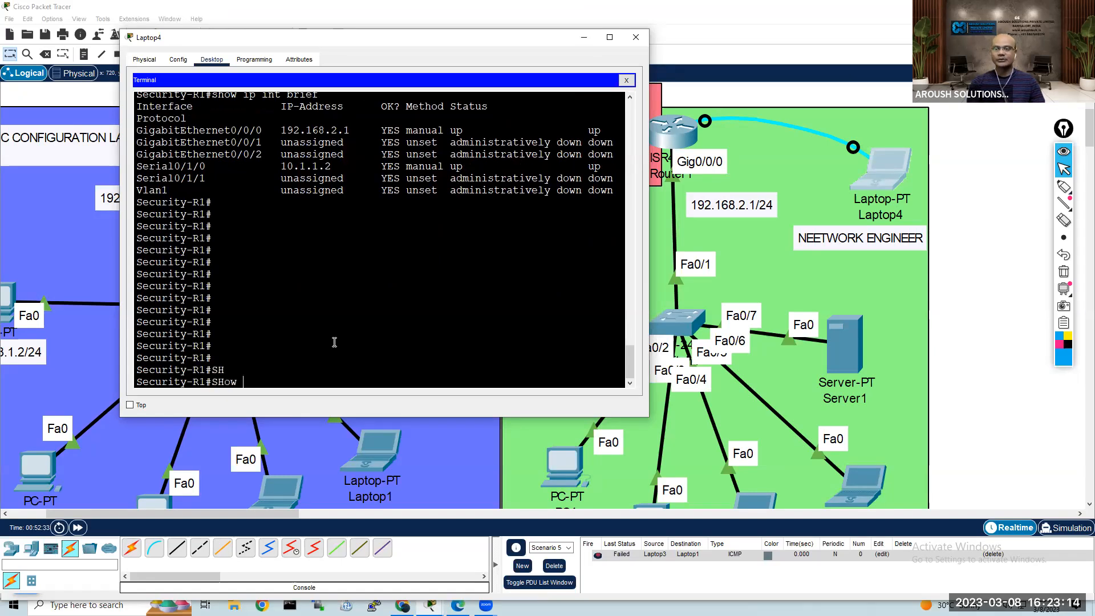
pyautogui.press('BackSpace')
pyautogui.press('BackSpace')
pyautogui.press('BackSpace')
pyautogui.press('BackSpace')
pyautogui.press('BackSpace')
pyautogui.press('BackSpace')
pyautogui.write('SH')
pyautogui.press('Tab')
pyautogui.write('DI')
pyautogui.press('Tab')
pyautogui.press('Return')
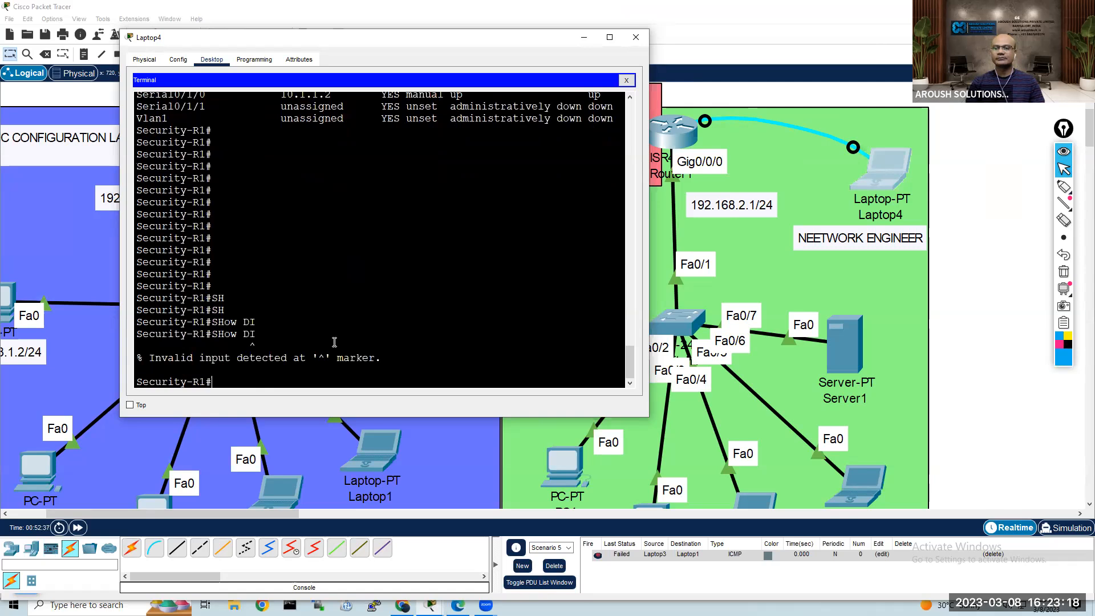
# Step: Run DIR in Laptop4's terminal and highlight the same directory listing in Router1's CLI
pyautogui.write('DIR')
pyautogui.press('Return')
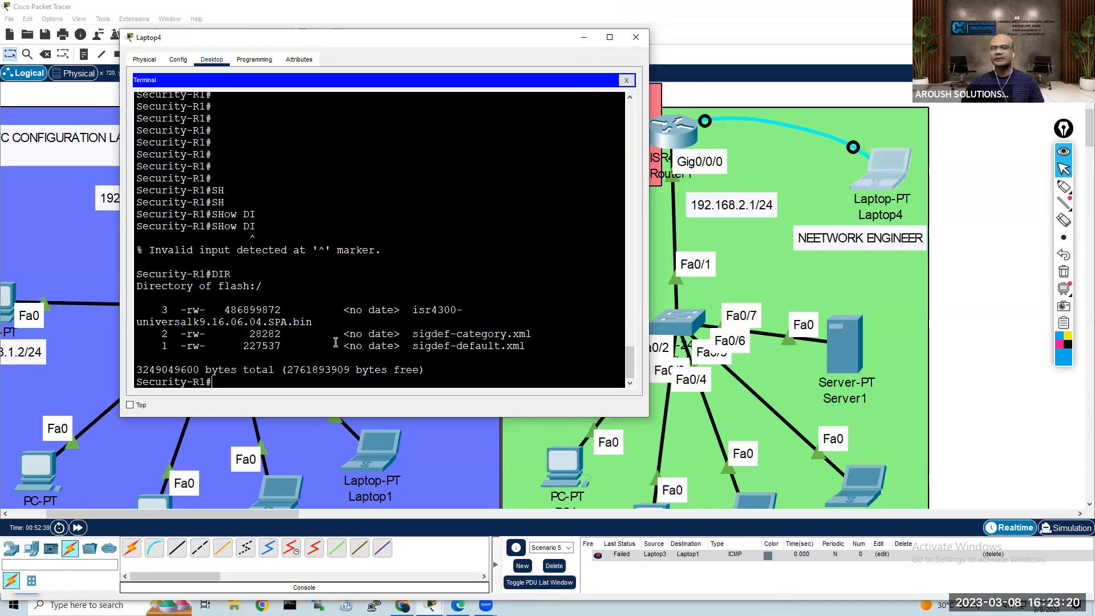
pyautogui.click(675, 132)
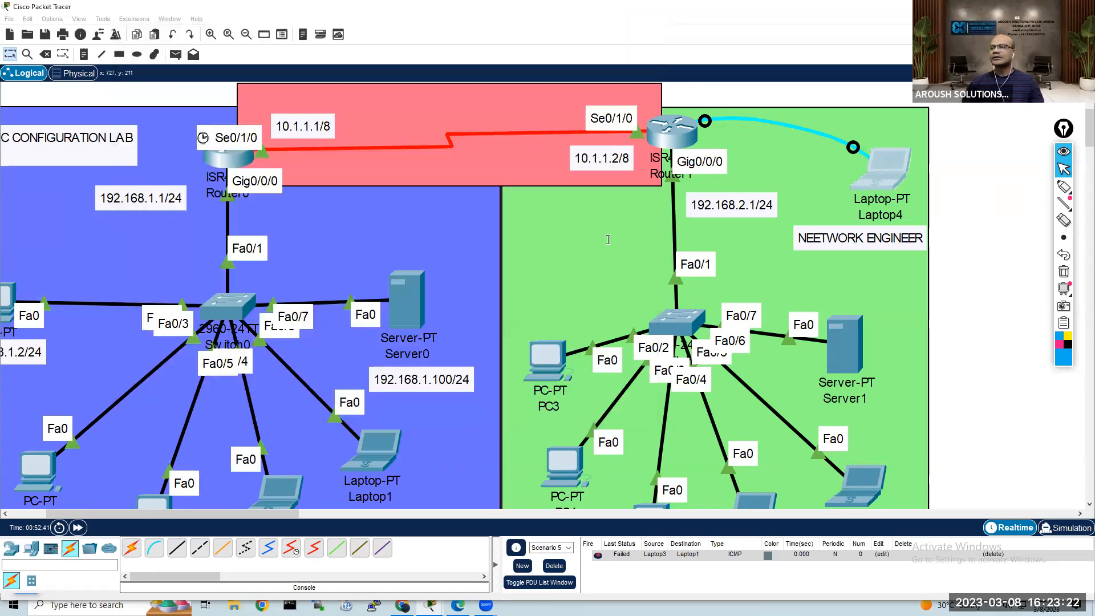
pyautogui.moveTo(161, 333); pyautogui.dragTo(301, 404)
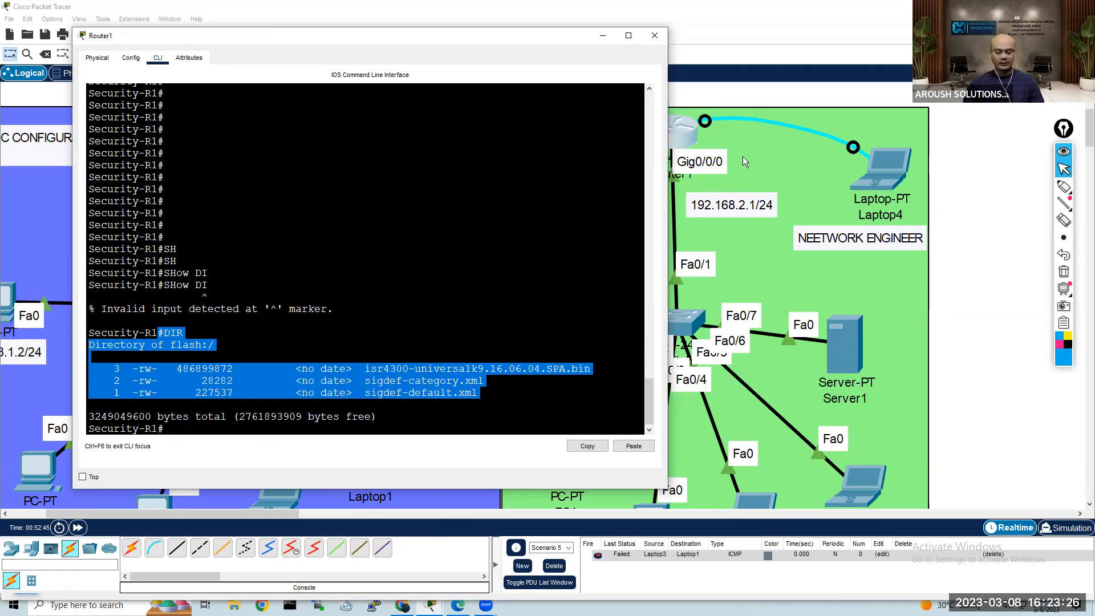
# Step: Run SHOw FLASH: in Router1's CLI to list the system flash directory
pyautogui.write('SH')
pyautogui.press('Tab')
pyautogui.write('F')
pyautogui.press('Tab')
pyautogui.write('L')
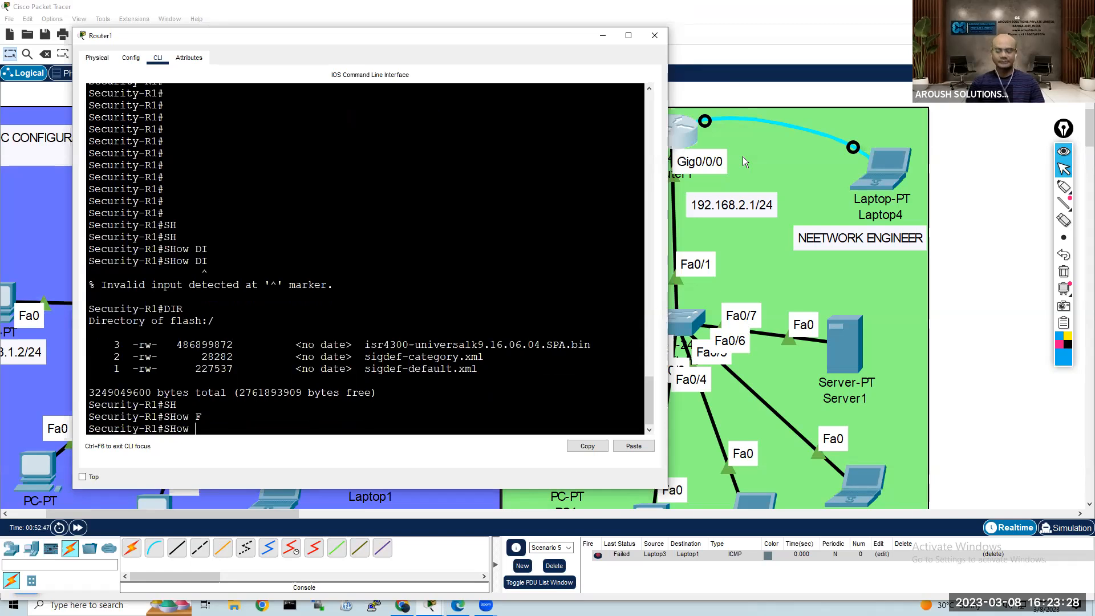
pyautogui.press('Tab')
pyautogui.press('BackSpace')
pyautogui.press('BackSpace')
pyautogui.press('BackSpace')
pyautogui.press('BackSpace')
pyautogui.press('BackSpace')
pyautogui.press('BackSpace')
pyautogui.press('BackSpace')
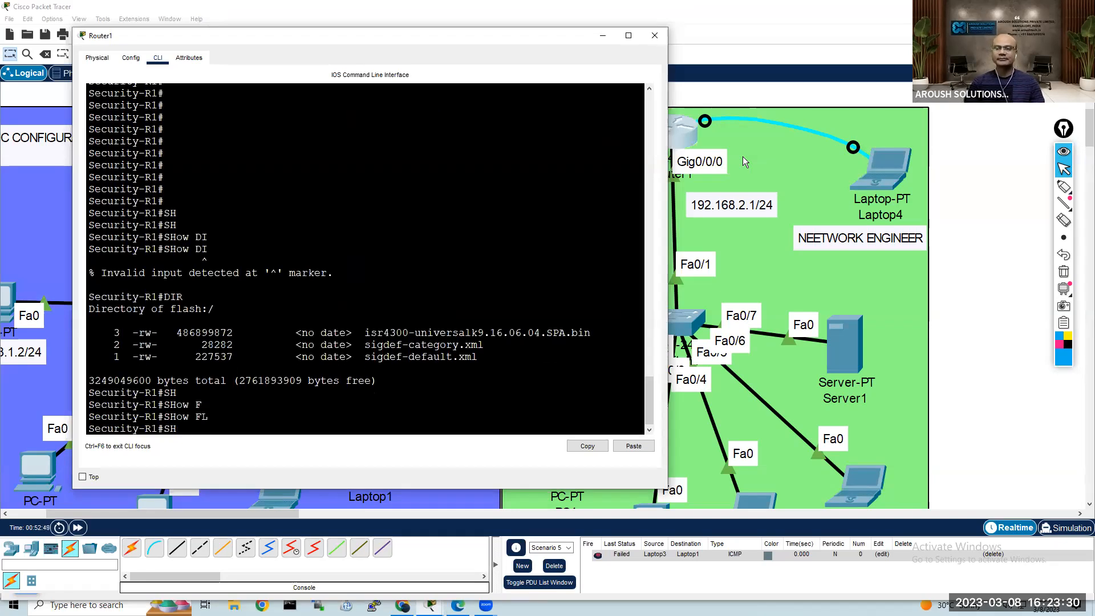
pyautogui.write('SHO')
pyautogui.press('Tab')
pyautogui.write('FLASH')
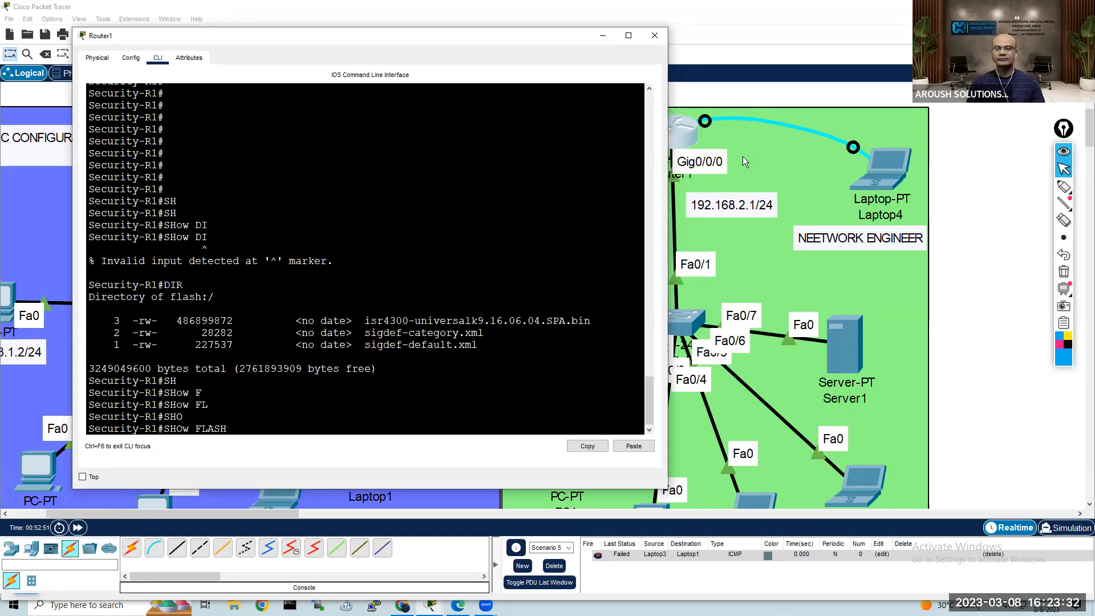
pyautogui.press('Tab')
pyautogui.press('Return')
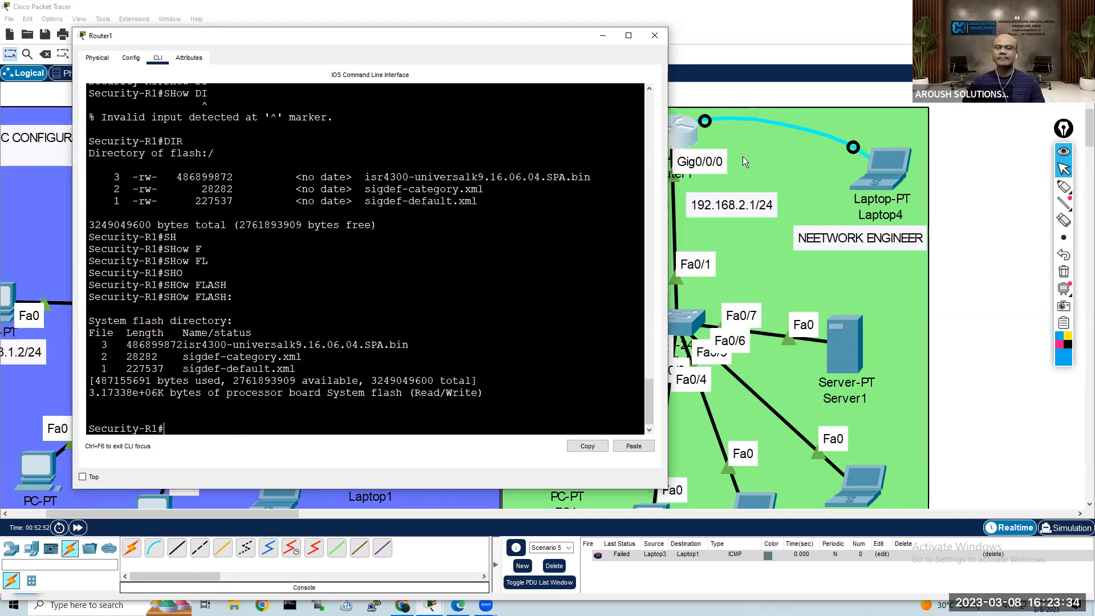
pyautogui.press('Return')
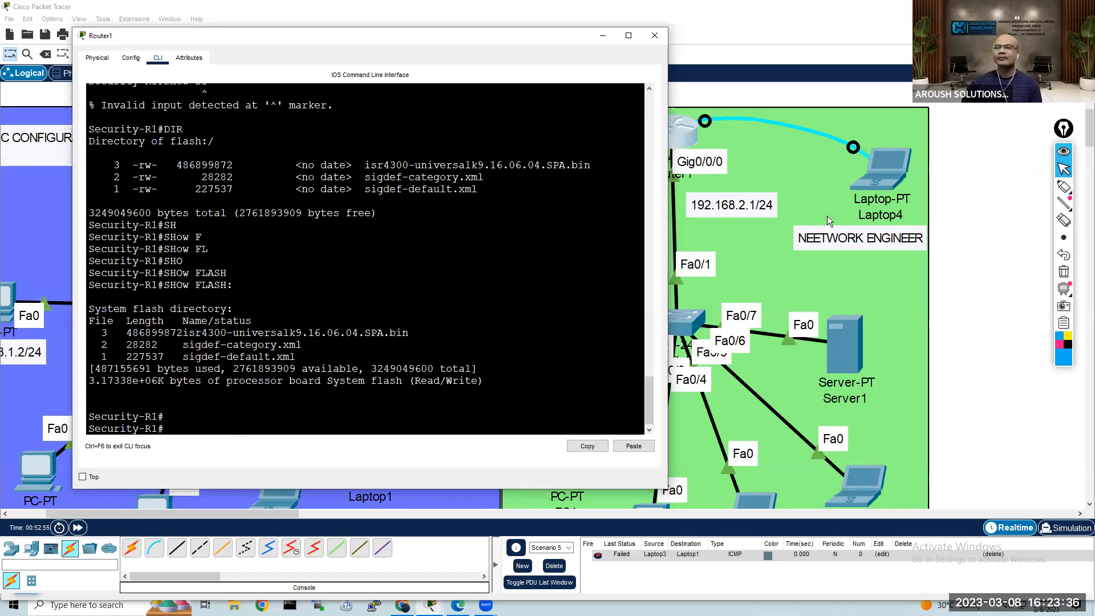
# Step: Check the flash directory output in Laptop4's terminal, and move Laptop4 slightly upward in the topology
pyautogui.click(882, 168)
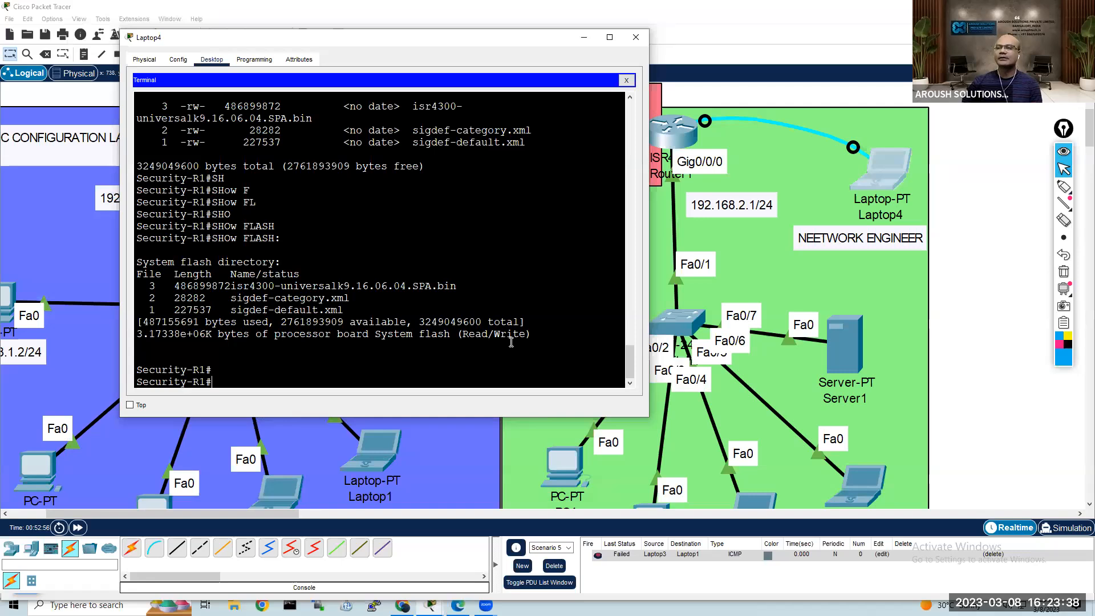
pyautogui.click(966, 117)
pyautogui.moveTo(888, 174); pyautogui.dragTo(886, 163)
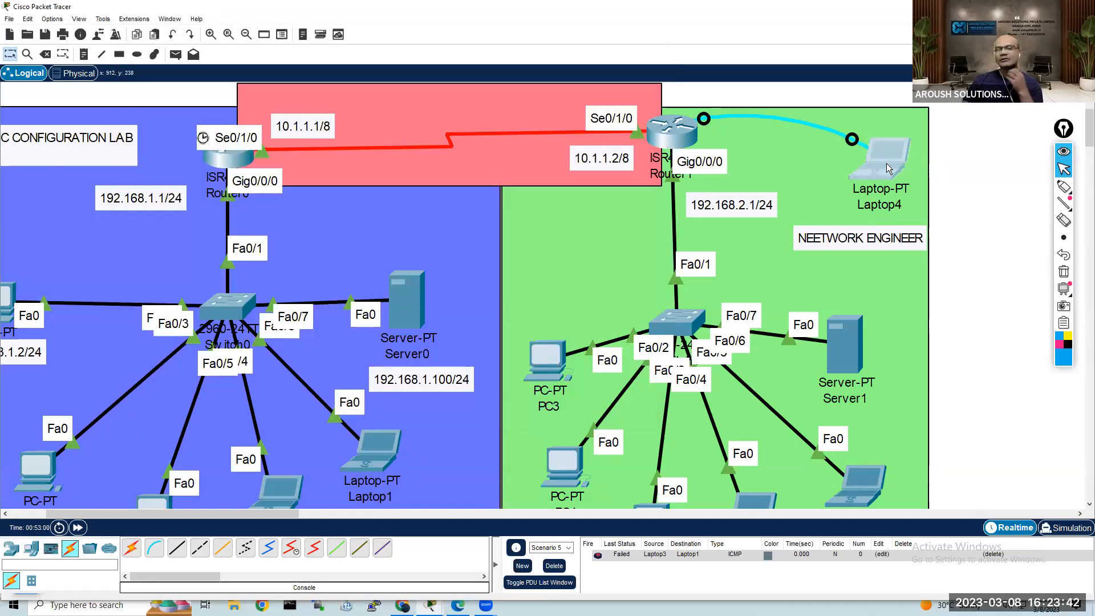
pyautogui.moveTo(879, 167)
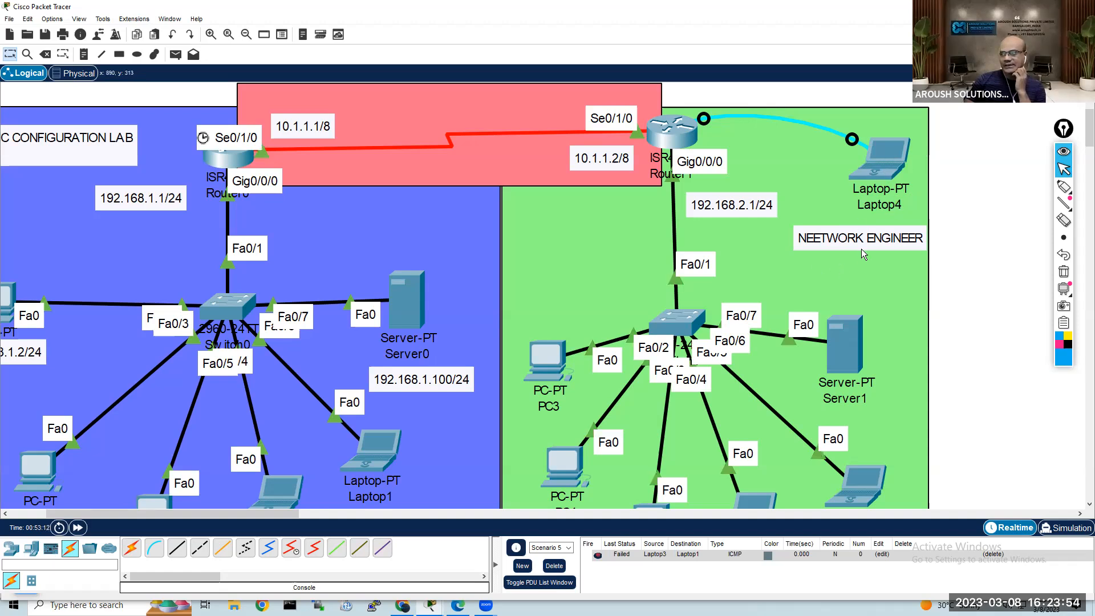
# Step: Correct the note below Laptop4 to read NETWORK ENGINEER and move it slightly closer beneath the laptop
pyautogui.doubleClick(830, 245)
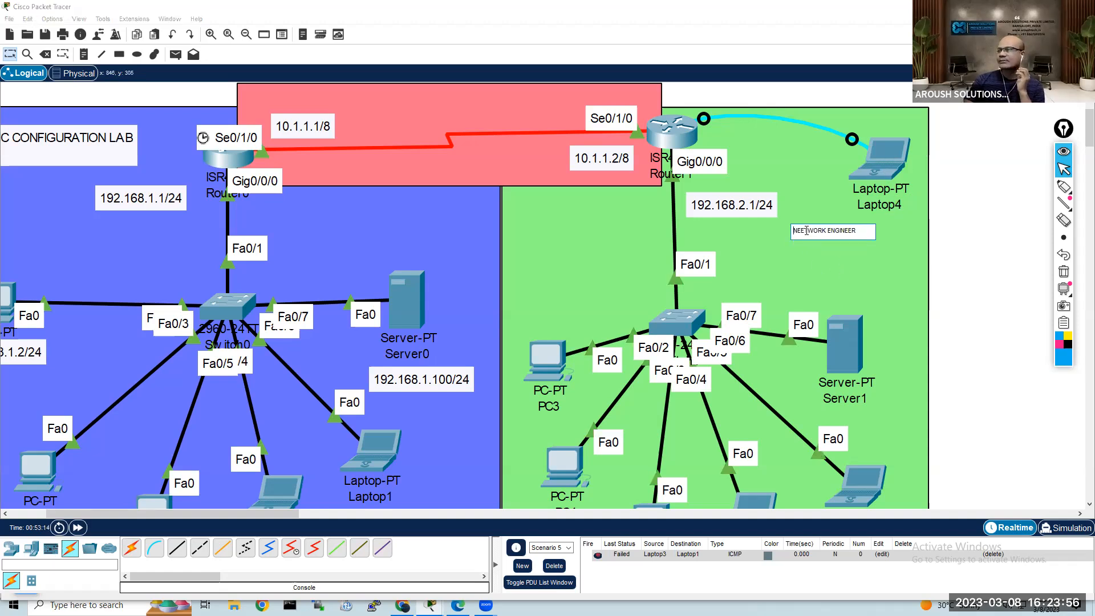
pyautogui.click(806, 231)
pyautogui.press('BackSpace')
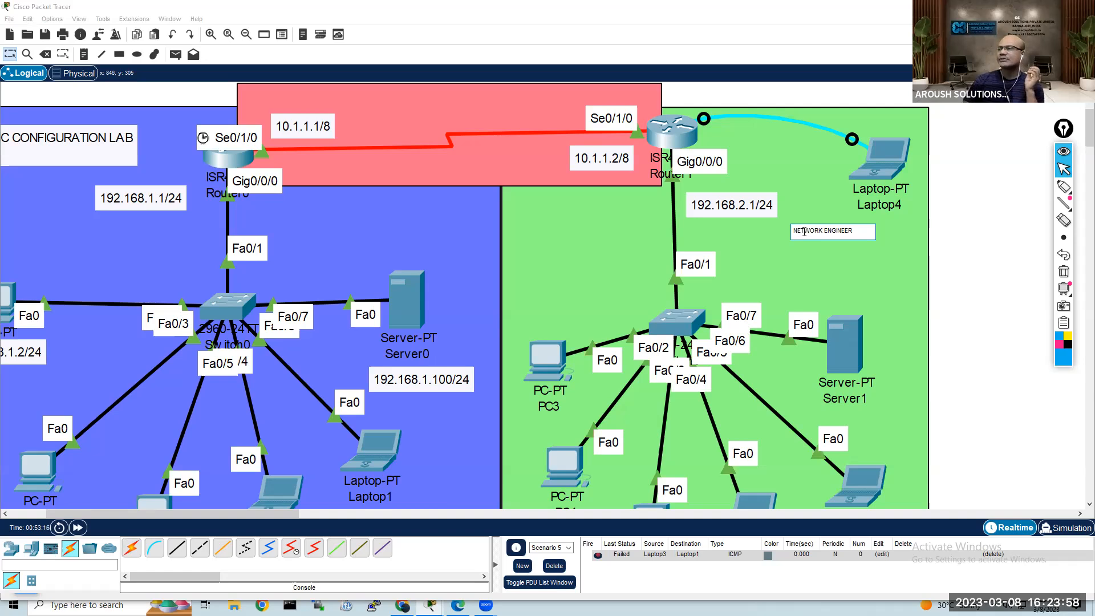
pyautogui.click(947, 274)
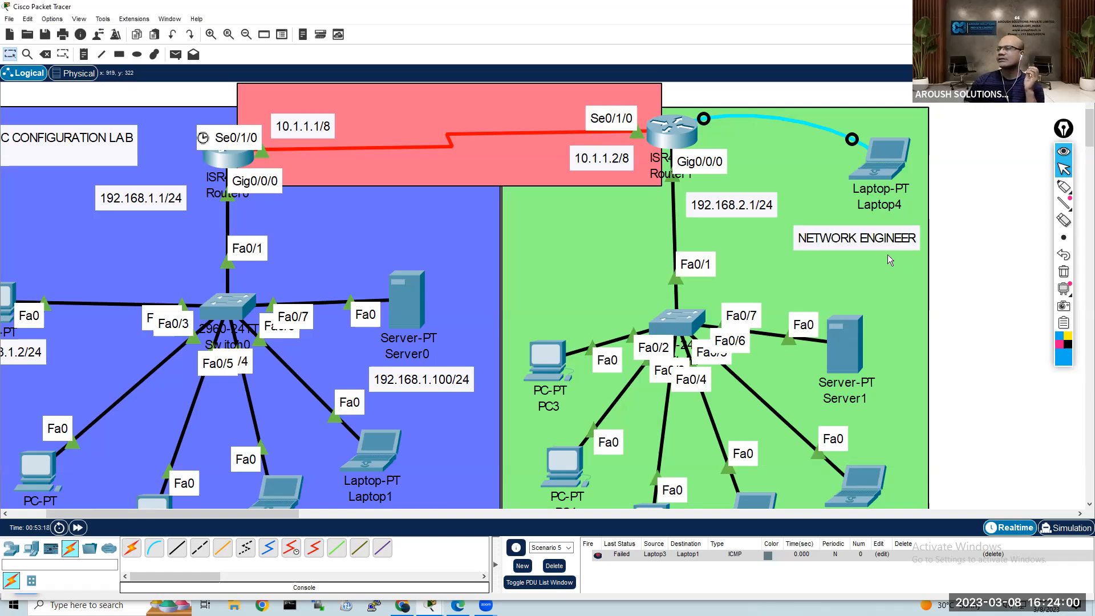
pyautogui.moveTo(868, 241); pyautogui.dragTo(877, 234)
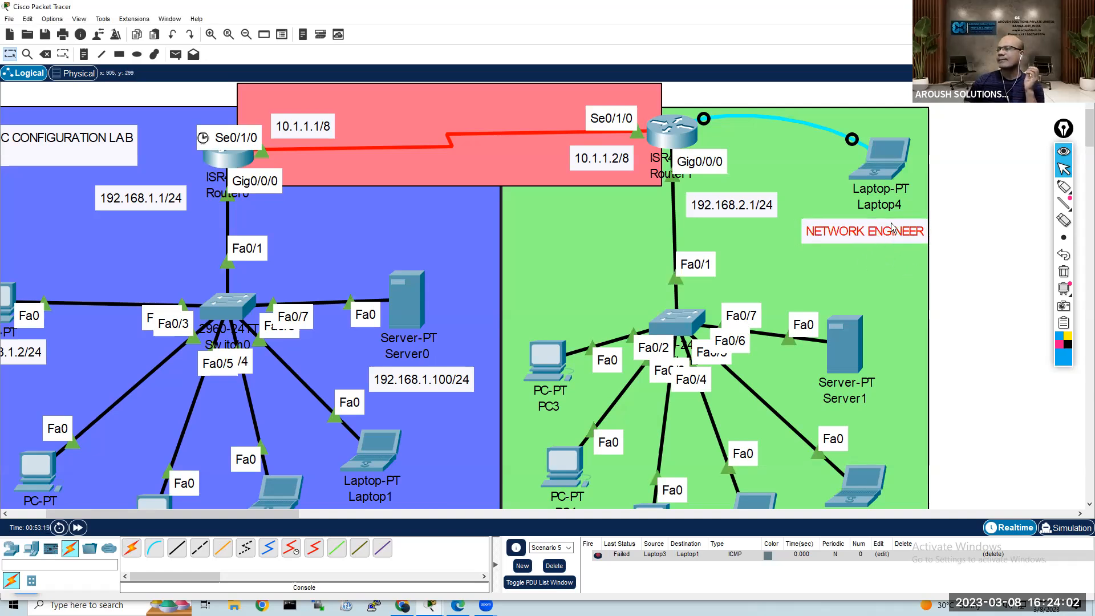
pyautogui.click(951, 113)
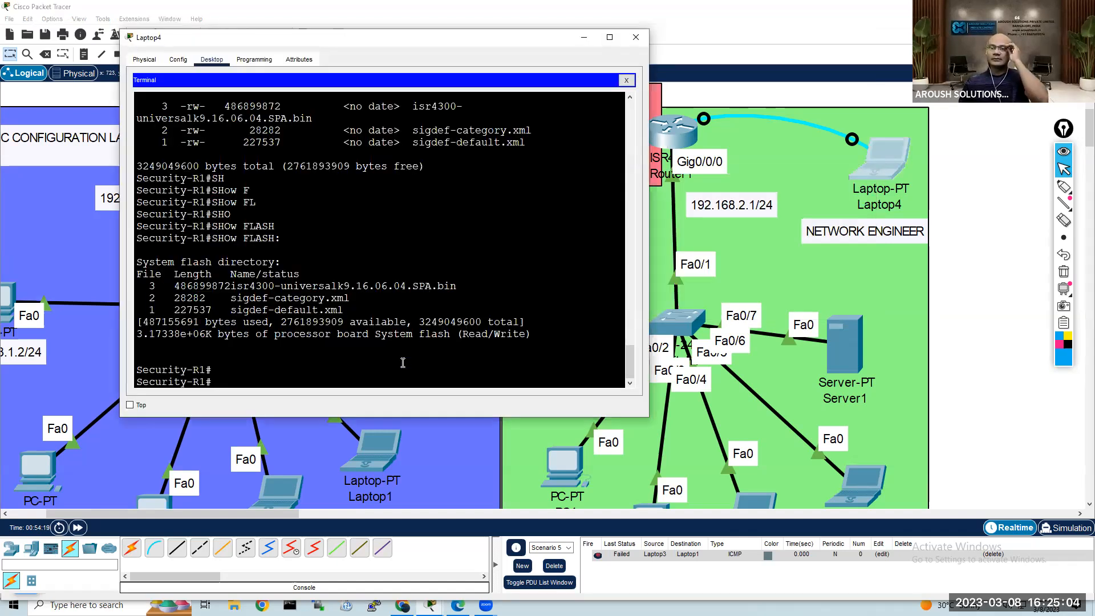
# Step: Ping 192.168.1.1 from the Security-R1 prompt in Laptop4's terminal
pyautogui.click(408, 360)
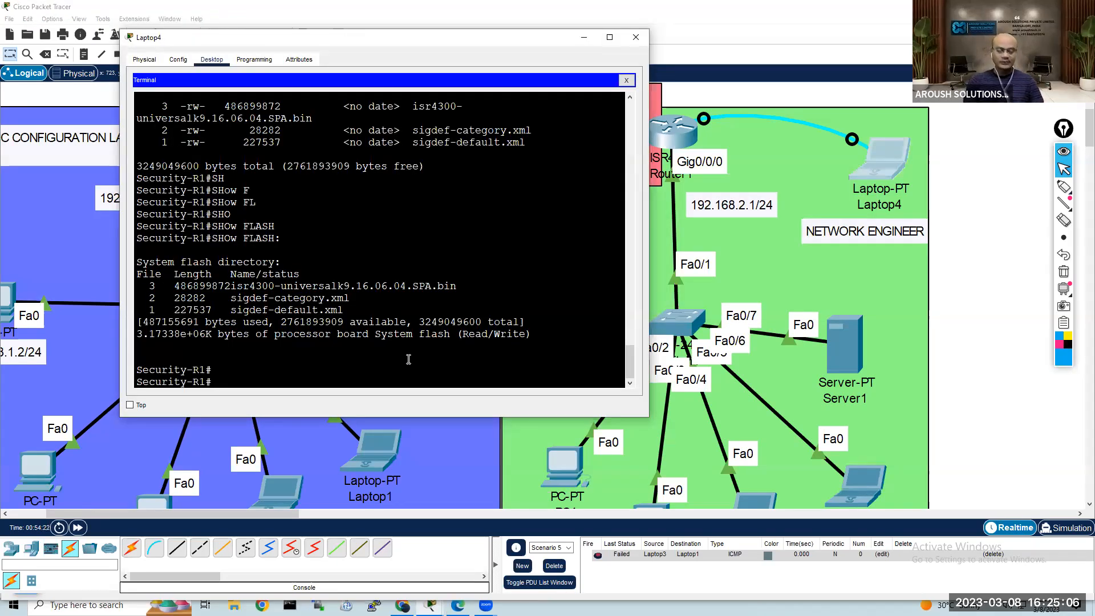
pyautogui.write('ping 192.168.1.1')
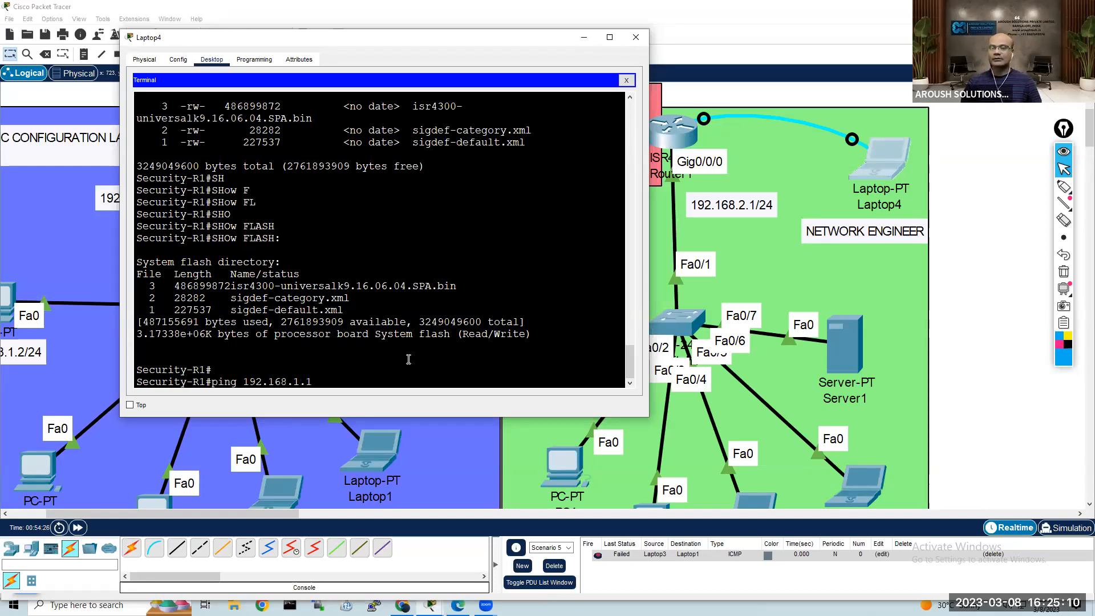
pyautogui.press('Return')
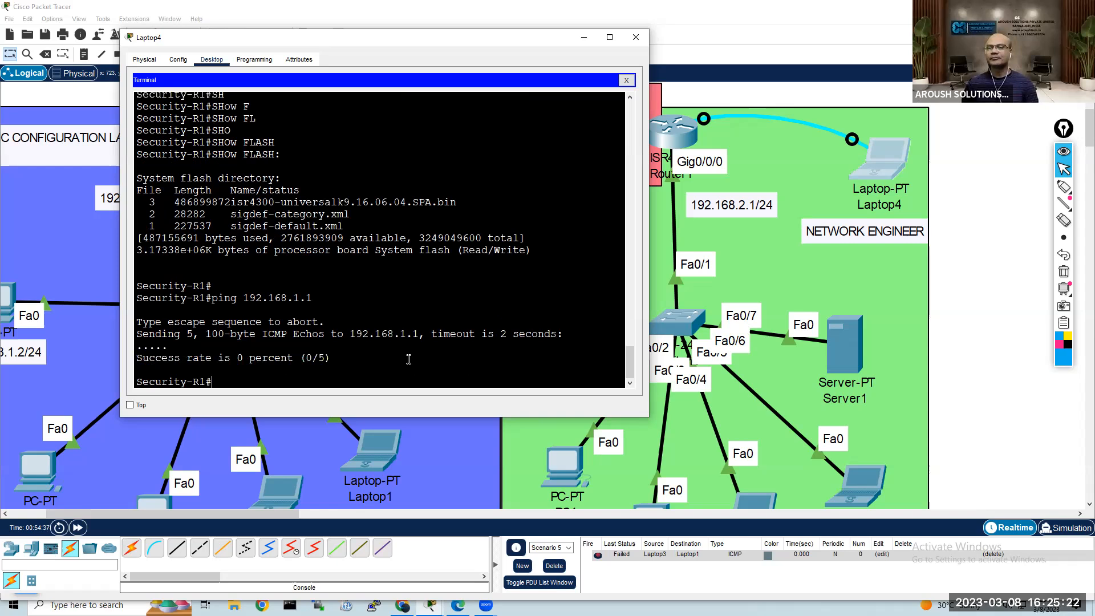
# Step: Ping 192.168.2.1 from Laptop4's terminal and highlight the success rate in the output
pyautogui.press('Up')
pyautogui.press('BackSpace')
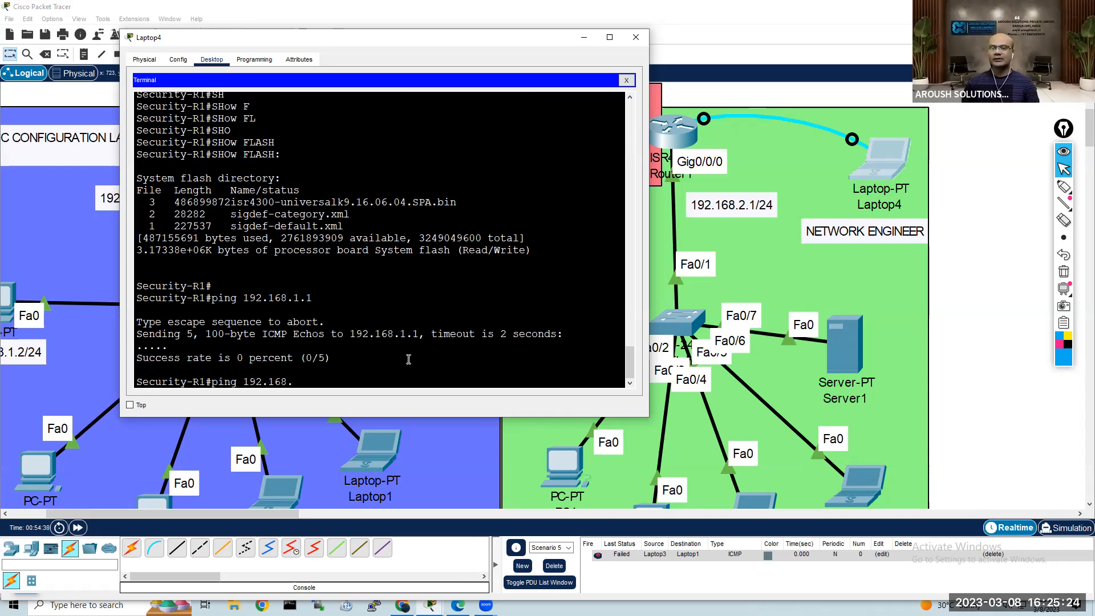
pyautogui.write('1')
pyautogui.press('Return')
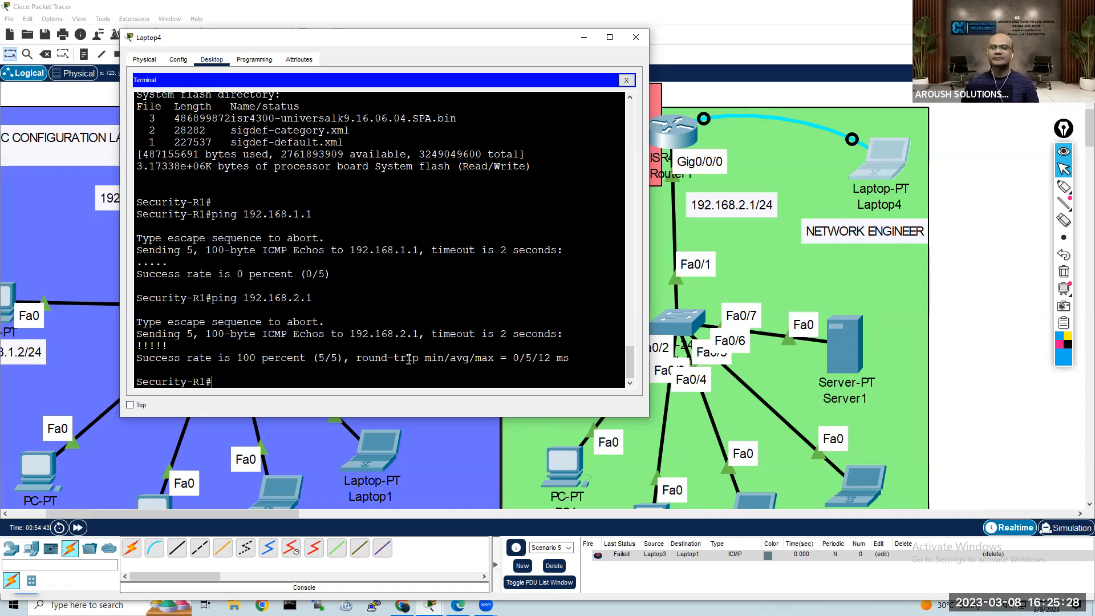
pyautogui.moveTo(171, 345); pyautogui.dragTo(346, 354)
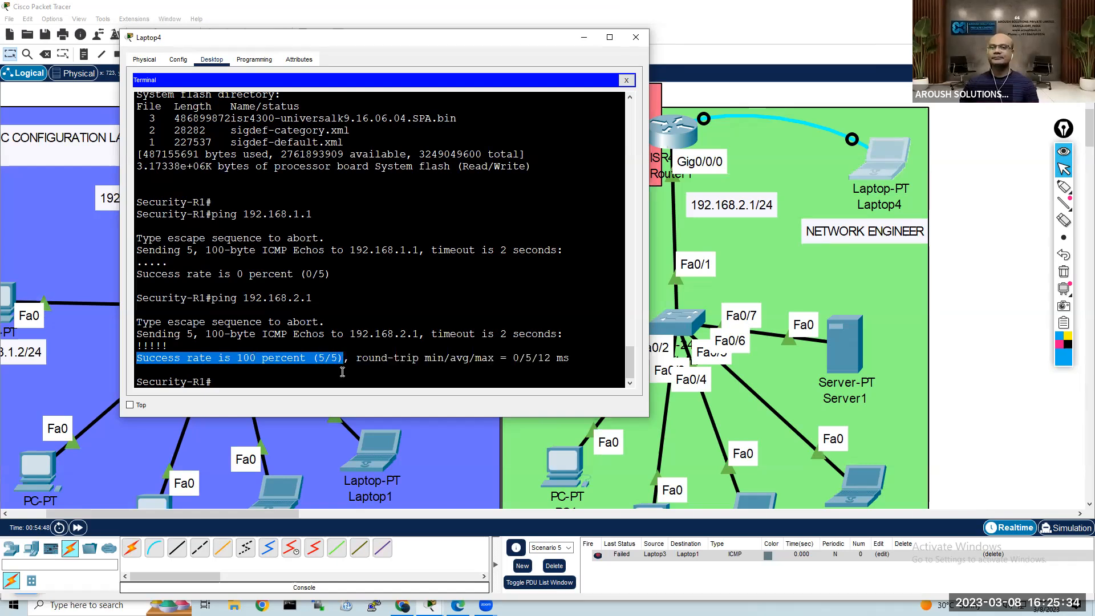
# Step: Repeat the ping to 192.168.1.1 in Laptop4's terminal and return to the topology
pyautogui.click(349, 368)
pyautogui.press('Up')
pyautogui.press('BackSpace')
pyautogui.press('BackSpace')
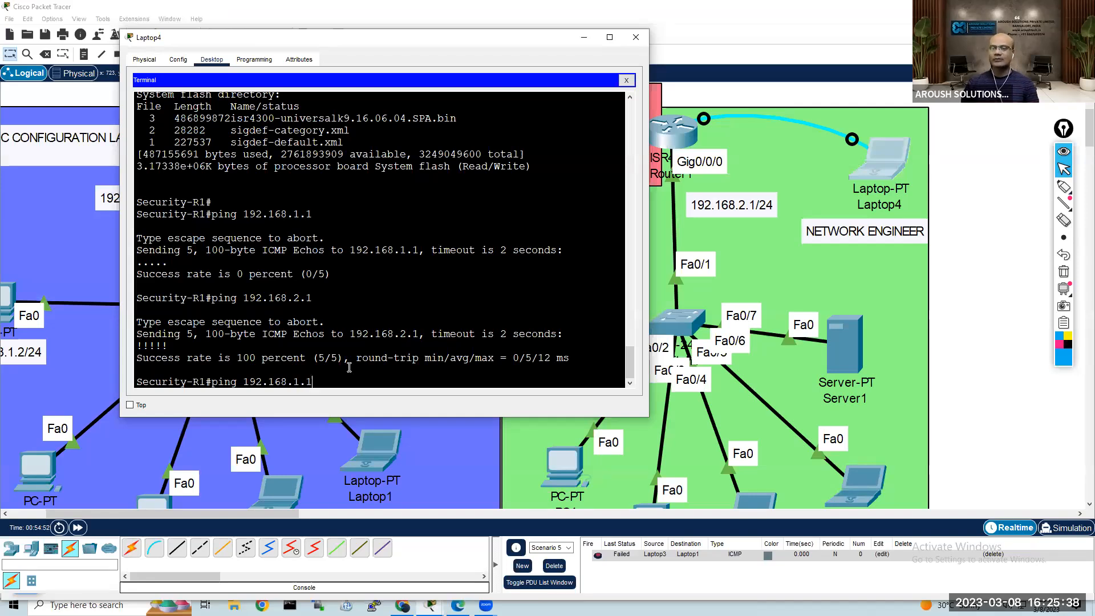
pyautogui.press('Return')
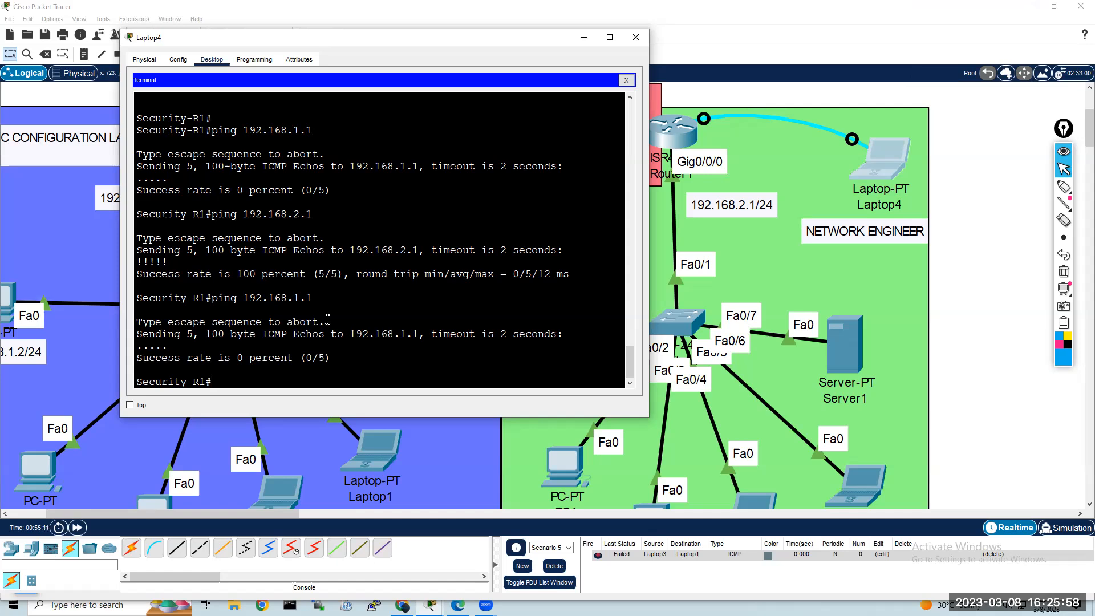
pyautogui.click(956, 114)
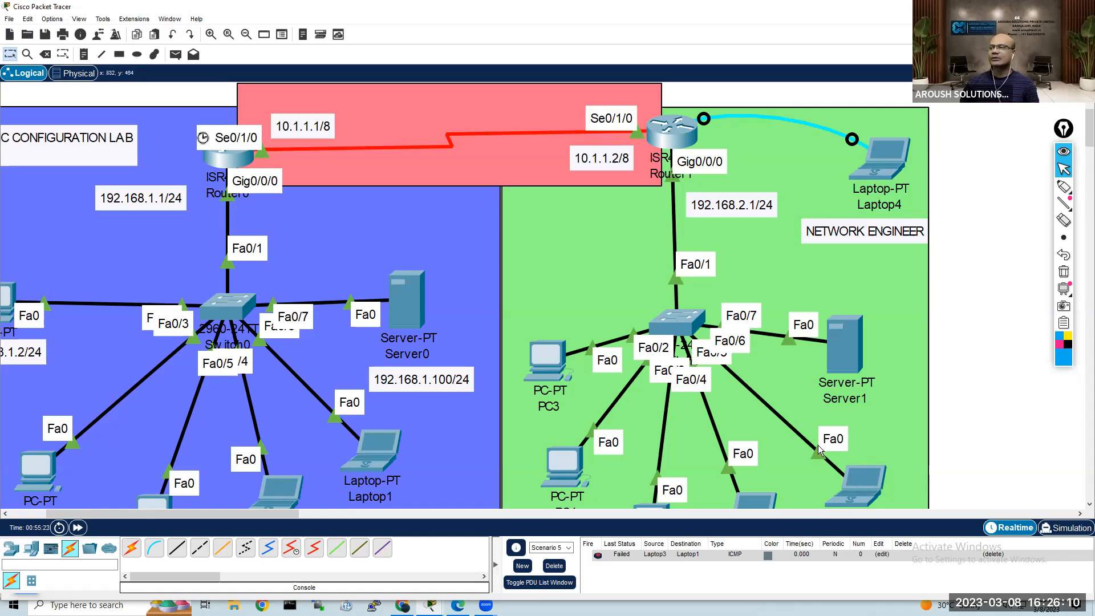
# Step: Move Laptop3 upward in the green network area so that it sits closer below Server1
pyautogui.moveTo(867, 479)
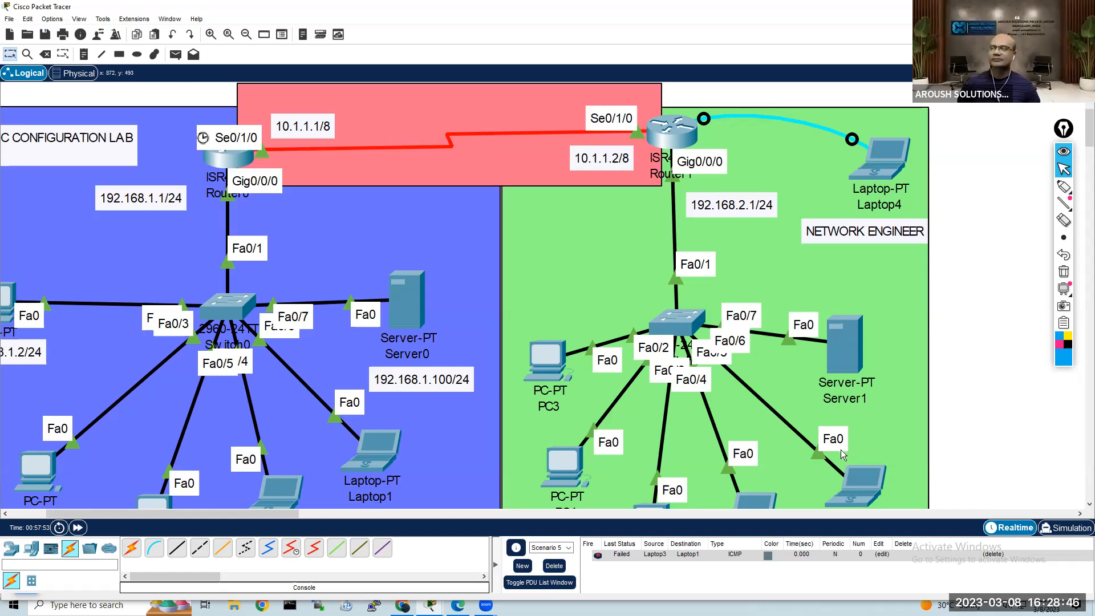
pyautogui.moveTo(863, 488)
pyautogui.click(618, 264)
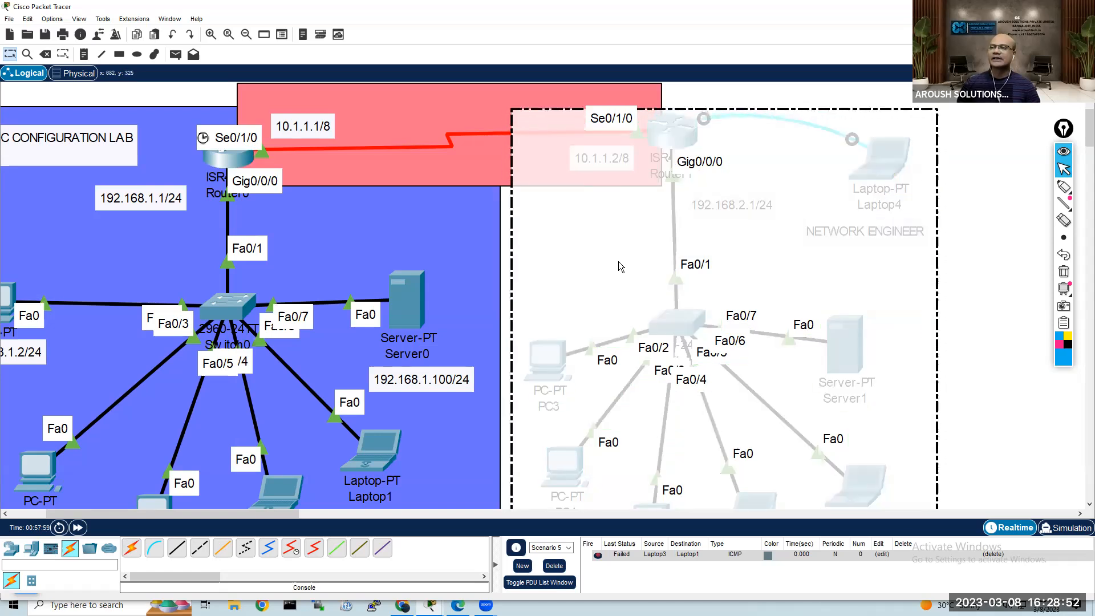
pyautogui.click(962, 113)
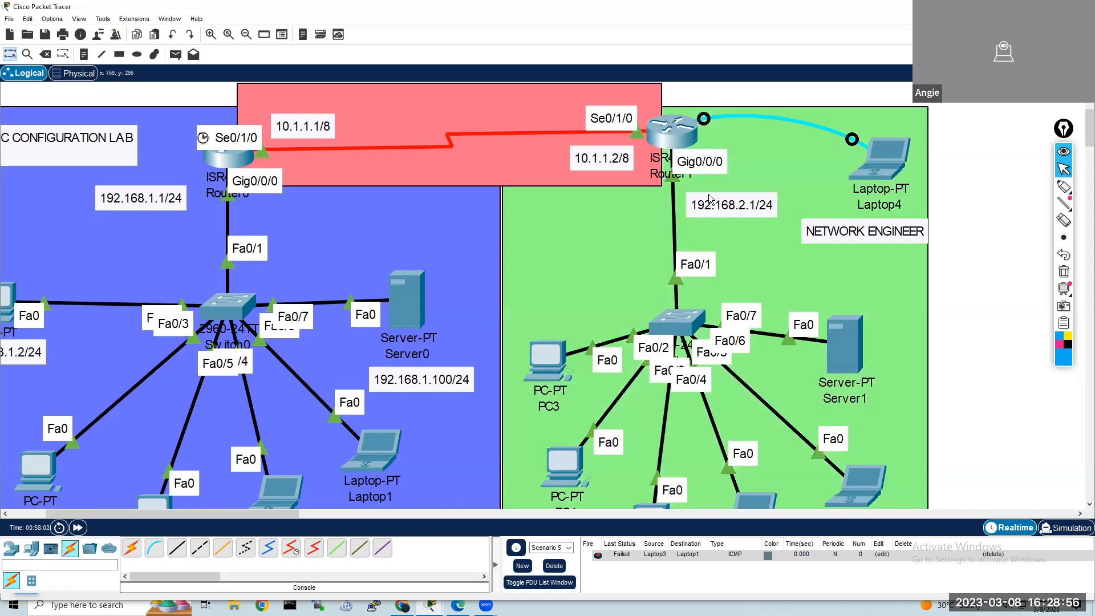
pyautogui.moveTo(863, 485); pyautogui.dragTo(848, 446)
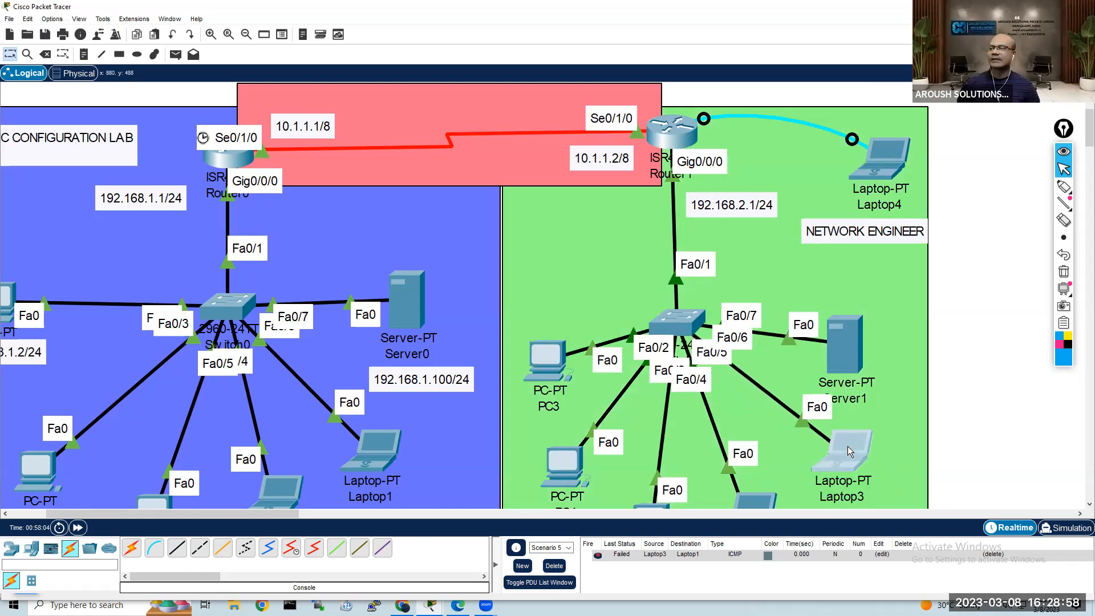
# Step: Open Laptop3's device window and place it over the blue network area
pyautogui.click(955, 407)
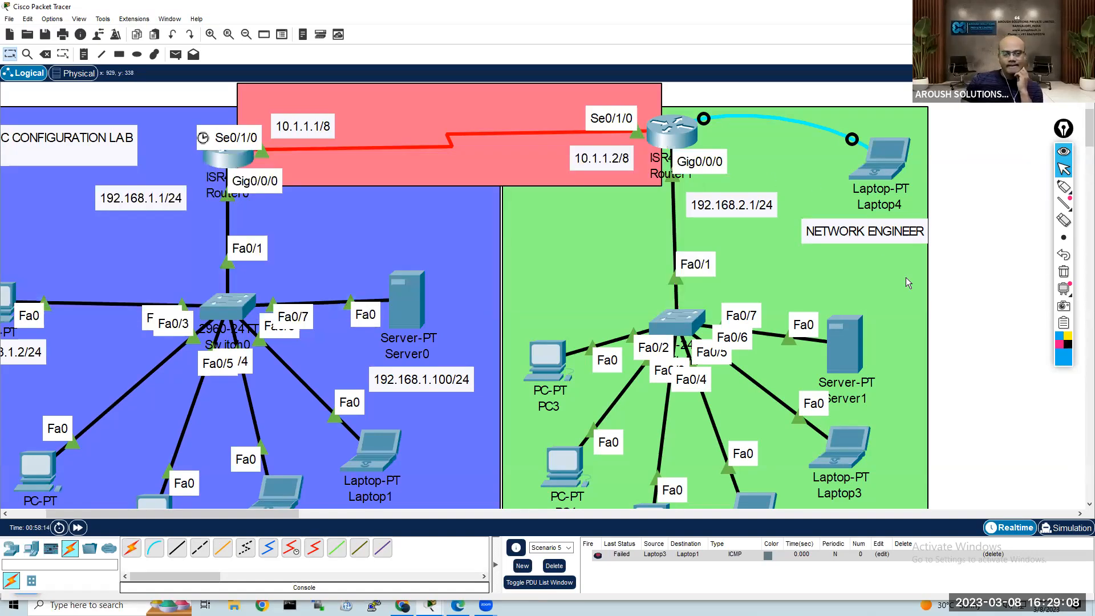
pyautogui.click(851, 441)
pyautogui.moveTo(553, 108); pyautogui.dragTo(390, 78)
pyautogui.click(375, 152)
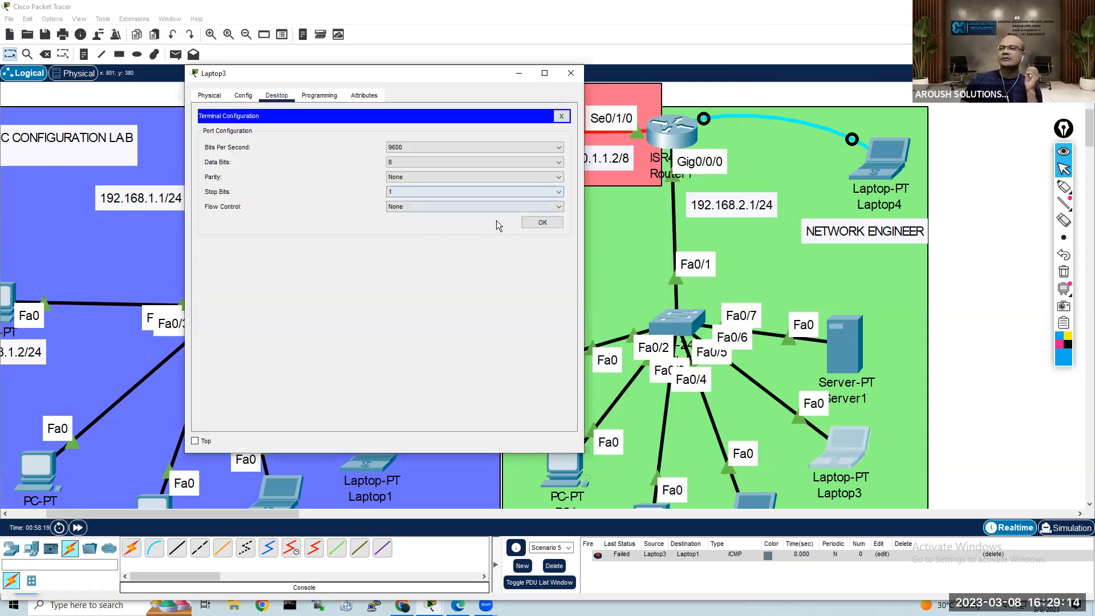
pyautogui.click(542, 223)
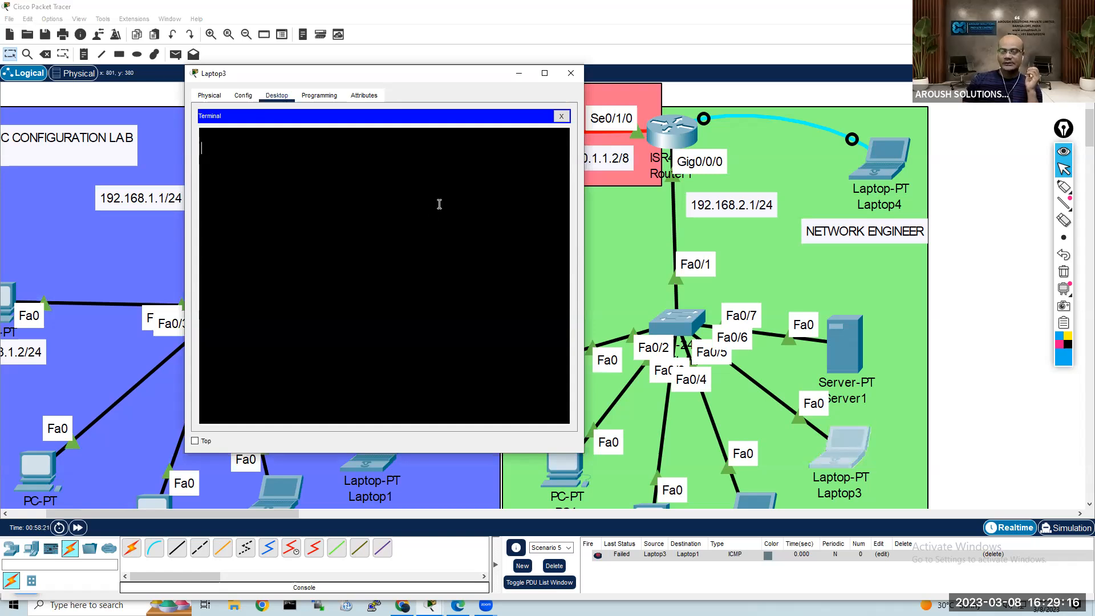
pyautogui.click(563, 117)
# Step: Ping 192.168.2.1 from the Command Prompt on Laptop3
pyautogui.click(451, 135)
pyautogui.press('Return')
pyautogui.press('Return')
pyautogui.press('Return')
pyautogui.write('pinh')
pyautogui.press('BackSpace')
pyautogui.press('BackSpace')
pyautogui.write('g ')
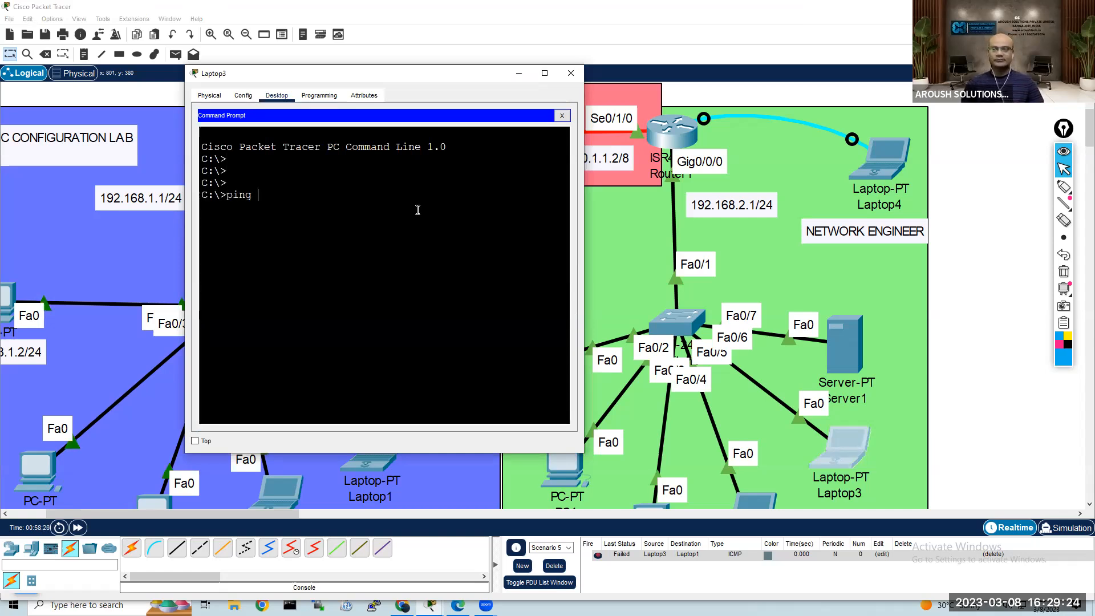
pyautogui.write('192.168.2.1')
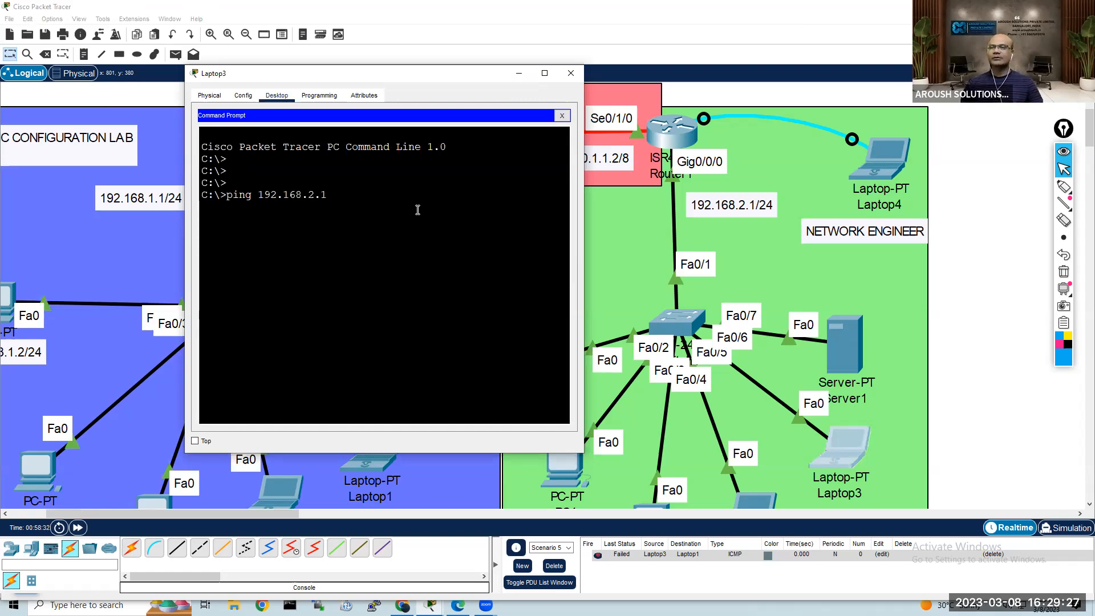
pyautogui.press('Return')
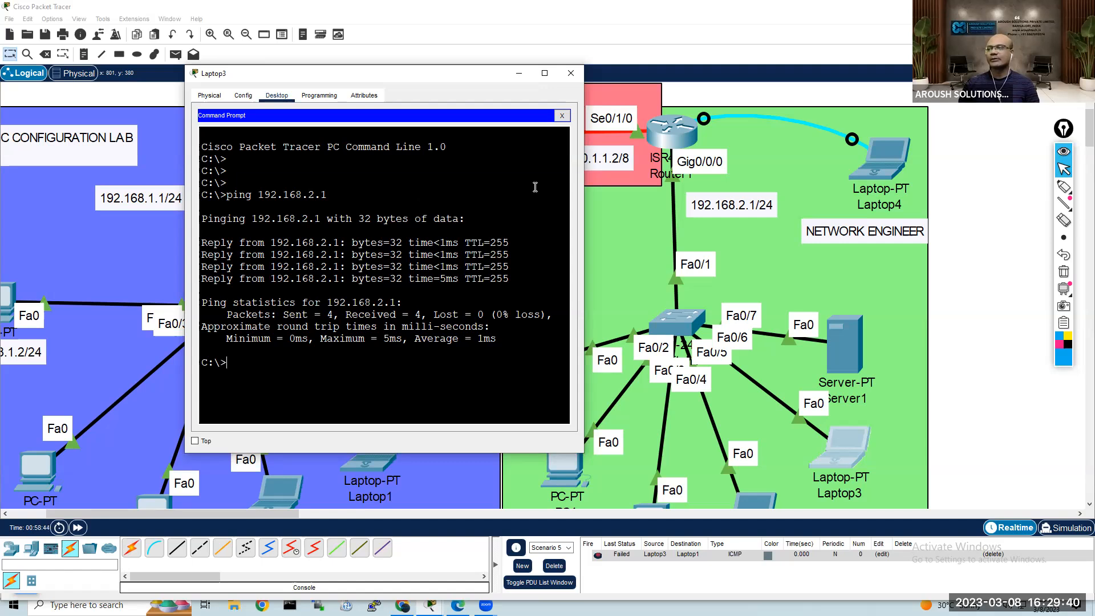
# Step: Return to the topology and shift Server1 and Laptop3 slightly up and outward in the green network area
pyautogui.click(944, 130)
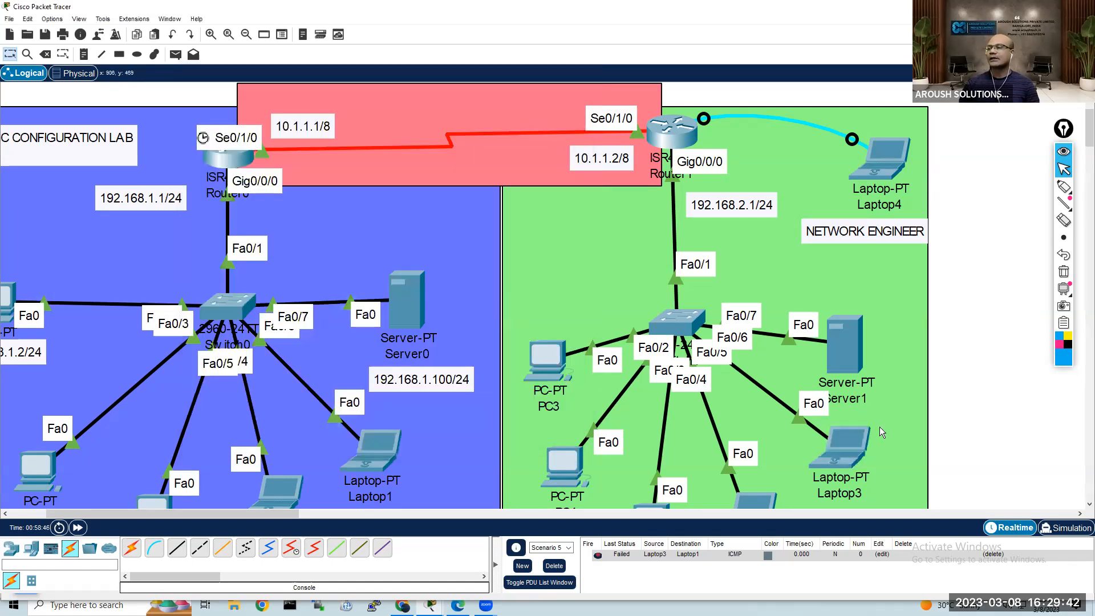
pyautogui.moveTo(861, 333); pyautogui.dragTo(881, 309)
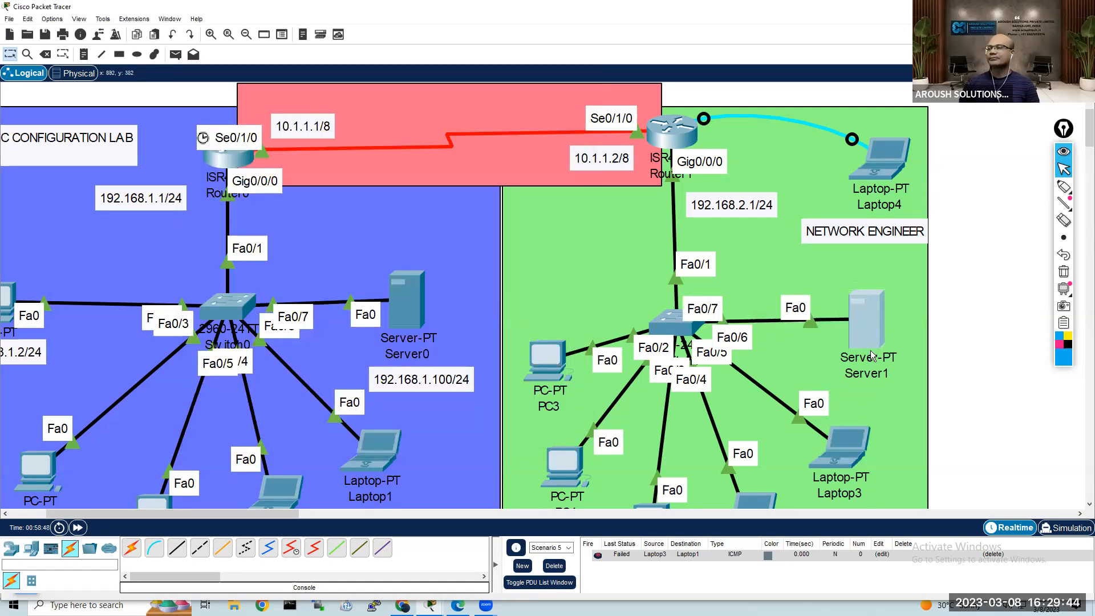
pyautogui.moveTo(850, 434); pyautogui.dragTo(866, 404)
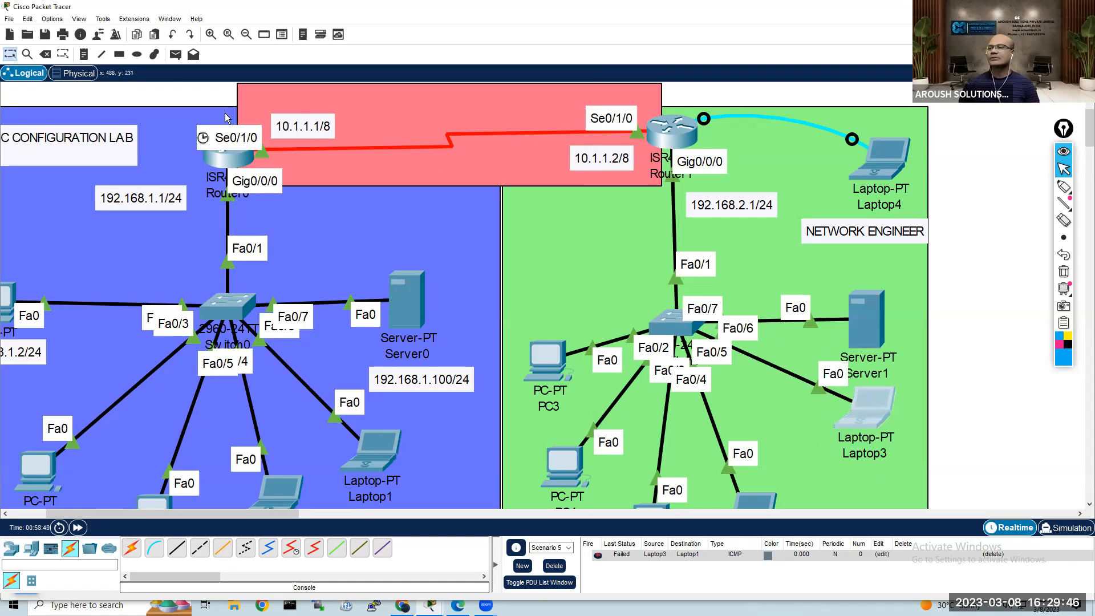
# Step: Place a note directly below Laptop3 containing its owner's first name followed by "laptop"
pyautogui.click(84, 55)
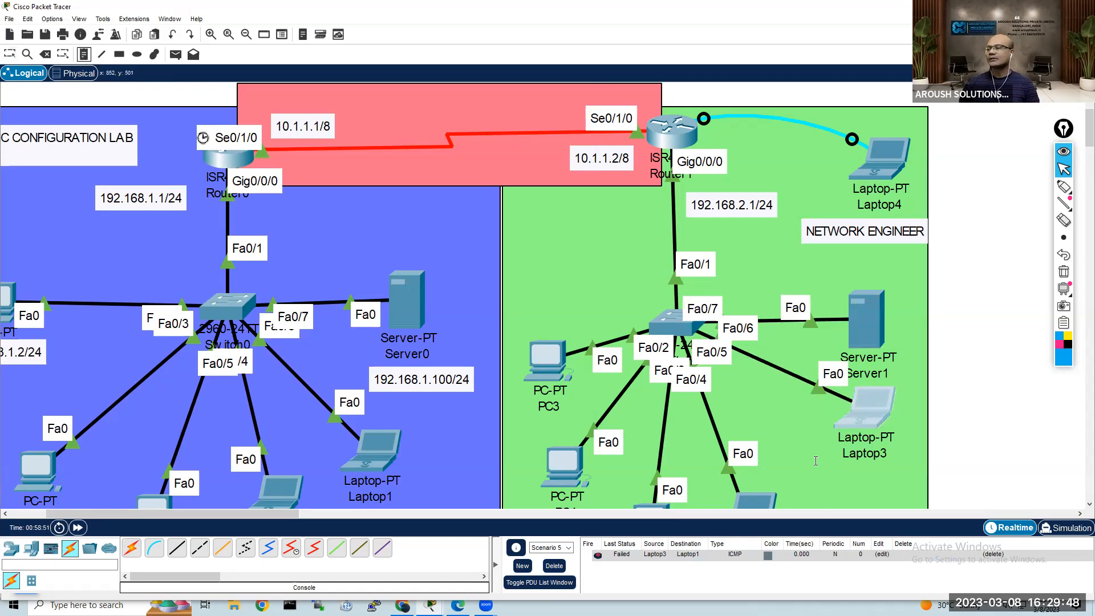
pyautogui.click(816, 460)
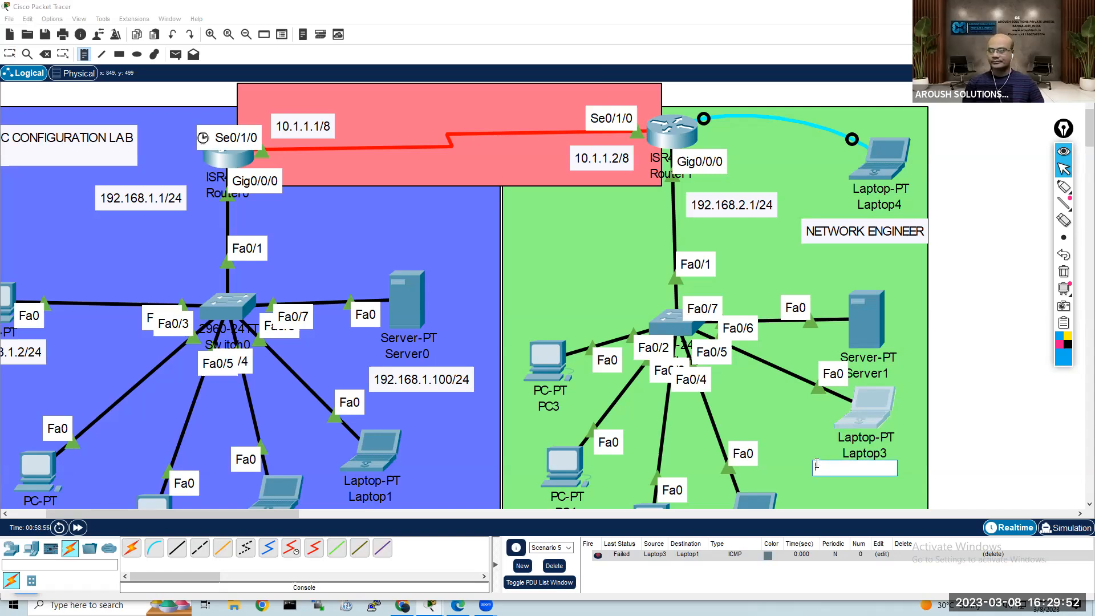
pyautogui.write('raj')
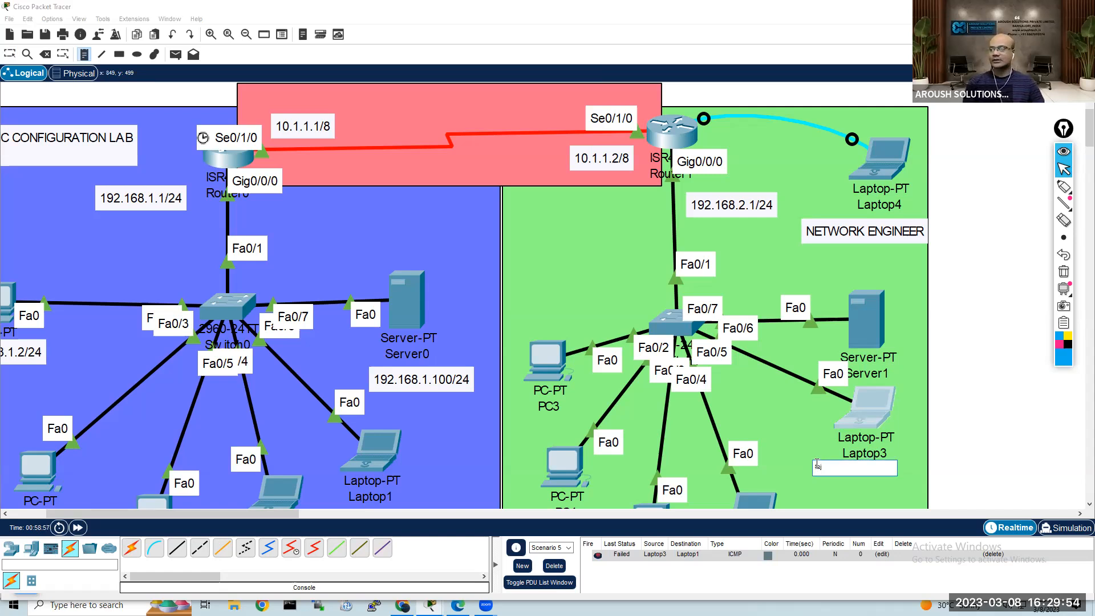
pyautogui.write(' laptop')
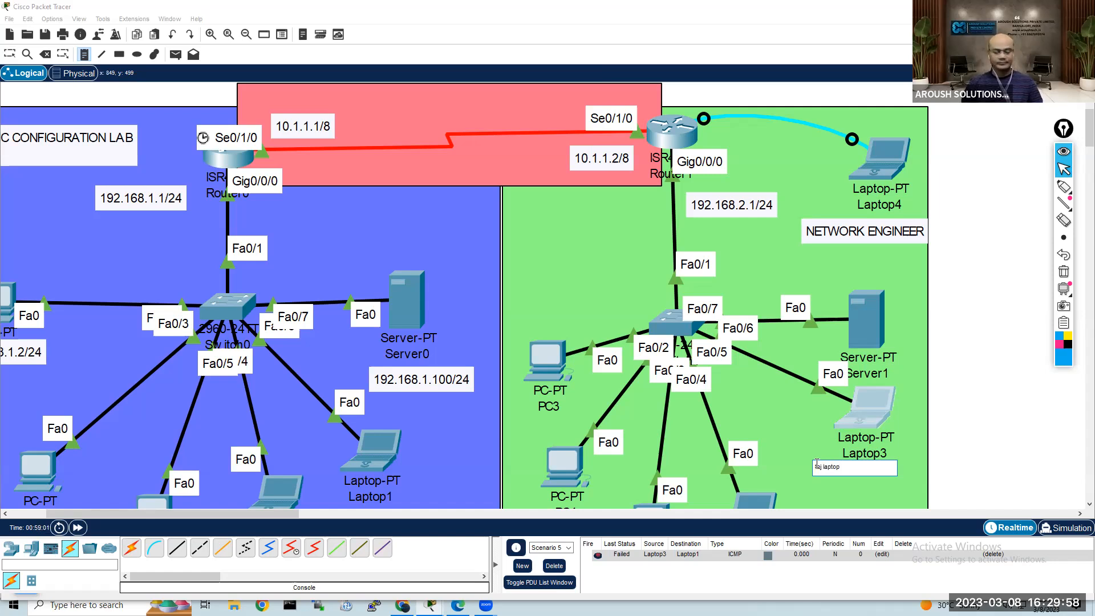
pyautogui.press('Escape')
pyautogui.moveTo(845, 478); pyautogui.dragTo(875, 479)
pyautogui.click(946, 443)
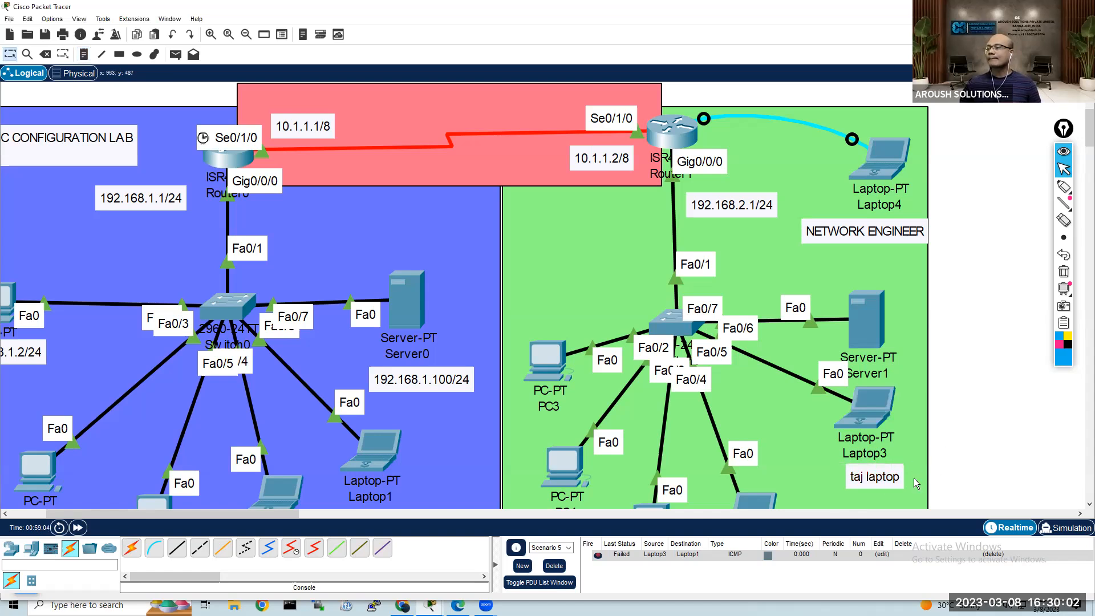
# Step: Review the ping output in Laptop3's Command Prompt in a taller window and close the device window
pyautogui.click(870, 407)
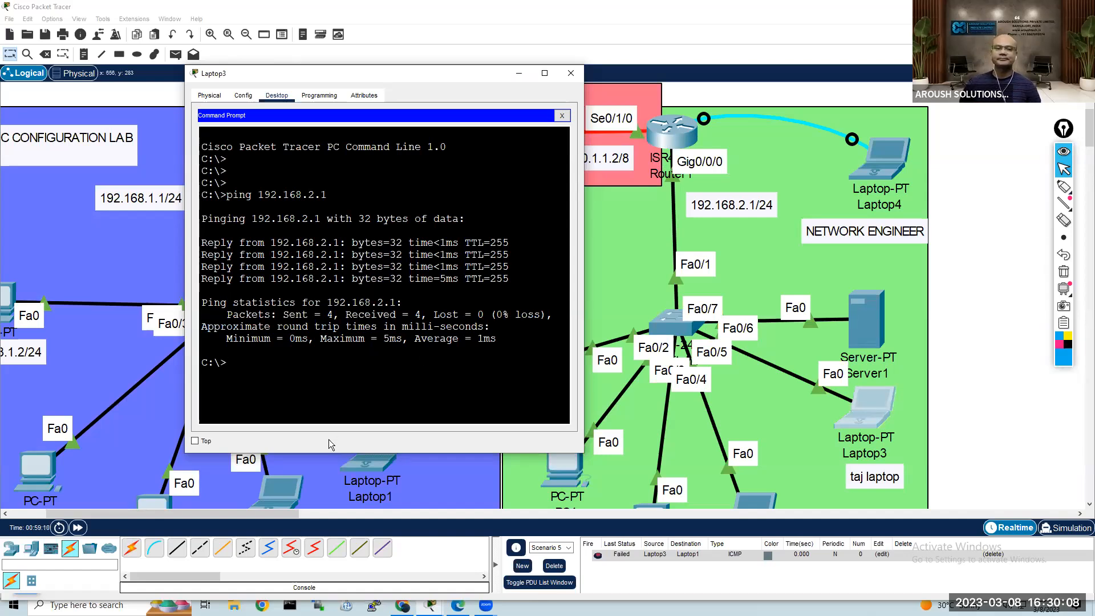
pyautogui.moveTo(284, 455); pyautogui.dragTo(285, 519)
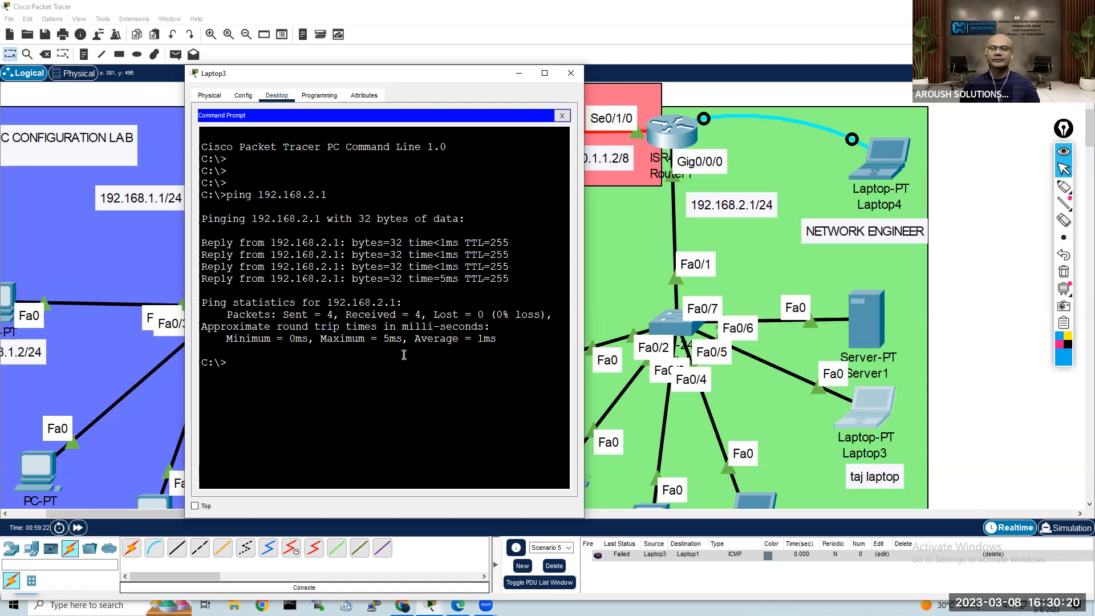
pyautogui.click(563, 116)
pyautogui.click(571, 73)
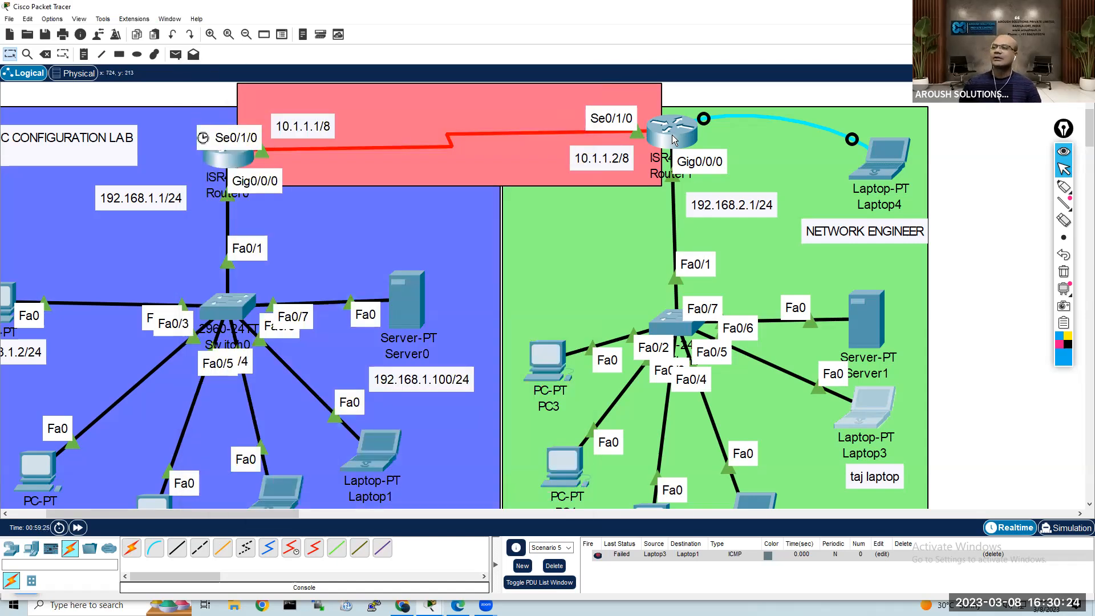
# Step: Open Router1's command line and enter global configuration mode with conf t
pyautogui.click(672, 134)
pyautogui.press('Return')
pyautogui.press('Return')
pyautogui.press('Return')
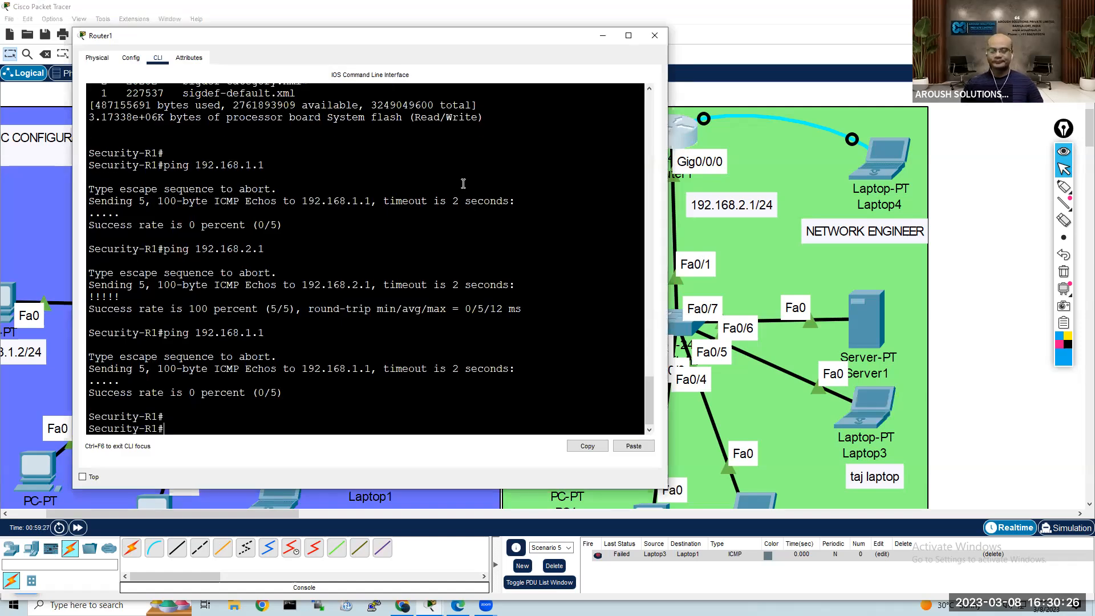
pyautogui.write('conf t')
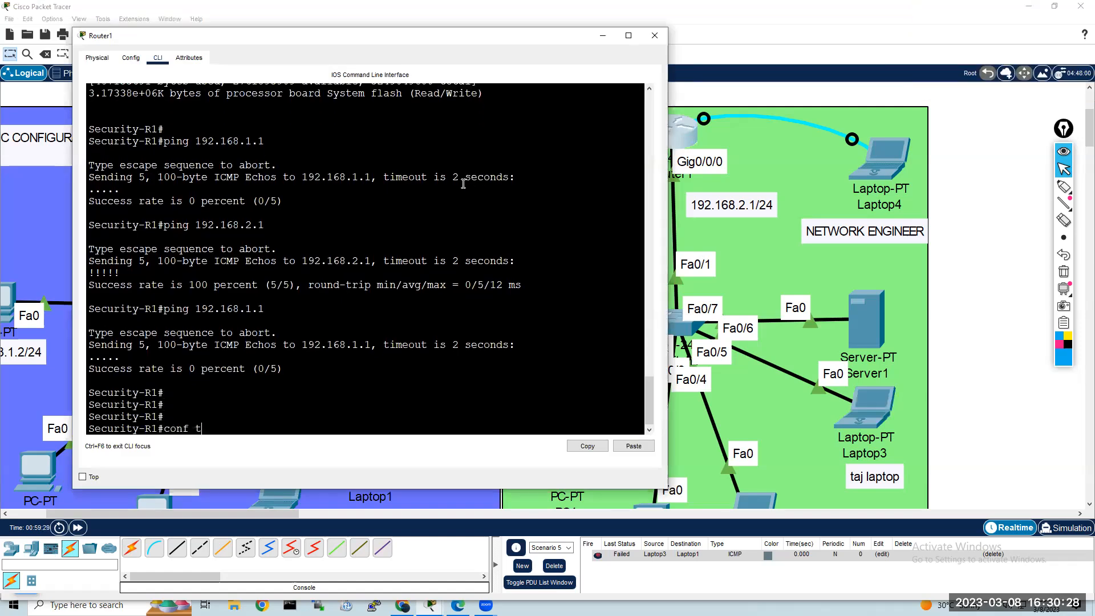
pyautogui.press('Return')
# Step: Begin a username command for the laptop owner's account on Router1 and list the available options
pyautogui.write('user')
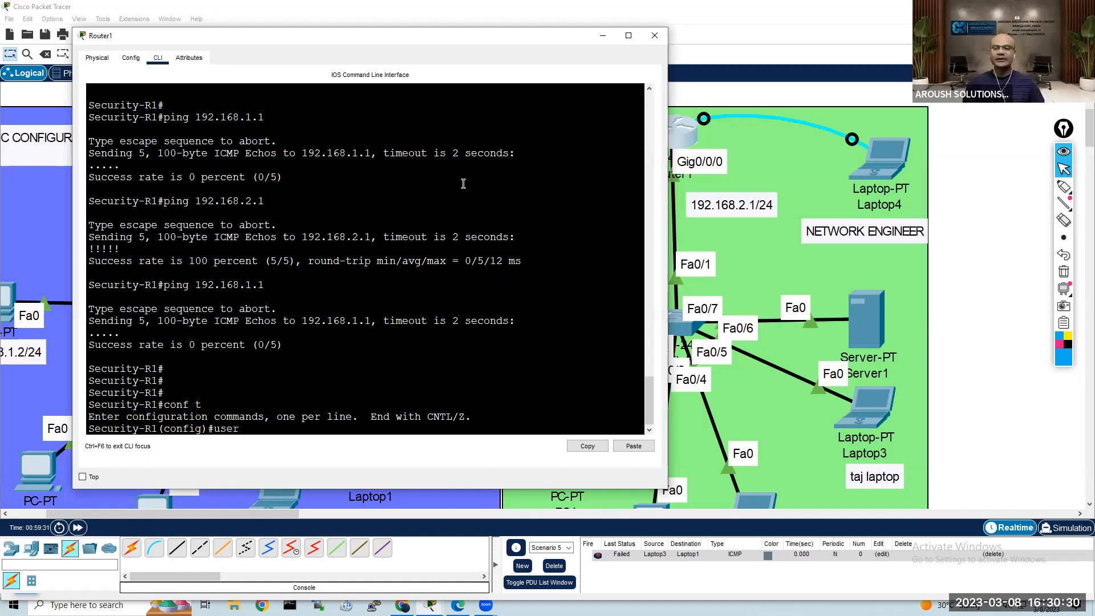
pyautogui.press('Tab')
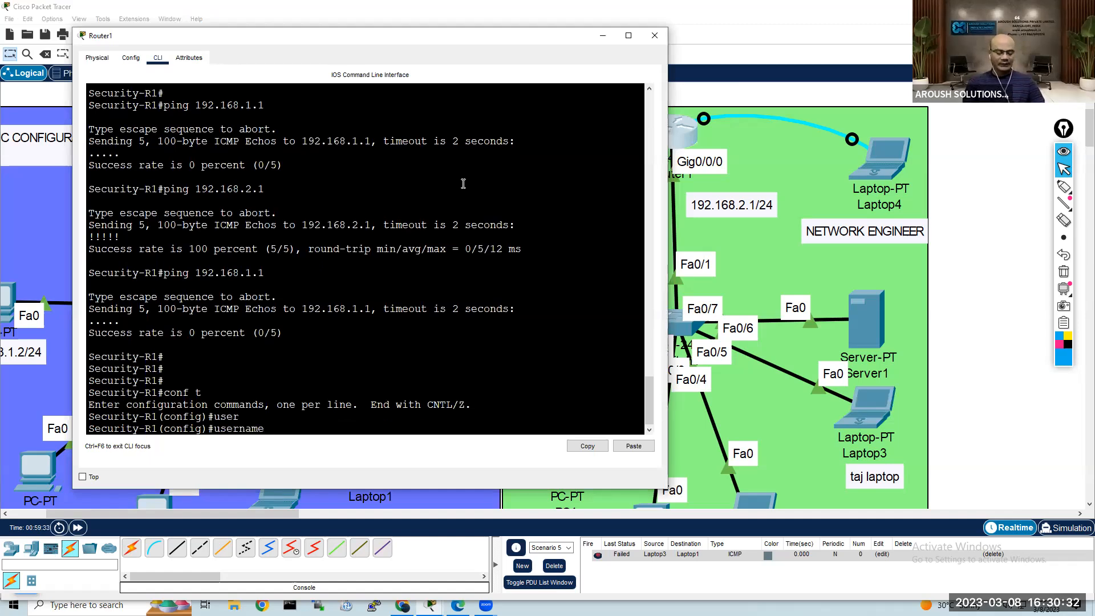
pyautogui.write('Taj')
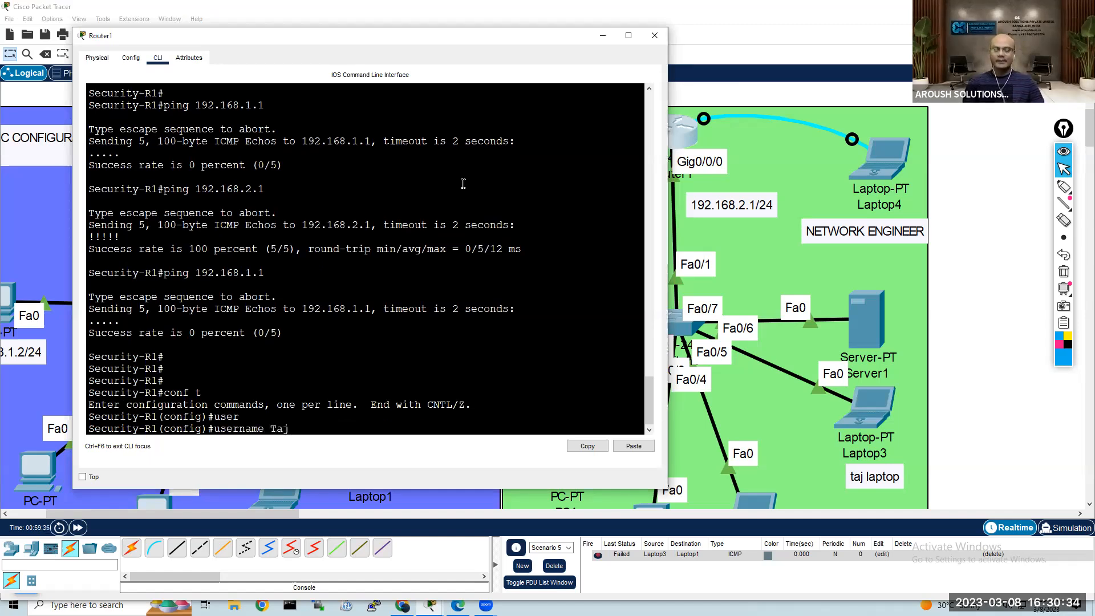
pyautogui.write(' ?')
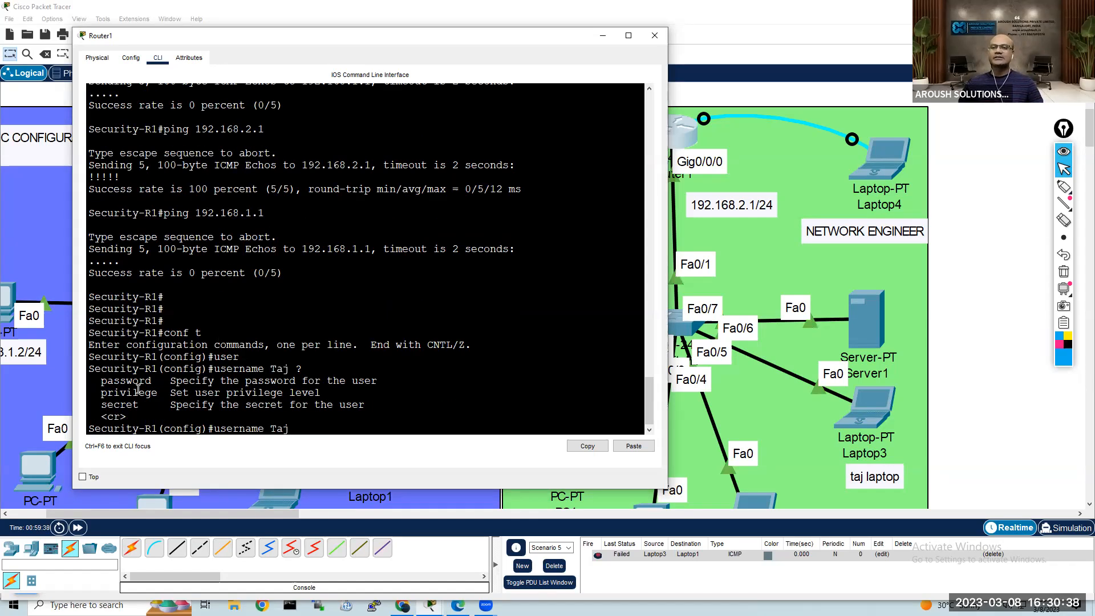
pyautogui.moveTo(95, 378); pyautogui.dragTo(381, 402)
pyautogui.click(350, 425)
# Step: Extend the username command with privilege level 15, checking the allowed level range first
pyautogui.write('prvi')
pyautogui.press('Tab')
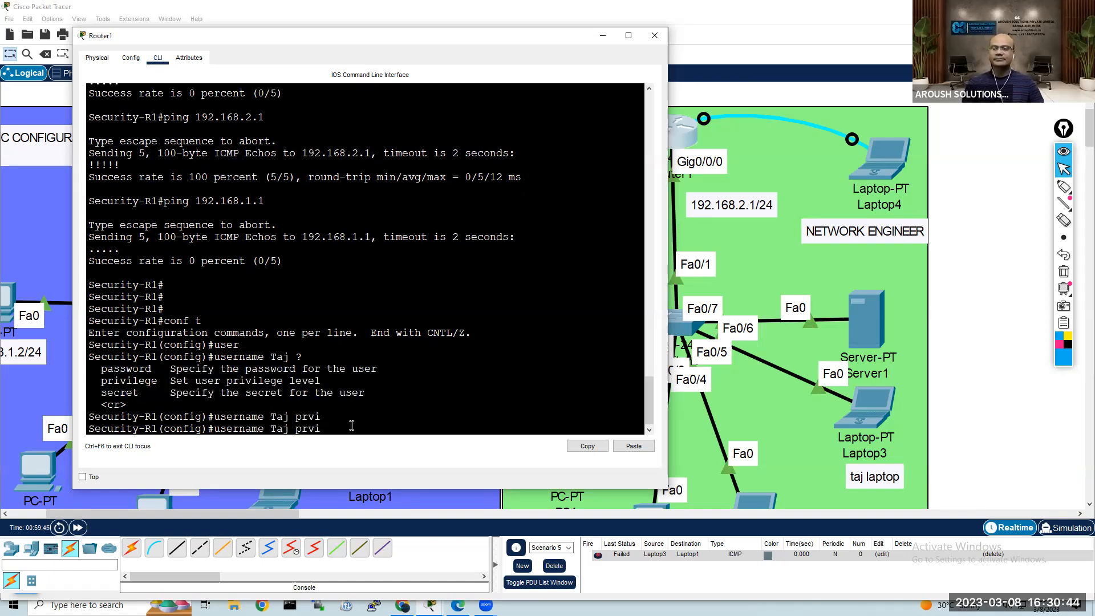
pyautogui.press('BackSpace')
pyautogui.press('BackSpace')
pyautogui.press('BackSpace')
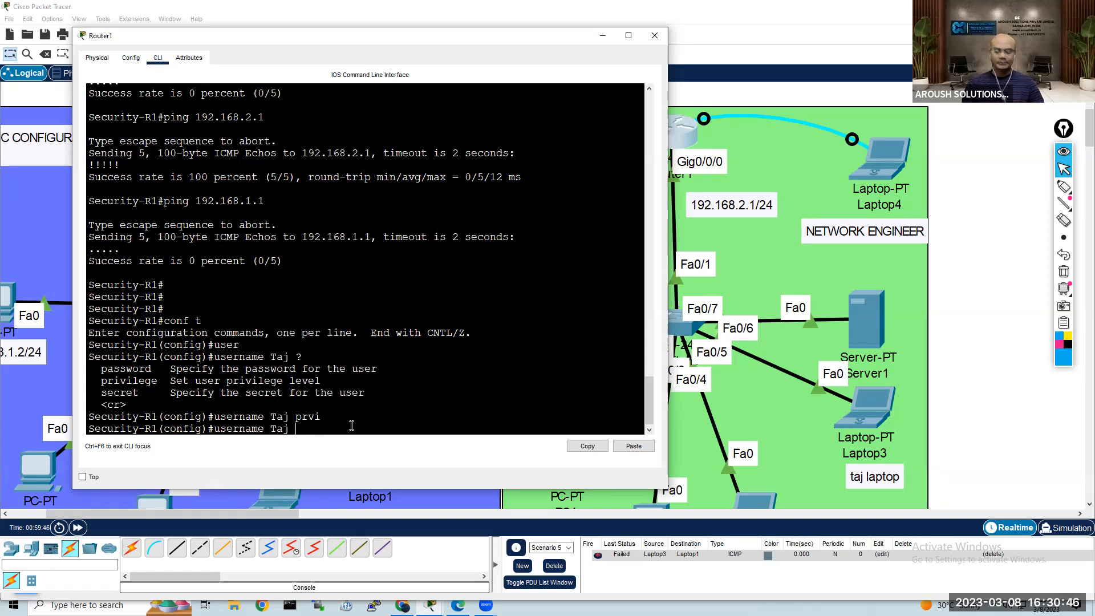
pyautogui.write('ri')
pyautogui.press('Tab')
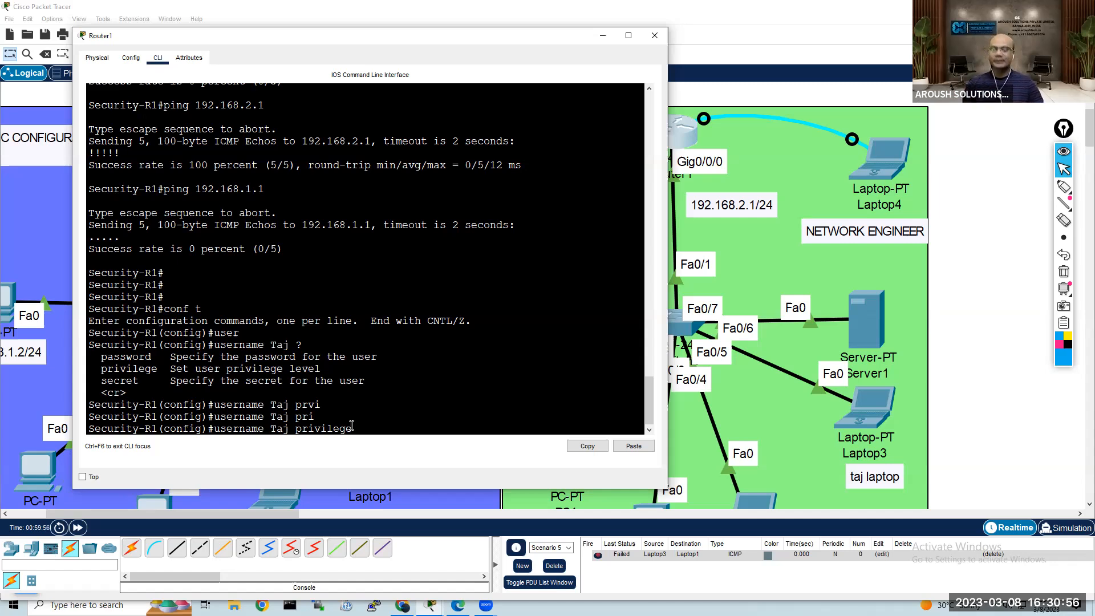
pyautogui.write('?')
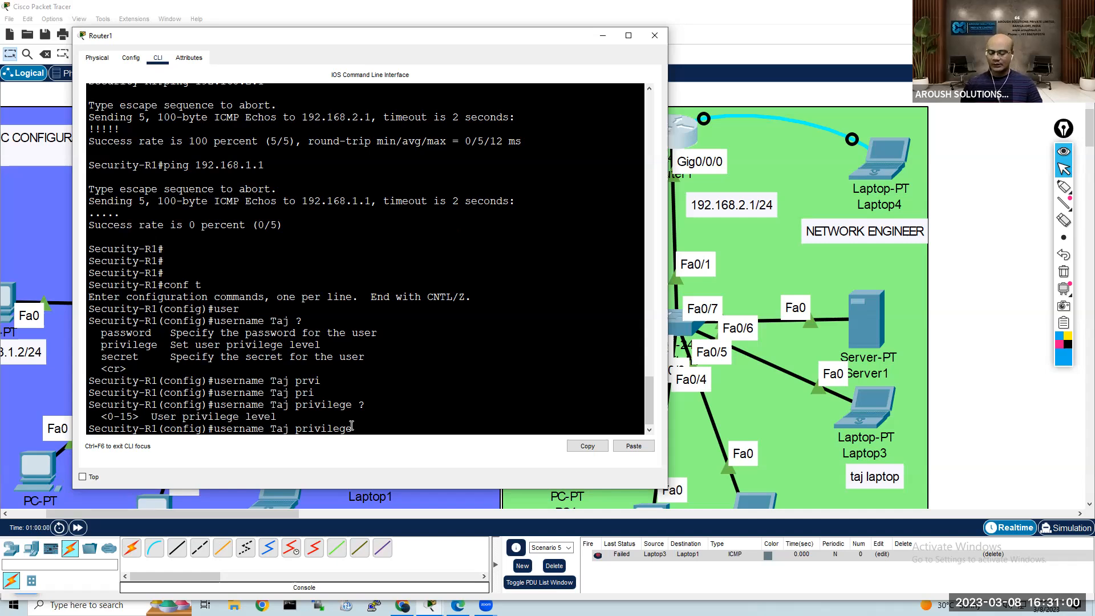
pyautogui.write('15')
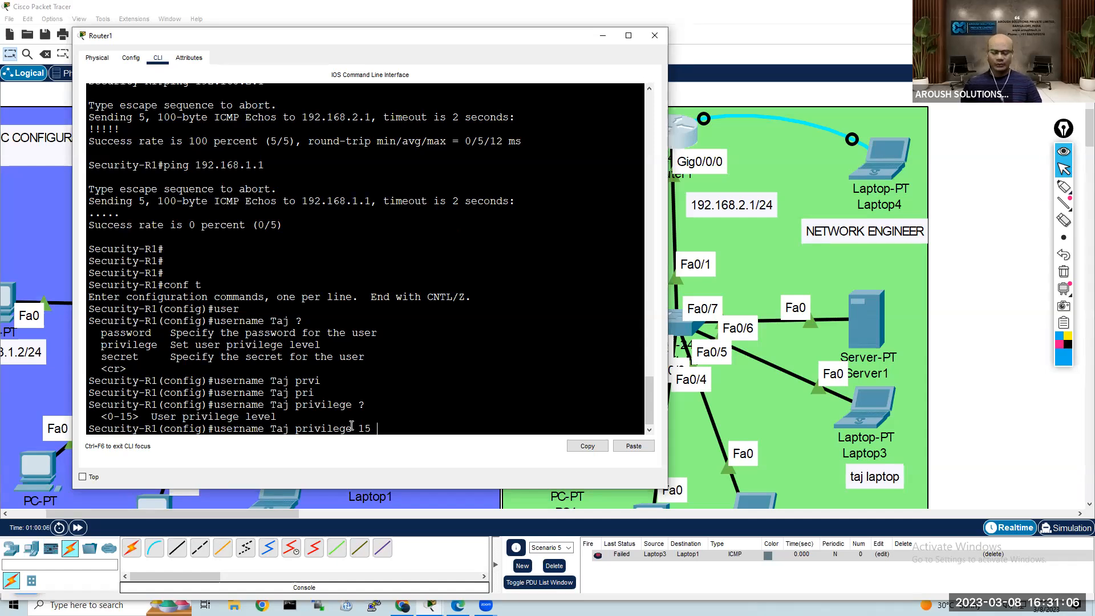
pyautogui.write(' ?')
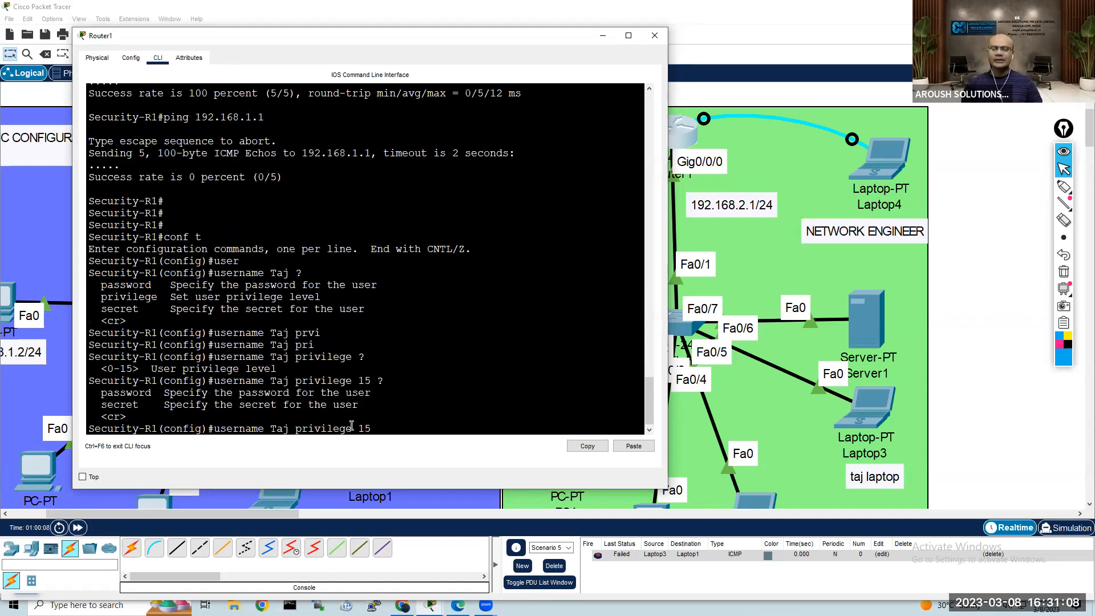
pyautogui.write('pas')
# Step: List the remaining options, complete the command with the password keyword and the account password, and create the user
pyautogui.press('Tab')
pyautogui.write('c')
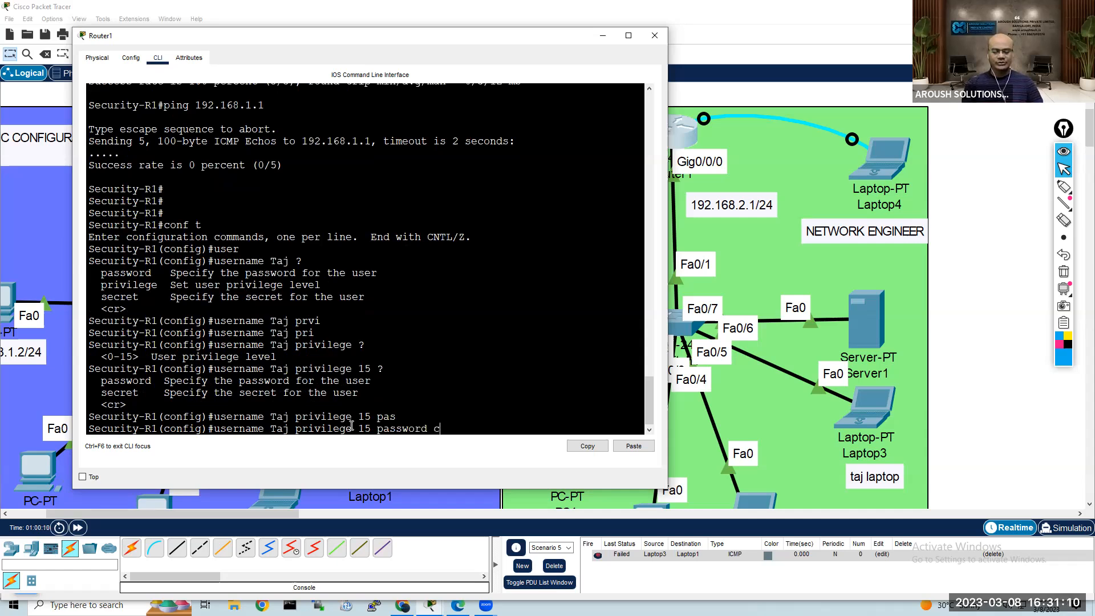
pyautogui.write('isco123')
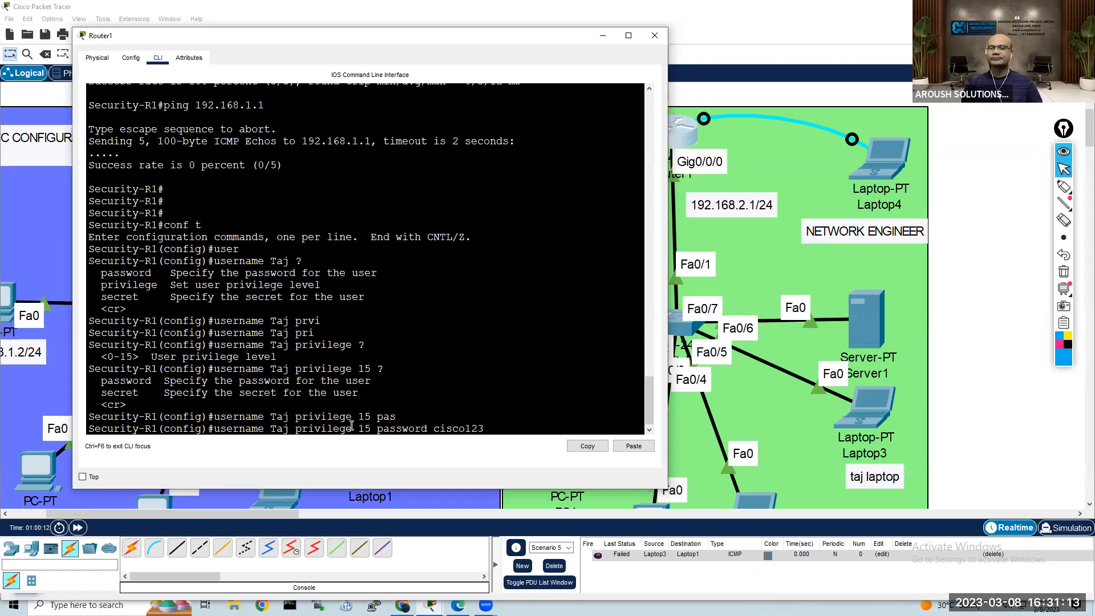
pyautogui.press('Return')
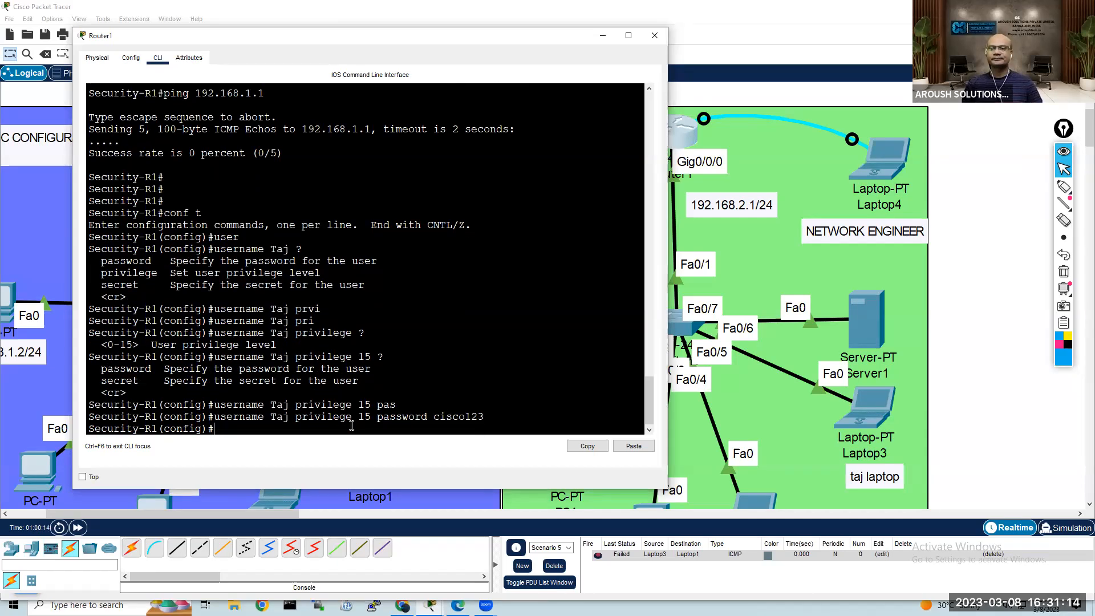
# Step: Enter line configuration mode for VTY lines 0 to 4 on Router1 with line vty 0 4
pyautogui.write('int')
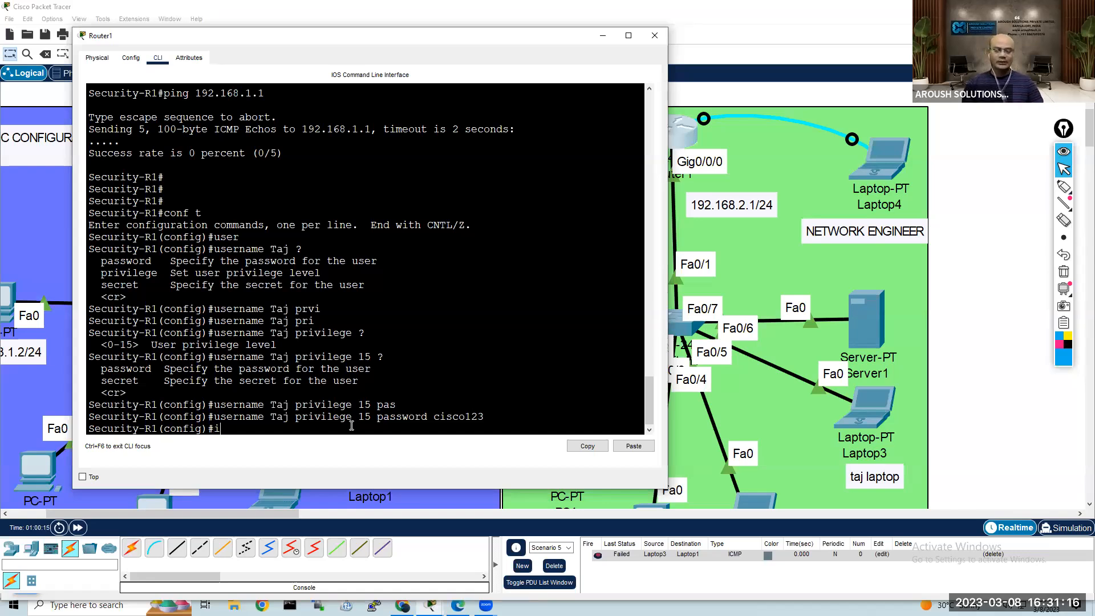
pyautogui.press('Tab')
pyautogui.press('BackSpace')
pyautogui.press('BackSpace')
pyautogui.press('BackSpace')
pyautogui.press('BackSpace')
pyautogui.press('BackSpace')
pyautogui.press('BackSpace')
pyautogui.press('BackSpace')
pyautogui.press('BackSpace')
pyautogui.press('BackSpace')
pyautogui.press('BackSpace')
pyautogui.write('lin')
pyautogui.press('Tab')
pyautogui.write('vty')
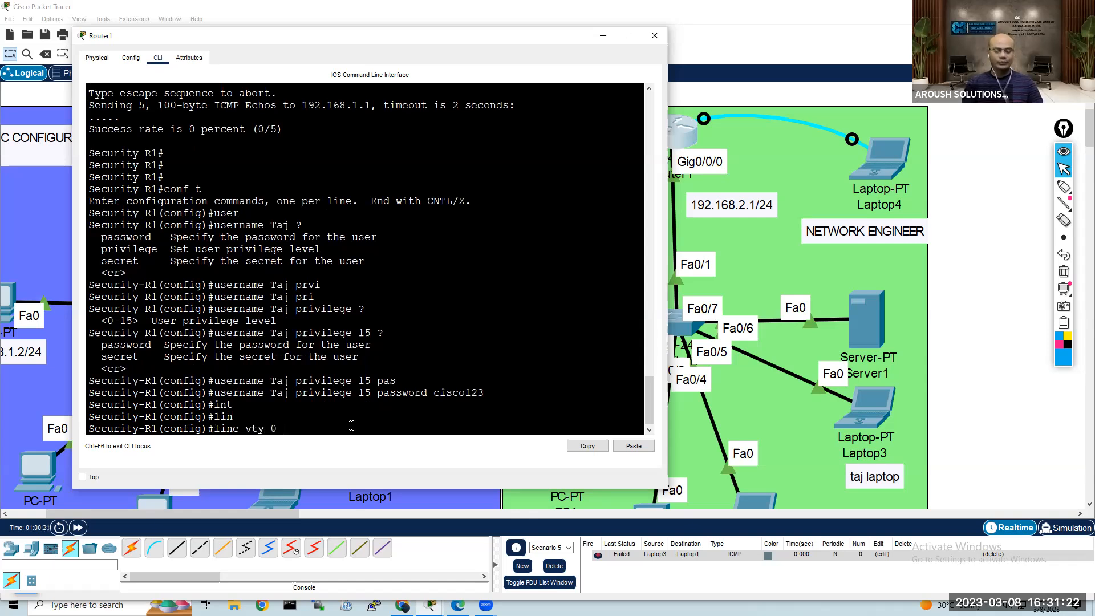
pyautogui.press('BackSpace')
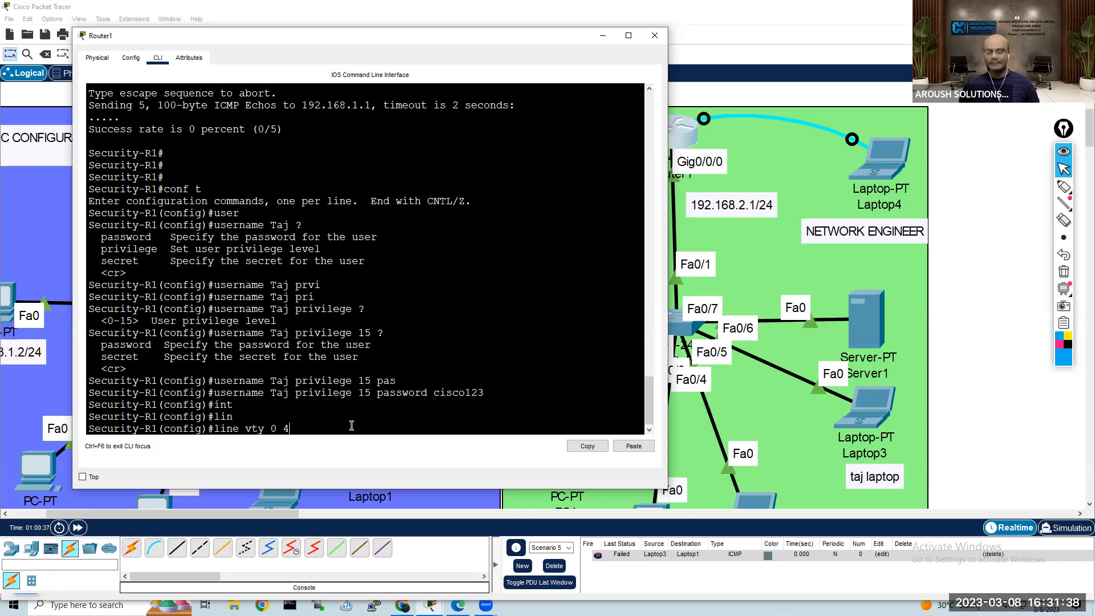
pyautogui.press('Return')
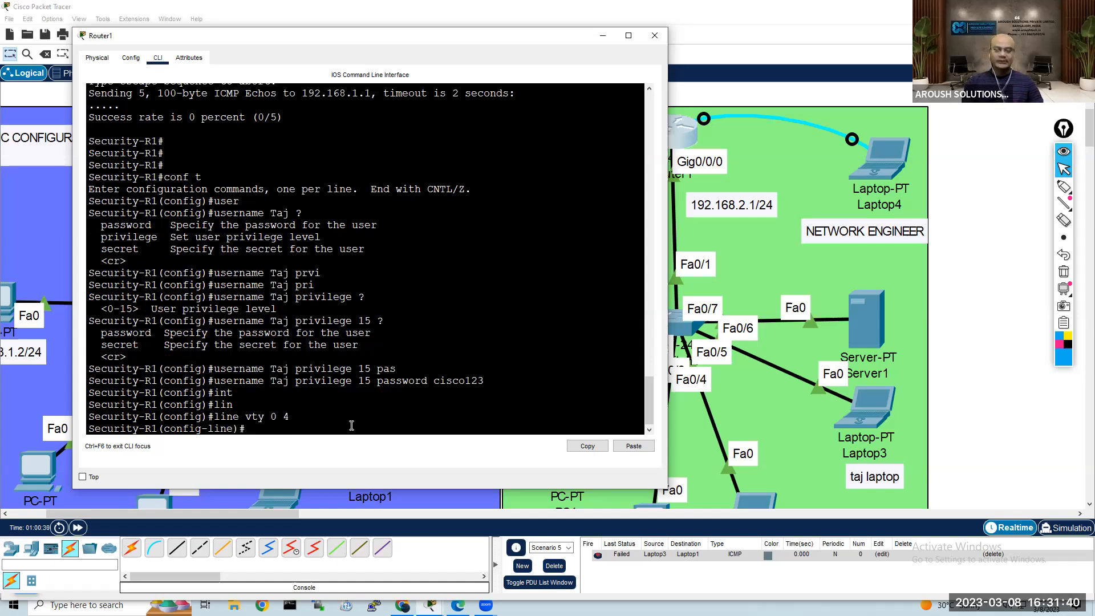
# Step: List the available line configuration commands, and set the login password for the VTY lines
pyautogui.write('?')
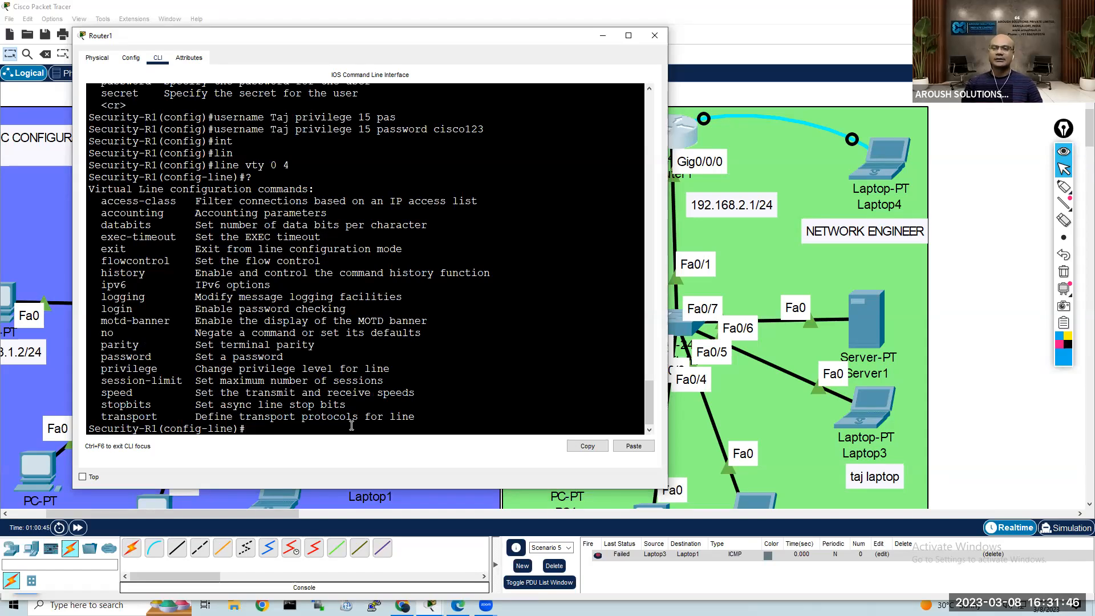
pyautogui.write('pas')
pyautogui.press('Tab')
pyautogui.write('cisco123')
pyautogui.press('Return')
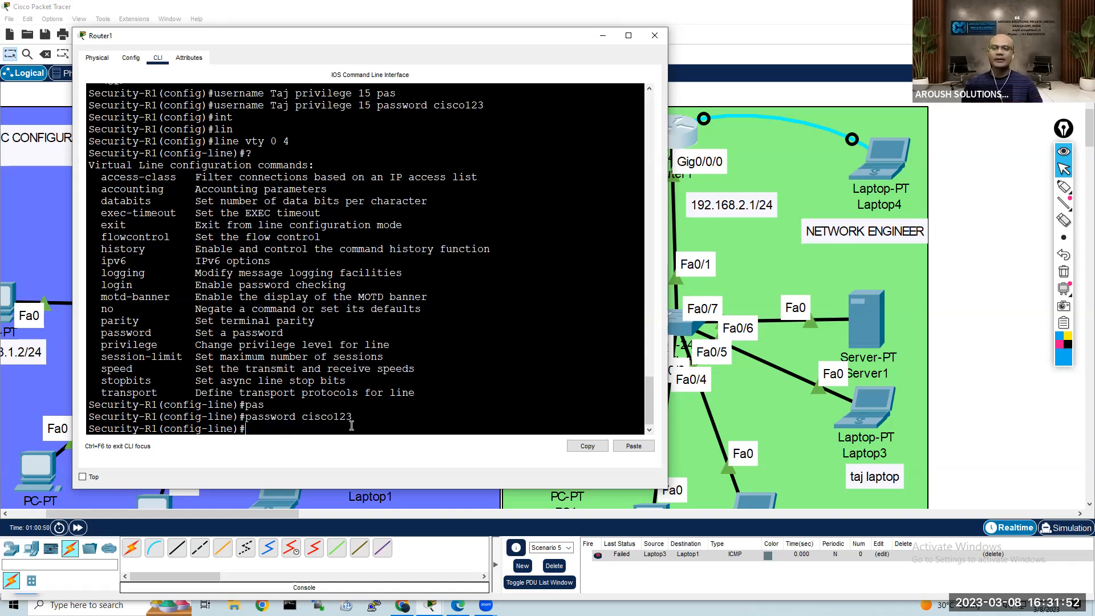
# Step: Make the VTY lines authenticate against the local user database with login local, and leave configuration mode with end
pyautogui.write('login')
pyautogui.press('Tab')
pyautogui.write('loc')
pyautogui.press('Tab')
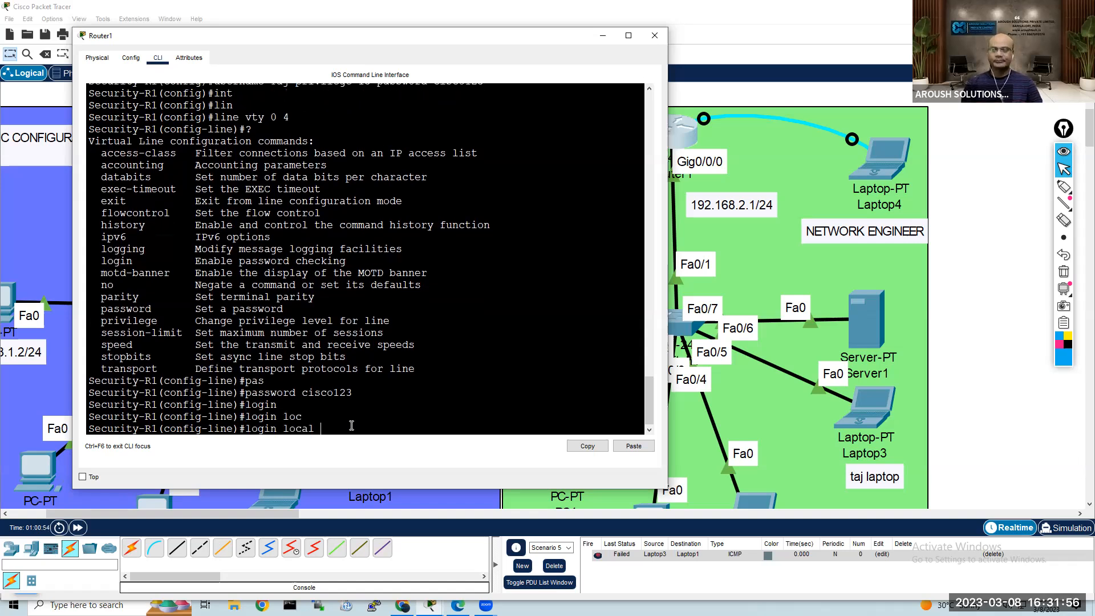
pyautogui.press('Return')
pyautogui.press('Return')
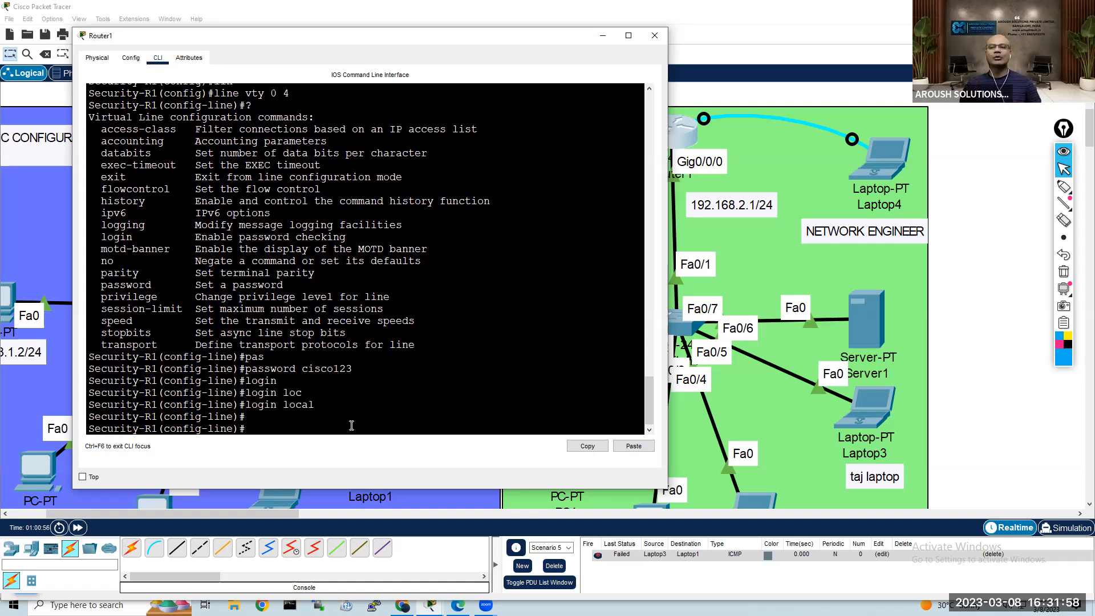
pyautogui.press('Return')
pyautogui.press('Return')
pyautogui.write('end')
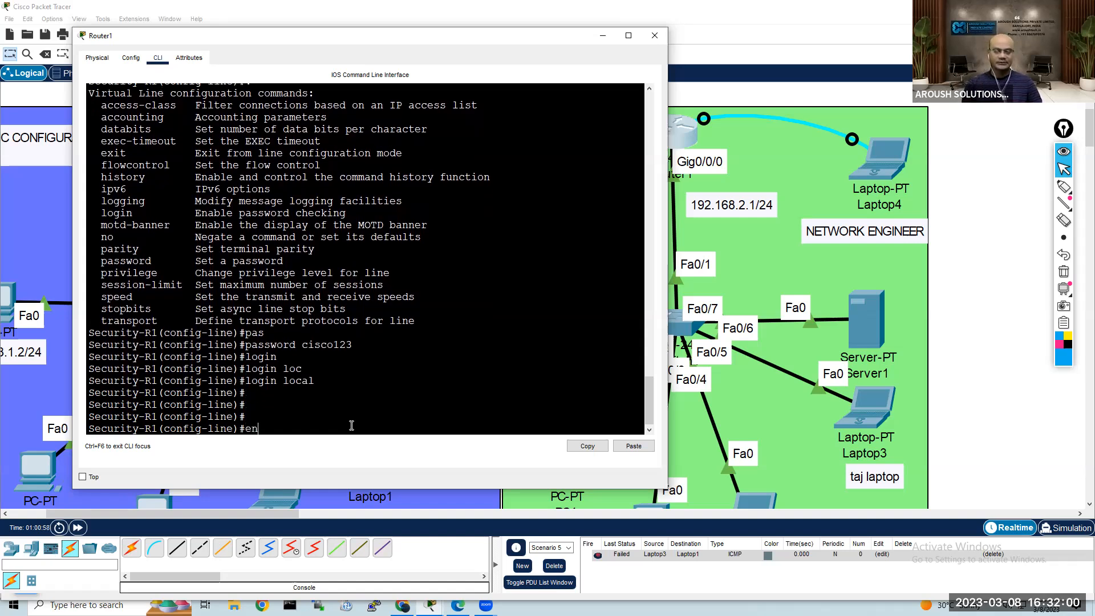
pyautogui.press('Return')
pyautogui.press('Return')
pyautogui.press('Return')
pyautogui.press('Return')
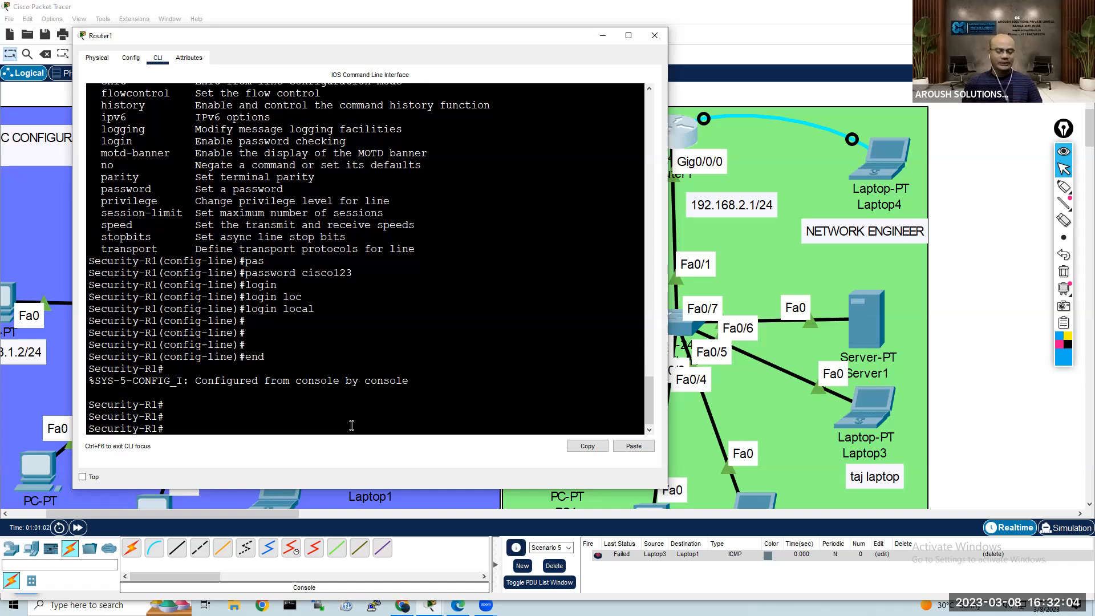
# Step: Save Router1's configuration with copy running-config startup-config, accepting the default destination filename
pyautogui.write('i')
pyautogui.press('Tab')
pyautogui.press('BackSpace')
pyautogui.press('BackSpace')
pyautogui.press('BackSpace')
pyautogui.press('BackSpace')
pyautogui.press('BackSpace')
pyautogui.write('con')
pyautogui.press('BackSpace')
pyautogui.press('BackSpace')
pyautogui.write('opu')
pyautogui.press('Tab')
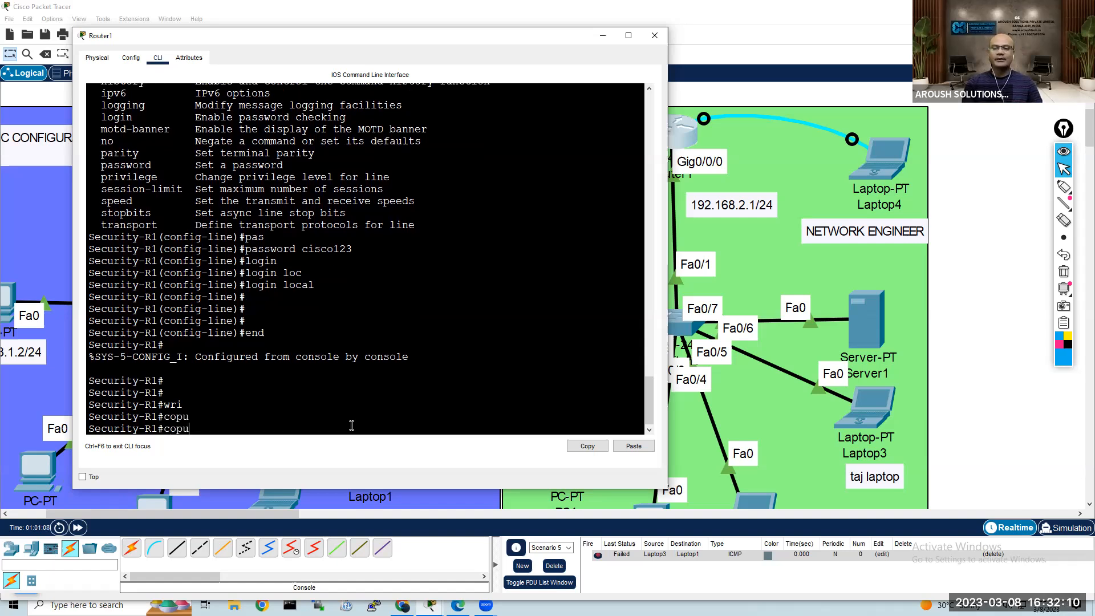
pyautogui.press('BackSpace')
pyautogui.press('Tab')
pyautogui.write('ru')
pyautogui.press('Tab')
pyautogui.write('st')
pyautogui.press('Tab')
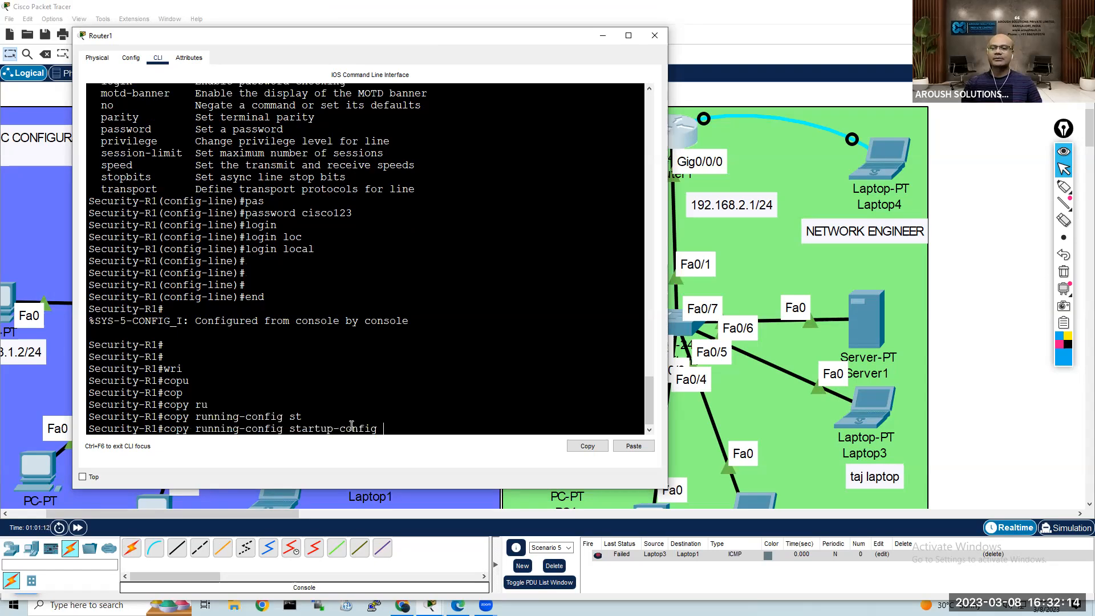
pyautogui.press('Return')
# Step: Save Router1's configuration once more with the write command
pyautogui.press('Return')
pyautogui.write('wri')
pyautogui.press('Tab')
pyautogui.press('Return')
pyautogui.press('Return')
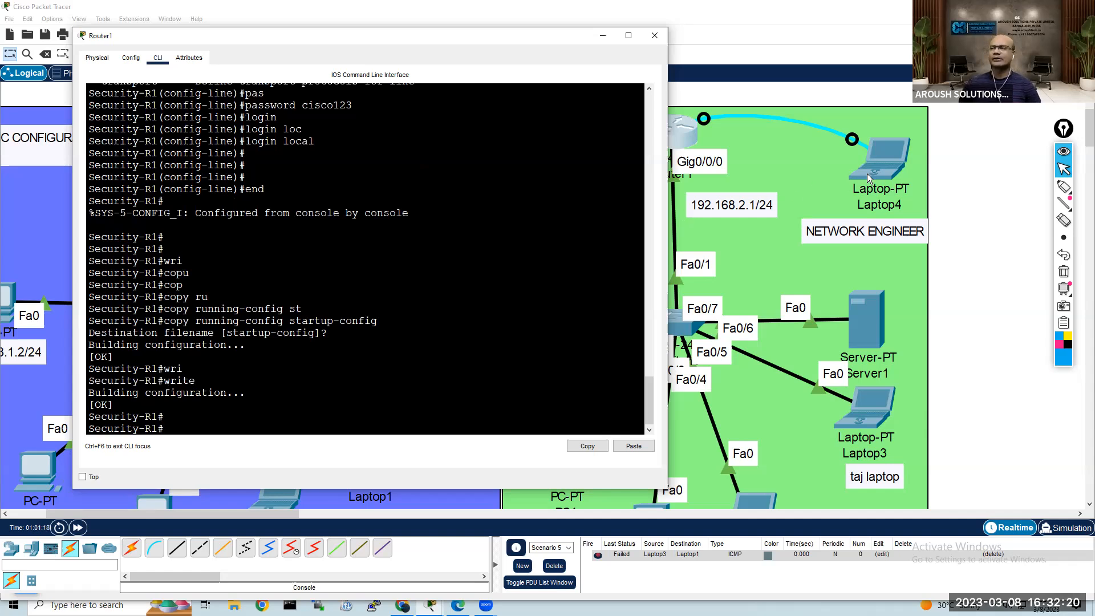
# Step: Put the Router1 window away and start a Telnet session to 192.168.2.1 from Laptop3's command prompt
pyautogui.click(958, 120)
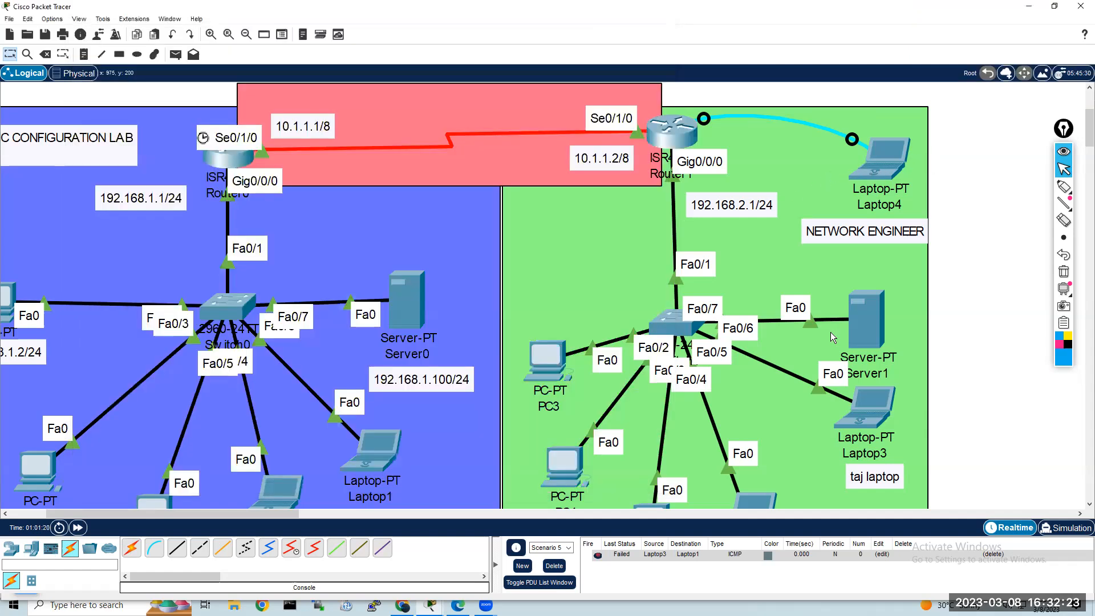
pyautogui.click(877, 408)
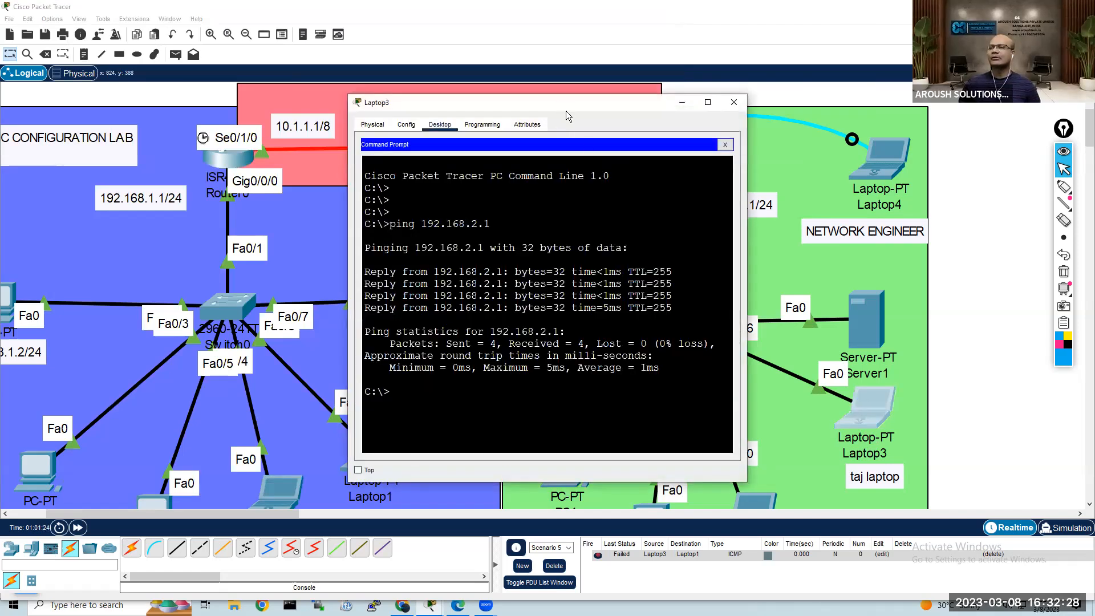
pyautogui.moveTo(567, 111); pyautogui.dragTo(365, 107)
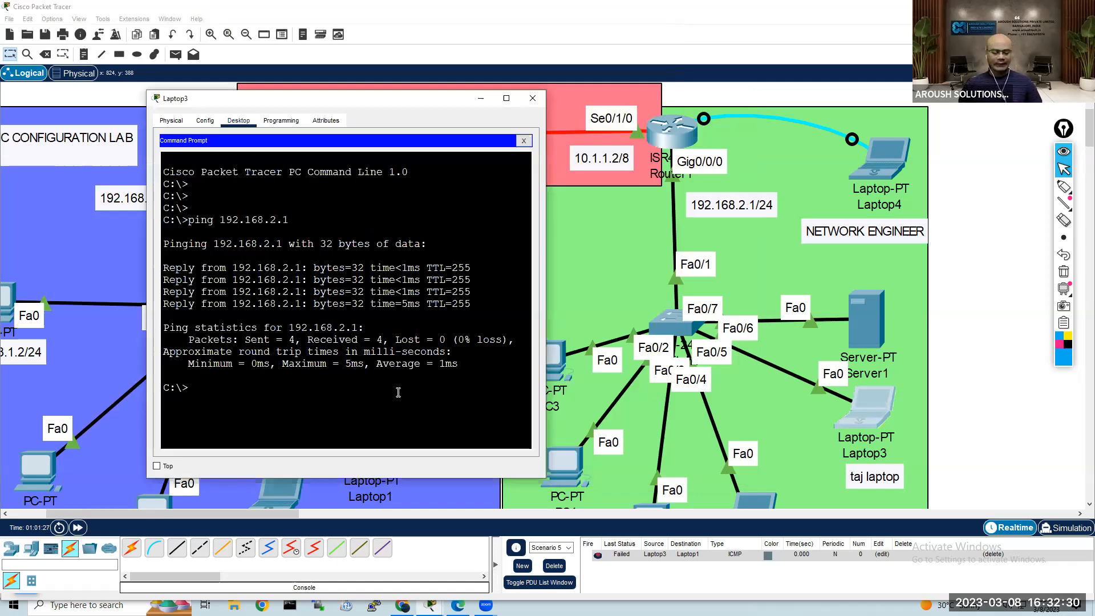
pyautogui.write('telnet')
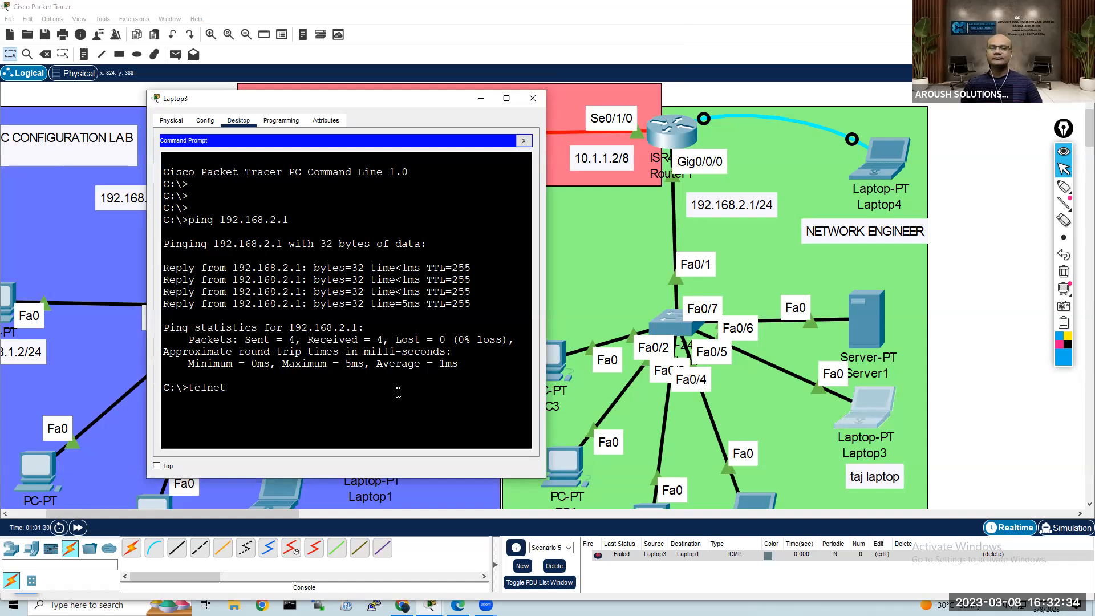
pyautogui.write(' 192.168.')
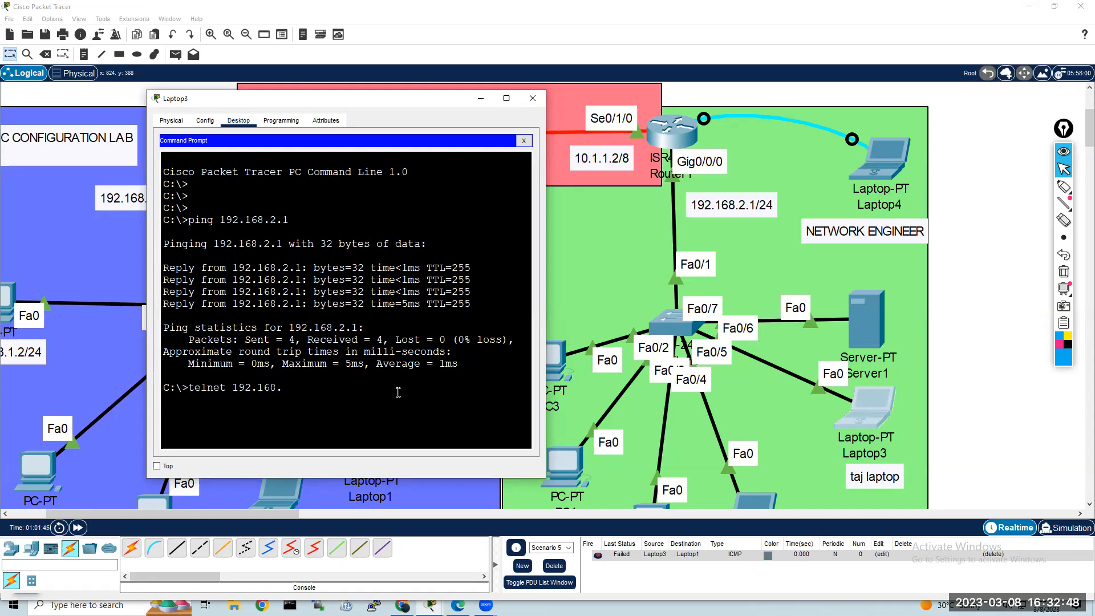
pyautogui.write('2.')
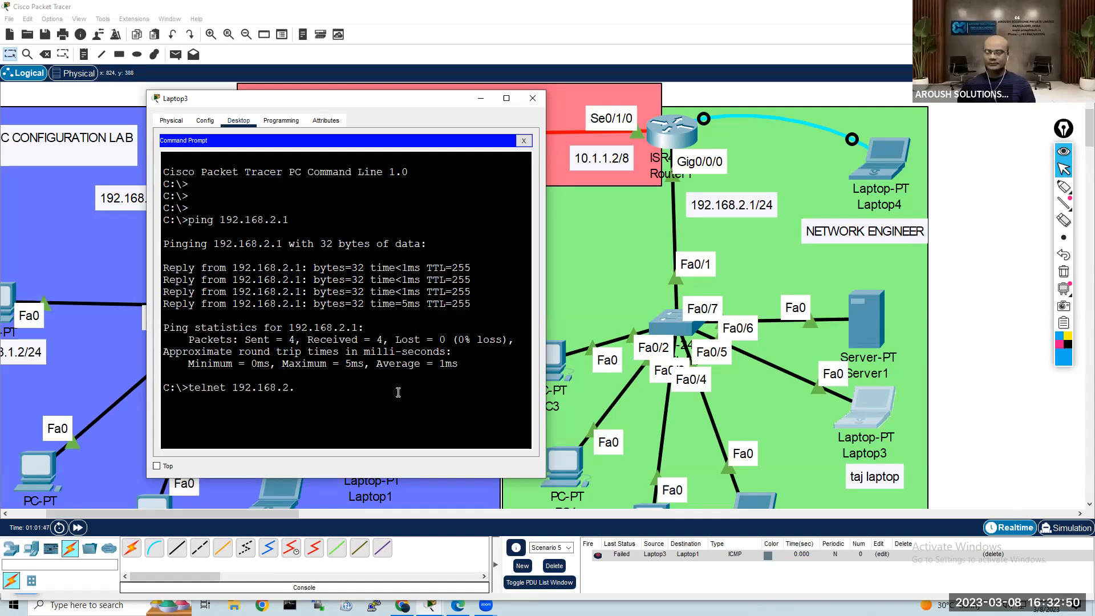
pyautogui.write('1')
pyautogui.press('Return')
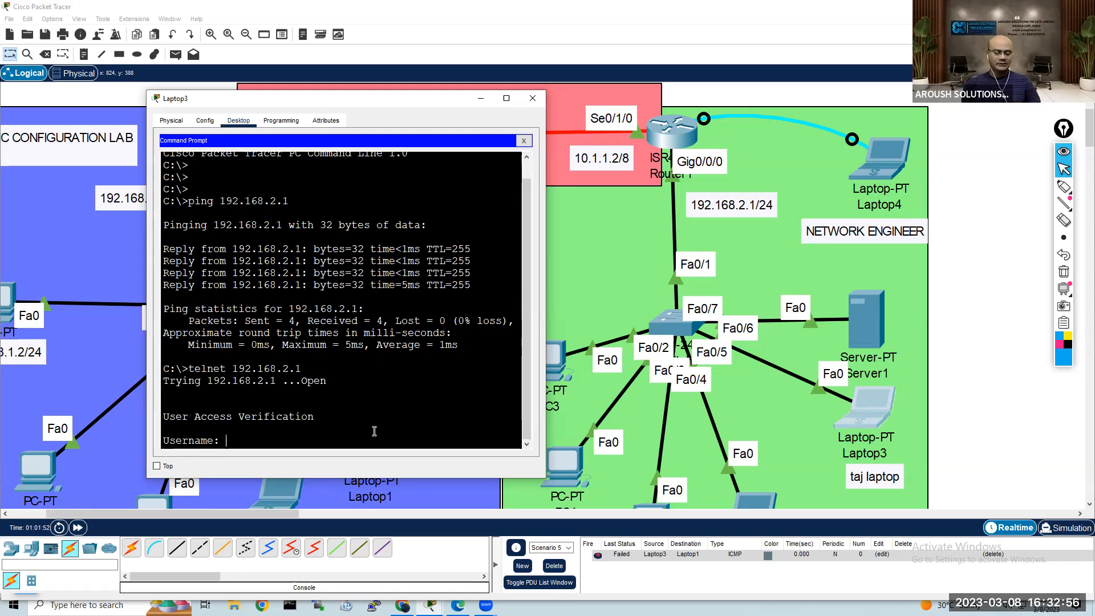
# Step: Log in to the router over Telnet with the local account's username and password
pyautogui.write('taj')
pyautogui.press('Return')
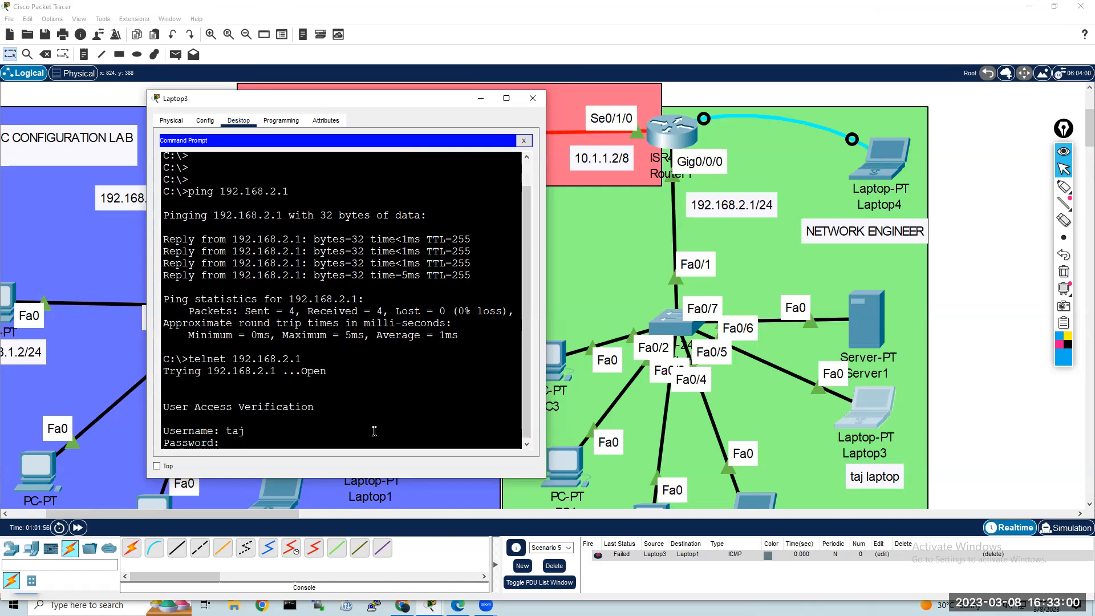
pyautogui.press('Return')
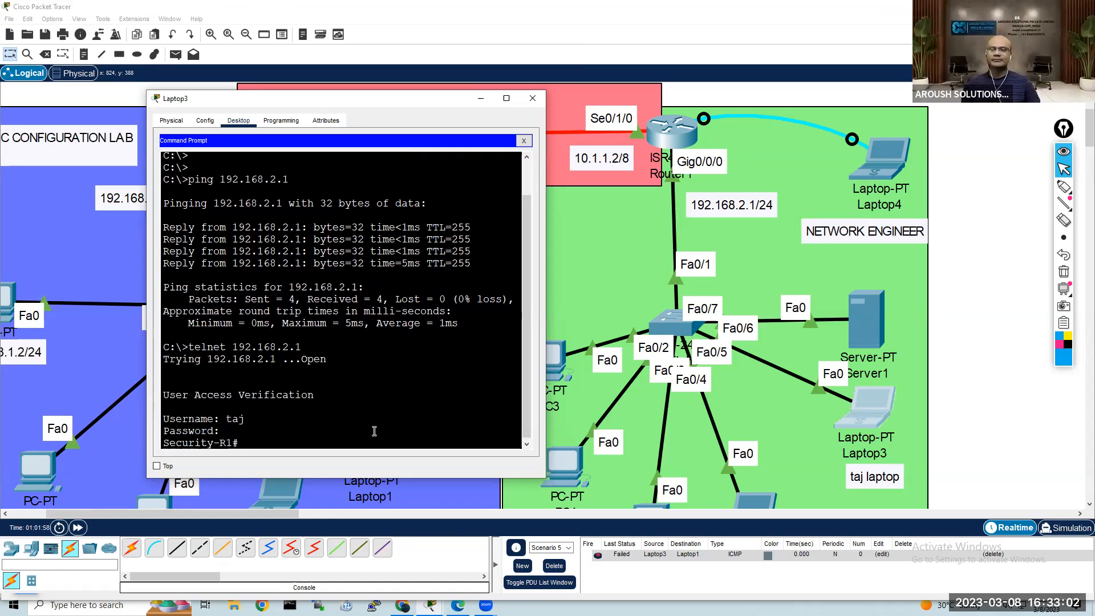
pyautogui.press('Return')
pyautogui.press('Return')
pyautogui.press('Return')
pyautogui.press('Return')
pyautogui.press('Return')
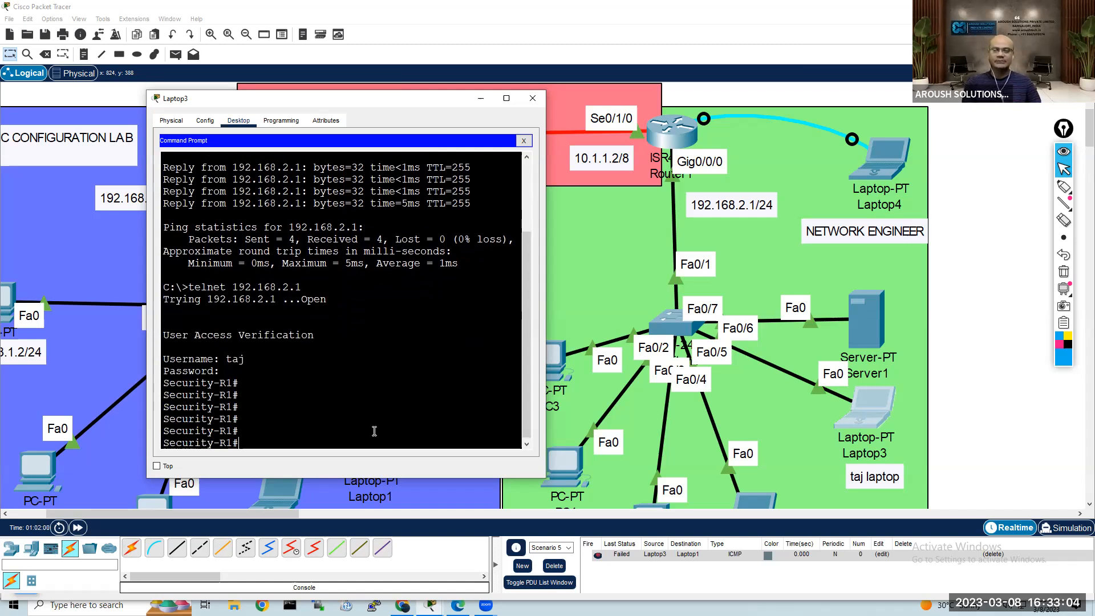
# Step: Run show ip int brief in the Telnet session and widen the Laptop3 window to fit the interface table
pyautogui.write('sh')
pyautogui.press('Return')
pyautogui.write('show ip ')
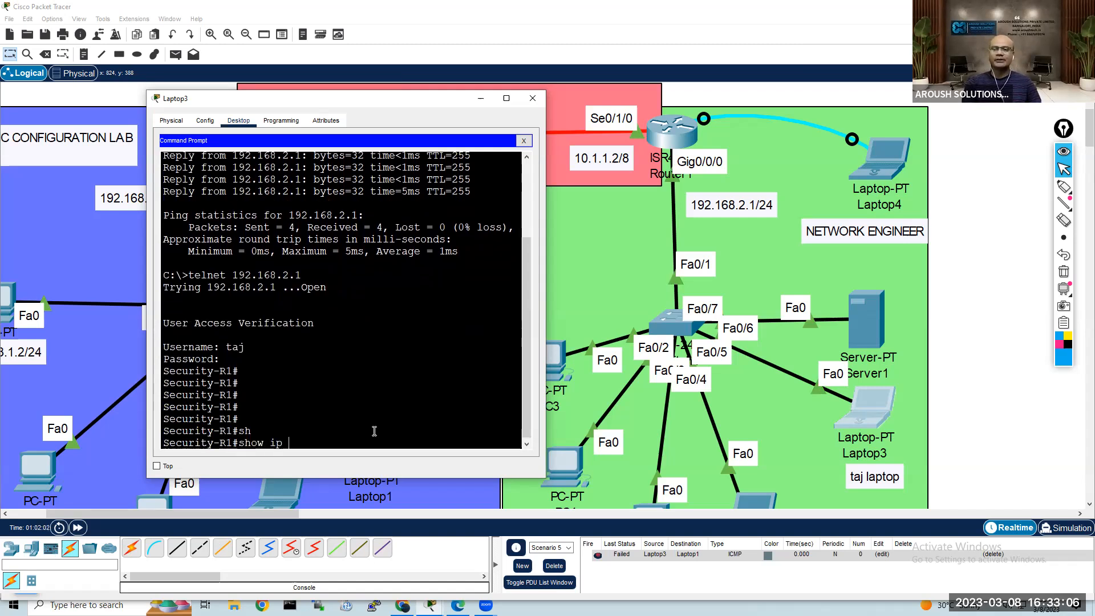
pyautogui.write('int bri')
pyautogui.press('Tab')
pyautogui.press('Return')
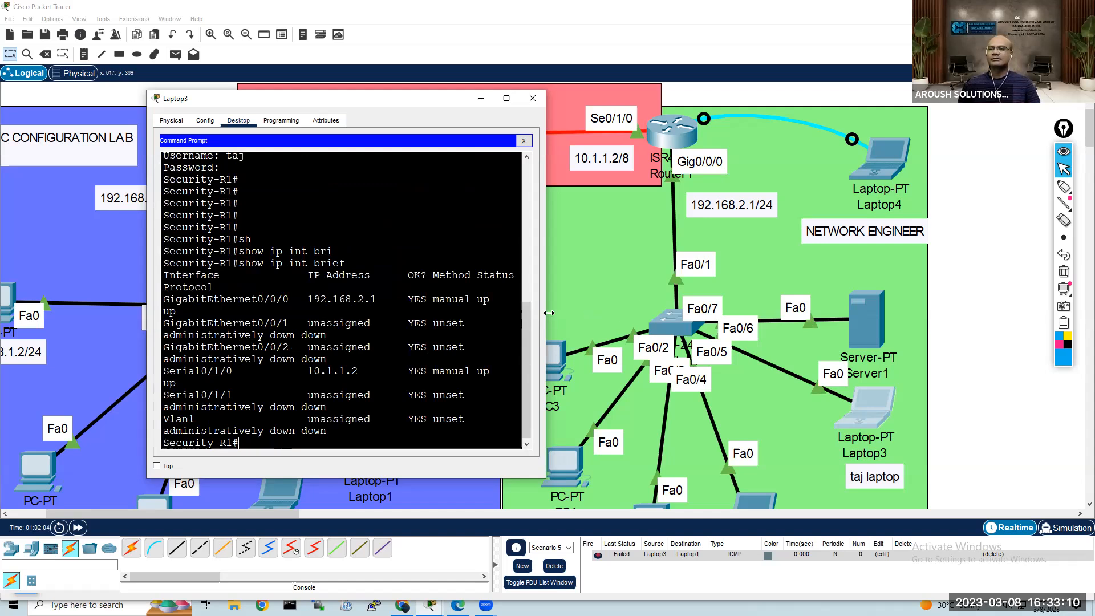
pyautogui.moveTo(545, 293); pyautogui.dragTo(636, 294)
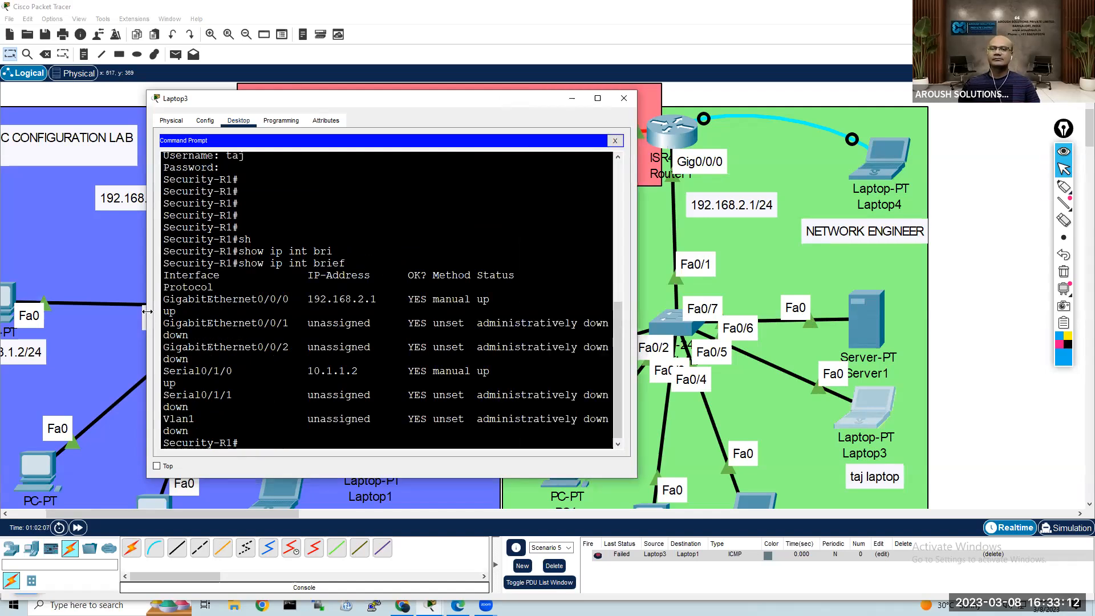
pyautogui.moveTo(147, 311); pyautogui.dragTo(46, 311)
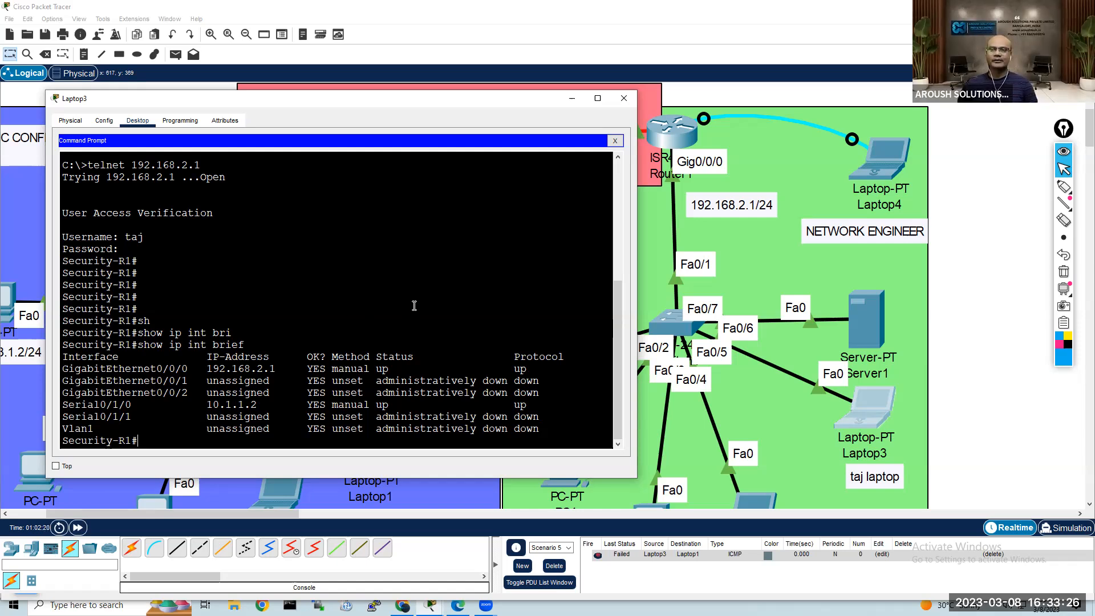
# Step: Display Router1's running configuration in its own CLI, page to the end, and examine the line vty 0 4 section
pyautogui.click(670, 135)
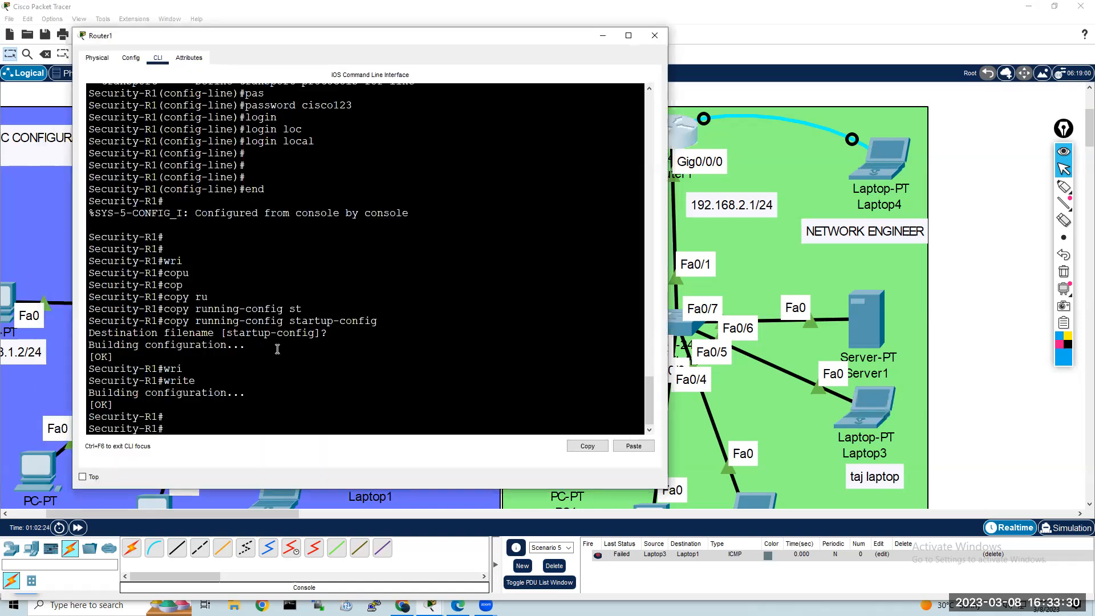
pyautogui.press('Return')
pyautogui.press('Return')
pyautogui.press('Return')
pyautogui.write('sh')
pyautogui.press('Tab')
pyautogui.write('ru')
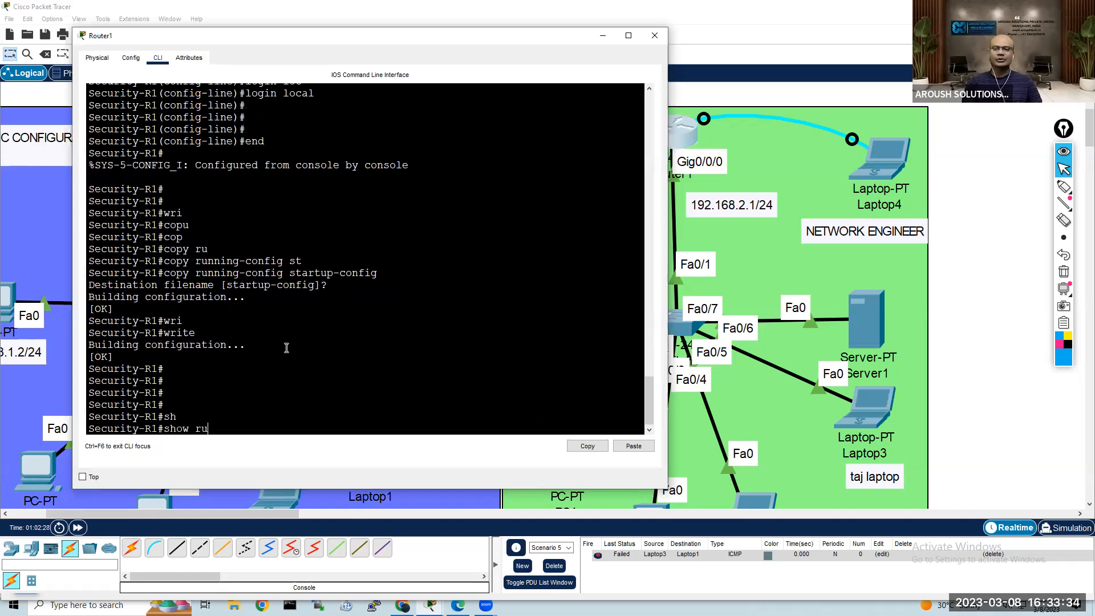
pyautogui.press('Return')
pyautogui.press('space')
pyautogui.press('space')
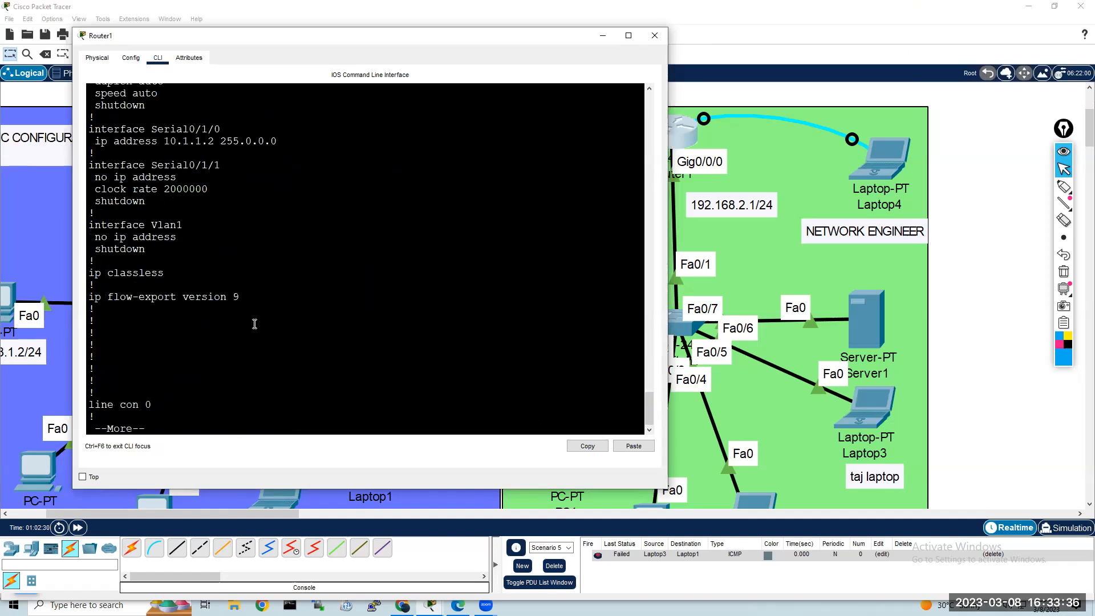
pyautogui.press('space')
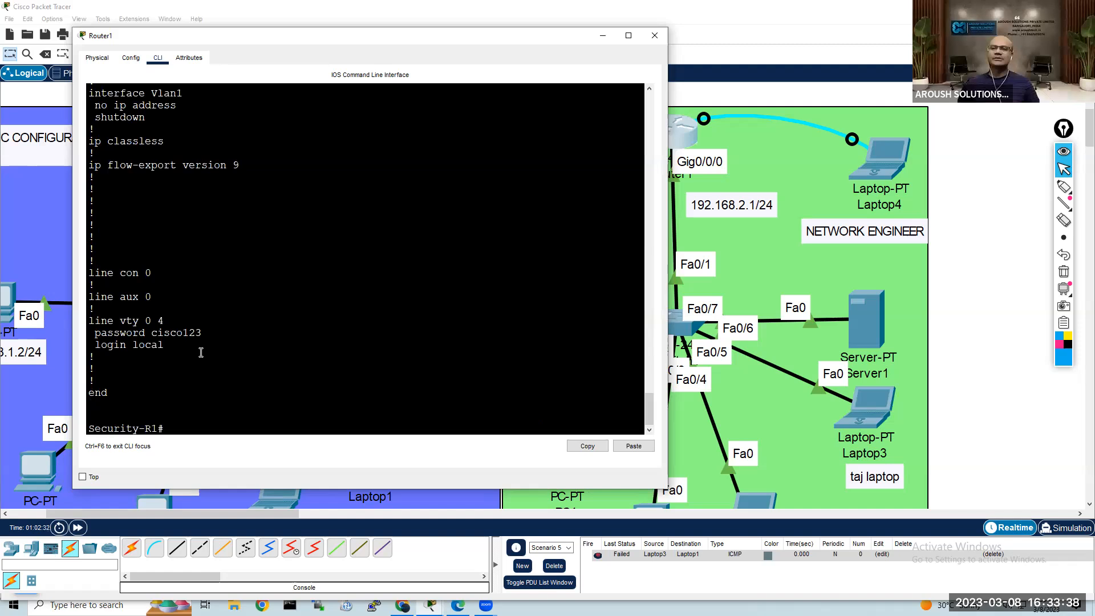
pyautogui.moveTo(164, 344); pyautogui.dragTo(89, 321)
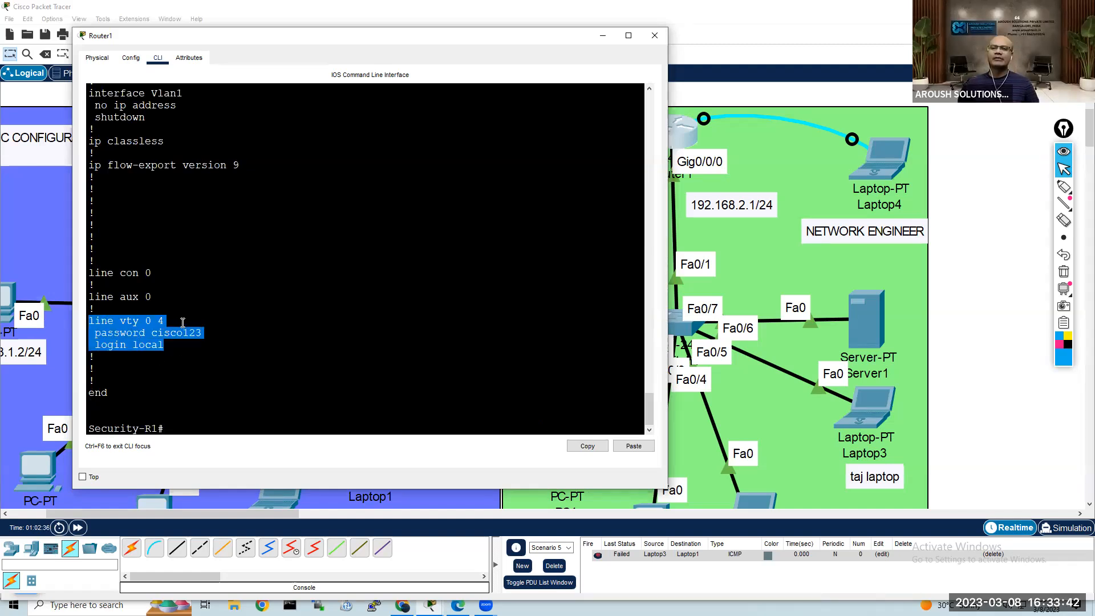
pyautogui.click(175, 350)
pyautogui.moveTo(151, 333); pyautogui.dragTo(208, 333)
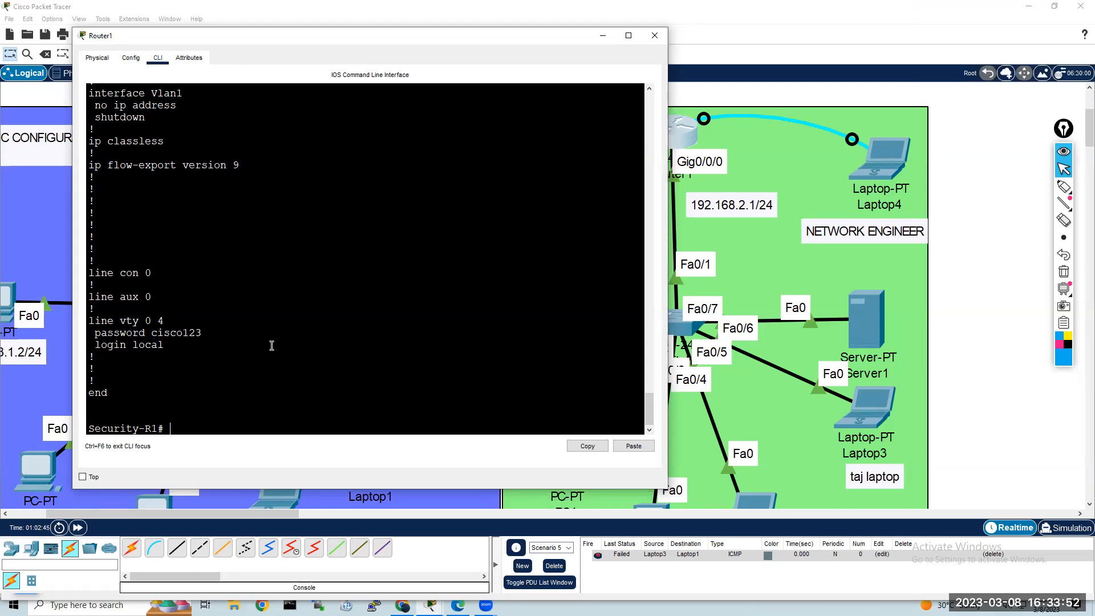
# Step: Enter configuration mode on Router1, set the line password on vty 0 4, and return to global configuration mode
pyautogui.write('conf t')
pyautogui.press('Return')
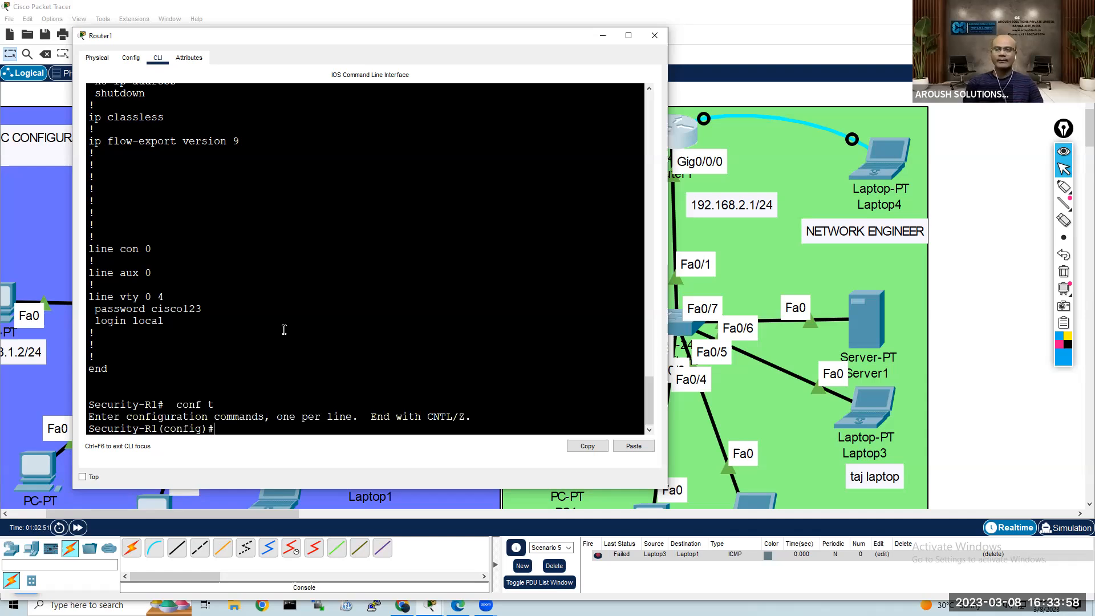
pyautogui.write('p')
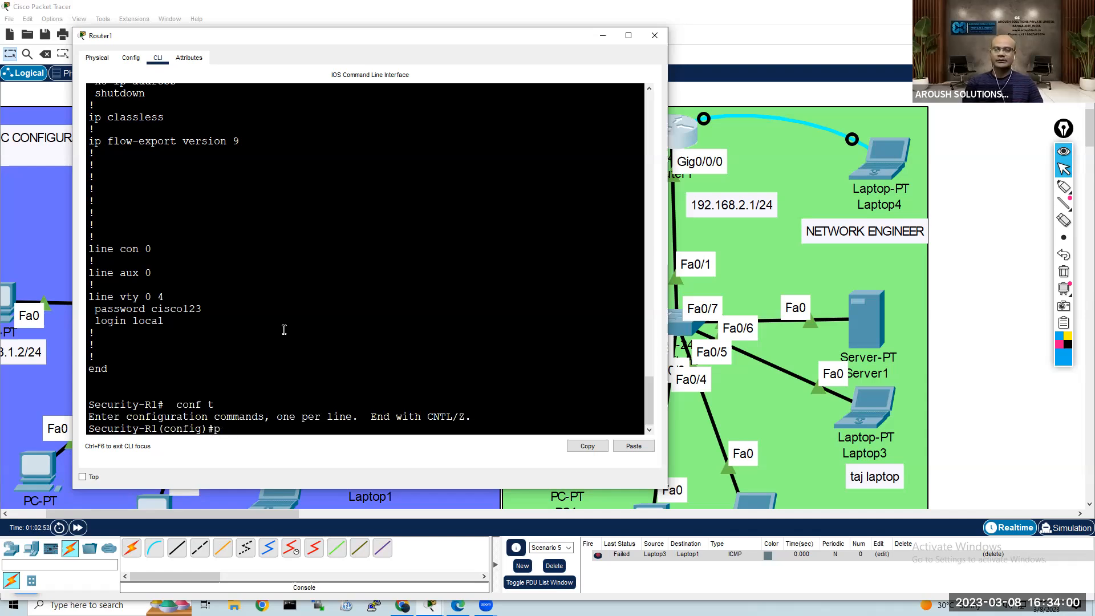
pyautogui.write('lin')
pyautogui.press('Tab')
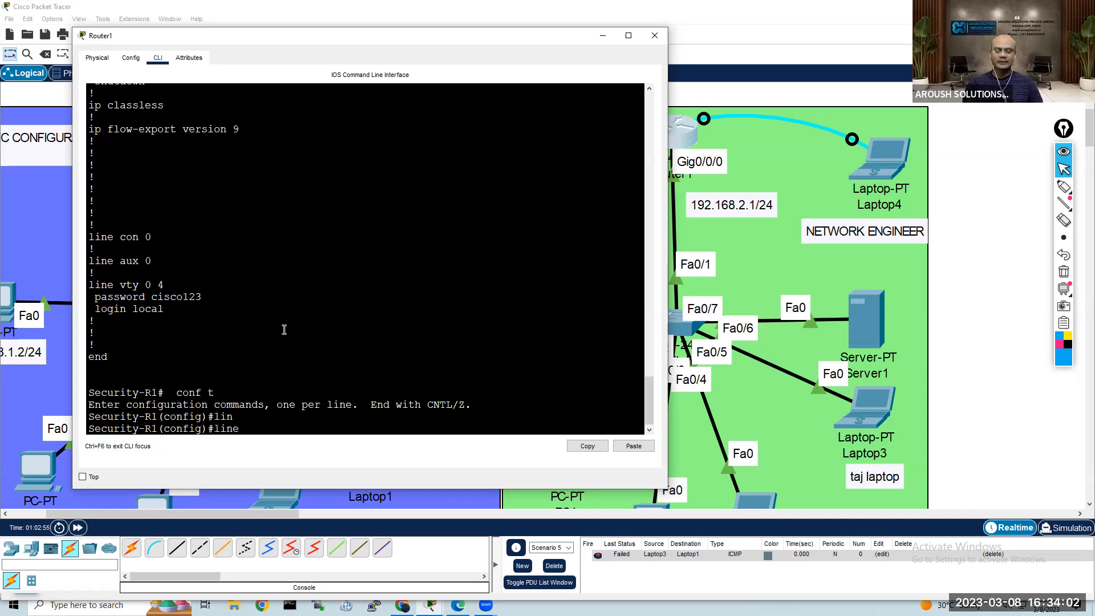
pyautogui.write('vty 0')
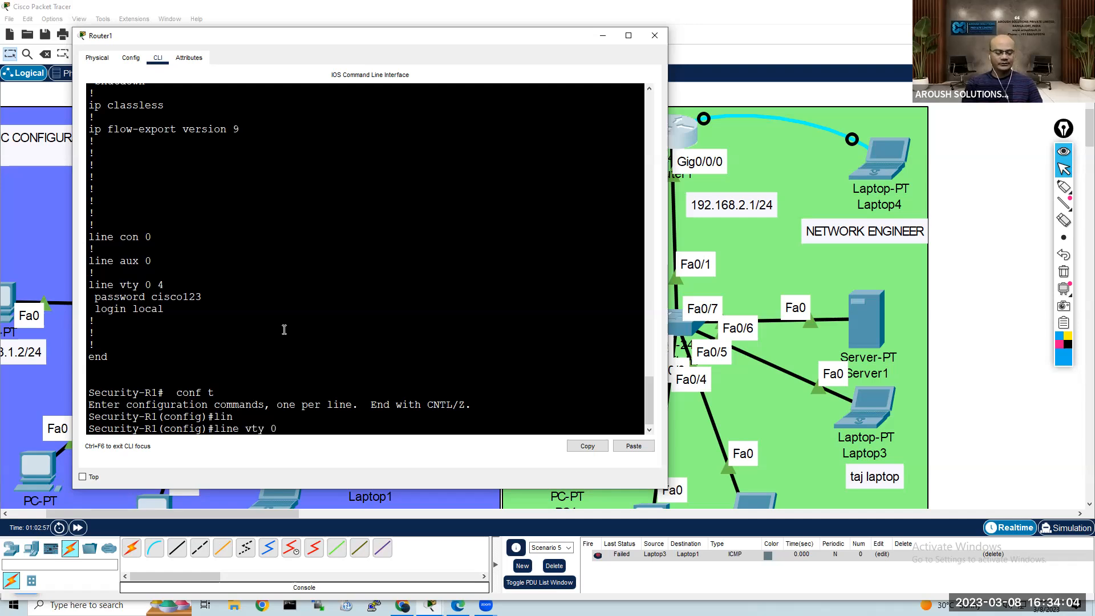
pyautogui.press('Return')
pyautogui.write('pas')
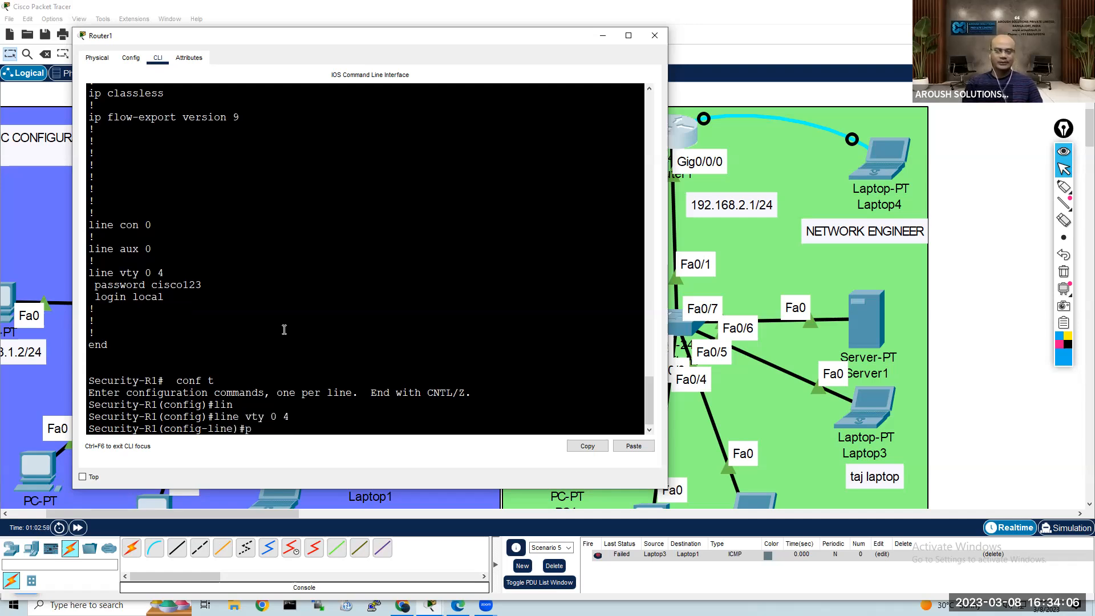
pyautogui.press('Tab')
pyautogui.write('cisco123')
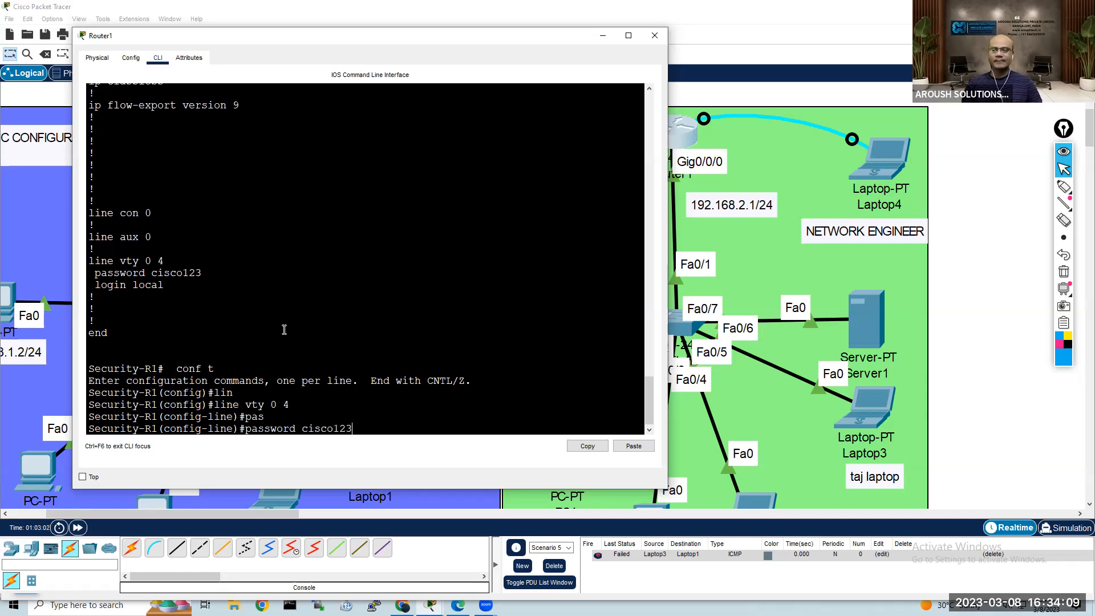
pyautogui.press('Return')
pyautogui.press('Return')
pyautogui.write('exit')
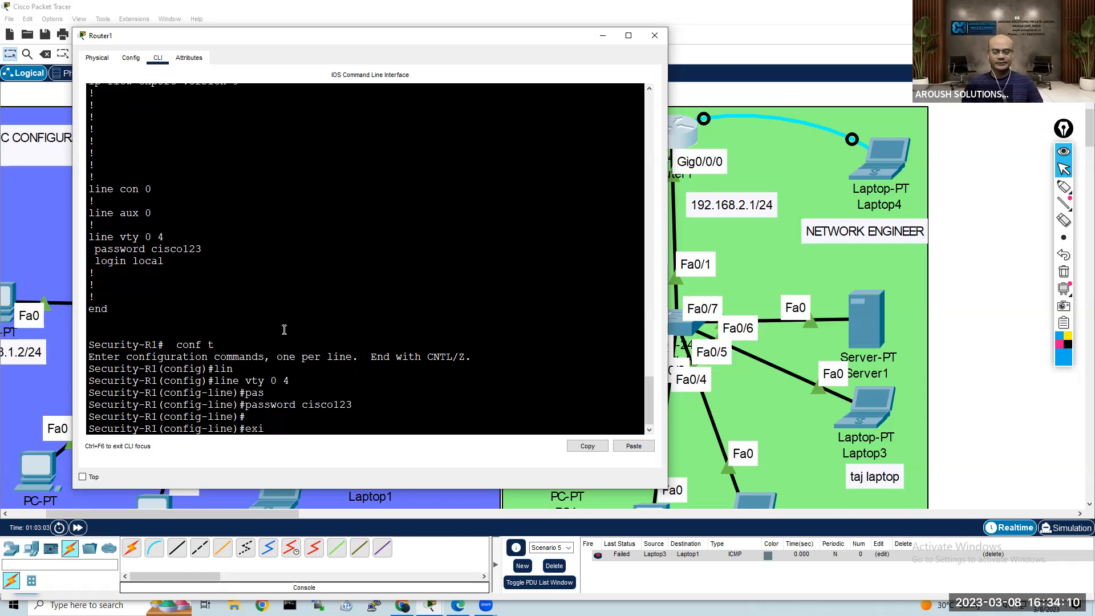
pyautogui.press('Return')
pyautogui.press('Return')
pyautogui.press('Return')
# Step: Try to redefine the existing local user with privilege 15 and a secret password, checking the available options along the way
pyautogui.write('user')
pyautogui.press('Tab')
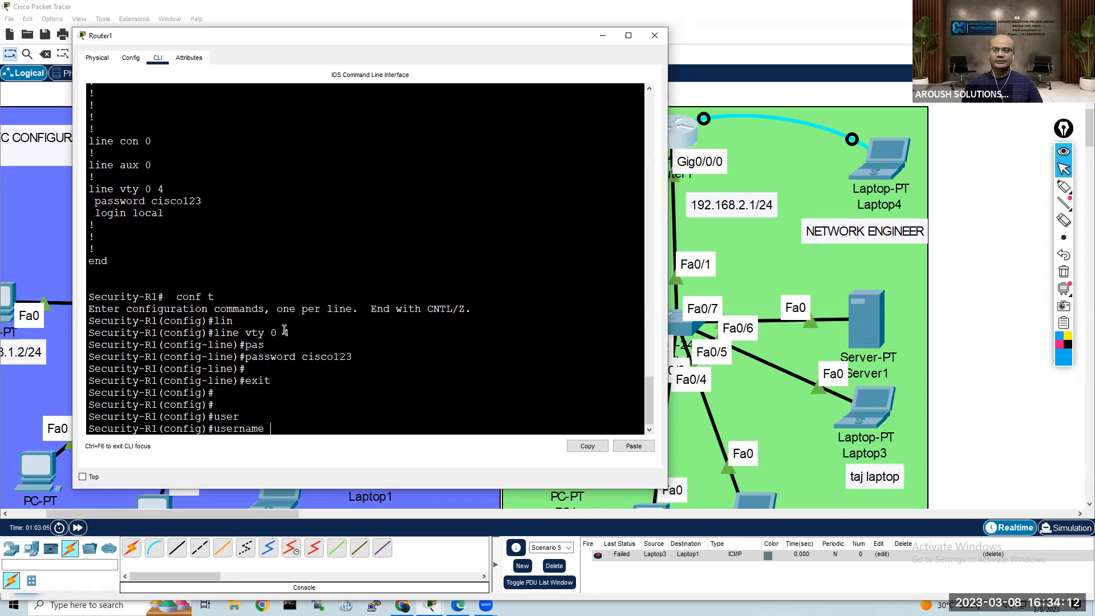
pyautogui.write('taj pri')
pyautogui.press('Tab')
pyautogui.write('?')
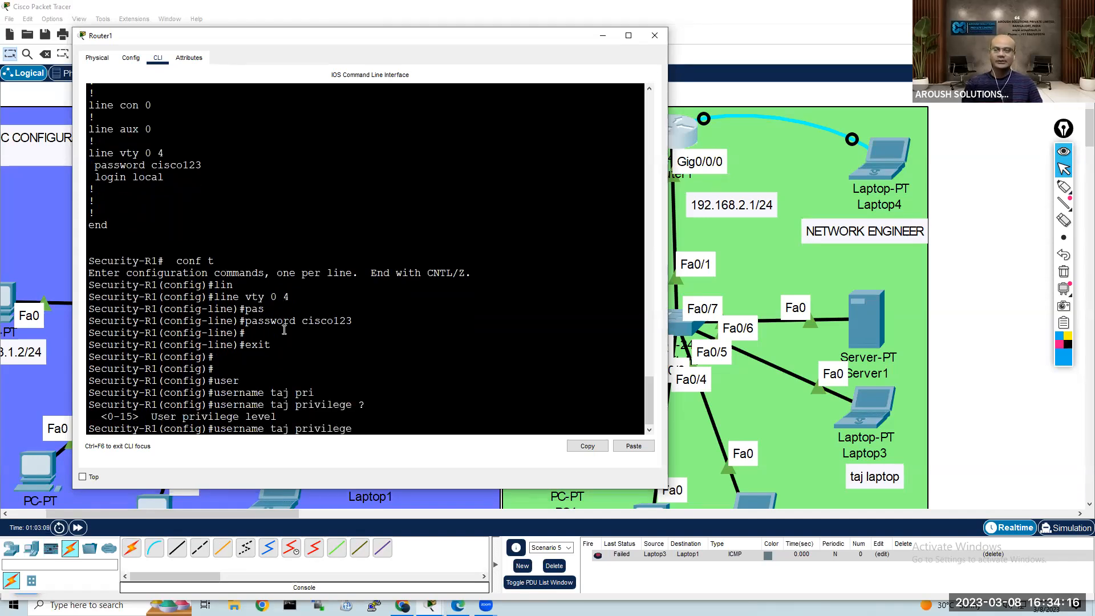
pyautogui.write('15 ')
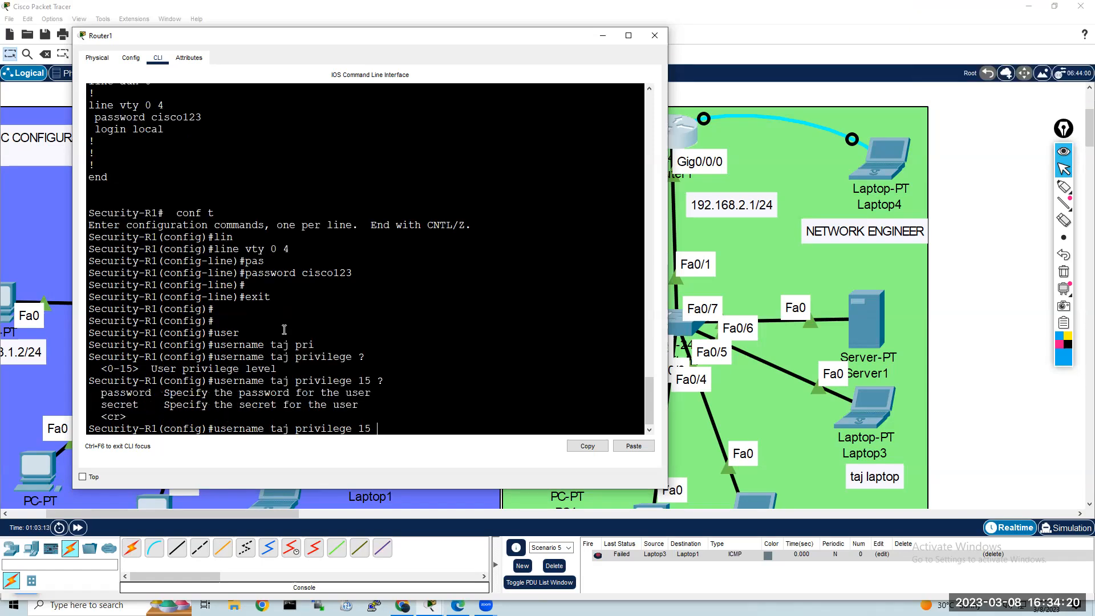
pyautogui.write('?sec')
pyautogui.press('Tab')
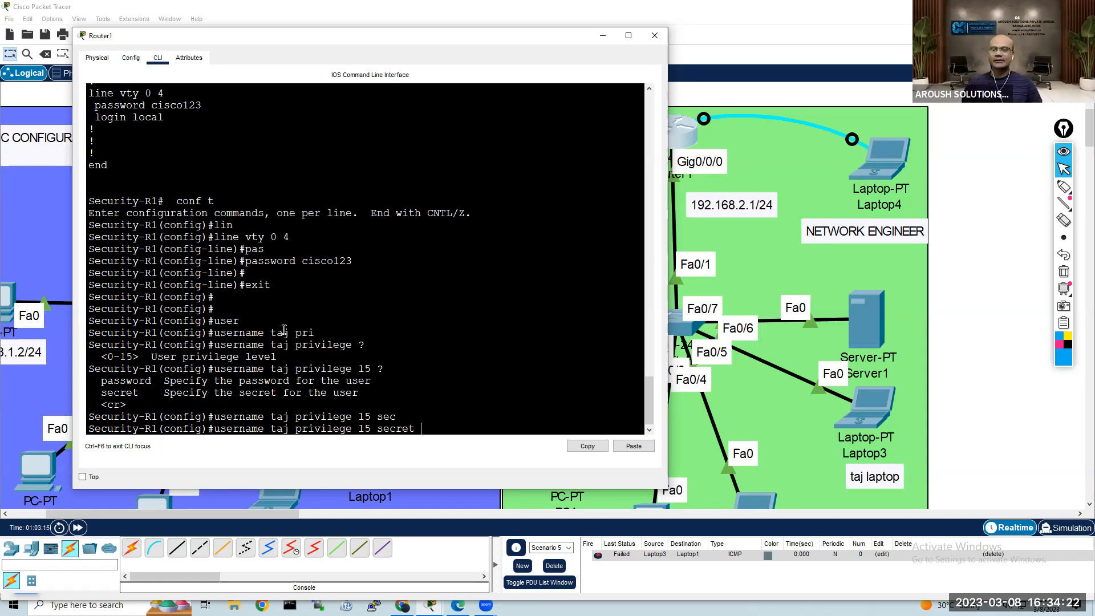
pyautogui.write('cisco123')
pyautogui.press('Return')
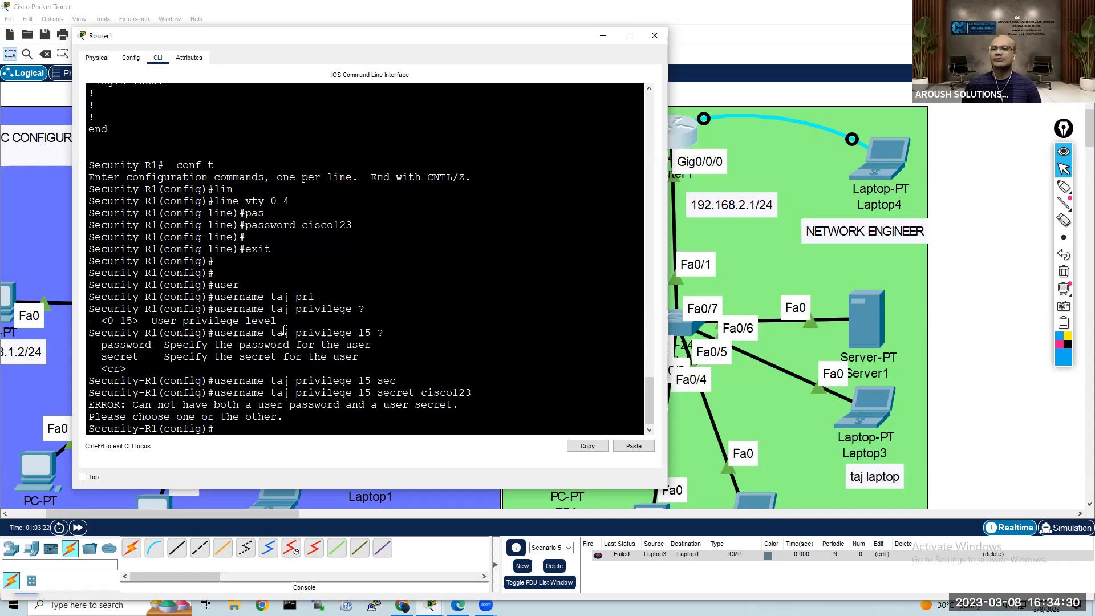
pyautogui.write('exit')
pyautogui.press('Up')
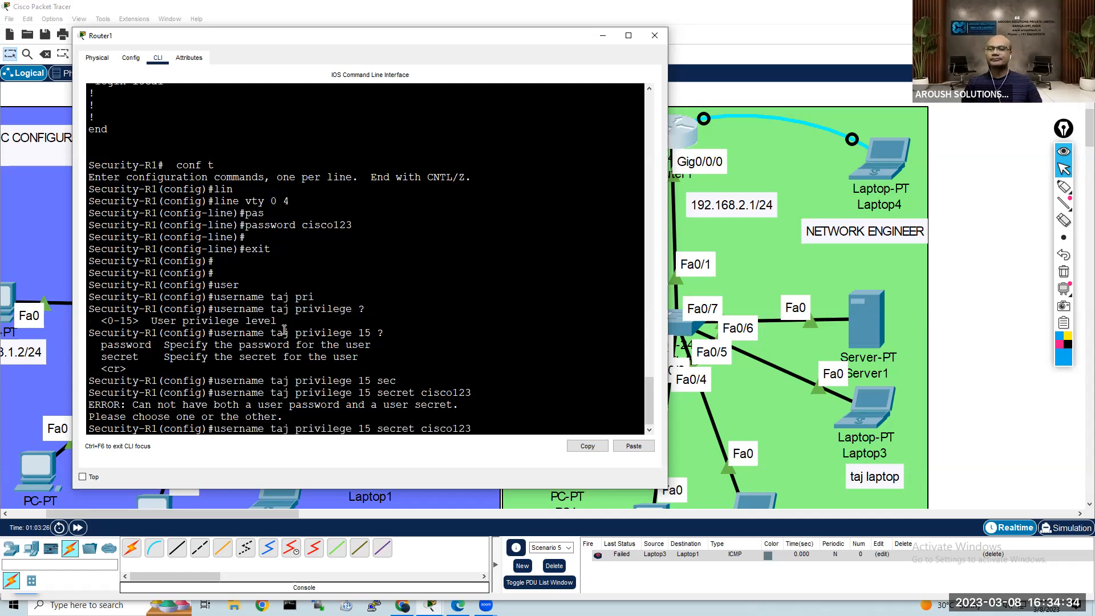
pyautogui.press('Down')
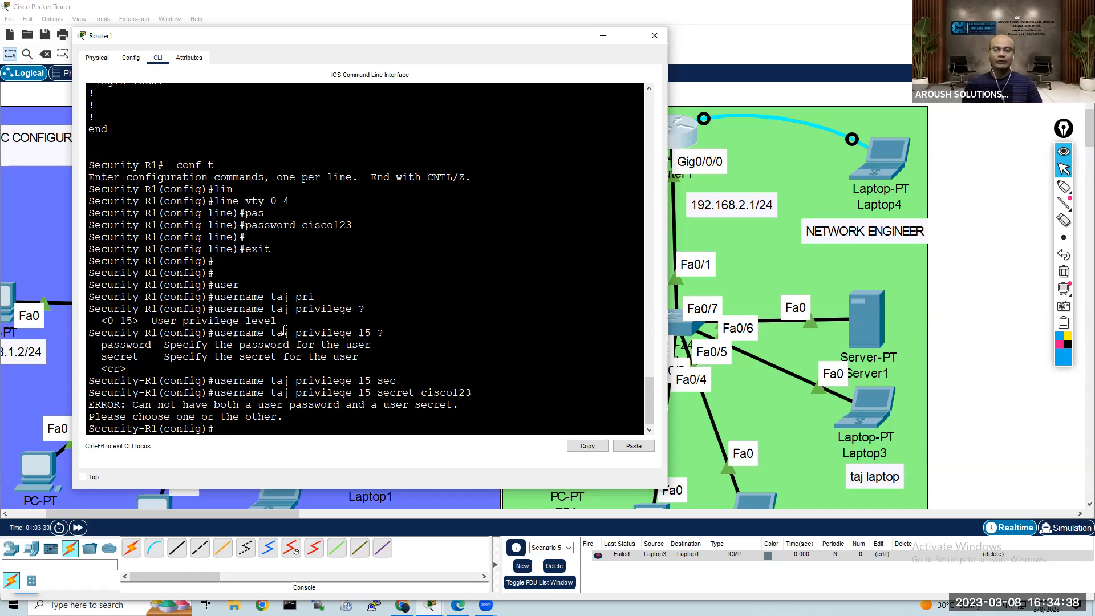
pyautogui.write('no user')
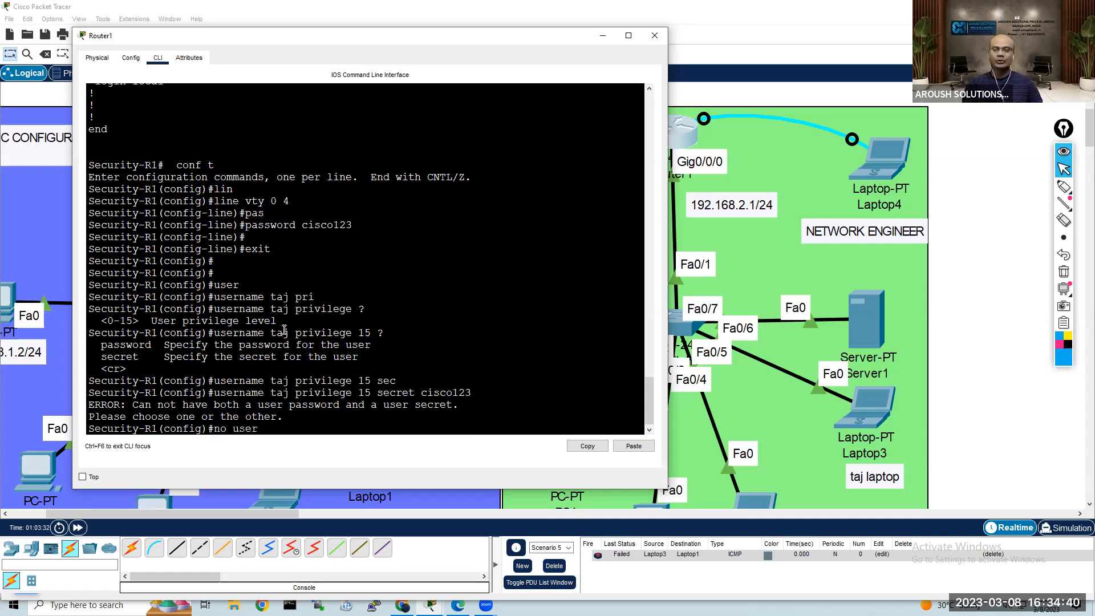
pyautogui.press('Tab')
pyautogui.write('taj pri')
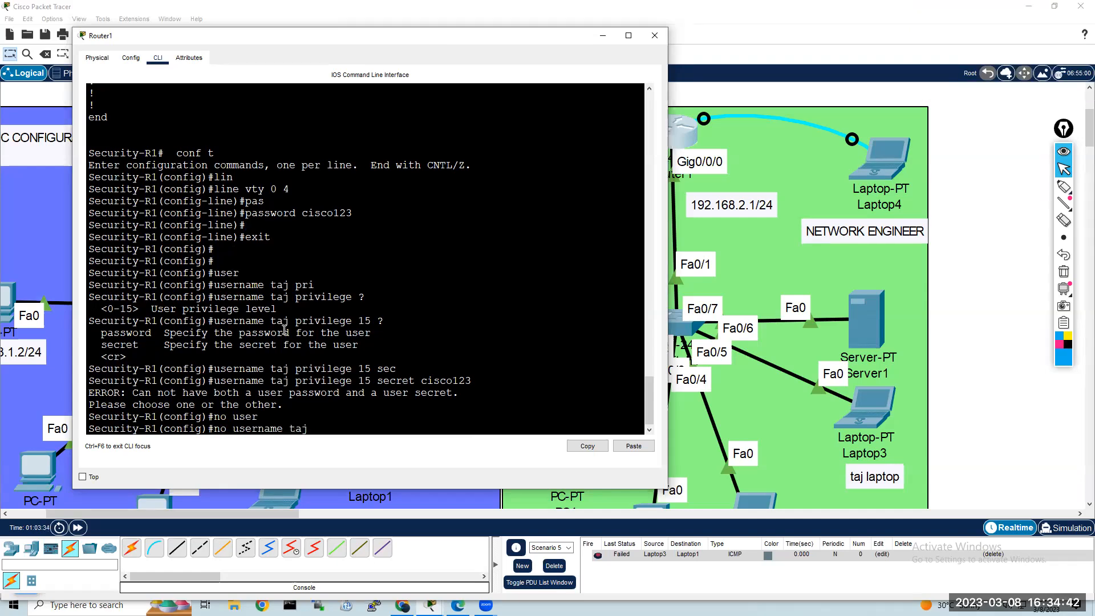
pyautogui.press('Tab')
pyautogui.write('v')
pyautogui.press('Tab')
pyautogui.press('BackSpace')
pyautogui.press('BackSpace')
pyautogui.press('BackSpace')
pyautogui.press('BackSpace')
pyautogui.write('?')
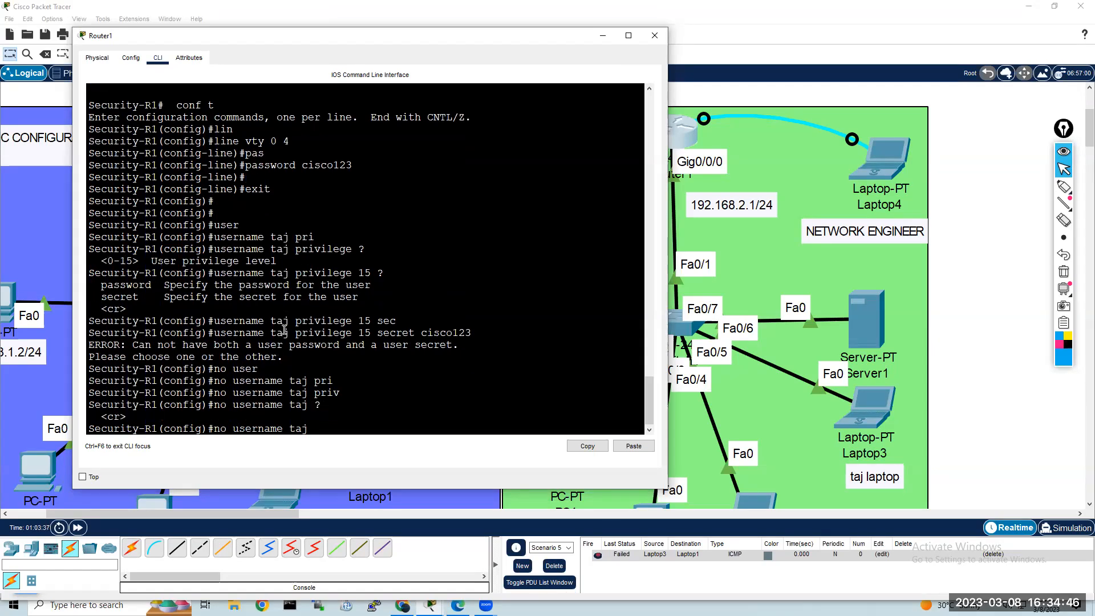
pyautogui.press('BackSpace')
pyautogui.press('BackSpace')
pyautogui.press('BackSpace')
pyautogui.press('BackSpace')
pyautogui.press('BackSpace')
pyautogui.press('BackSpace')
pyautogui.press('BackSpace')
pyautogui.press('BackSpace')
pyautogui.press('BackSpace')
pyautogui.press('BackSpace')
pyautogui.press('BackSpace')
pyautogui.press('BackSpace')
pyautogui.press('BackSpace')
pyautogui.press('BackSpace')
pyautogui.press('BackSpace')
pyautogui.press('BackSpace')
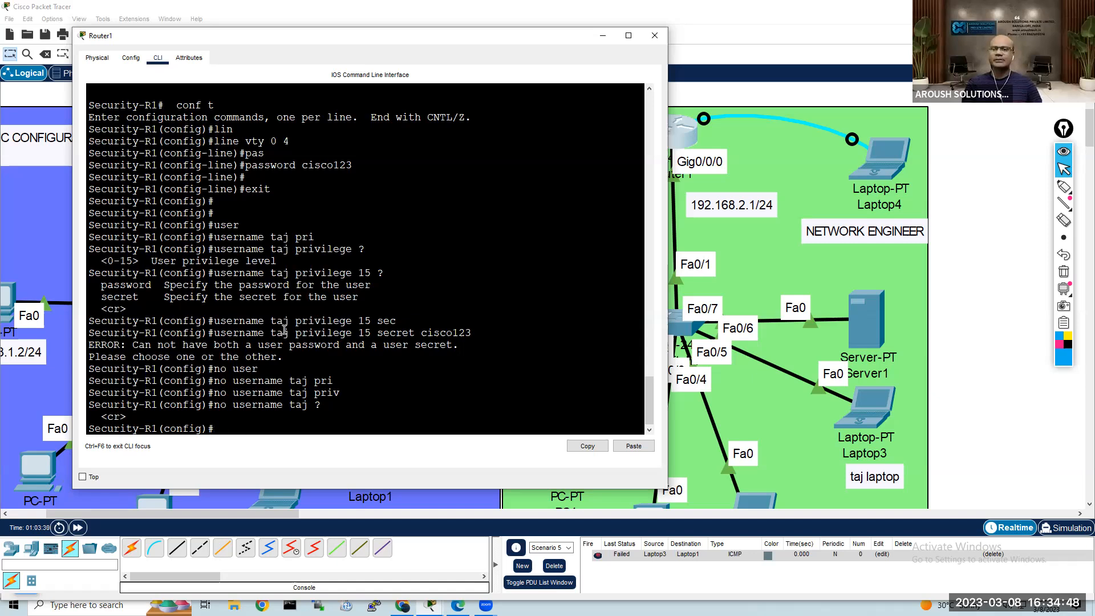
# Step: Find the existing local user's username line in the running configuration output and copy the whole line
pyautogui.scroll(12, 302, 240)
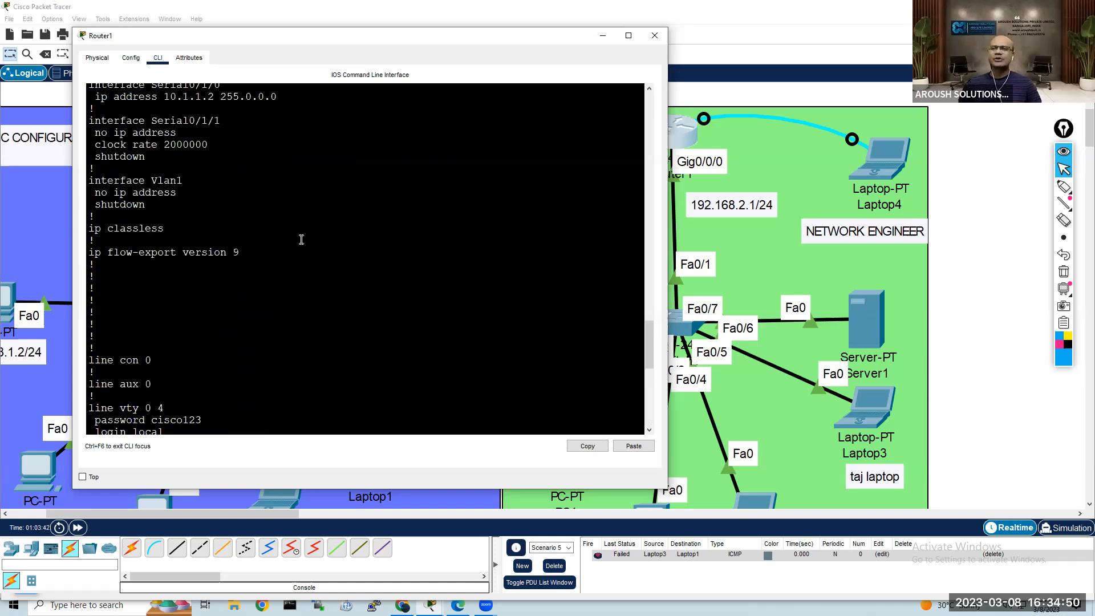
pyautogui.scroll(4, 301, 240)
pyautogui.scroll(5, 301, 239)
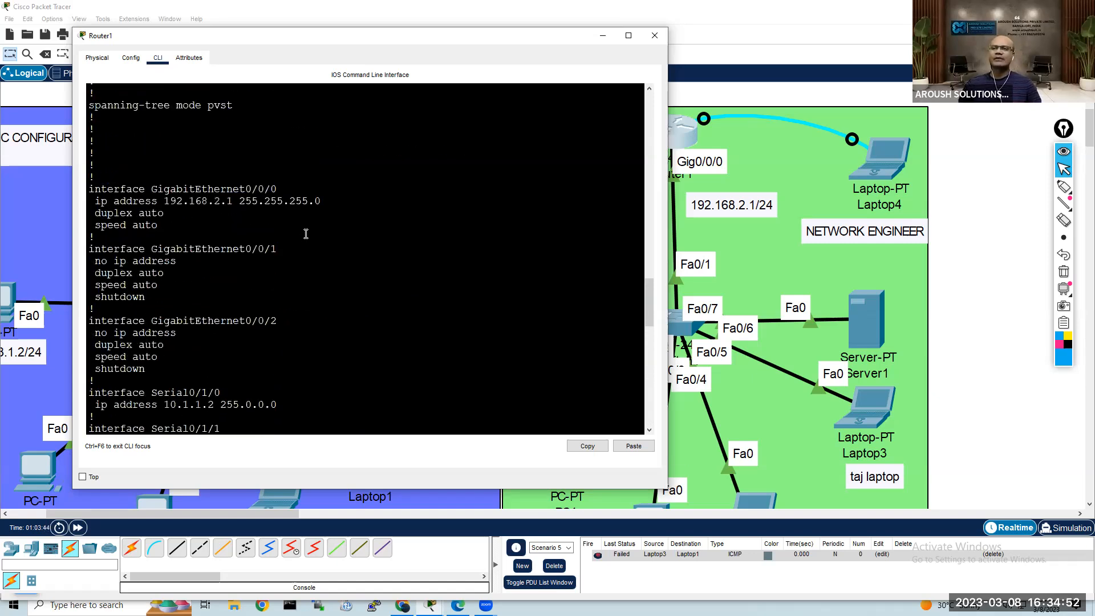
pyautogui.scroll(8, 305, 234)
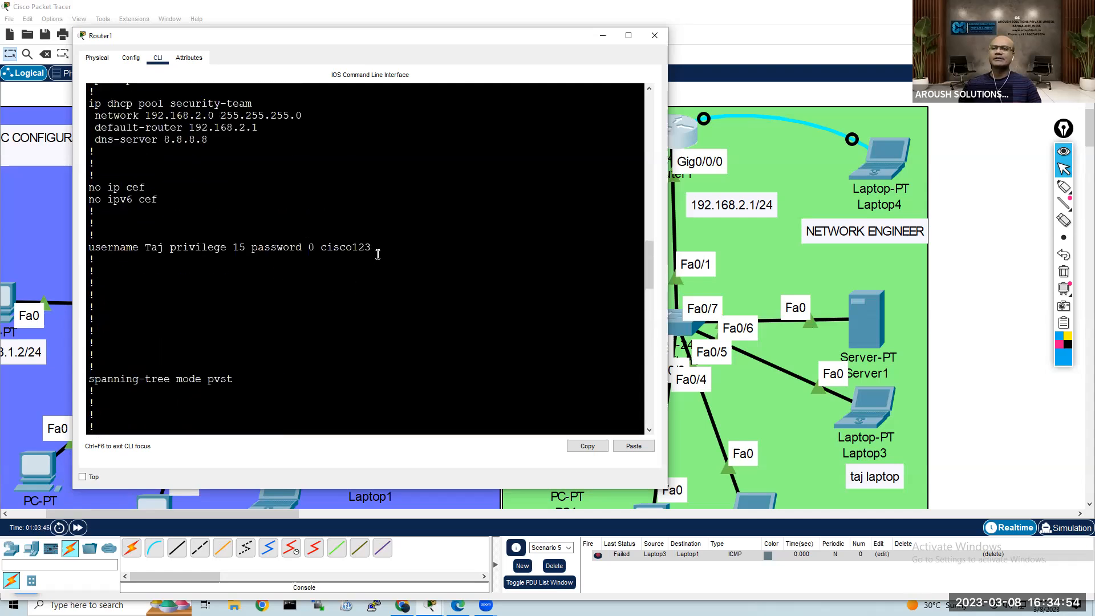
pyautogui.moveTo(371, 245); pyautogui.dragTo(94, 250)
pyautogui.tripleClick(94, 250)
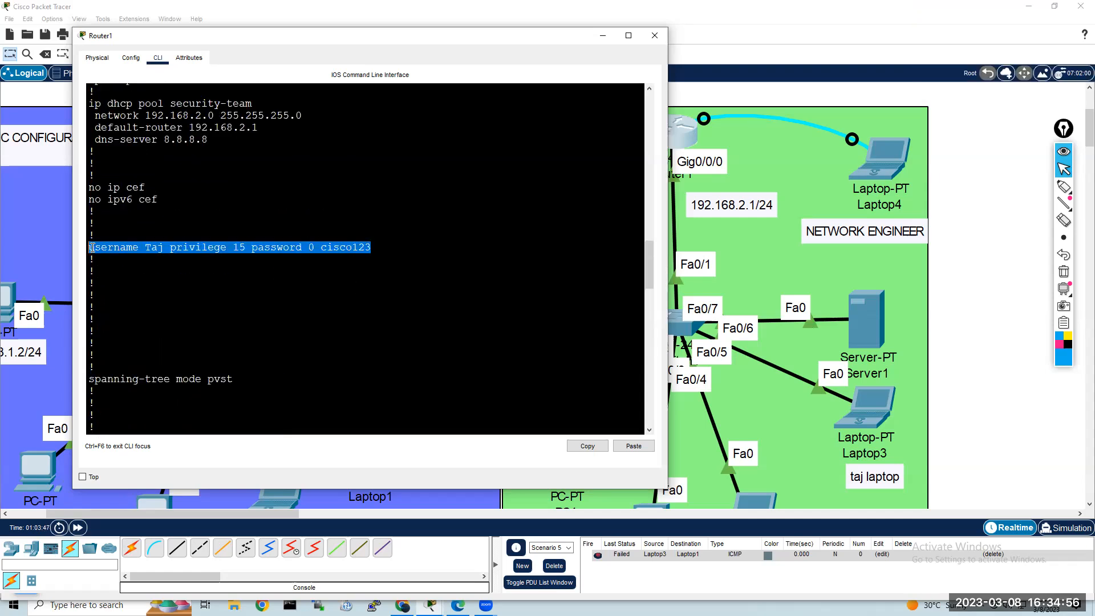
pyautogui.click(587, 447)
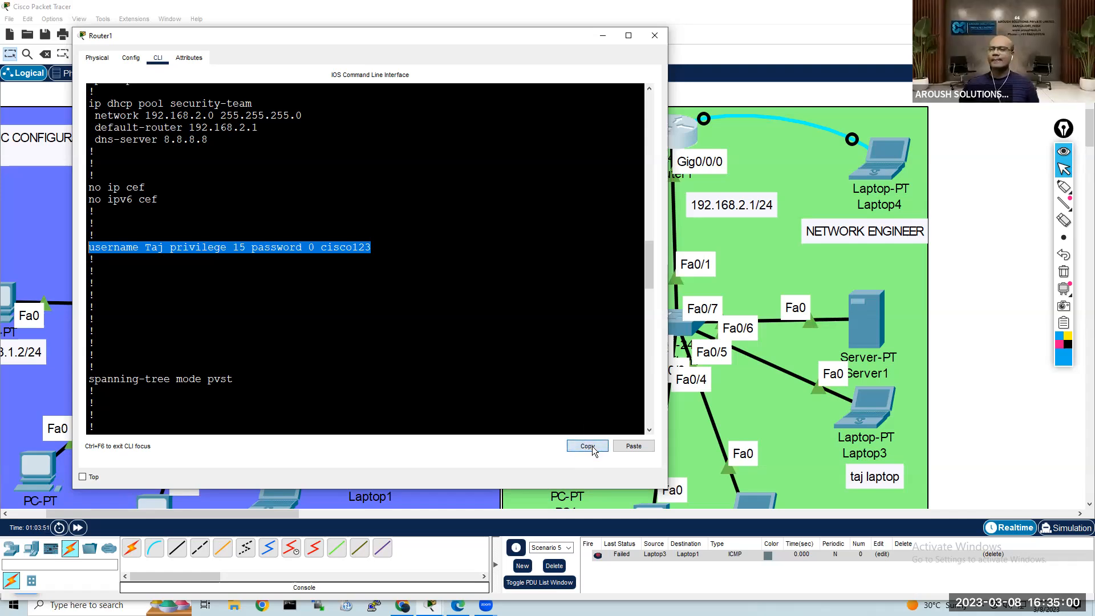
# Step: Remove the existing local user by running no followed by the copied username line, including its privilege level and password
pyautogui.scroll(-15, 584, 370)
pyautogui.scroll(-9, 584, 370)
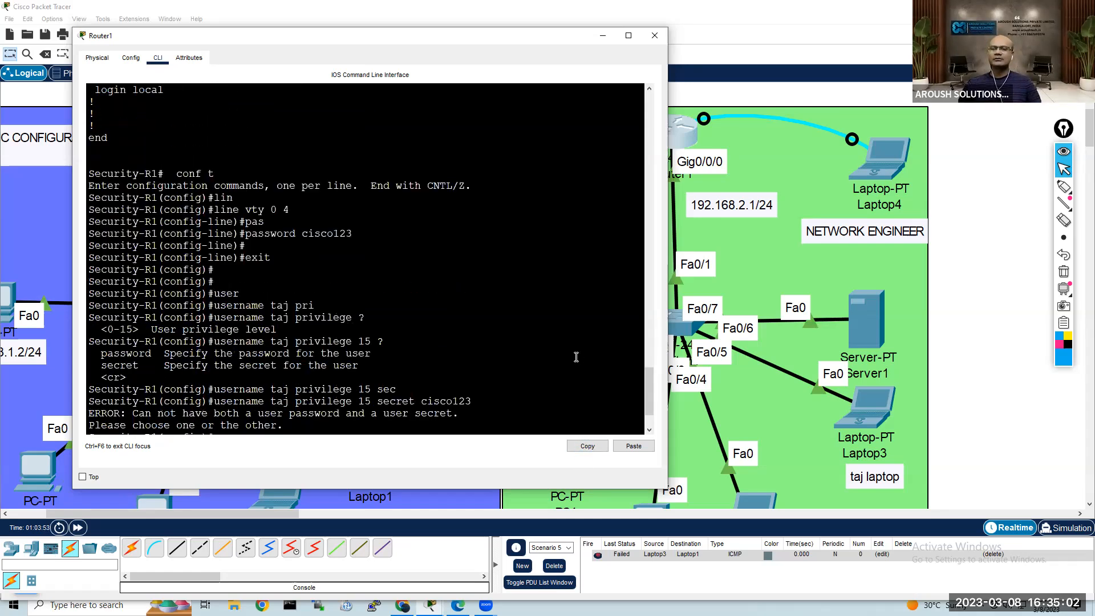
pyautogui.write('no')
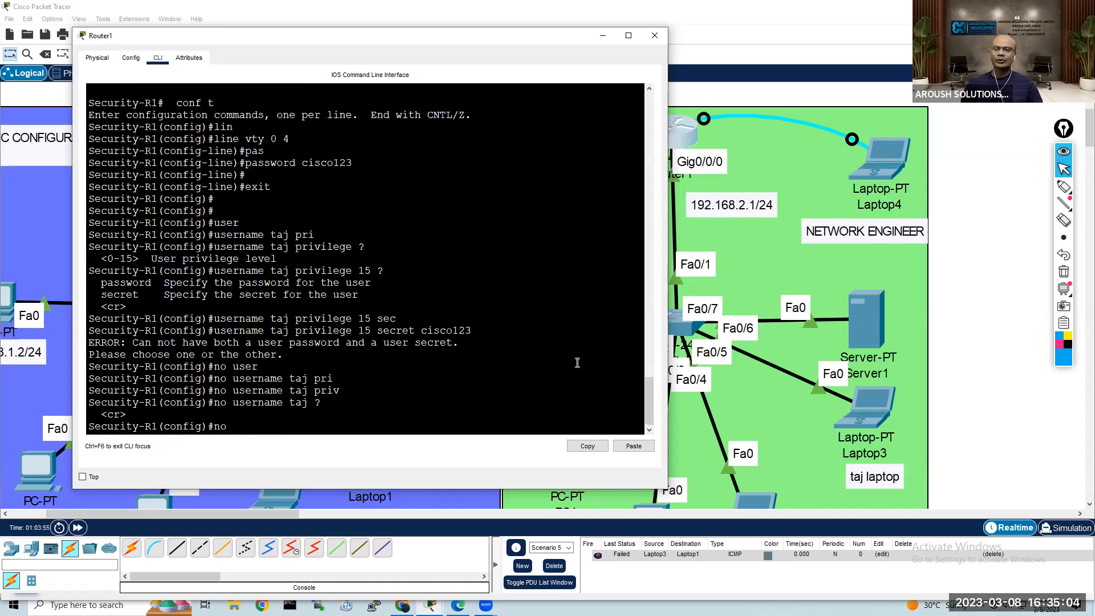
pyautogui.click(632, 446)
pyautogui.click(619, 390)
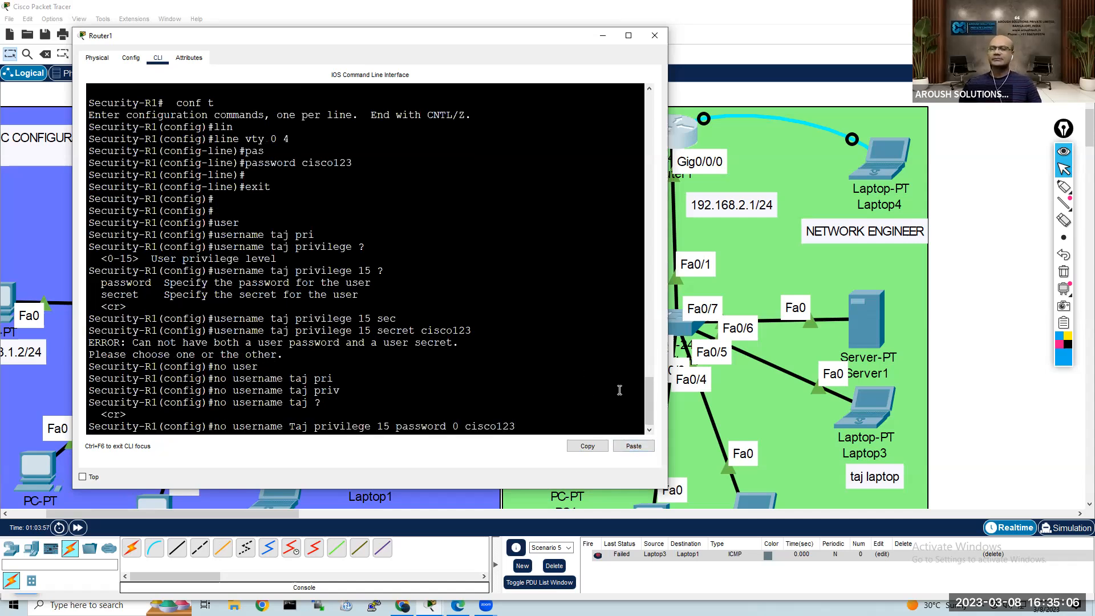
pyautogui.press('Return')
pyautogui.press('Return')
pyautogui.press('Return')
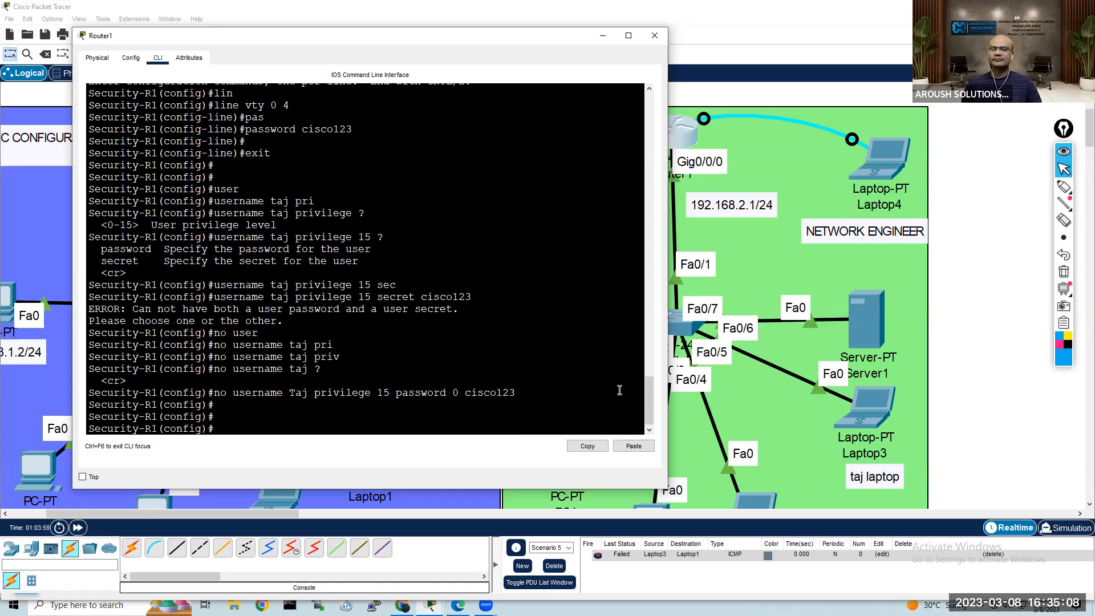
# Step: Create a new local user with a different username, privilege 15 and a secret password
pyautogui.write('username')
pyautogui.press('Tab')
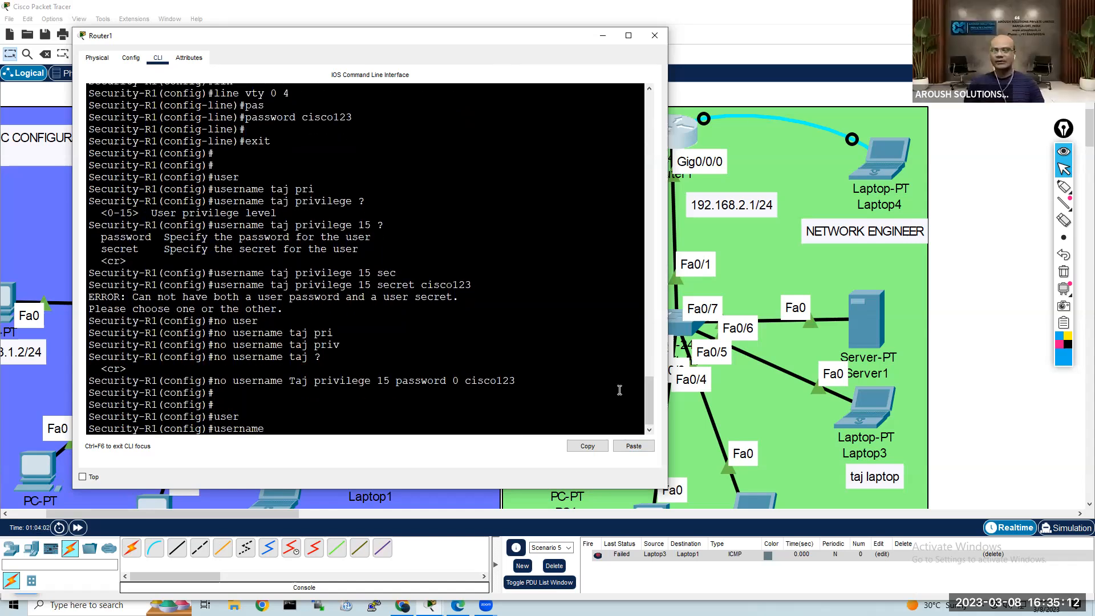
pyautogui.write('clar')
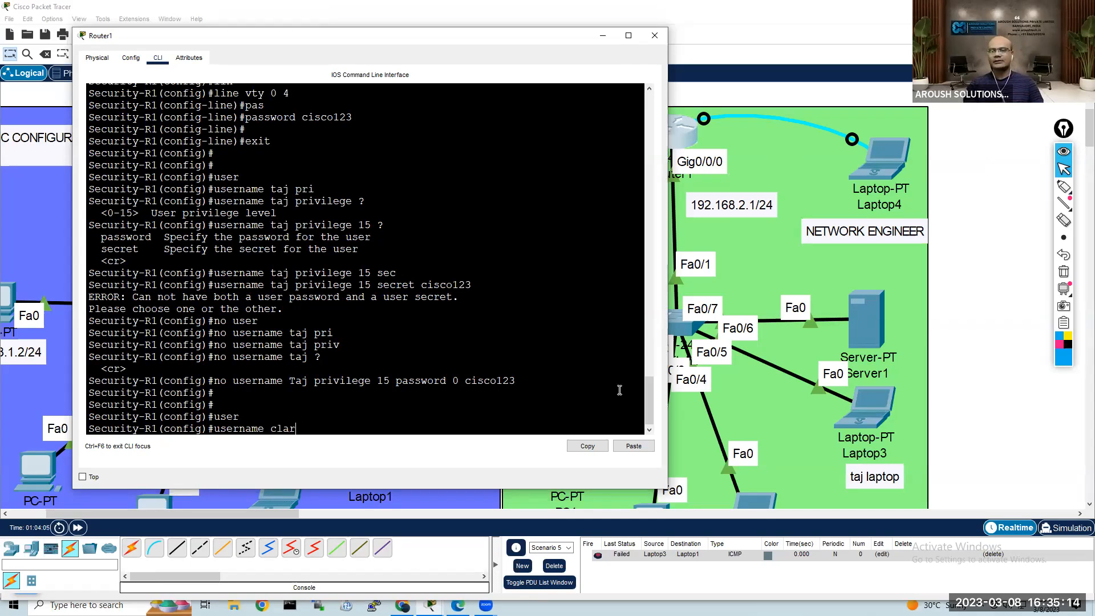
pyautogui.write('a pri')
pyautogui.press('Tab')
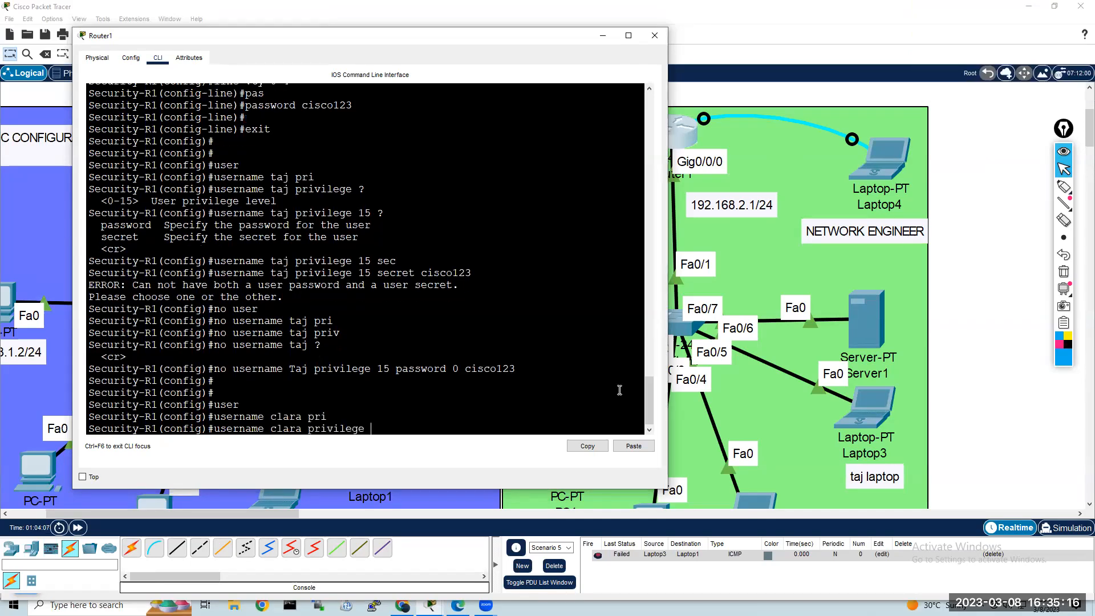
pyautogui.write('15')
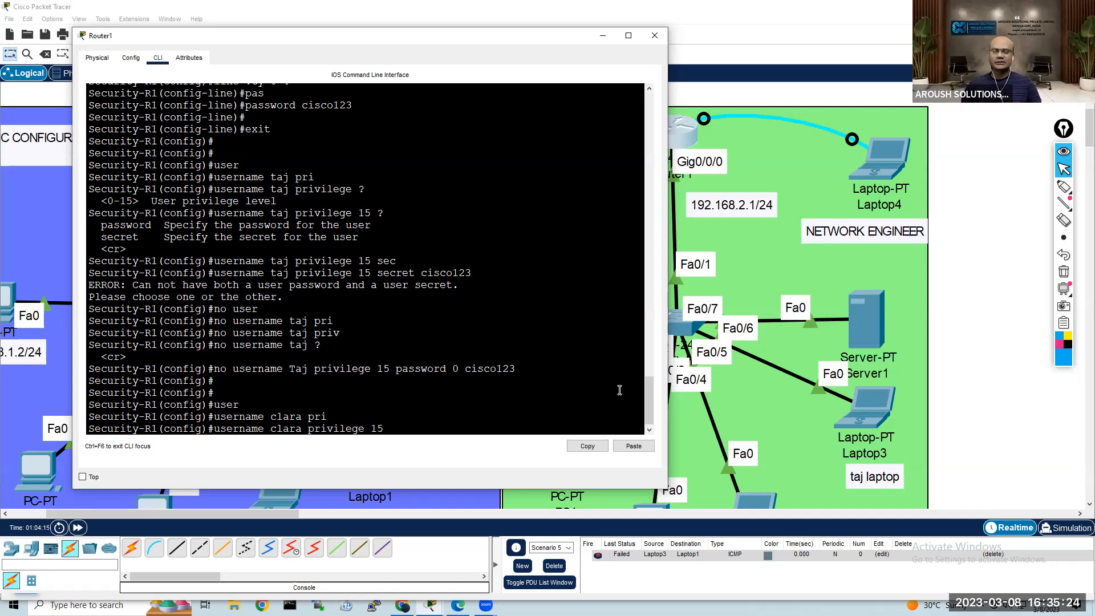
pyautogui.write('sec')
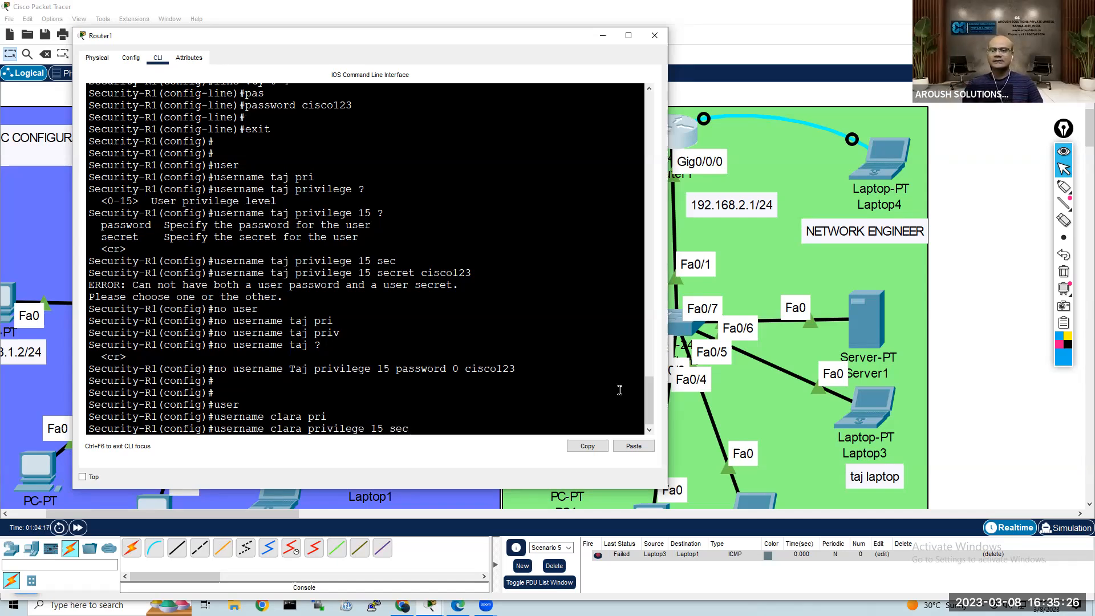
pyautogui.press('Tab')
pyautogui.write('cisco')
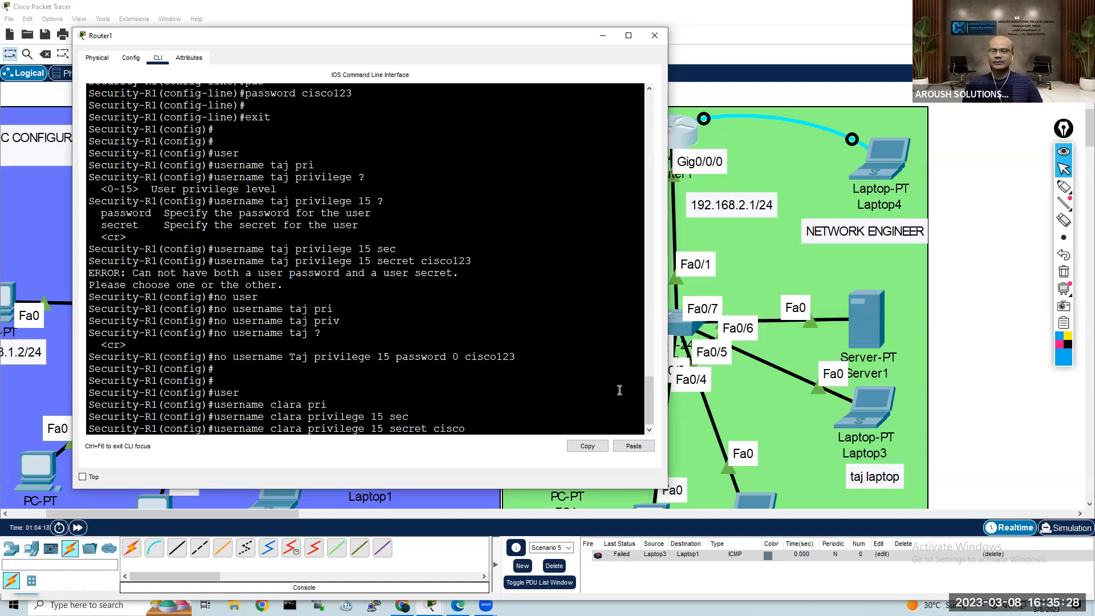
pyautogui.write('123')
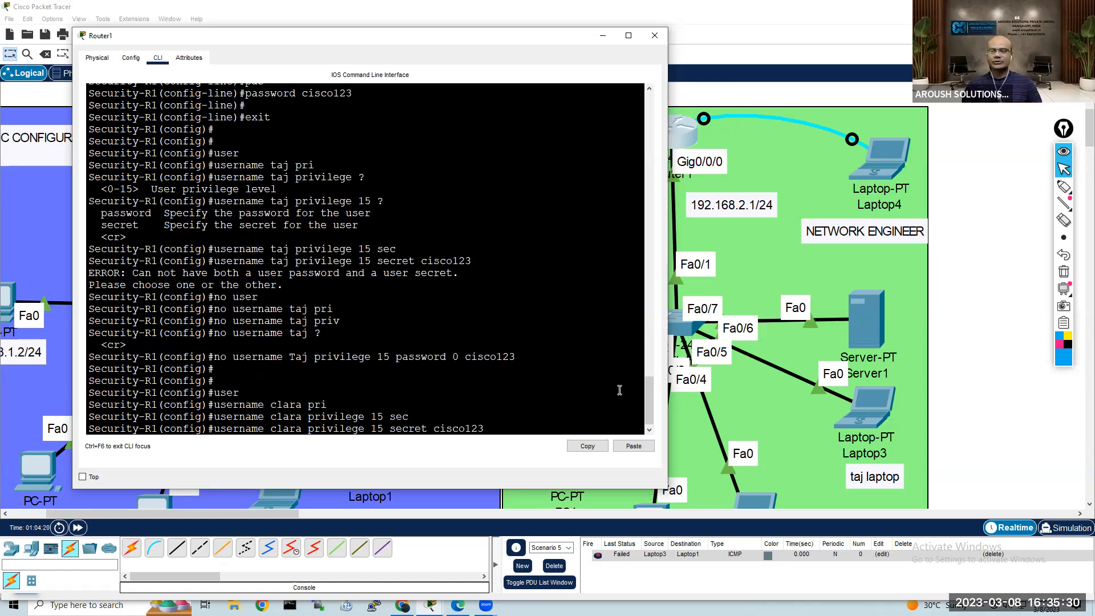
pyautogui.press('Return')
pyautogui.press('Return')
pyautogui.press('Return')
pyautogui.press('Return')
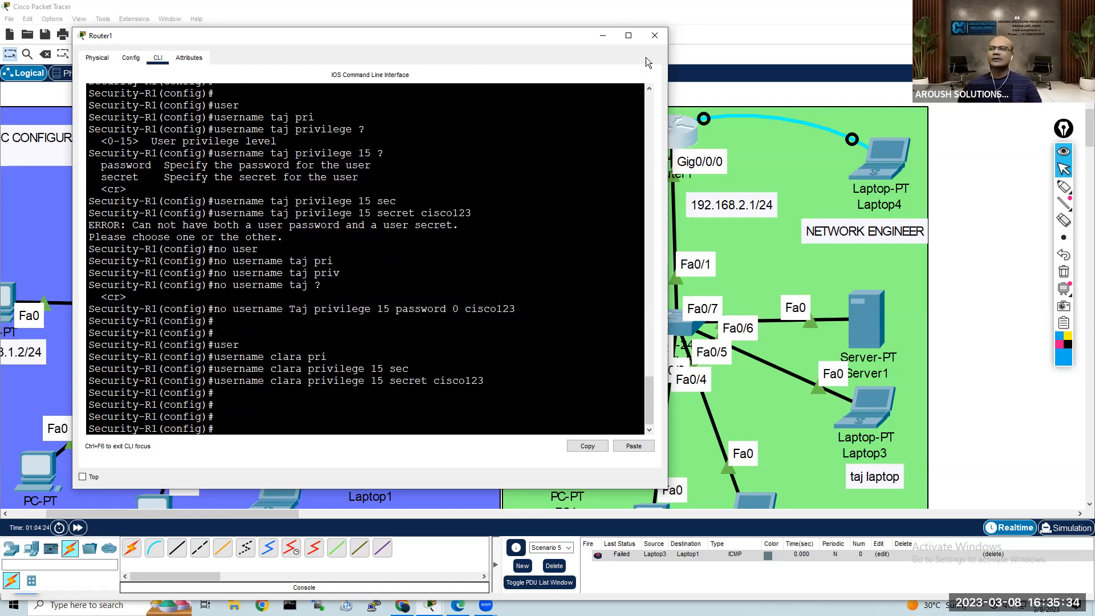
# Step: Close Router1's window and place a text note with the new user's name beside Laptop2
pyautogui.click(654, 36)
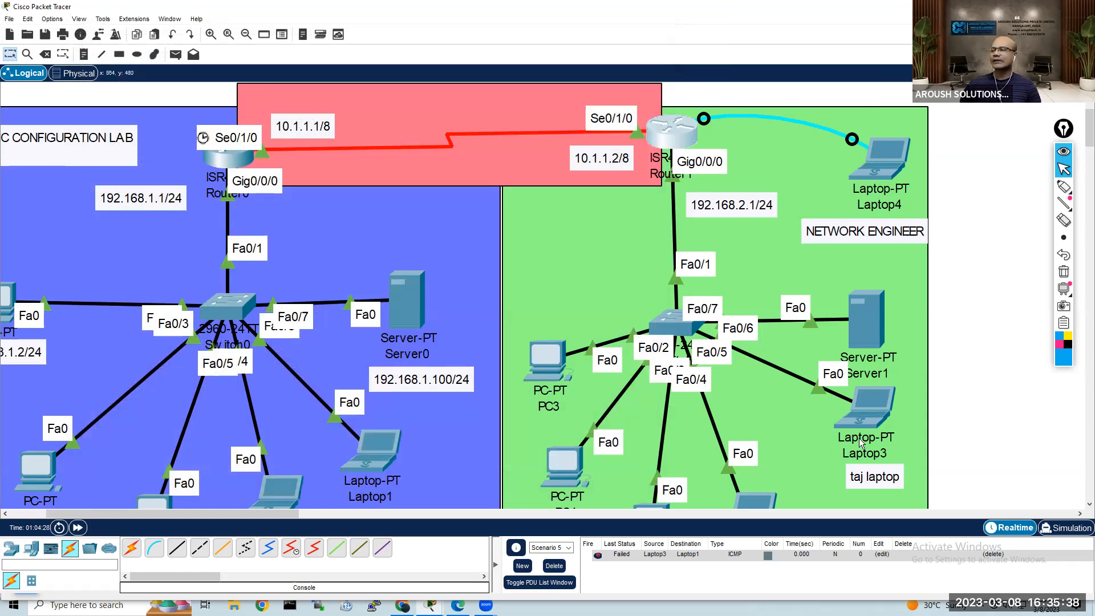
pyautogui.scroll(-1, 789, 453)
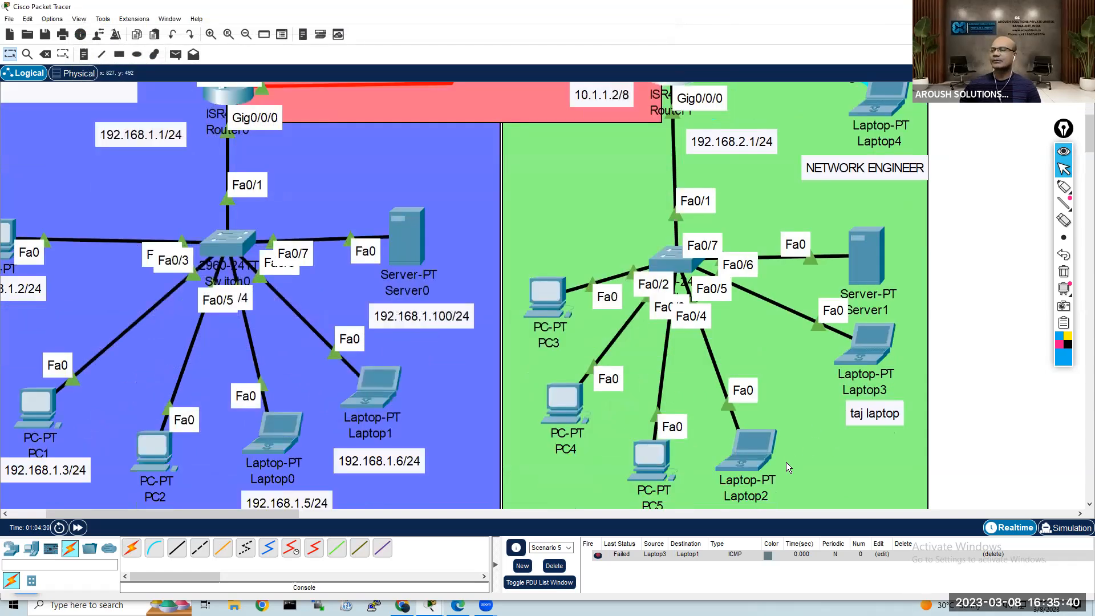
pyautogui.scroll(-2, 759, 450)
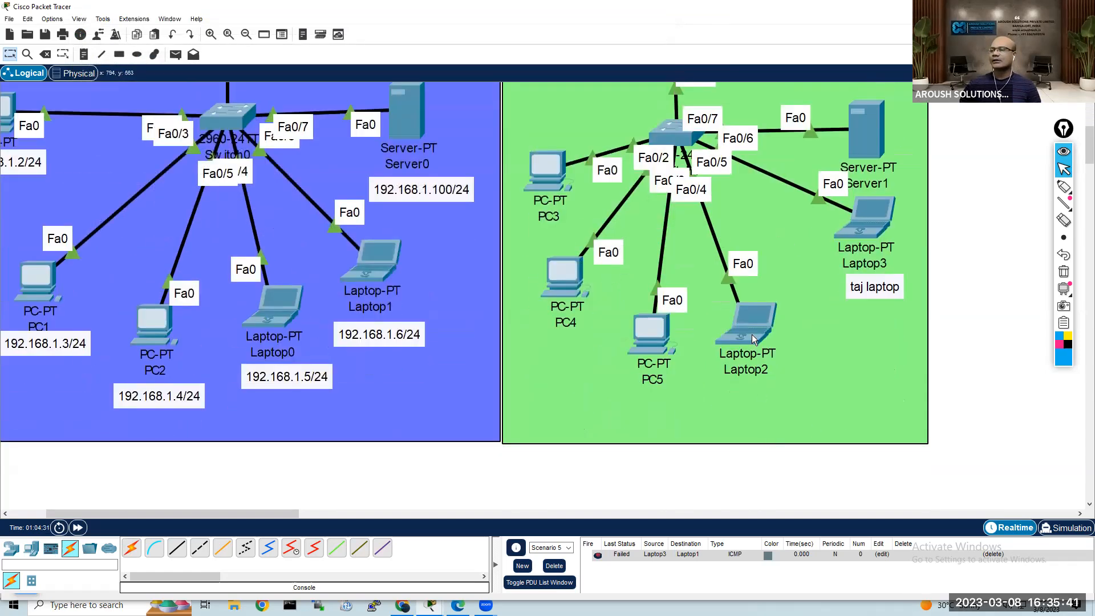
pyautogui.click(84, 55)
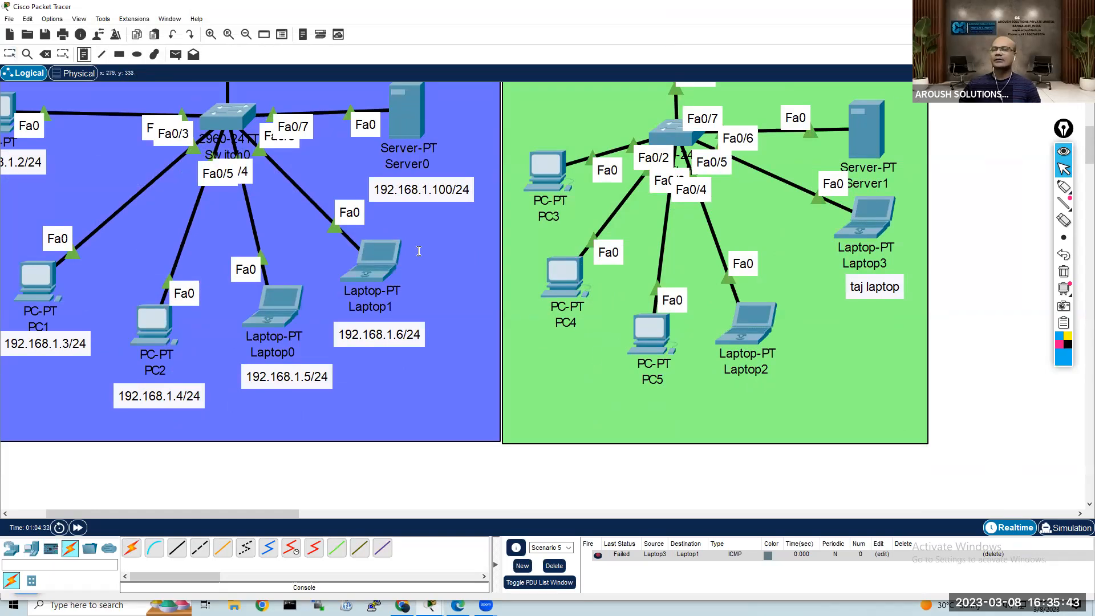
pyautogui.click(784, 336)
pyautogui.write('clera')
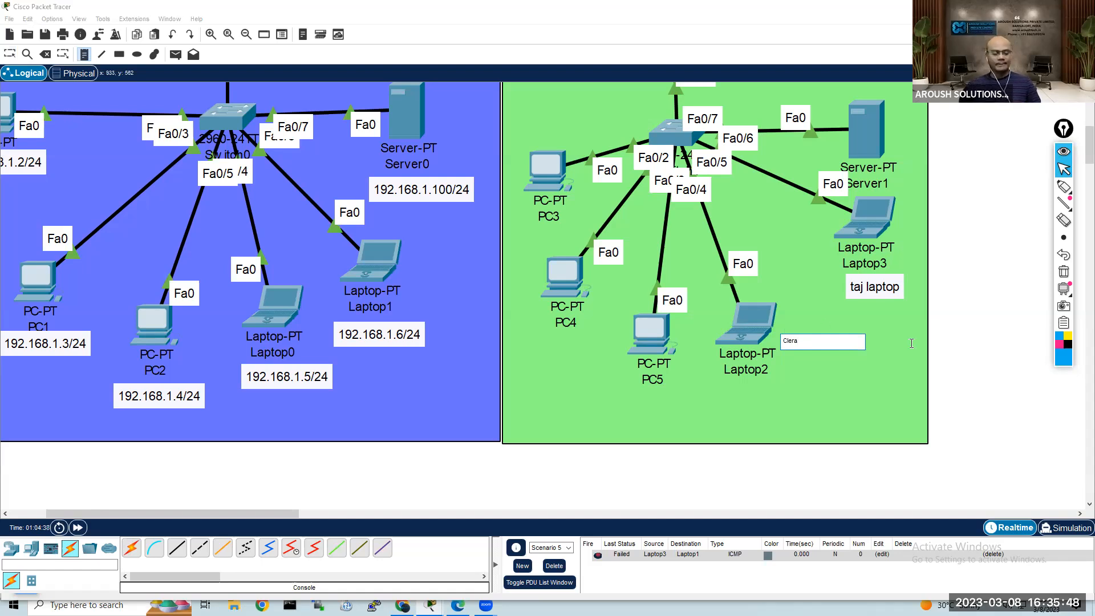
pyautogui.press('Escape')
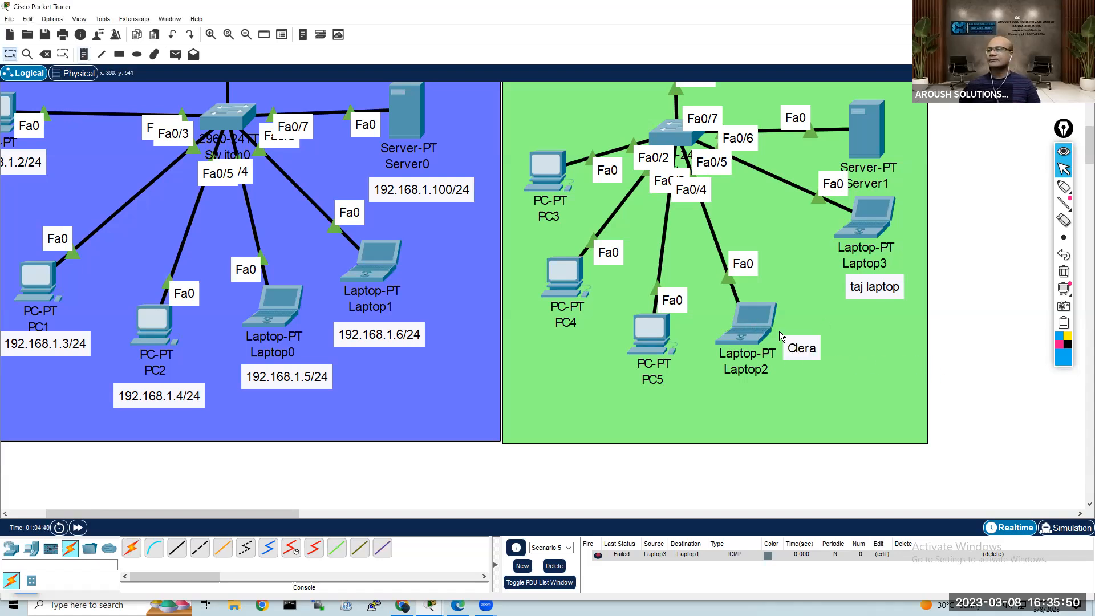
# Step: Correct the spelling of the user's name in the note beside Laptop2
pyautogui.doubleClick(807, 350)
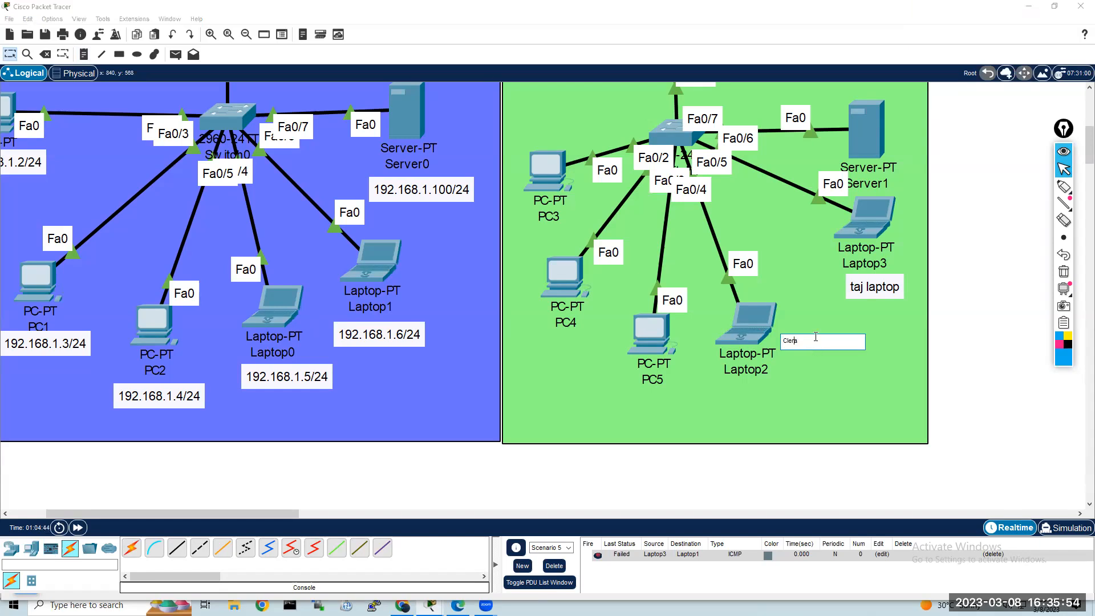
pyautogui.press('BackSpace')
pyautogui.write('a')
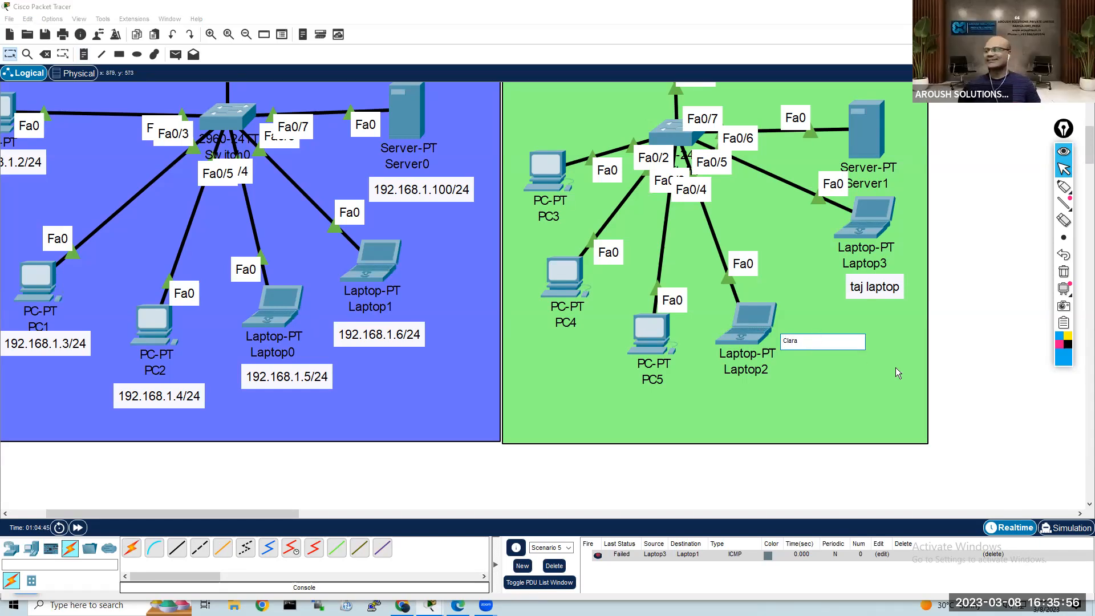
pyautogui.click(949, 363)
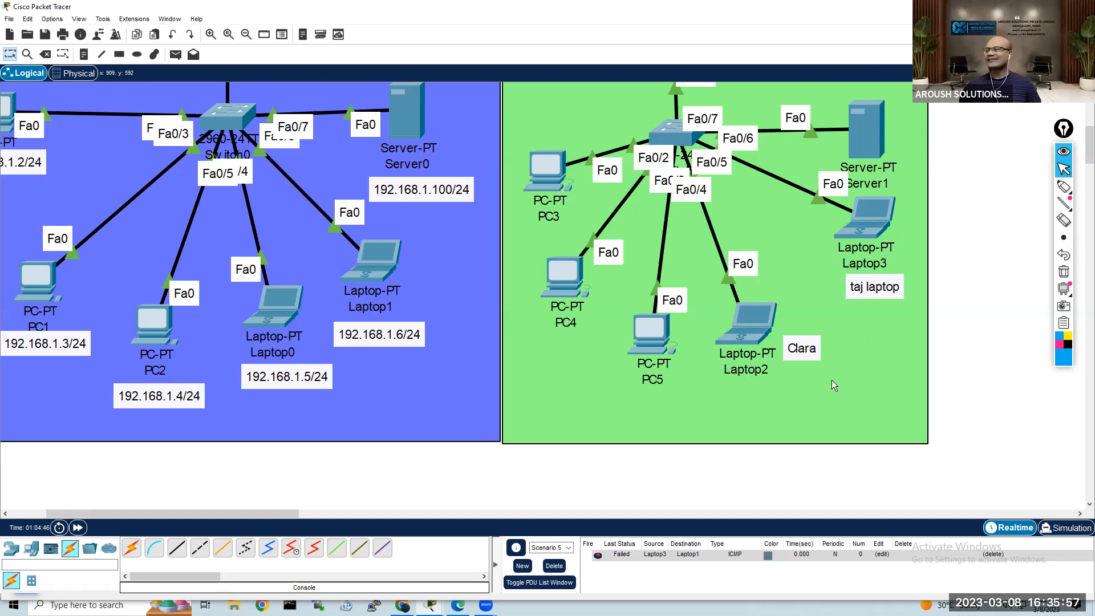
# Step: Open the command prompt on Laptop2 and start a Telnet session to 192.168.2.1
pyautogui.click(753, 326)
pyautogui.click(617, 180)
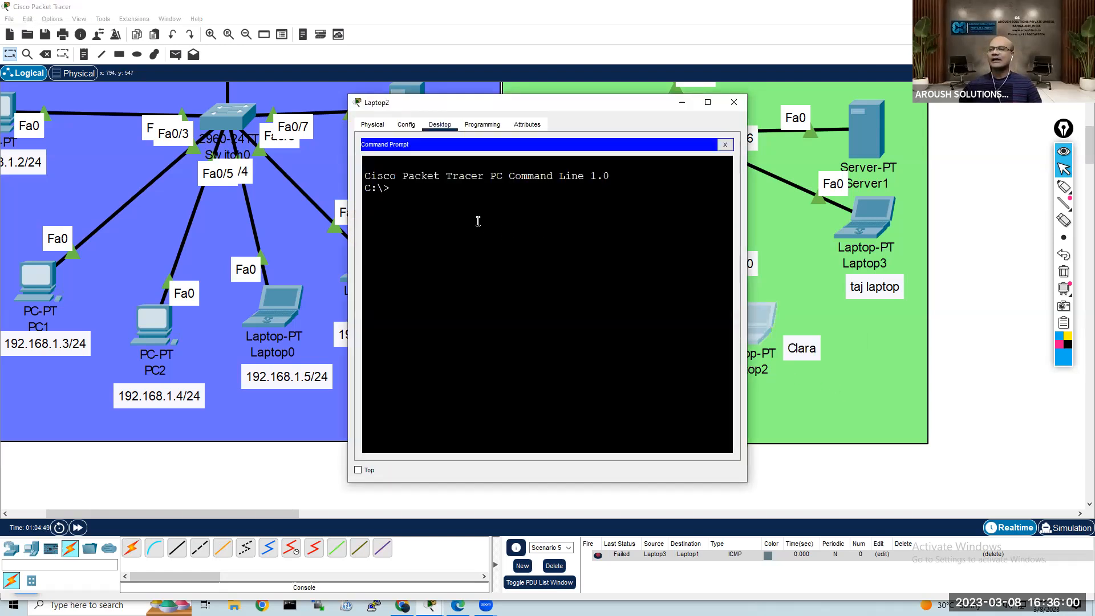
pyautogui.write('telne')
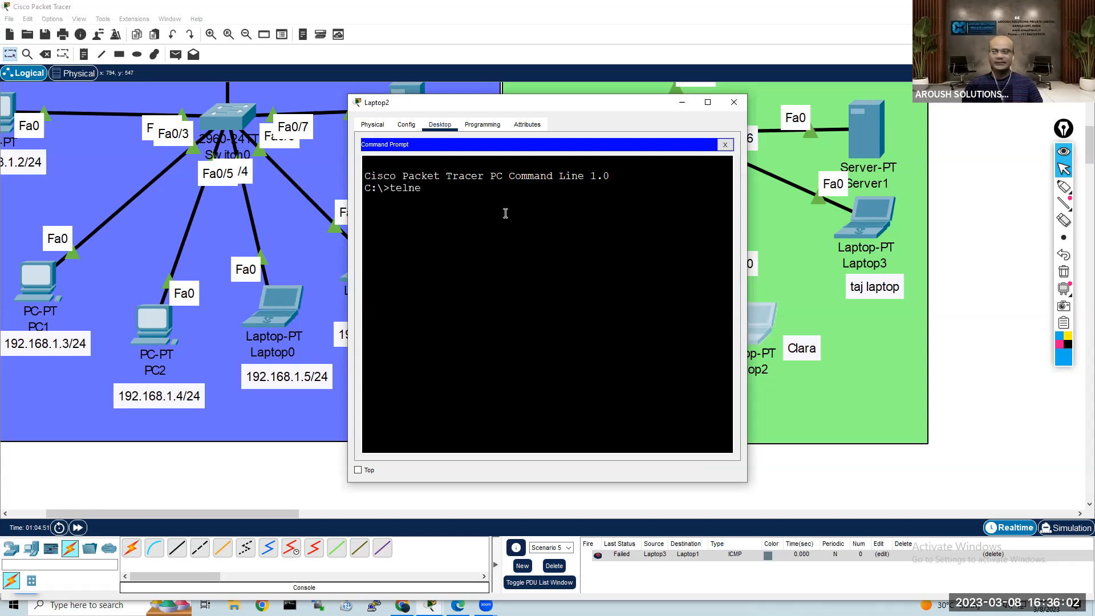
pyautogui.write('t')
pyautogui.press('Return')
pyautogui.press('Up')
pyautogui.write('192.196853.')
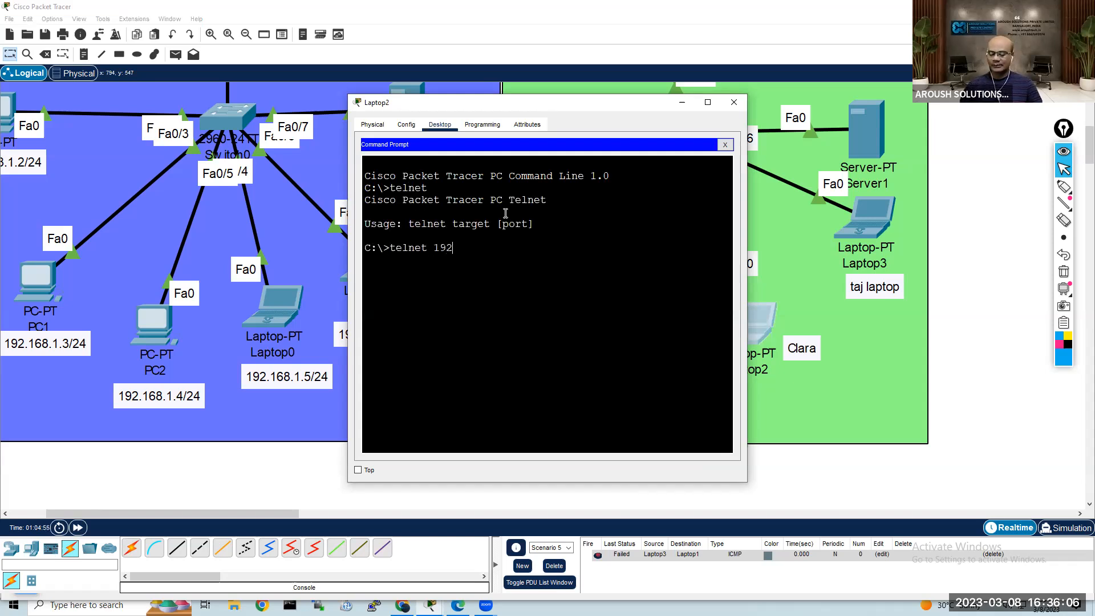
pyautogui.press('BackSpace')
pyautogui.press('BackSpace')
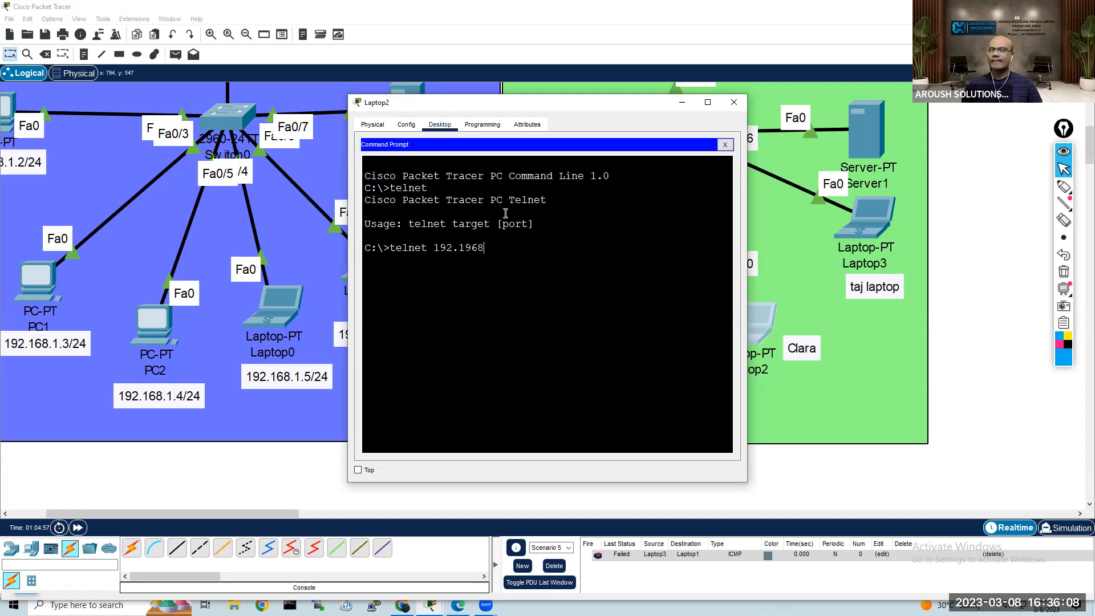
pyautogui.press('BackSpace')
pyautogui.press('BackSpace')
pyautogui.press('BackSpace')
pyautogui.write('68')
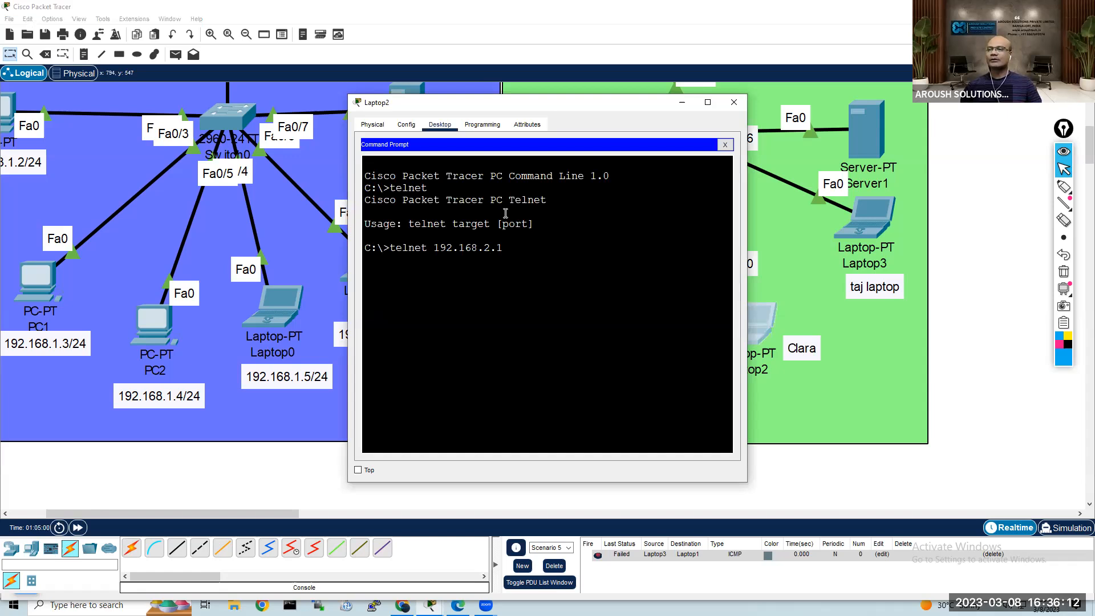
pyautogui.press('Return')
# Step: Log in to the Telnet session with the new local user's username and password
pyautogui.write('clara')
pyautogui.press('Return')
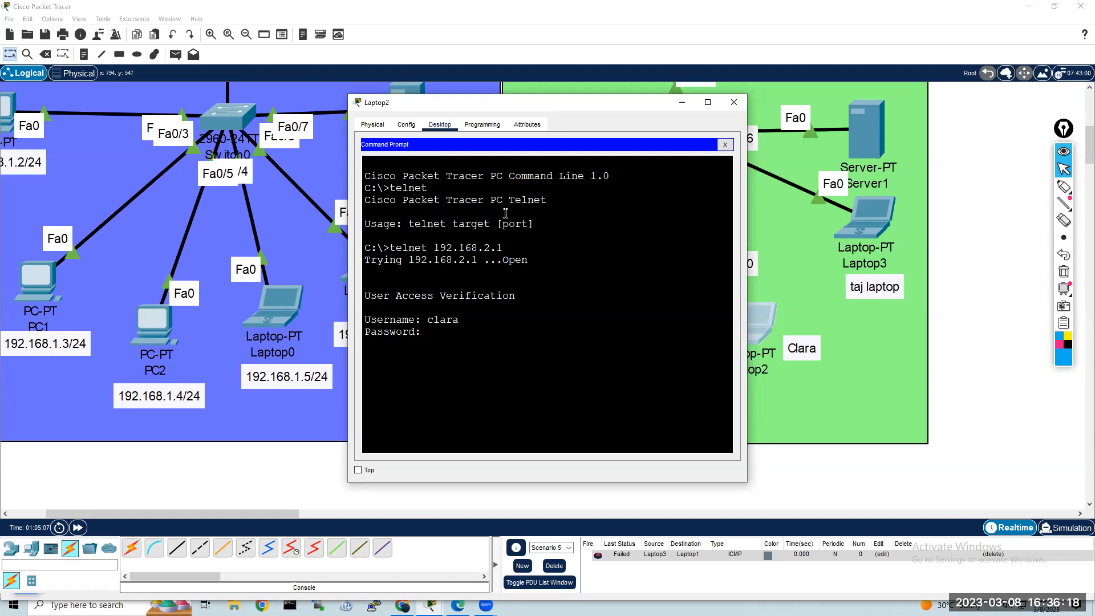
pyautogui.press('Return')
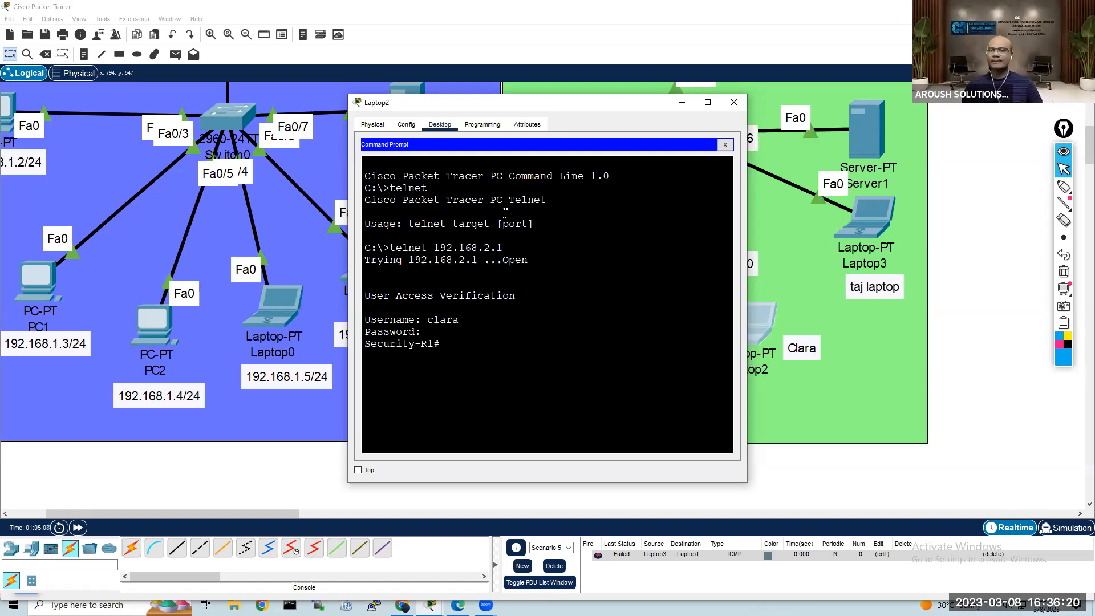
pyautogui.press('Return')
pyautogui.press('Return')
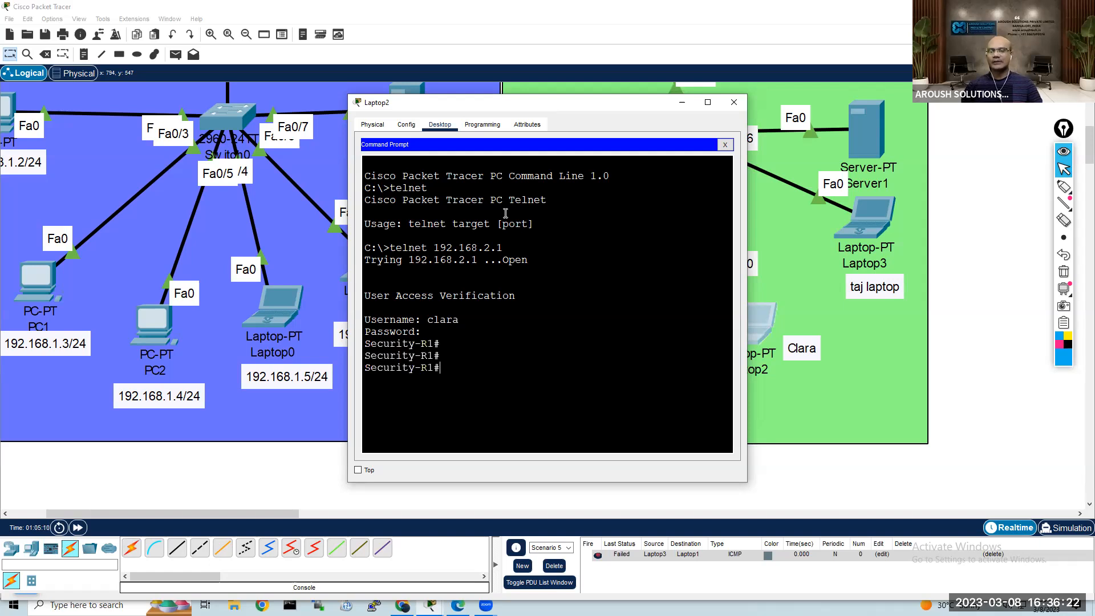
# Step: Run show ip int brief in the Telnet session to check the router's interfaces, and close Laptop2's window
pyautogui.write('sh')
pyautogui.press('Tab')
pyautogui.write('ip int bri')
pyautogui.press('Tab')
pyautogui.press('Return')
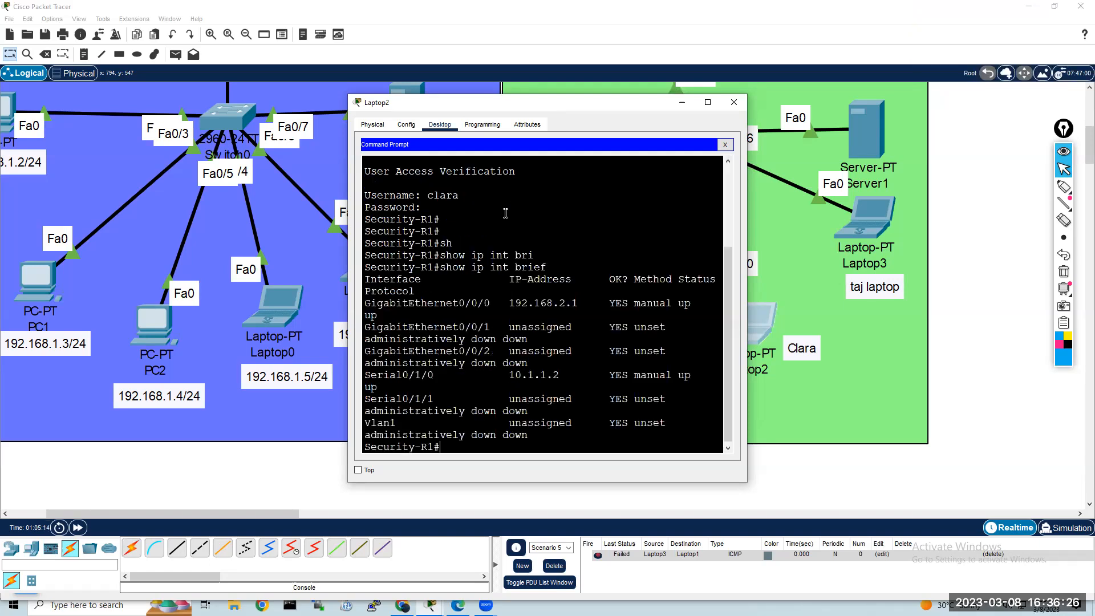
pyautogui.click(735, 102)
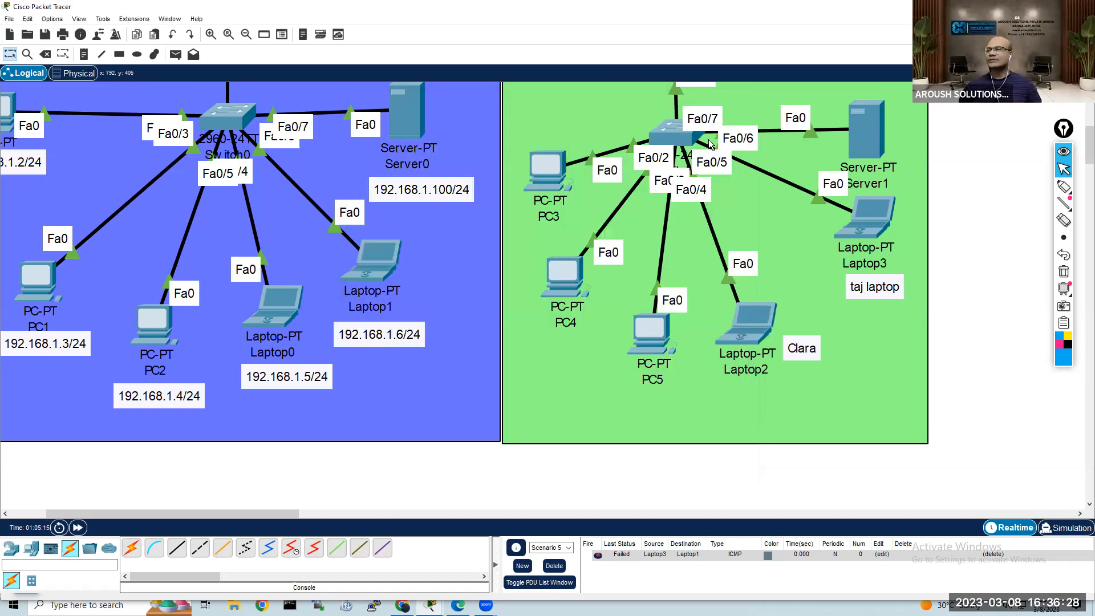
# Step: Open Router1's CLI, exit configuration mode with end and display the running configuration
pyautogui.scroll(3, 733, 203)
pyautogui.scroll(1, 727, 194)
pyautogui.click(672, 132)
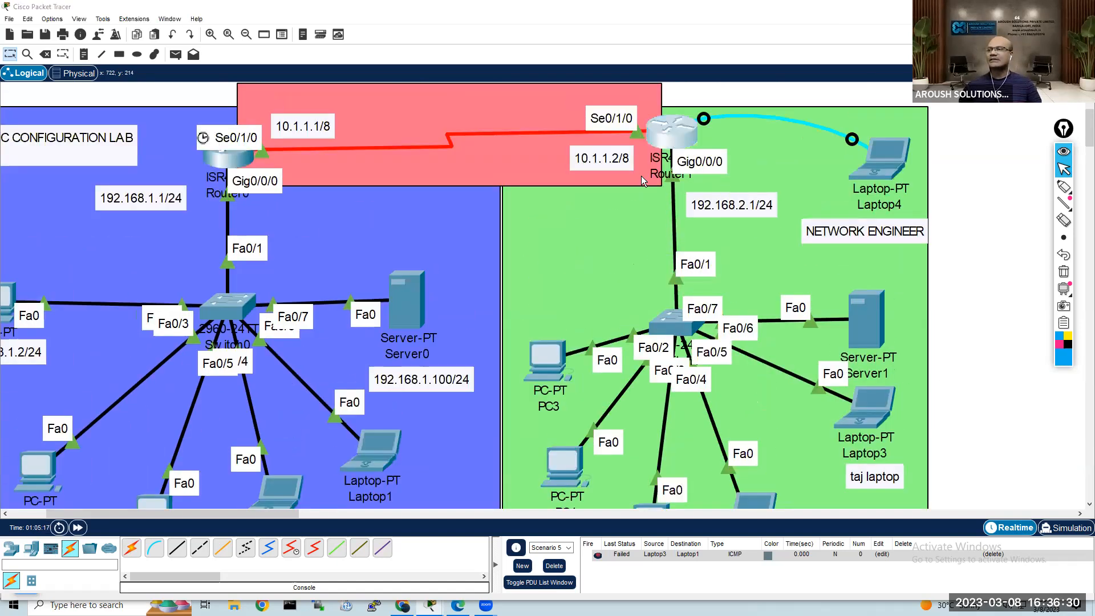
pyautogui.press('Return')
pyautogui.press('Return')
pyautogui.press('Return')
pyautogui.write('end')
pyautogui.press('Return')
pyautogui.press('Return')
pyautogui.press('Return')
pyautogui.press('Return')
pyautogui.press('Return')
pyautogui.write('show run')
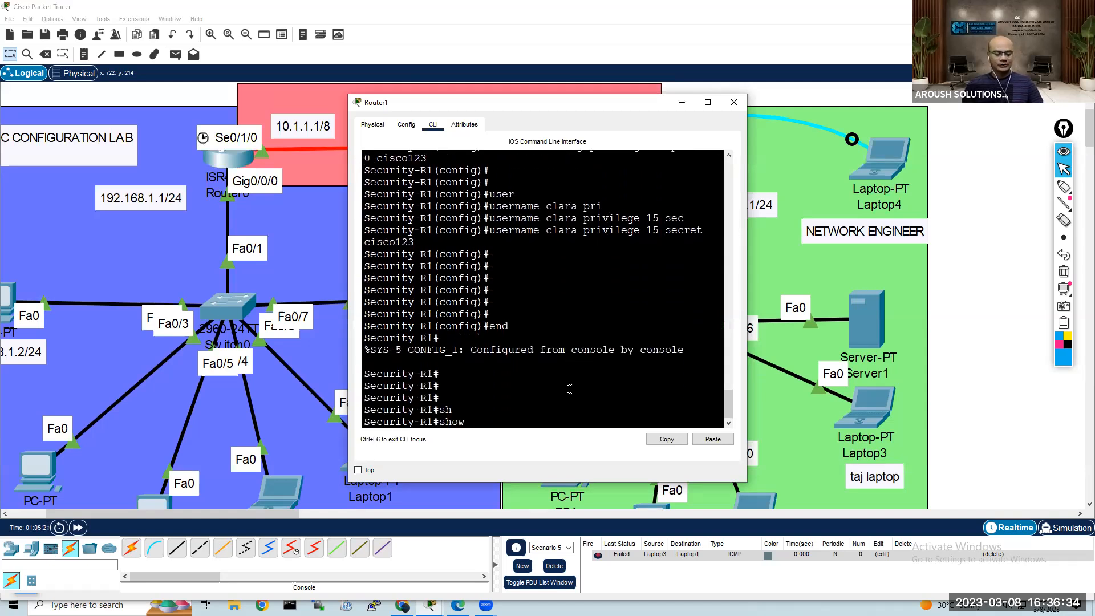
pyautogui.press('Return')
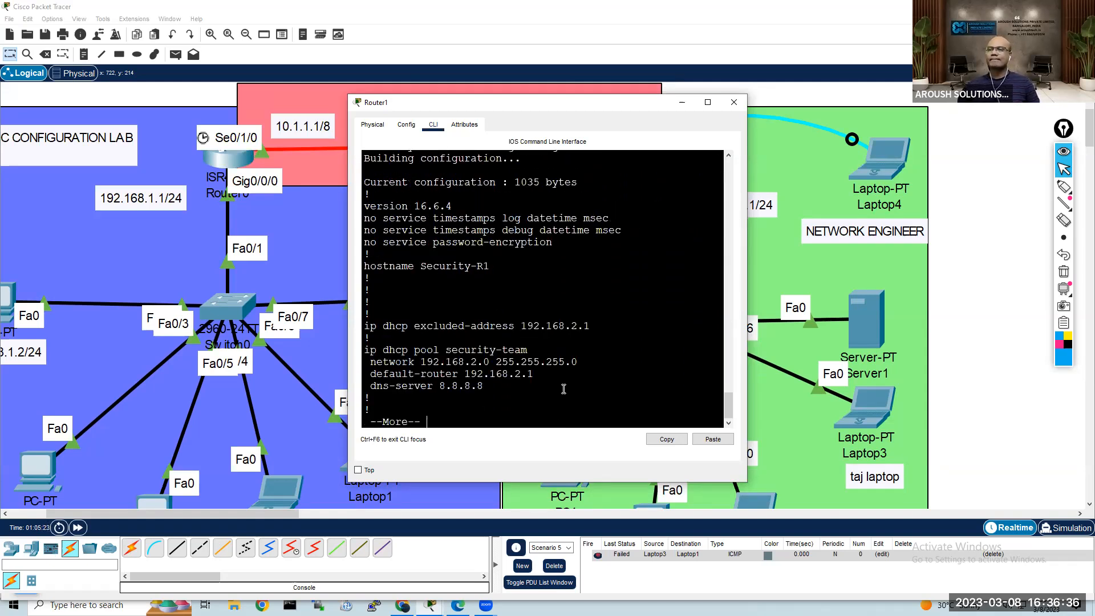
# Step: Page through Router1's running configuration, examining the DHCP pool, interface and VTY line settings
pyautogui.moveTo(546, 390); pyautogui.dragTo(394, 325)
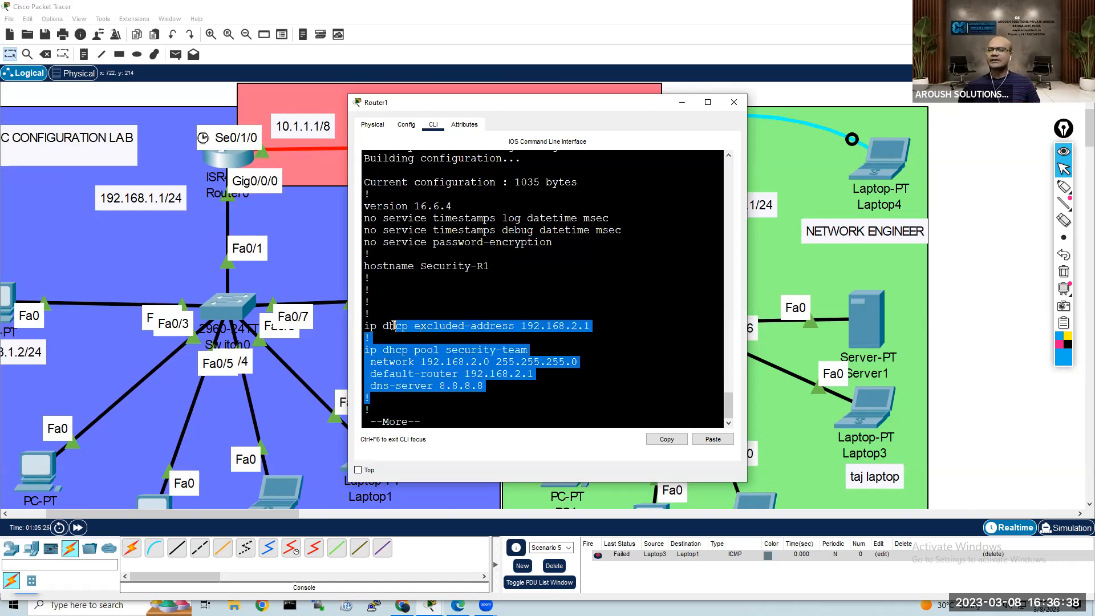
pyautogui.press('space')
pyautogui.press('space')
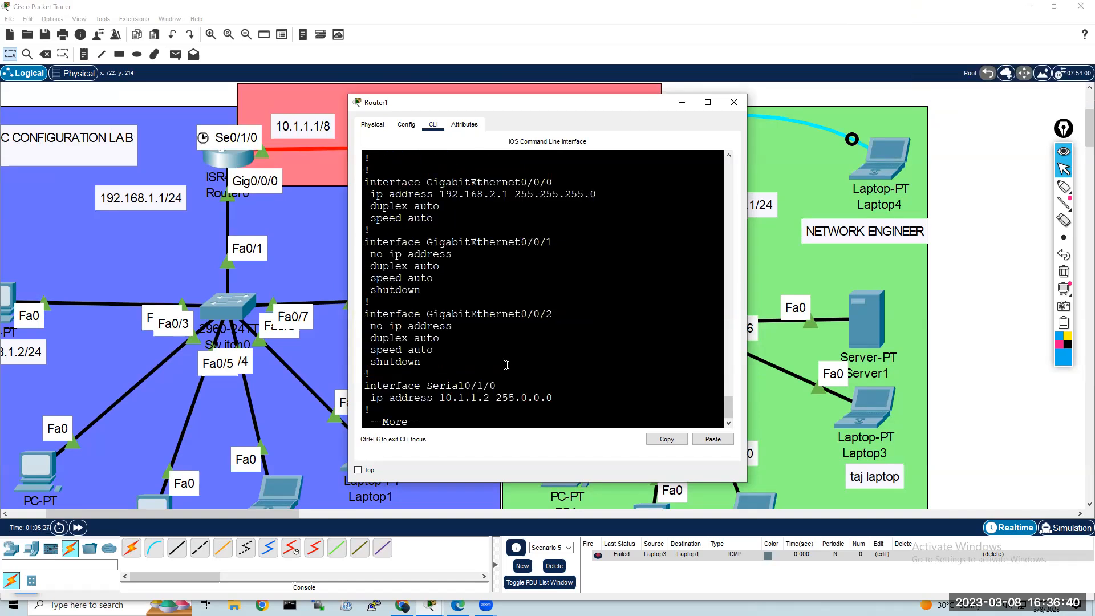
pyautogui.scroll(2, 505, 365)
pyautogui.scroll(2, 510, 350)
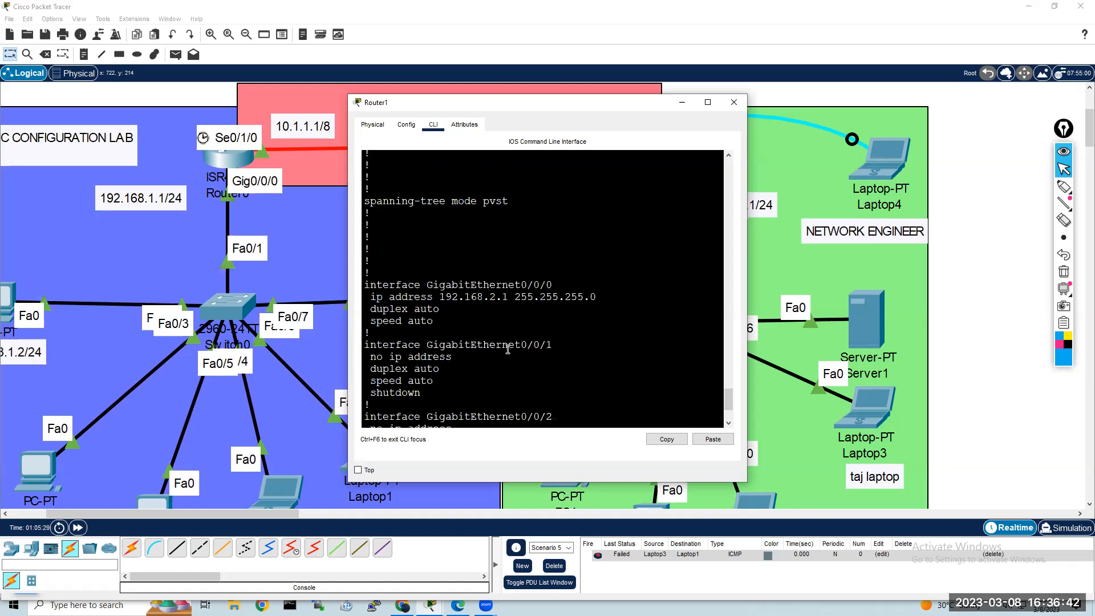
pyautogui.scroll(-4, 510, 342)
pyautogui.press('space')
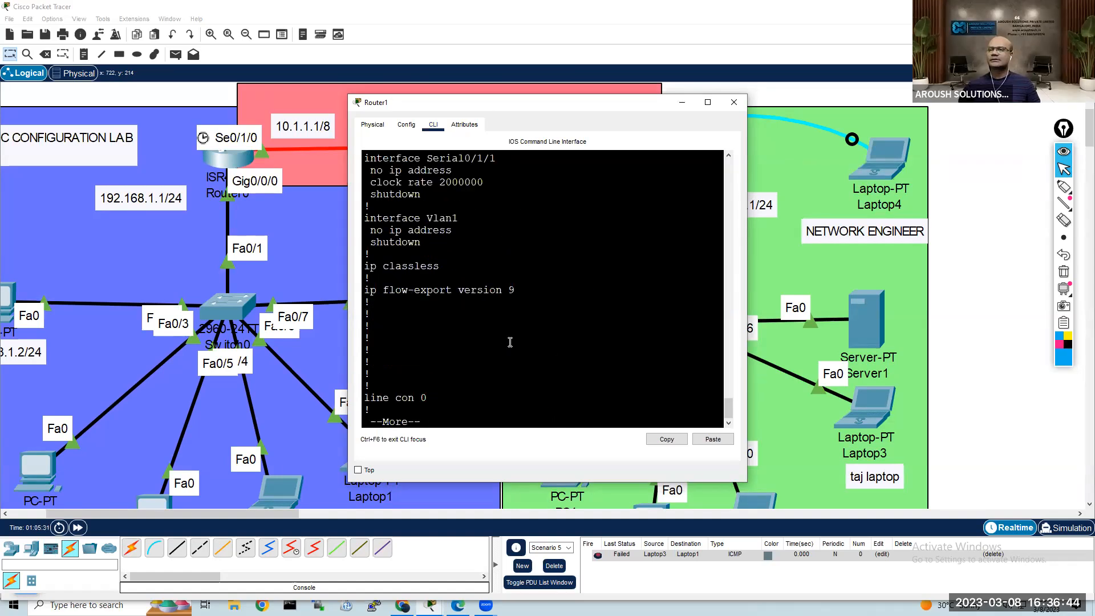
pyautogui.press('space')
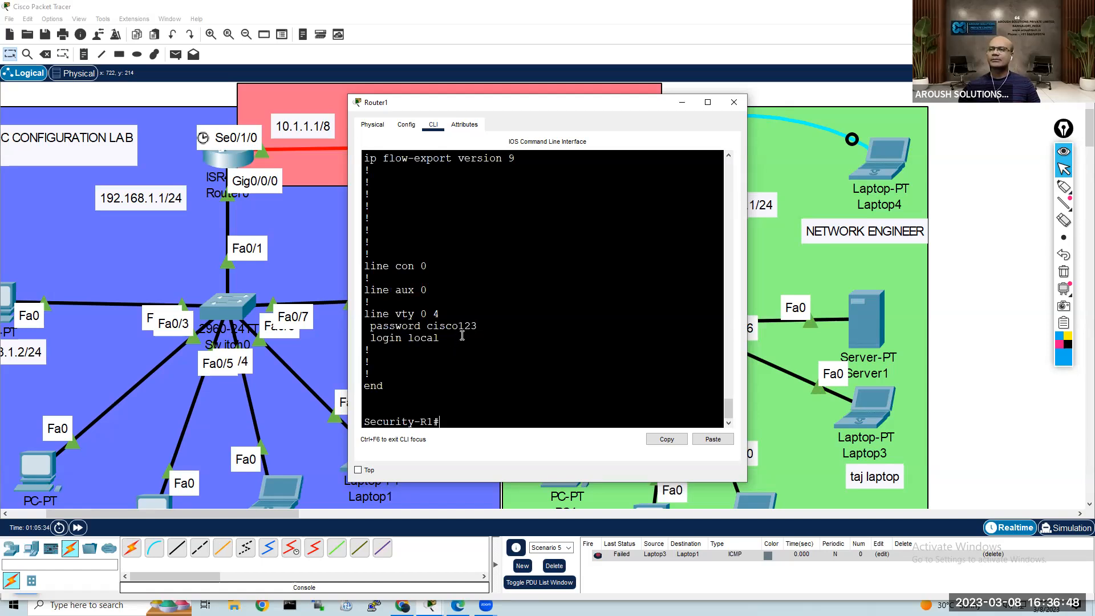
pyautogui.scroll(3, 458, 337)
pyautogui.scroll(1, 464, 335)
pyautogui.scroll(-4, 456, 336)
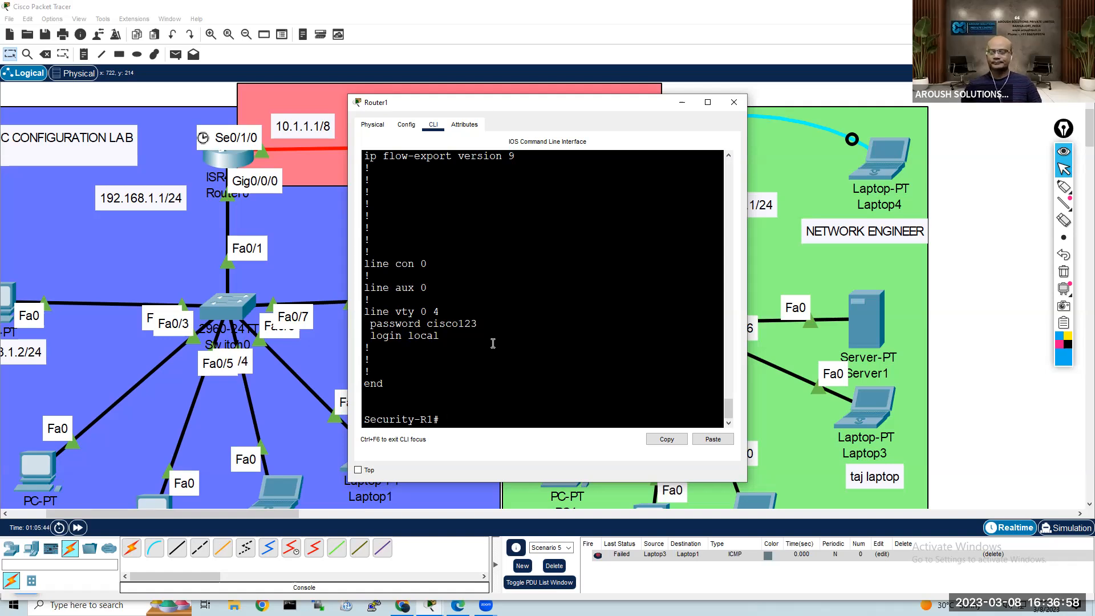
pyautogui.press('Return')
pyautogui.press('Return')
pyautogui.press('Return')
pyautogui.write('lin')
pyautogui.press('Tab')
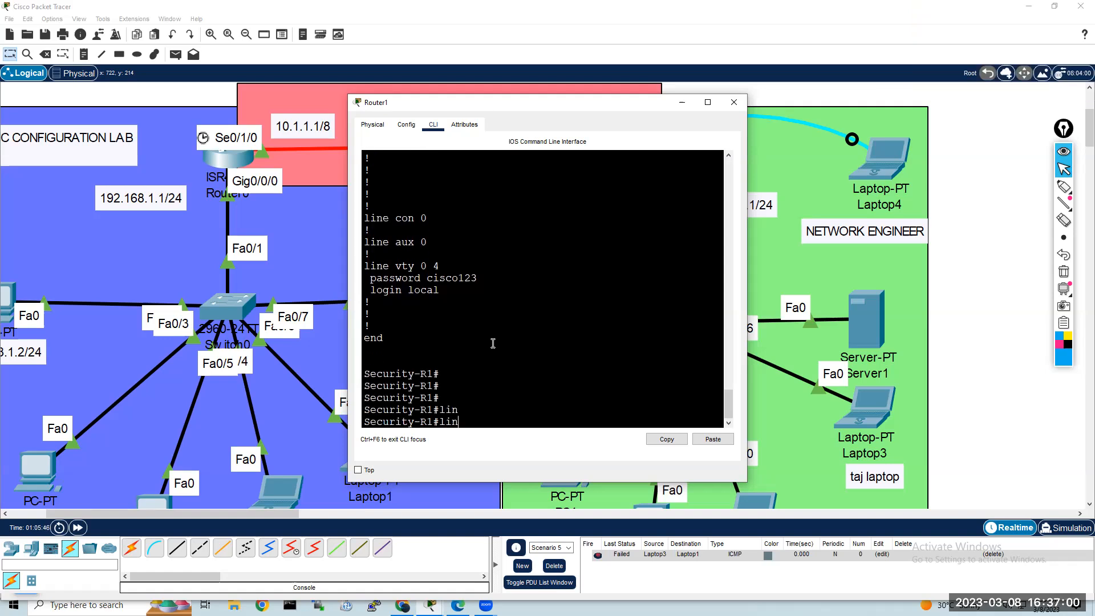
pyautogui.write('e vty')
pyautogui.press('Tab')
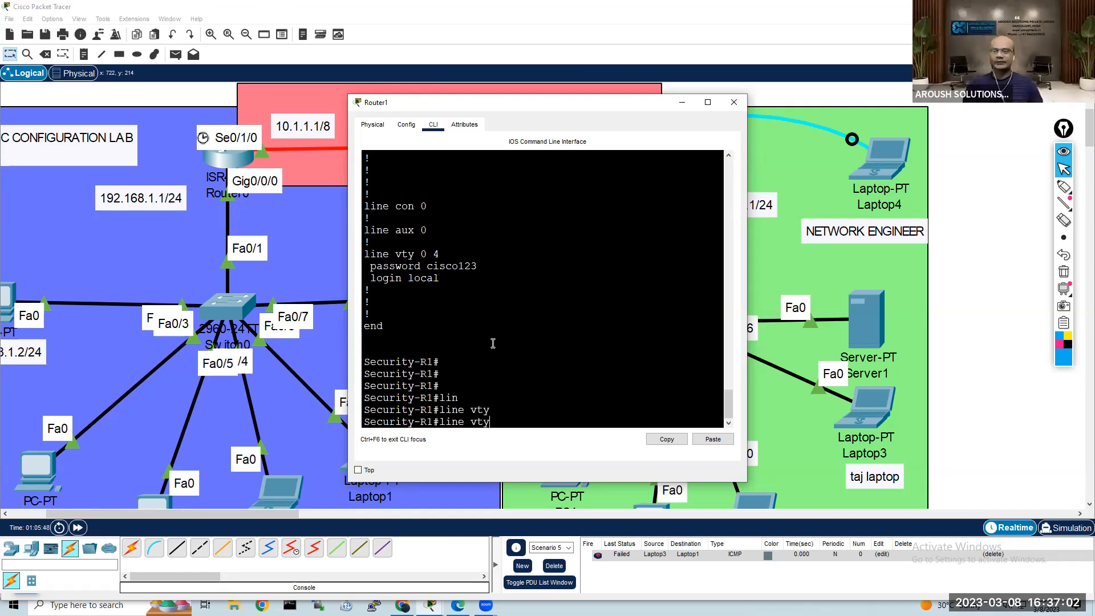
pyautogui.press('BackSpace')
pyautogui.press('BackSpace')
pyautogui.press('BackSpace')
pyautogui.press('BackSpace')
pyautogui.press('BackSpace')
pyautogui.press('BackSpace')
pyautogui.press('BackSpace')
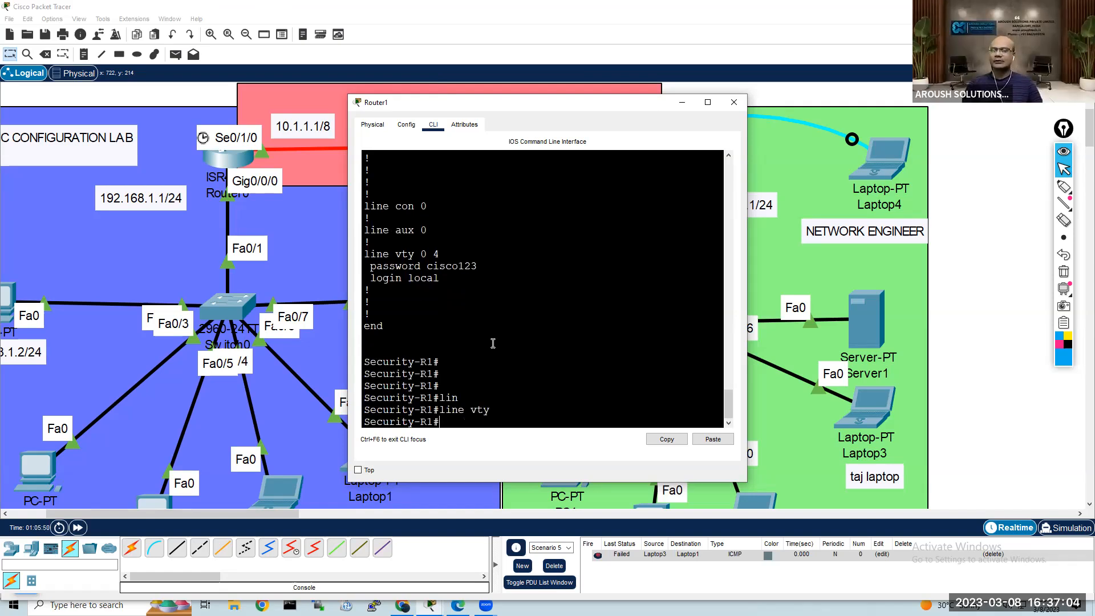
# Step: Enter global configuration mode on Router1 and open the configuration of line vty 0 4
pyautogui.write('conf t')
pyautogui.press('Return')
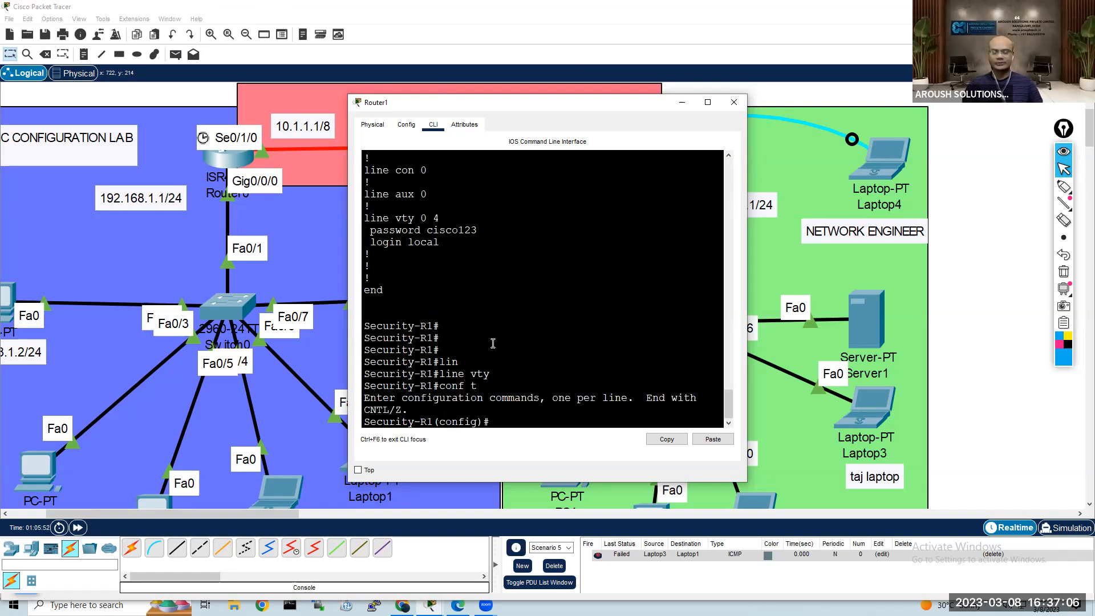
pyautogui.write('lin')
pyautogui.press('Tab')
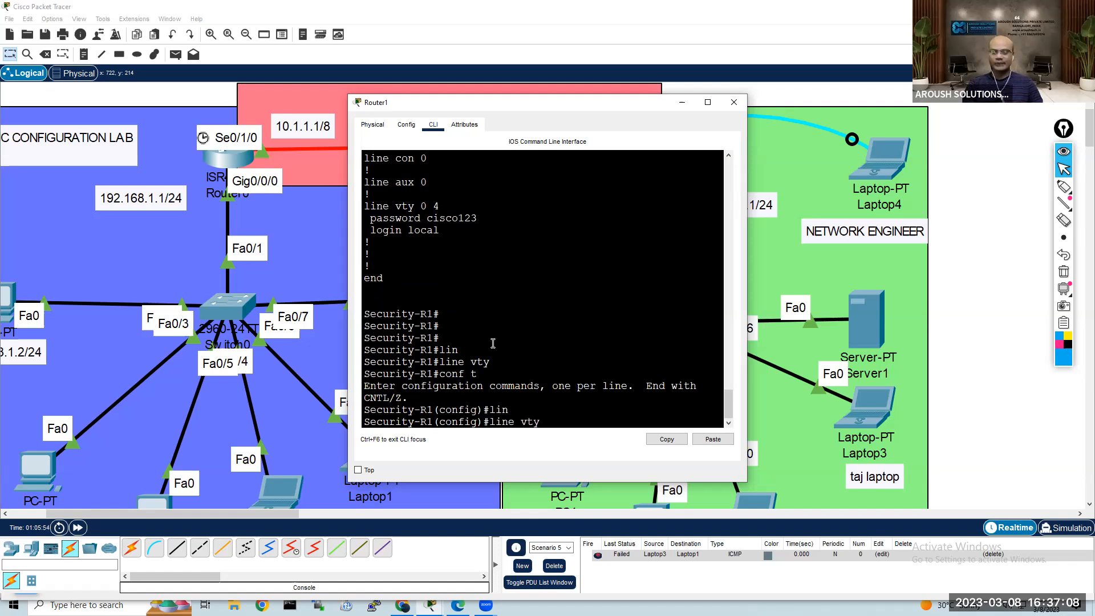
pyautogui.write('vty 0 4')
pyautogui.press('Return')
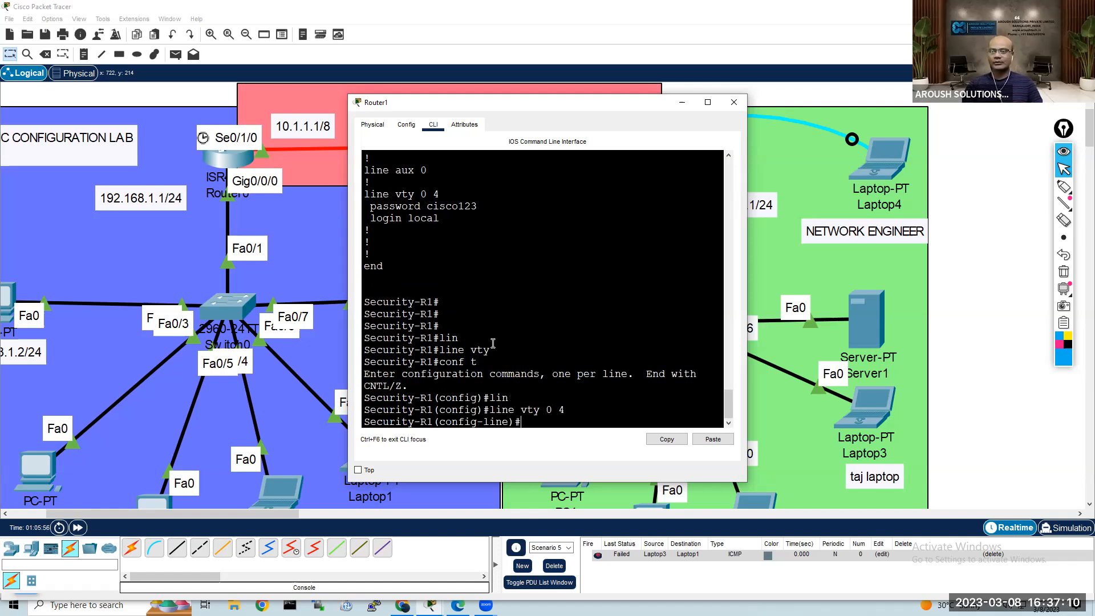
pyautogui.write('pas')
pyautogui.press('Tab')
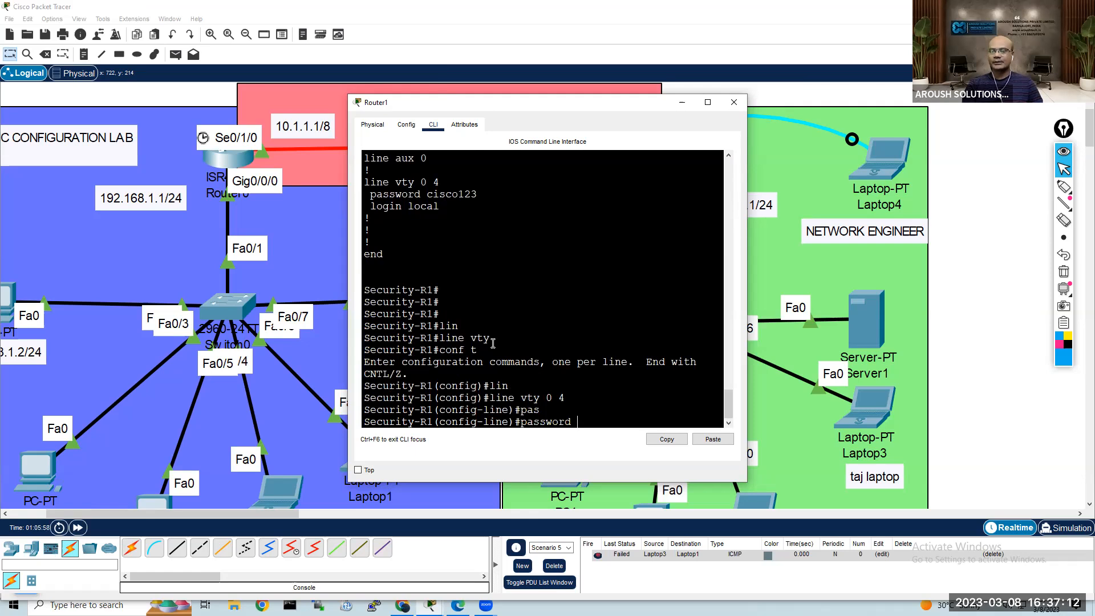
pyautogui.press('BackSpace')
pyautogui.press('BackSpace')
pyautogui.press('BackSpace')
pyautogui.press('BackSpace')
pyautogui.press('BackSpace')
pyautogui.press('BackSpace')
pyautogui.press('BackSpace')
pyautogui.press('BackSpace')
pyautogui.press('BackSpace')
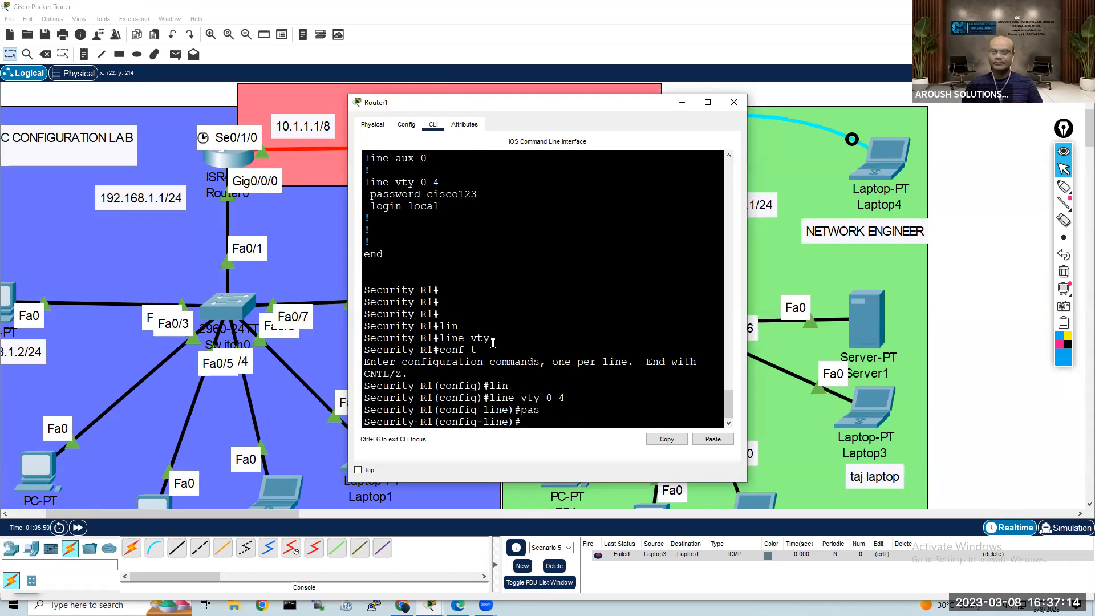
# Step: List the available line configuration commands and set the default privilege level of VTY lines 0 to 4 to 15
pyautogui.write('?')
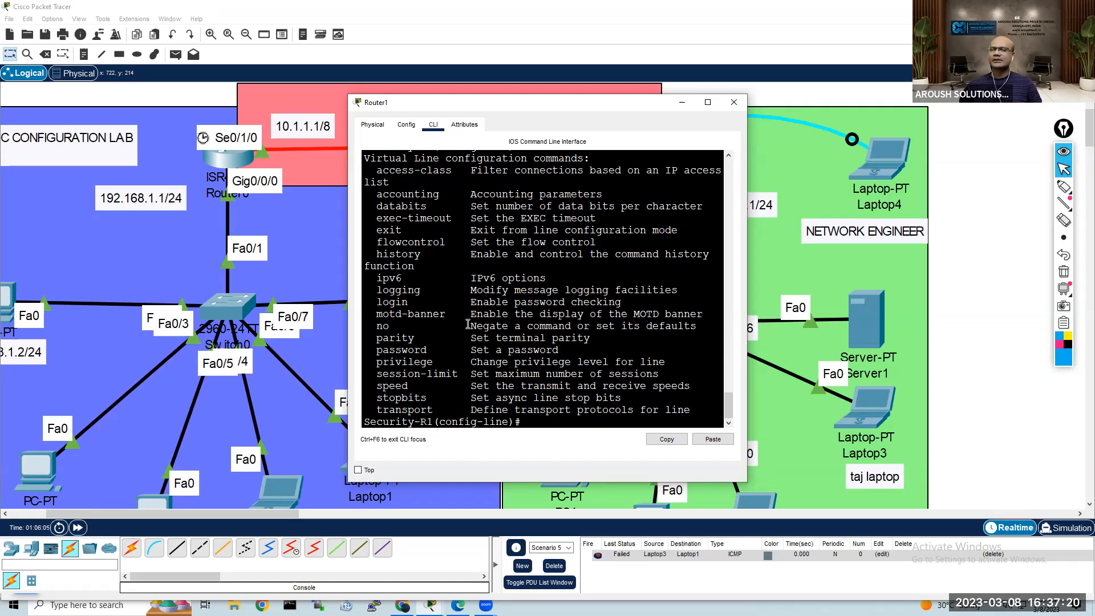
pyautogui.write('pri')
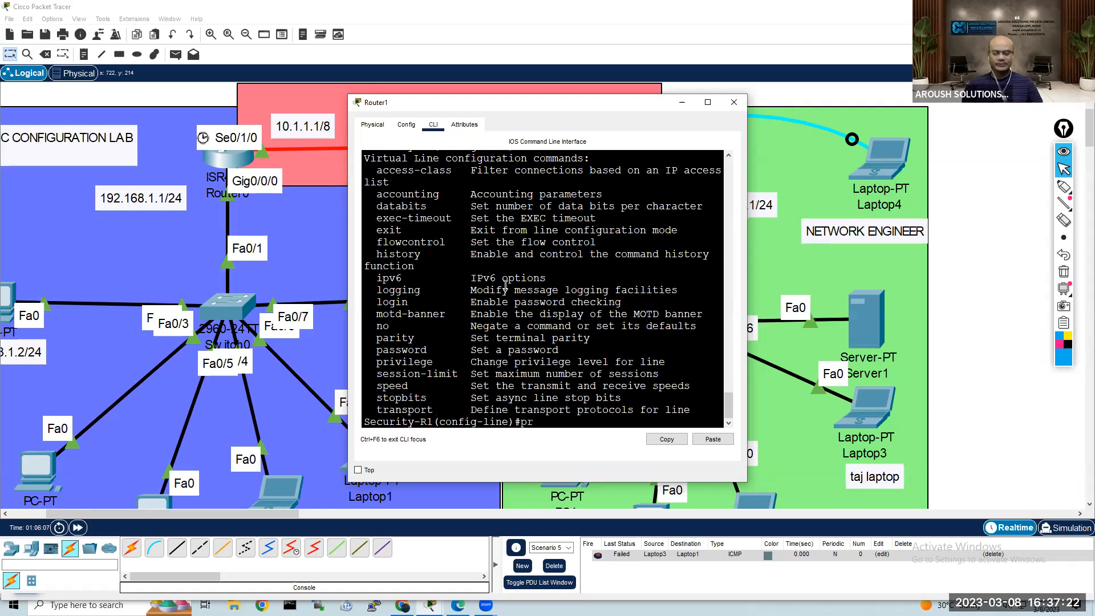
pyautogui.press('Tab')
pyautogui.write('?')
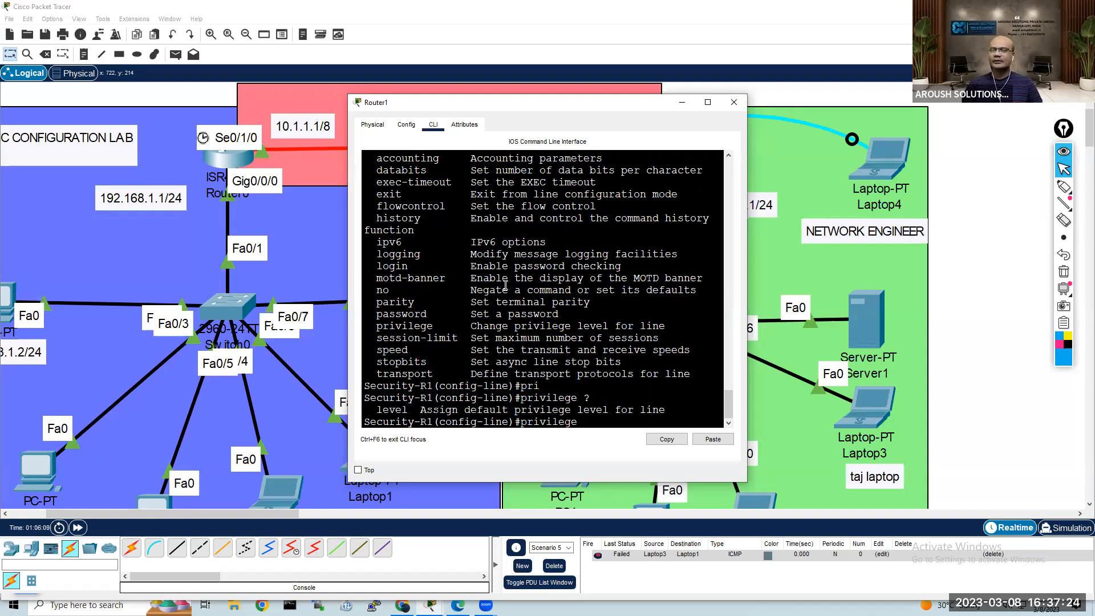
pyautogui.write('le')
pyautogui.press('Tab')
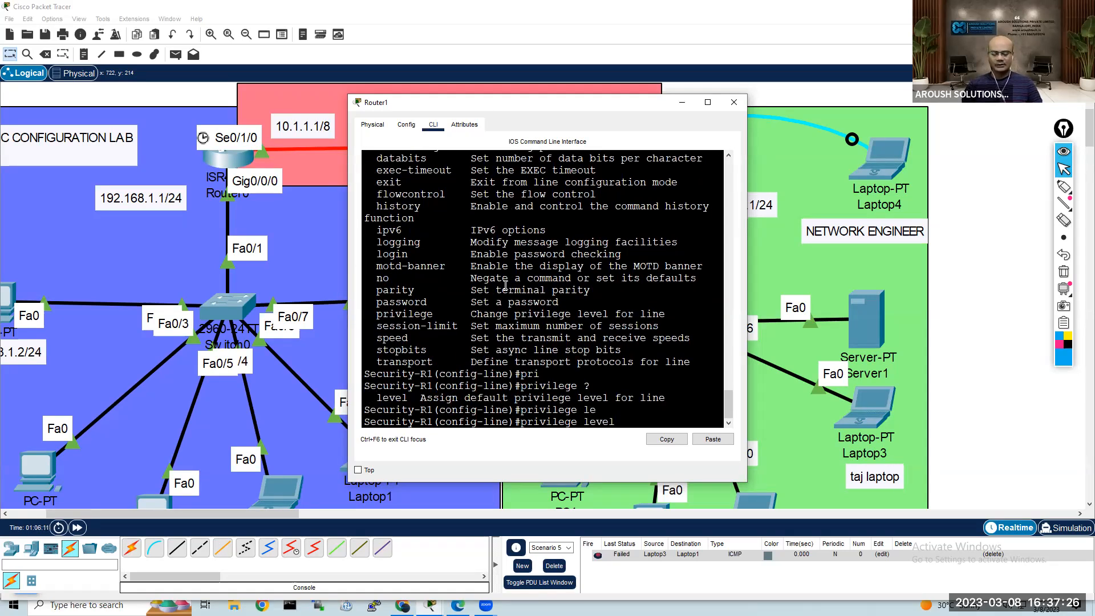
pyautogui.write('?15 ?')
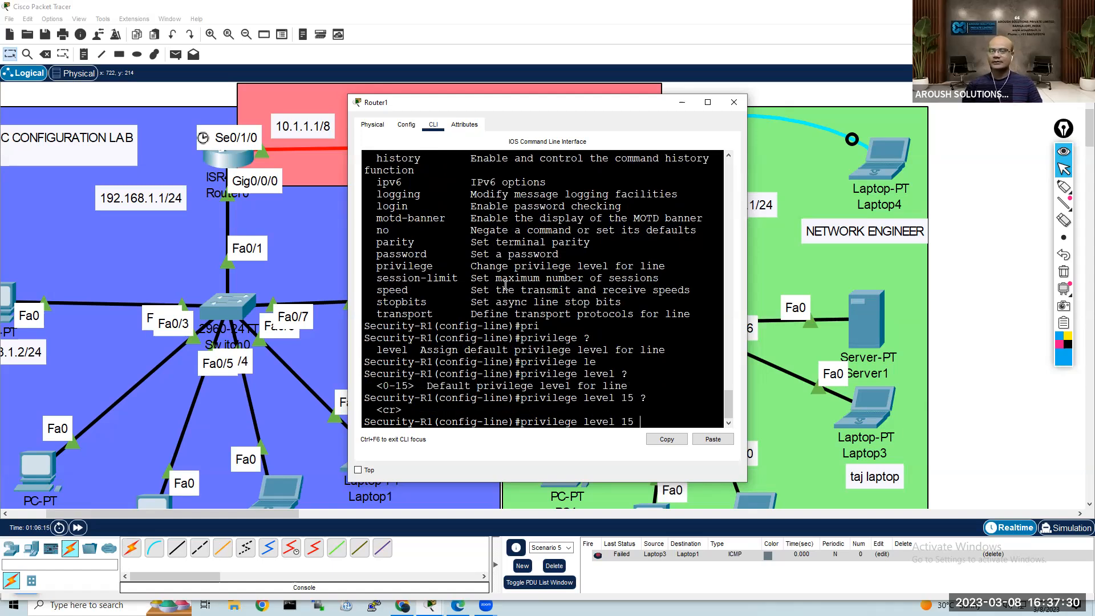
pyautogui.press('Return')
pyautogui.press('Return')
pyautogui.press('Return')
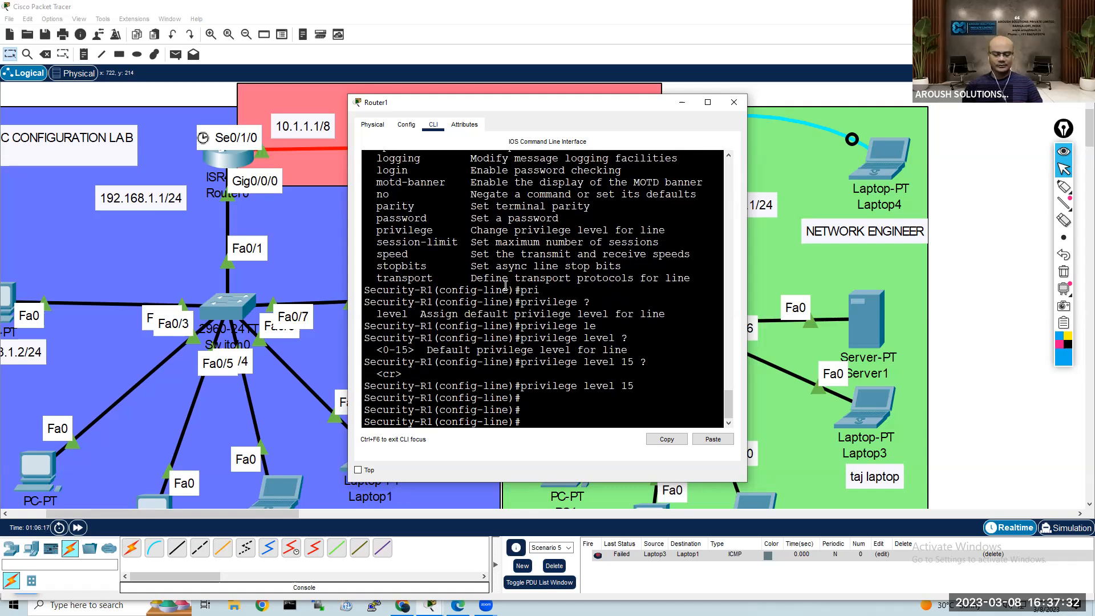
# Step: Exit line configuration mode and return Router1 to privileged EXEC mode with end
pyautogui.write('exit')
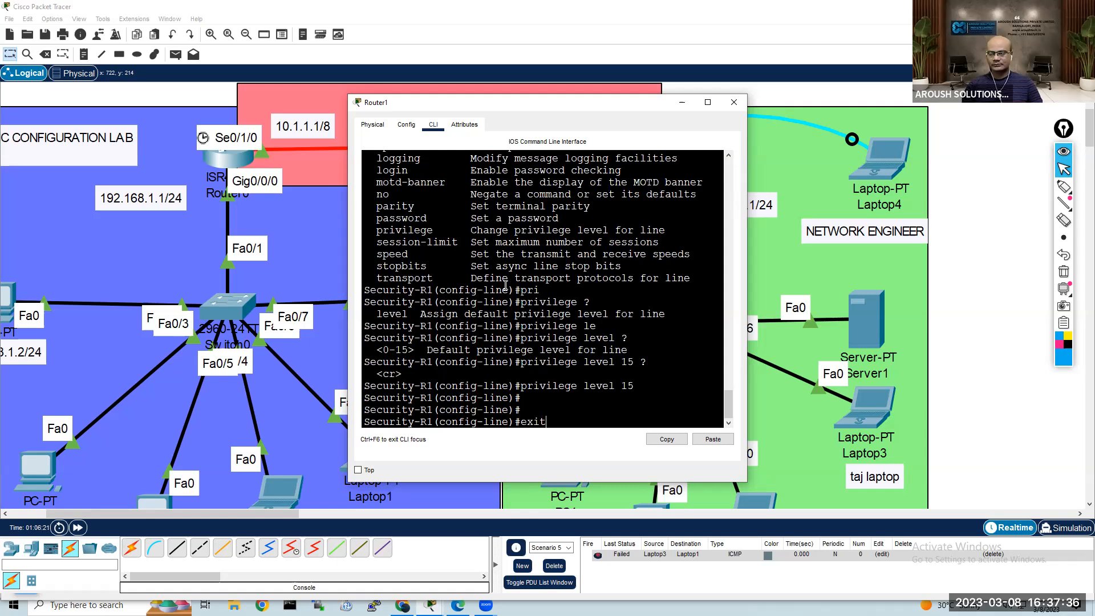
pyautogui.press('Return')
pyautogui.press('Return')
pyautogui.press('Return')
pyautogui.press('Return')
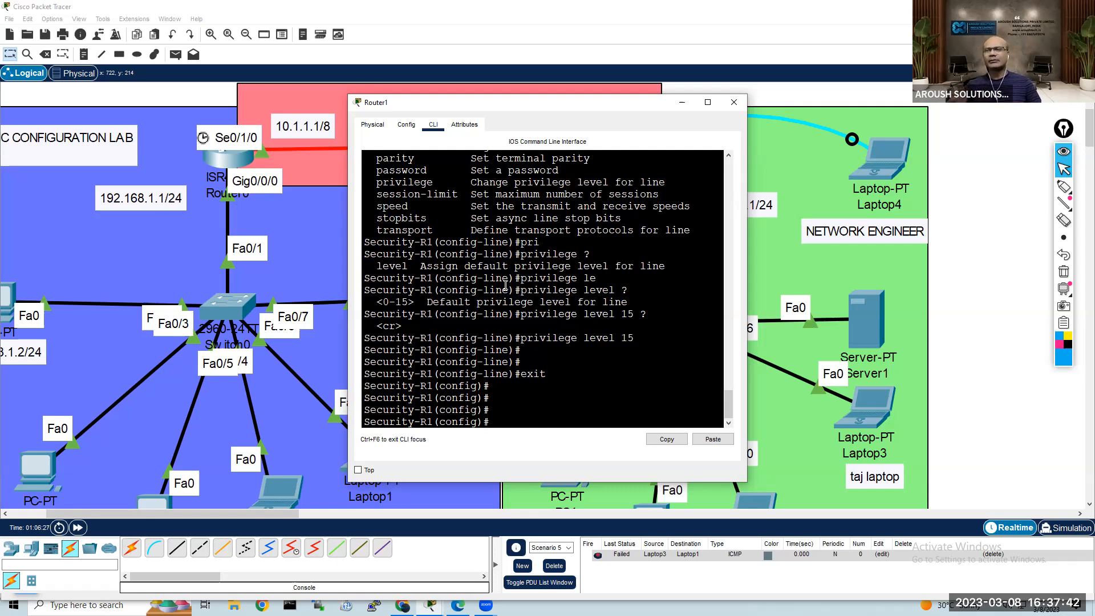
pyautogui.press('Return')
pyautogui.press('Return')
pyautogui.write('end')
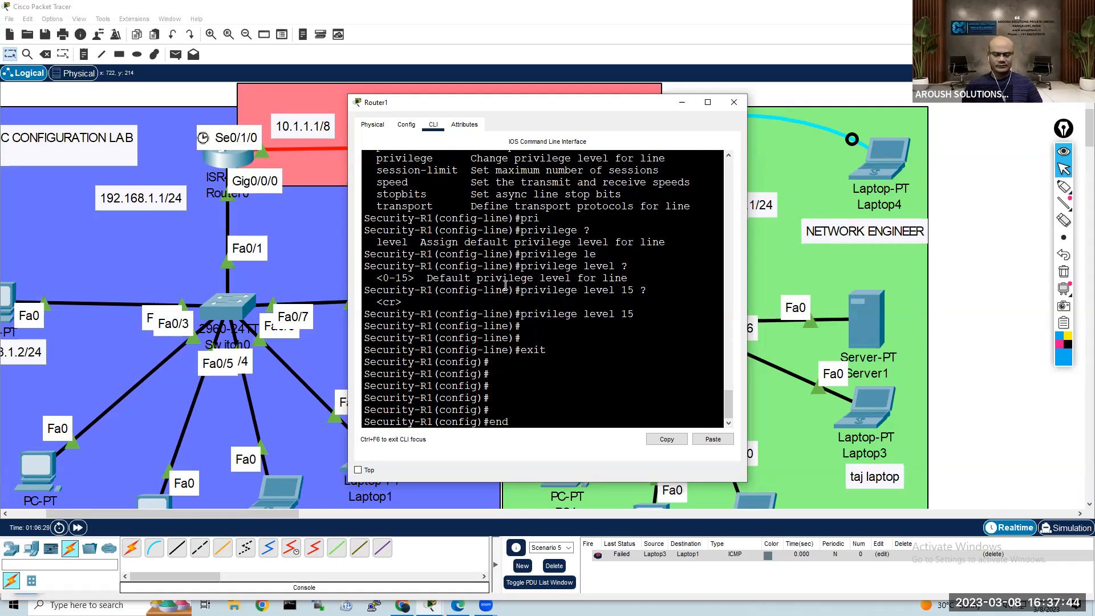
pyautogui.press('Return')
pyautogui.press('Return')
pyautogui.press('Return')
# Step: Display Router1's running configuration with show running-config
pyautogui.write('sh')
pyautogui.press('Tab')
pyautogui.write('run')
pyautogui.press('Tab')
pyautogui.press('Return')
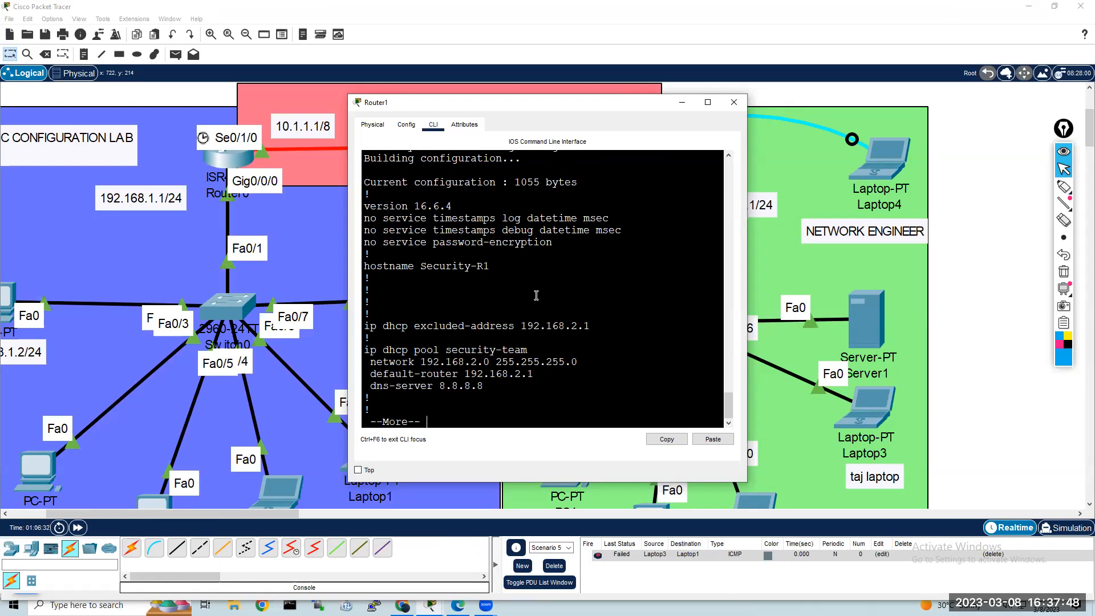
# Step: Enlarge Router1's CLI window and reposition it so more of the configuration output fits
pyautogui.moveTo(464, 97); pyautogui.dragTo(331, 27)
pyautogui.moveTo(614, 413); pyautogui.dragTo(705, 504)
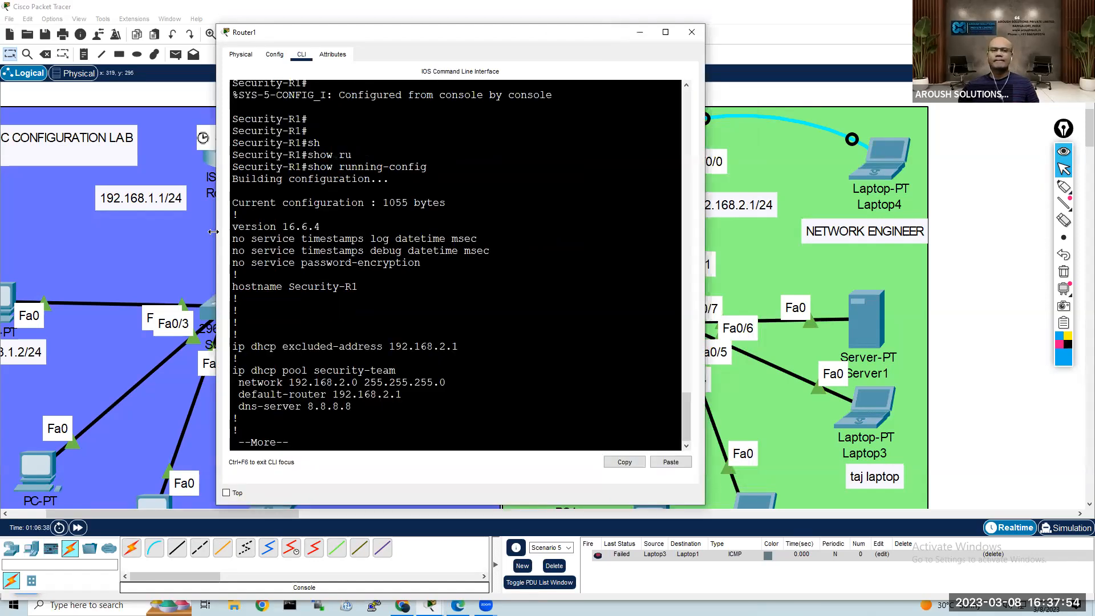
pyautogui.moveTo(213, 232); pyautogui.dragTo(2, 227)
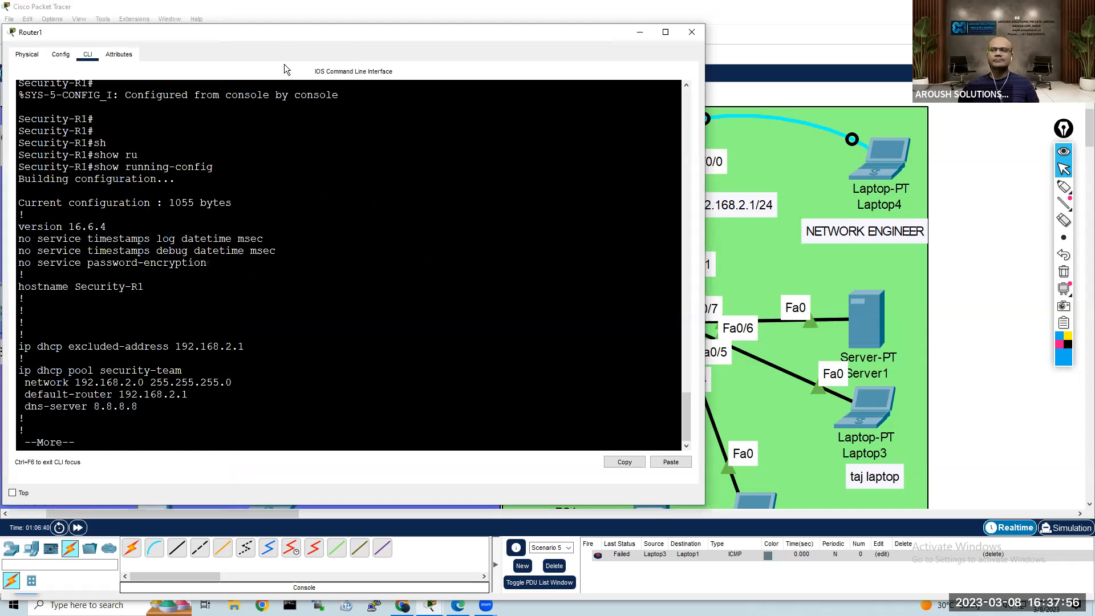
pyautogui.moveTo(281, 35); pyautogui.dragTo(289, 17)
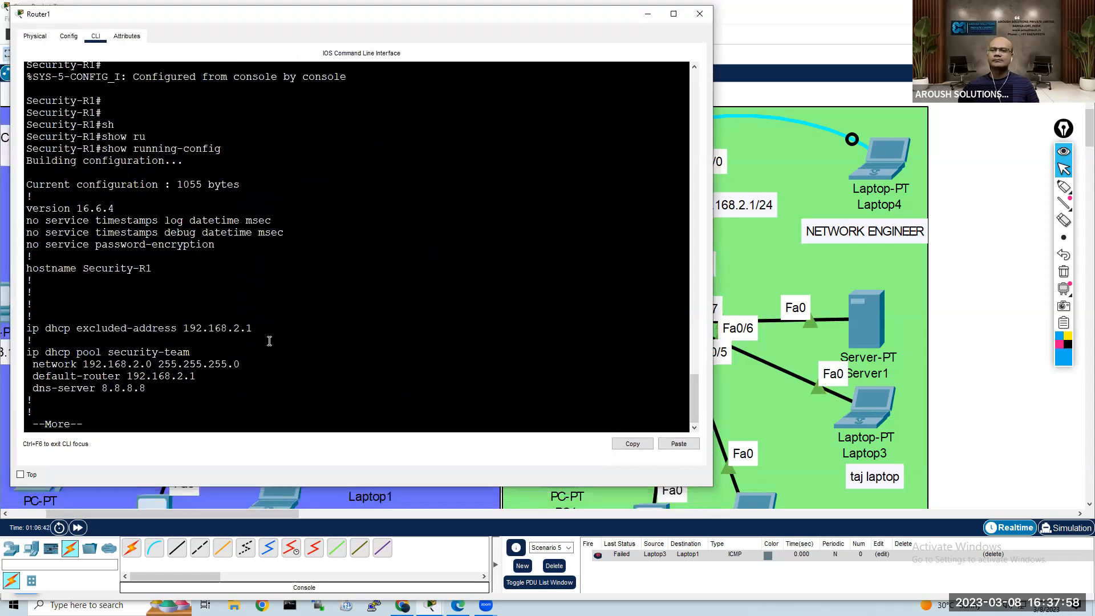
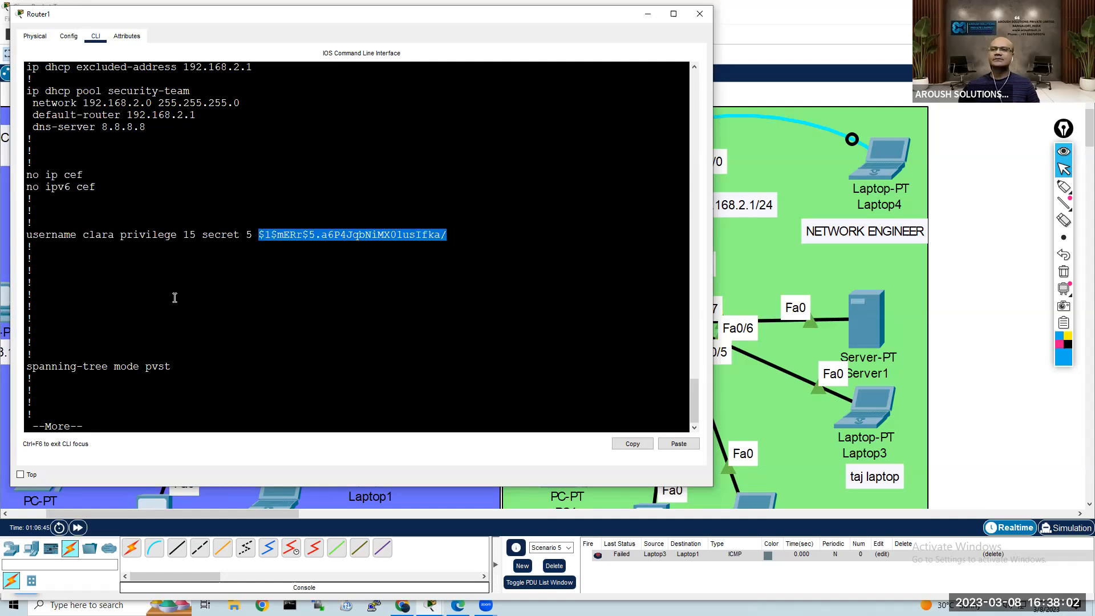
# Step: Review the local user entry and the VTY line settings in Router1's running configuration, and close its window
pyautogui.moveTo(28, 235); pyautogui.dragTo(449, 238)
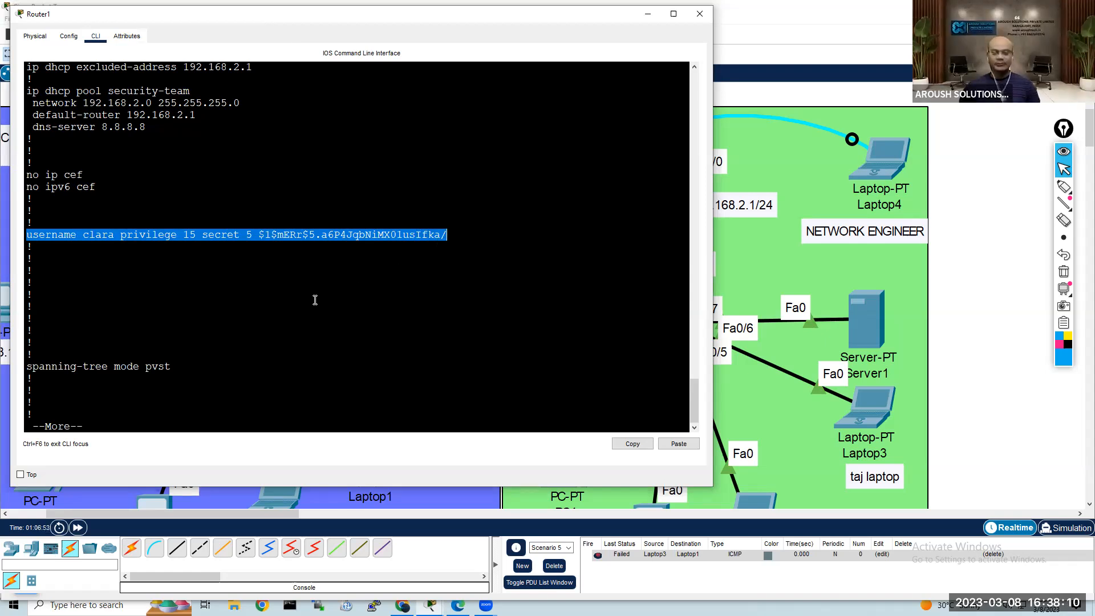
pyautogui.press('space')
pyautogui.press('space')
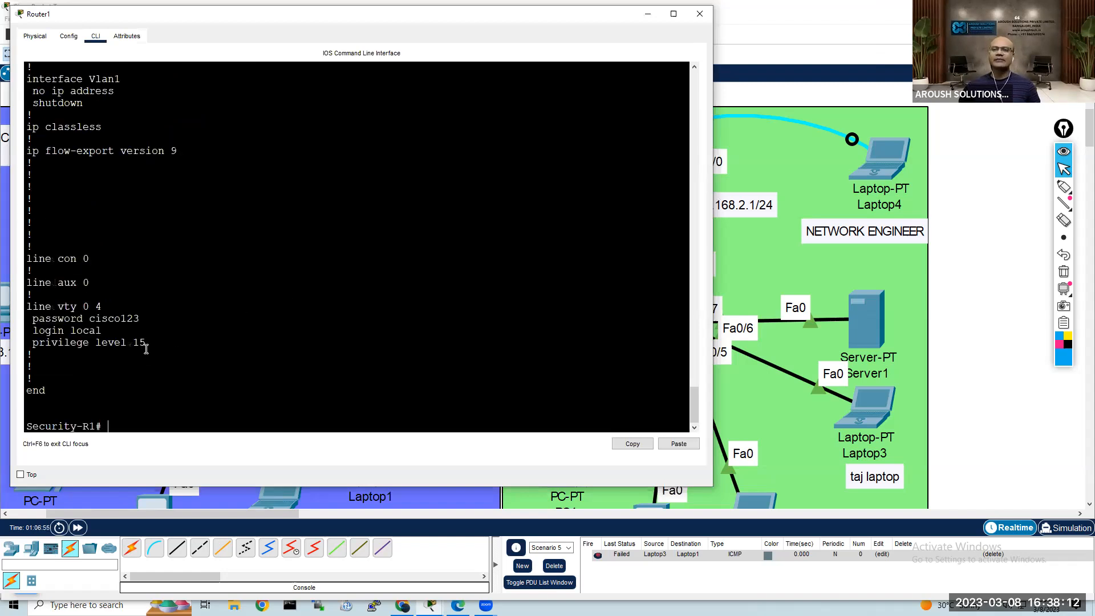
pyautogui.moveTo(143, 319); pyautogui.dragTo(27, 319)
pyautogui.scroll(4, 166, 301)
pyautogui.scroll(15, 169, 297)
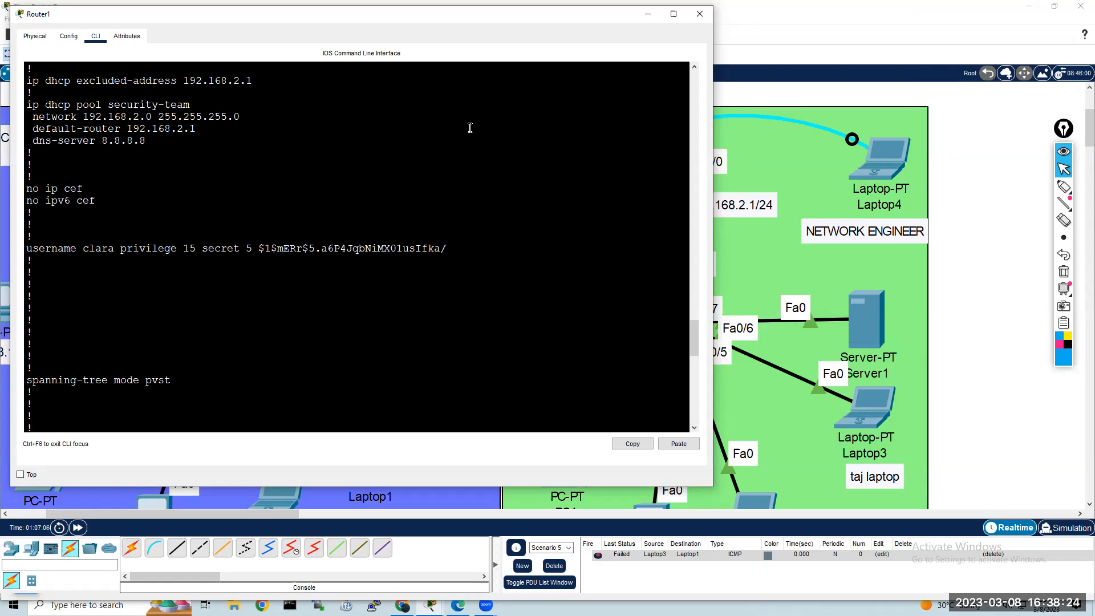
pyautogui.click(696, 16)
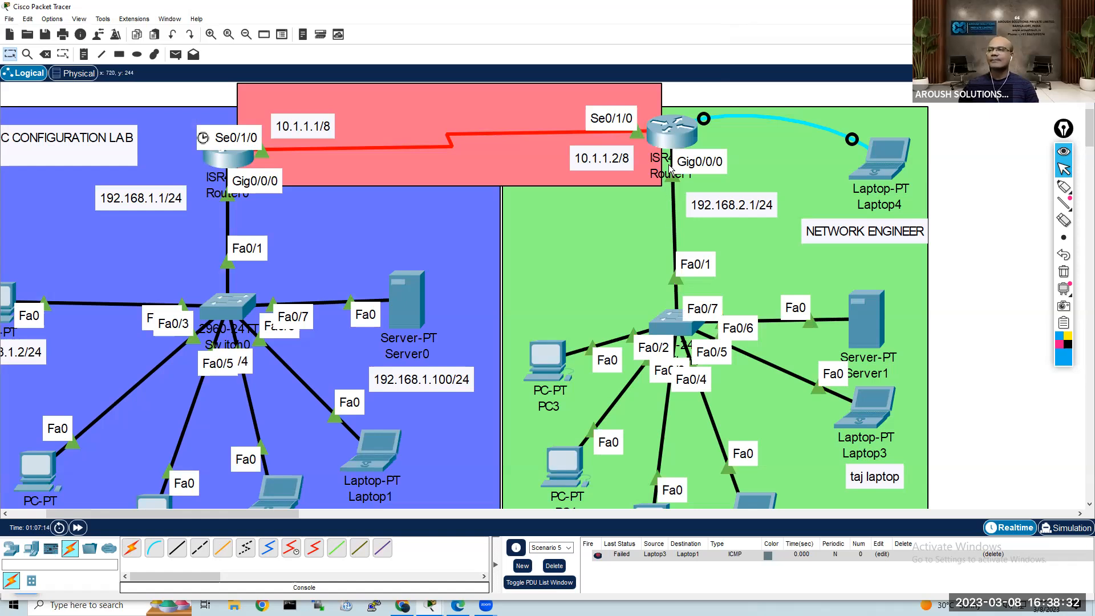
# Step: Open Router0's command line, enable privileged EXEC mode and enter global configuration mode with conf t
pyautogui.moveTo(672, 132)
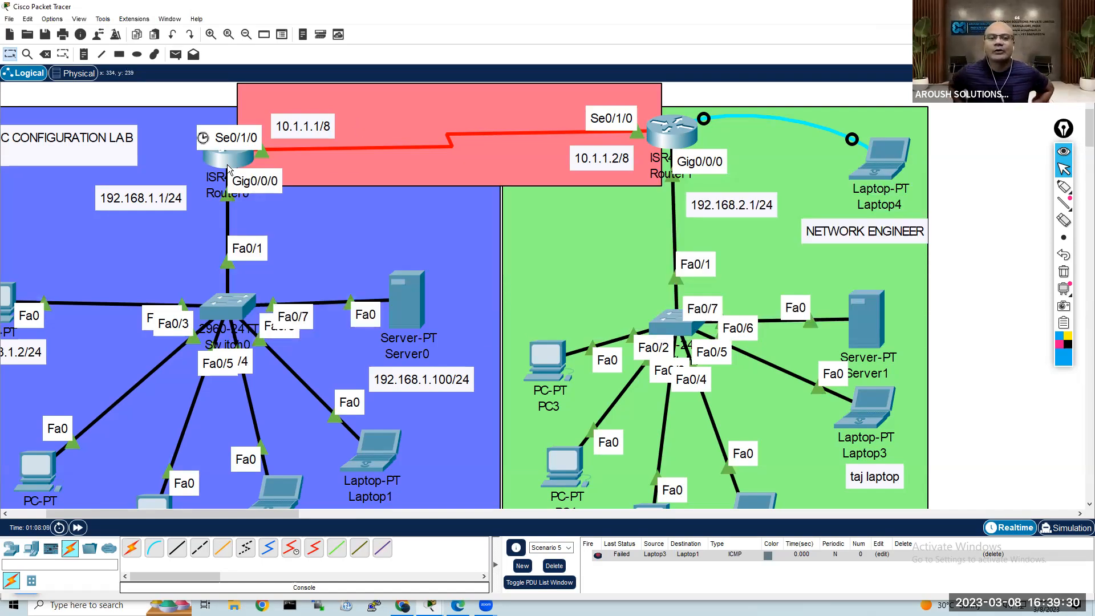
pyautogui.click(227, 164)
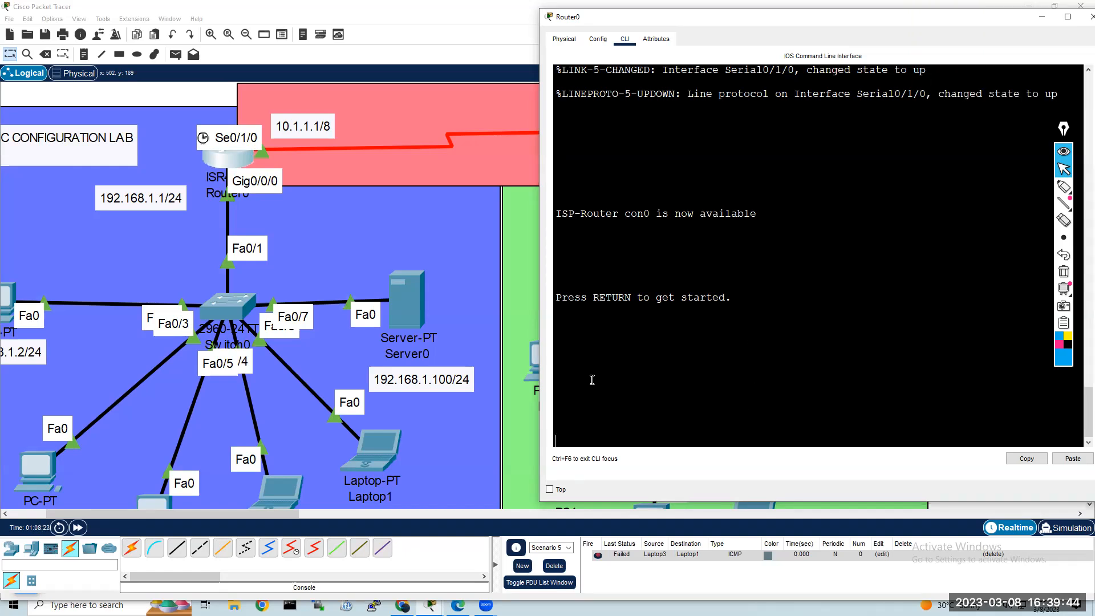
pyautogui.press('Return')
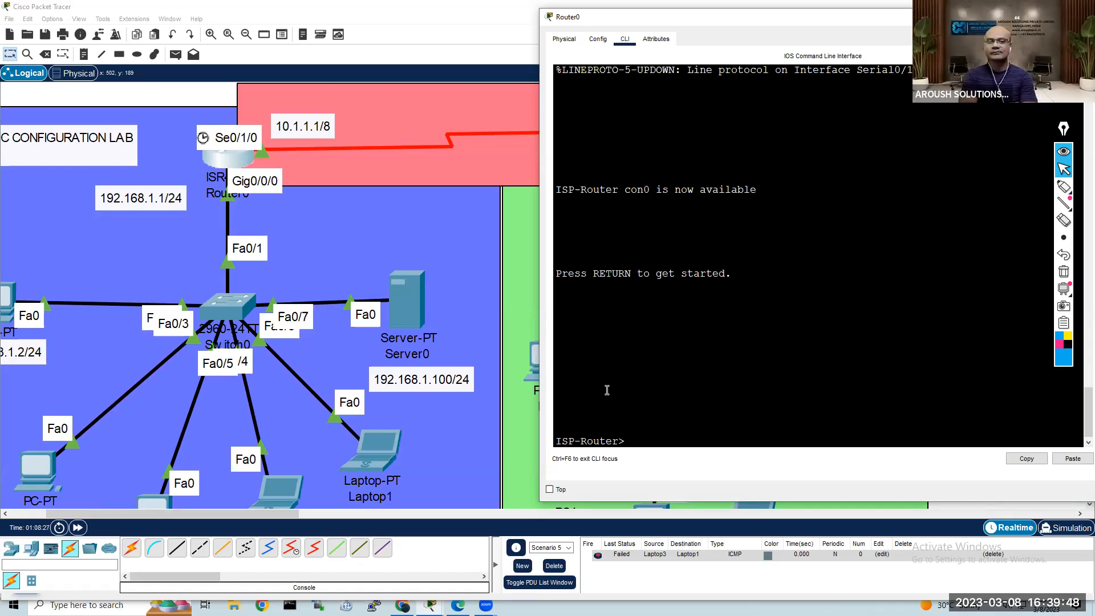
pyautogui.write('en')
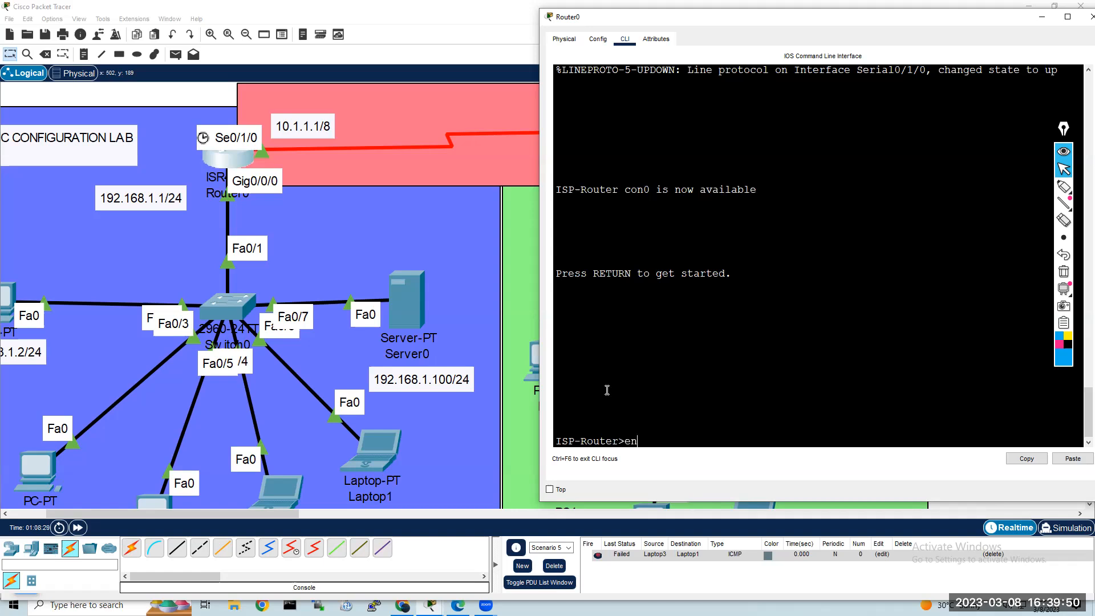
pyautogui.press('Return')
pyautogui.write('con')
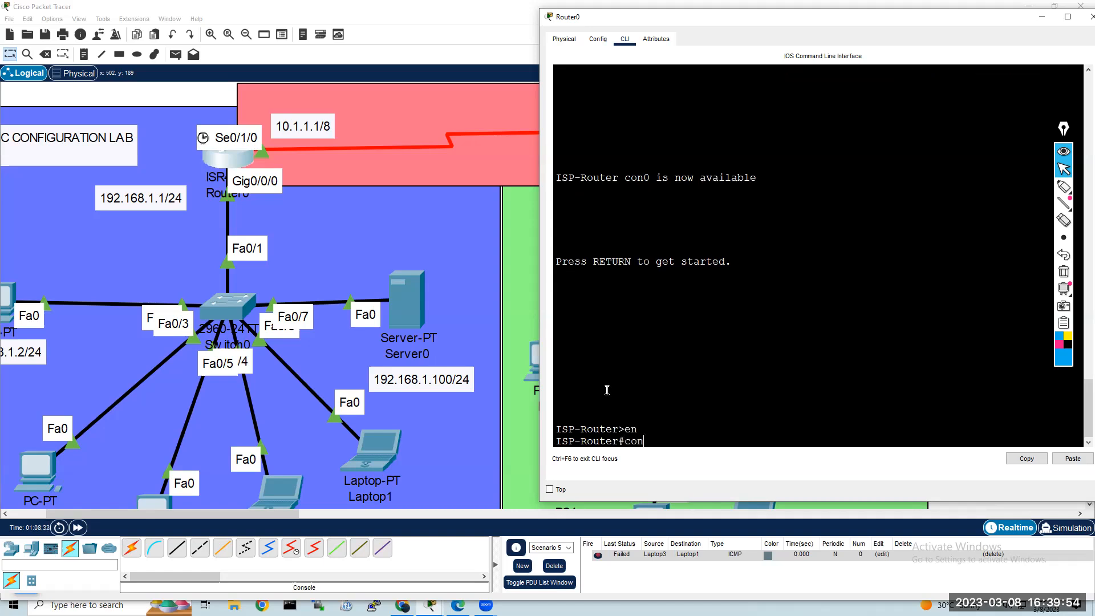
pyautogui.write('f t')
pyautogui.press('Return')
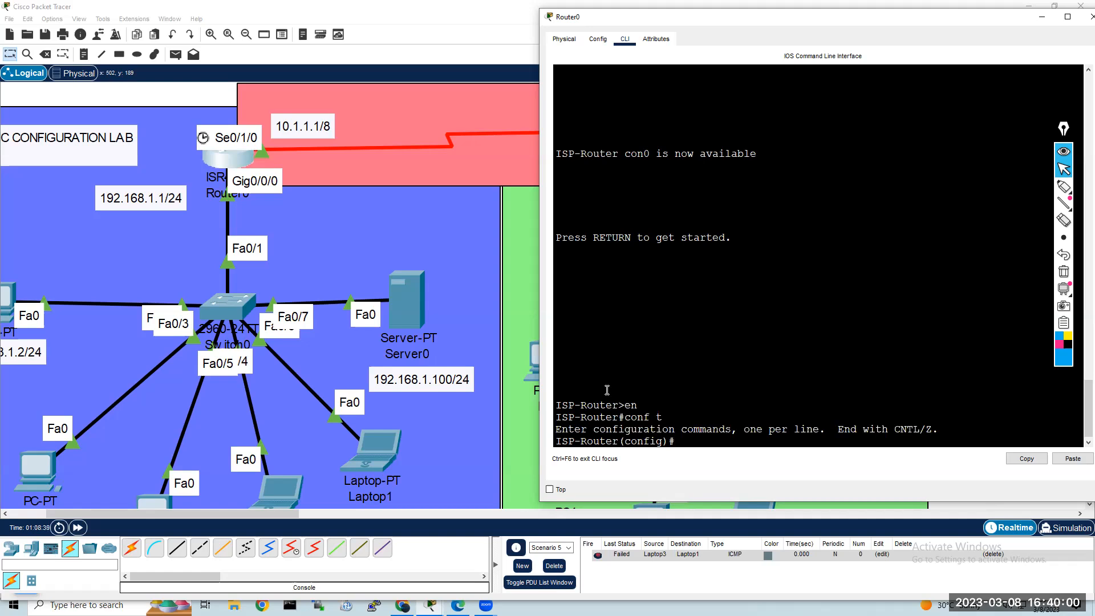
# Step: Begin a username command with the new user's name and query the help for the abbreviation pre
pyautogui.write('user')
pyautogui.write('name A')
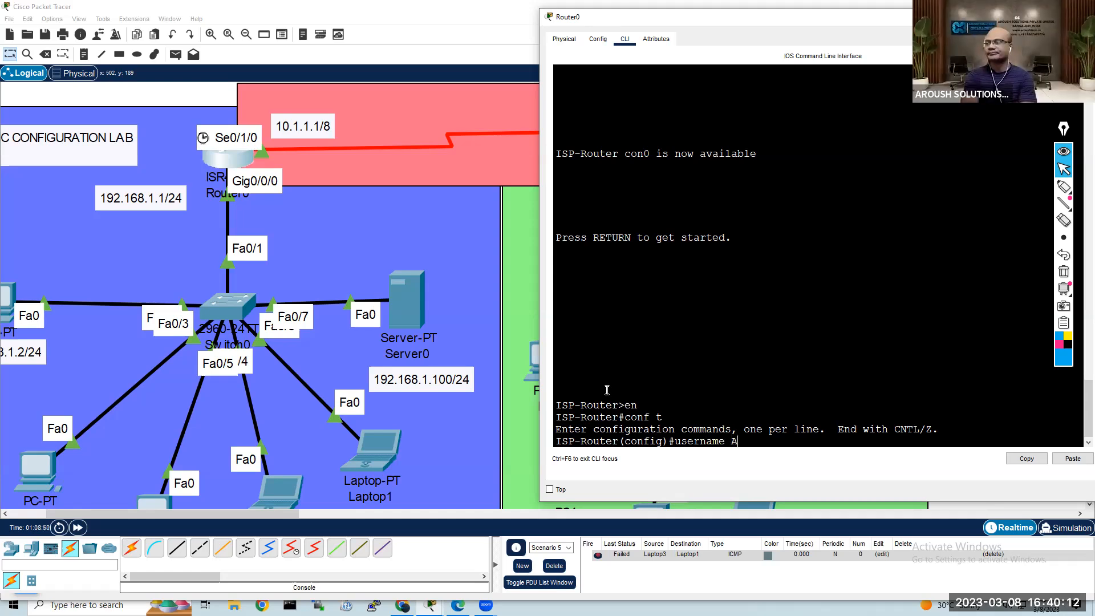
pyautogui.write('ngie pre')
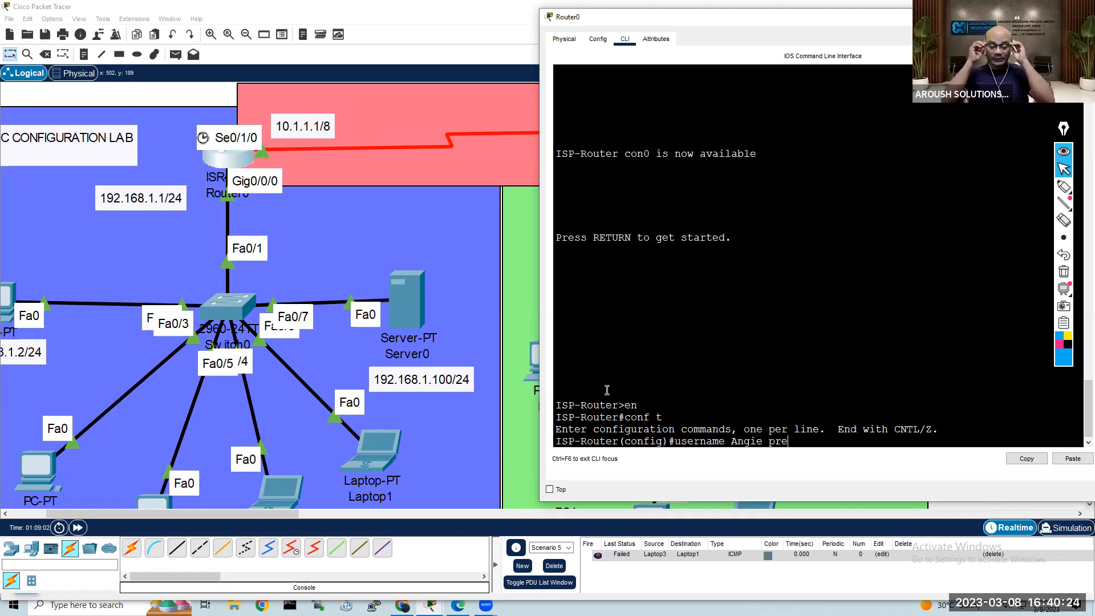
pyautogui.write('/')
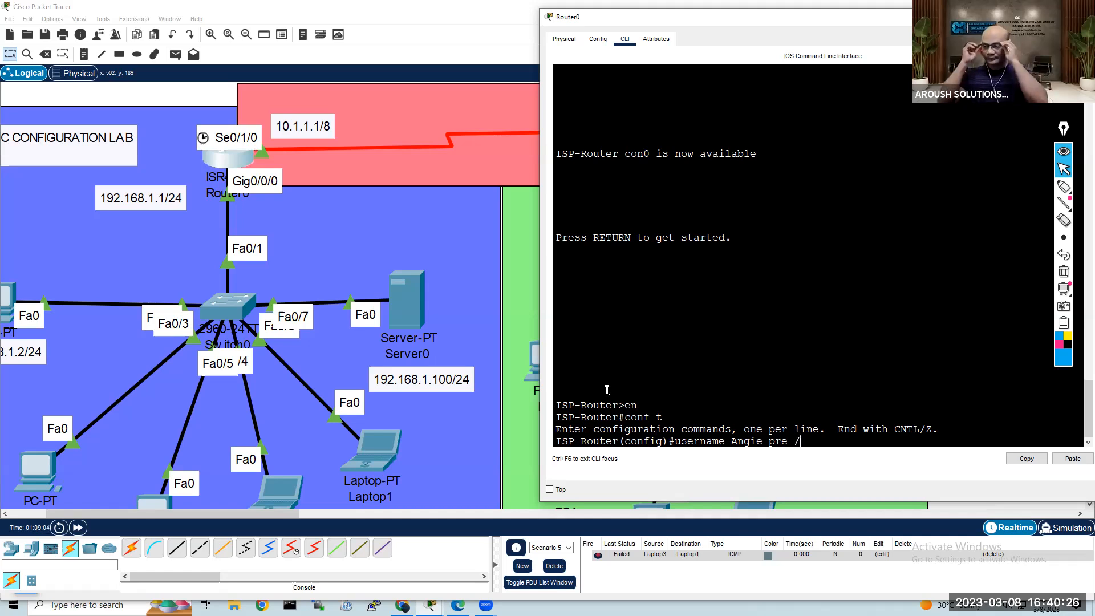
pyautogui.press('BackSpace')
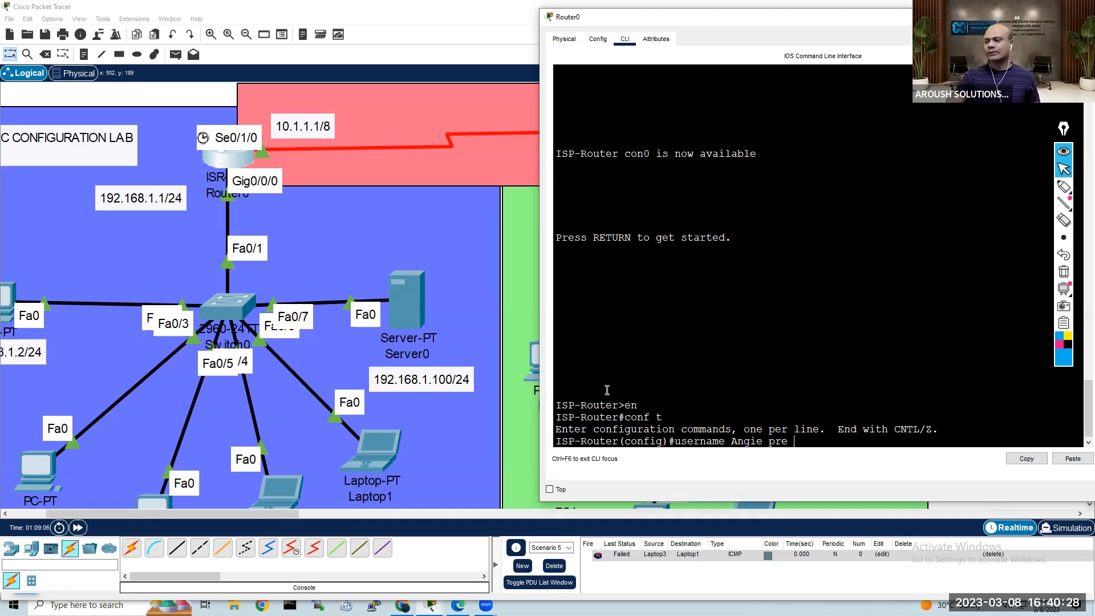
pyautogui.write('?')
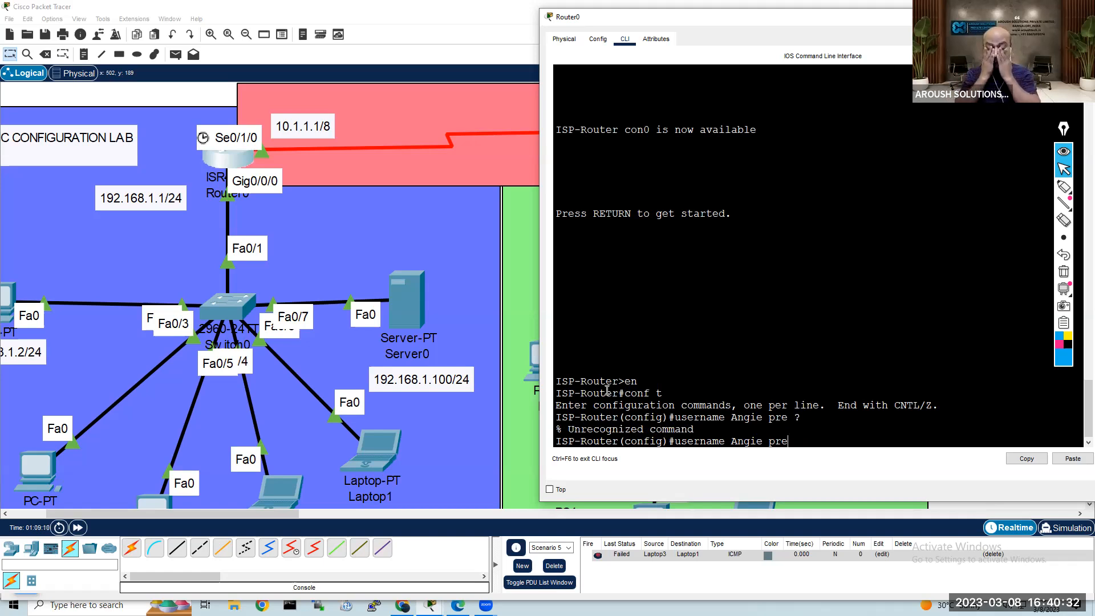
pyautogui.press('BackSpace')
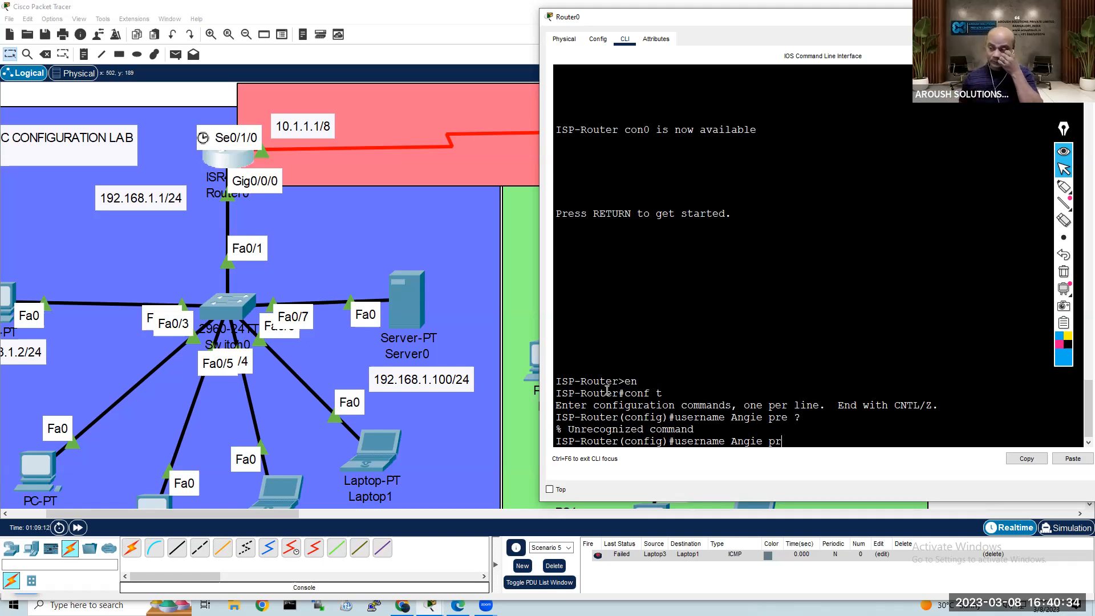
pyautogui.write('e?')
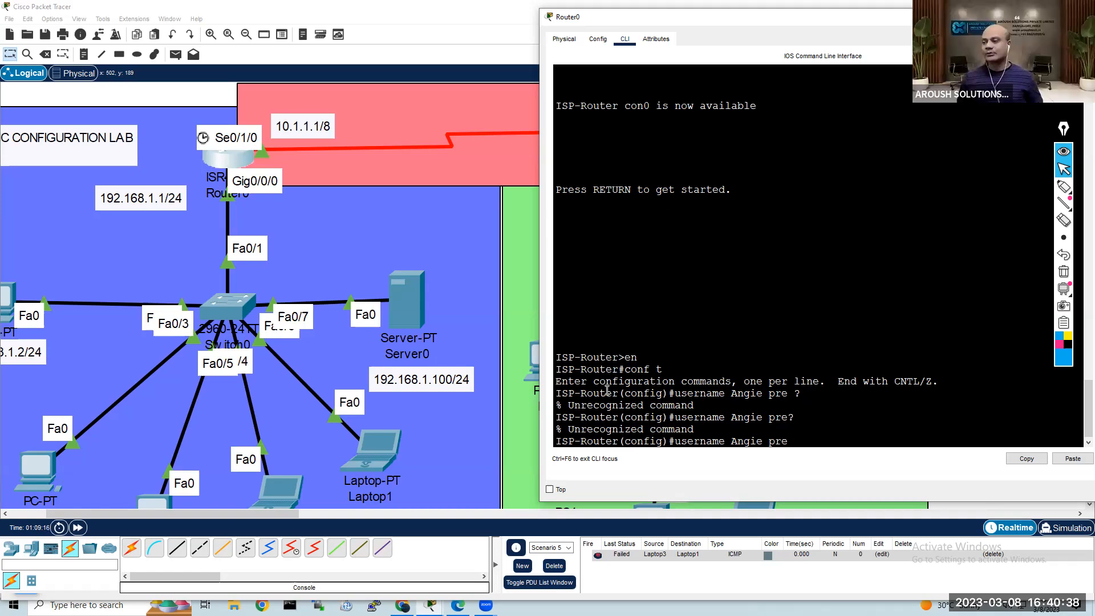
pyautogui.press('BackSpace')
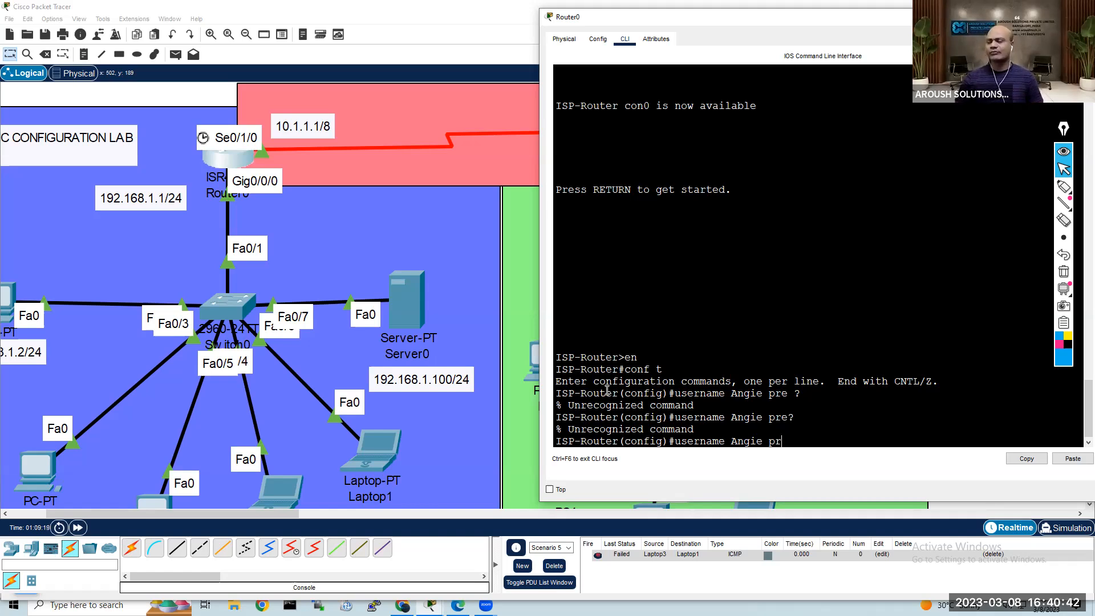
pyautogui.write('e')
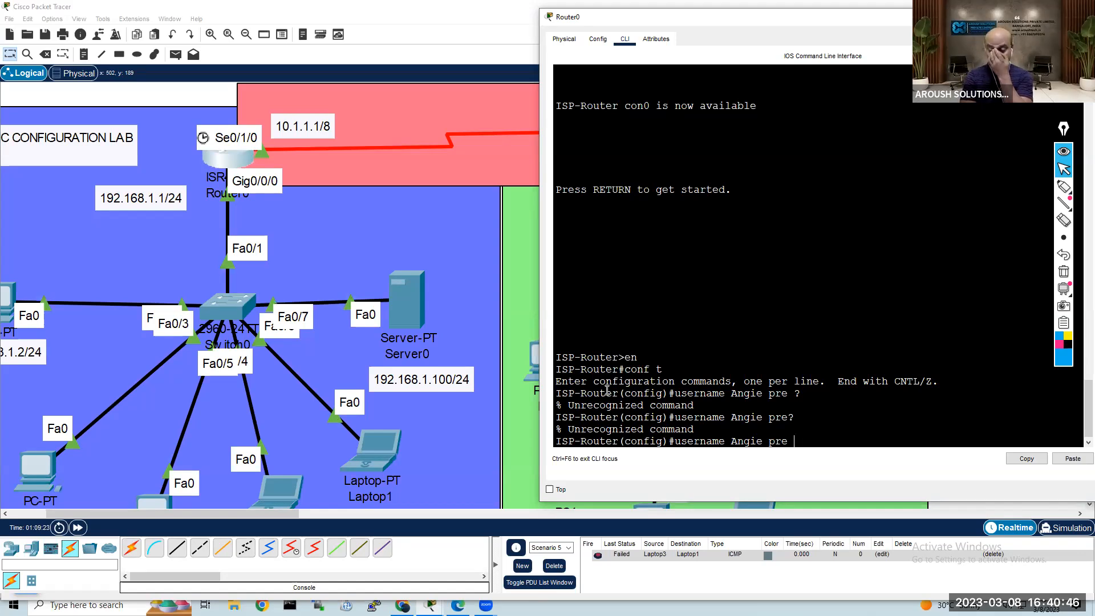
# Step: Correct the abbreviation to pri, set privilege level 15 and try to submit the user command ending at sec
pyautogui.press('BackSpace')
pyautogui.write('i')
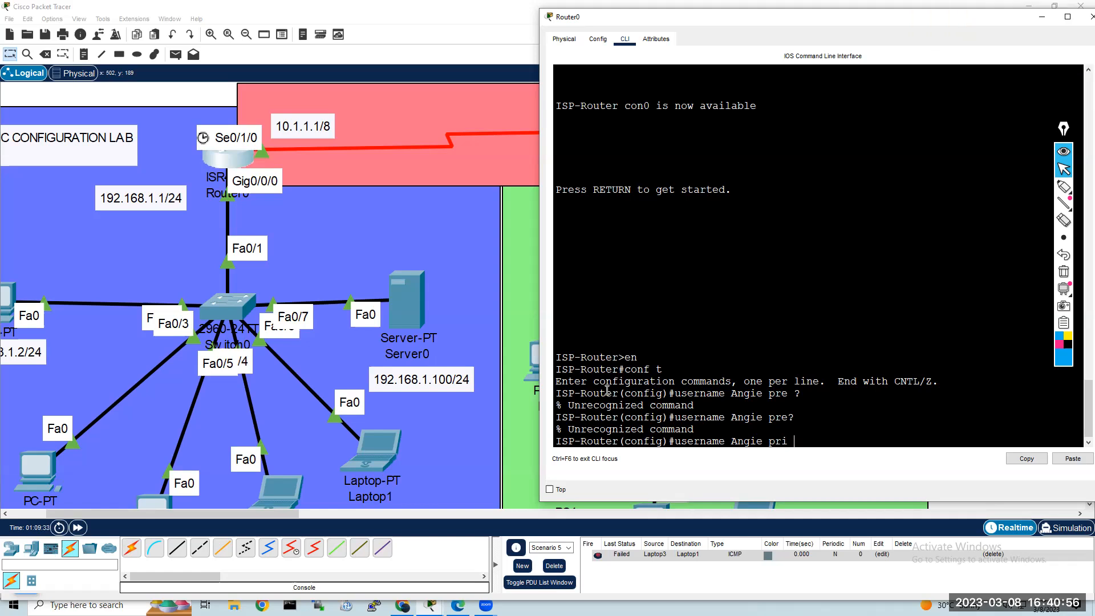
pyautogui.write('15')
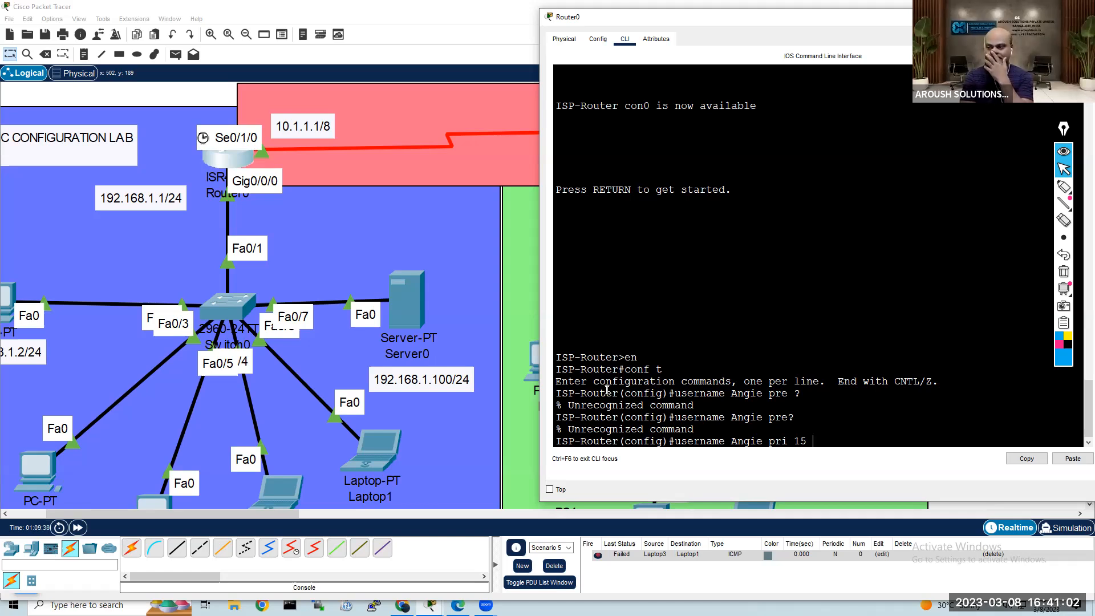
pyautogui.write(' s')
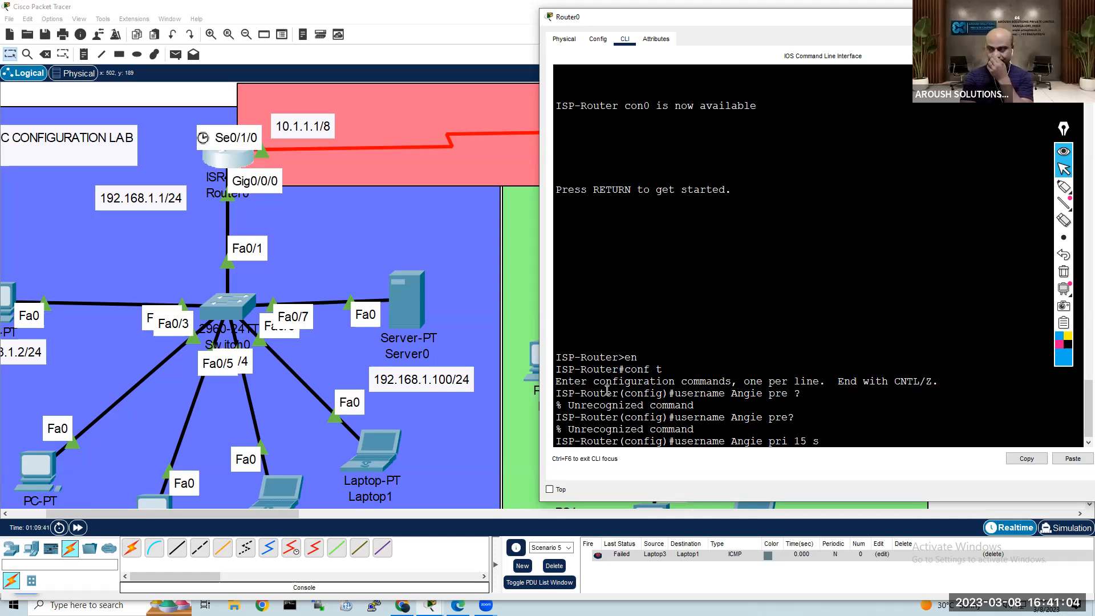
pyautogui.write('ec')
pyautogui.press('Return')
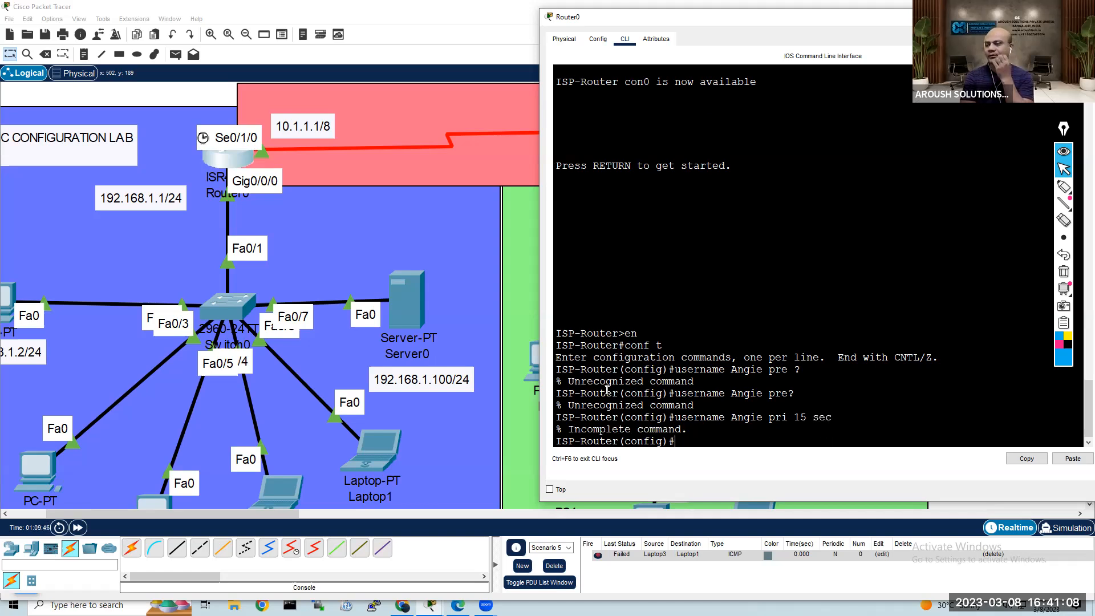
# Step: Recall the username command and create the local user with privilege level 15, entering the account's secret password
pyautogui.press('Up')
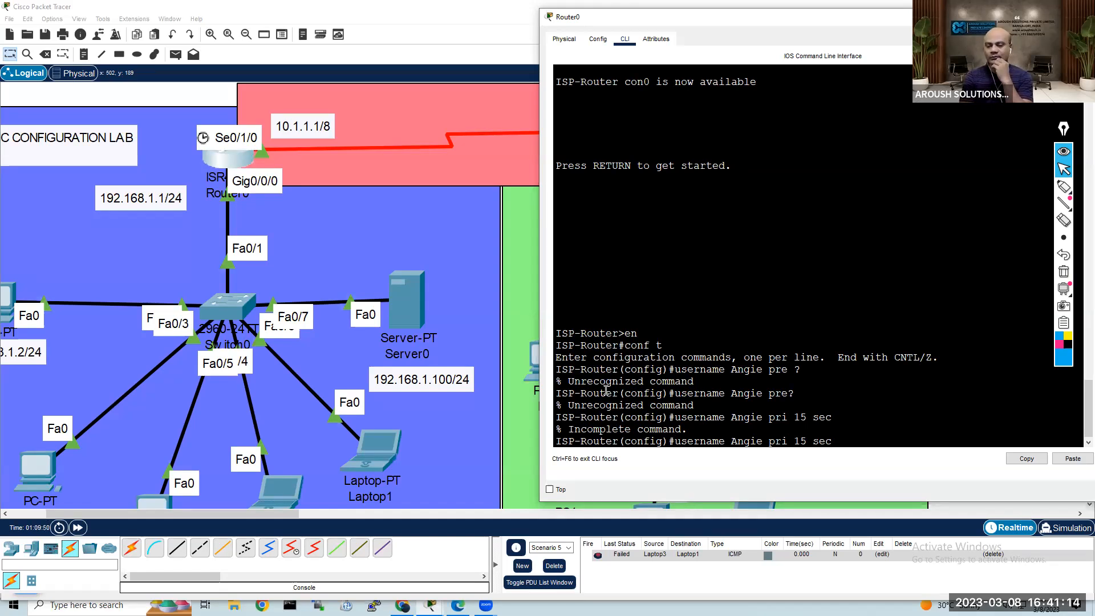
pyautogui.press('BackSpace')
pyautogui.press('BackSpace')
pyautogui.press('BackSpace')
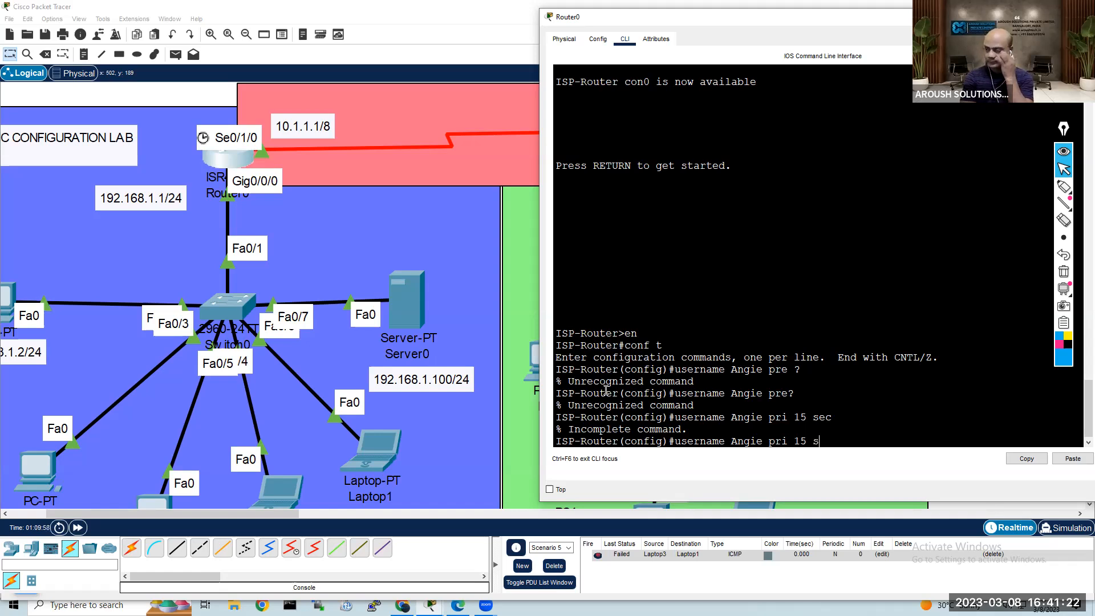
pyautogui.write('sec')
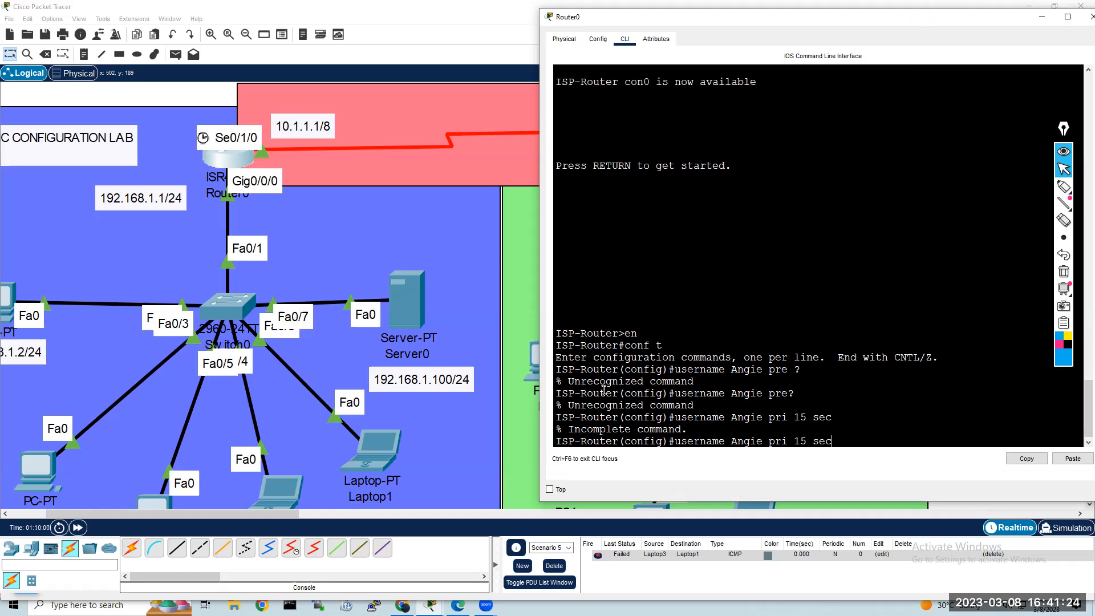
pyautogui.write('r cisco')
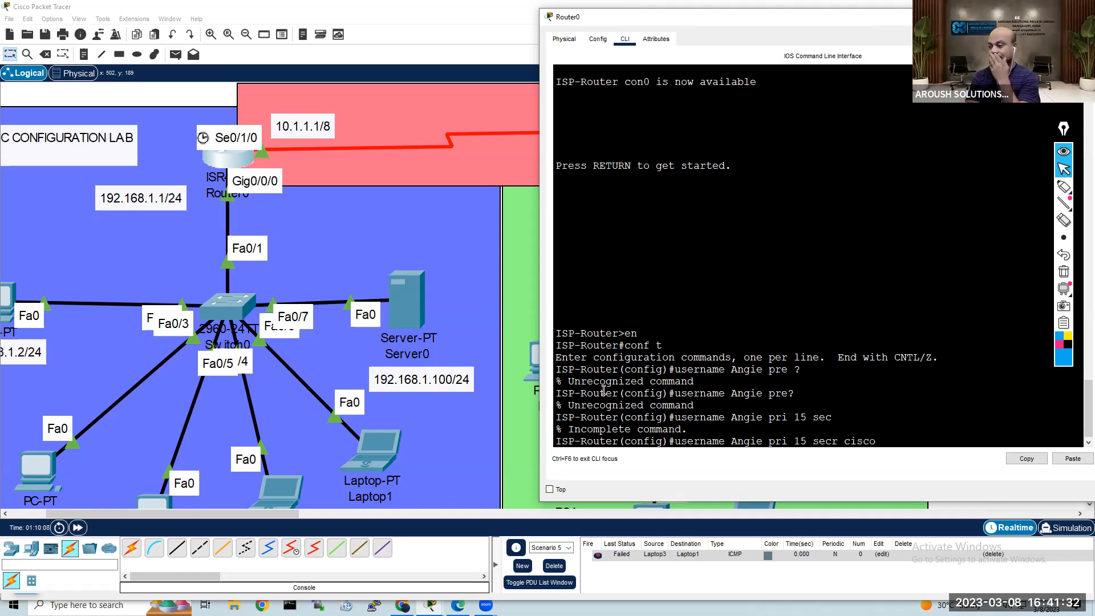
pyautogui.write('malawi')
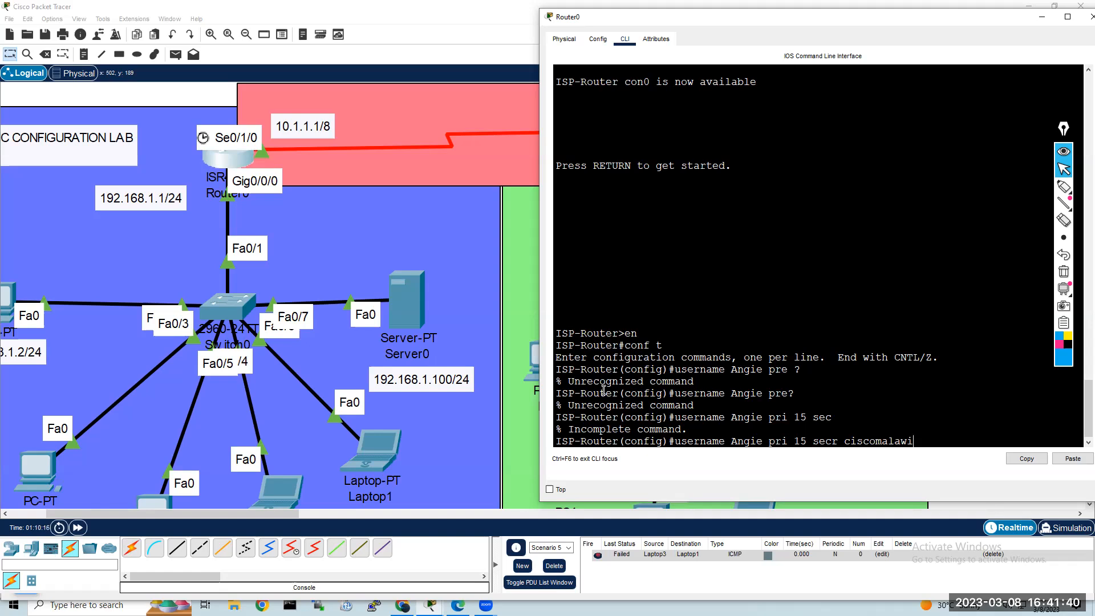
pyautogui.press('Return')
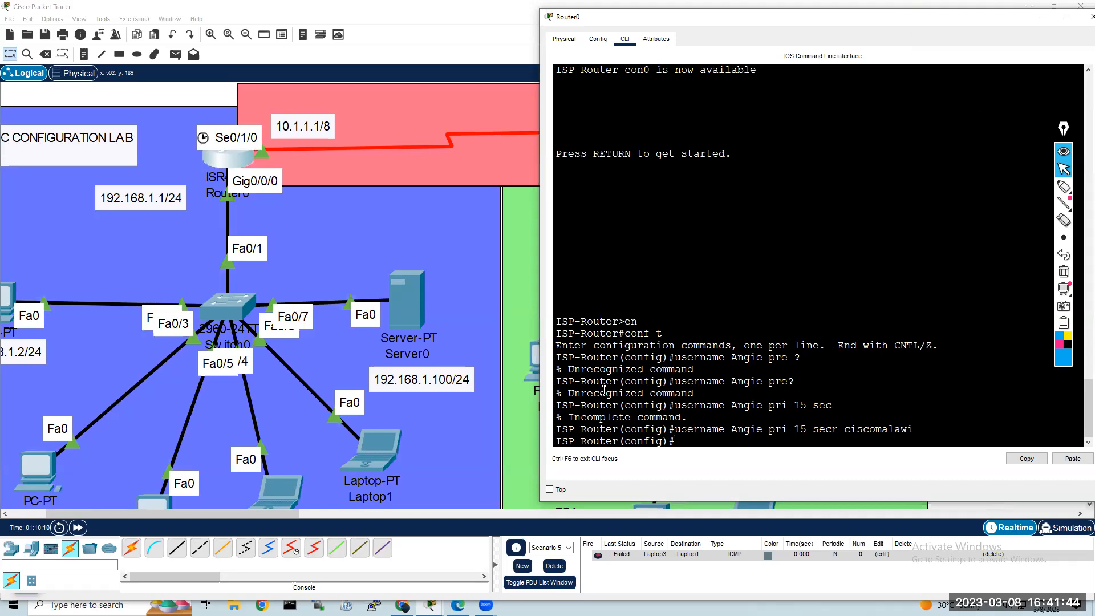
# Step: Exit global configuration mode on Router0 to return to privileged EXEC mode
pyautogui.write('exit')
pyautogui.press('Return')
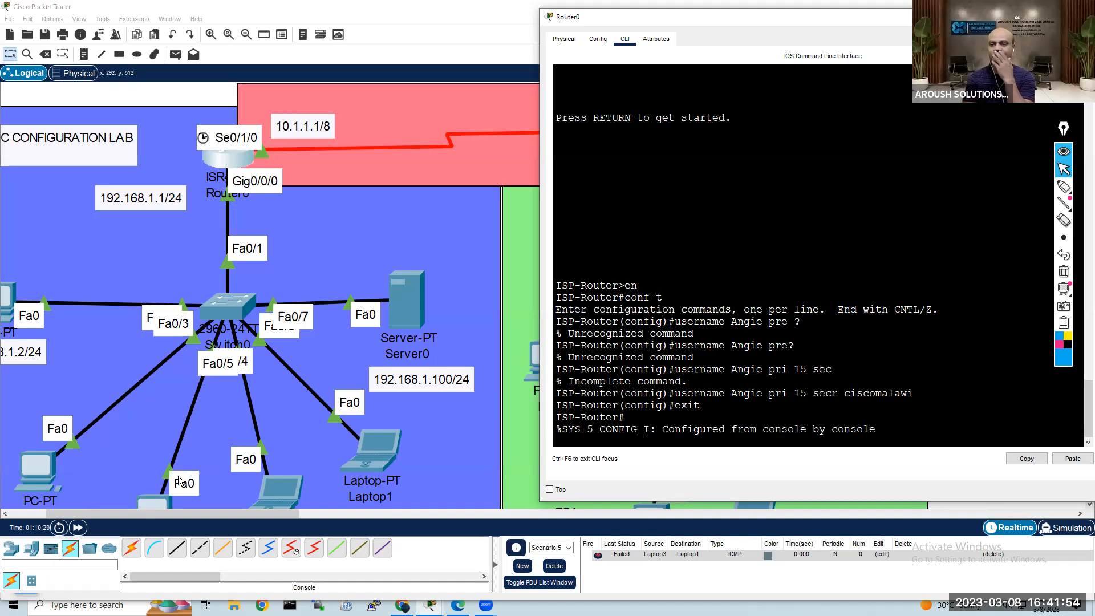
# Step: Open the Command Prompt on PC1
pyautogui.doubleClick(47, 469)
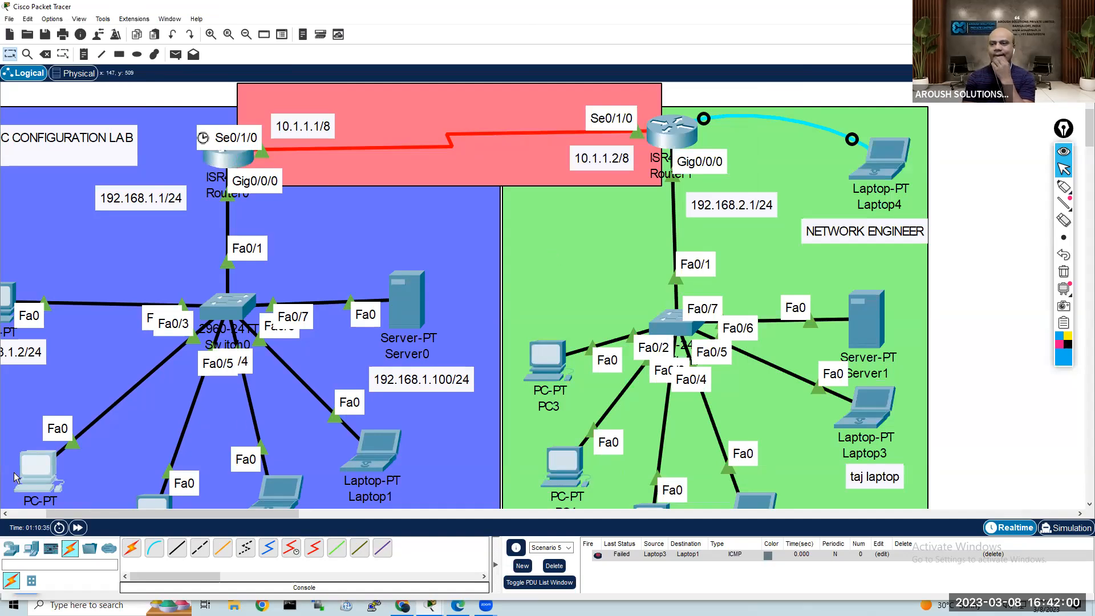
pyautogui.doubleClick(39, 473)
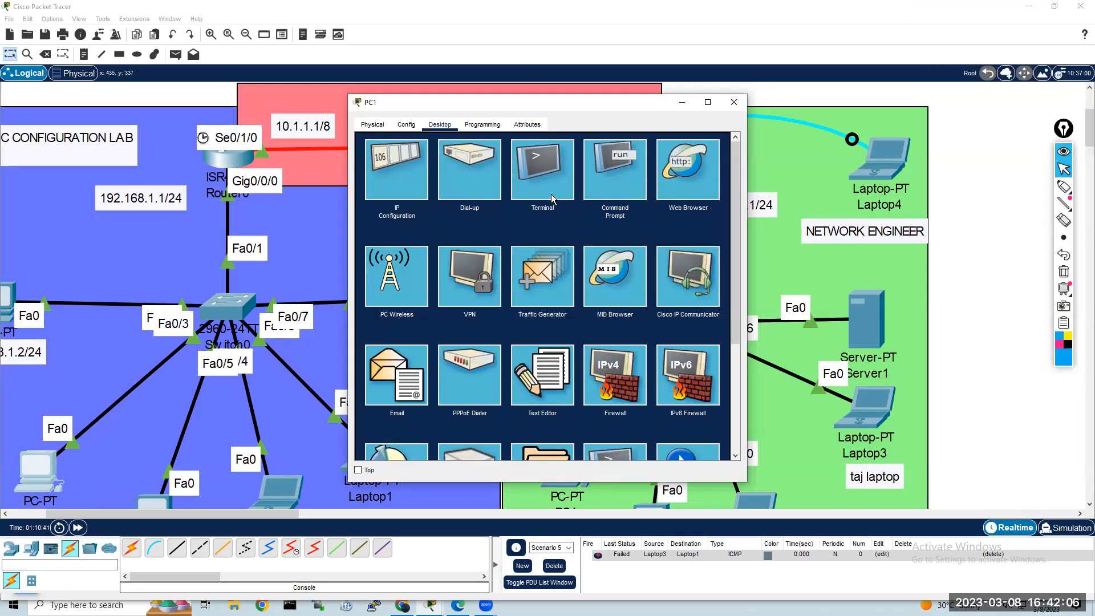
pyautogui.doubleClick(593, 180)
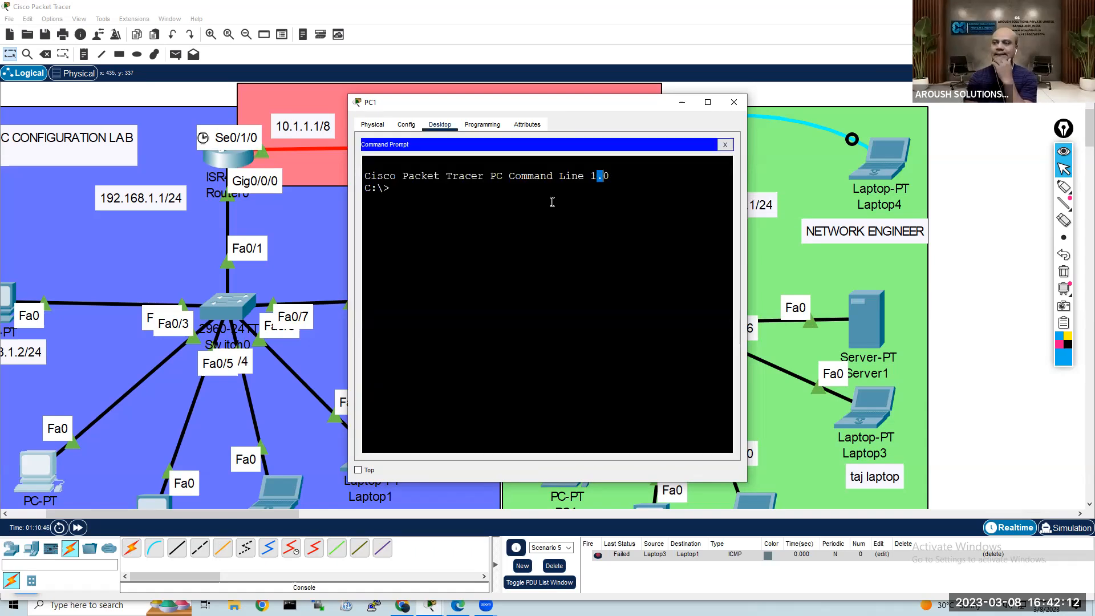
pyautogui.click(506, 196)
# Step: Try to start a Telnet session from PC1 to the router at 192.168.1.1
pyautogui.write('t')
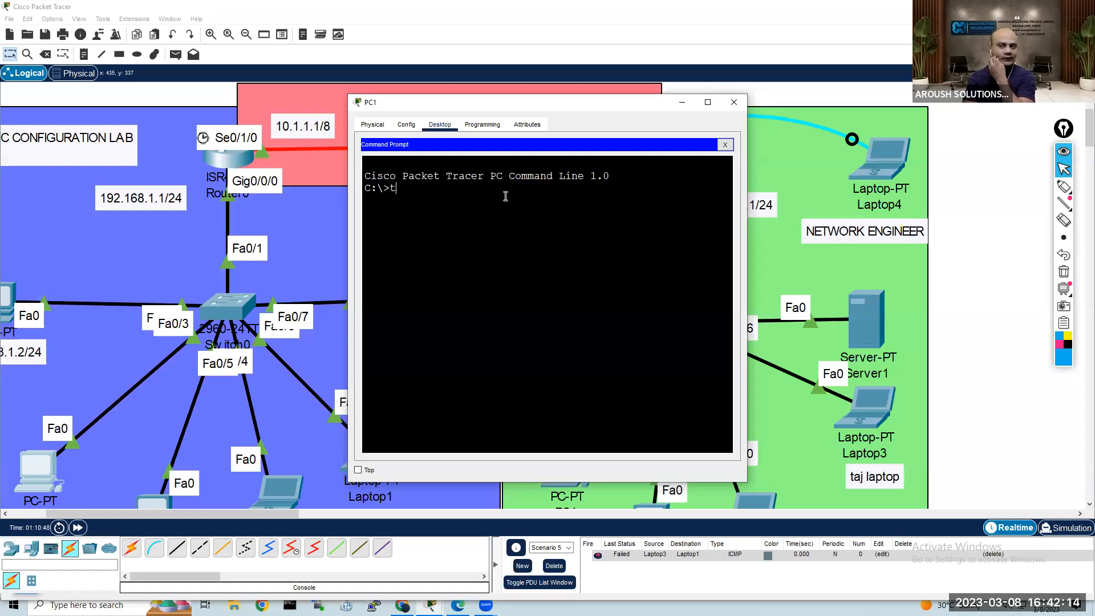
pyautogui.write('elnet ')
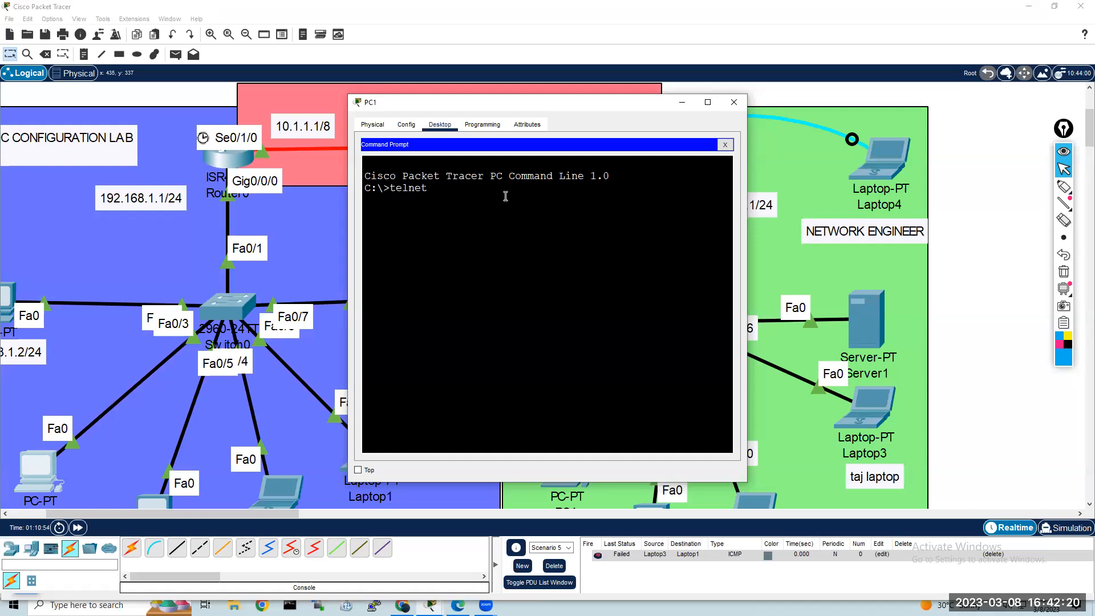
pyautogui.write('192.168.1.1')
pyautogui.press('Return')
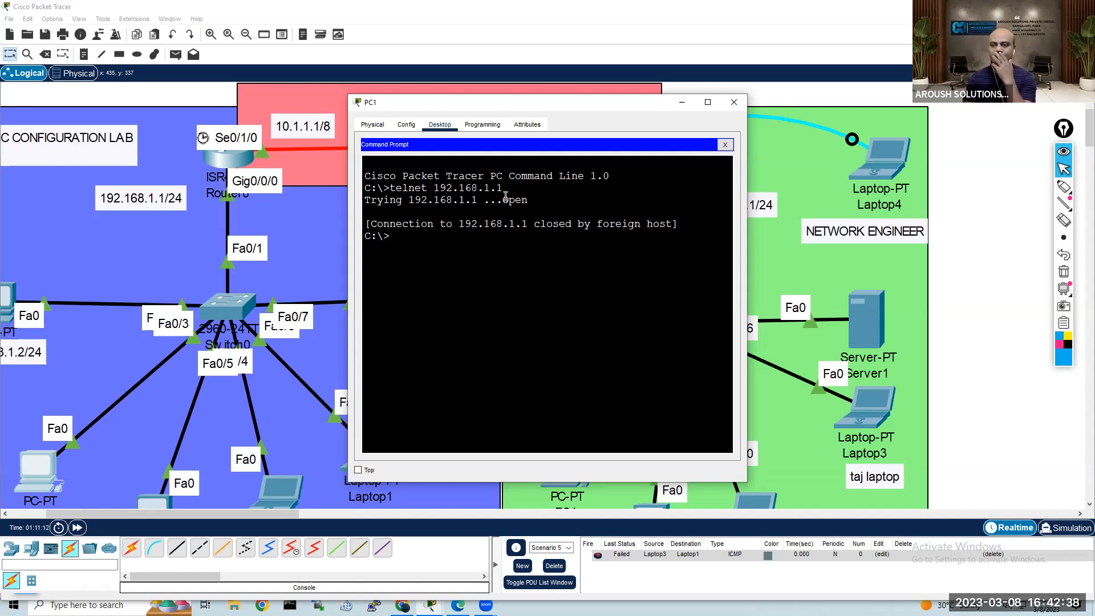
# Step: Return to Router0's command line and enter global configuration mode with conf t
pyautogui.click(235, 163)
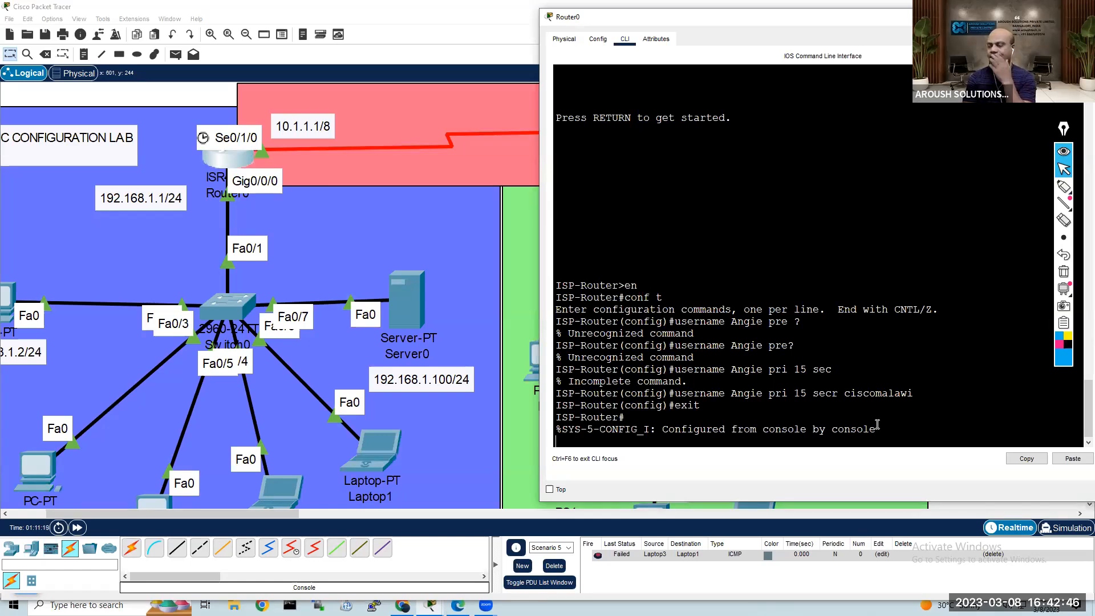
pyautogui.press('Return')
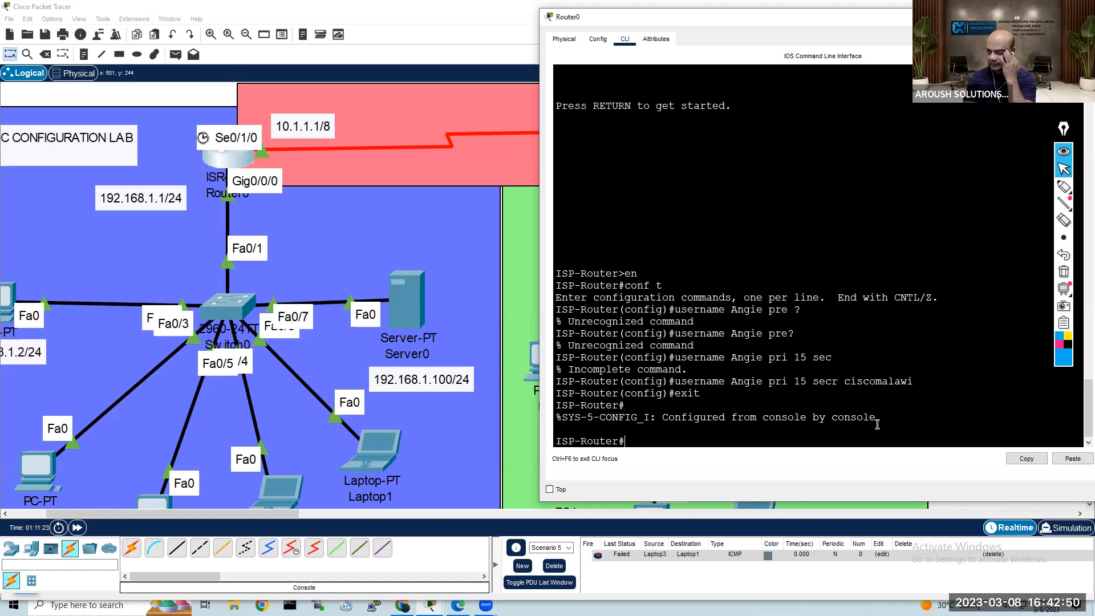
pyautogui.write('conf t')
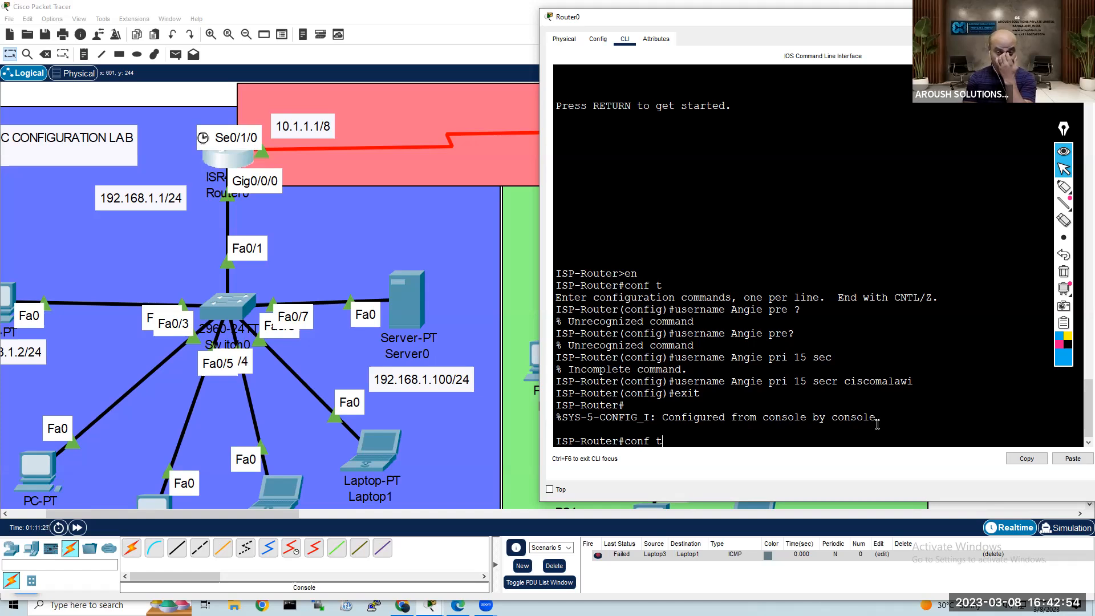
pyautogui.press('Return')
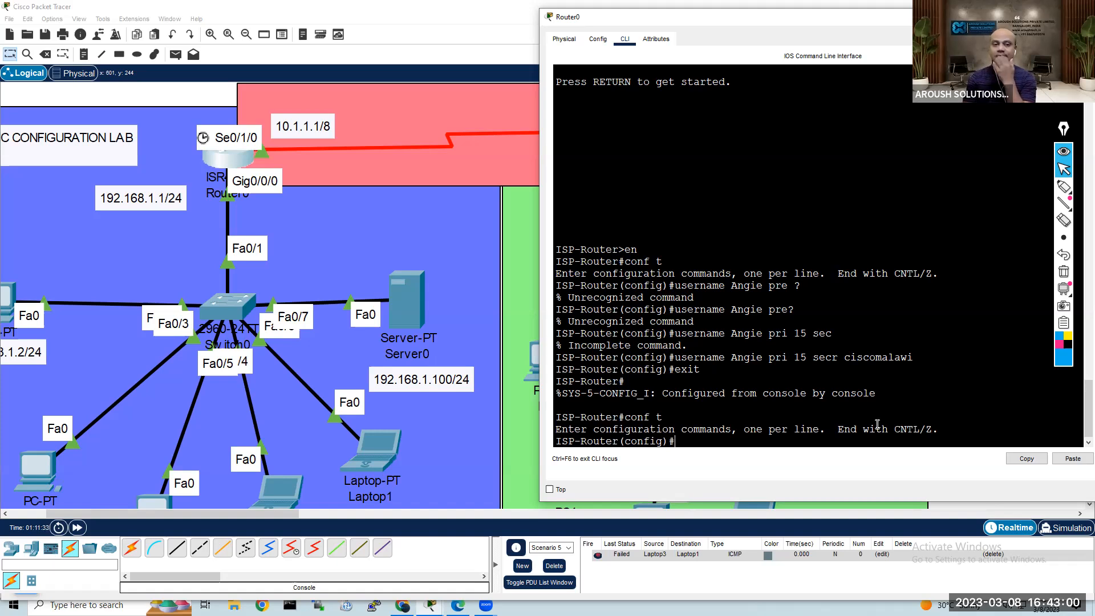
# Step: Try to enter virtual terminal line configuration with the command line vty o 4
pyautogui.write('line vty o')
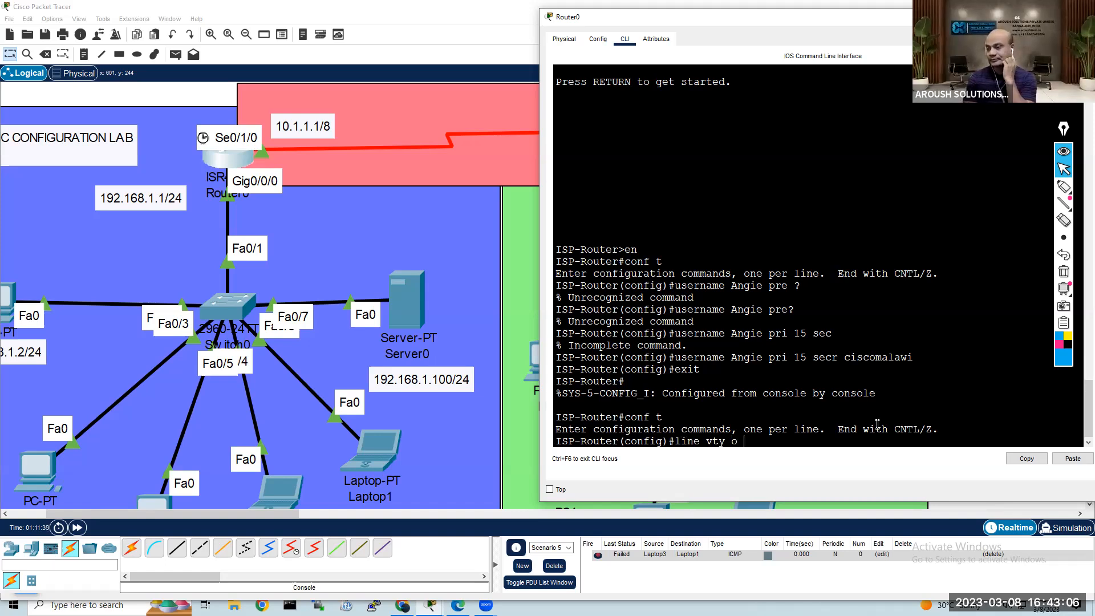
pyautogui.write(' 4')
pyautogui.press('Return')
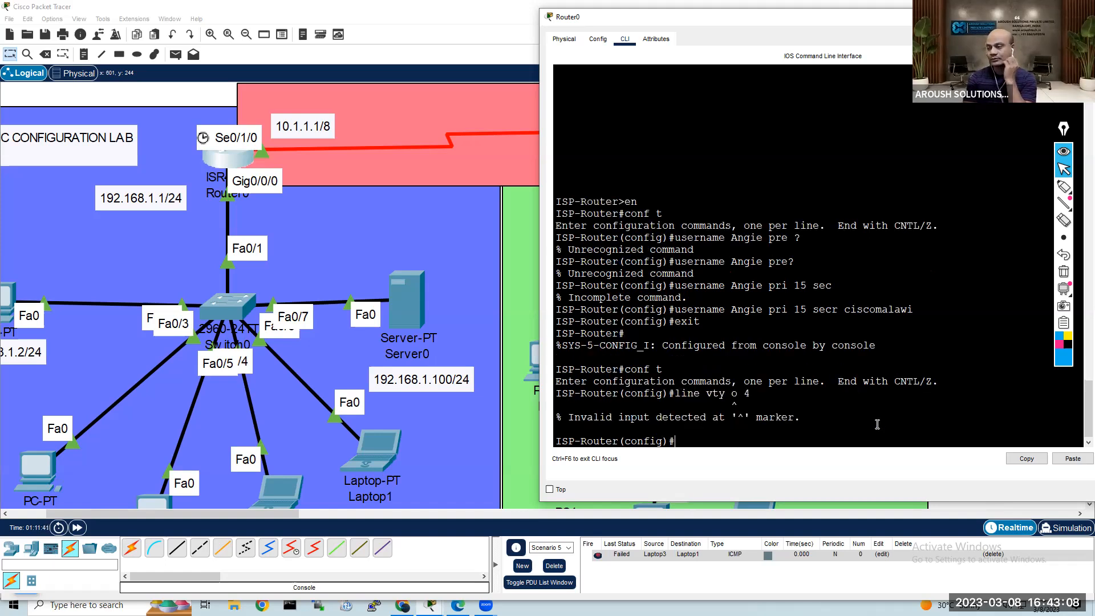
# Step: Recall the line command and correct it to line vty 0 4 to enter line configuration mode
pyautogui.press('Up')
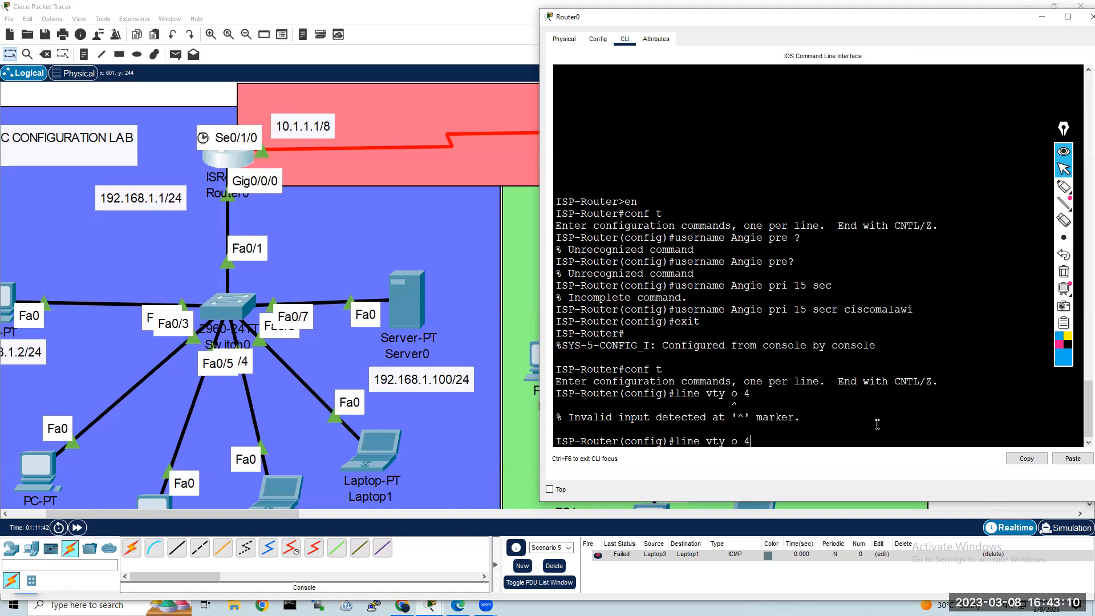
pyautogui.press('BackSpace')
pyautogui.press('BackSpace')
pyautogui.write('0 4')
pyautogui.press('Return')
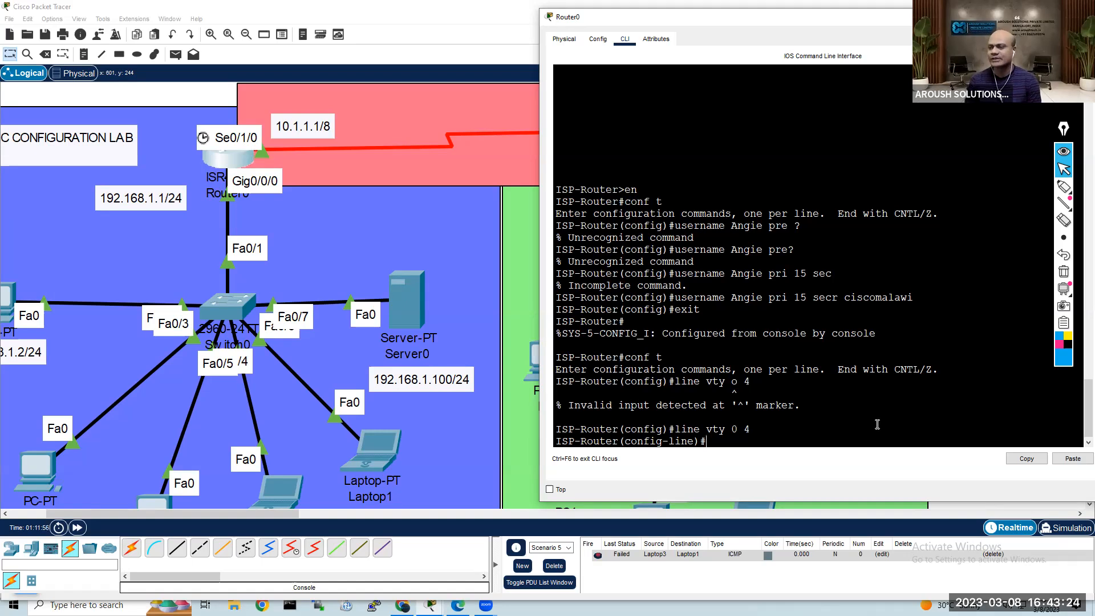
# Step: Set the access password for the vty lines, entering the line password
pyautogui.write('pas')
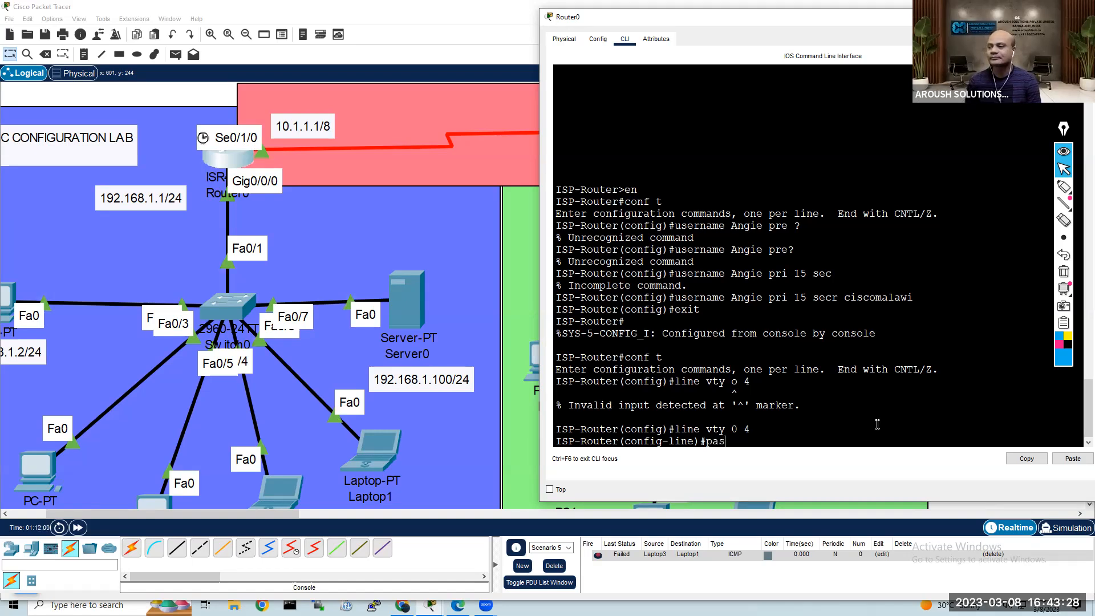
pyautogui.write('sword')
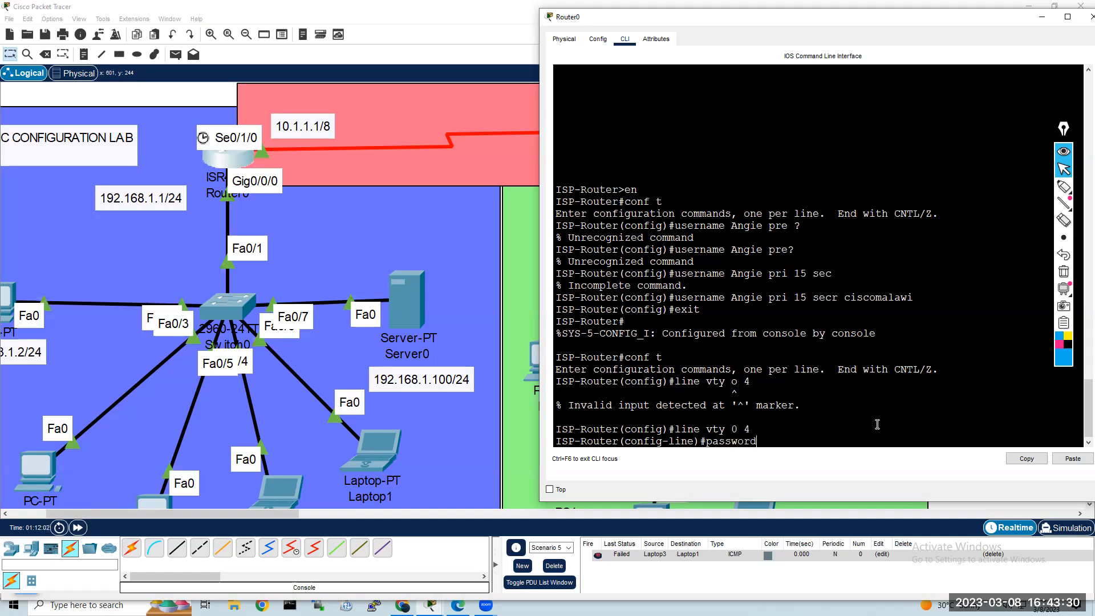
pyautogui.write(' cisc')
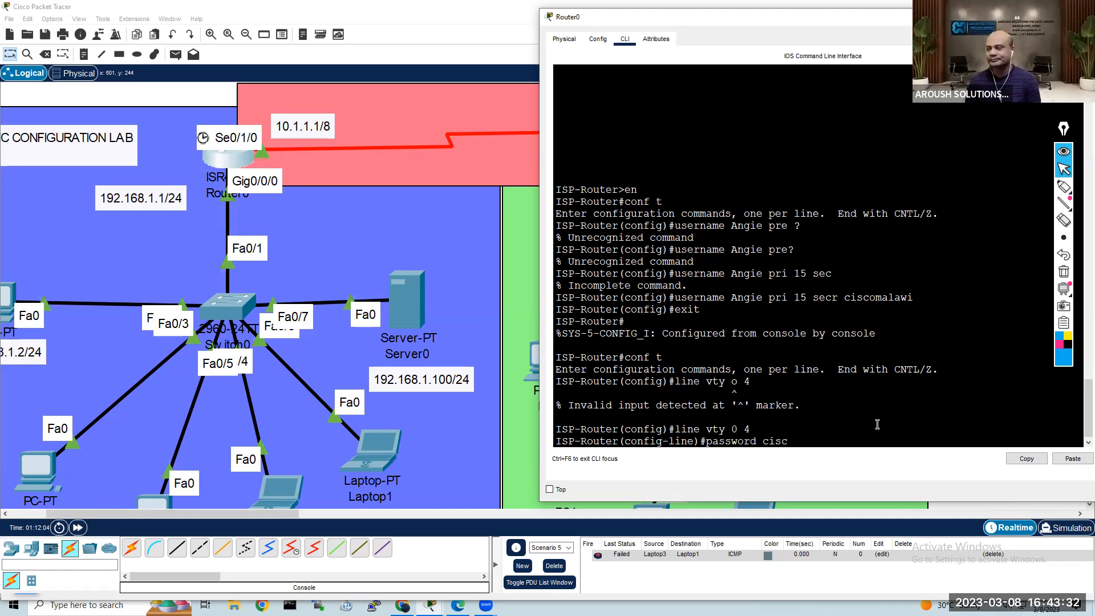
pyautogui.write('omalawi')
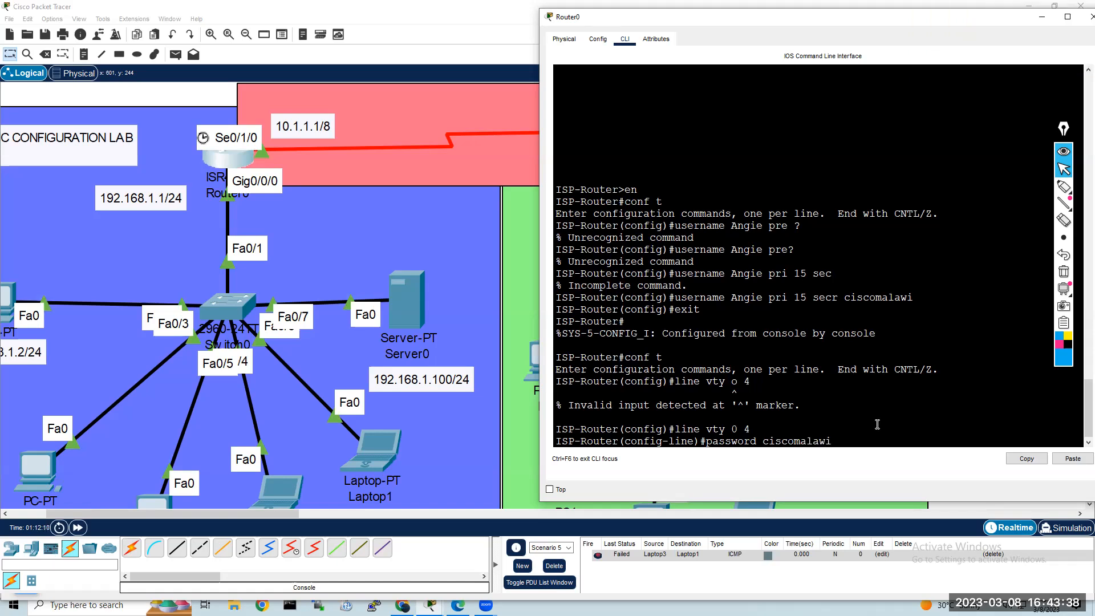
pyautogui.press('Return')
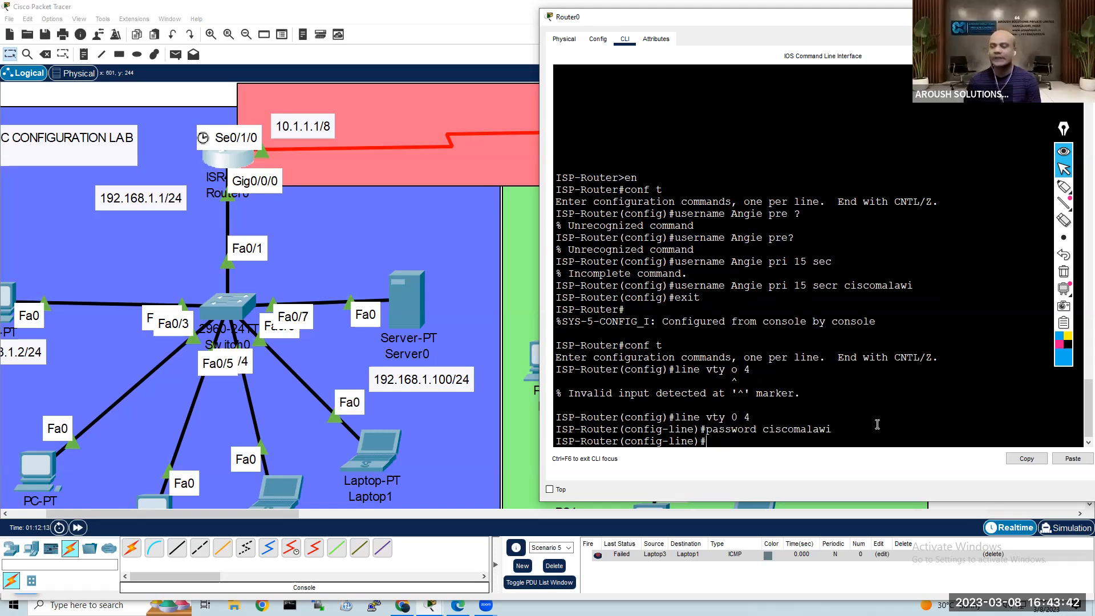
# Step: Make the vty lines authenticate against the local user database with login local
pyautogui.write('lo')
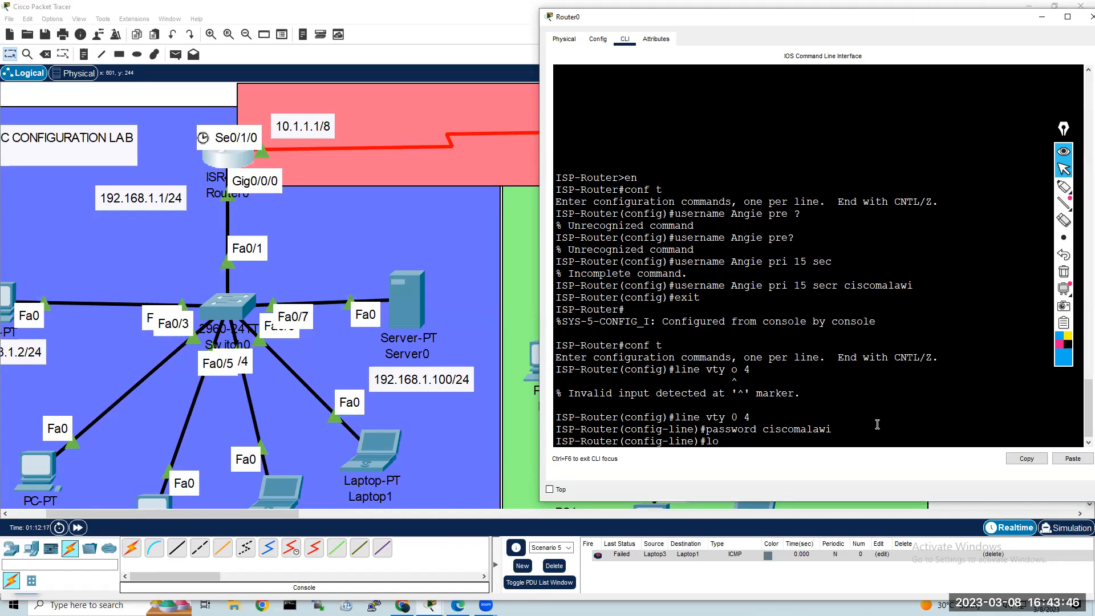
pyautogui.write('gin local')
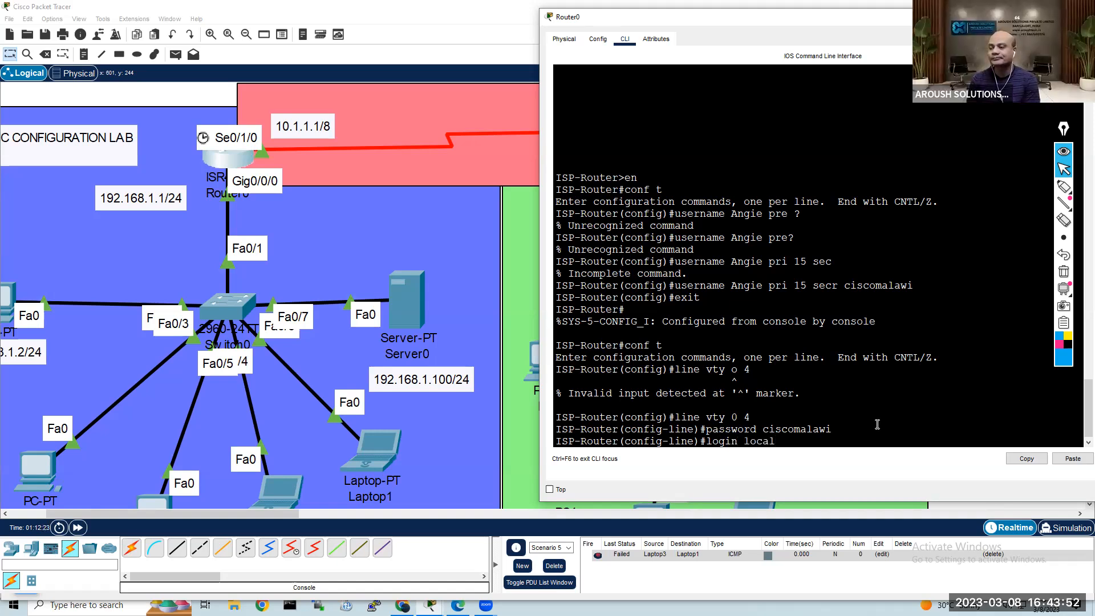
pyautogui.press('Return')
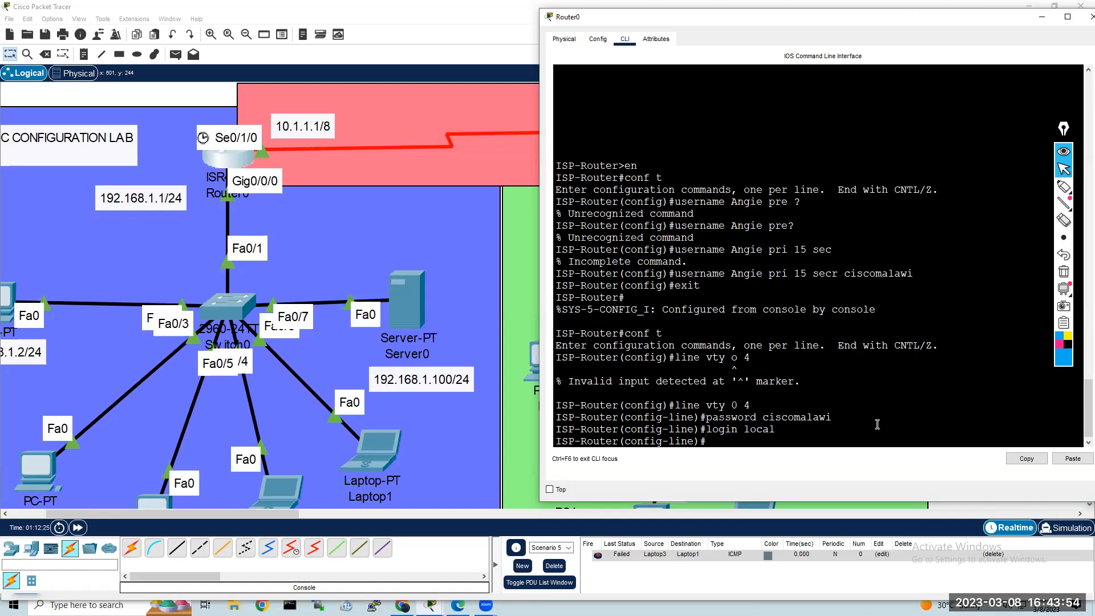
# Step: Repeat the Telnet connection from PC1 to 192.168.1.1 and log in with the local username and account password
pyautogui.click(37, 469)
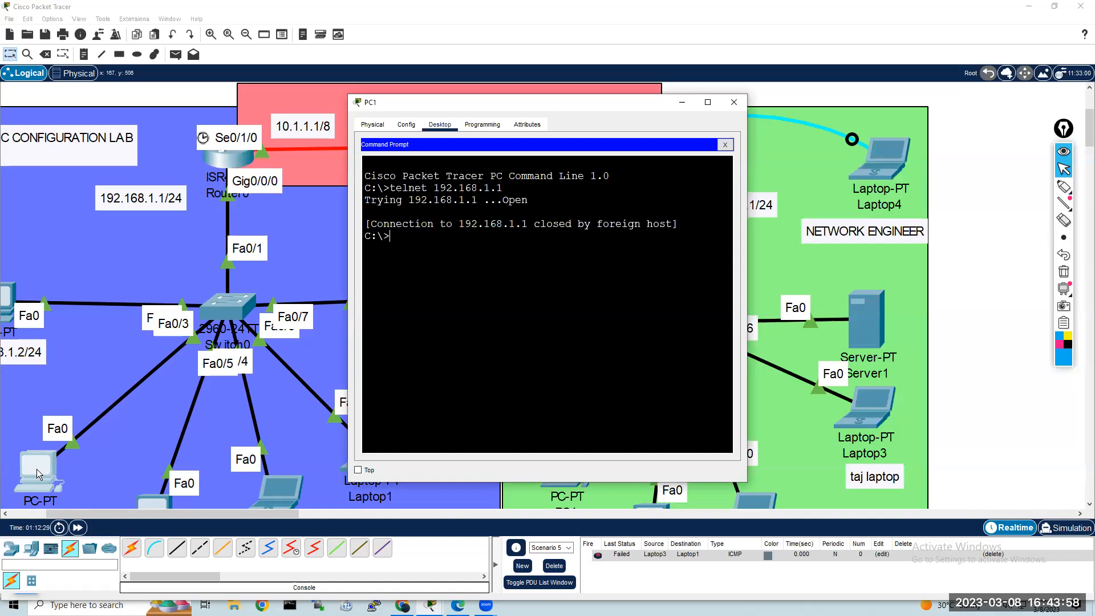
pyautogui.press('Up')
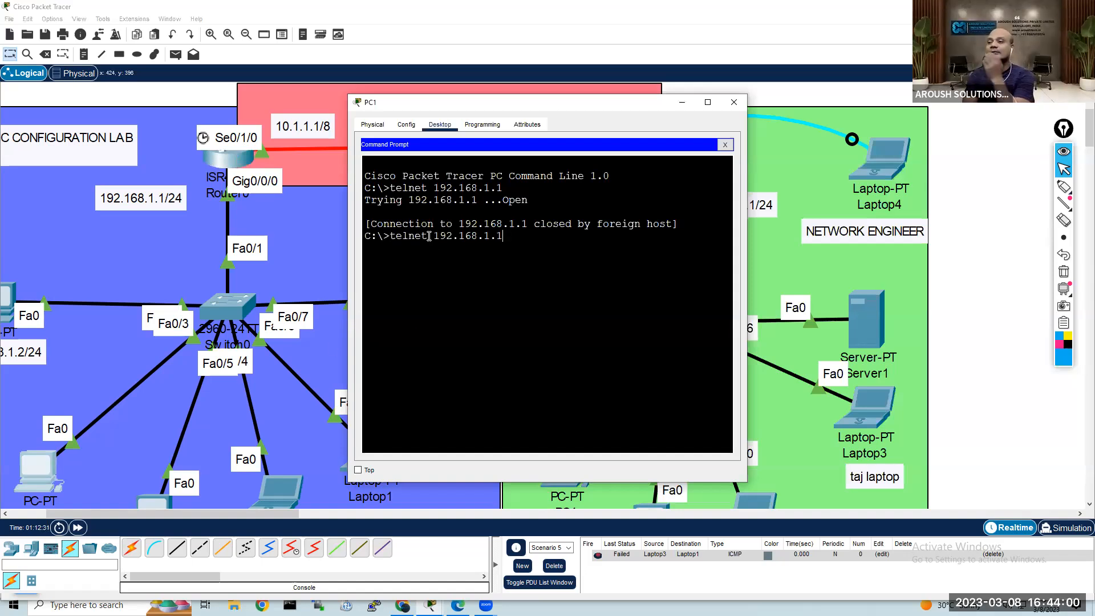
pyautogui.press('Return')
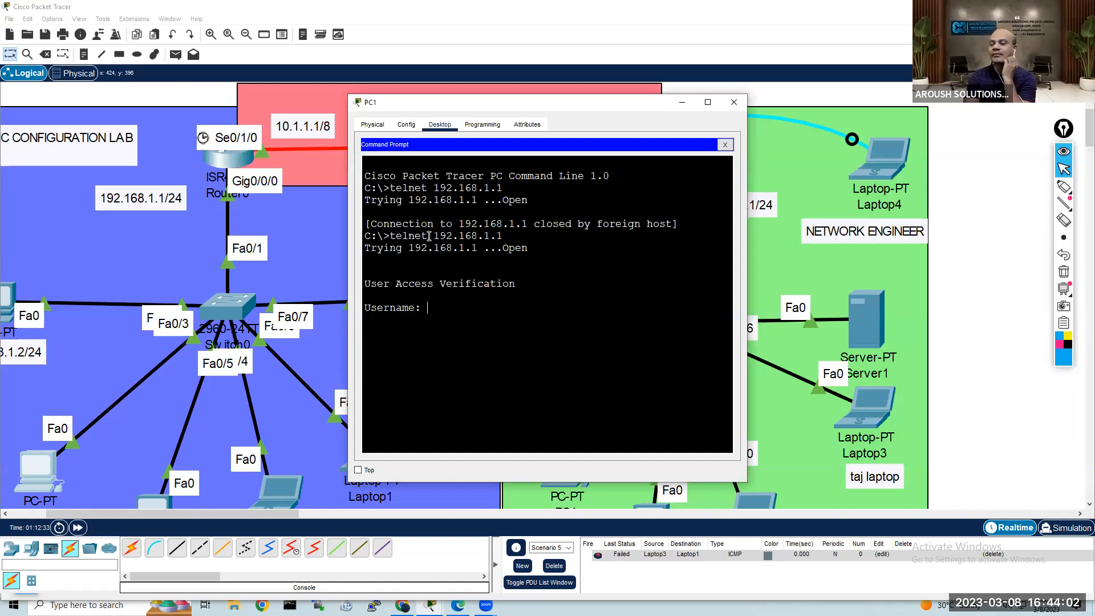
pyautogui.write('Angie')
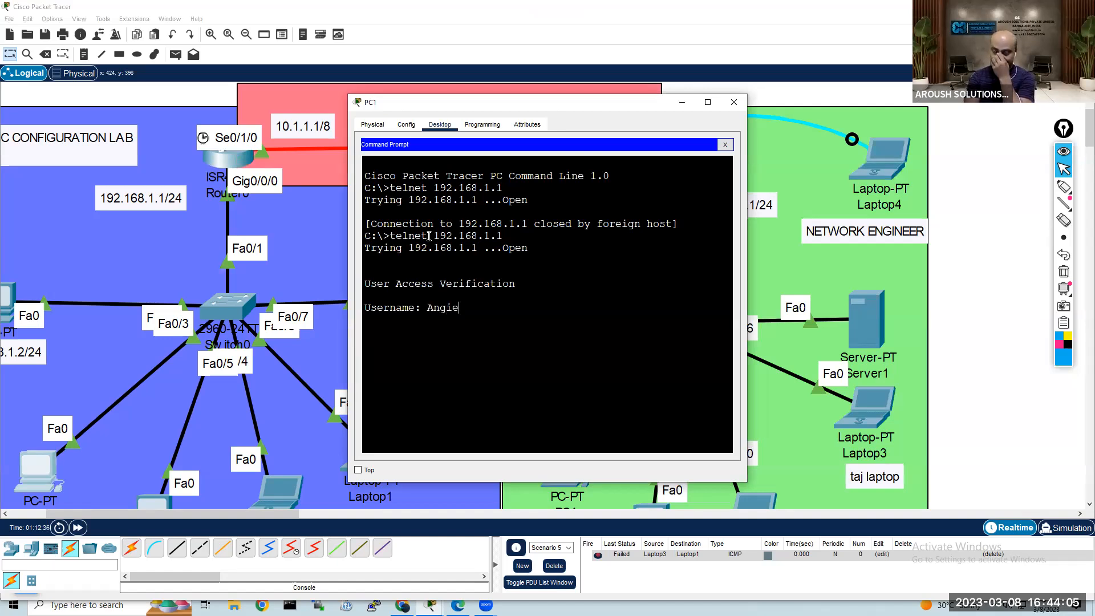
pyautogui.press('Return')
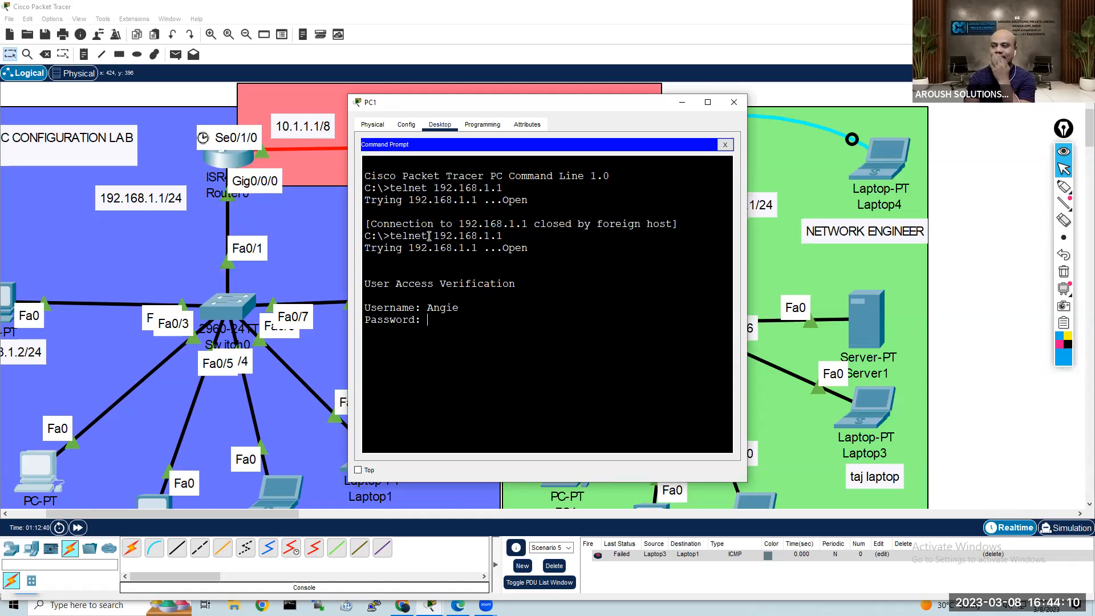
pyautogui.press('Return')
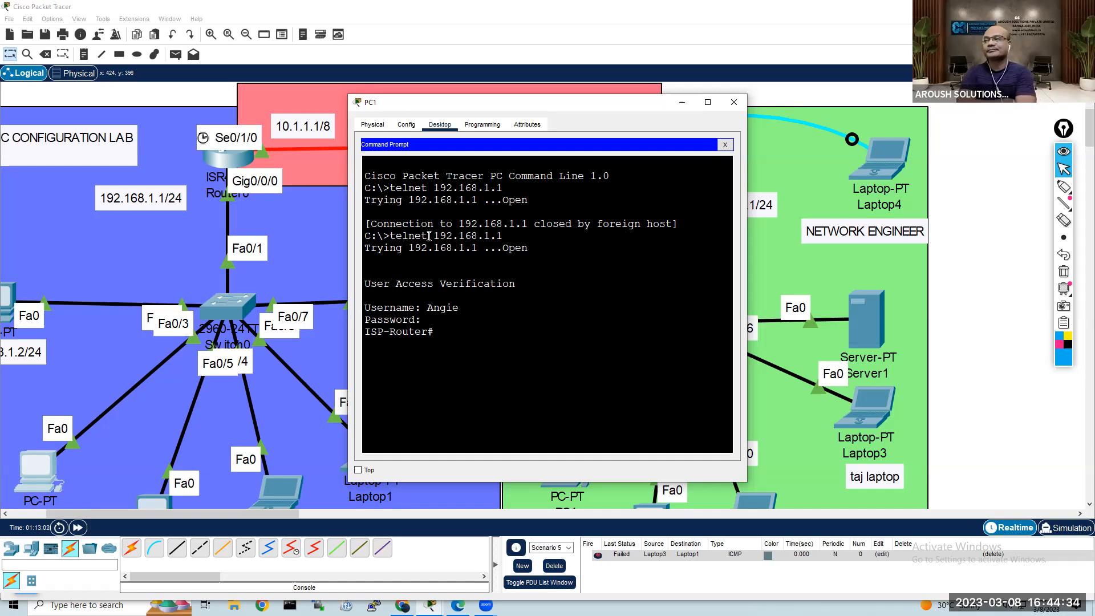
# Step: List the router's interface status over Telnet with show ip int brief, then put the PC1 window away
pyautogui.write('sh')
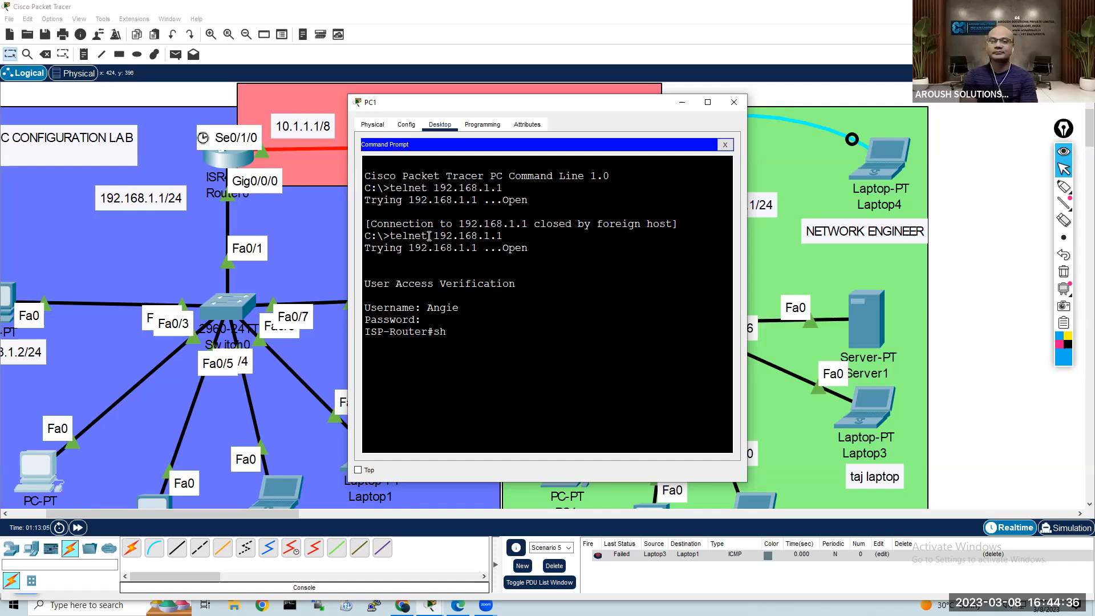
pyautogui.write('ow')
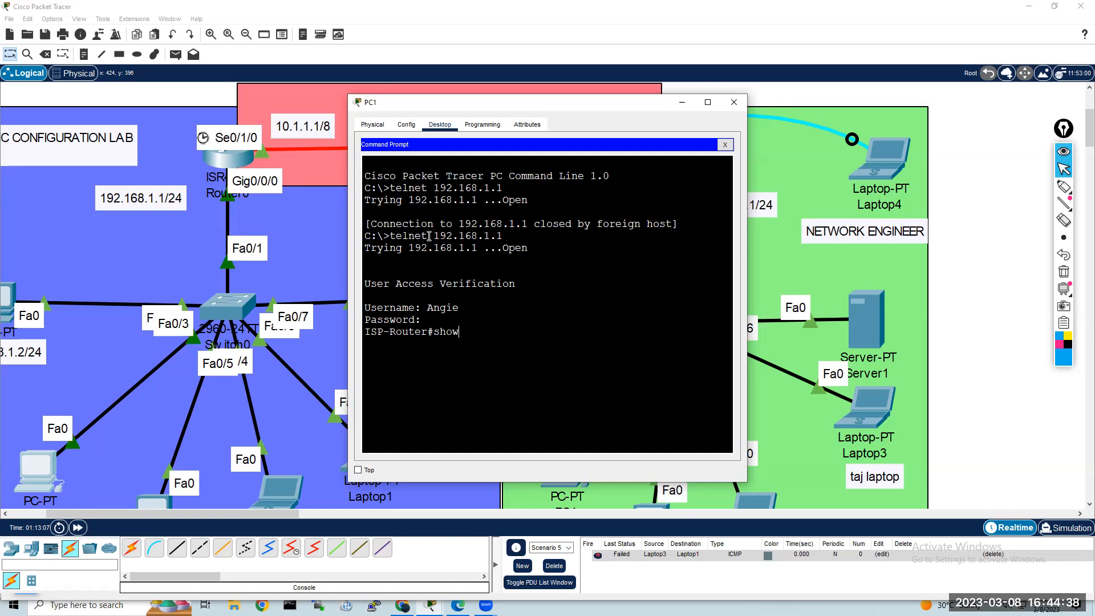
pyautogui.write(' ip int brief')
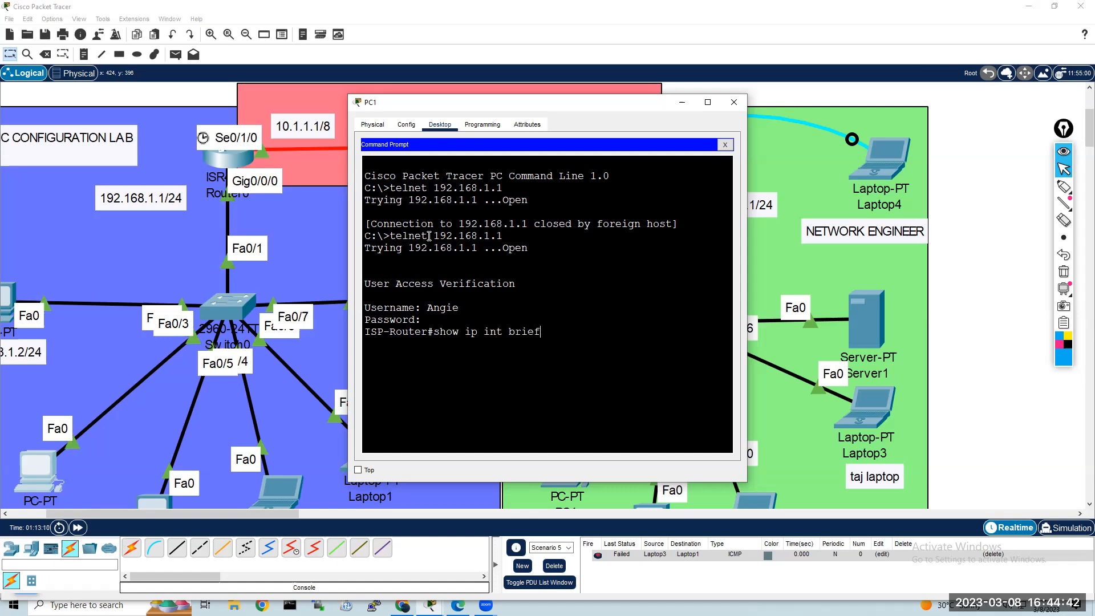
pyautogui.press('Return')
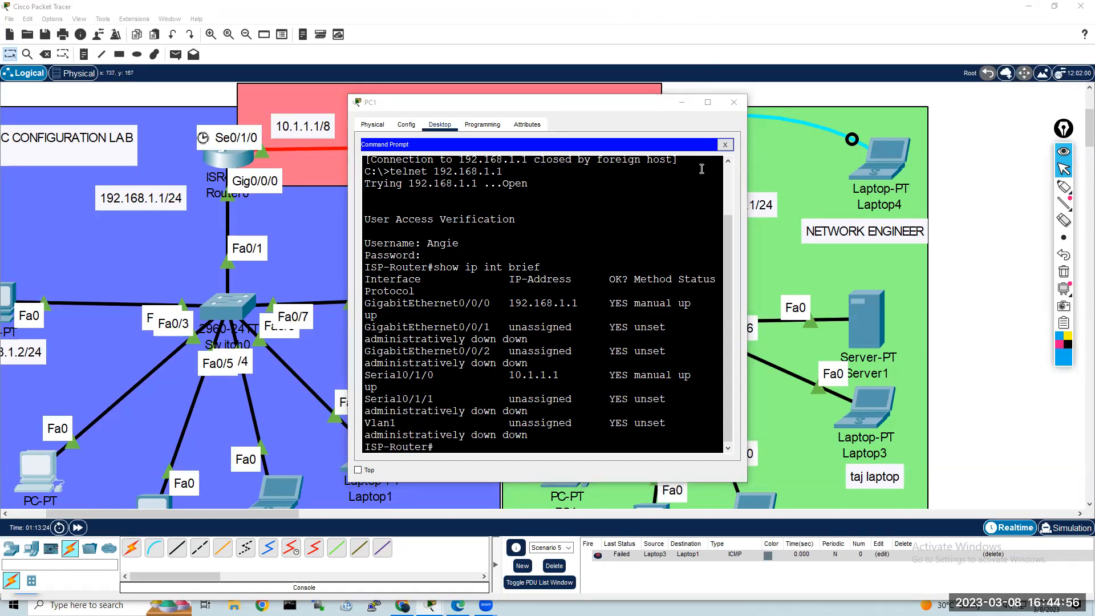
pyautogui.click(708, 25)
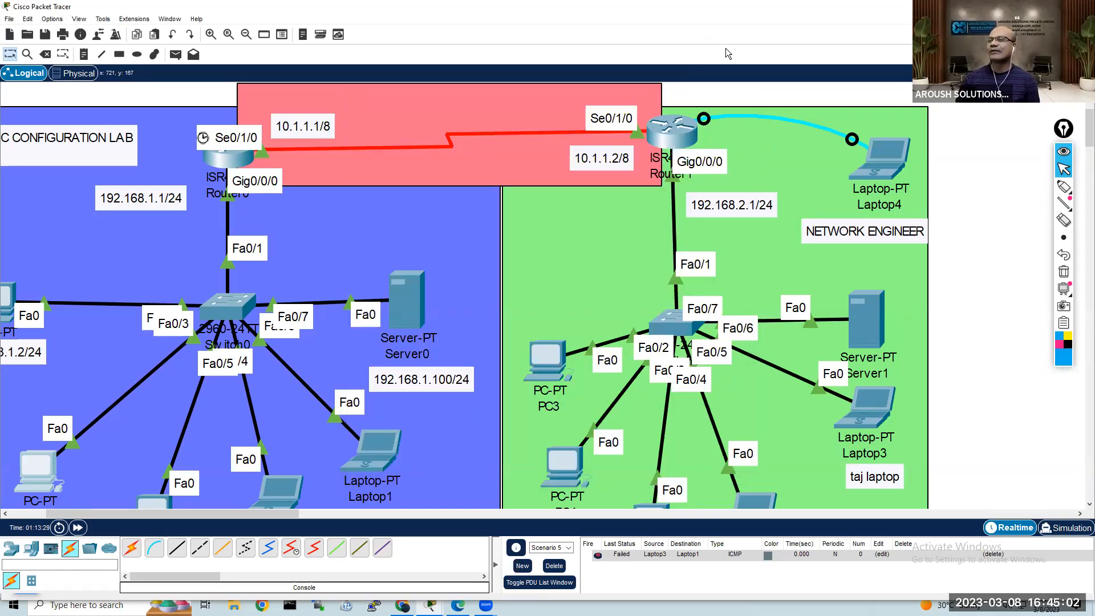
# Step: Open Router0's command line at its line configuration prompt
pyautogui.click(234, 155)
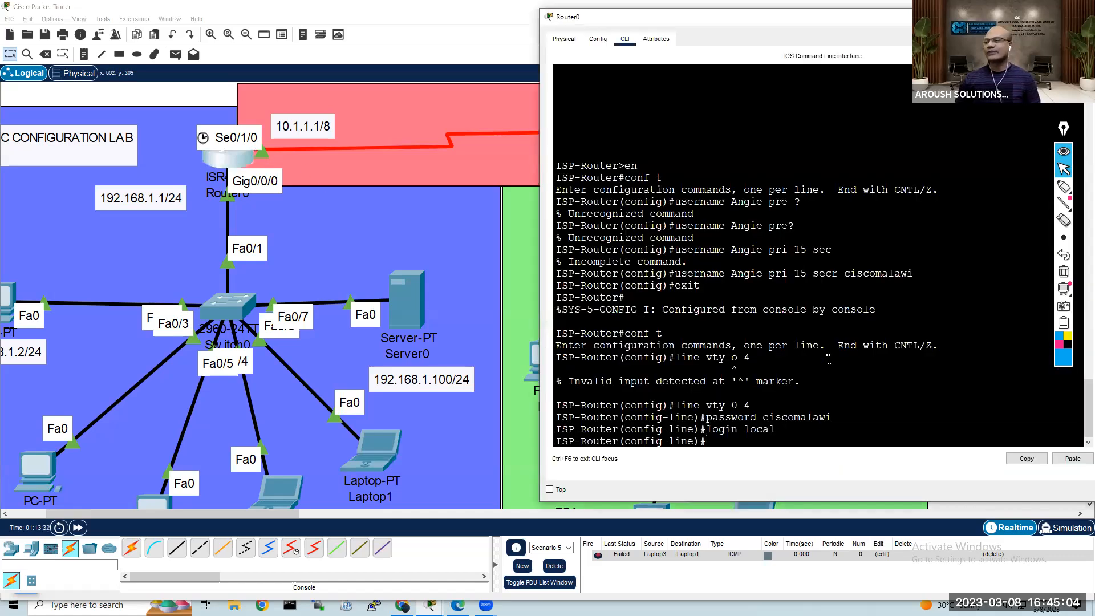
pyautogui.press('Return')
pyautogui.press('Return')
pyautogui.press('Return')
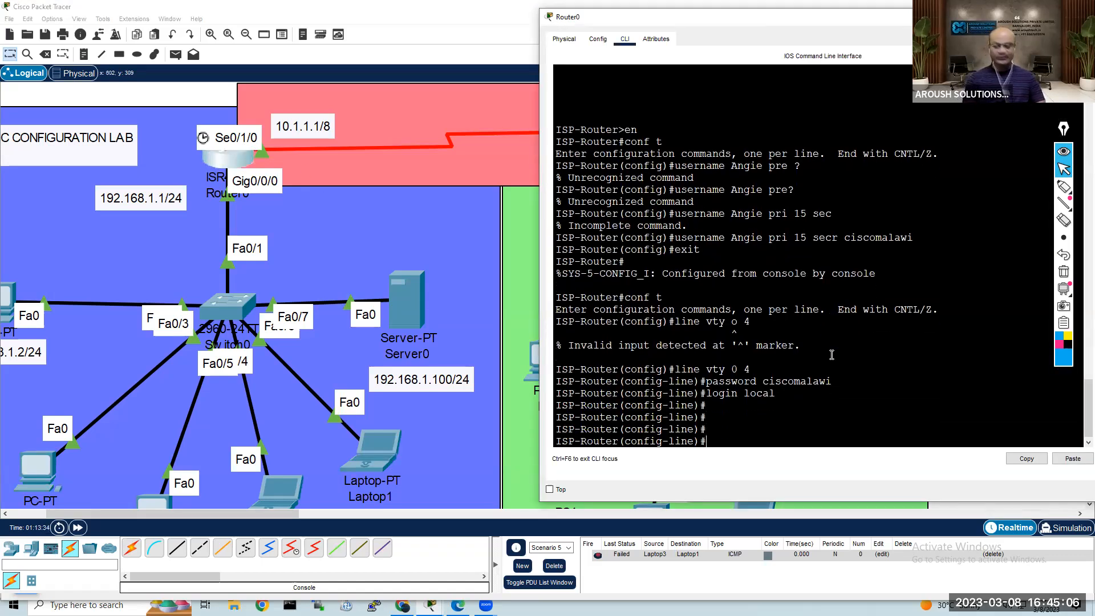
# Step: Try to save Router0's configuration with write from line configuration mode
pyautogui.write('wri')
pyautogui.press('Tab')
pyautogui.press('Return')
pyautogui.press('Return')
pyautogui.press('Return')
pyautogui.write('emd')
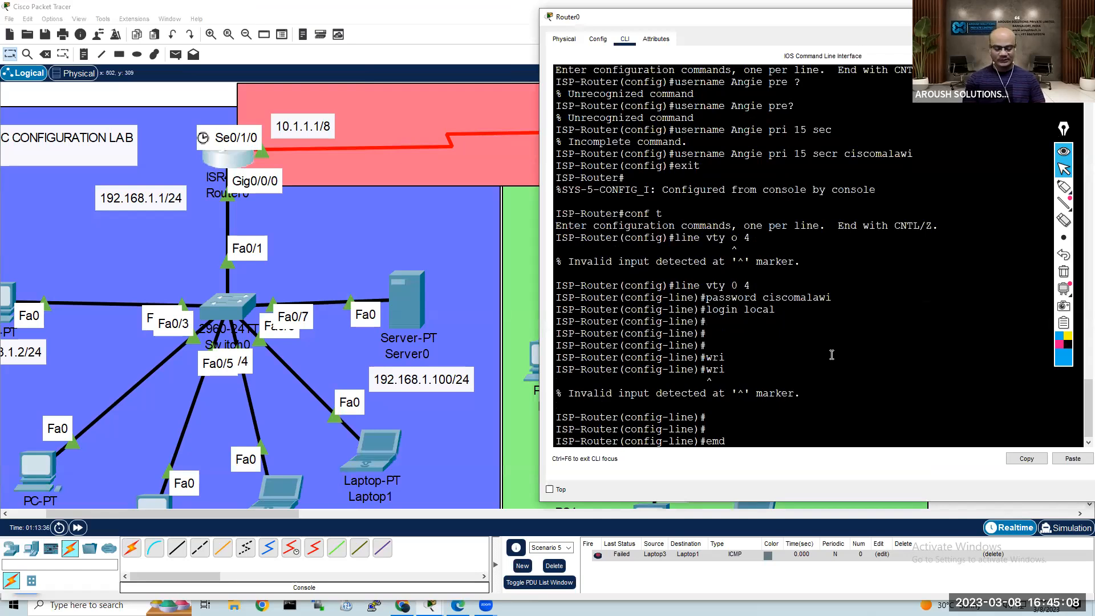
pyautogui.press('Return')
pyautogui.press('Return')
pyautogui.write('wri')
pyautogui.press('Tab')
pyautogui.press('Return')
# Step: Leave configuration mode on Router0 with end and save its running configuration with write
pyautogui.write('end')
pyautogui.press('Return')
pyautogui.press('Return')
pyautogui.press('Return')
pyautogui.press('Return')
pyautogui.write('wri')
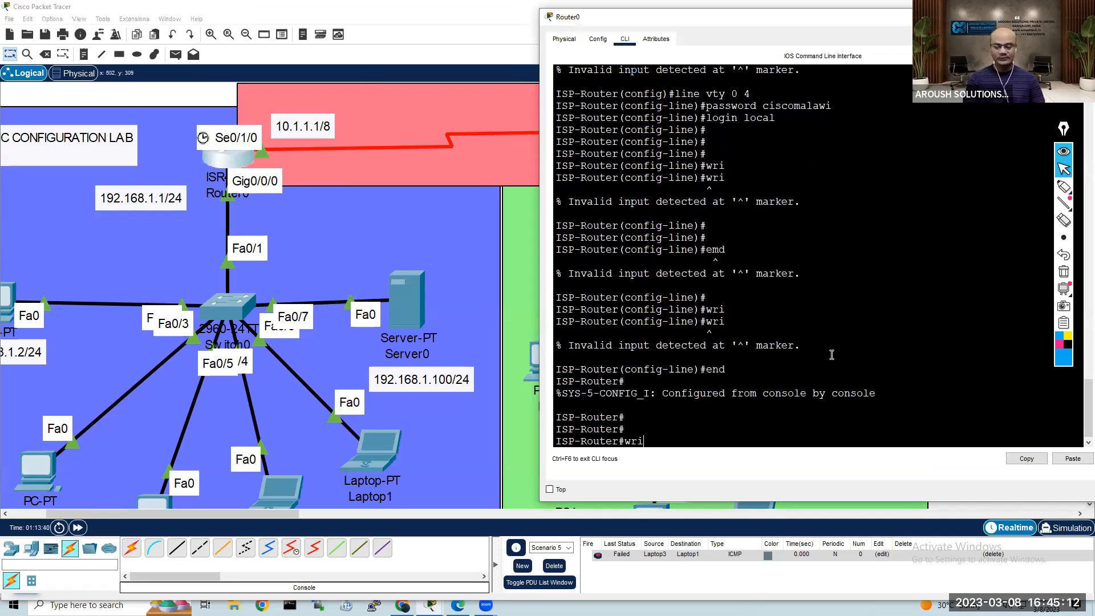
pyautogui.press('Tab')
pyautogui.press('Return')
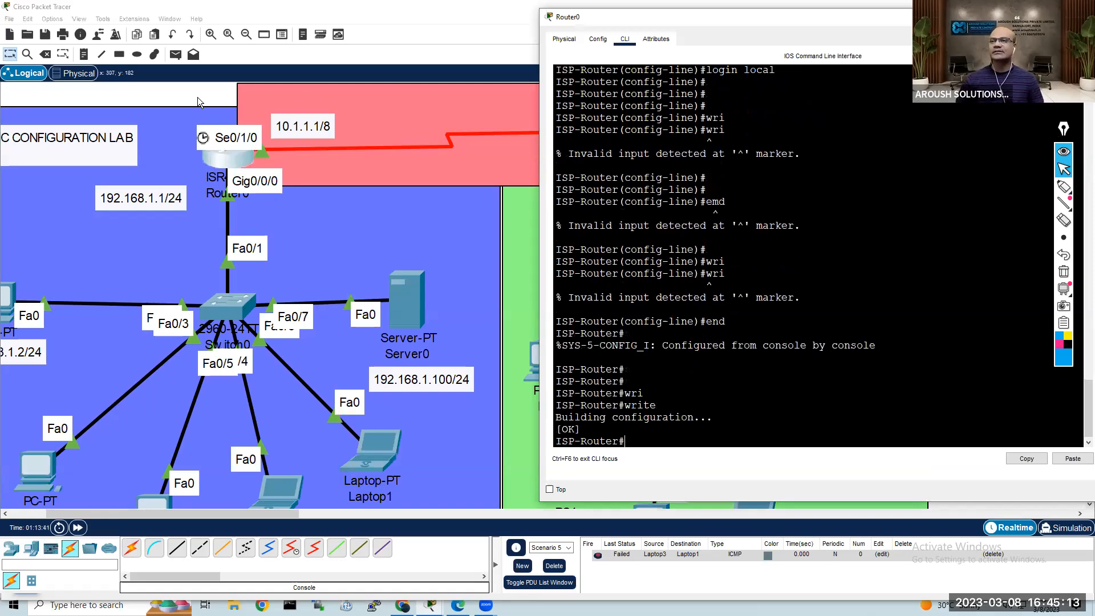
# Step: Save Router1's configuration with write in its command line, and return to the topology workspace
pyautogui.click(441, 134)
pyautogui.click(668, 133)
pyautogui.press('Return')
pyautogui.press('Return')
pyautogui.press('Return')
pyautogui.write('wri')
pyautogui.press('Tab')
pyautogui.press('Return')
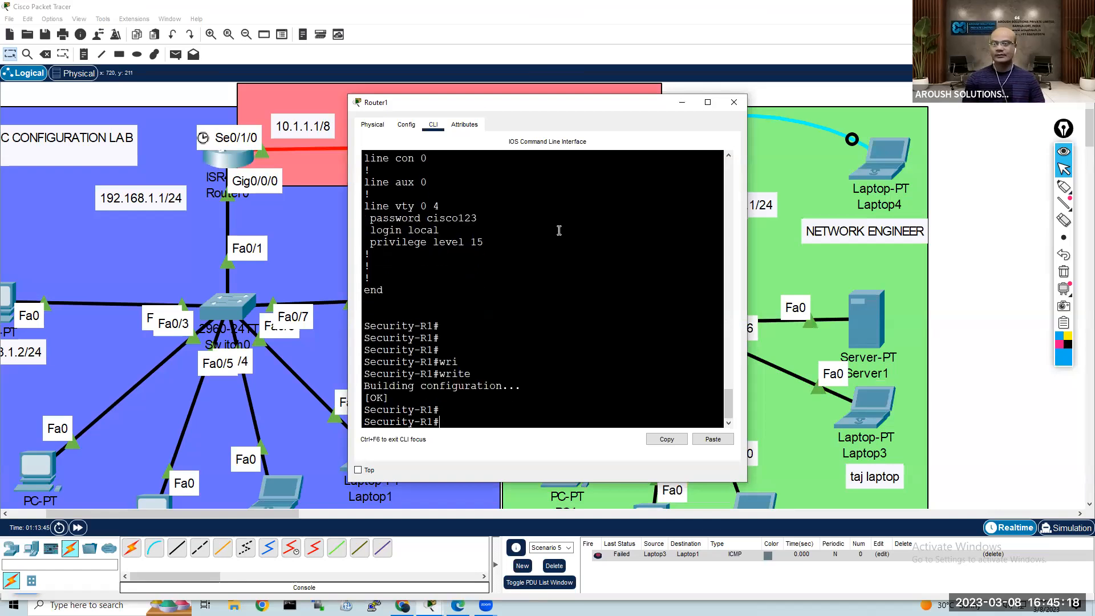
pyautogui.press('Return')
pyautogui.press('Return')
pyautogui.click(208, 94)
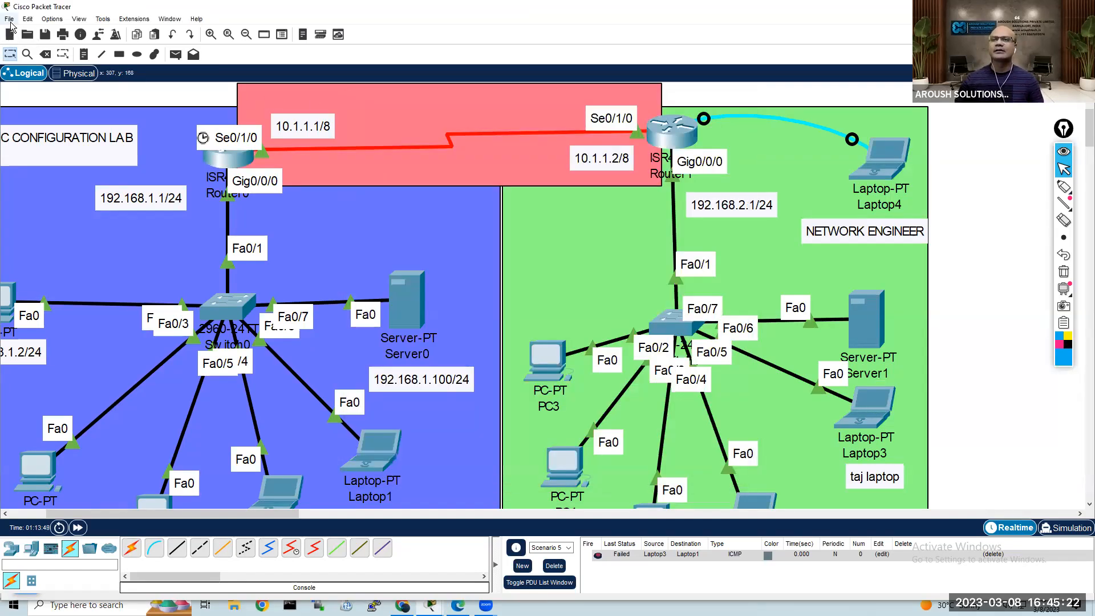
# Step: Start saving the lab file, create a folder named CCNA BATCH-1 in the saves folder, and open it
pyautogui.click(41, 34)
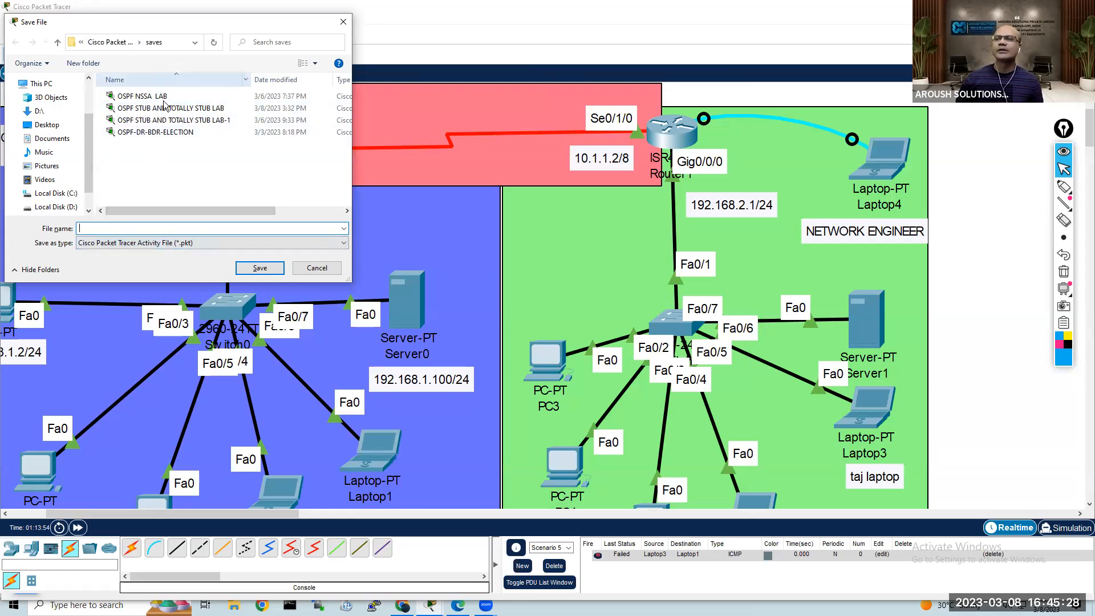
pyautogui.rightClick(128, 166)
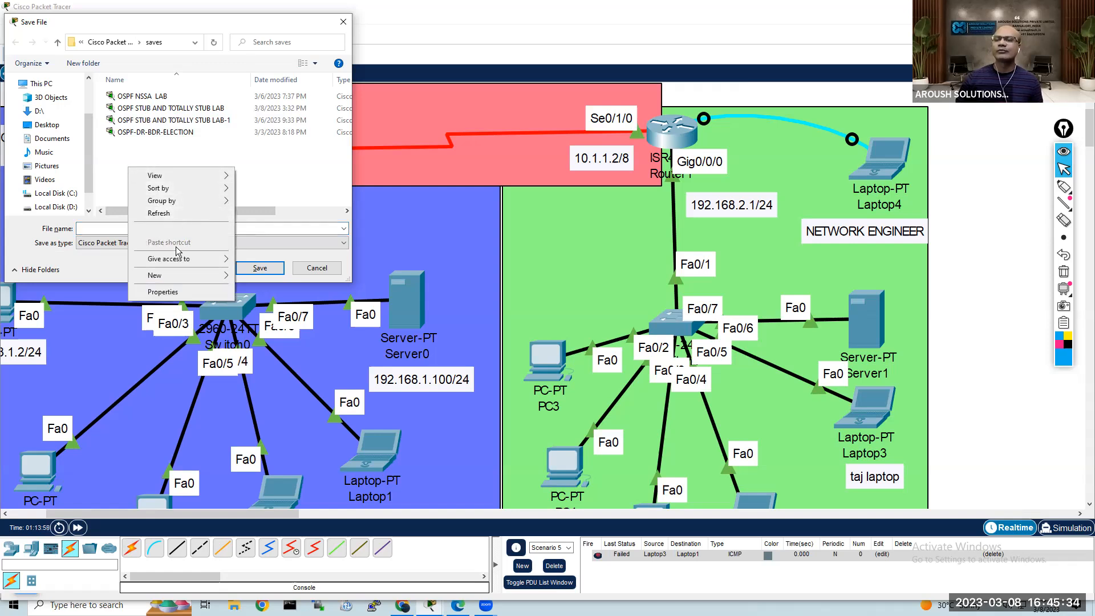
pyautogui.moveTo(174, 276)
pyautogui.click(271, 277)
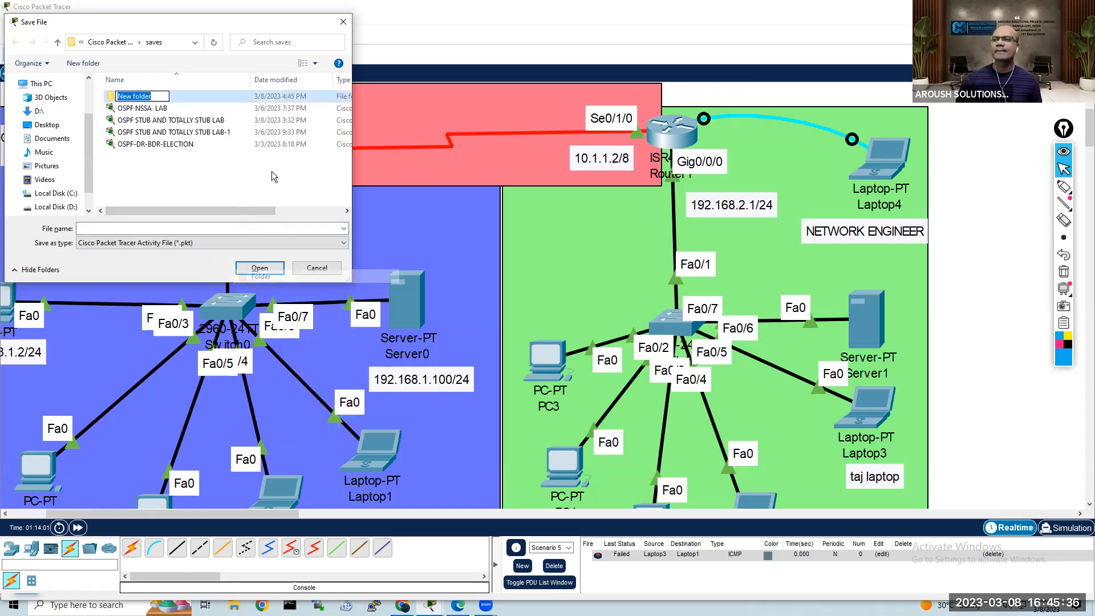
pyautogui.write('CCNA BATCH')
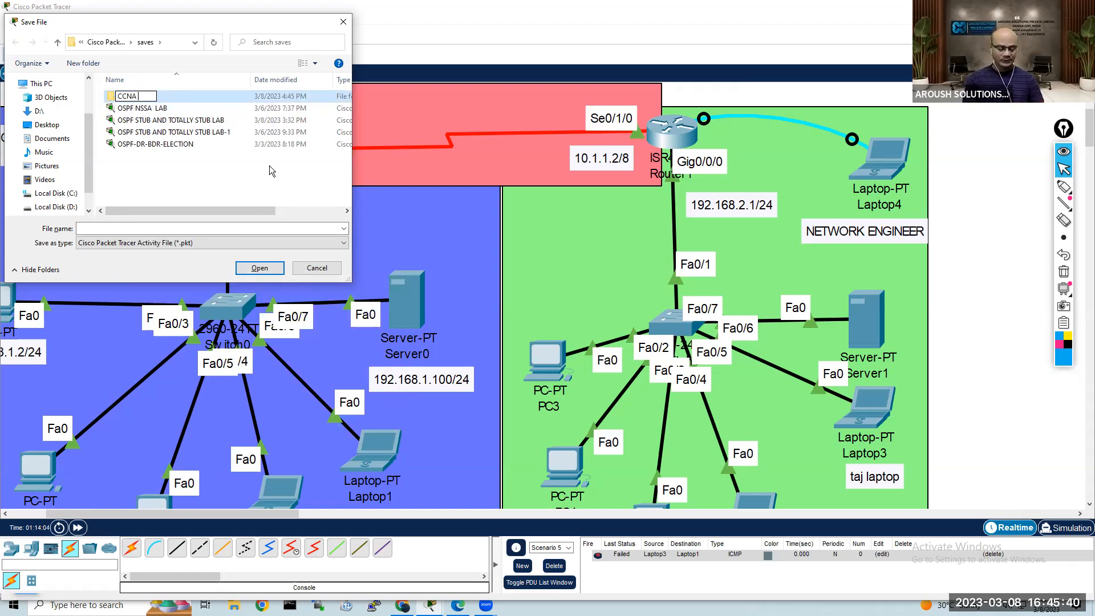
pyautogui.write('-')
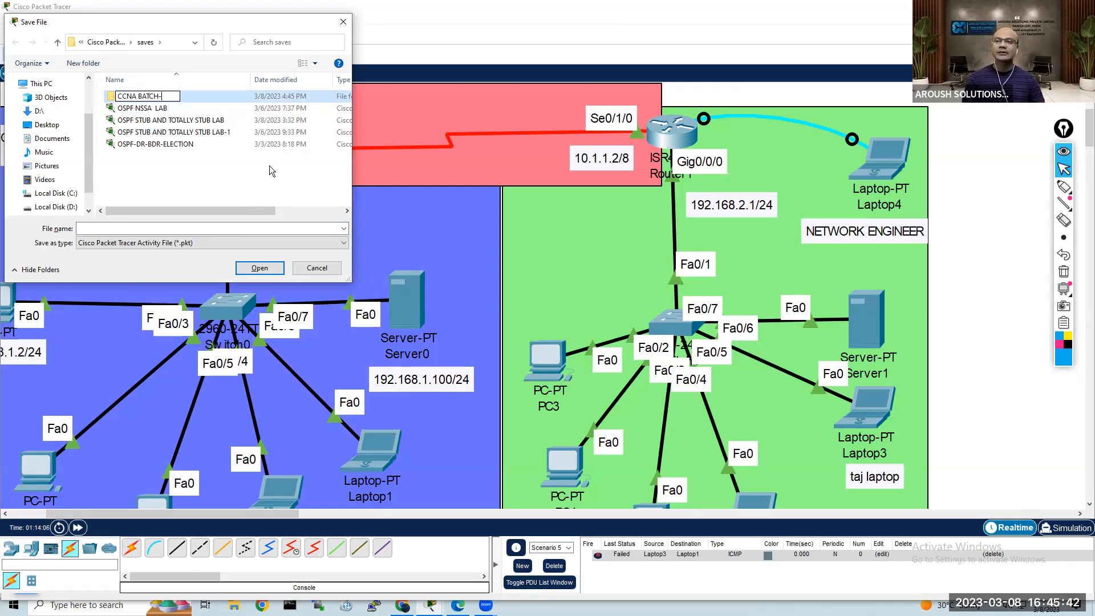
pyautogui.write('1')
pyautogui.press('Return')
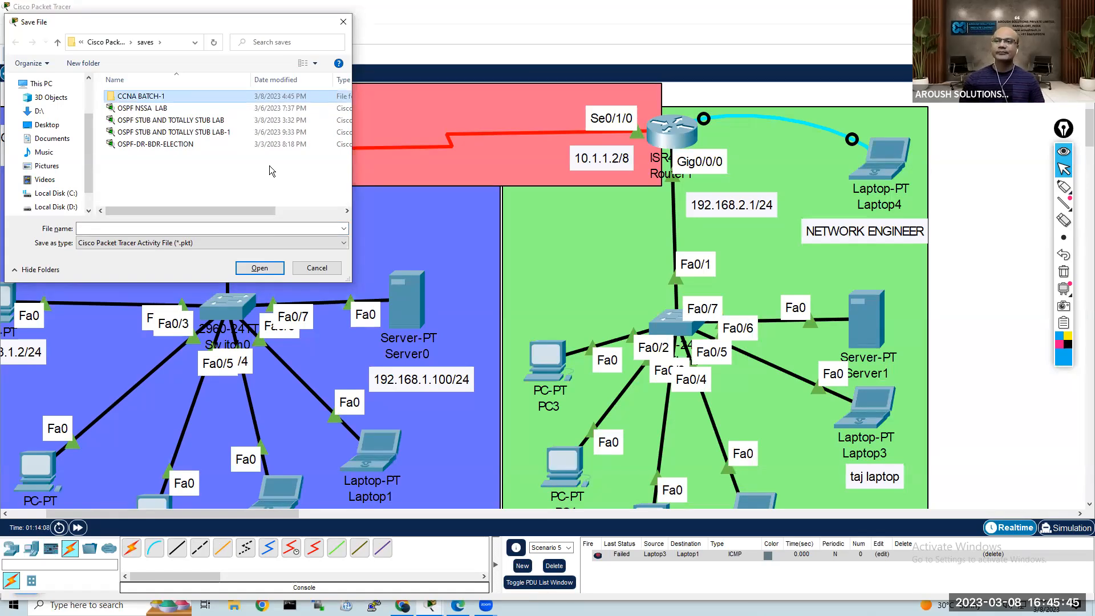
pyautogui.doubleClick(160, 96)
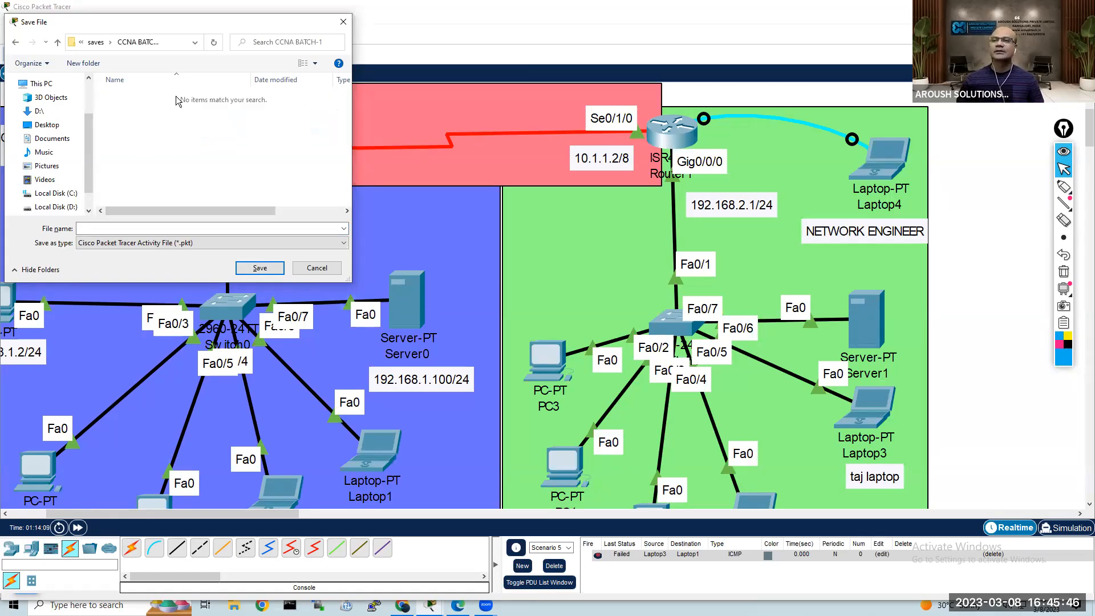
# Step: Create a folder named ROUTING LABS inside CCNA BATCH-1 and open it
pyautogui.rightClick(157, 132)
pyautogui.moveTo(206, 253)
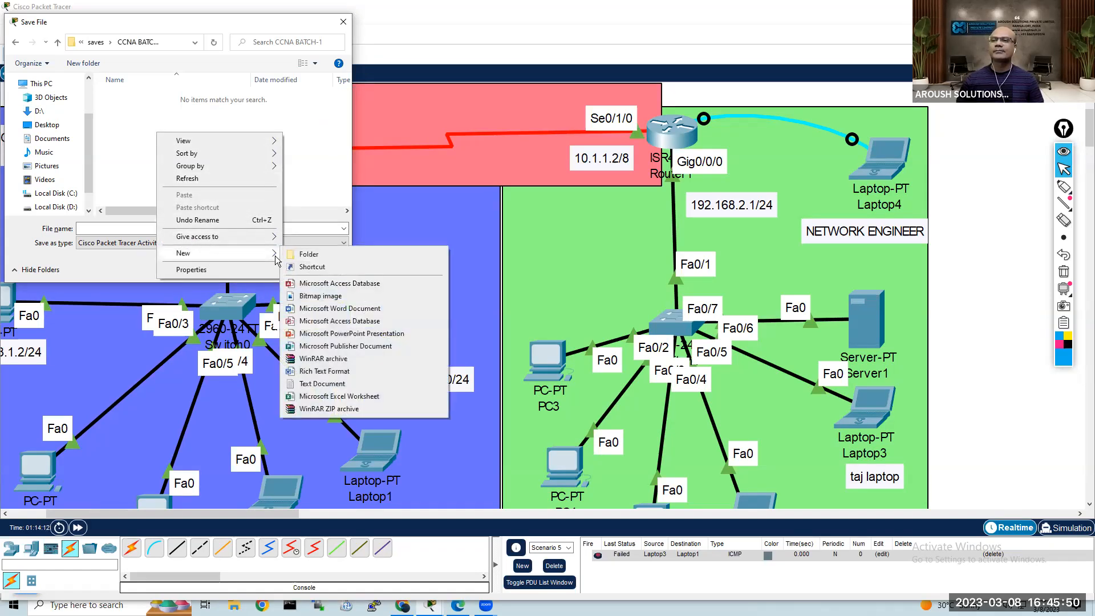
pyautogui.click(311, 254)
pyautogui.write('rOUTING')
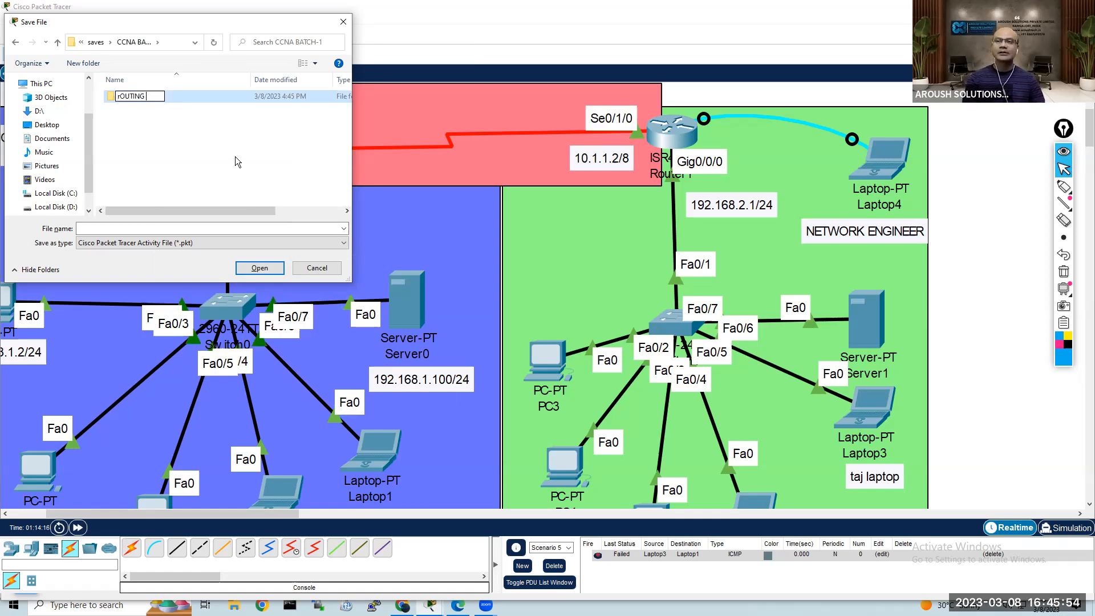
pyautogui.press('BackSpace')
pyautogui.press('BackSpace')
pyautogui.press('BackSpace')
pyautogui.press('BackSpace')
pyautogui.press('BackSpace')
pyautogui.press('BackSpace')
pyautogui.press('BackSpace')
pyautogui.write('routing')
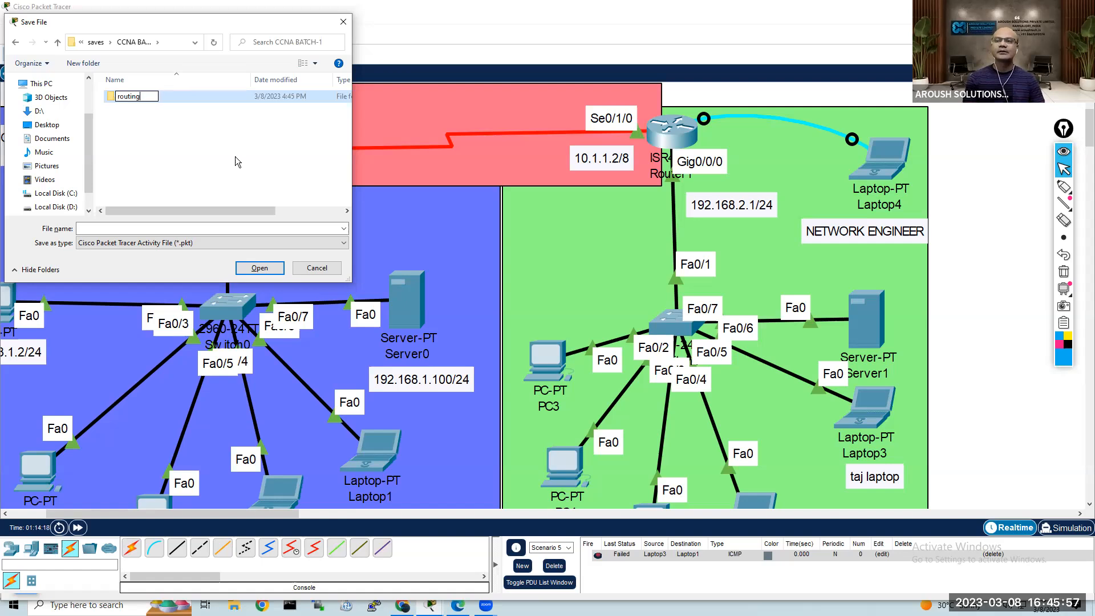
pyautogui.hotkey('ctrl', 'a')
pyautogui.press('BackSpace')
pyautogui.write('ROUTING LAB')
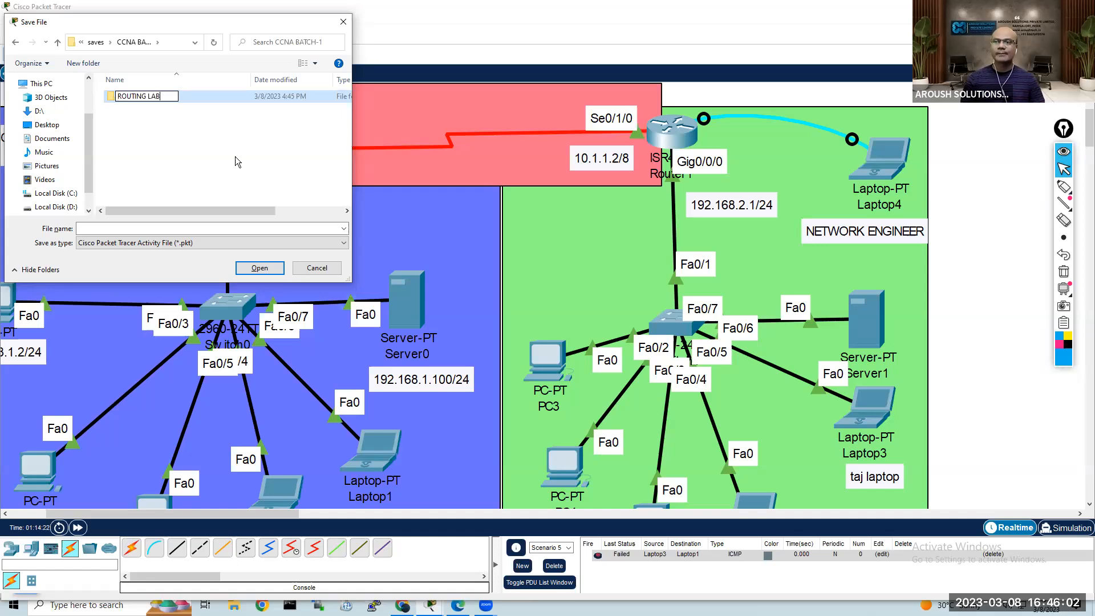
pyautogui.write('S')
pyautogui.press('Return')
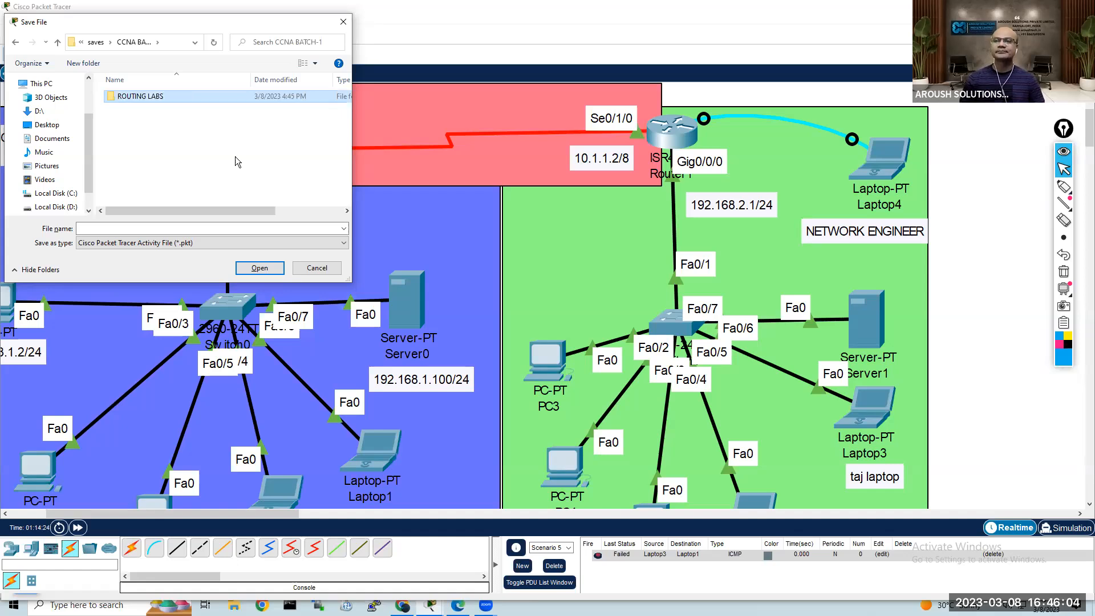
pyautogui.doubleClick(153, 99)
# Step: Save the lab file in ROUTING LABS under the name Basic-configurtion
pyautogui.click(169, 228)
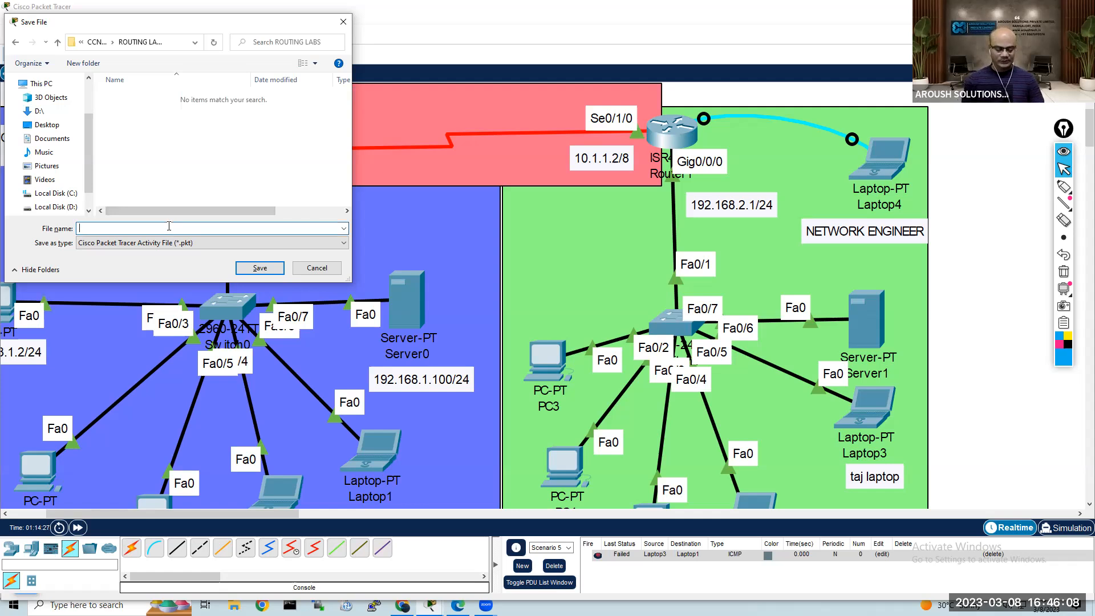
pyautogui.write('Ba')
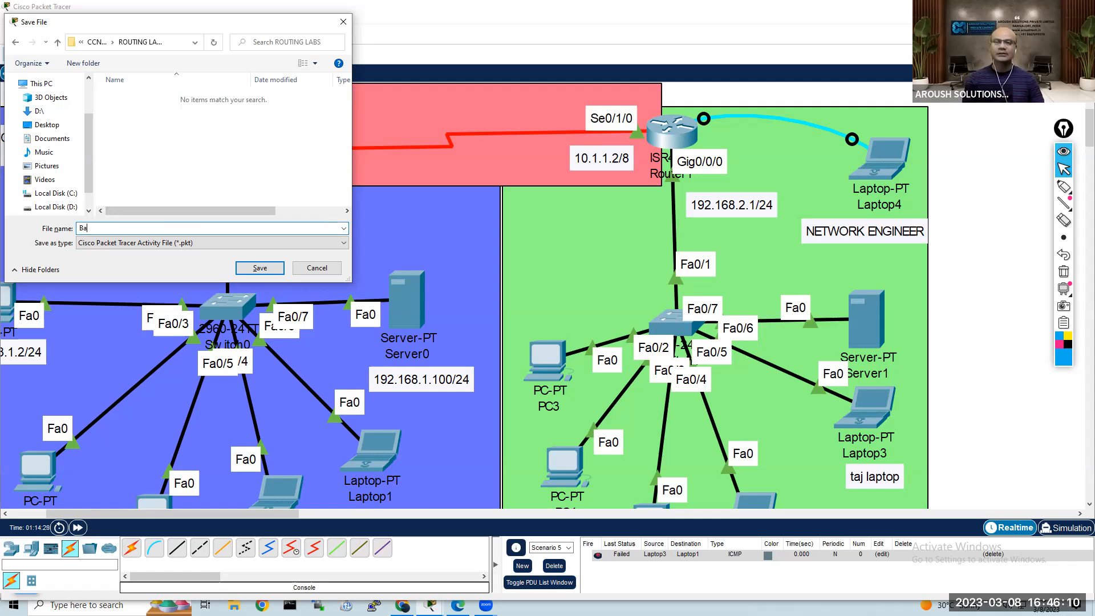
pyautogui.write('sic-configur')
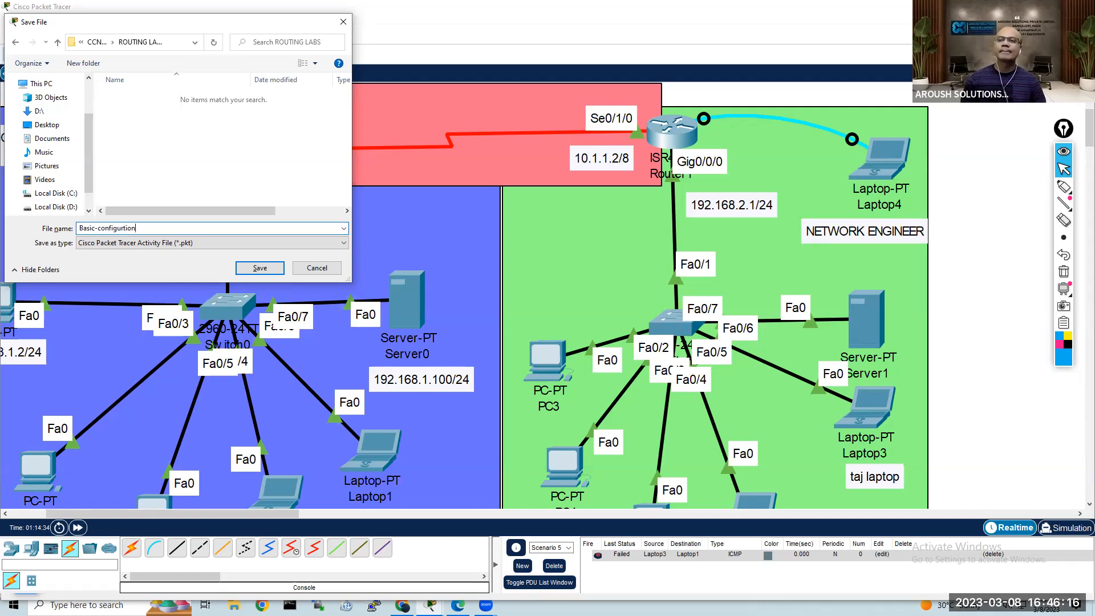
pyautogui.write('tion')
pyautogui.press('Return')
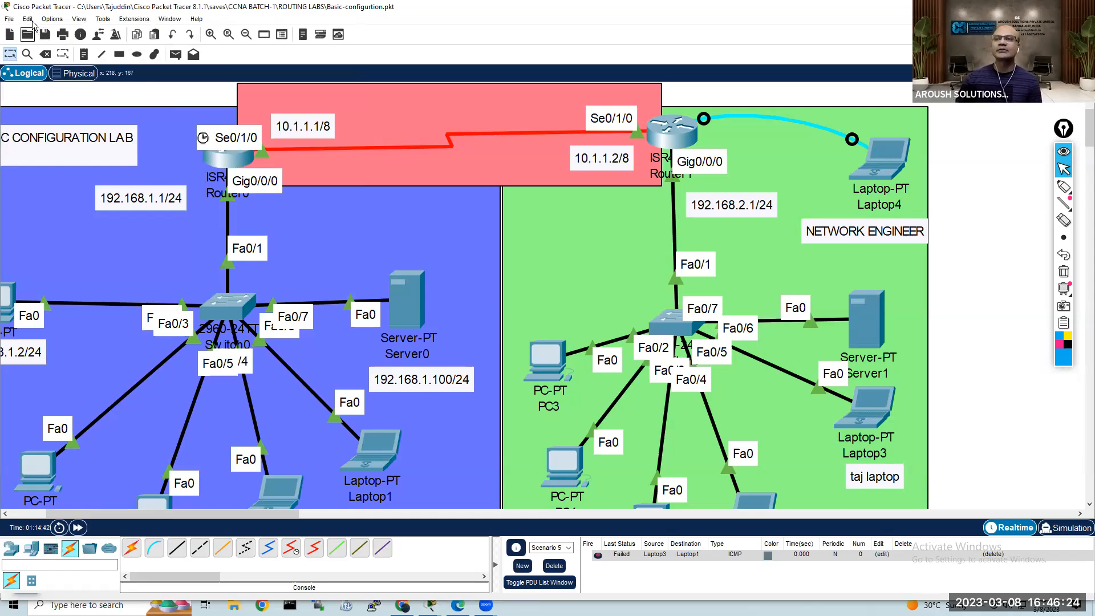
# Step: Open the program's Preferences dialog
pyautogui.click(54, 20)
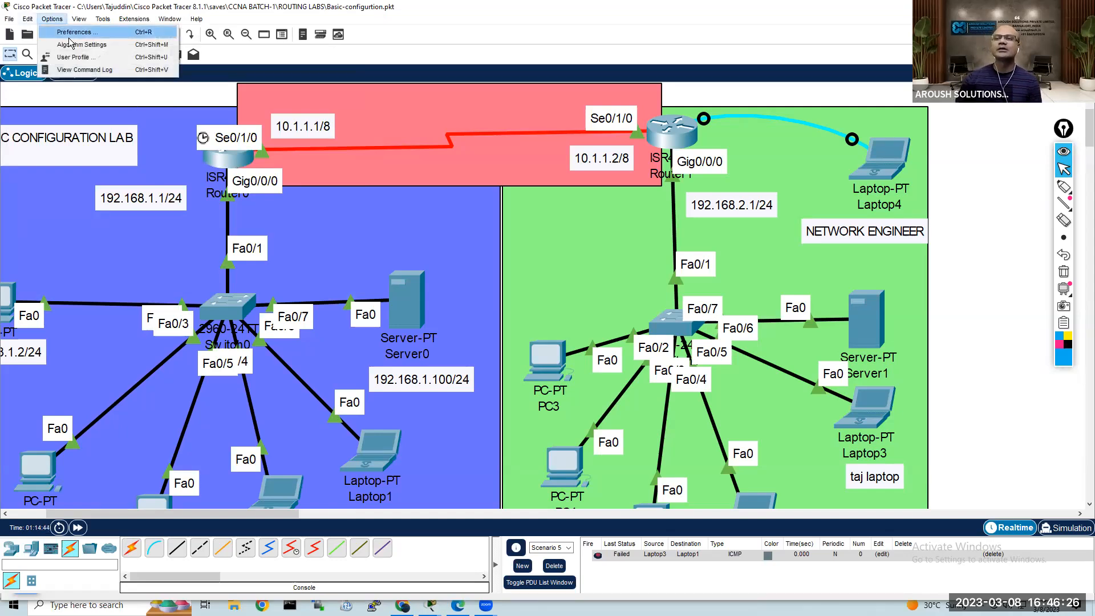
pyautogui.click(95, 38)
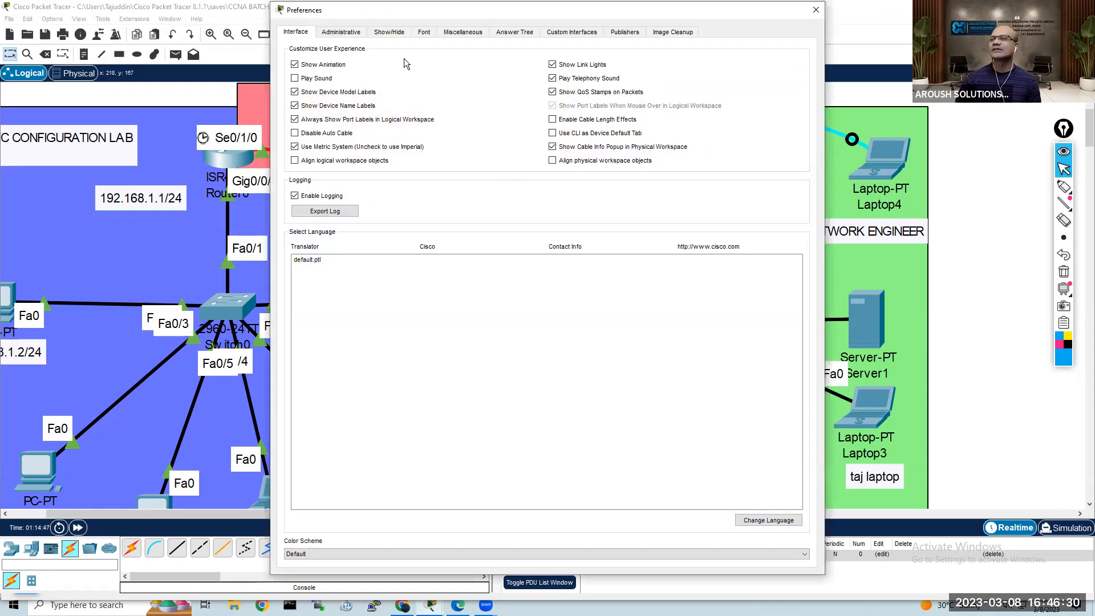
# Step: Try raising the application font size without applying it, and return to the interface preferences
pyautogui.click(427, 32)
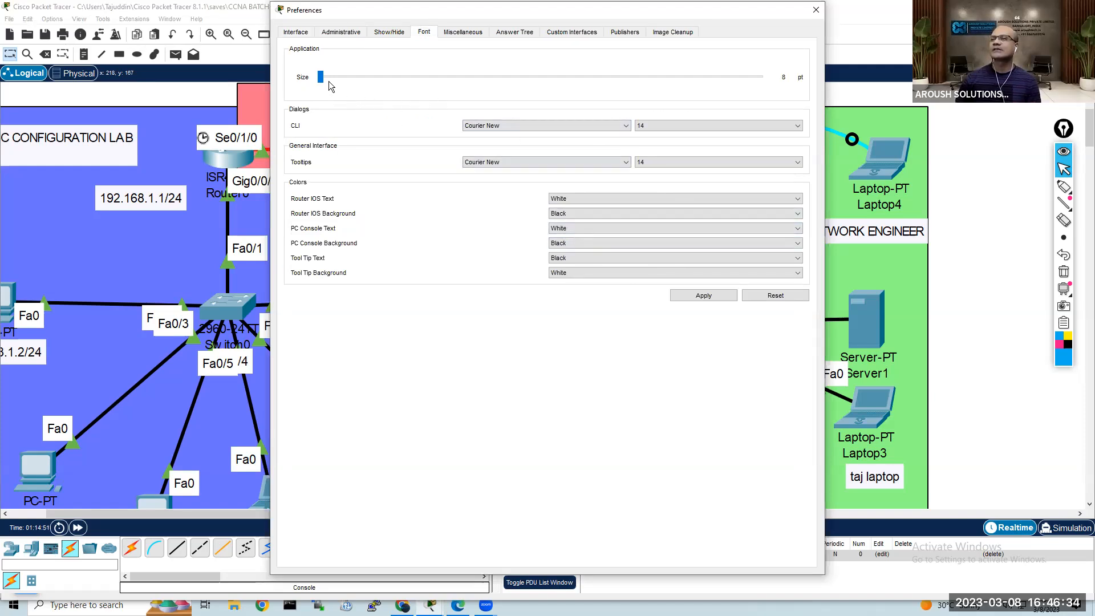
pyautogui.moveTo(331, 78); pyautogui.dragTo(345, 79)
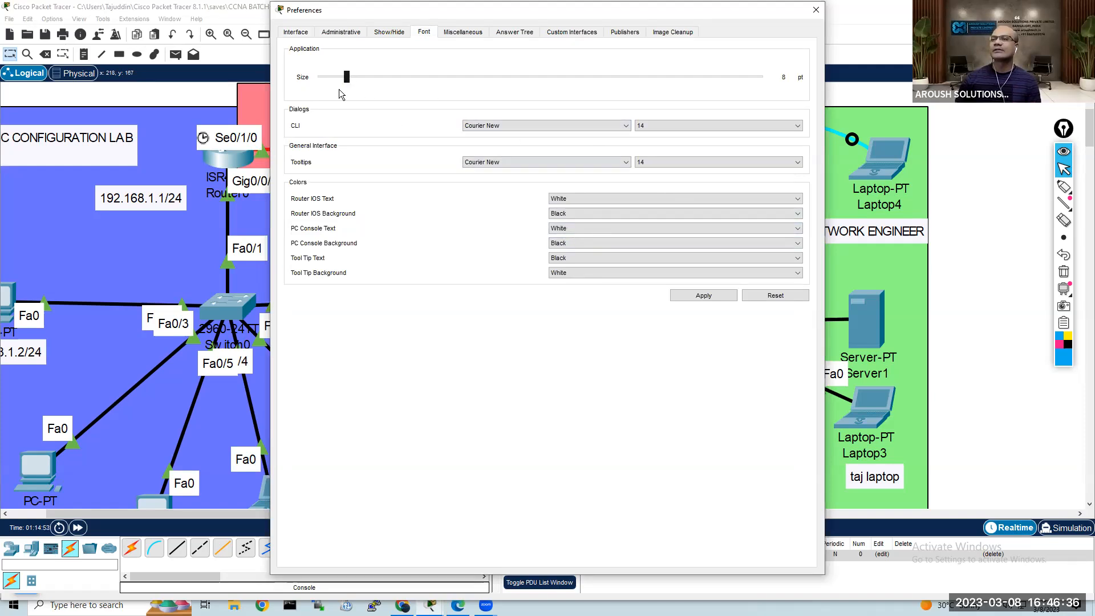
pyautogui.click(300, 34)
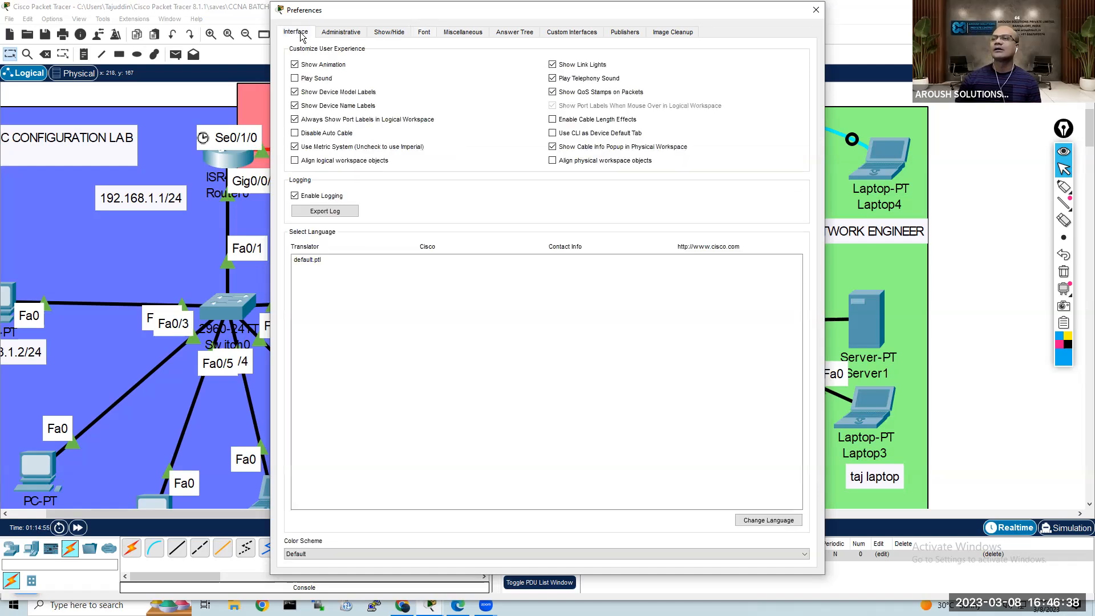
# Step: Start exporting the log and choose the ROUTING LABS folder inside CCNA BATCH-1 as its destination
pyautogui.click(330, 214)
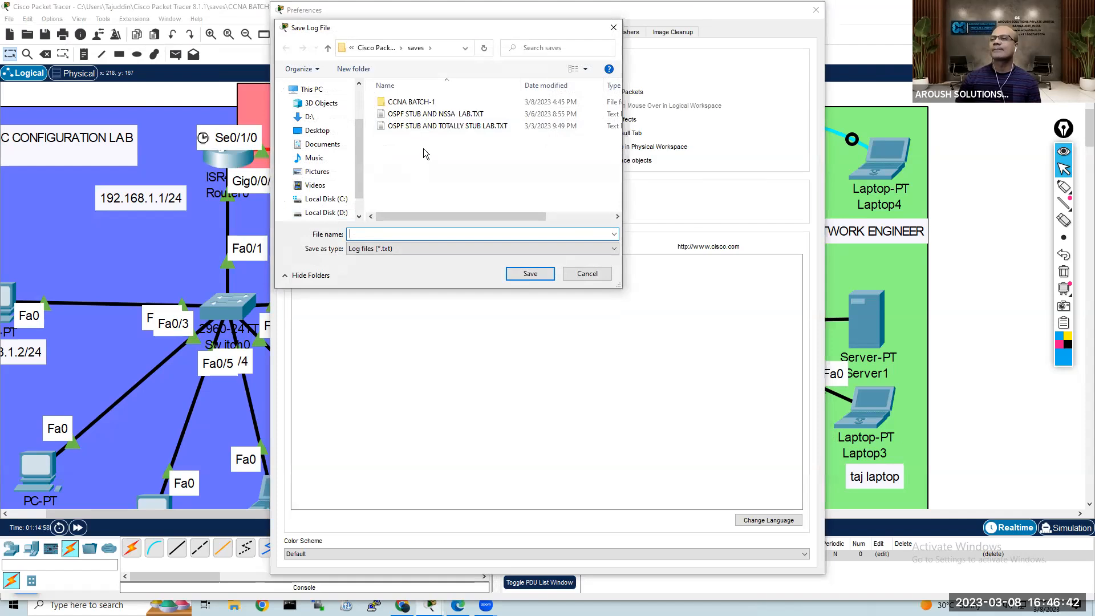
pyautogui.doubleClick(424, 102)
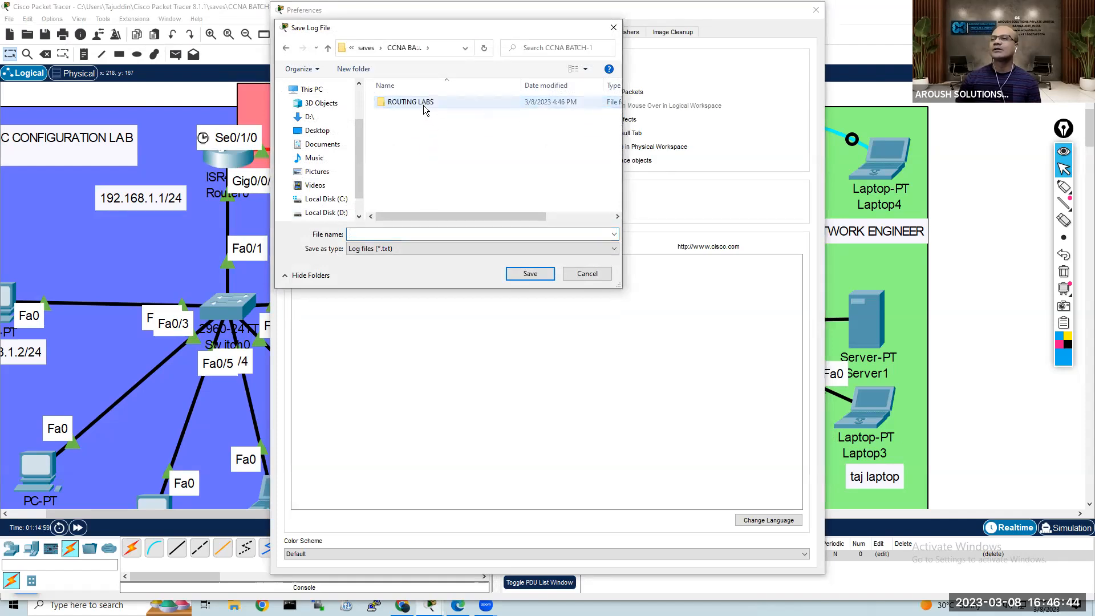
pyautogui.doubleClick(423, 102)
# Step: Export the log to the ROUTING LABS folder as Basic-configurtion.txt and close the preferences
pyautogui.click(422, 231)
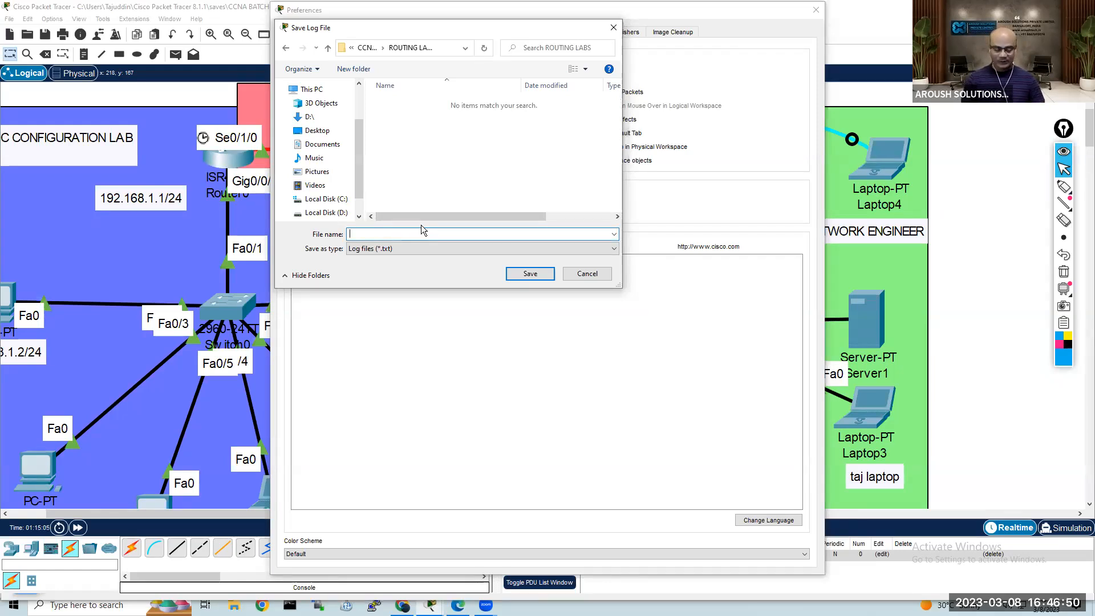
pyautogui.write('*')
pyautogui.press('Return')
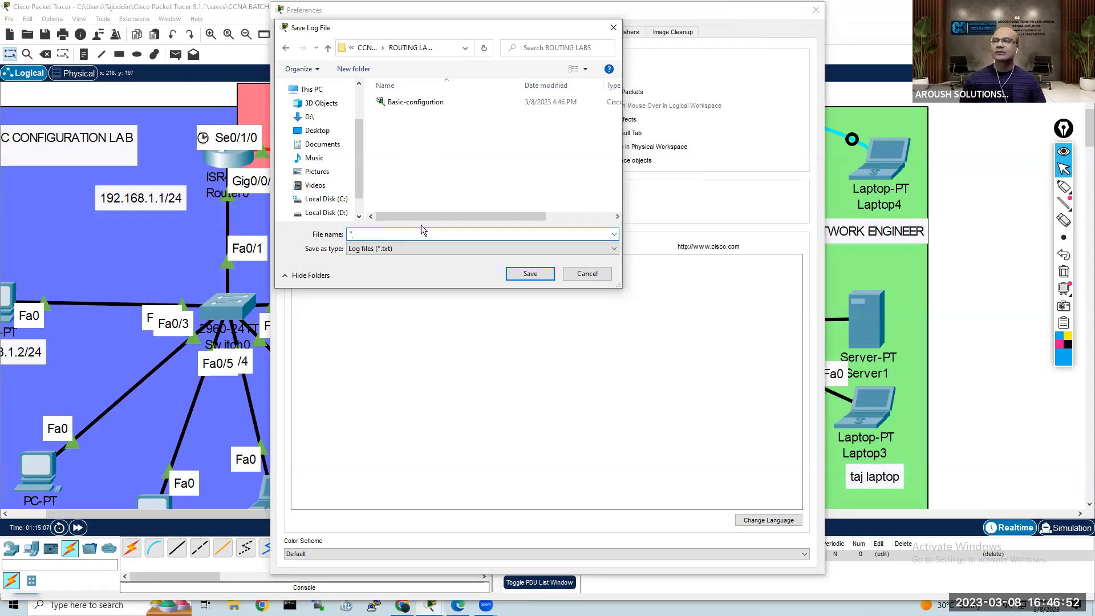
pyautogui.click(416, 103)
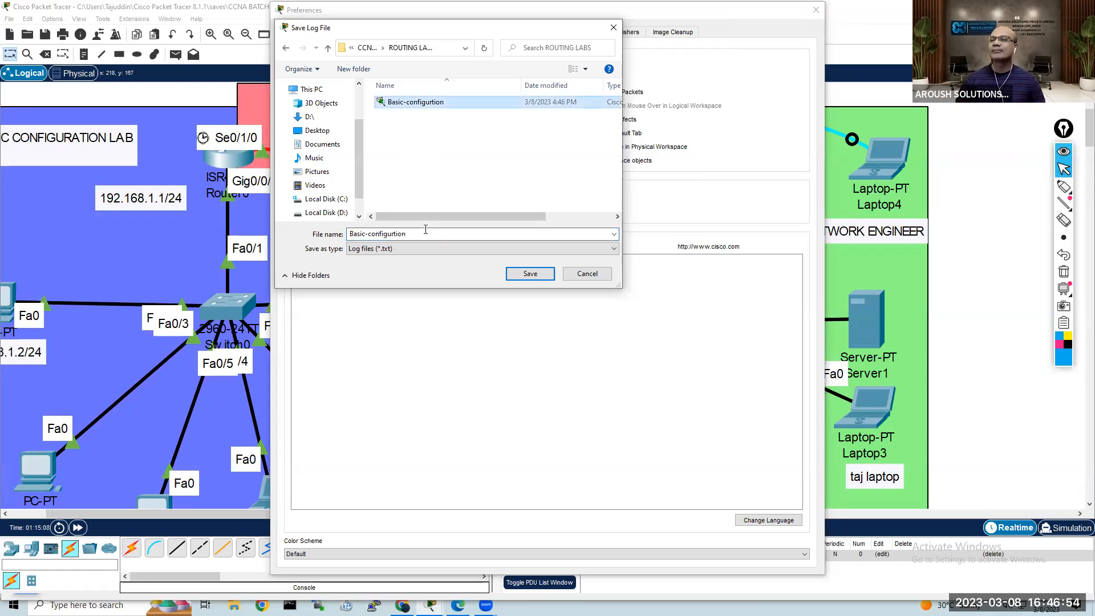
pyautogui.click(426, 235)
pyautogui.click(427, 235)
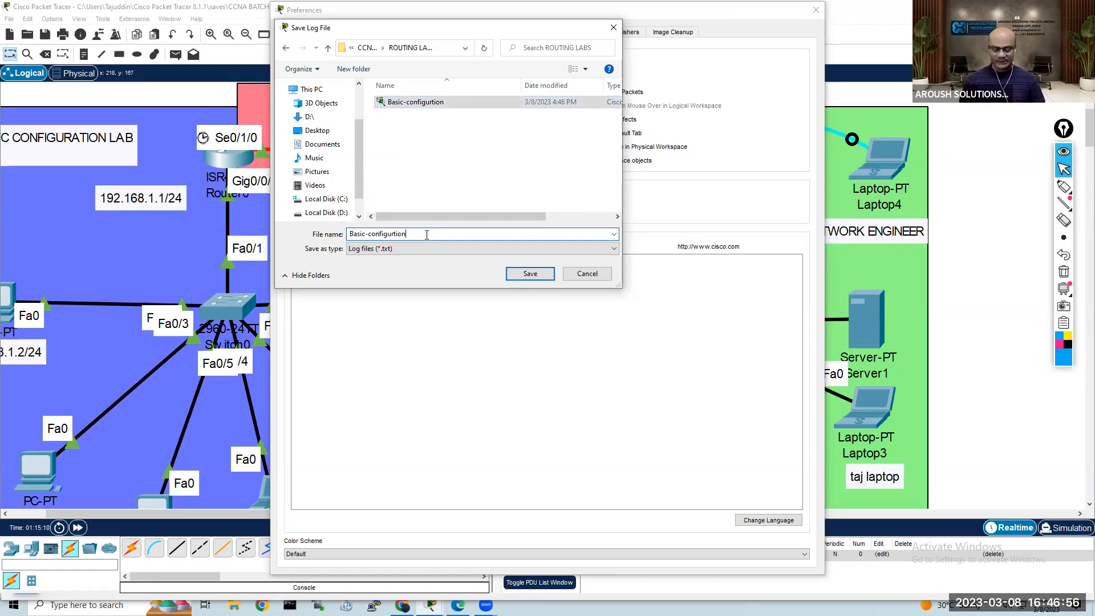
pyautogui.write('.txt')
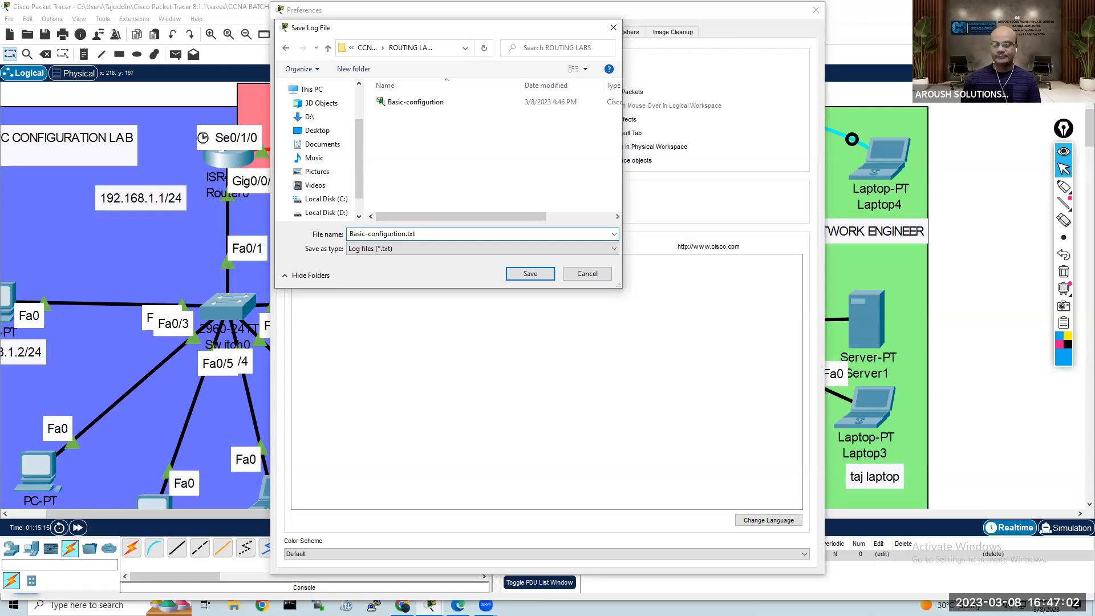
pyautogui.press('Return')
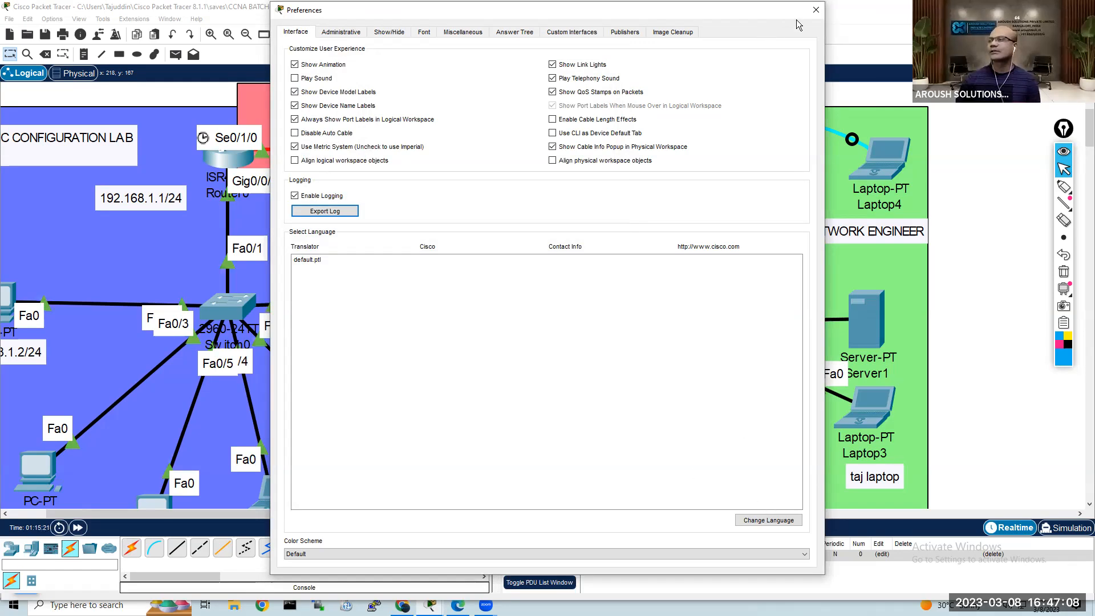
pyautogui.click(813, 11)
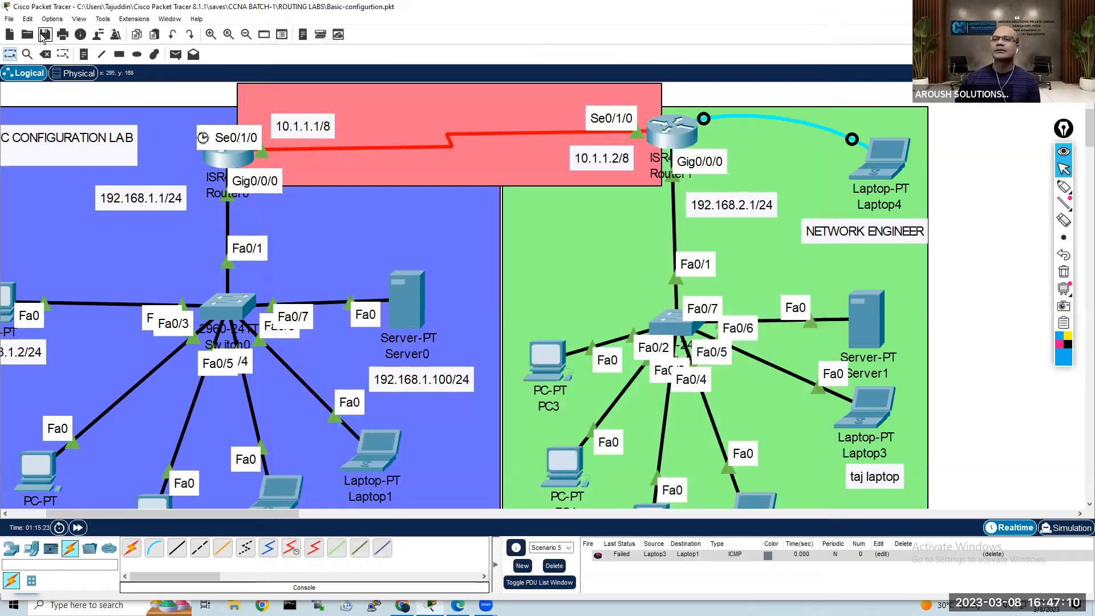
# Step: Save the network and try to open the exported Basic-configurtion text log from ROUTING LABS as a lab file
pyautogui.click(31, 37)
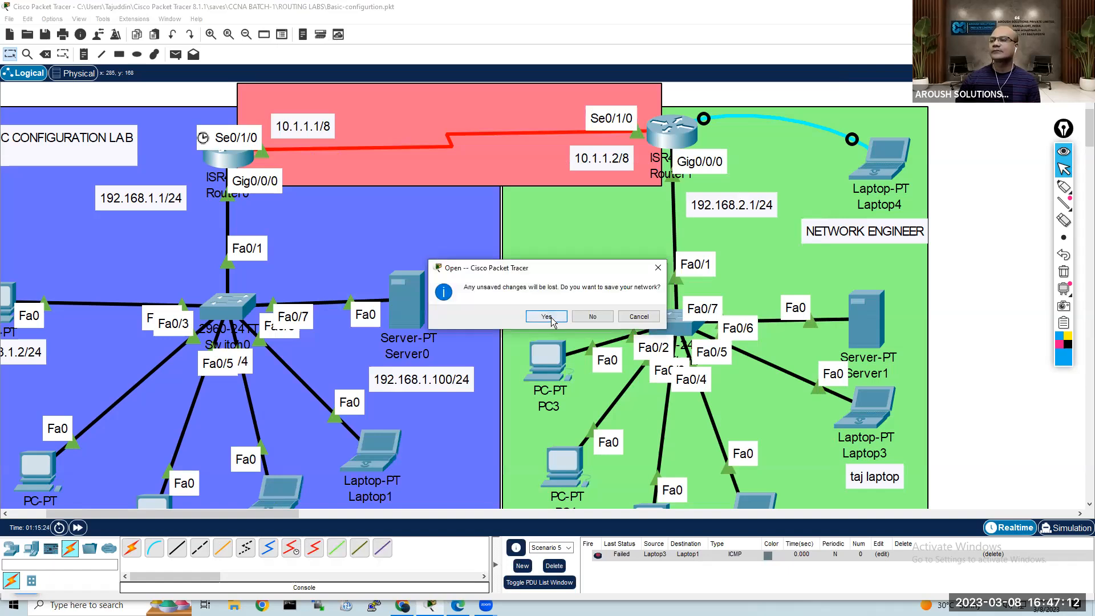
pyautogui.click(551, 318)
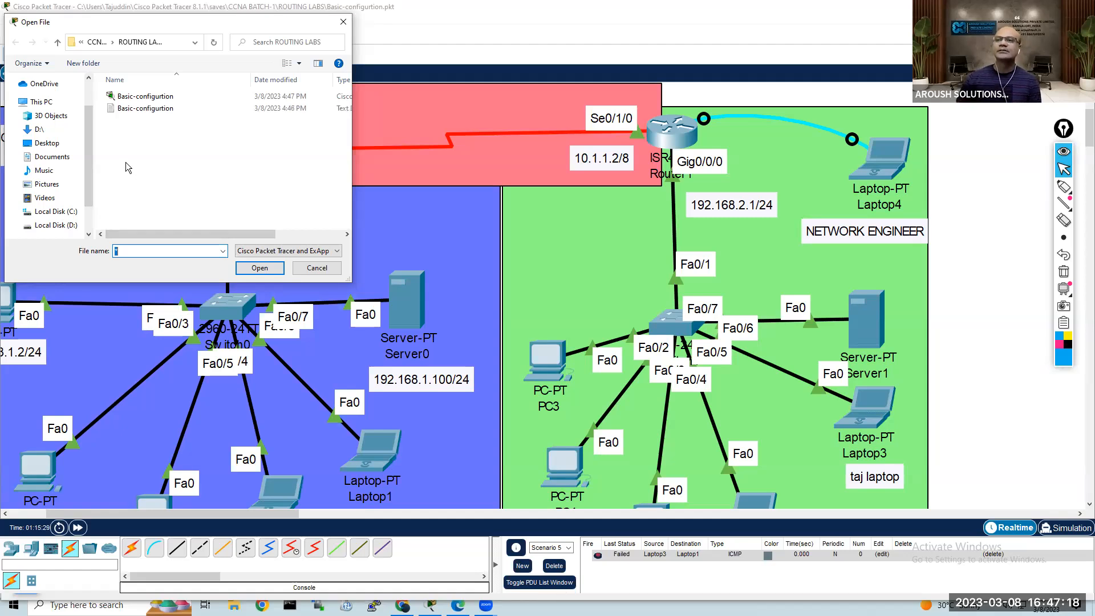
pyautogui.click(137, 109)
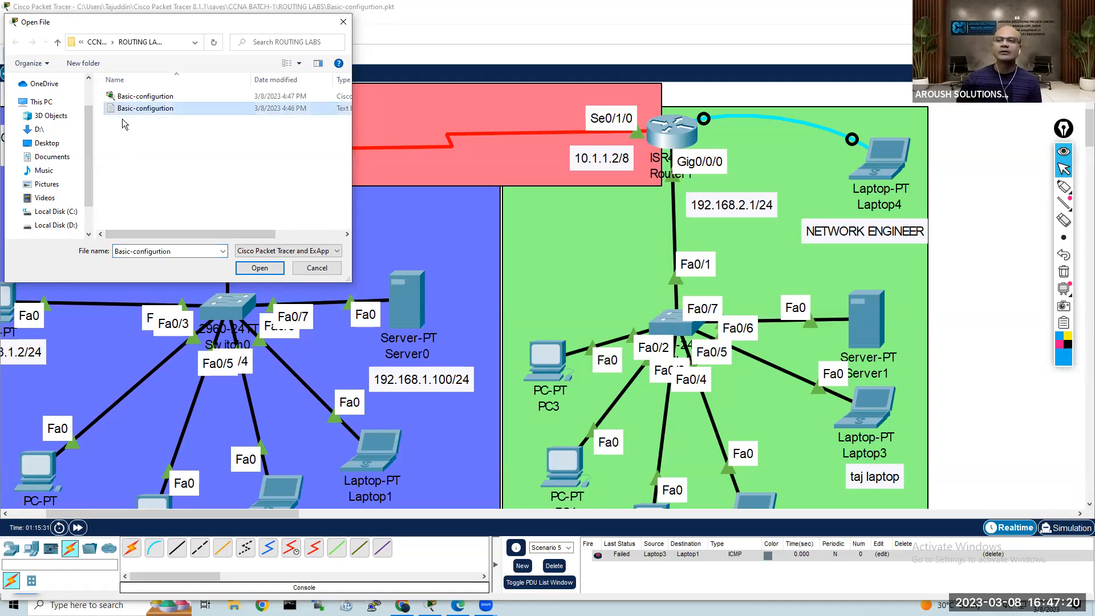
pyautogui.doubleClick(110, 114)
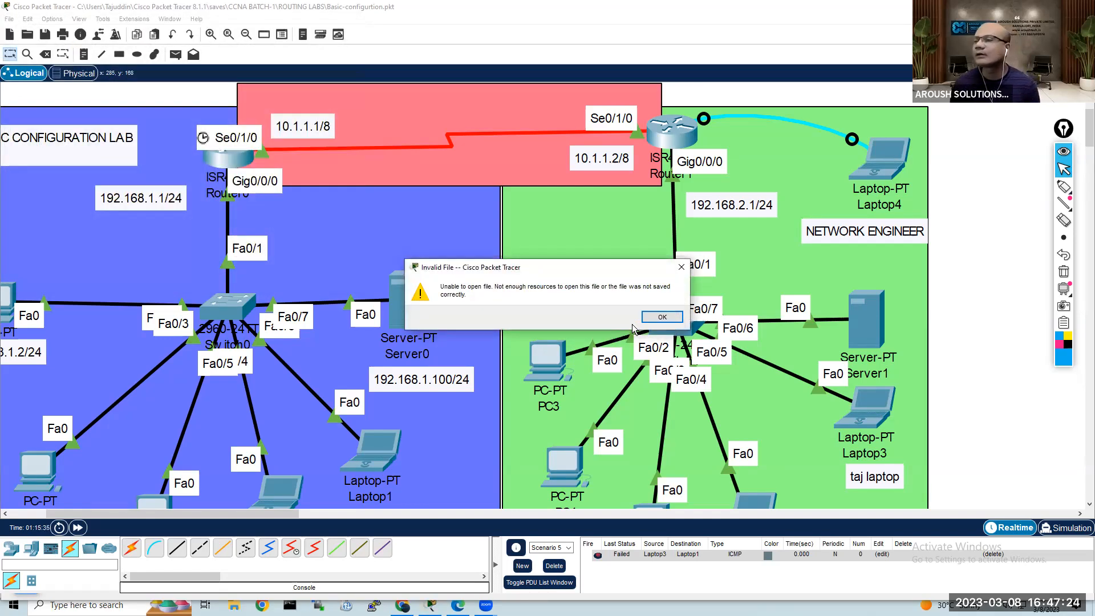
pyautogui.click(652, 318)
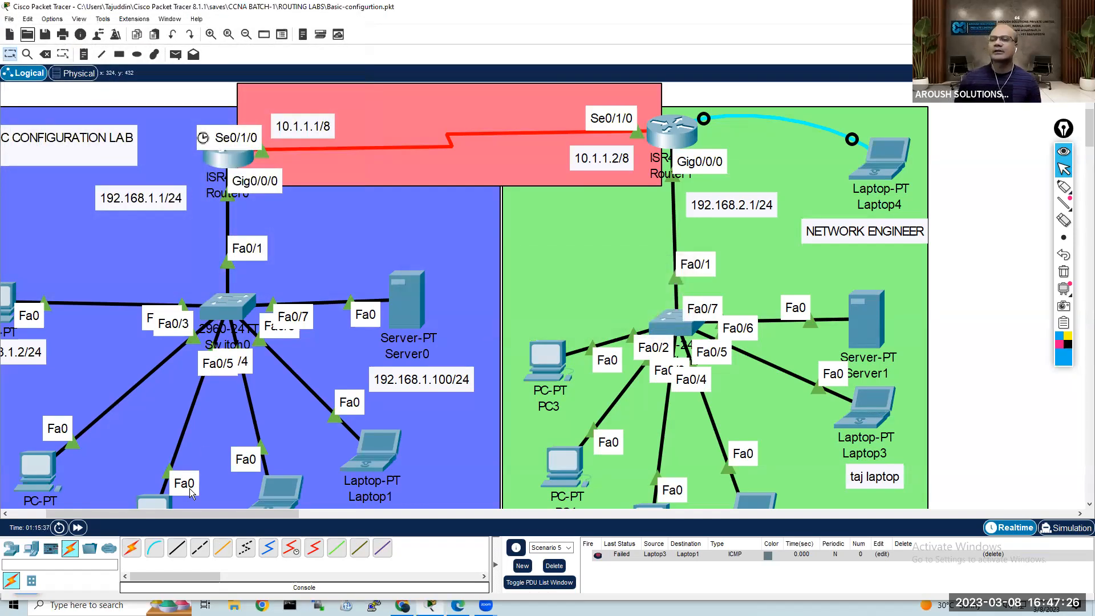
# Step: Switch to File Explorer, open the recent Basic-configurtion text log in Notepad, review its logged router commands, and close it
pyautogui.click(234, 606)
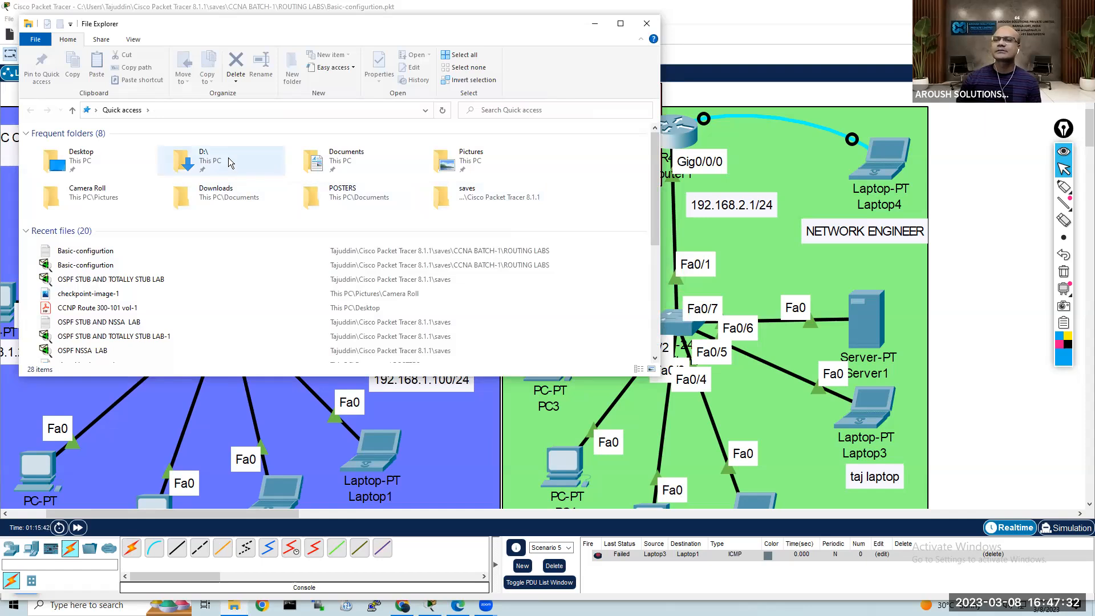
pyautogui.doubleClick(128, 255)
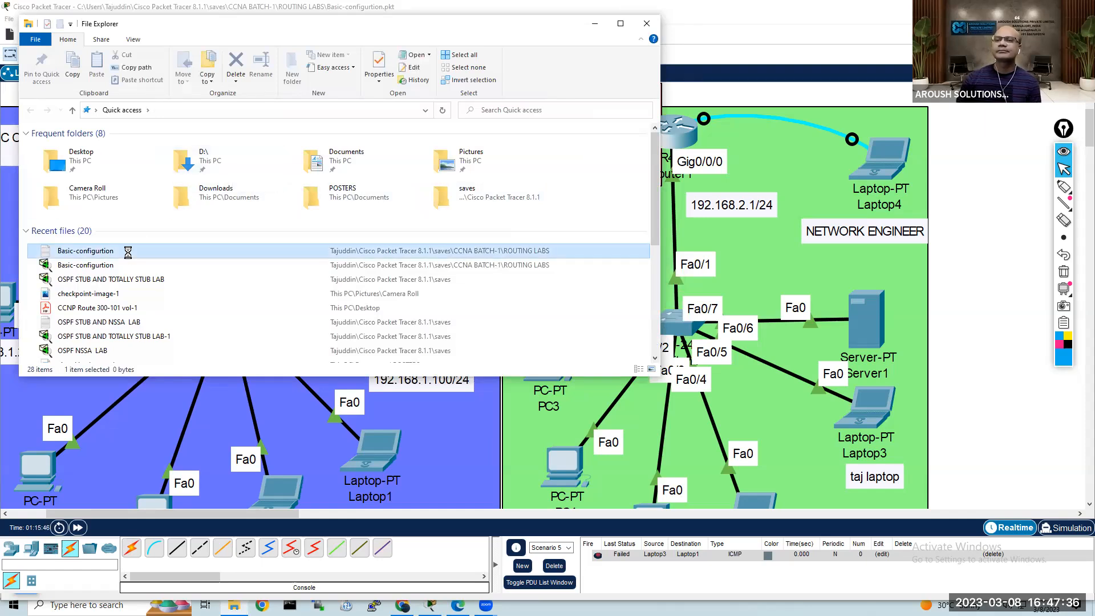
pyautogui.rightClick(128, 252)
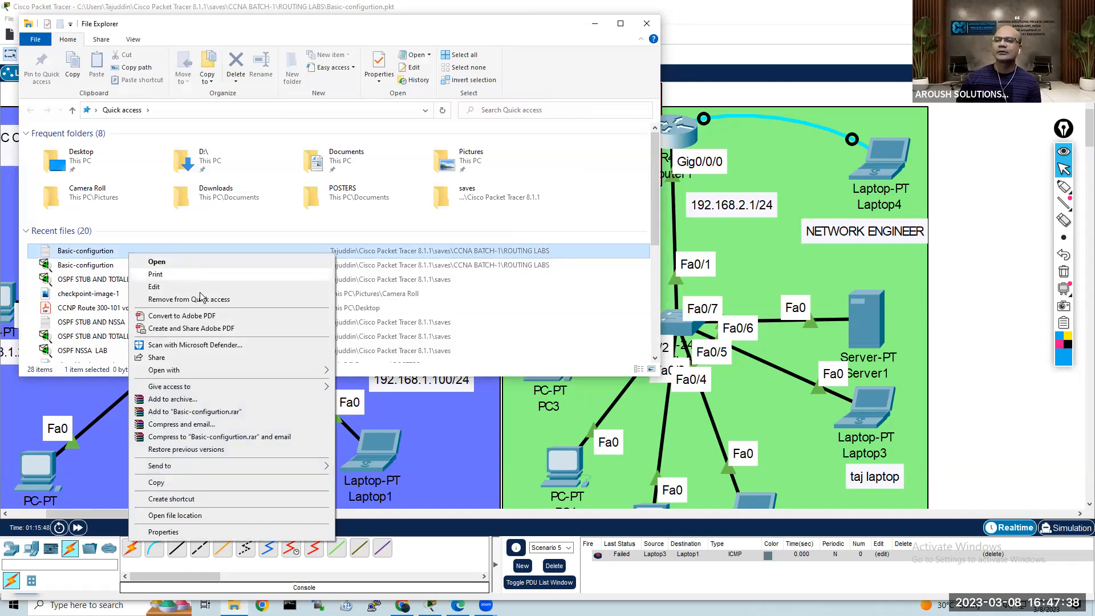
pyautogui.moveTo(201, 374)
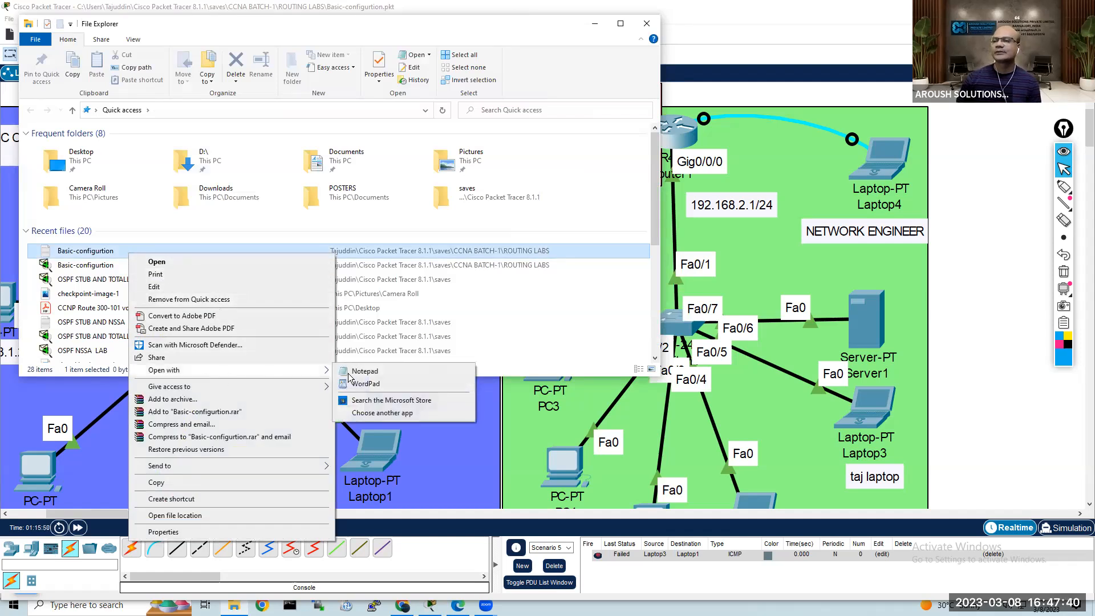
pyautogui.click(391, 372)
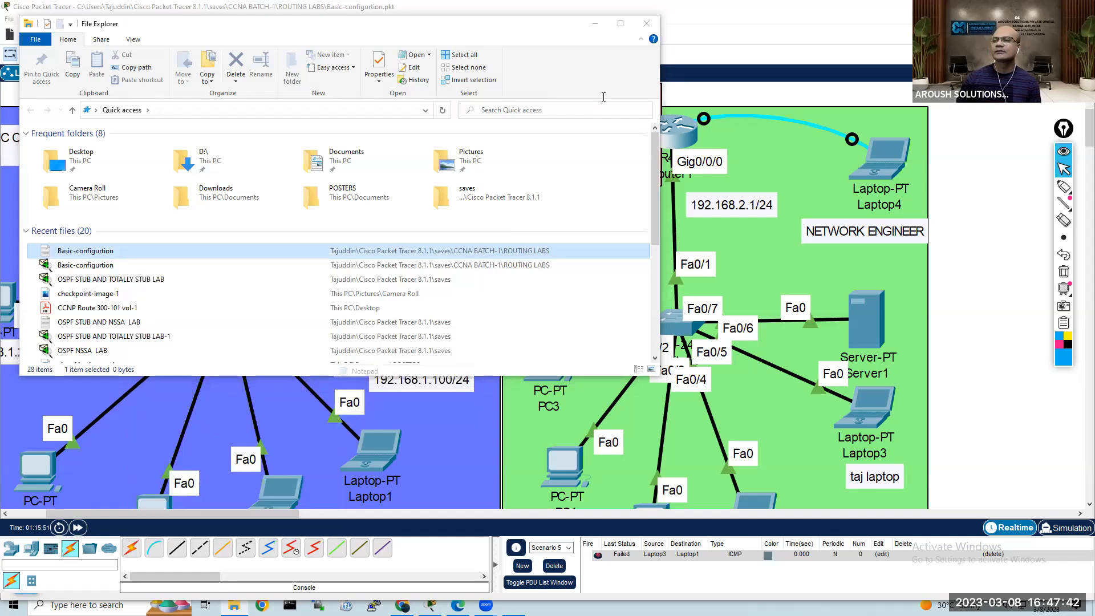
pyautogui.moveTo(629, 71); pyautogui.dragTo(401, 31)
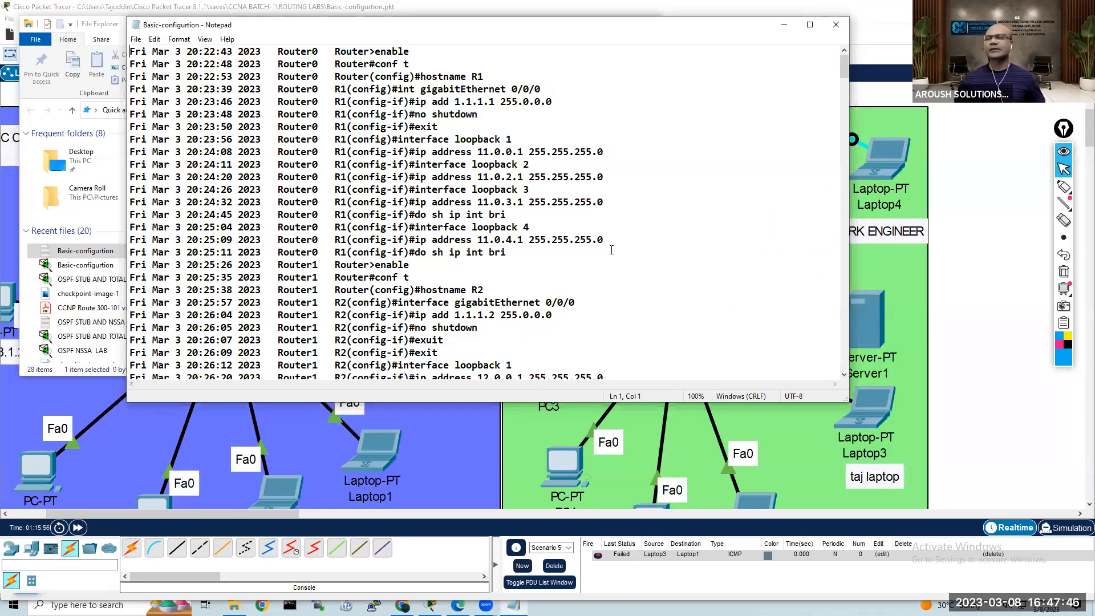
pyautogui.scroll(-3, 579, 256)
pyautogui.scroll(2, 549, 220)
pyautogui.scroll(-15, 549, 220)
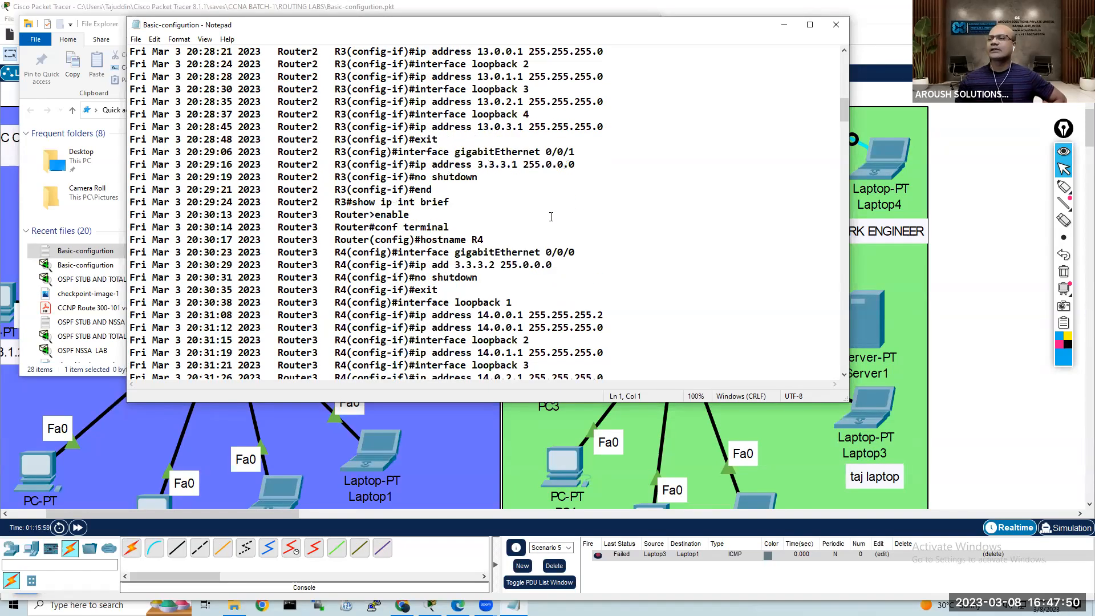
pyautogui.moveTo(841, 118); pyautogui.dragTo(837, 64)
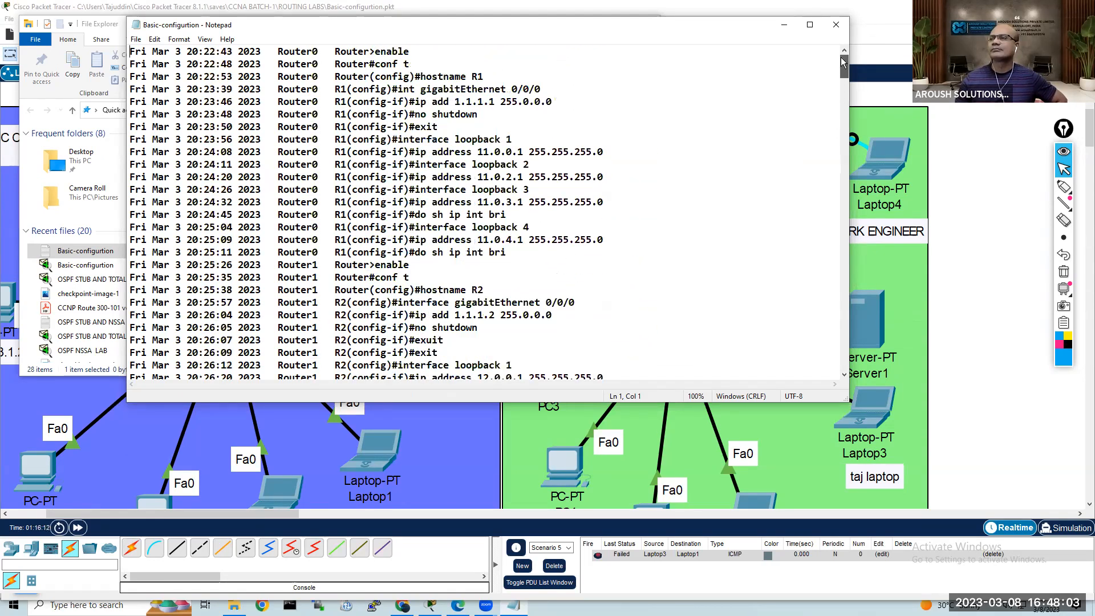
pyautogui.click(836, 25)
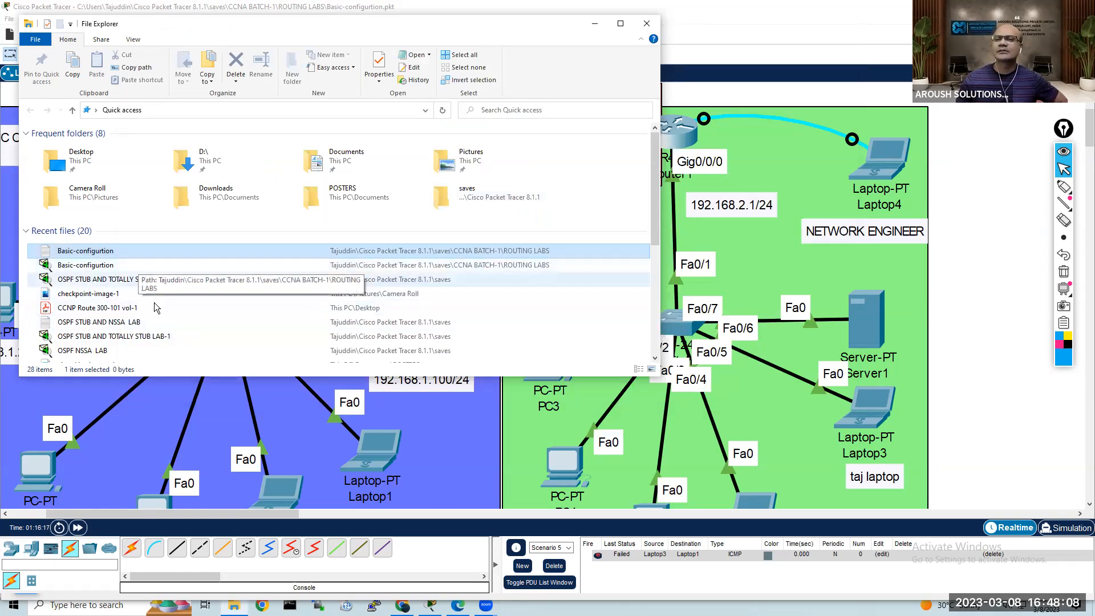
# Step: Look through the recent files for the saved Basic-configurtion lab file, and close File Explorer
pyautogui.scroll(-3, 162, 314)
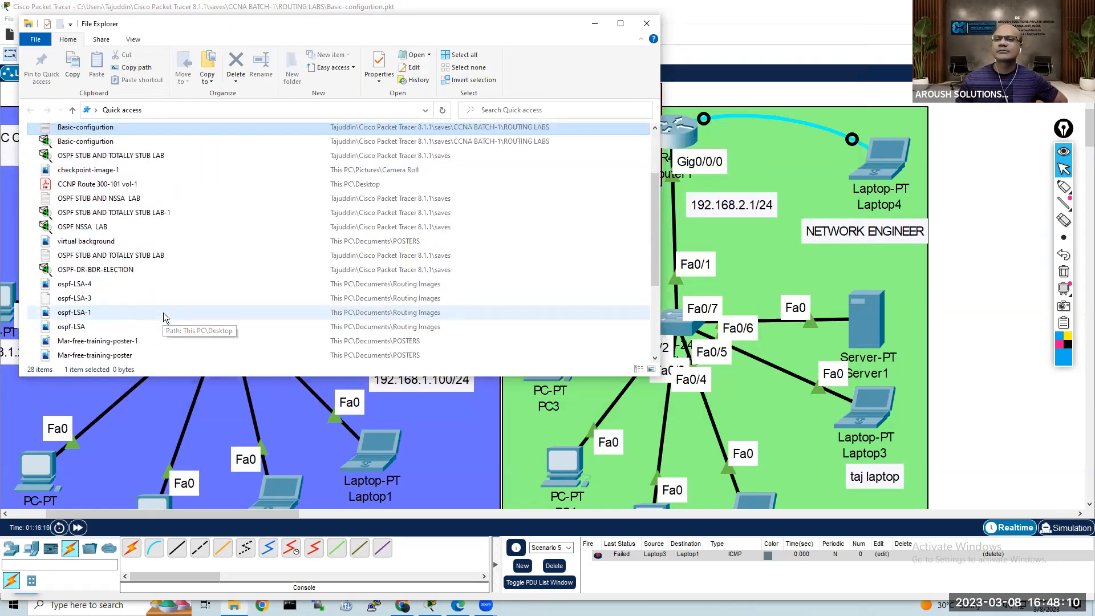
pyautogui.scroll(-1, 163, 313)
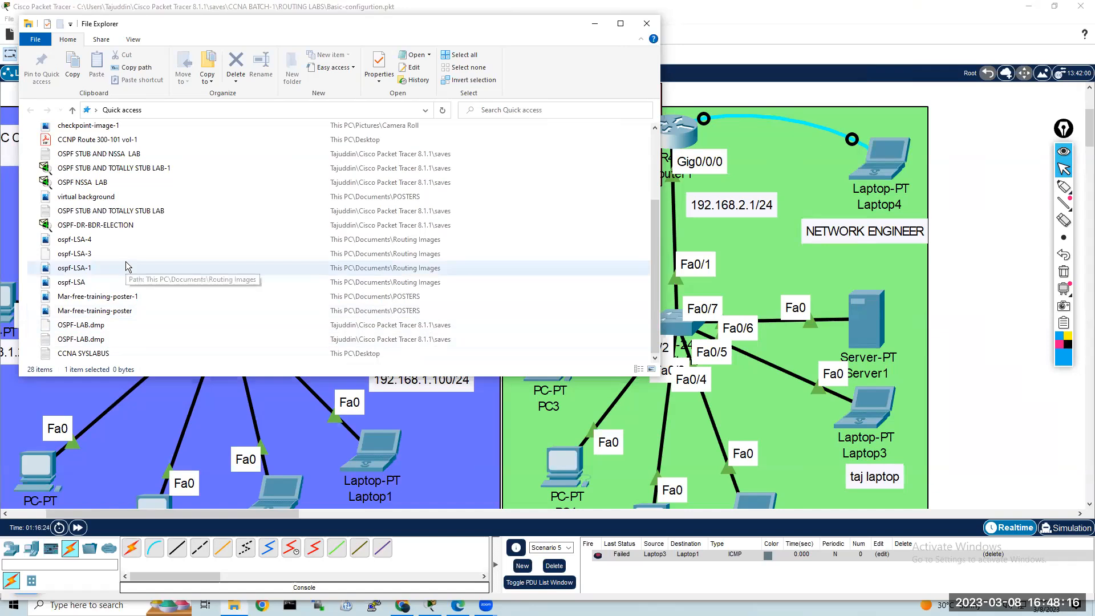
pyautogui.scroll(3, 126, 267)
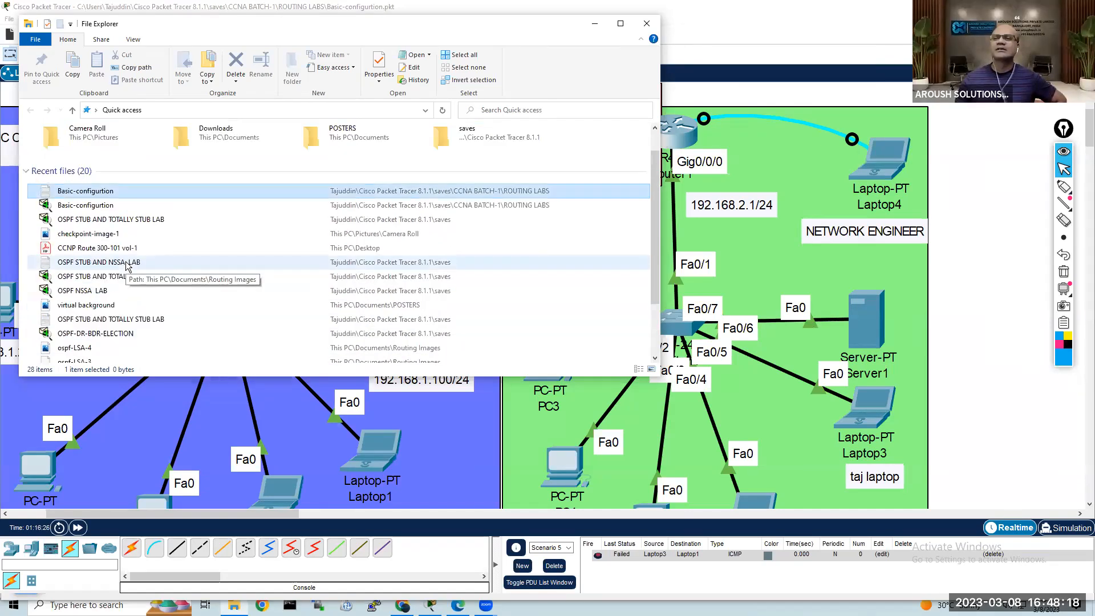
pyautogui.scroll(1, 140, 194)
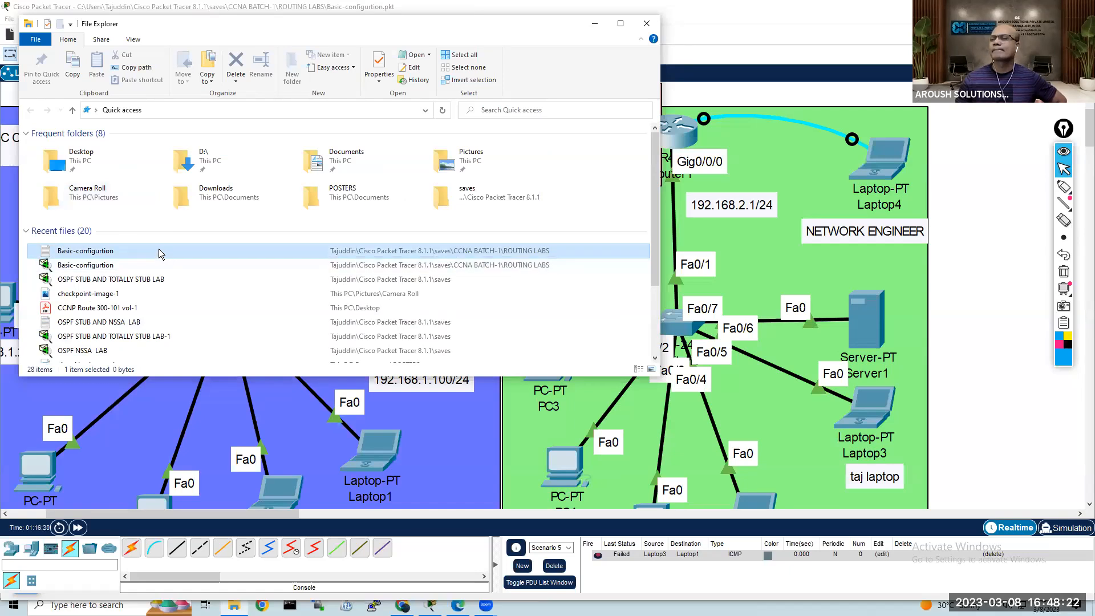
pyautogui.click(153, 267)
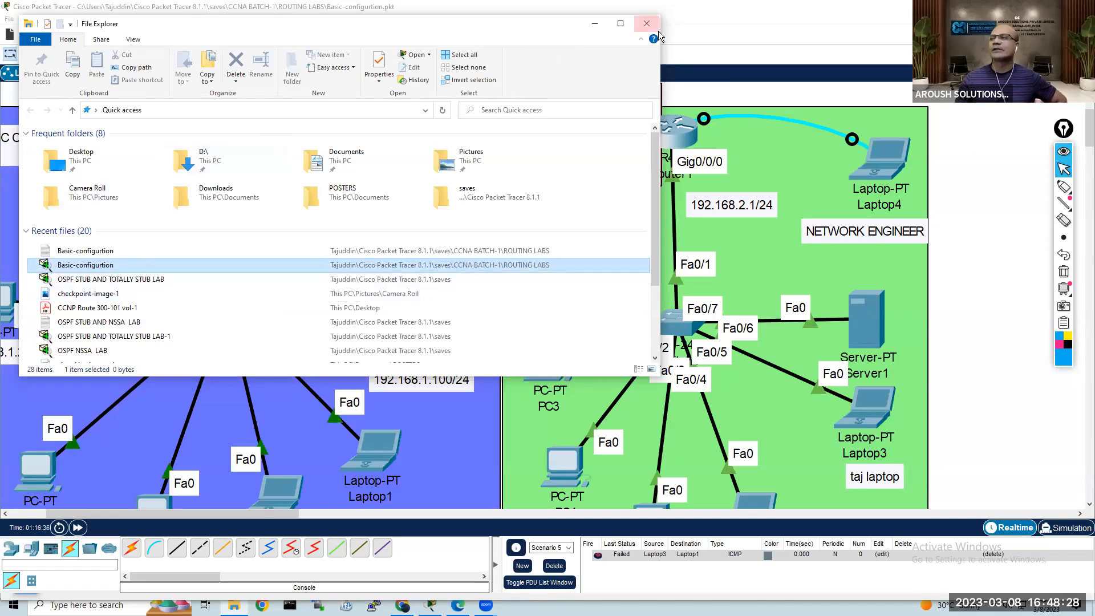
pyautogui.click(643, 24)
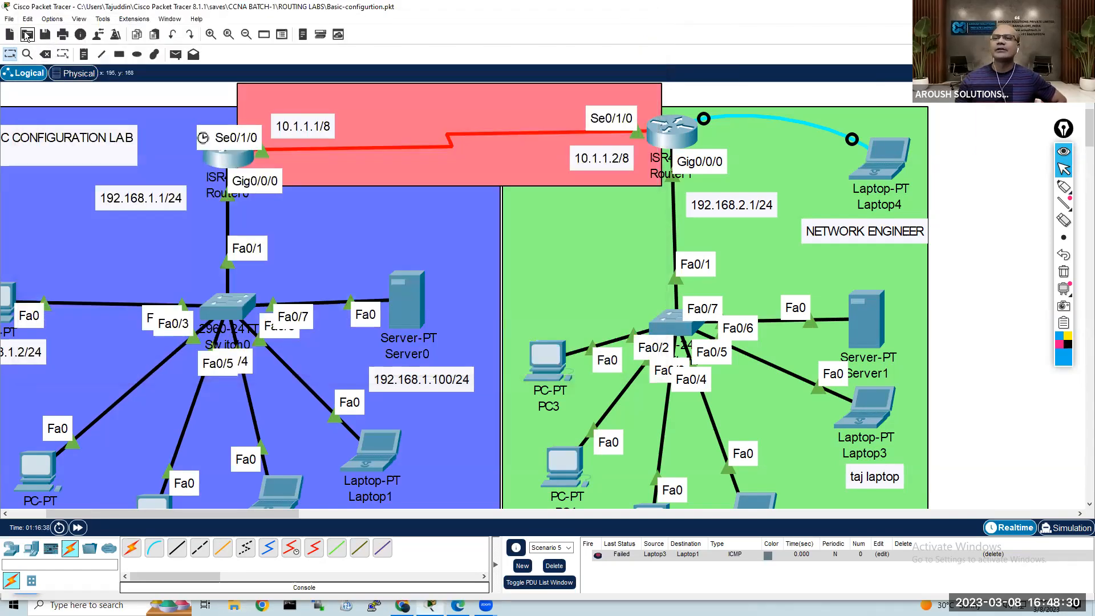
# Step: Export the log again from the preferences into CCNA BATCH-1's ROUTING LABS folder under the name Basic-config
pyautogui.click(52, 18)
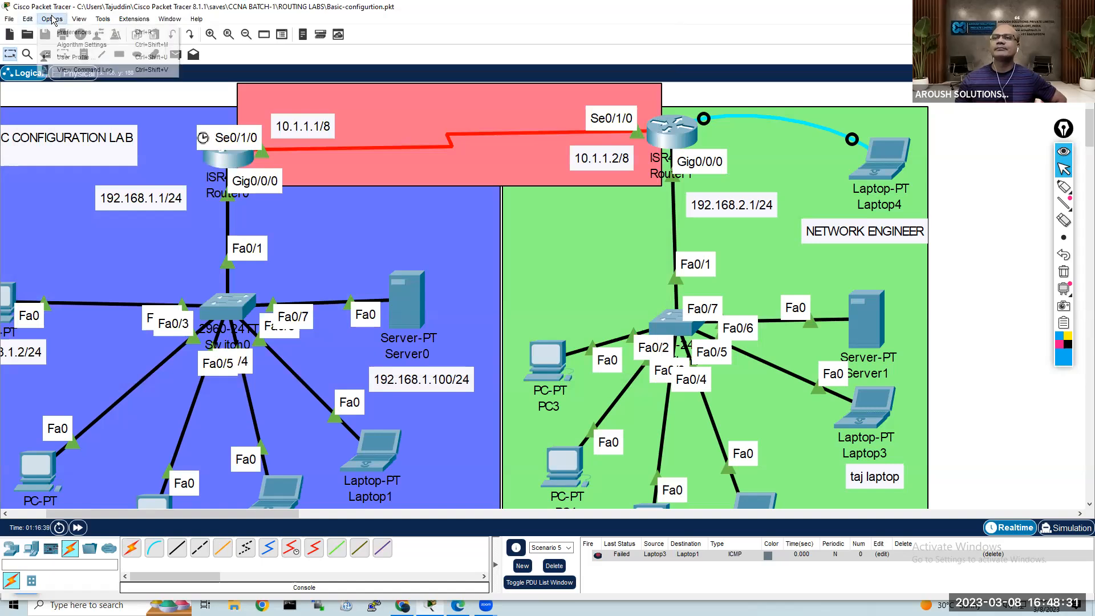
pyautogui.click(79, 33)
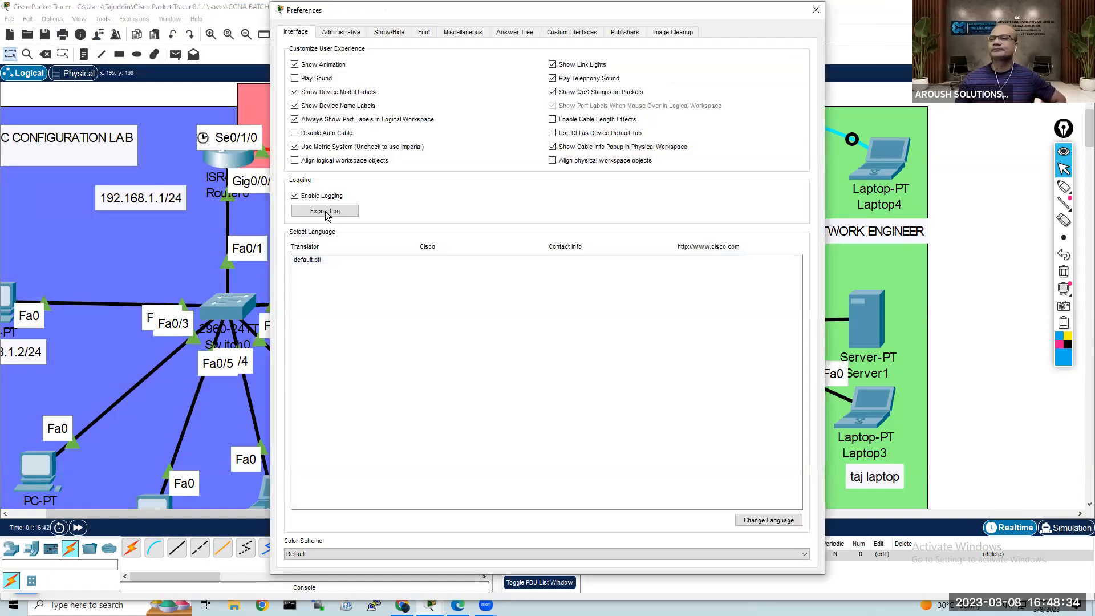
pyautogui.click(326, 213)
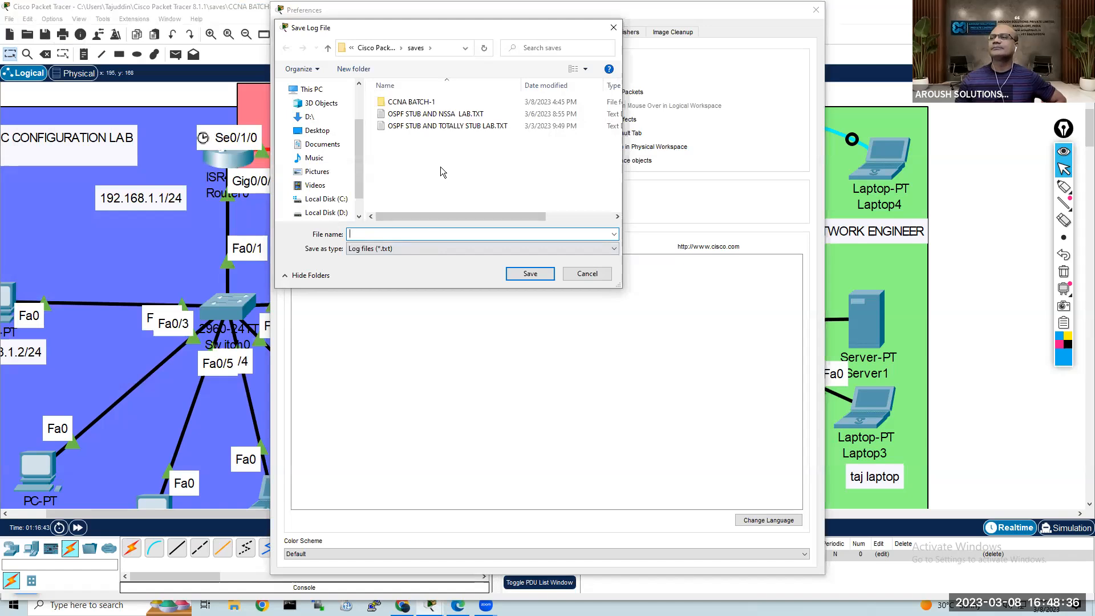
pyautogui.doubleClick(429, 107)
pyautogui.doubleClick(434, 104)
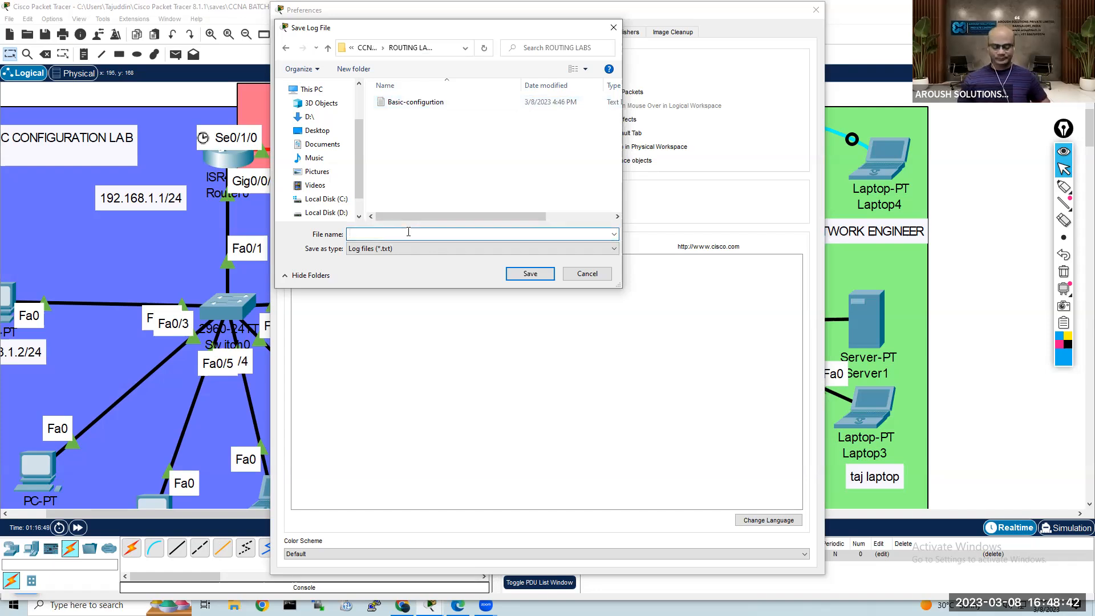
pyautogui.write('Basic-config')
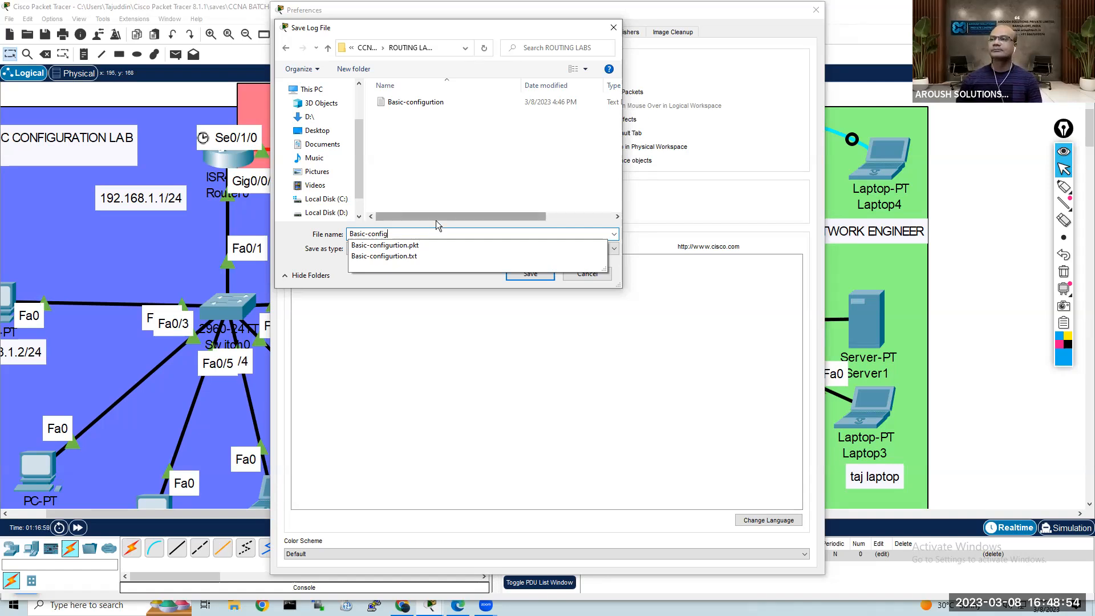
pyautogui.press('Return')
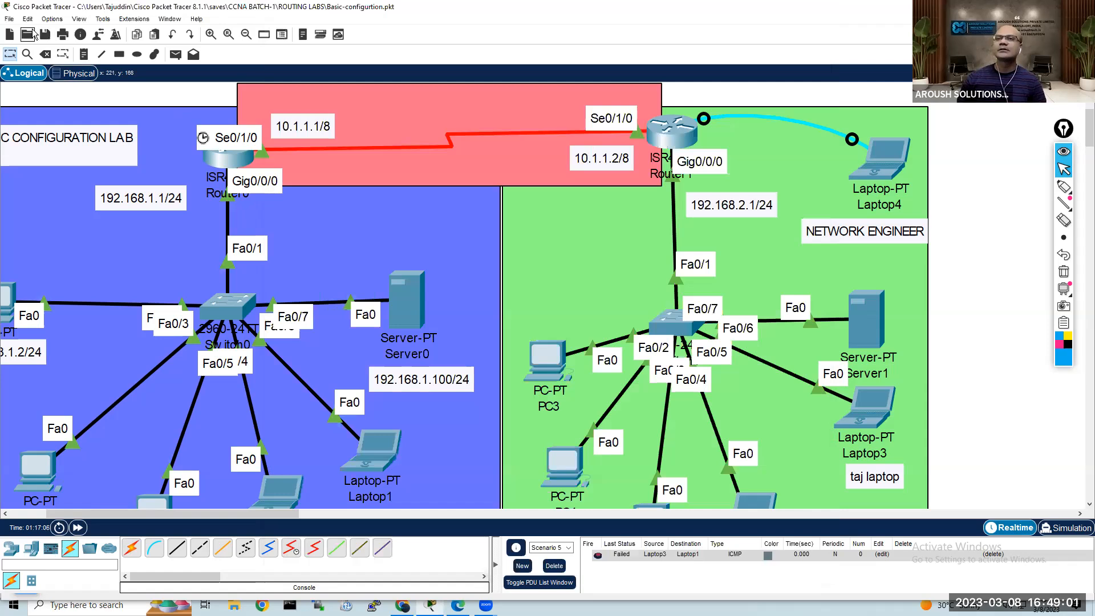
# Step: Save the network, list all files in ROUTING LABS with *, and try to open the exported Basic-config text log as a lab file
pyautogui.click(30, 32)
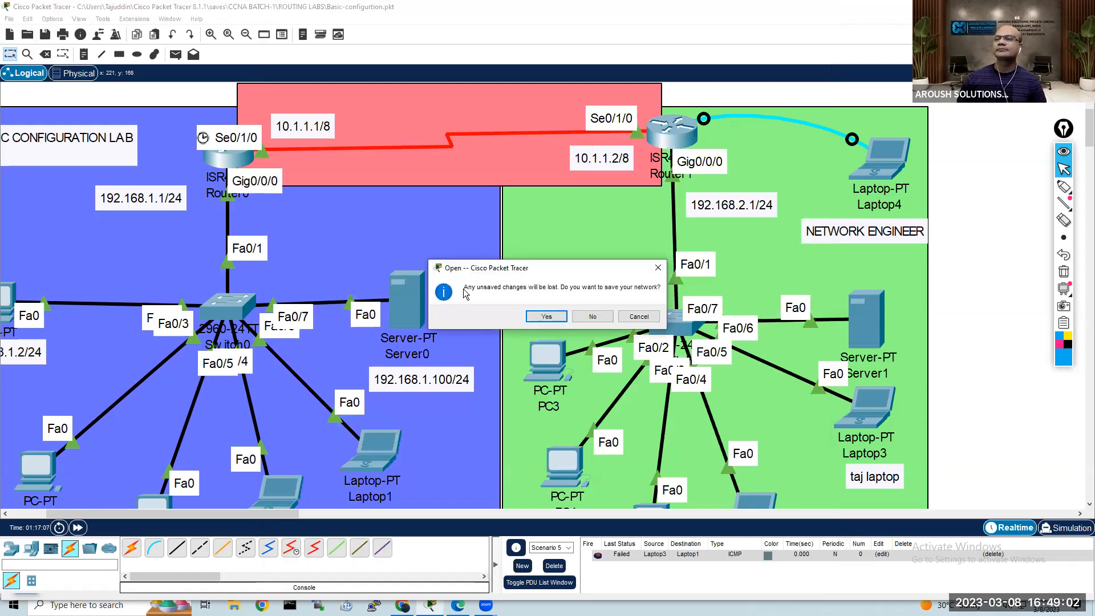
pyautogui.click(542, 316)
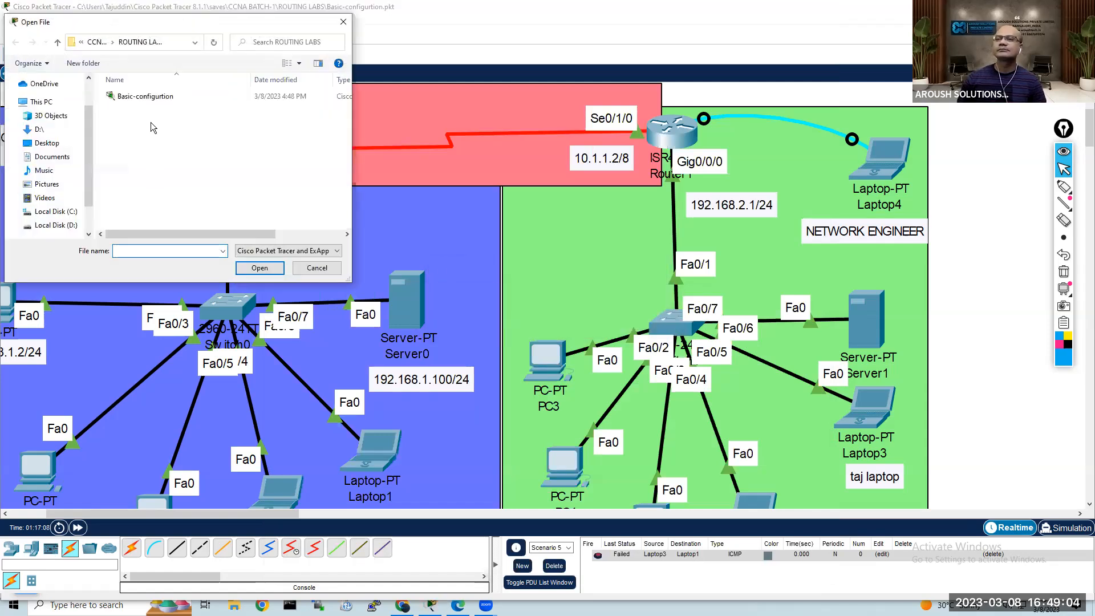
pyautogui.write('*')
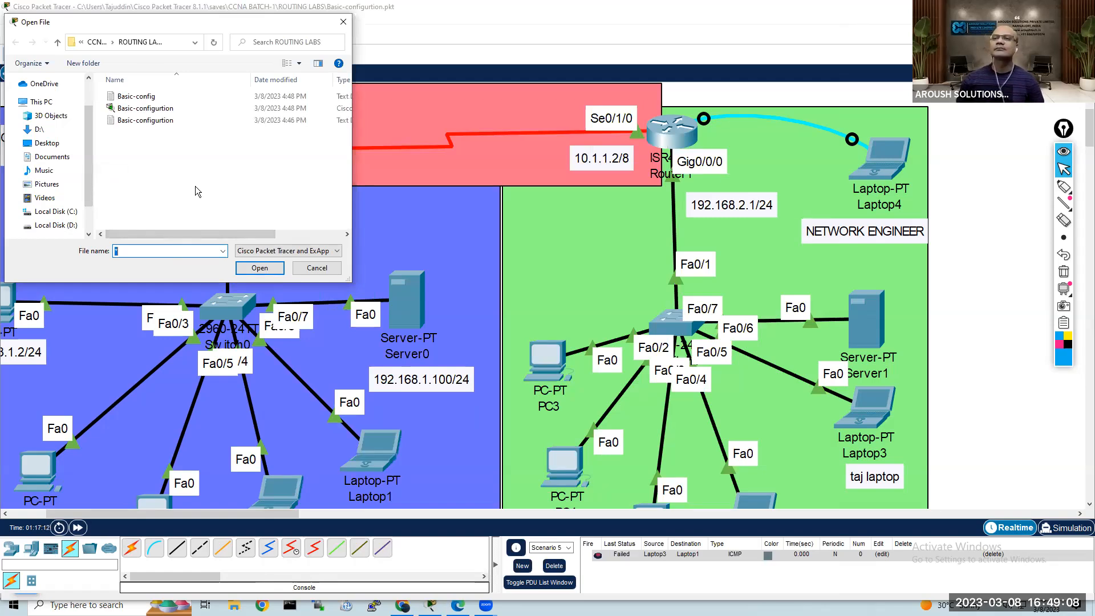
pyautogui.click(153, 101)
pyautogui.click(260, 268)
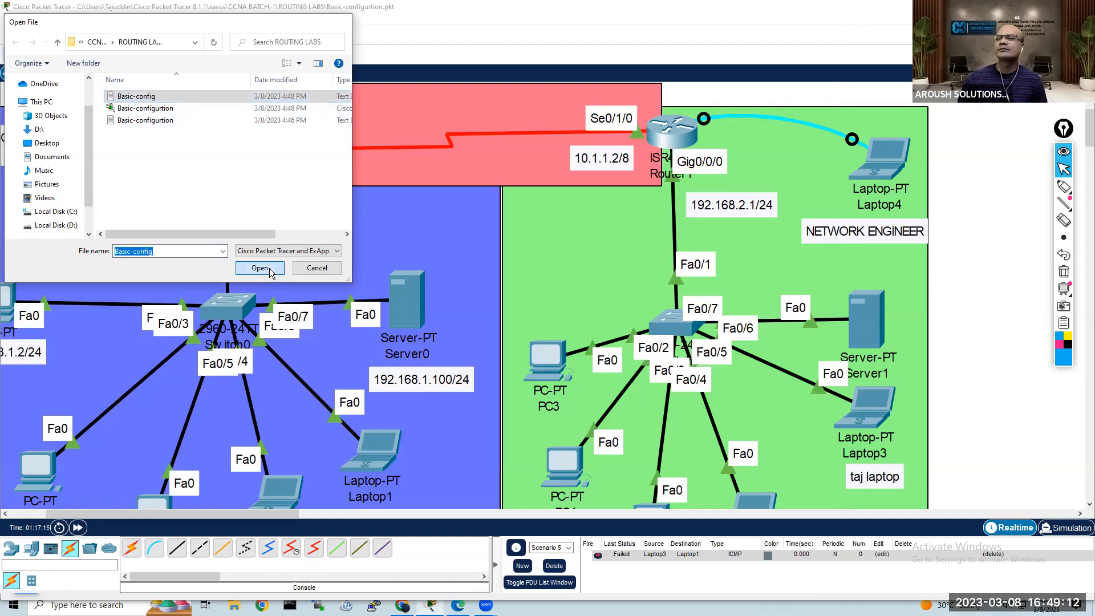
pyautogui.click(647, 322)
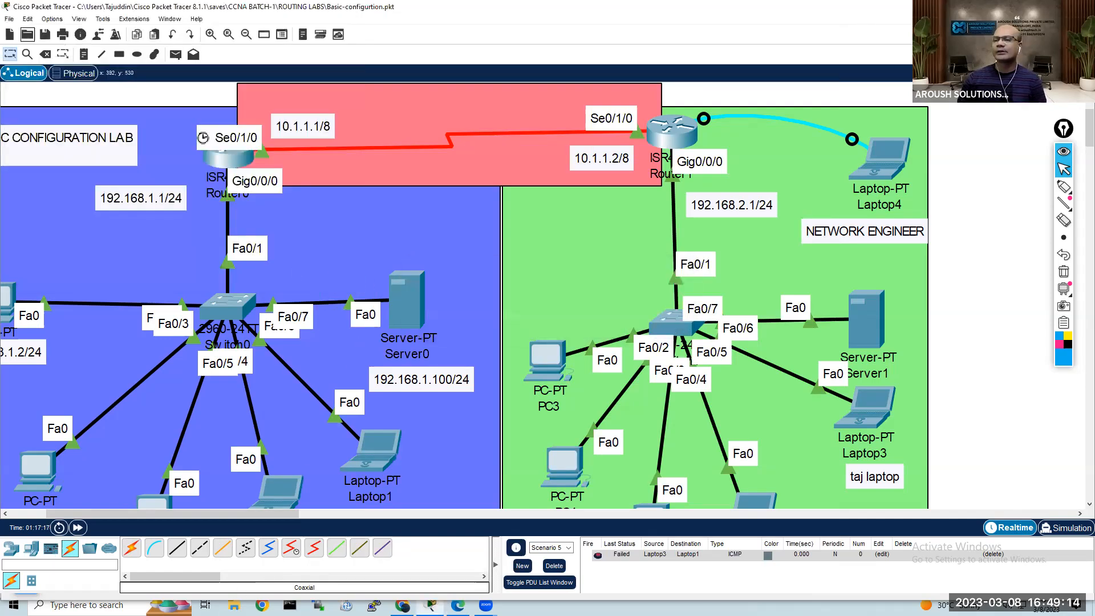
# Step: Switch to File Explorer, open the recent Basic-config text log in Notepad, review its logged router commands, and close it
pyautogui.click(234, 606)
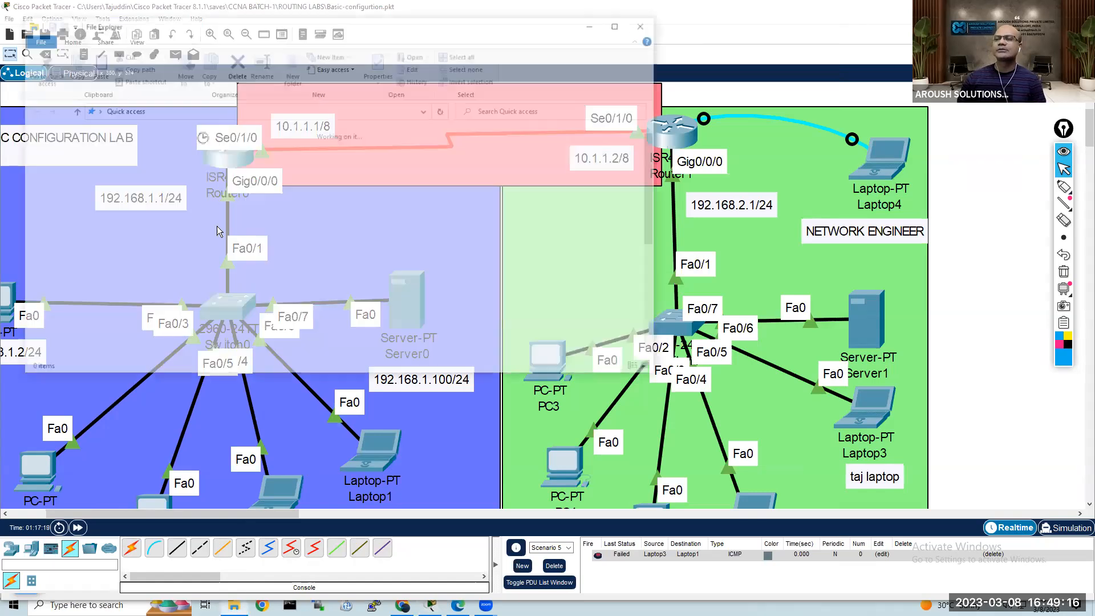
pyautogui.click(138, 252)
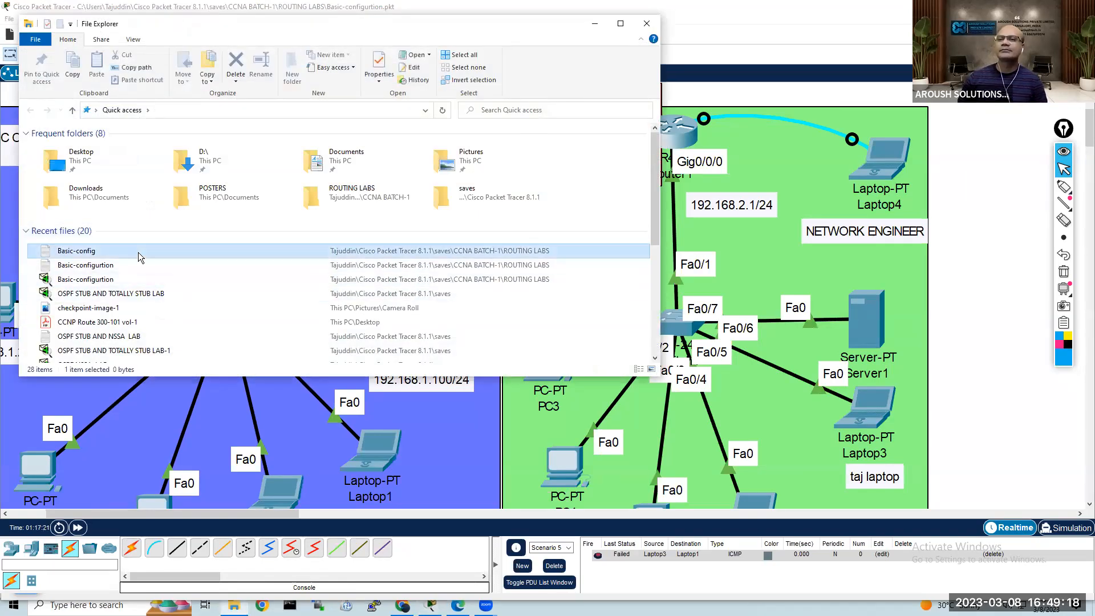
pyautogui.doubleClick(138, 252)
pyautogui.scroll(-17, 506, 233)
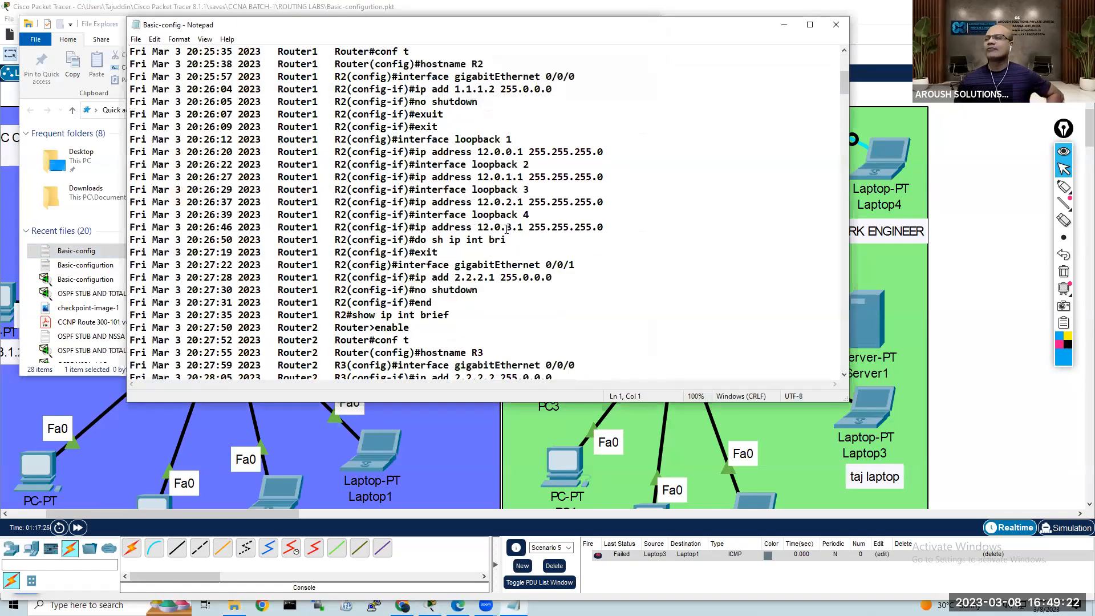
pyautogui.scroll(-6, 508, 226)
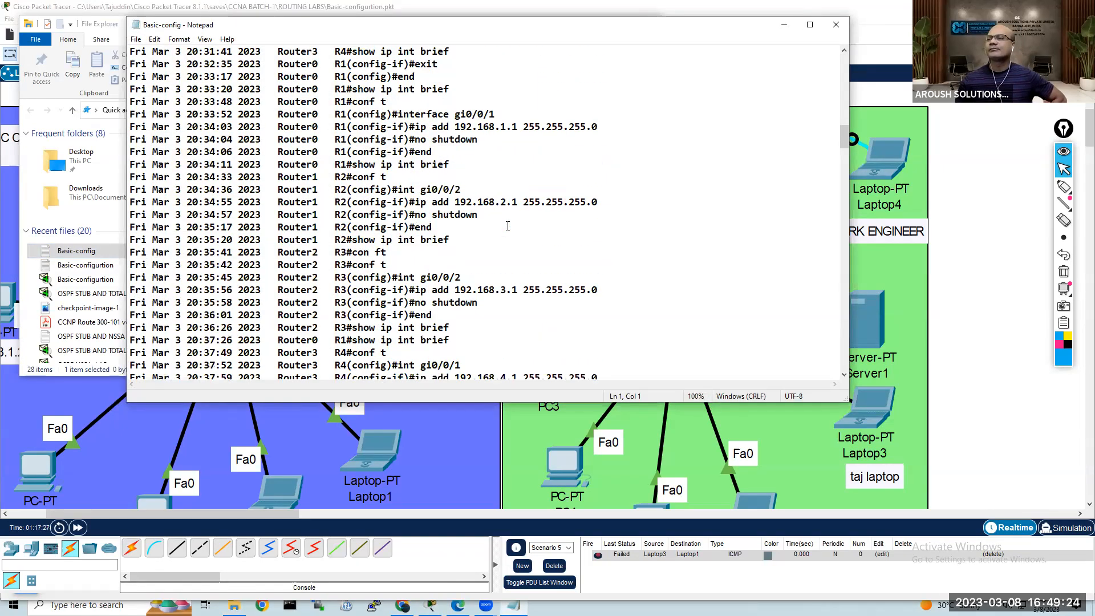
pyautogui.scroll(4, 508, 227)
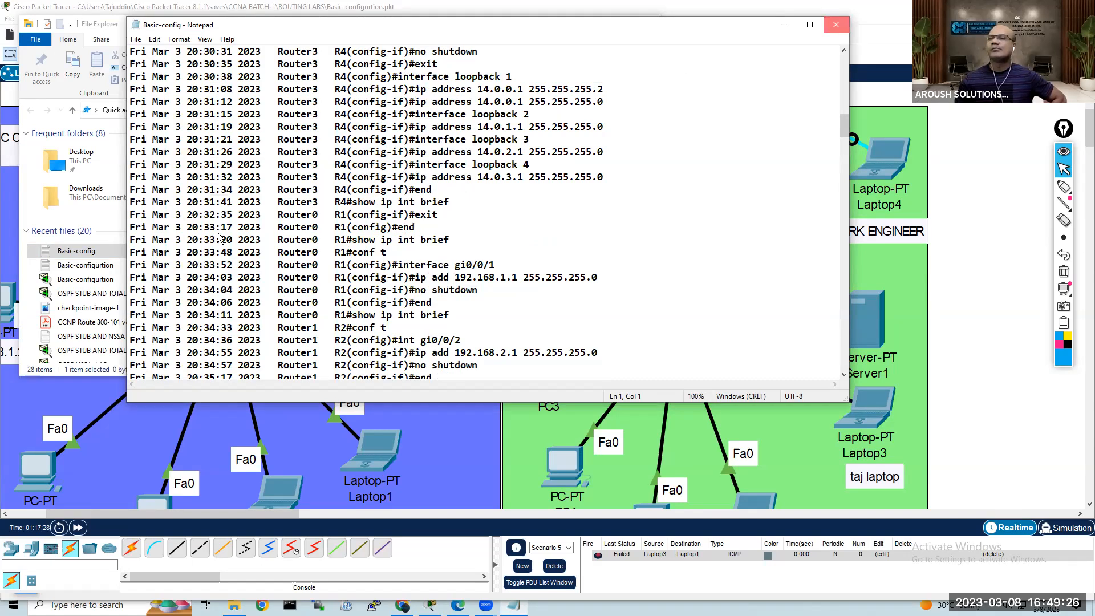
pyautogui.hotkey('alt', 'F4')
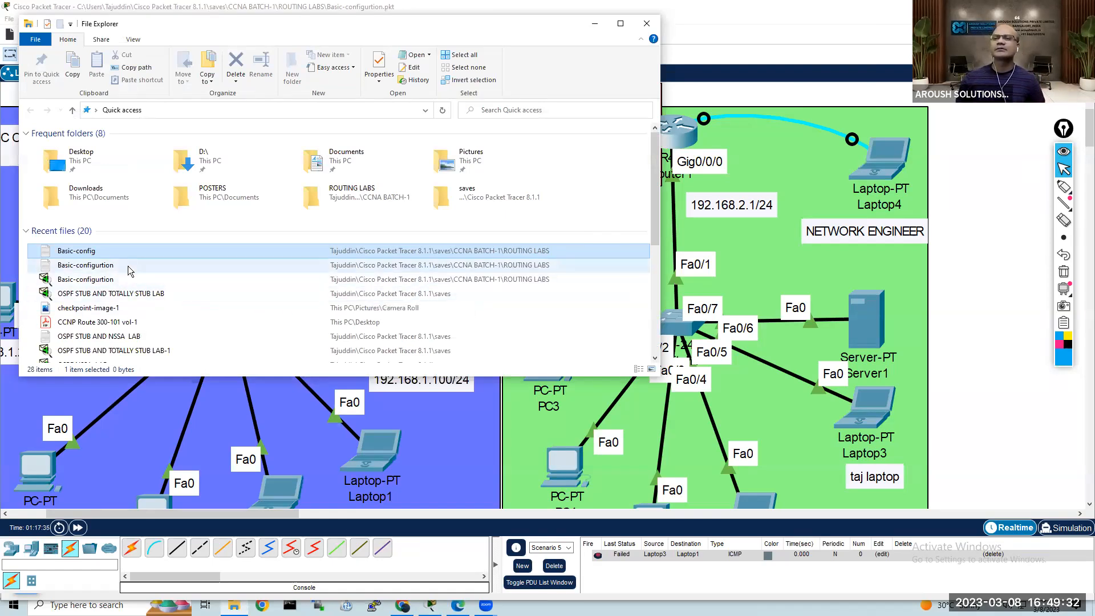
# Step: Open the Basic-config log in Notepad once more by choosing the program, skim its commands, and close both Notepad and File Explorer
pyautogui.rightClick(122, 252)
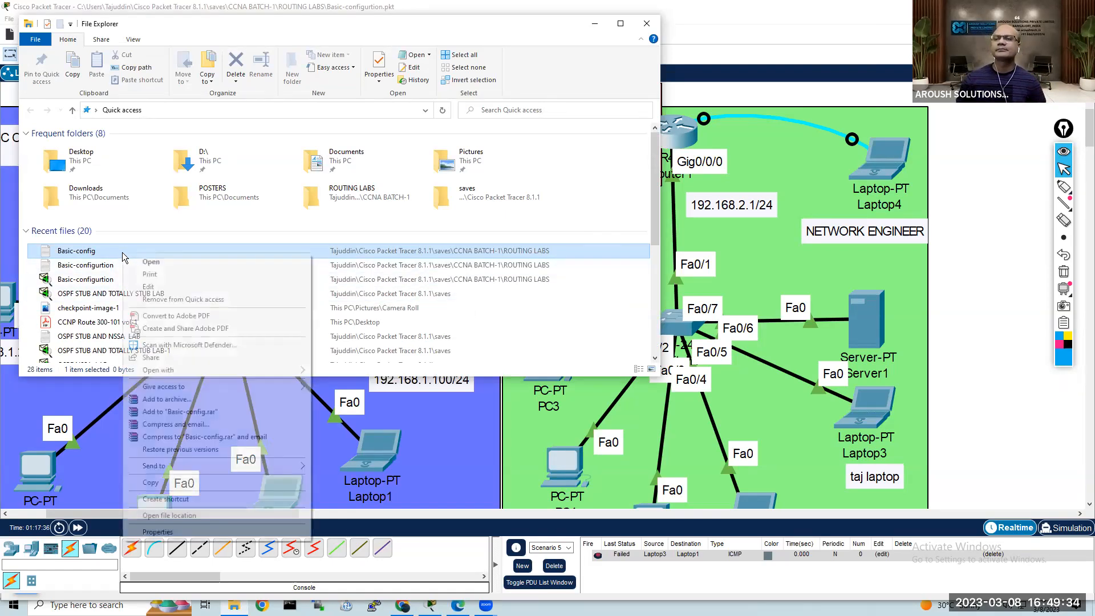
pyautogui.moveTo(307, 376)
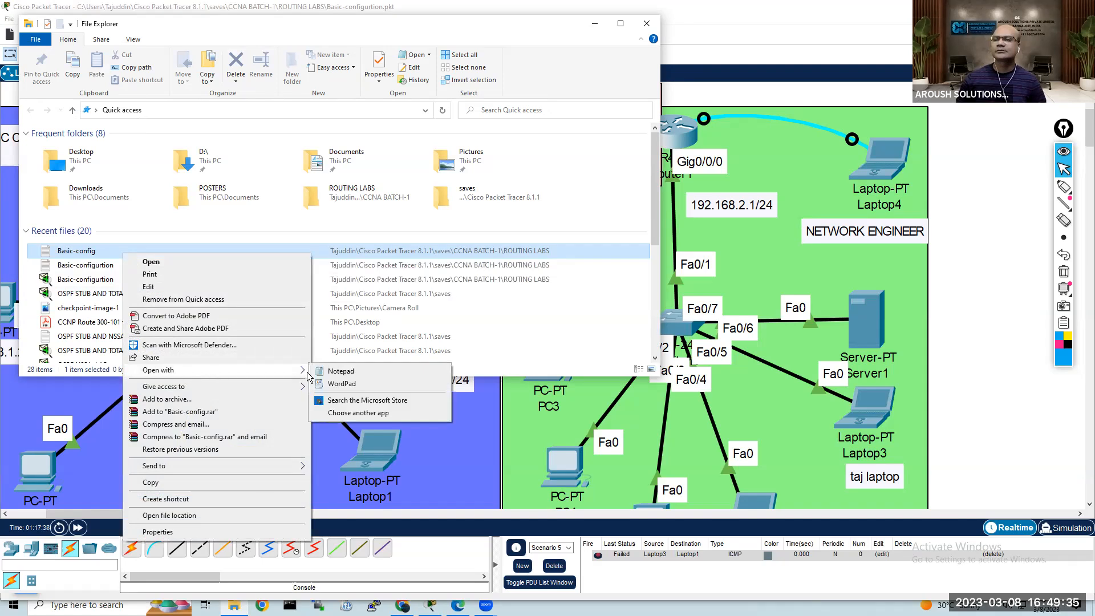
pyautogui.click(407, 383)
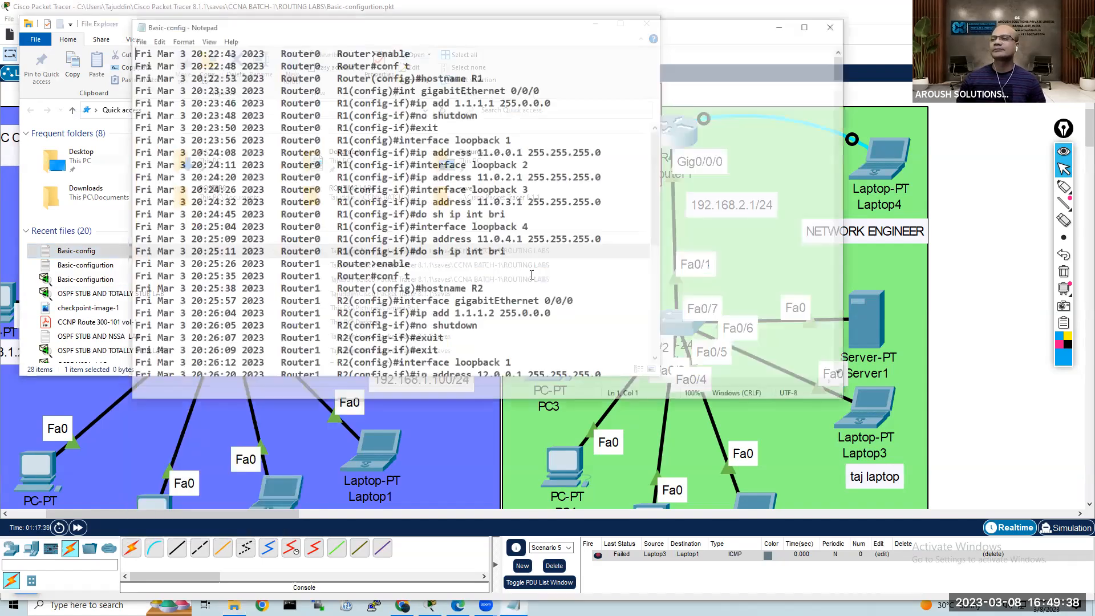
pyautogui.scroll(-2, 676, 224)
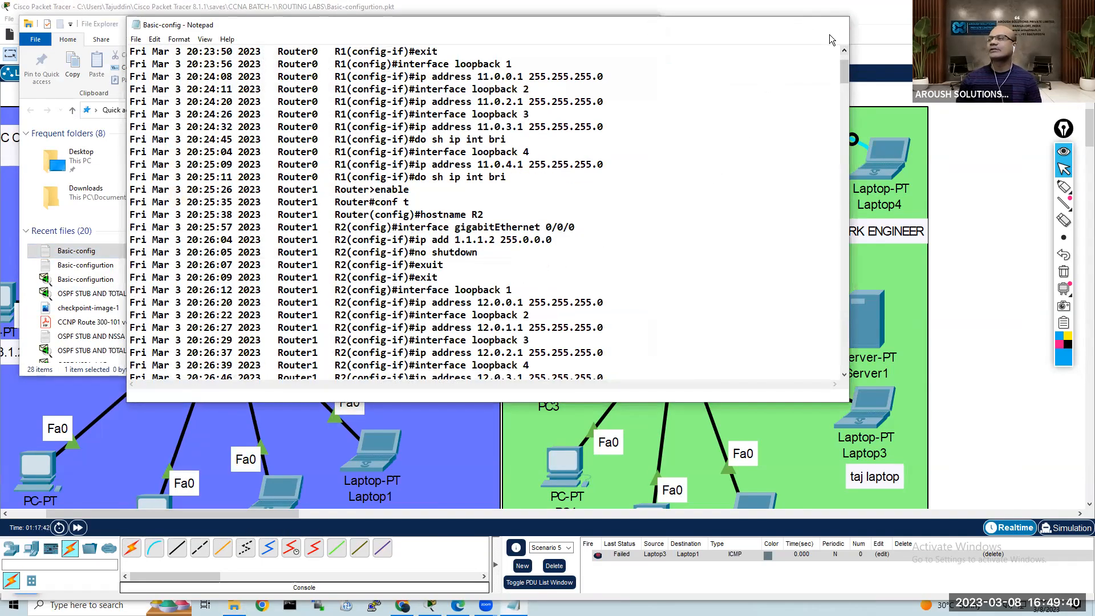
pyautogui.click(836, 24)
pyautogui.click(647, 24)
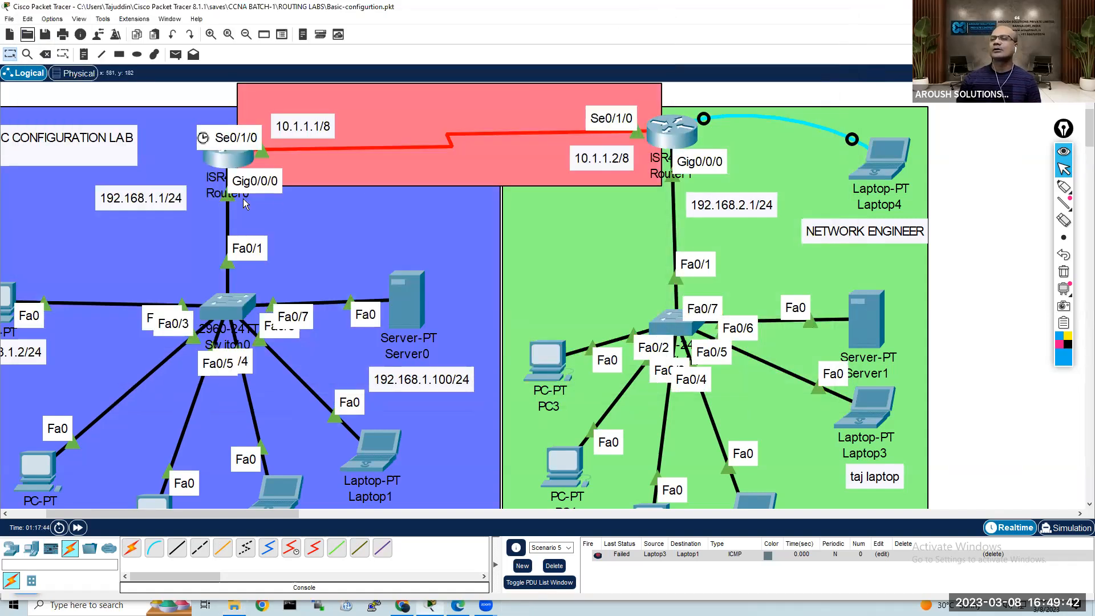
# Step: Save the Basic-configurtion lab file again
pyautogui.scroll(5, 333, 263)
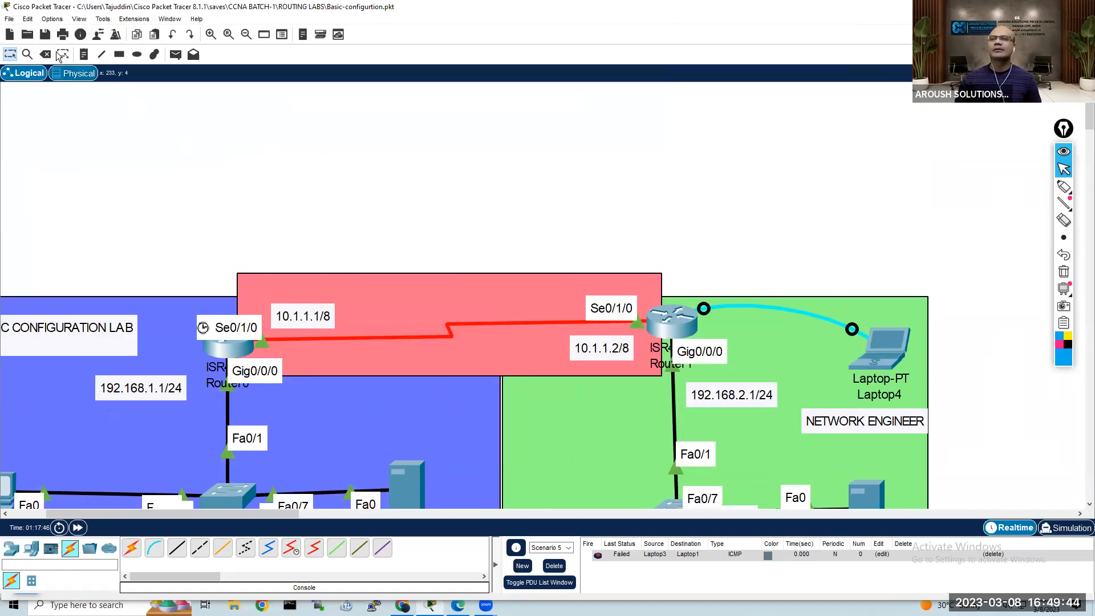
pyautogui.click(44, 34)
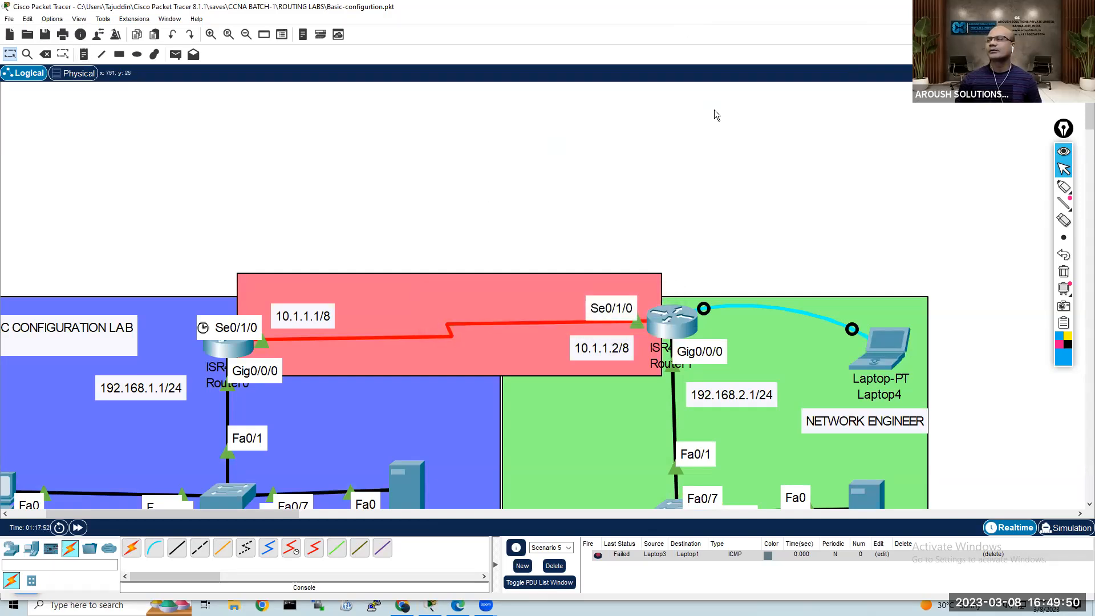
pyautogui.scroll(-2, 714, 110)
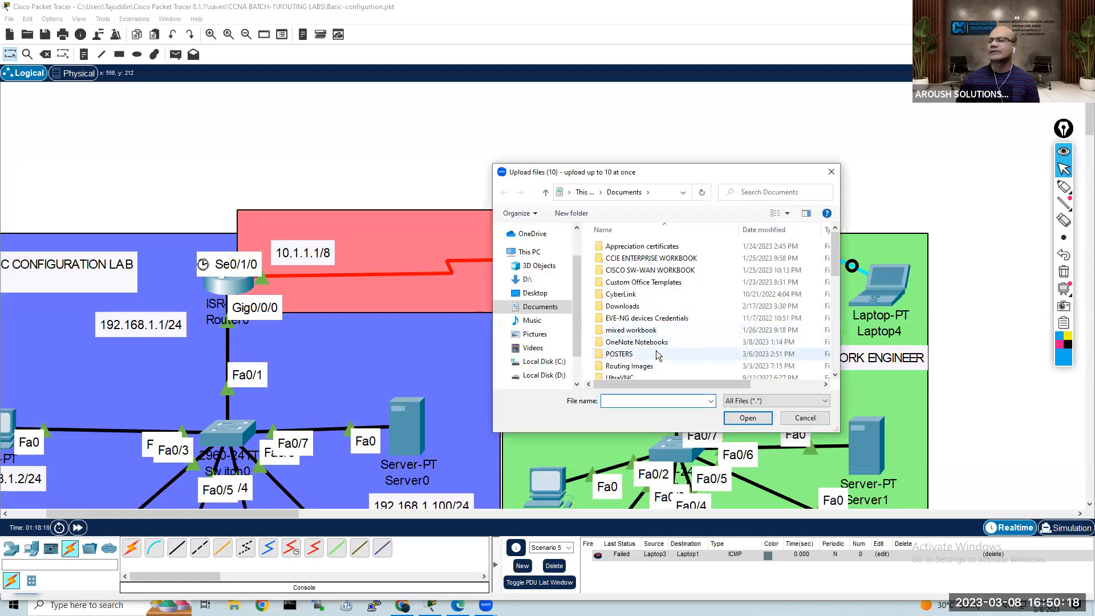
# Step: Browse for the upload files on Local Disk (C:), through the user's Cisco Packet Tracer 8.1.1 saves, to CCNA BATCH-1's ROUTING LABS folder
pyautogui.click(557, 361)
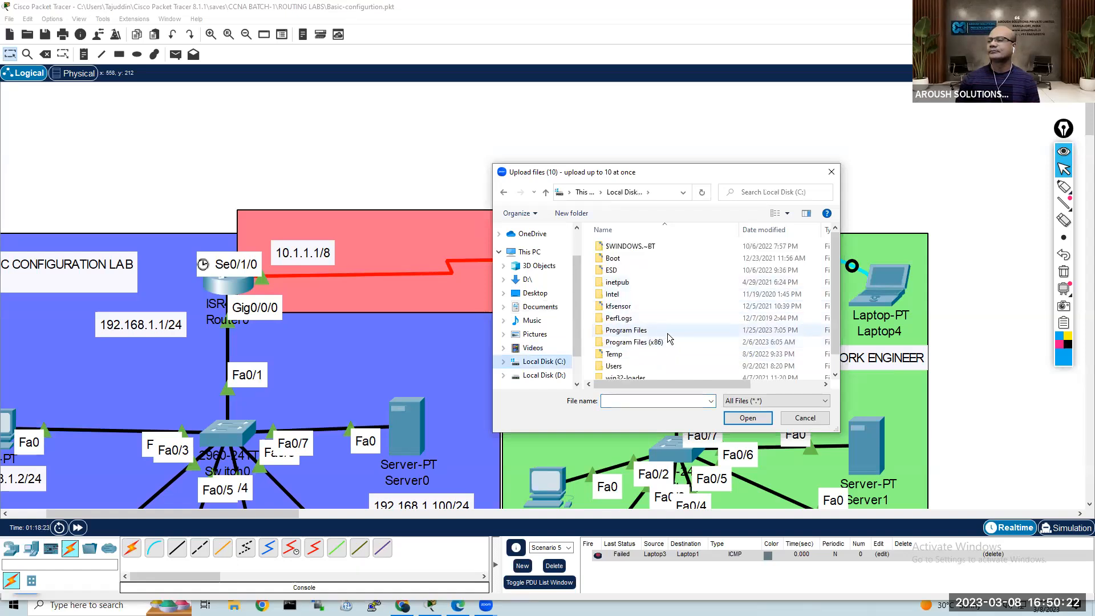
pyautogui.scroll(-1, 668, 333)
pyautogui.doubleClick(655, 350)
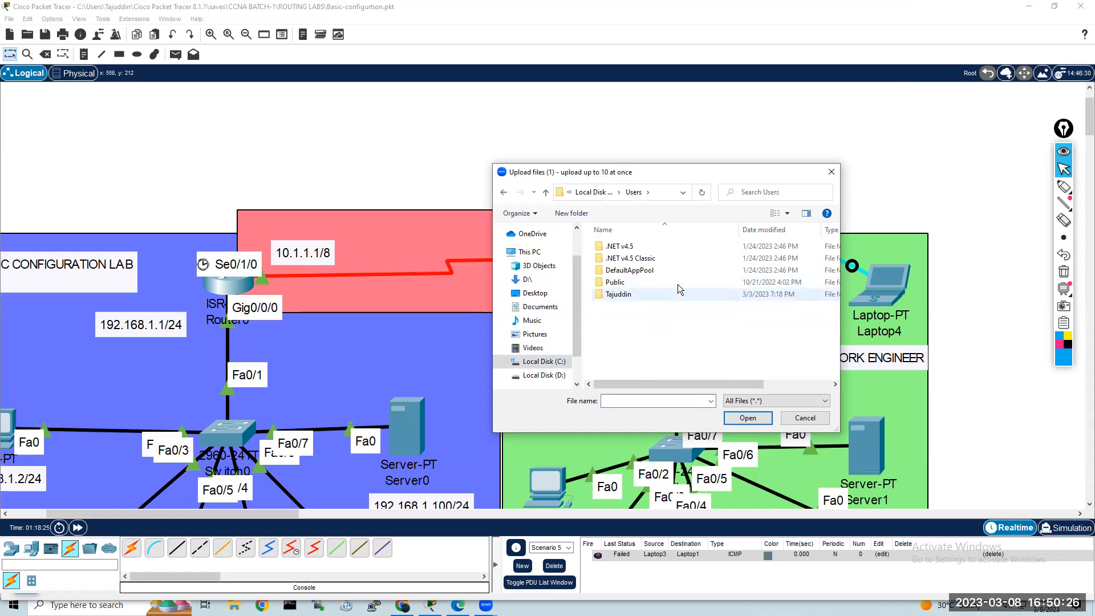
pyautogui.doubleClick(656, 289)
pyautogui.doubleClick(678, 284)
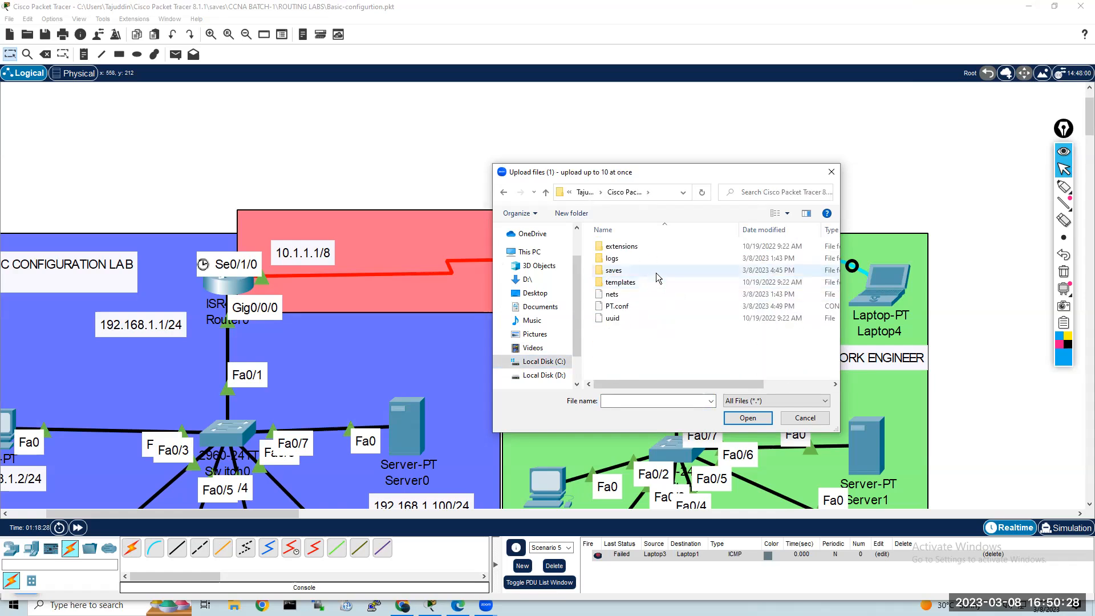
pyautogui.doubleClick(656, 272)
pyautogui.doubleClick(656, 271)
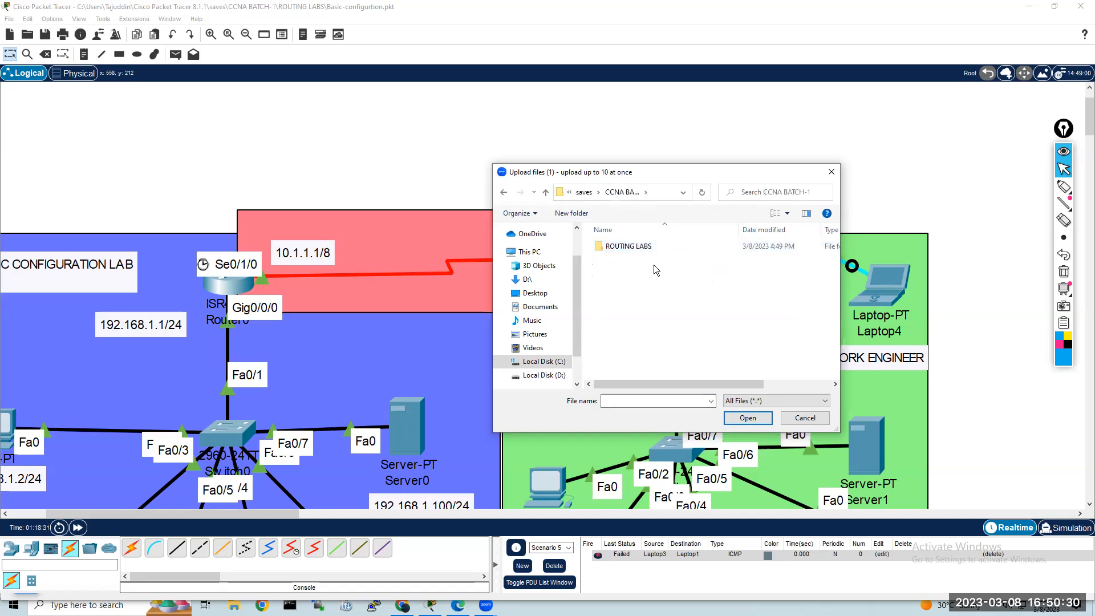
pyautogui.doubleClick(654, 250)
# Step: Select the Basic-configurtion lab file and the Basic-config text log, and confirm the upload
pyautogui.moveTo(648, 302); pyautogui.dragTo(616, 242)
pyautogui.click(661, 315)
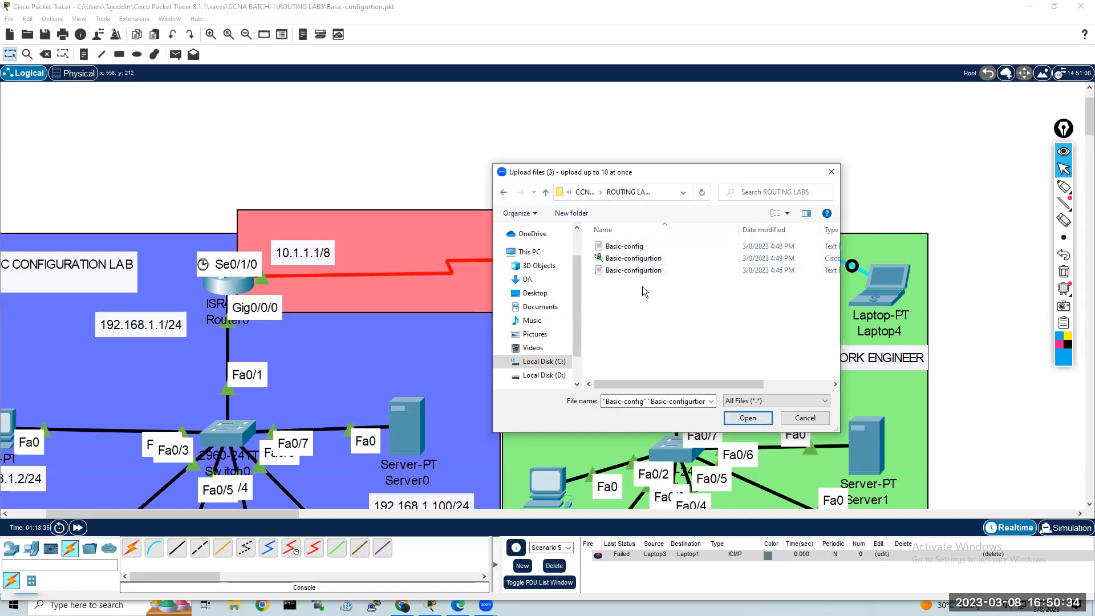
pyautogui.click(646, 259)
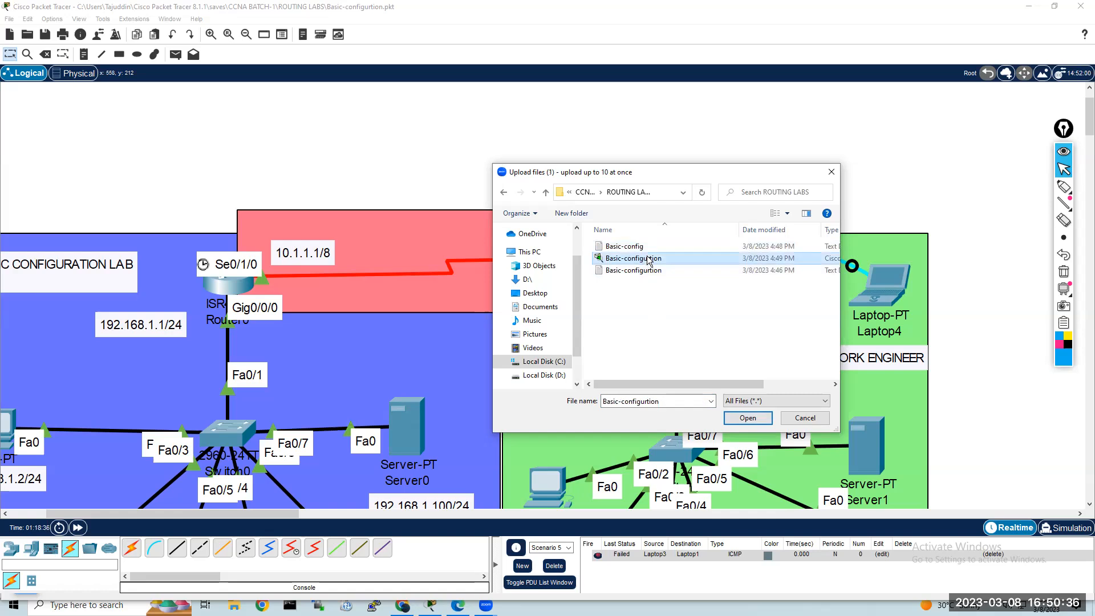
pyautogui.keyDown('ctrl'); pyautogui.click(639, 248); pyautogui.keyUp('ctrl')
pyautogui.click(742, 418)
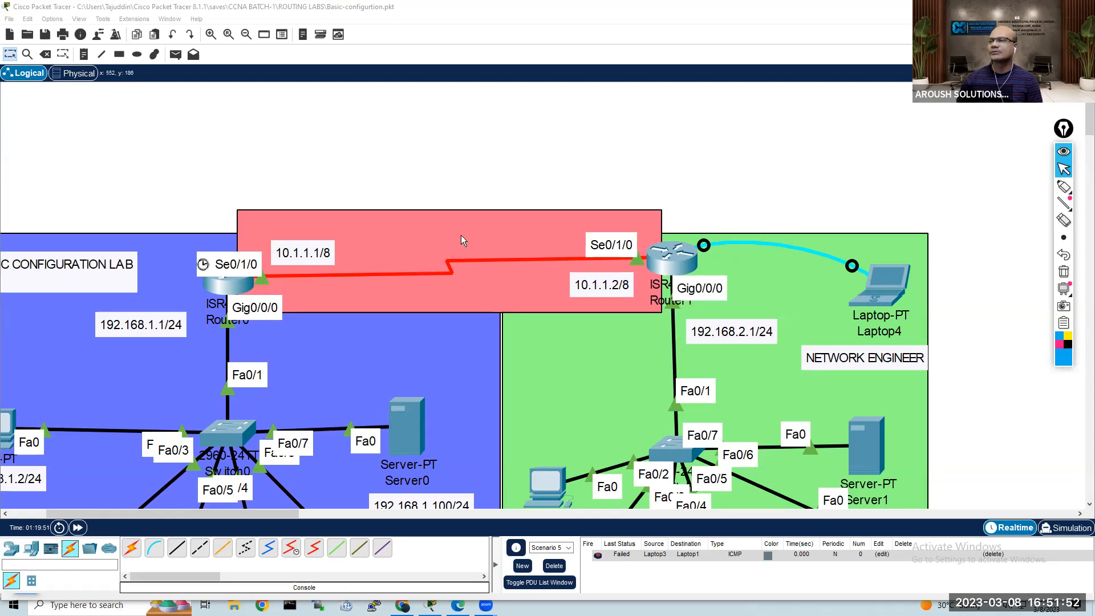
# Step: Exit Packet Tracer, saving the network, and minimize the open browser windows to show the desktop
pyautogui.click(9, 18)
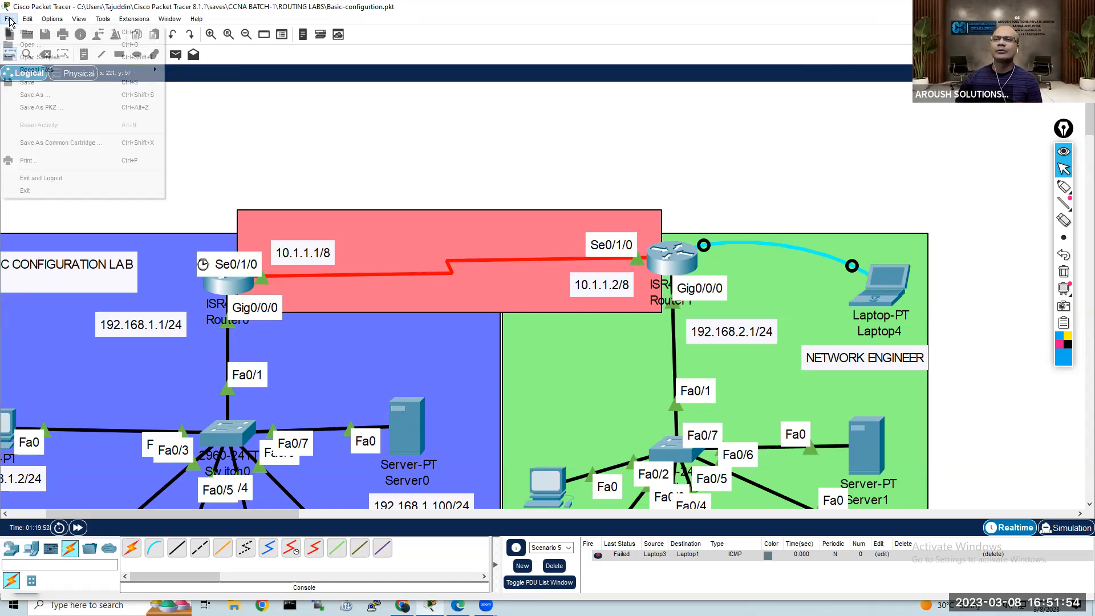
pyautogui.click(73, 194)
pyautogui.click(531, 312)
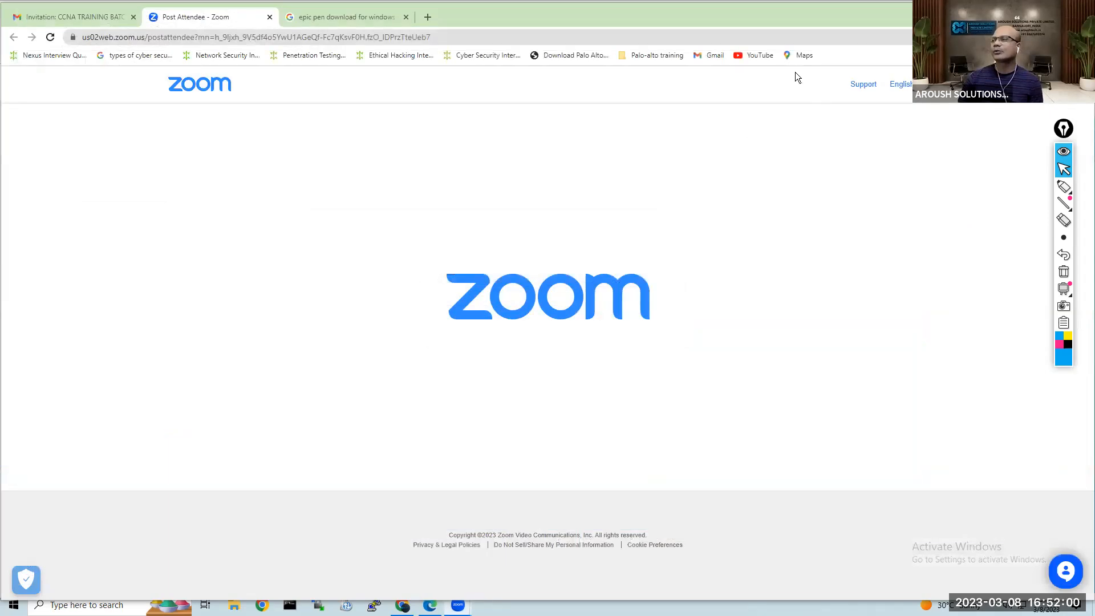
pyautogui.click(1027, 10)
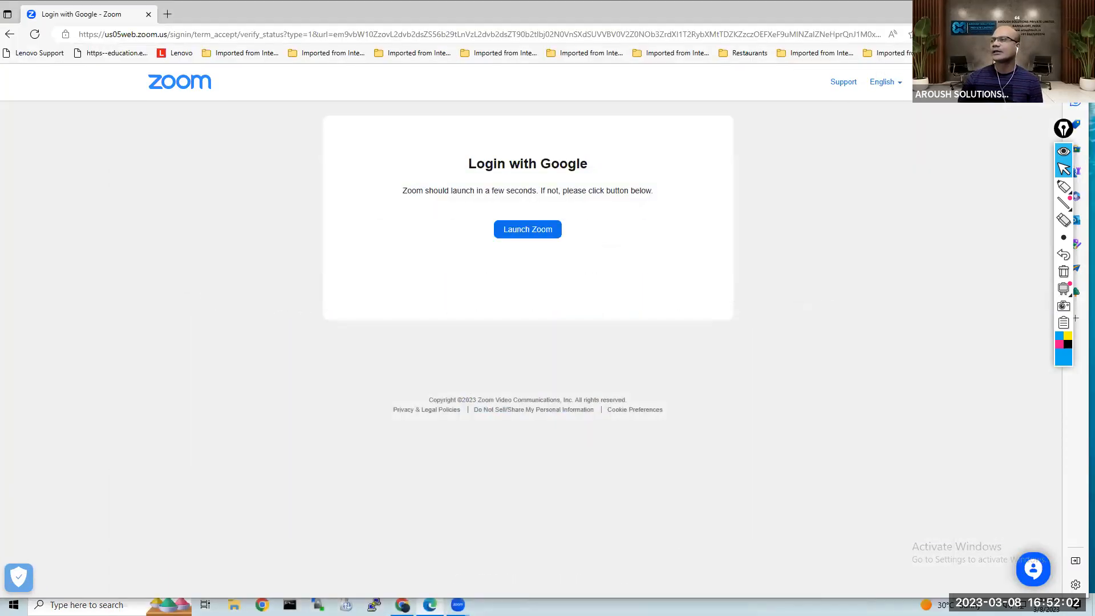
pyautogui.click(1025, 10)
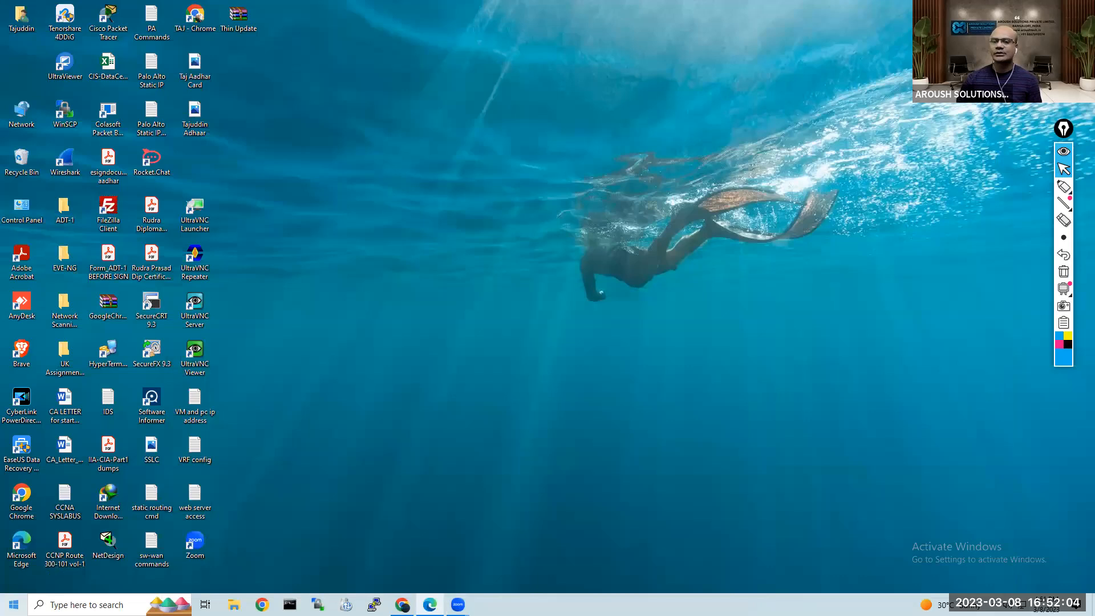
# Step: Launch Cisco Packet Tracer again from the installed programs
pyautogui.click(14, 605)
pyautogui.click(96, 573)
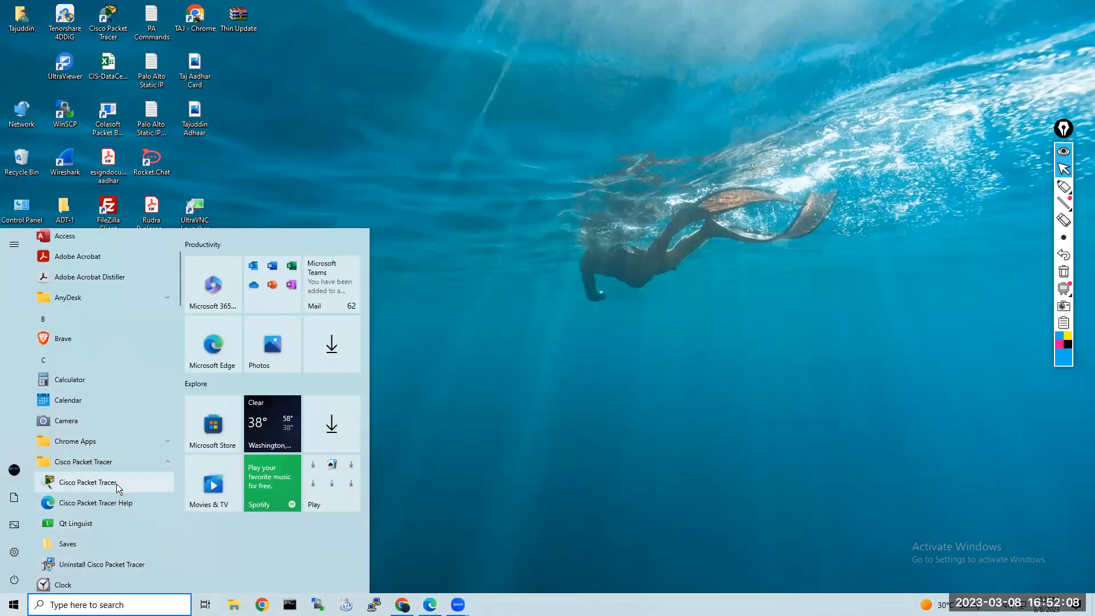
pyautogui.click(117, 484)
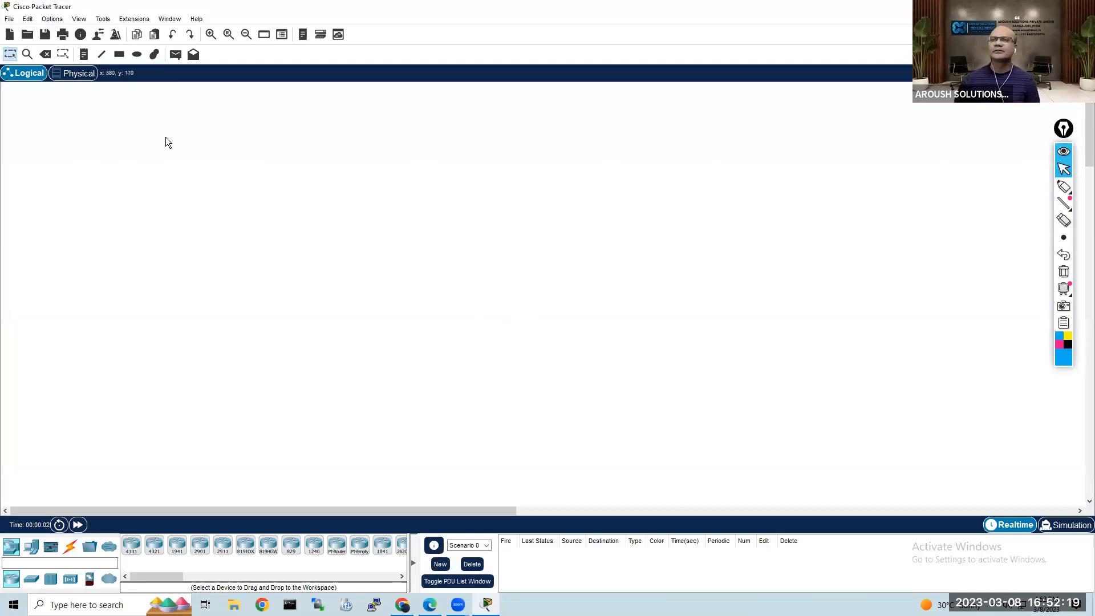
# Step: Browse to CCNA BATCH-1's ROUTING LABS folder in the Open File dialog, list all file types with *, and cancel
pyautogui.click(27, 34)
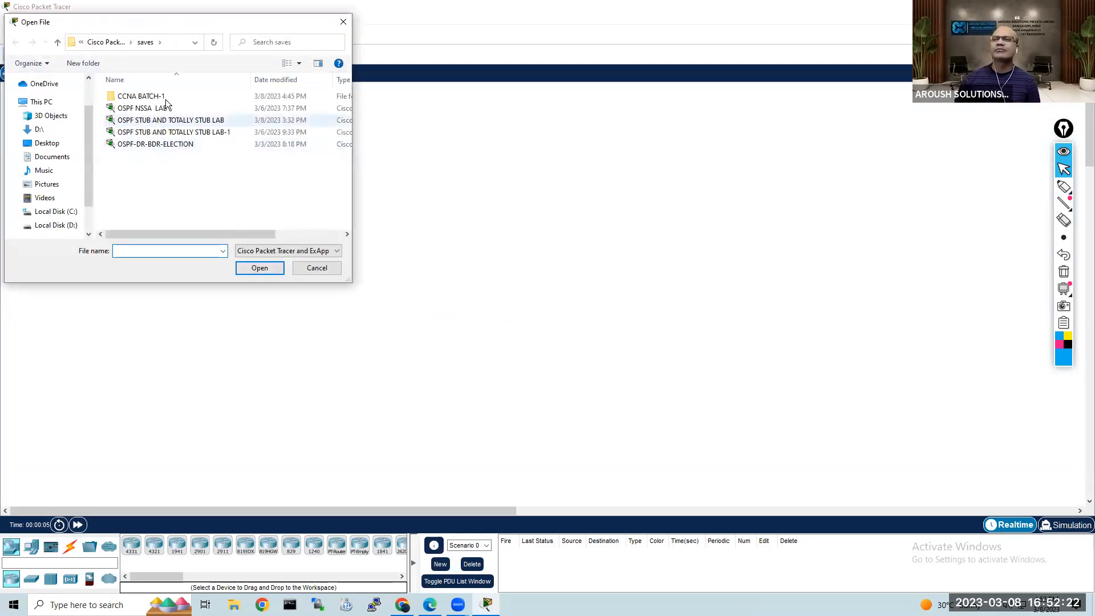
pyautogui.doubleClick(185, 95)
pyautogui.doubleClick(178, 97)
pyautogui.click(156, 249)
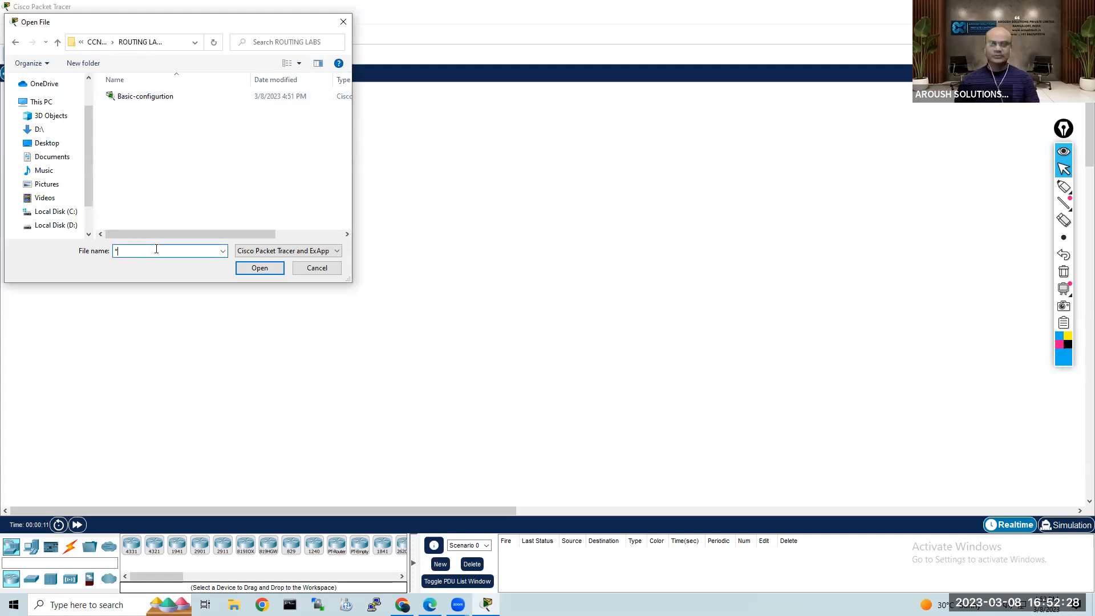
pyautogui.press('Return')
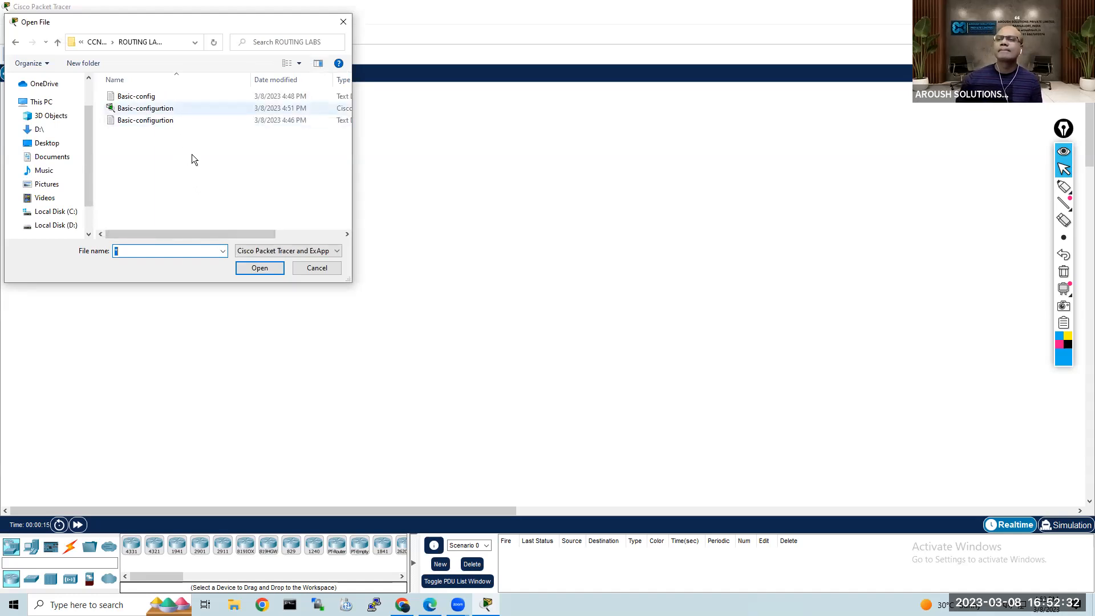
pyautogui.click(317, 268)
# Step: Open the recent Basic-config text log in Notepad from File Explorer, check it, and close it
pyautogui.press('super+e')
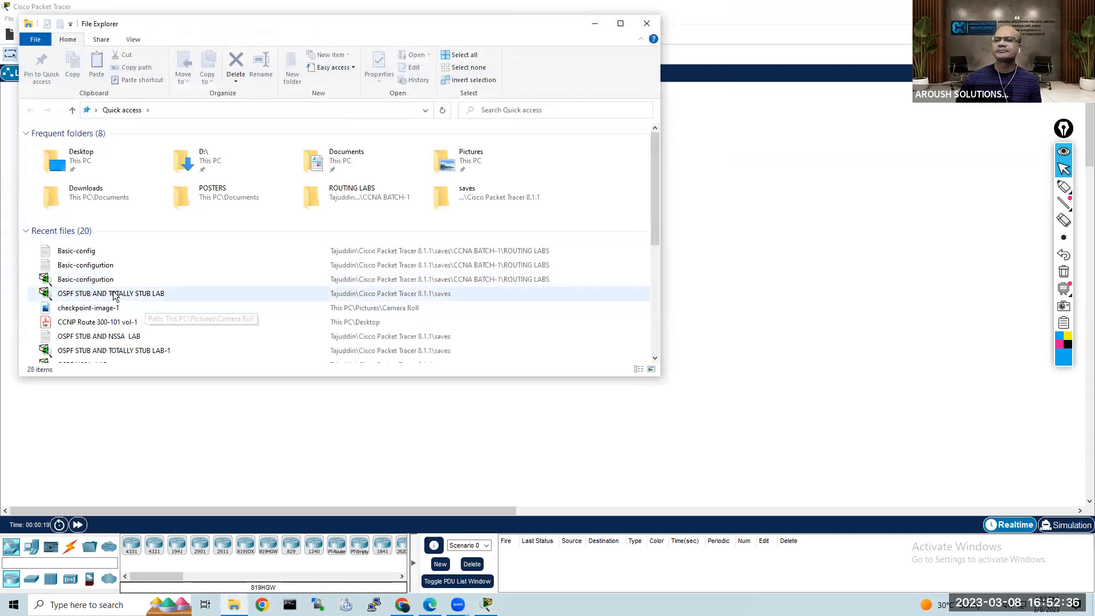
pyautogui.rightClick(146, 258)
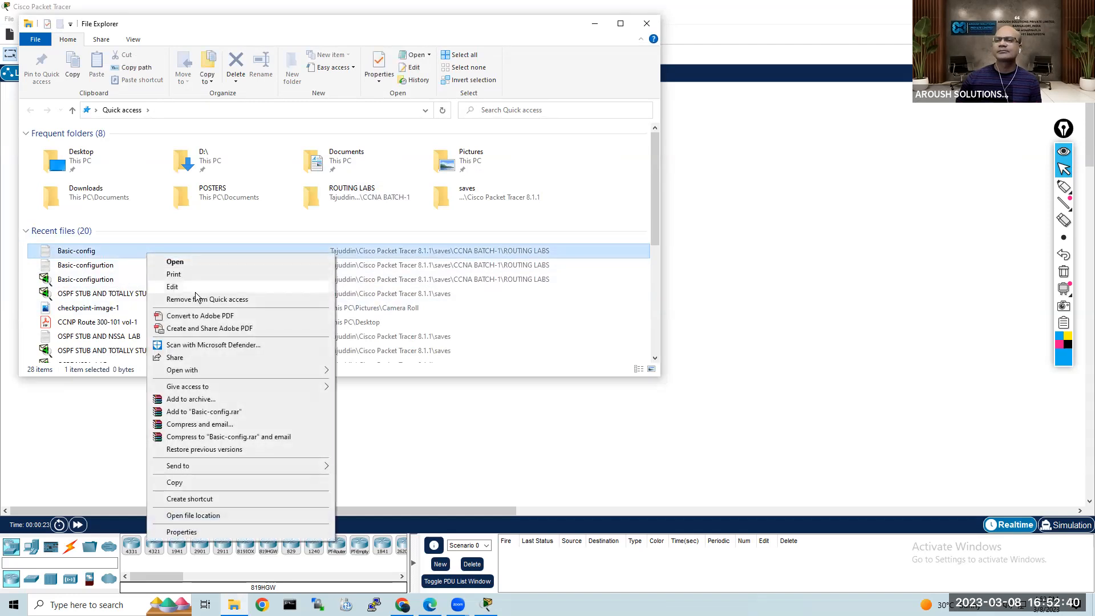
pyautogui.moveTo(194, 370)
pyautogui.click(380, 372)
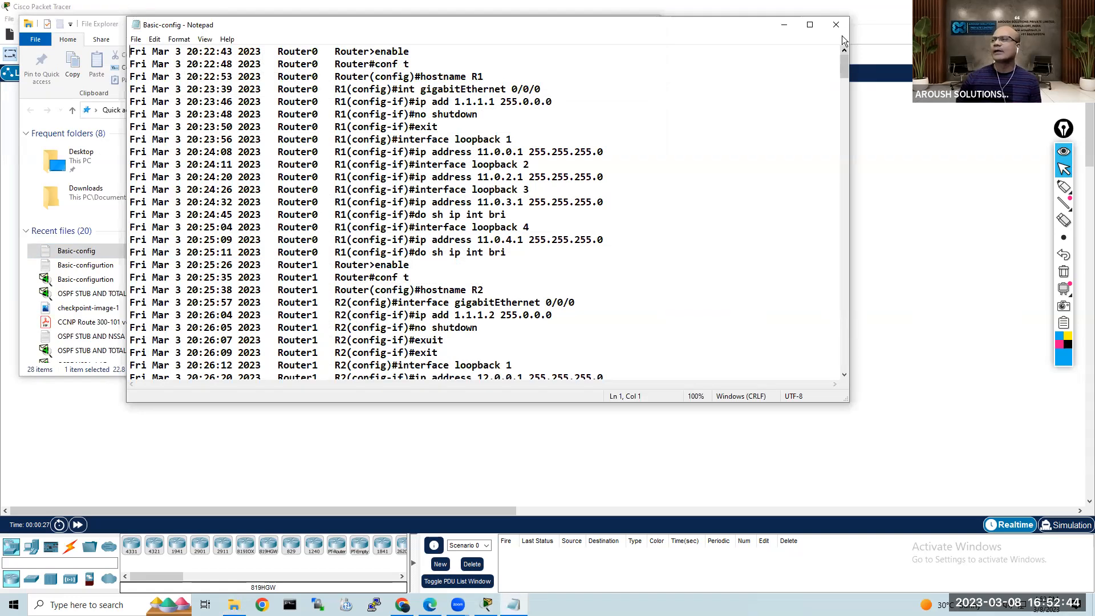
pyautogui.hotkey('alt', 'F4')
# Step: View the recent Basic-configurtion text log in Notepad and close it
pyautogui.click(103, 266)
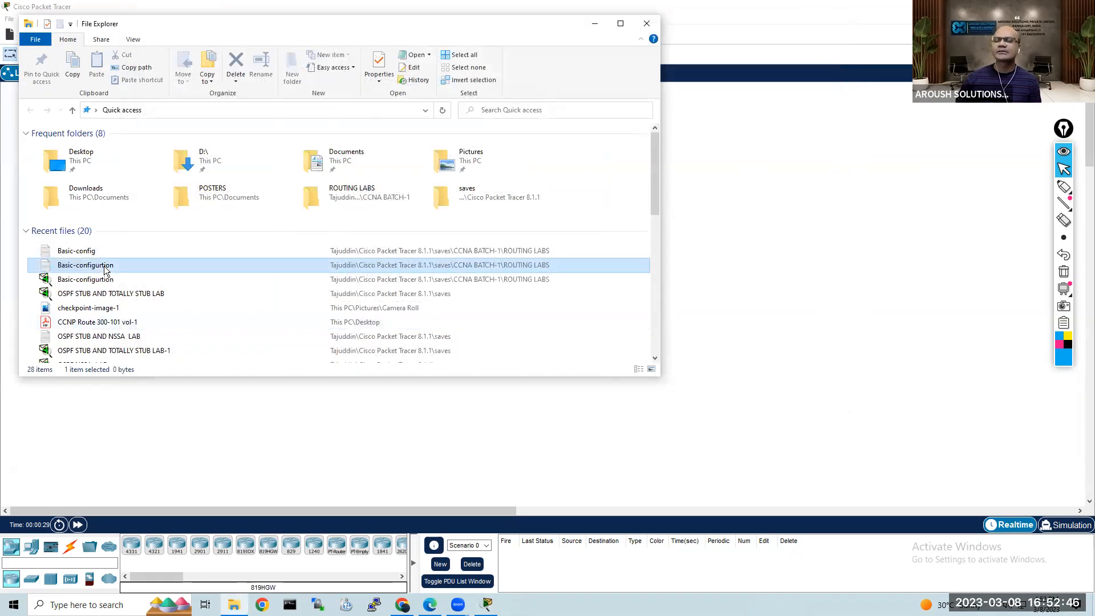
pyautogui.rightClick(105, 267)
pyautogui.moveTo(160, 385)
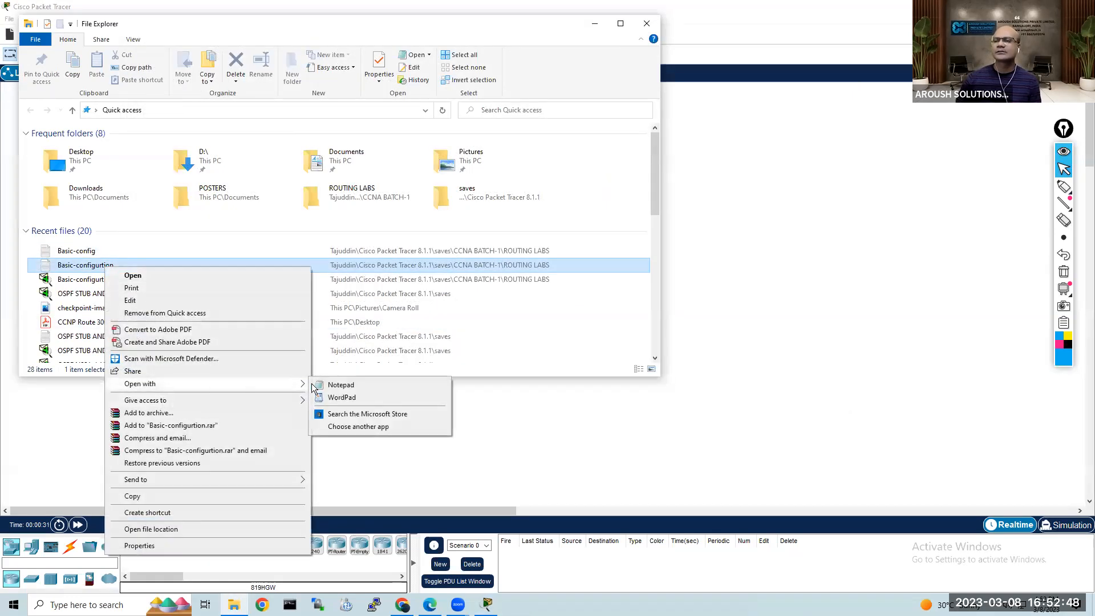
pyautogui.click(343, 386)
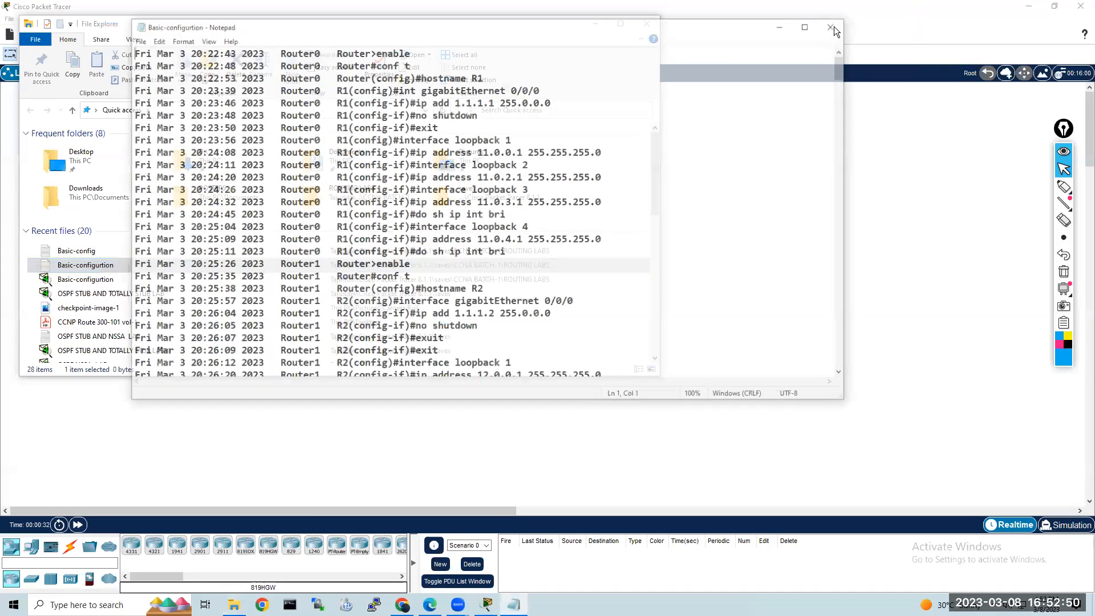
pyautogui.hotkey('alt', 'F4')
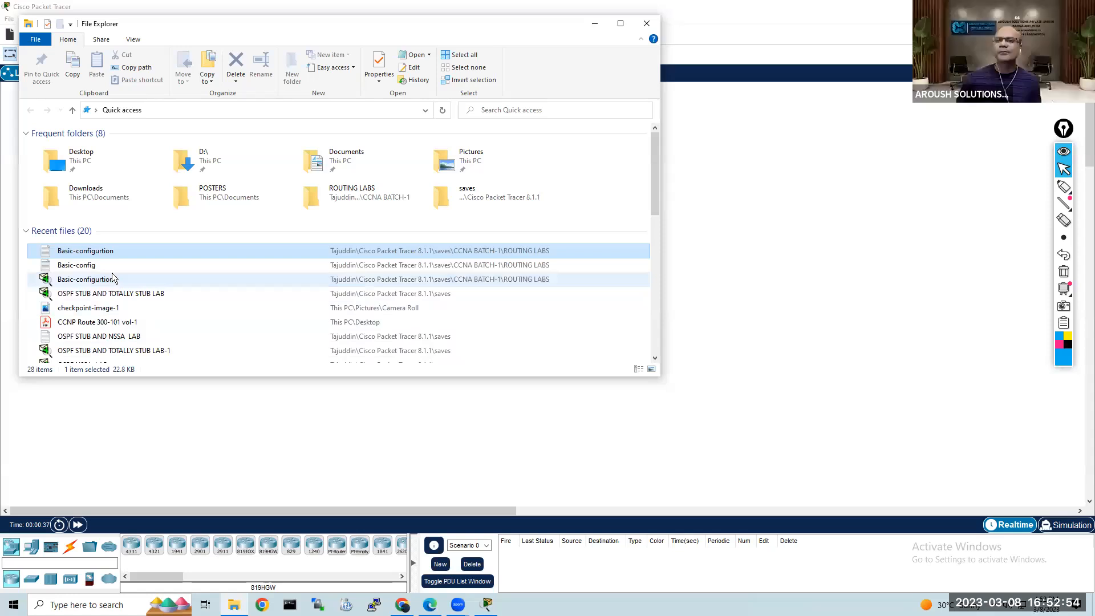
# Step: Return to Packet Tracer and open the Basic-configurtion lab file from CCNA BATCH-1's ROUTING LABS folder
pyautogui.click(750, 244)
pyautogui.click(27, 34)
pyautogui.doubleClick(171, 97)
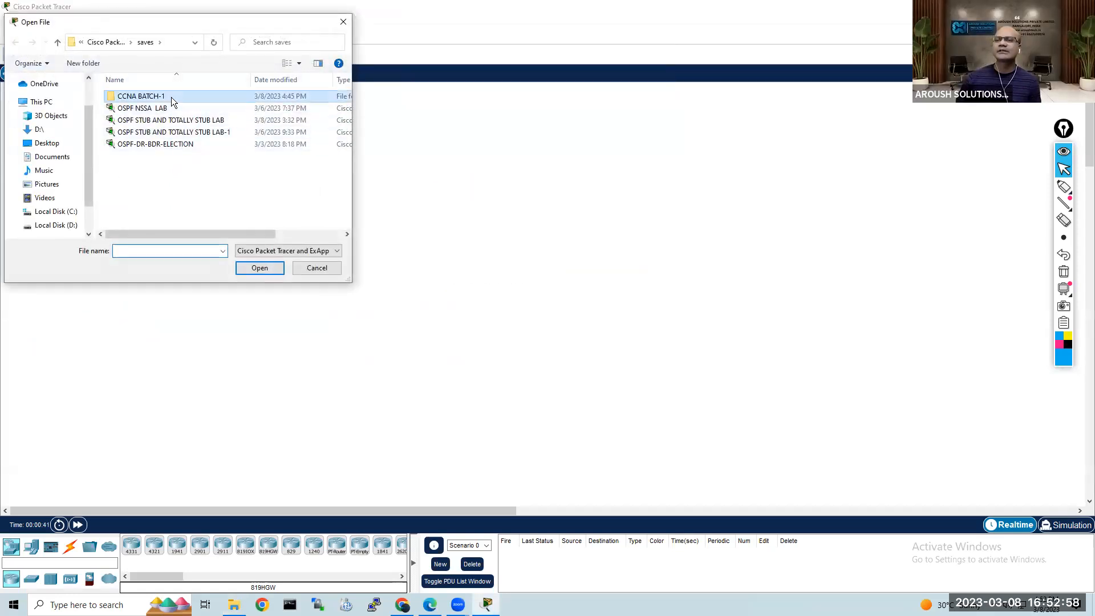
pyautogui.doubleClick(171, 97)
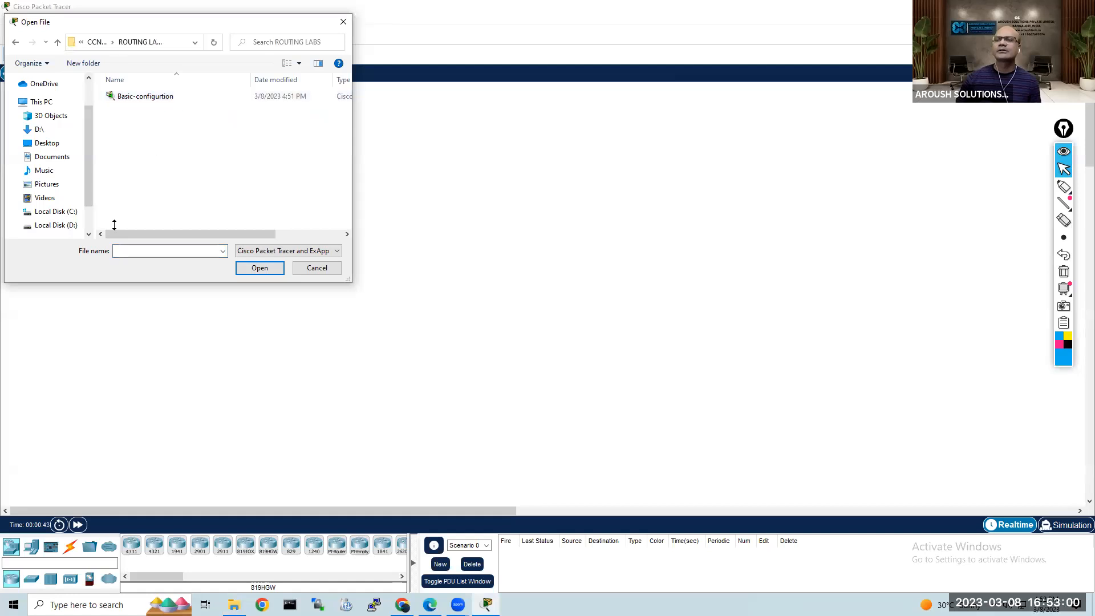
pyautogui.doubleClick(168, 97)
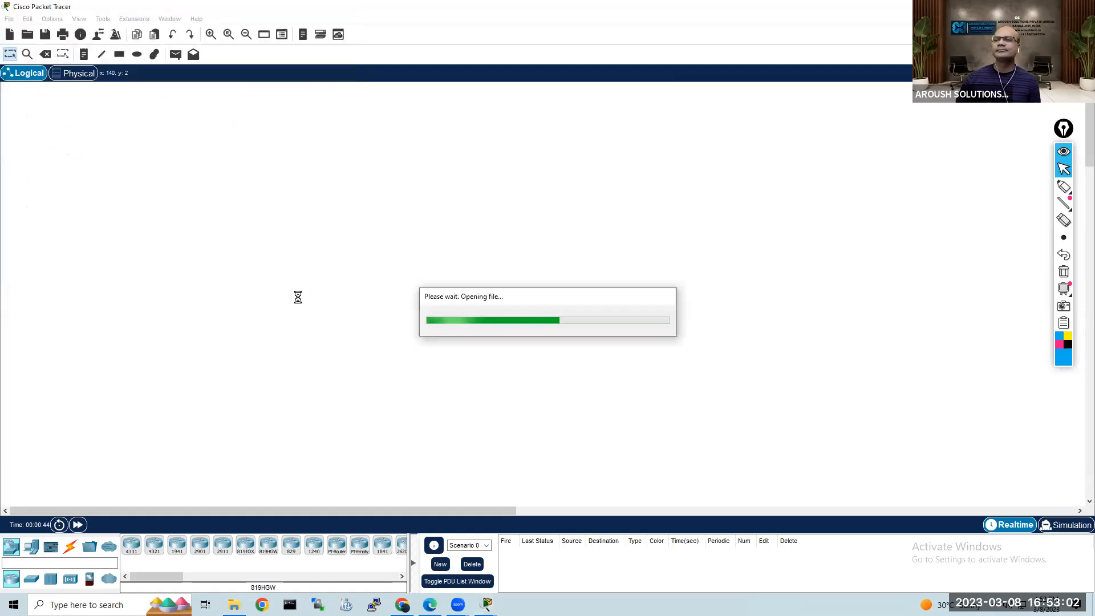
pyautogui.scroll(-10, 649, 357)
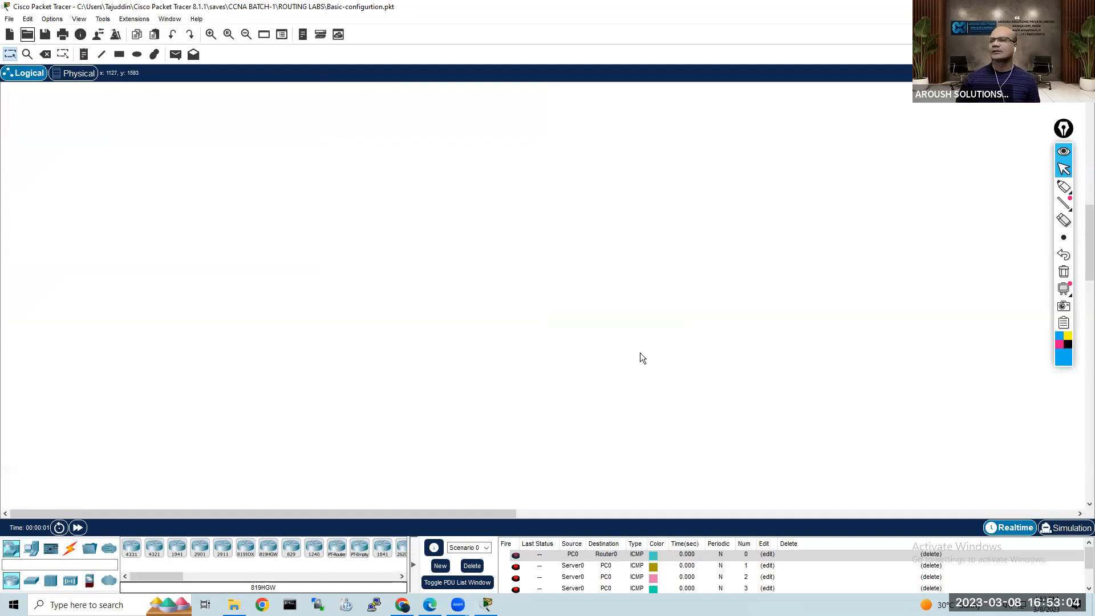
pyautogui.scroll(10, 643, 350)
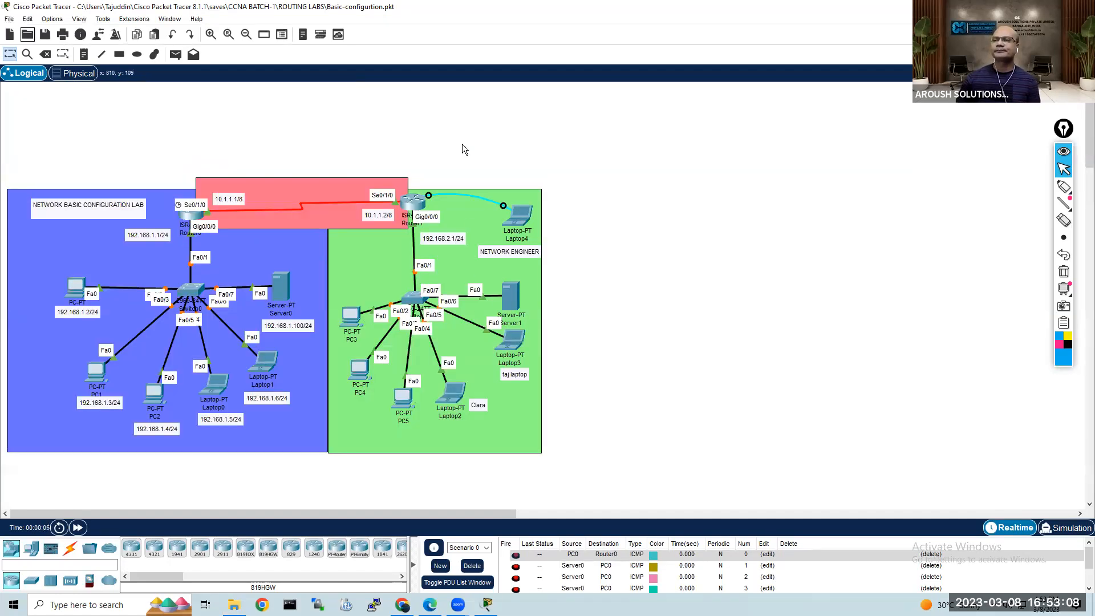
# Step: Open the Packet Tracer preferences and disable logging
pyautogui.click(53, 20)
pyautogui.click(75, 33)
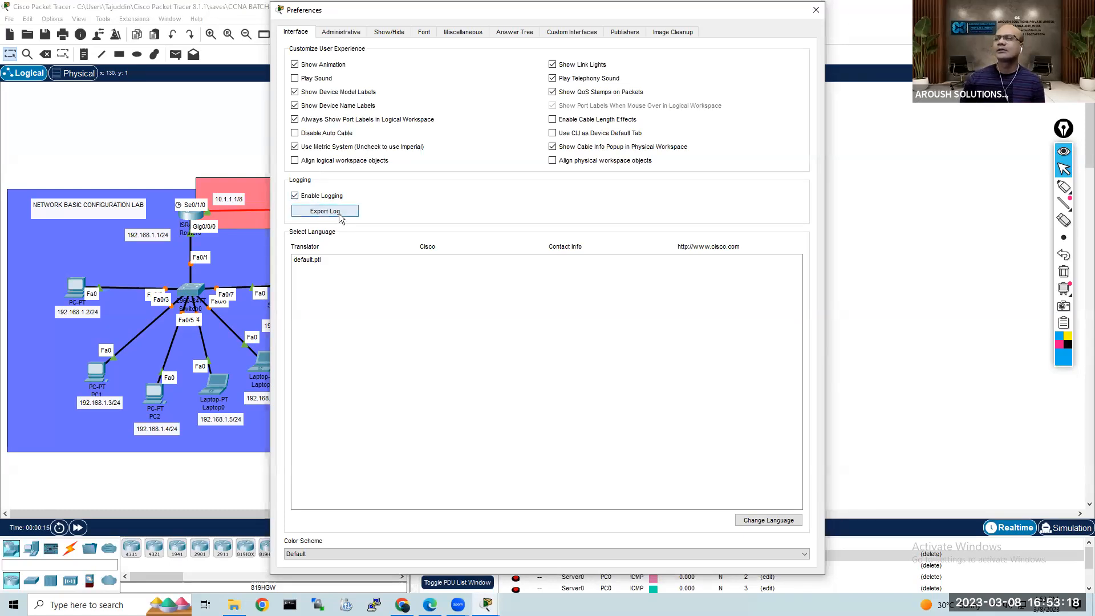
pyautogui.click(297, 197)
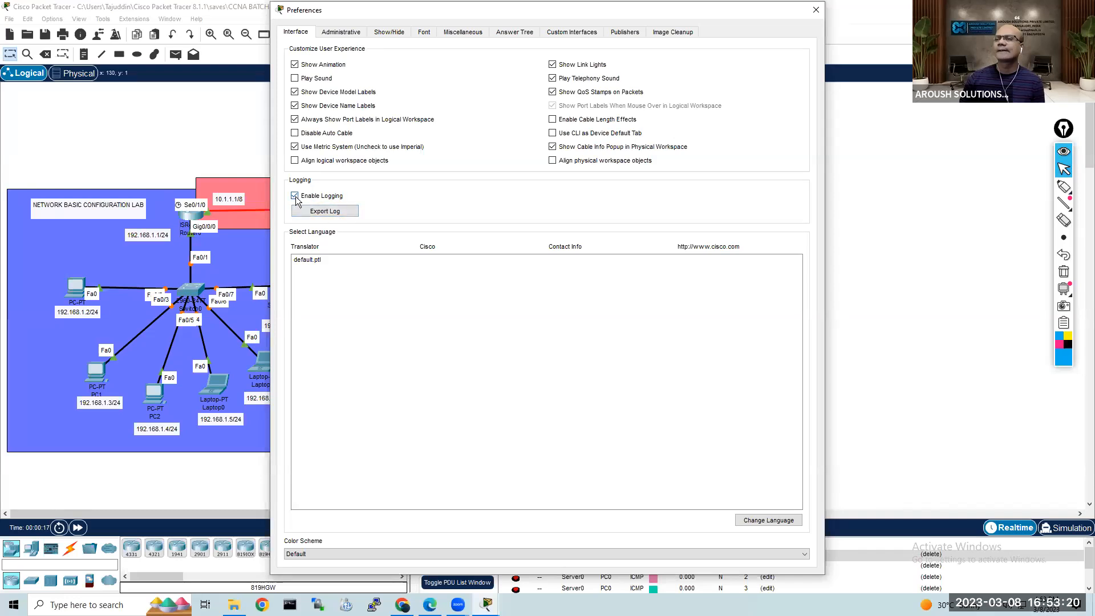
# Step: Export the command log as Basic-config-1 to CCNA BATCH-1's ROUTING LABS folder, and close the preferences
pyautogui.click(323, 212)
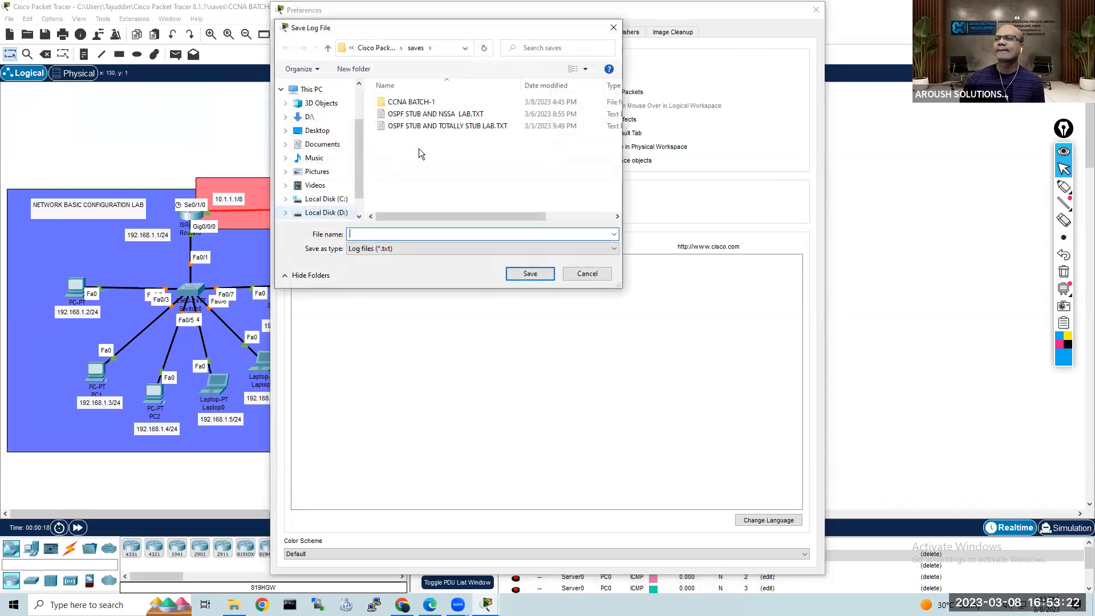
pyautogui.doubleClick(438, 103)
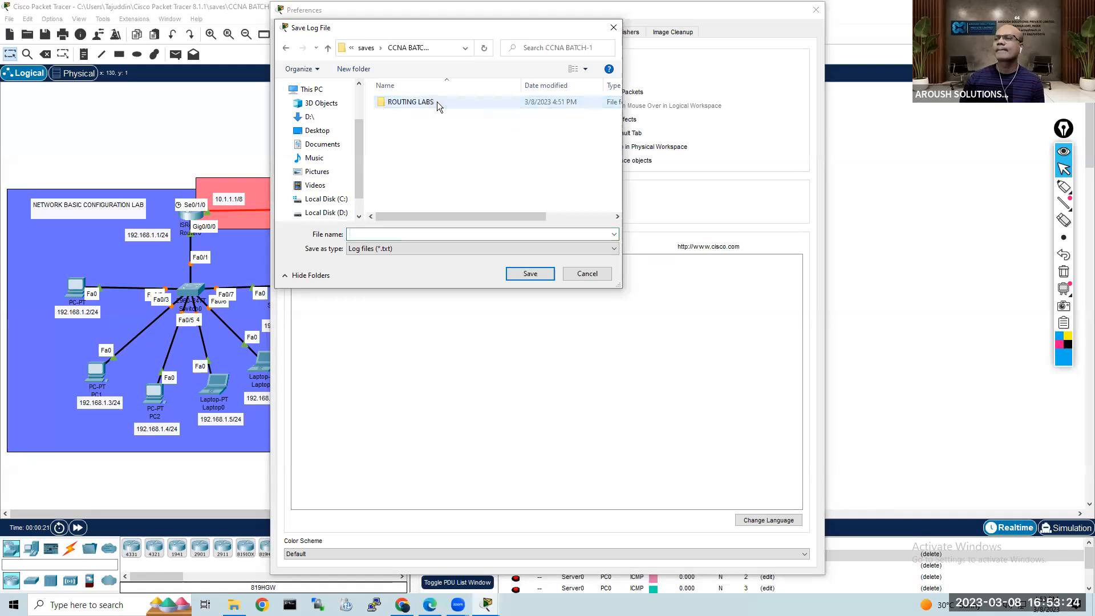
pyautogui.doubleClick(437, 101)
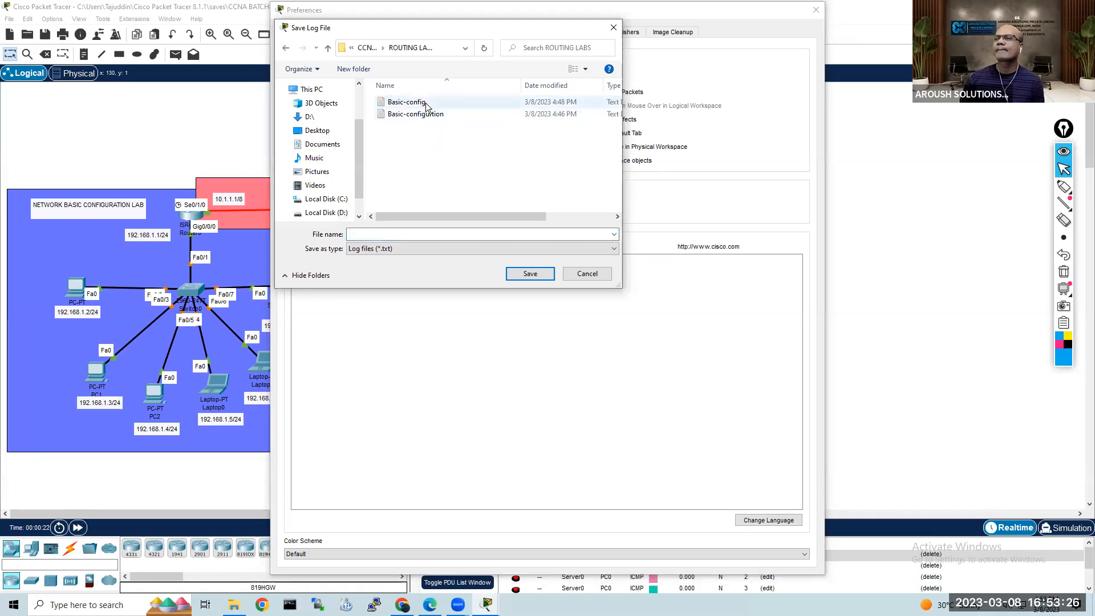
pyautogui.click(428, 104)
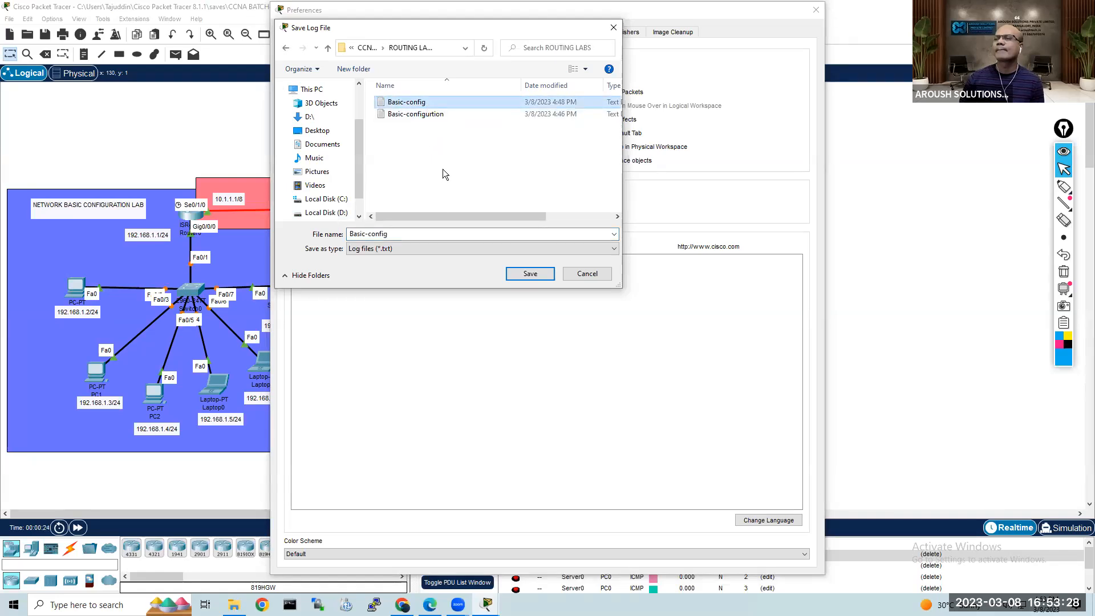
pyautogui.click(431, 232)
pyautogui.click(430, 231)
pyautogui.write('-1')
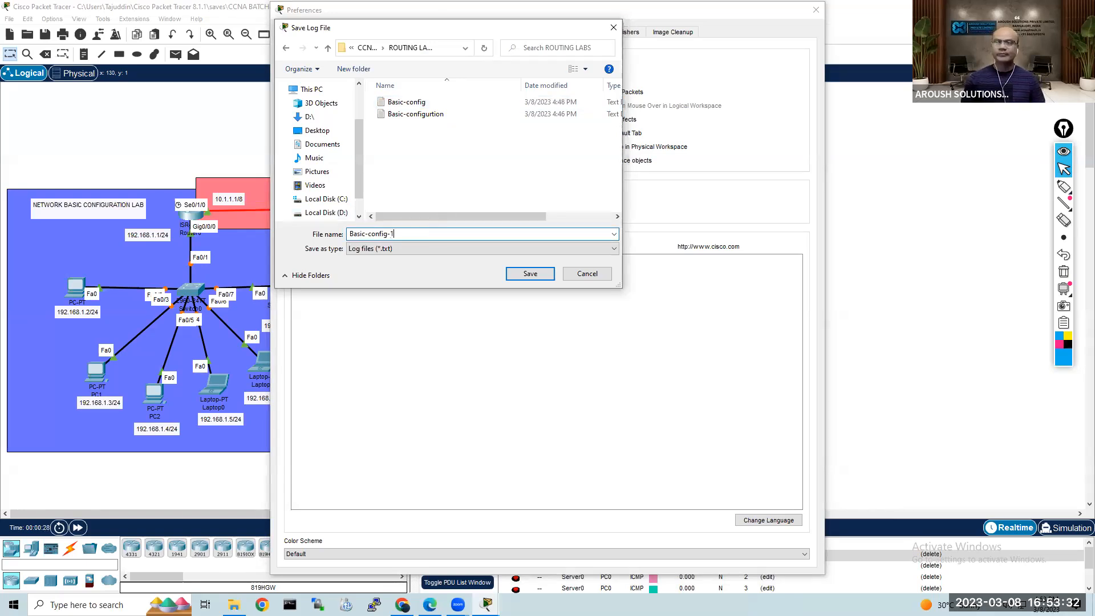
pyautogui.click(531, 274)
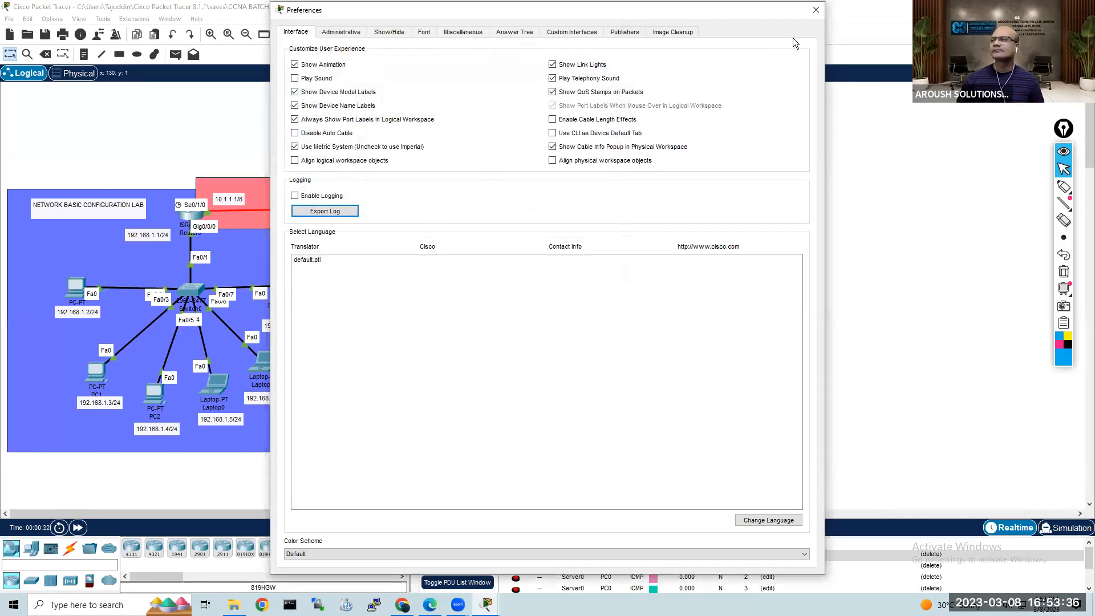
pyautogui.click(815, 10)
# Step: Open the exported Basic-config-1 log in Notepad from File Explorer and go to the Mar 8 Security-R1 entries
pyautogui.click(234, 605)
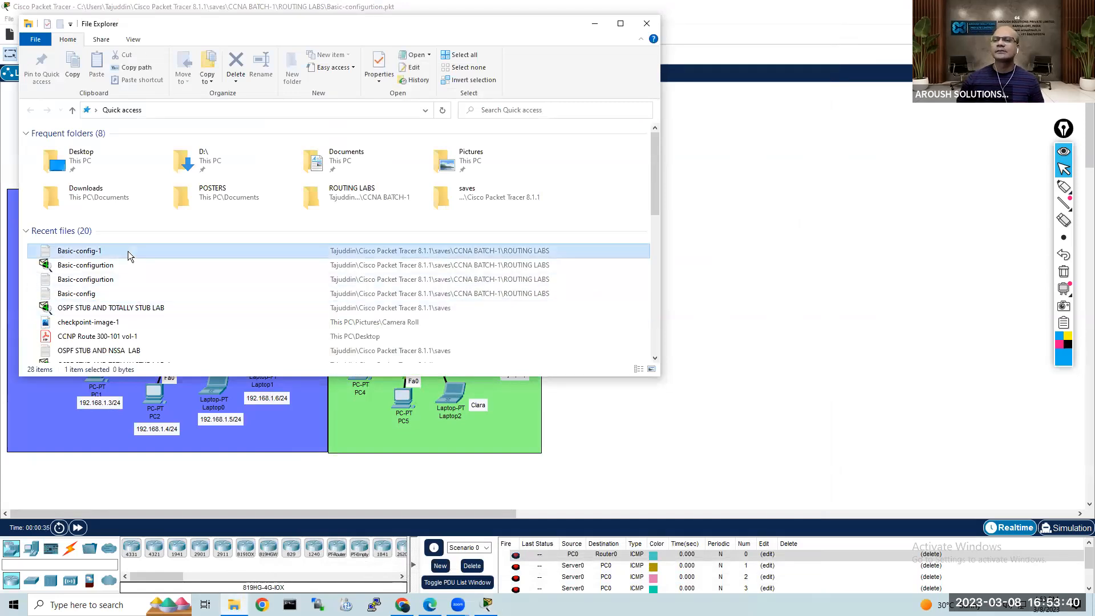
pyautogui.rightClick(128, 252)
pyautogui.moveTo(192, 371)
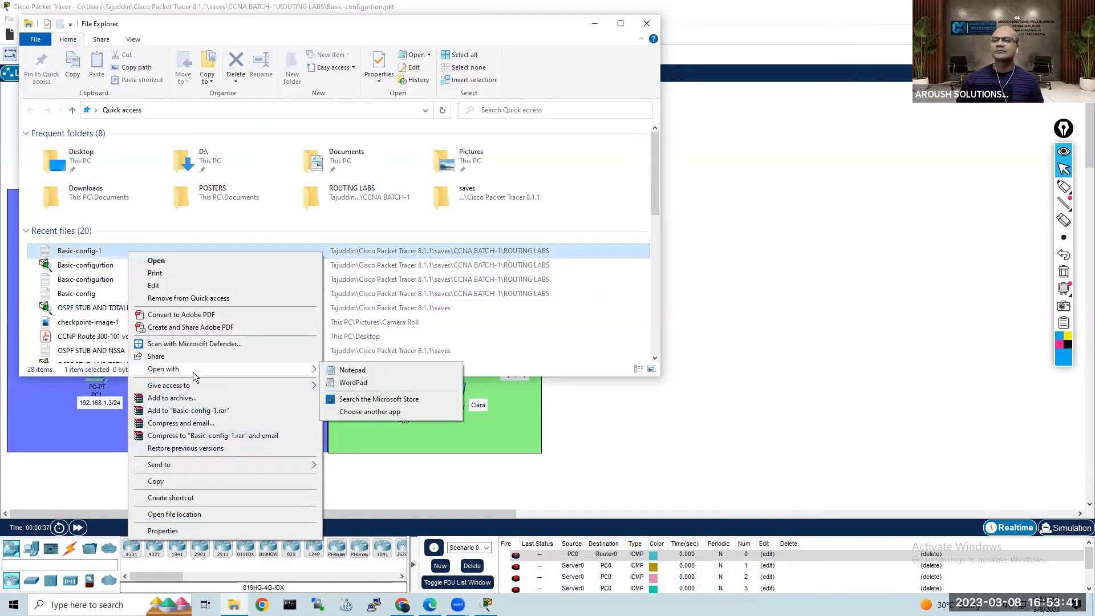
pyautogui.click(371, 372)
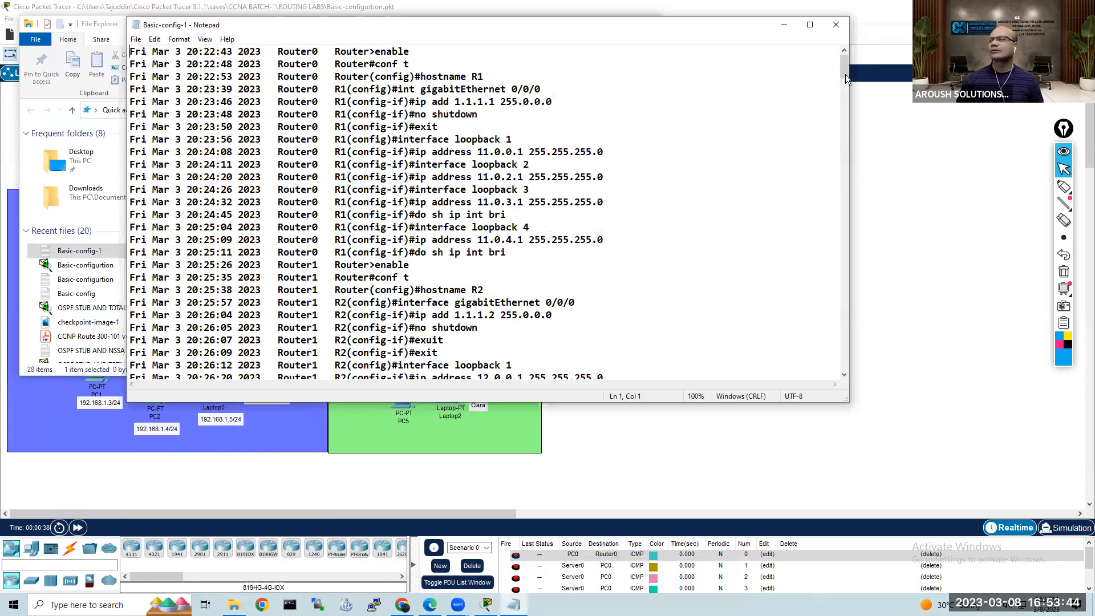
pyautogui.moveTo(843, 68); pyautogui.dragTo(844, 327)
pyautogui.click(844, 327)
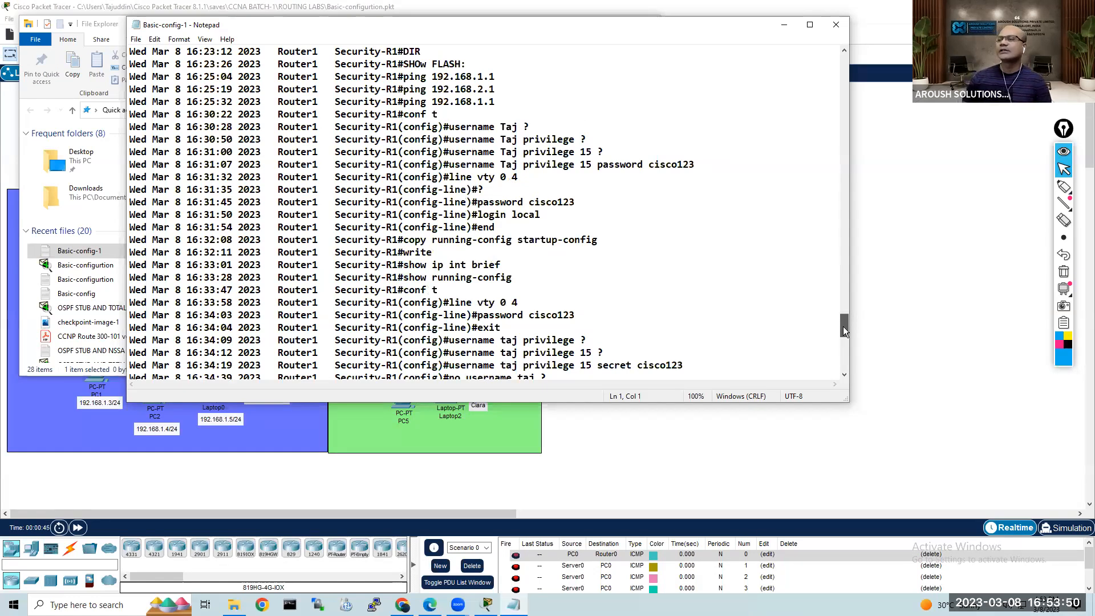
# Step: Review the logged username, privilege and line vty 0 4 commands for Security-R1 and ISP-Router by highlighting them
pyautogui.moveTo(448, 127); pyautogui.dragTo(767, 373)
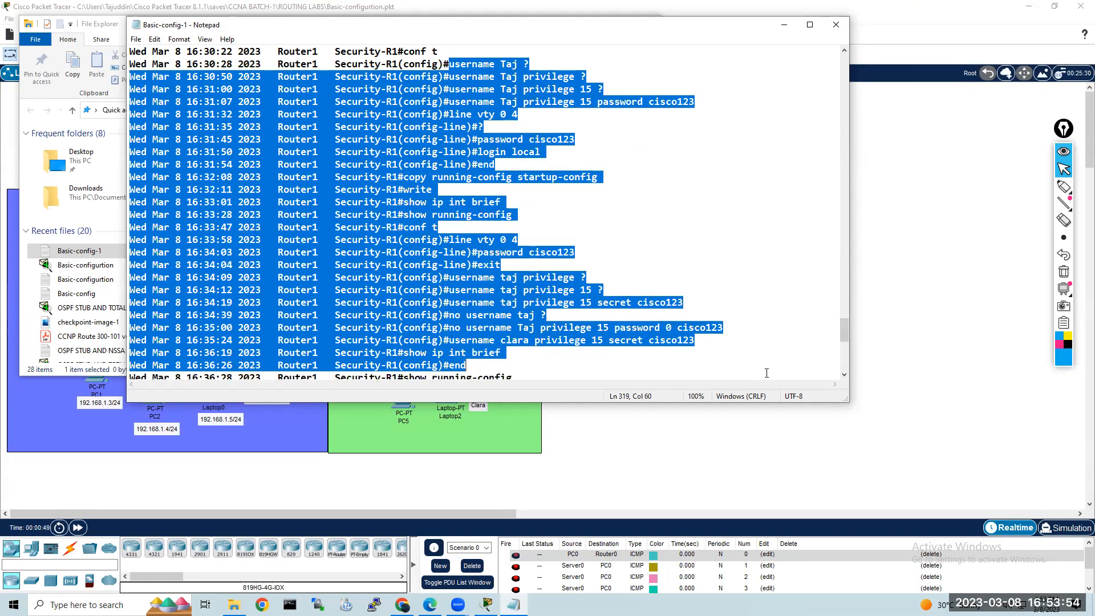
pyautogui.click(588, 139)
pyautogui.scroll(-2, 618, 230)
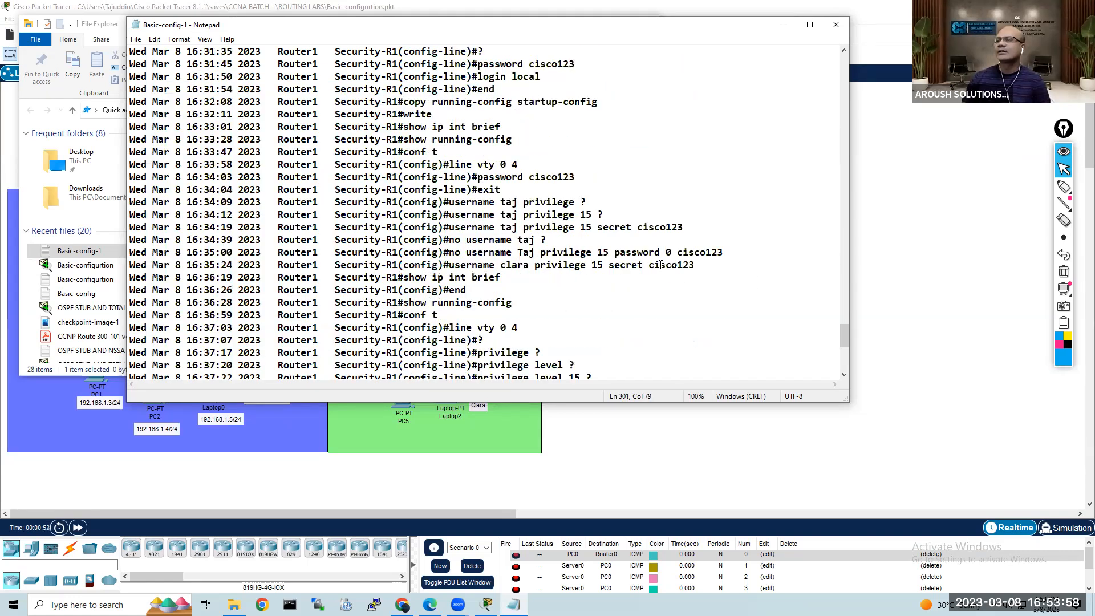
pyautogui.moveTo(696, 264); pyautogui.dragTo(439, 102)
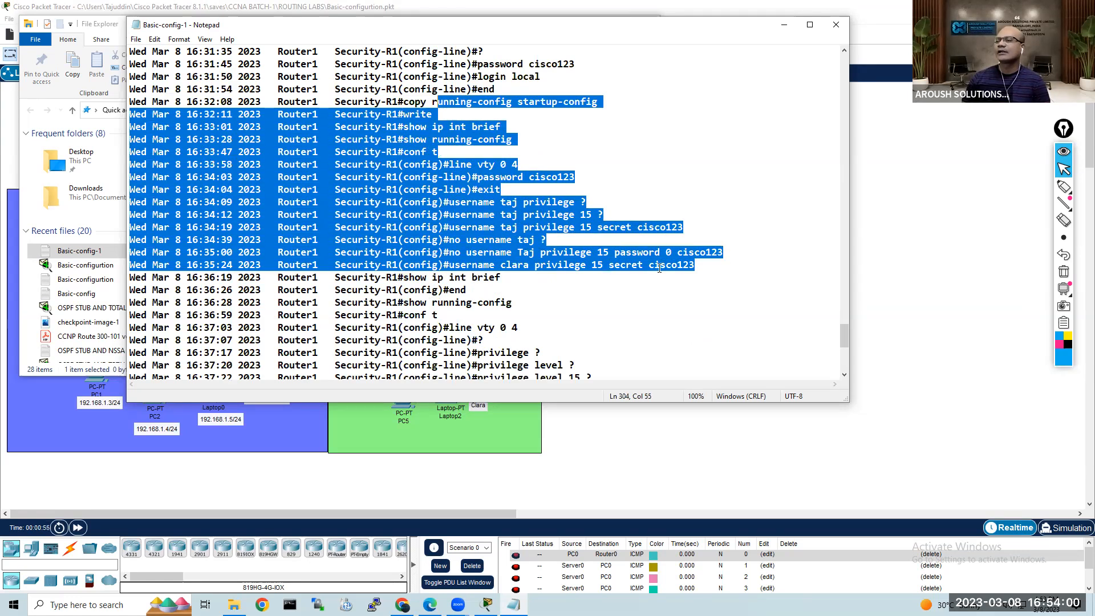
pyautogui.scroll(-7, 660, 268)
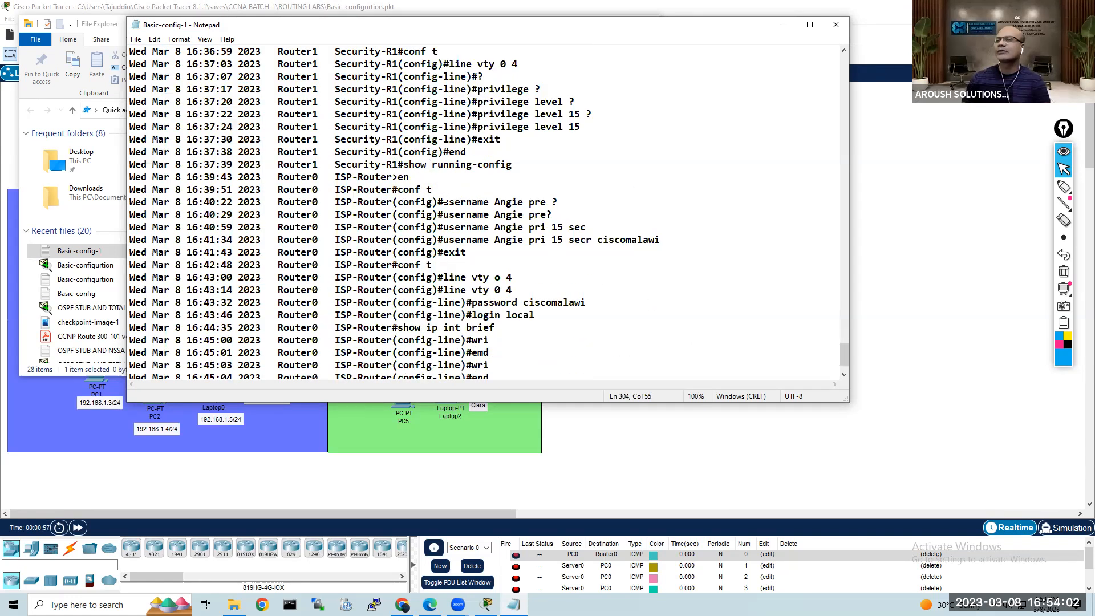
pyautogui.moveTo(437, 202); pyautogui.dragTo(583, 389)
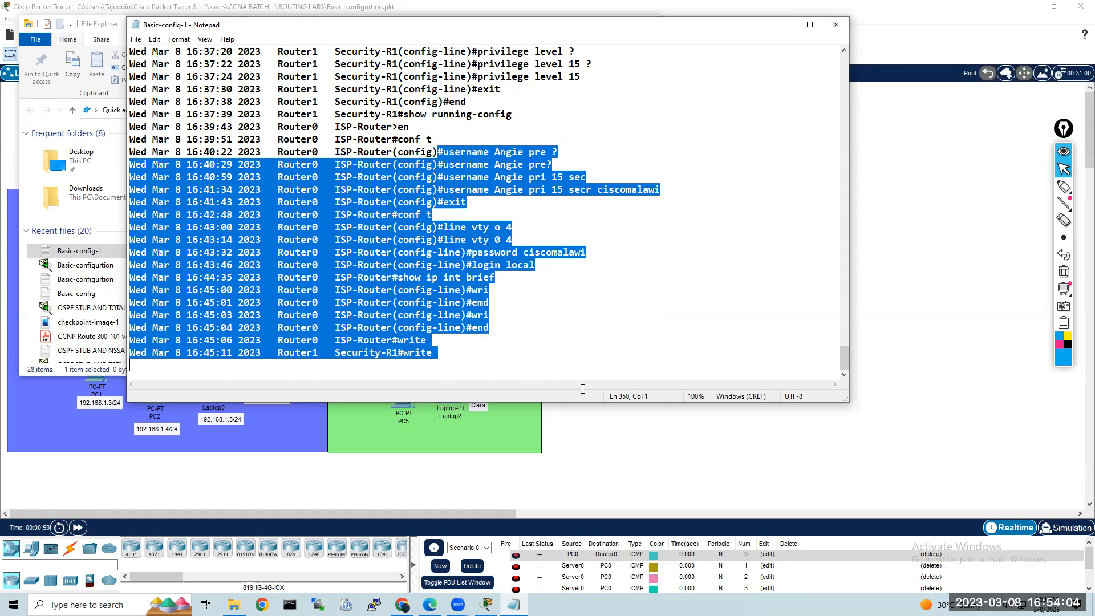
pyautogui.click(597, 256)
pyautogui.moveTo(449, 152); pyautogui.dragTo(627, 303)
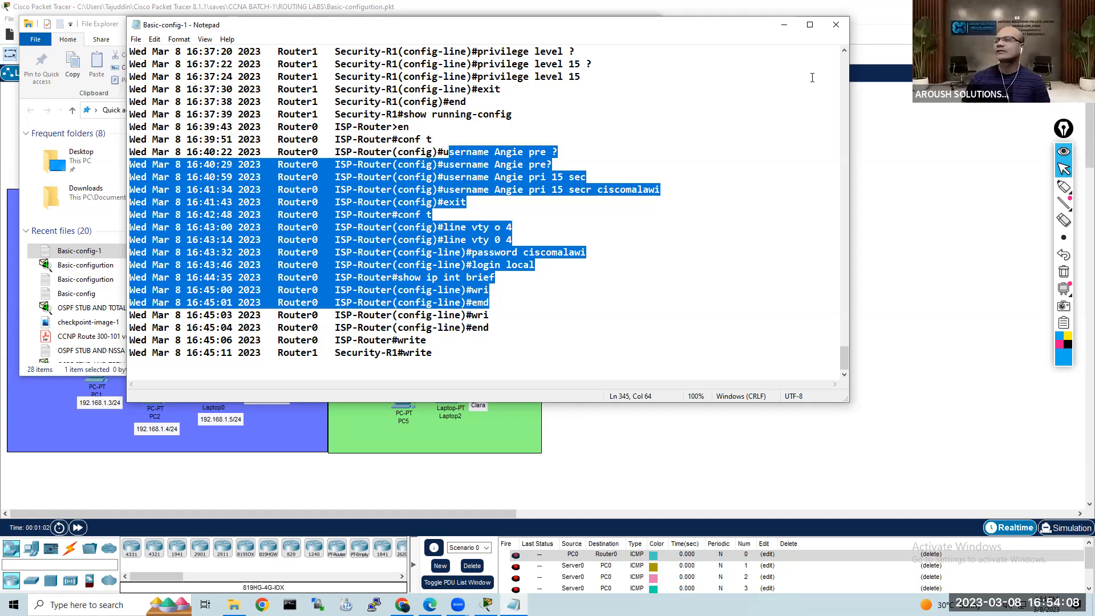
# Step: Examine the older Mar 3 router entries back to the start of the log, highlighting the interface configuration commands
pyautogui.moveTo(844, 363); pyautogui.dragTo(847, 163)
pyautogui.moveTo(656, 302); pyautogui.dragTo(438, 214)
pyautogui.scroll(7, 675, 254)
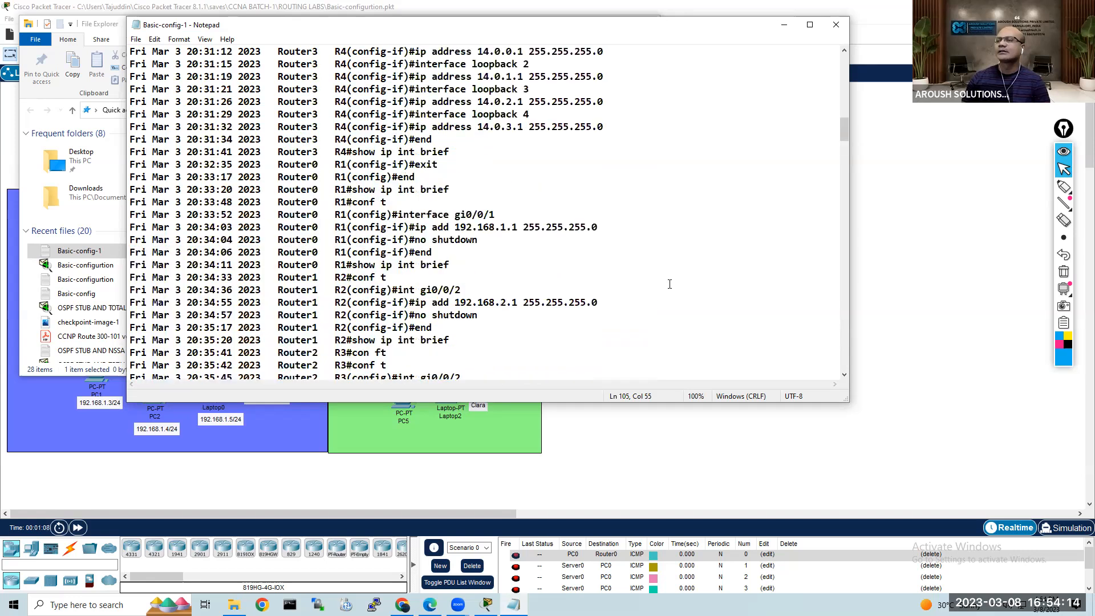
pyautogui.scroll(15, 669, 283)
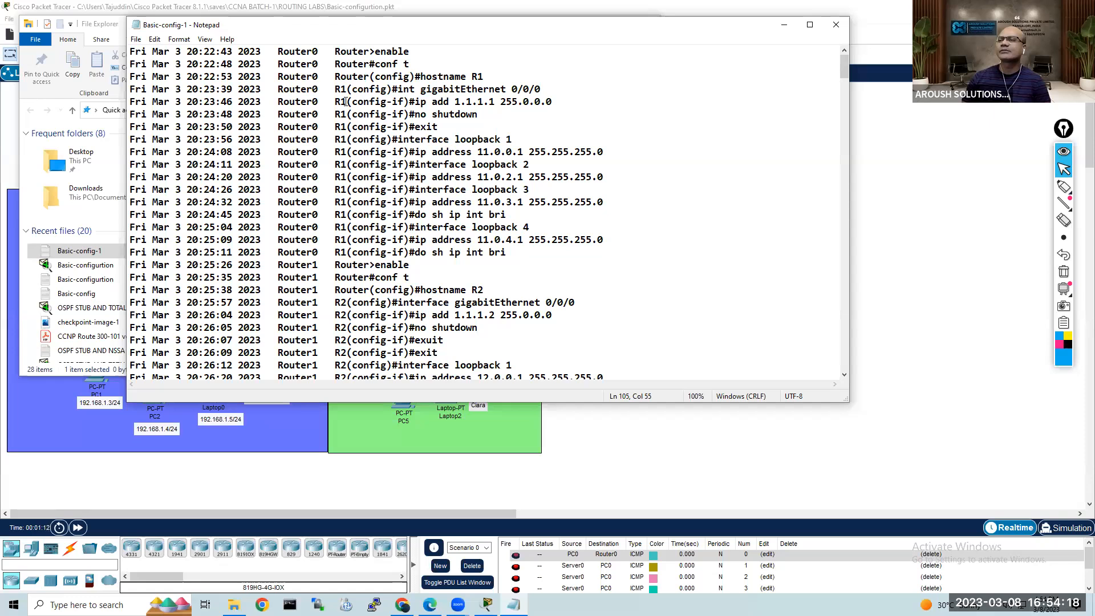
pyautogui.moveTo(415, 80); pyautogui.dragTo(593, 257)
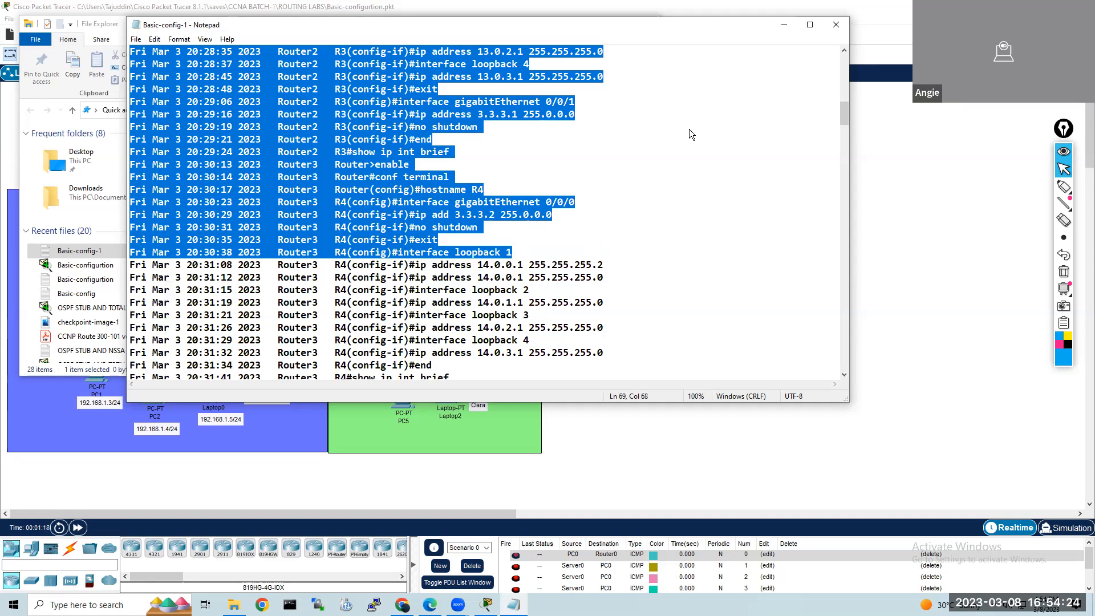
# Step: Close the log and File Explorer, and enlarge the lab topology in the Packet Tracer workspace
pyautogui.click(836, 25)
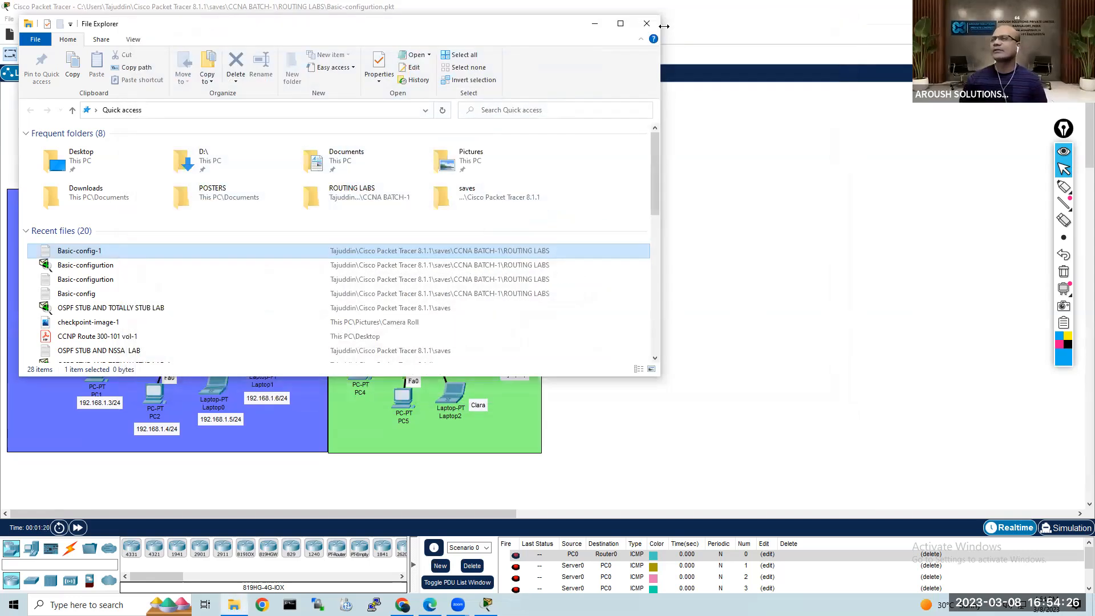
pyautogui.click(647, 23)
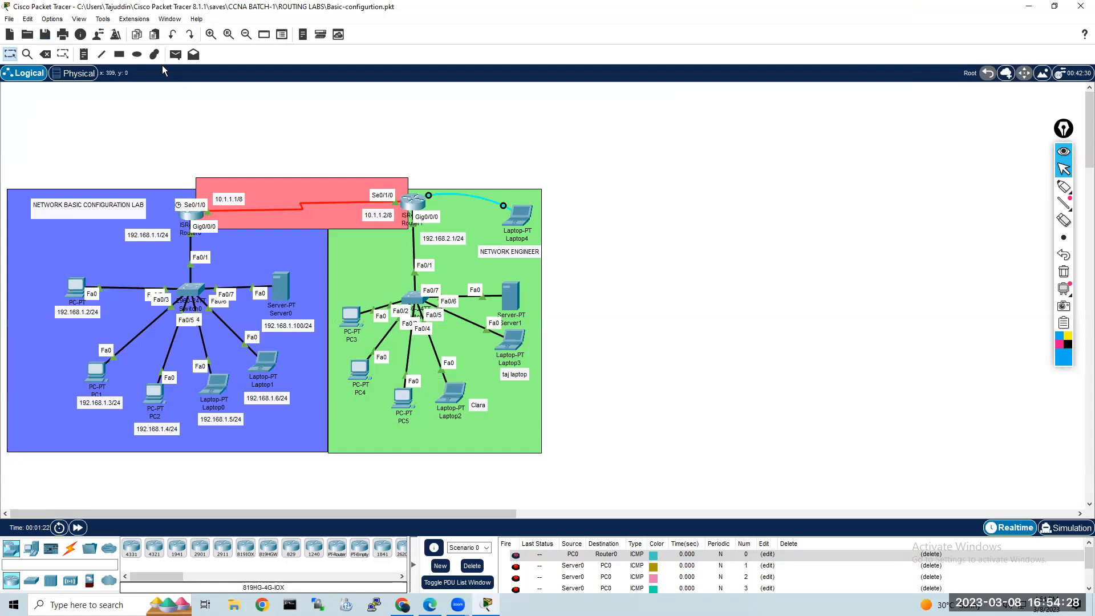
pyautogui.click(211, 34)
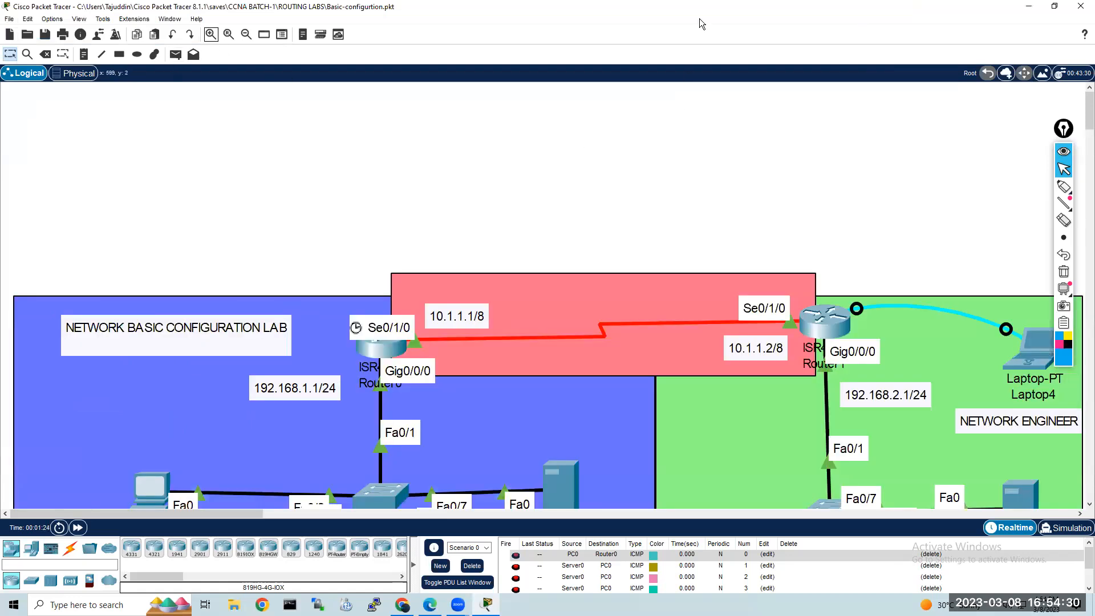